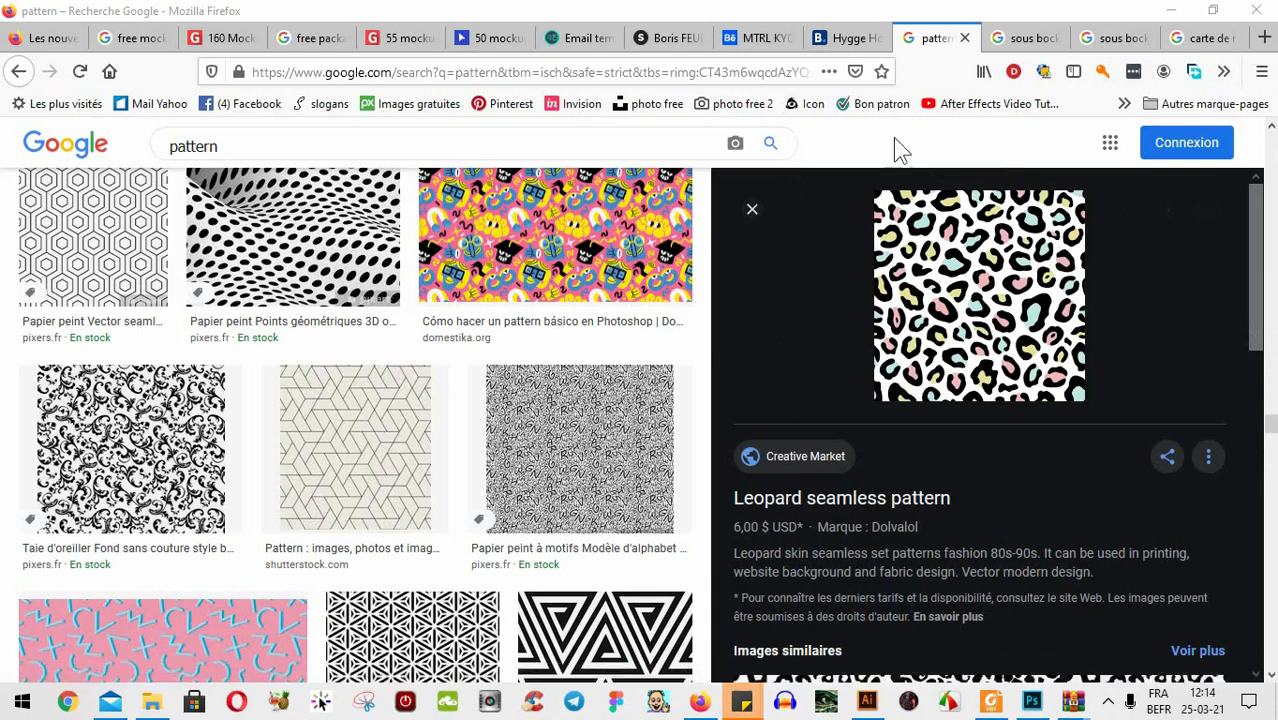
Browse the pattern image search results for seamless and geometric pattern examples
scroll(385, 450, down, 5)
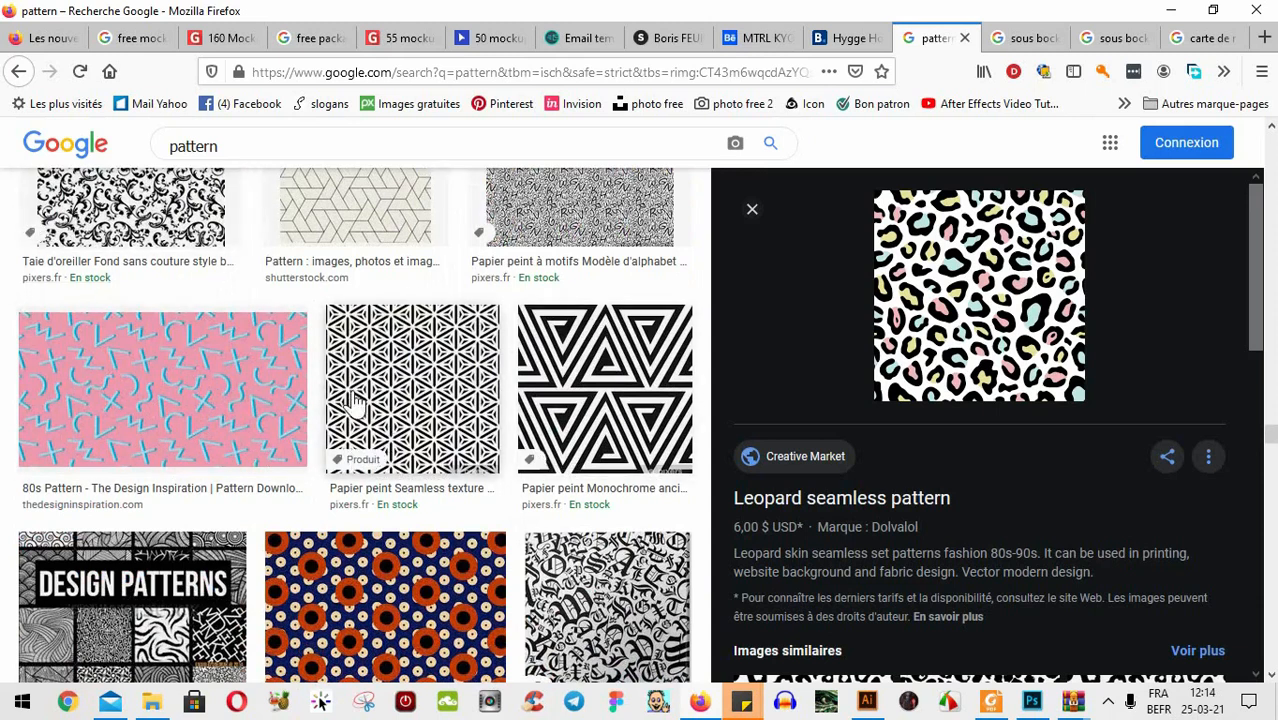
scroll(430, 495, down, 5)
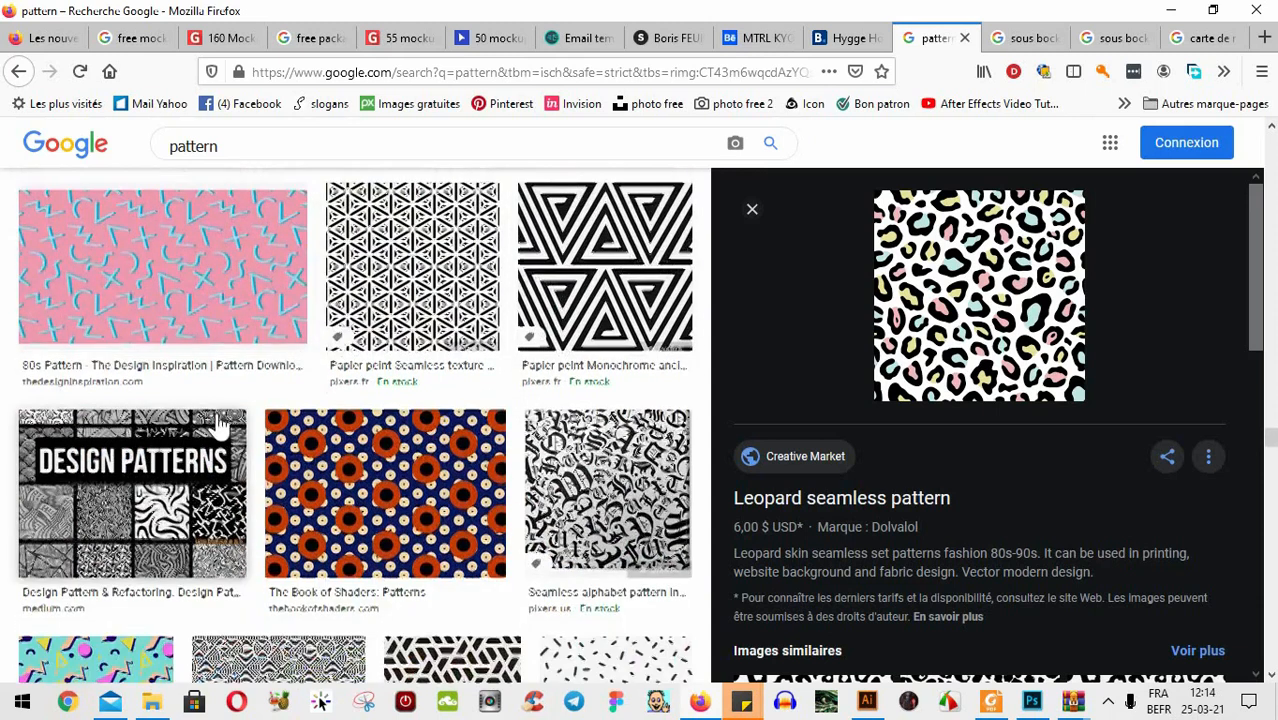
scroll(579, 551, down, 2)
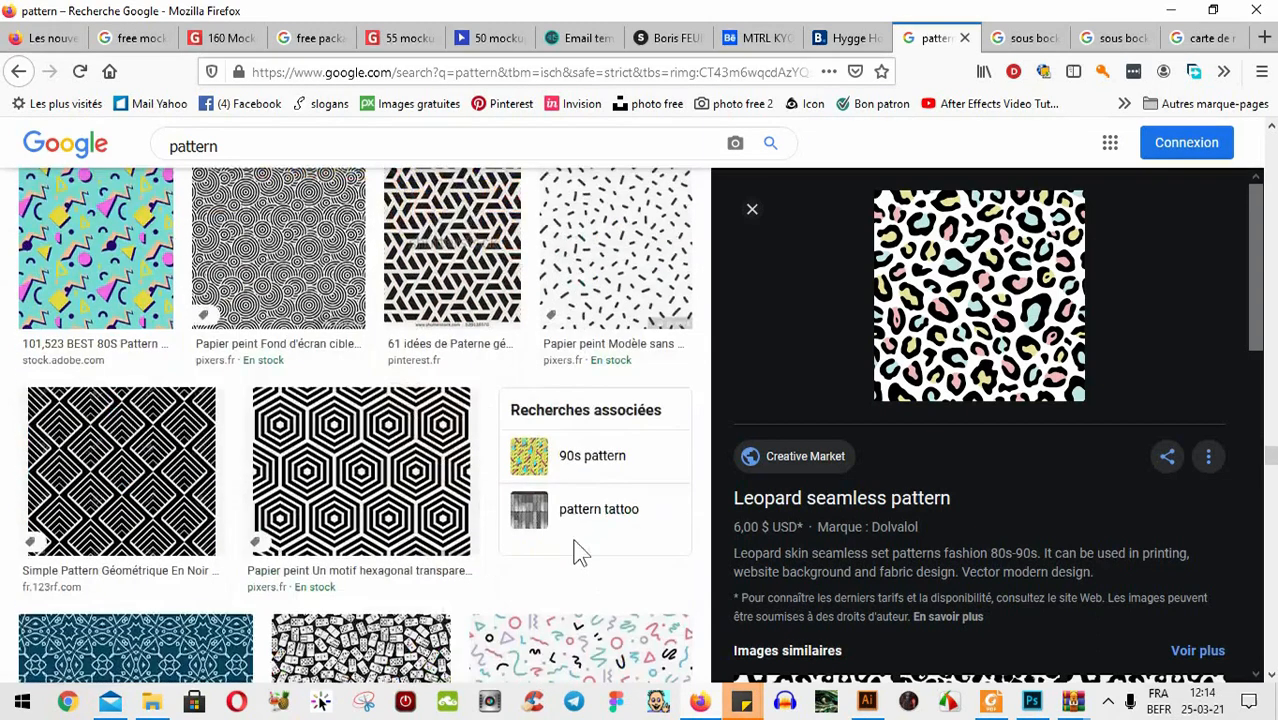
scroll(600, 500, up, 1)
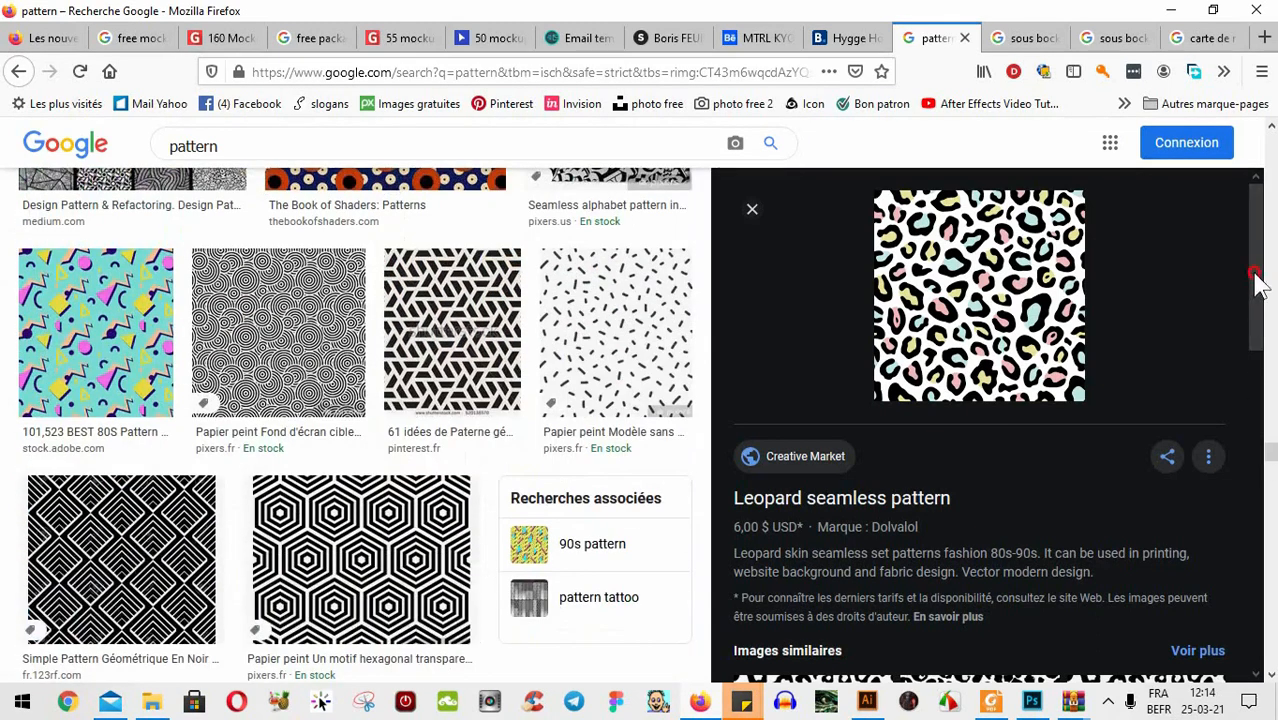
scroll(215, 200, up, 2)
click(251, 146)
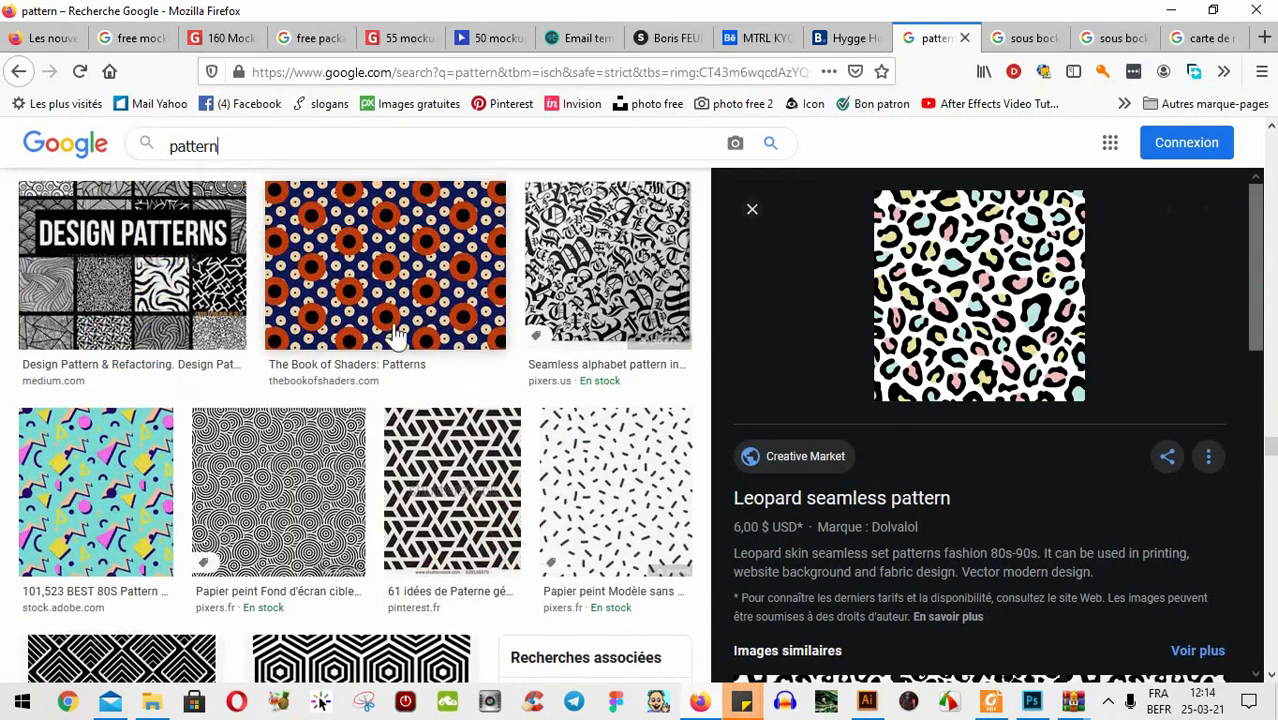
scroll(414, 414, up, 5)
scroll(245, 448, up, 10)
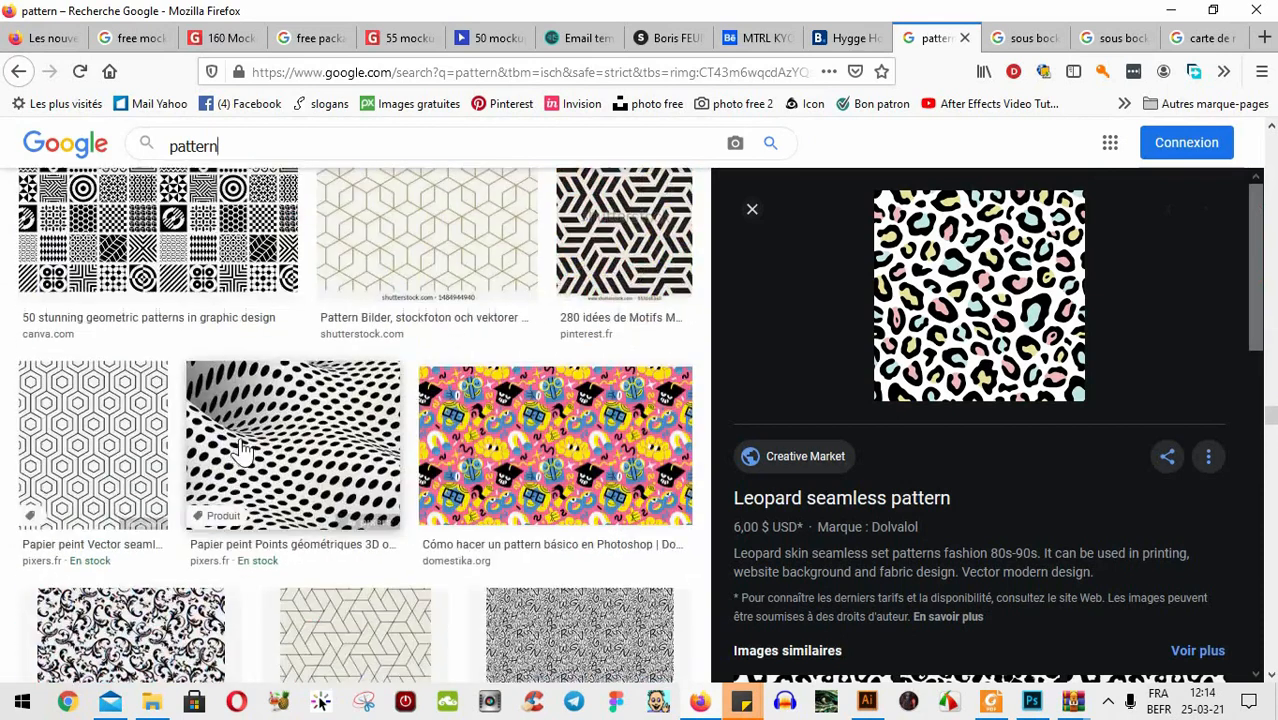
scroll(245, 448, up, 5)
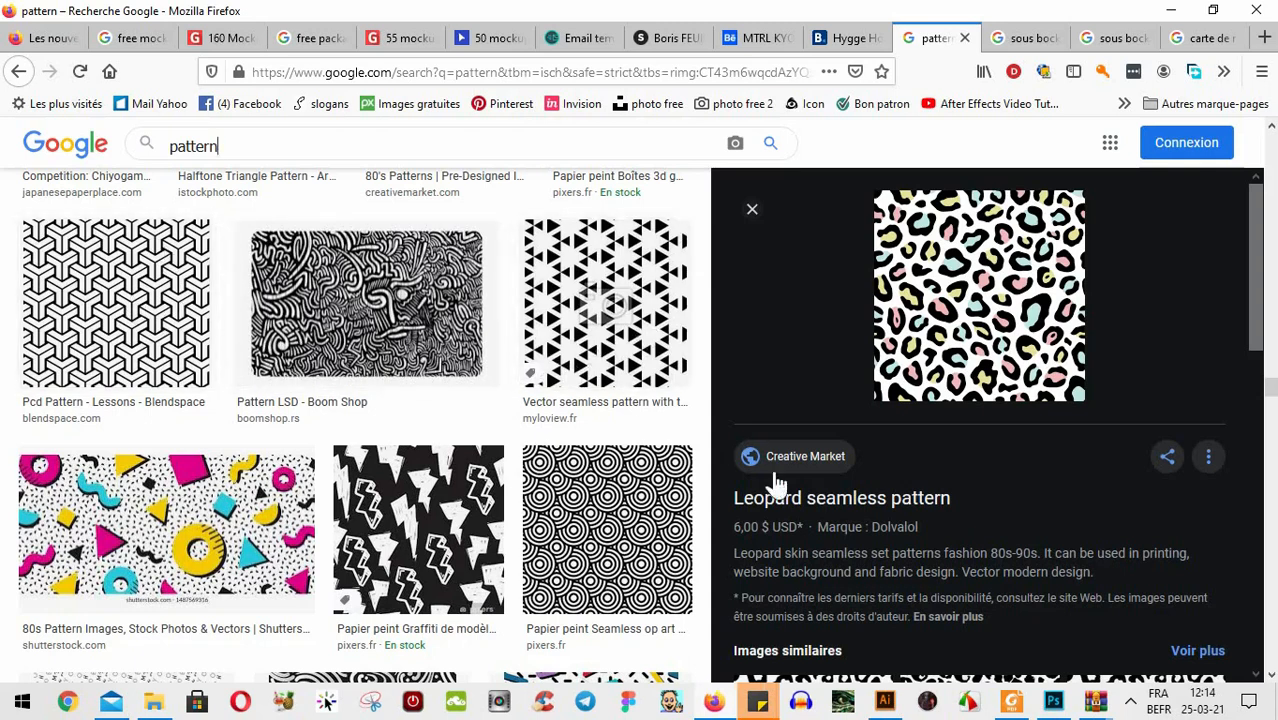
Switch to Illustrator, then hide the document grid and show it again
click(880, 702)
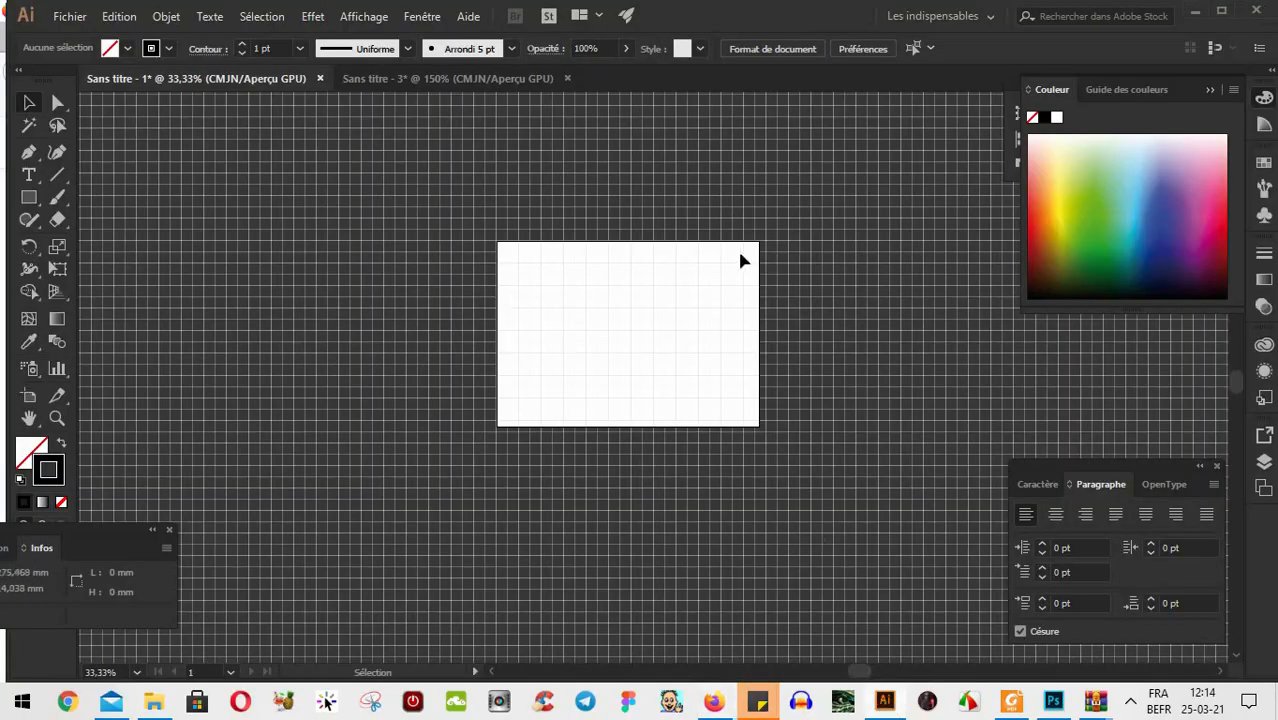
scroll(624, 337, up, 4)
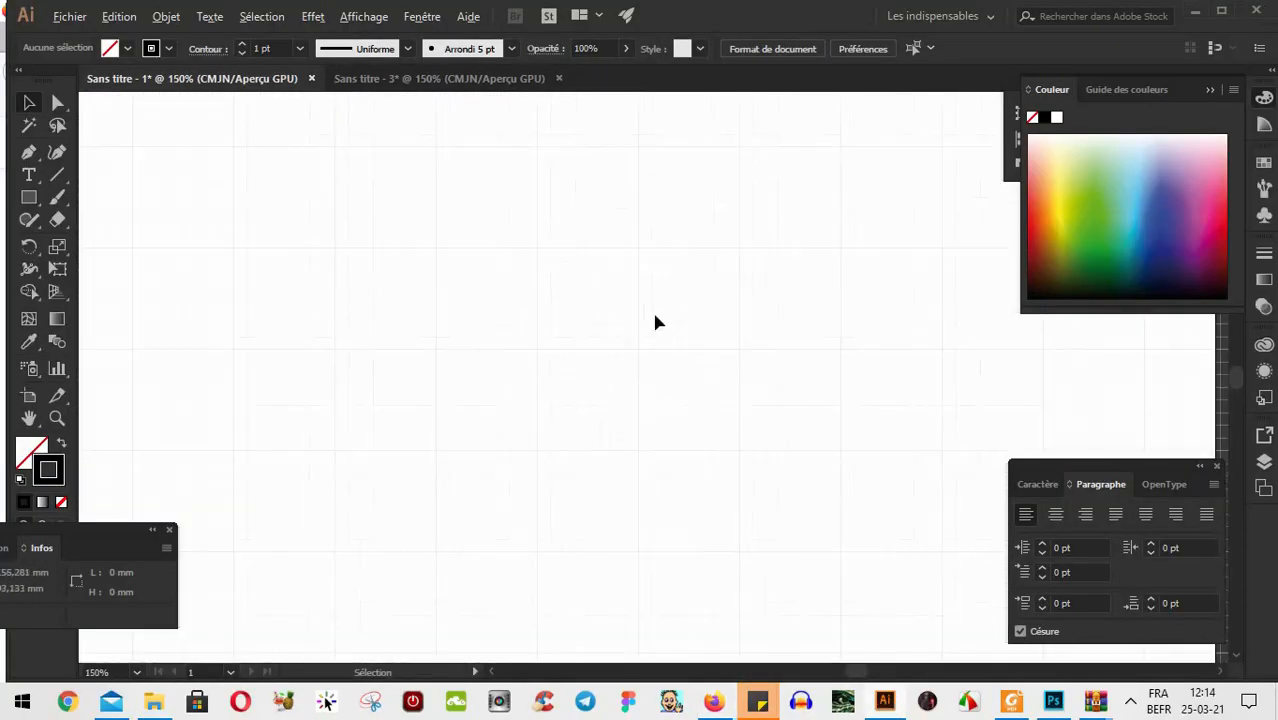
click(362, 16)
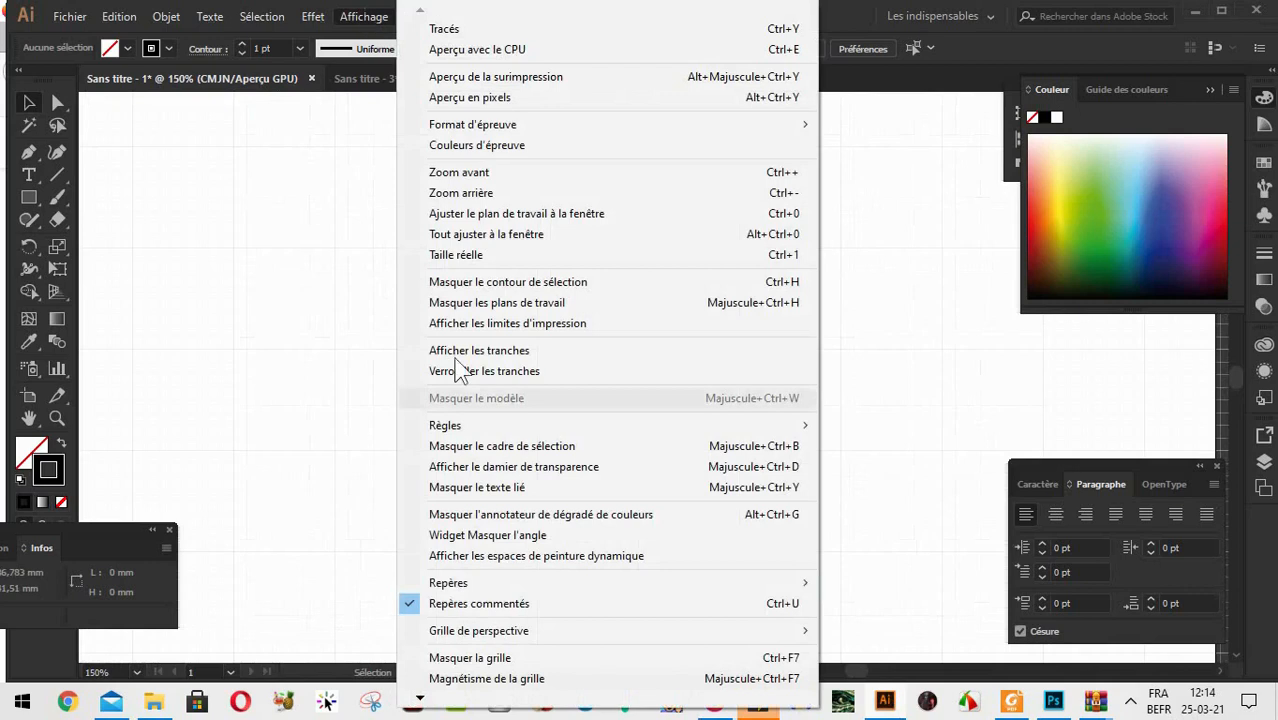
click(478, 660)
click(364, 16)
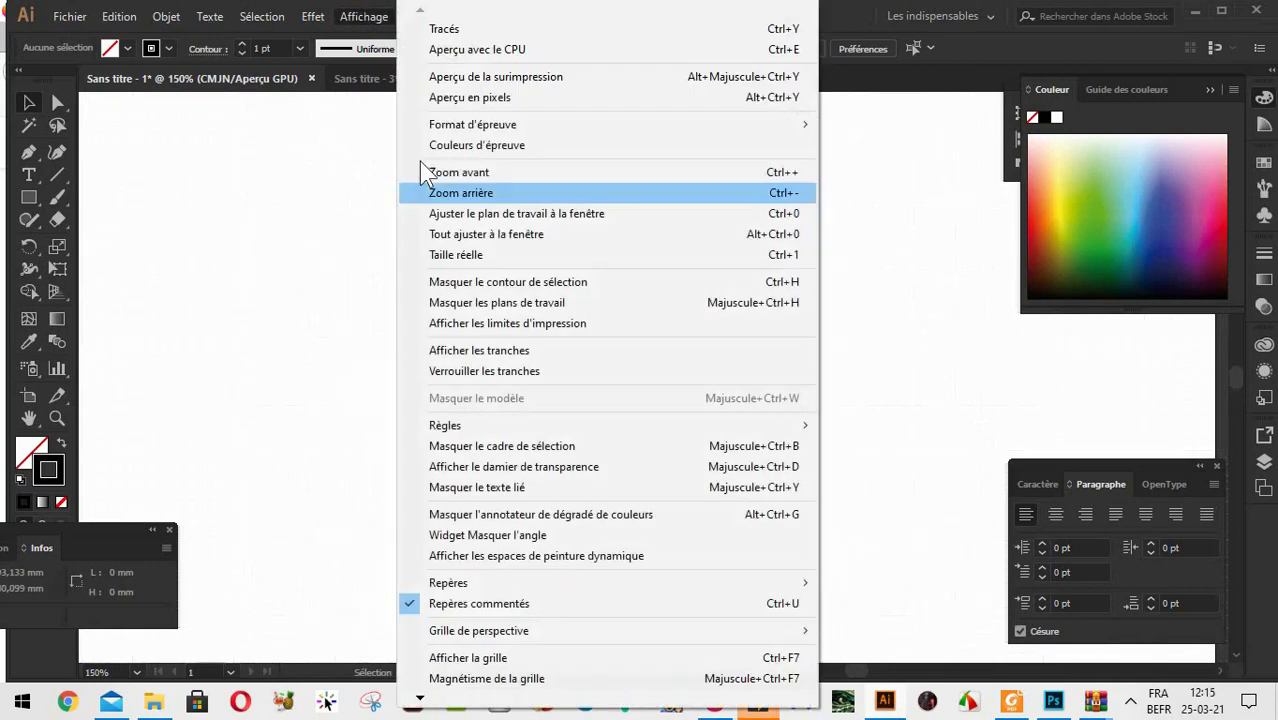
click(497, 660)
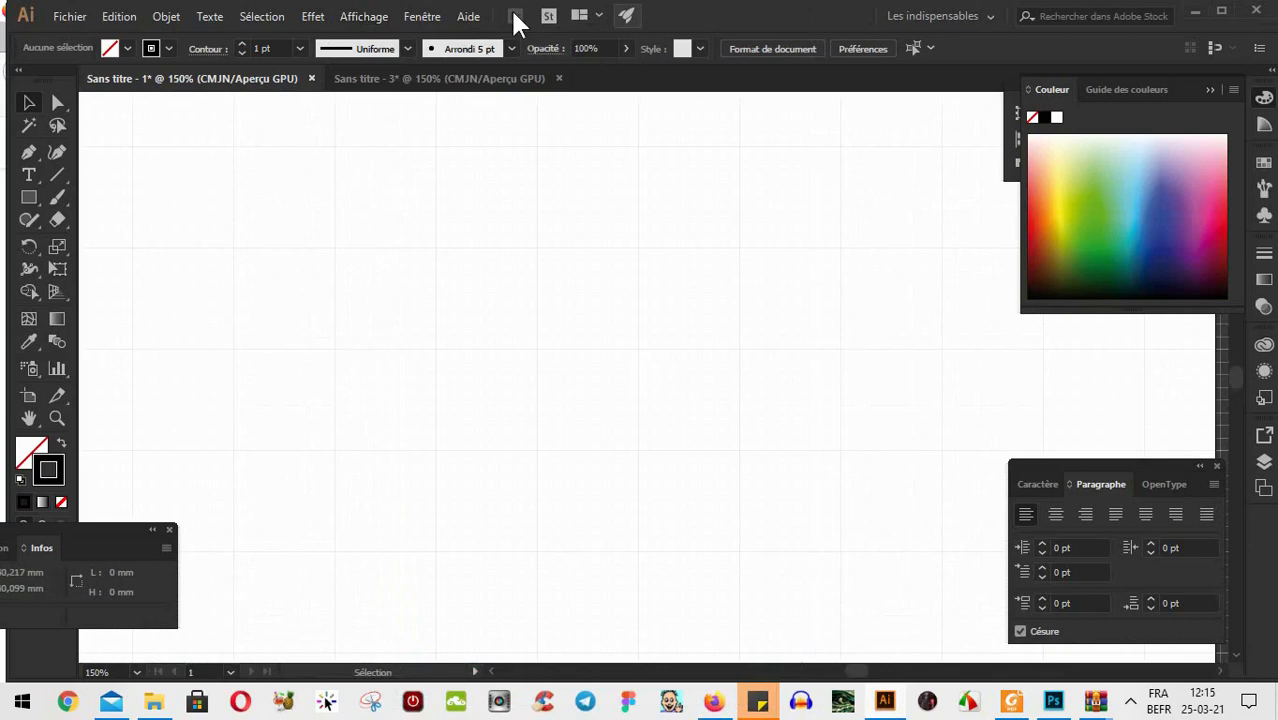
Rename the layer Calque 1 as "ma zone"
key(F7)
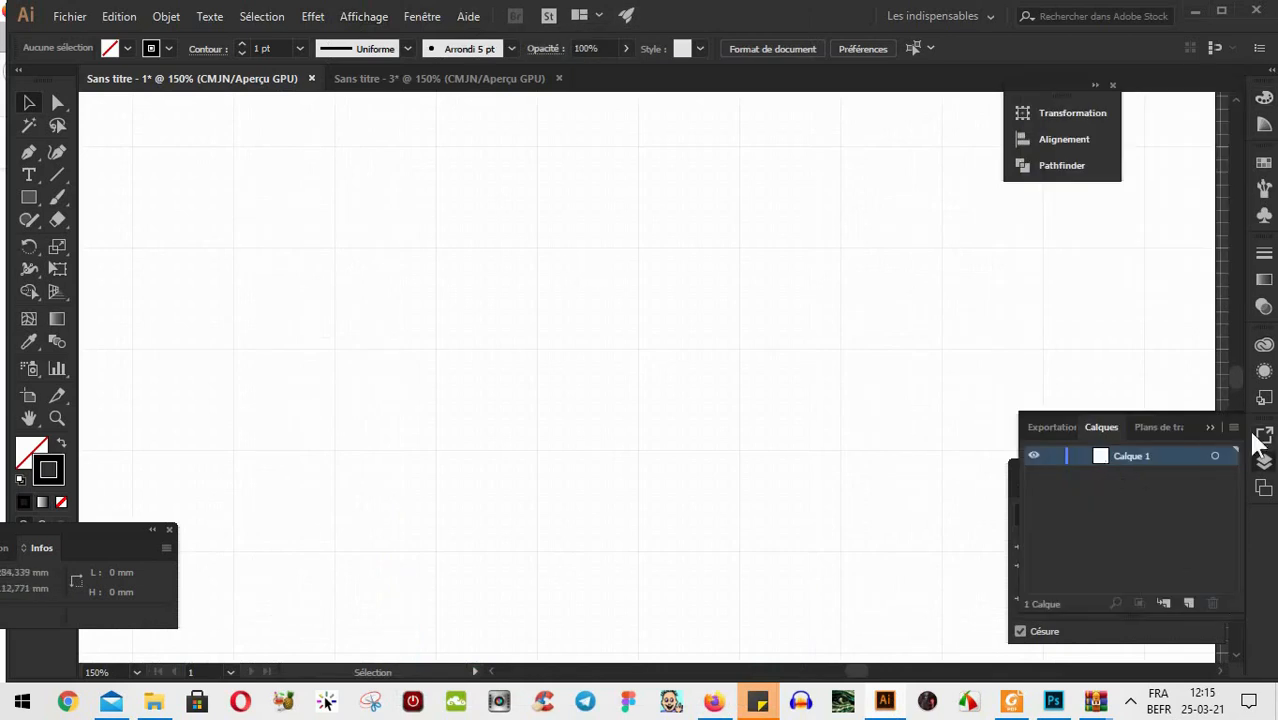
double_click(1138, 456)
text(ma zone)
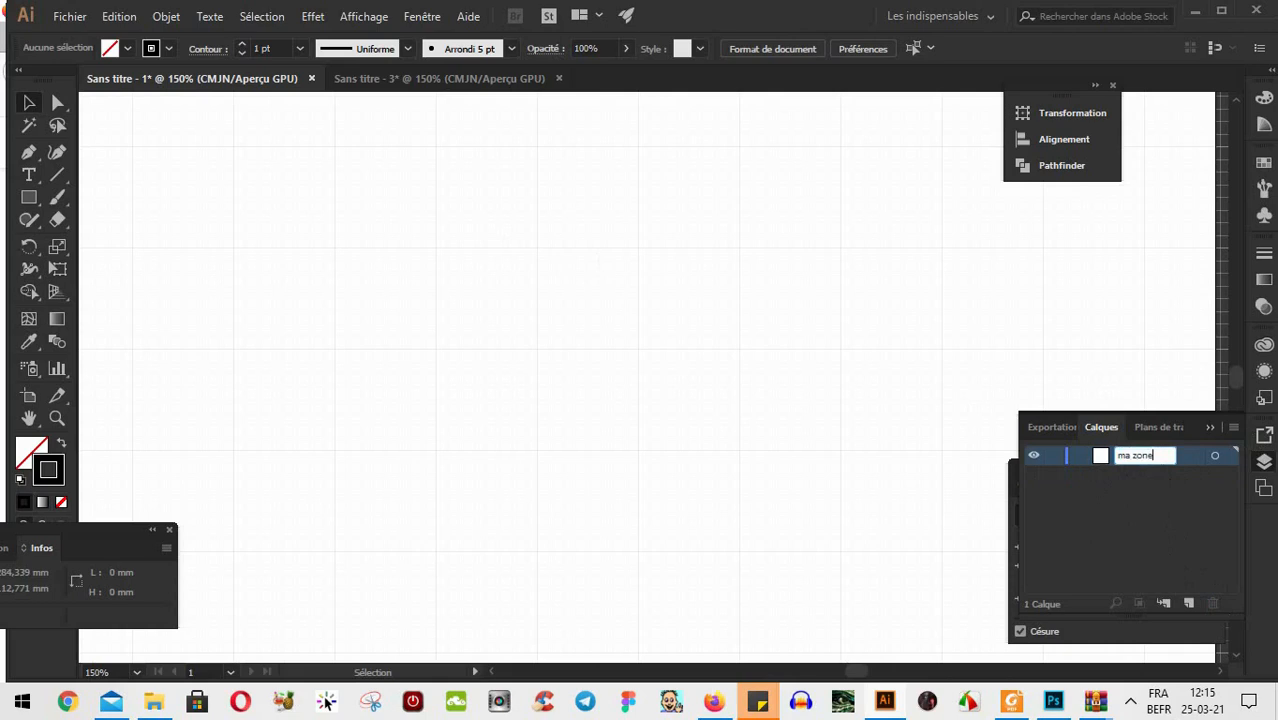
Draw a 101.6 mm square aligned to the grid on the "ma zone" layer and lock that layer
click(30, 198)
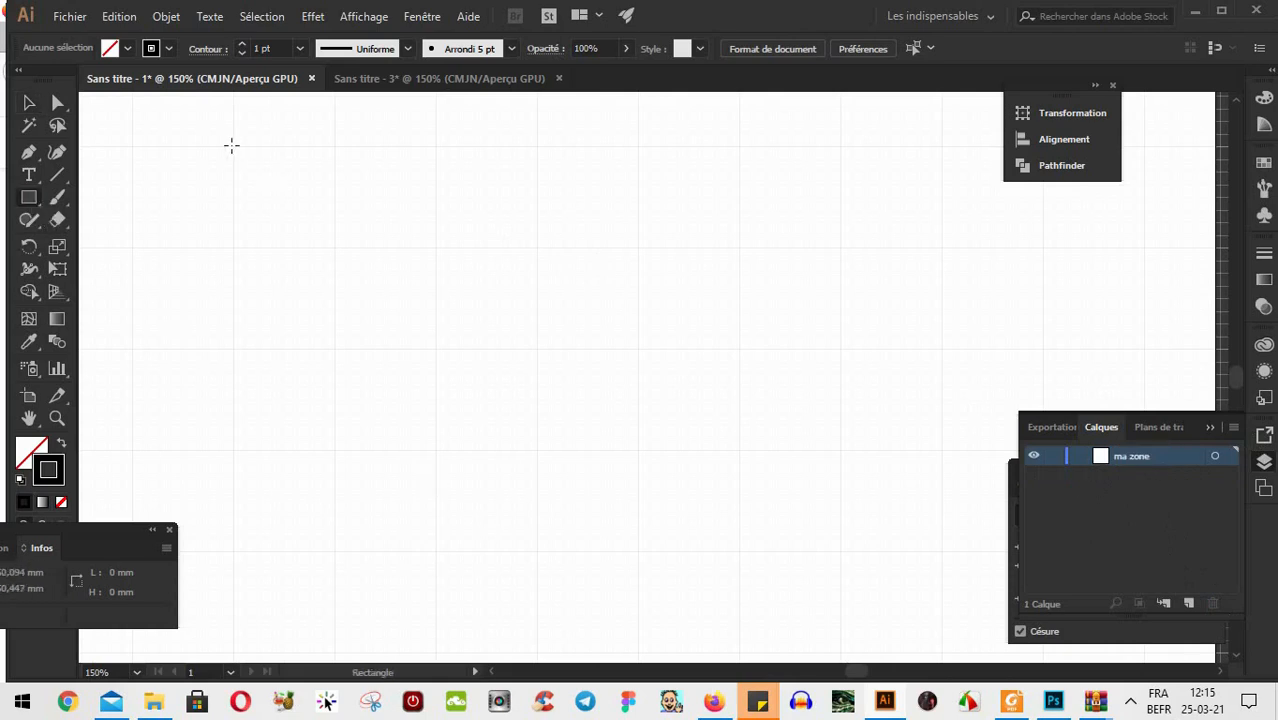
drag(231, 145, 637, 513)
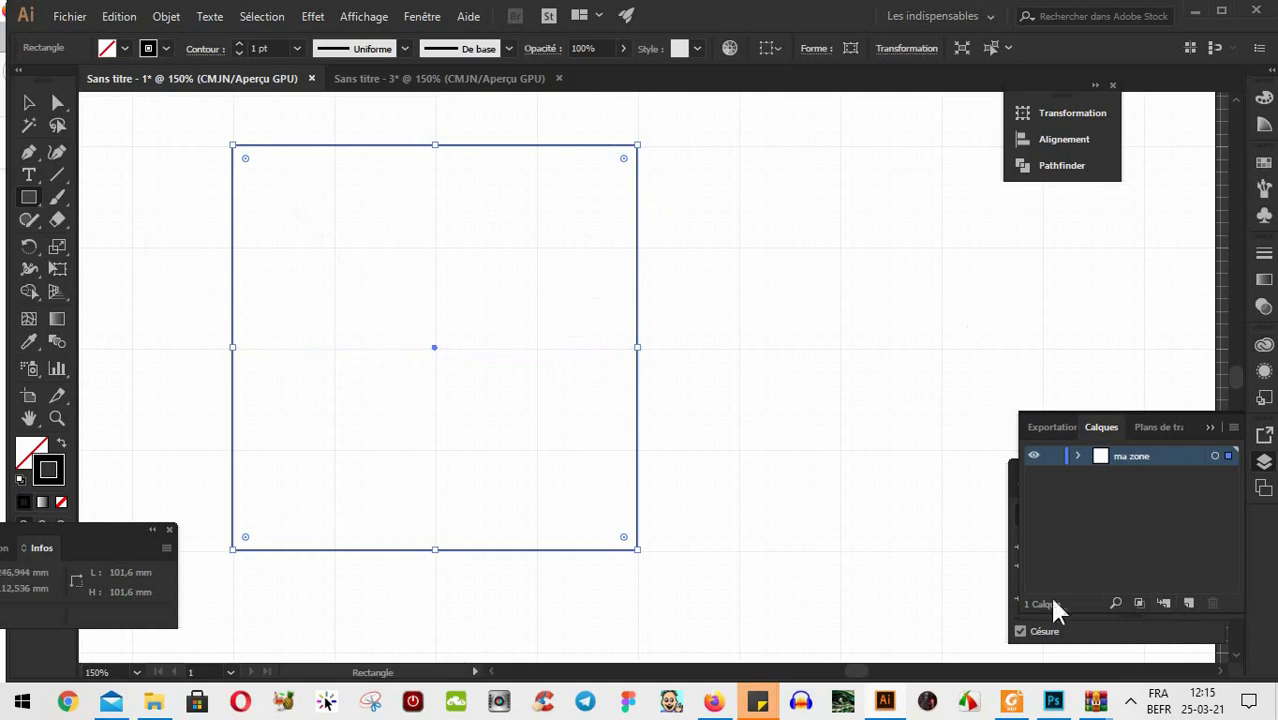
click(1054, 455)
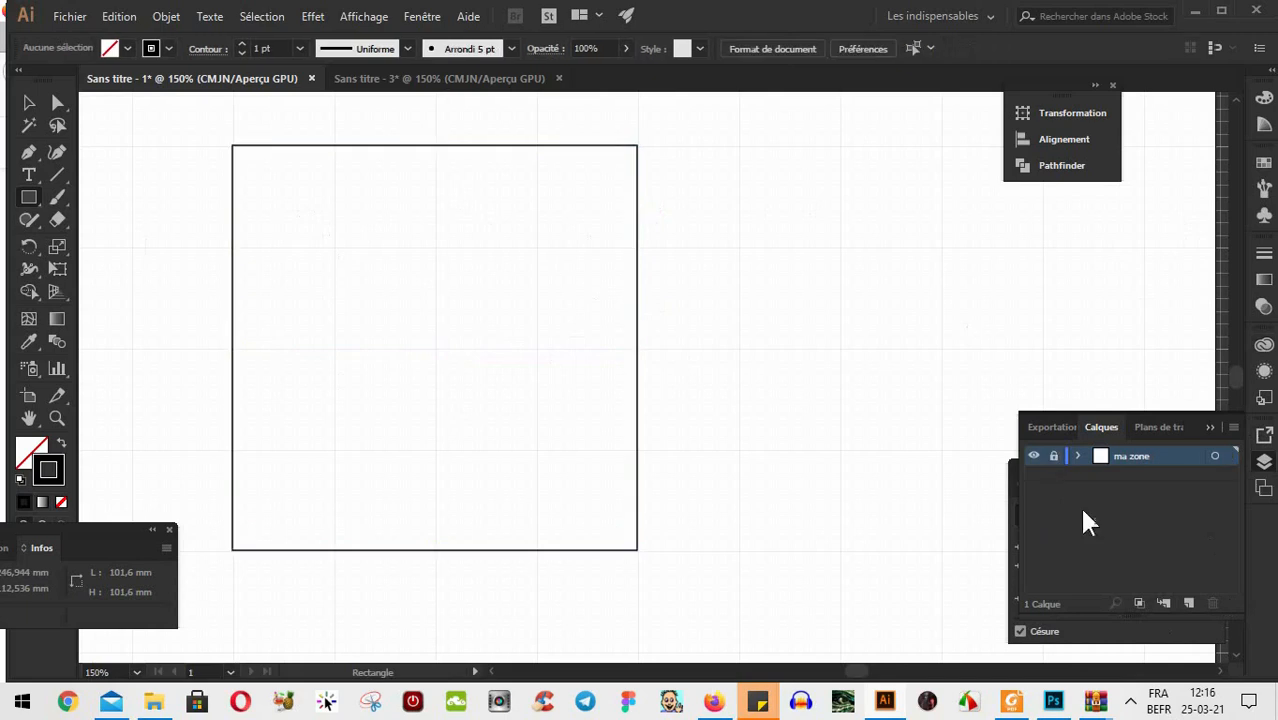
Add a new layer and paint separate curved strokes with the 5 pt round brush inside the square and across its left and lower edges
click(1188, 601)
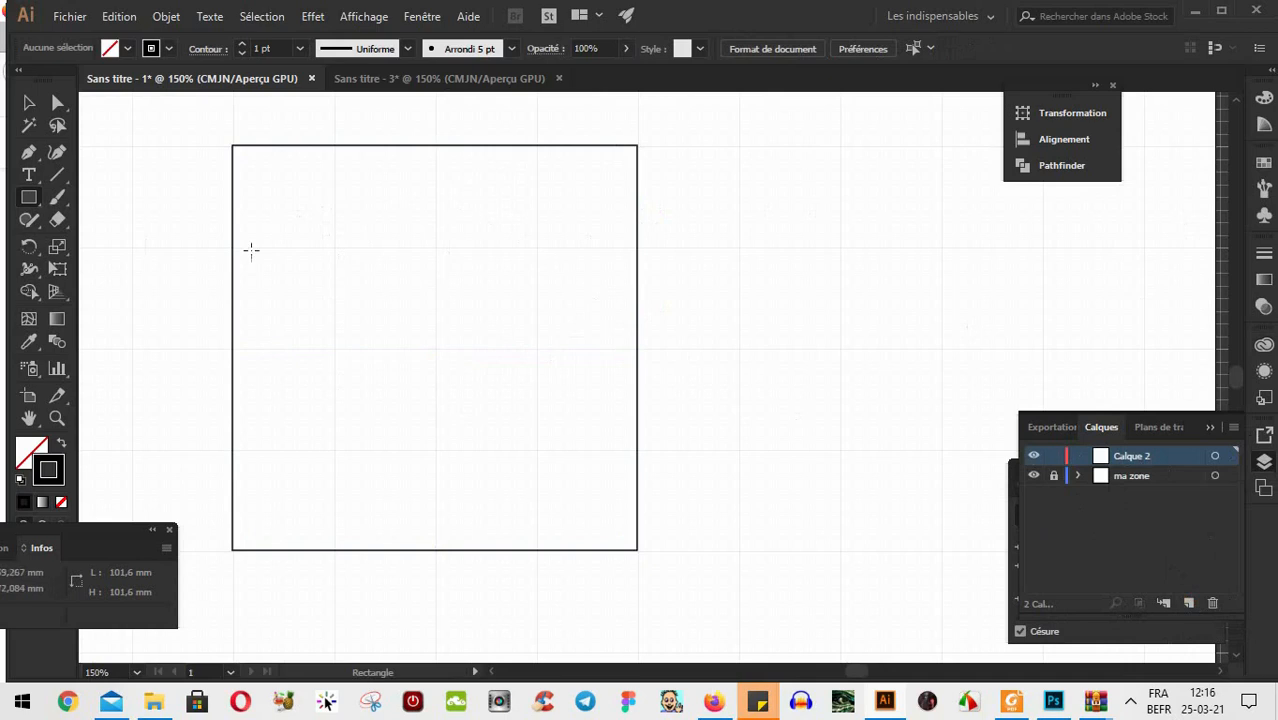
drag(428, 363, 572, 359)
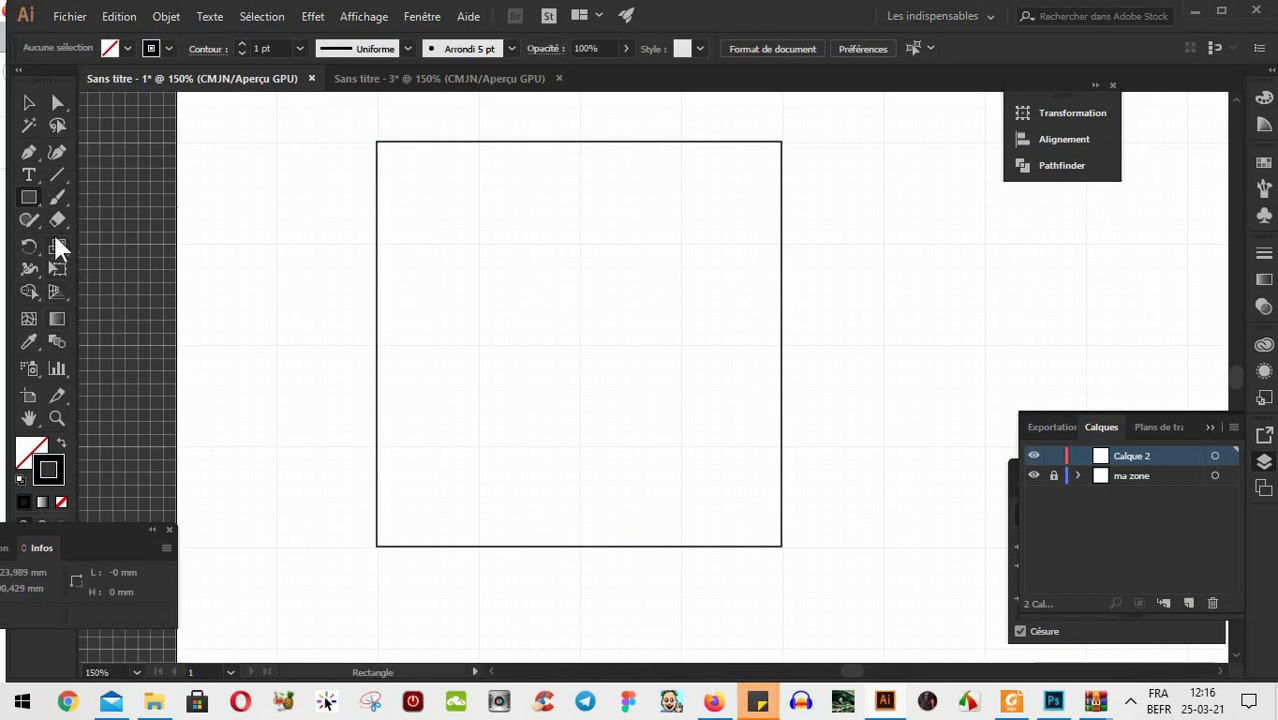
key(b)
click(446, 191)
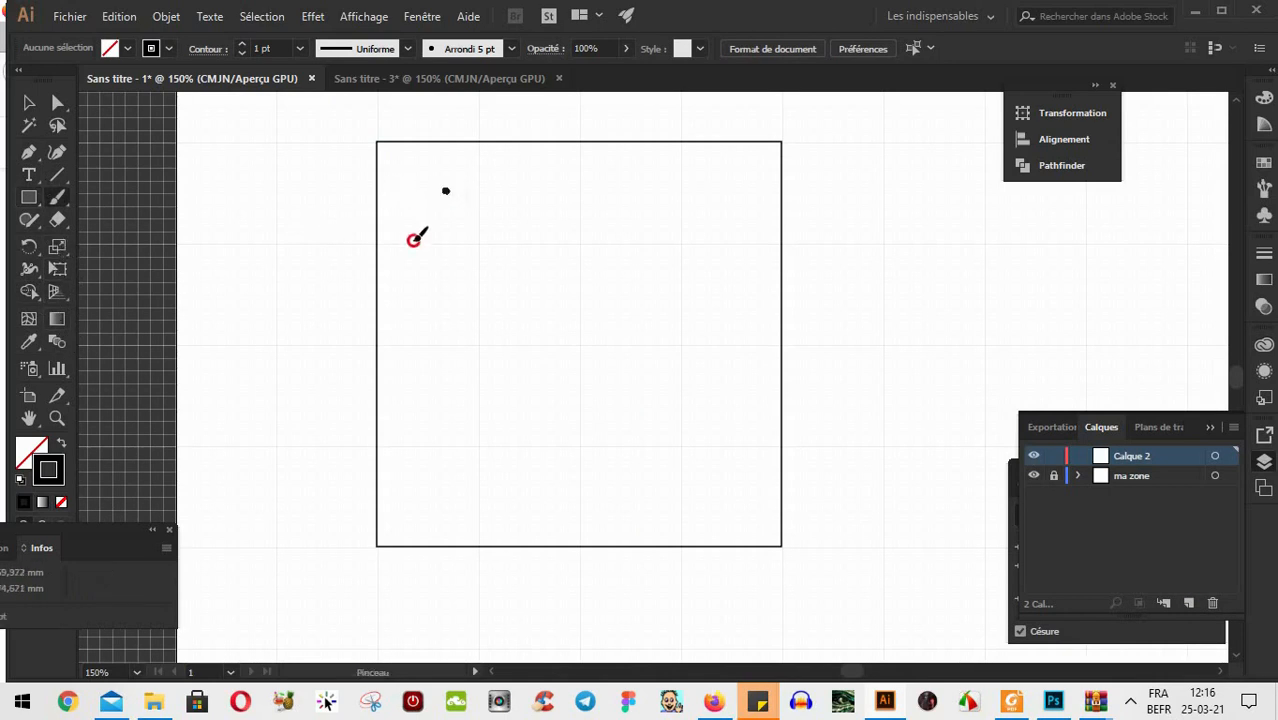
mouse_move(449, 189)
mouse_down()
mouse_move(470, 248)
mouse_move(485, 217)
mouse_move(459, 317)
mouse_move(337, 362)
mouse_move(349, 390)
mouse_up()
mouse_move(363, 342)
mouse_down()
mouse_move(411, 397)
mouse_move(362, 437)
mouse_up()
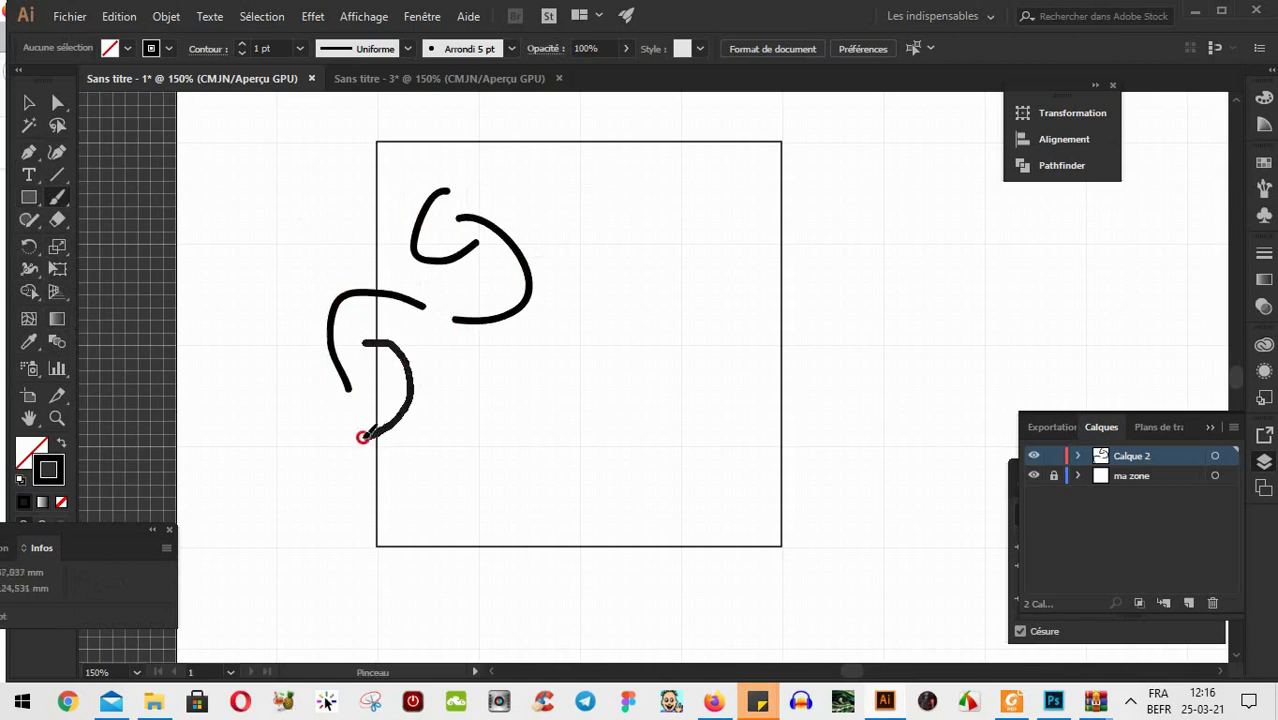
drag(432, 352, 568, 403)
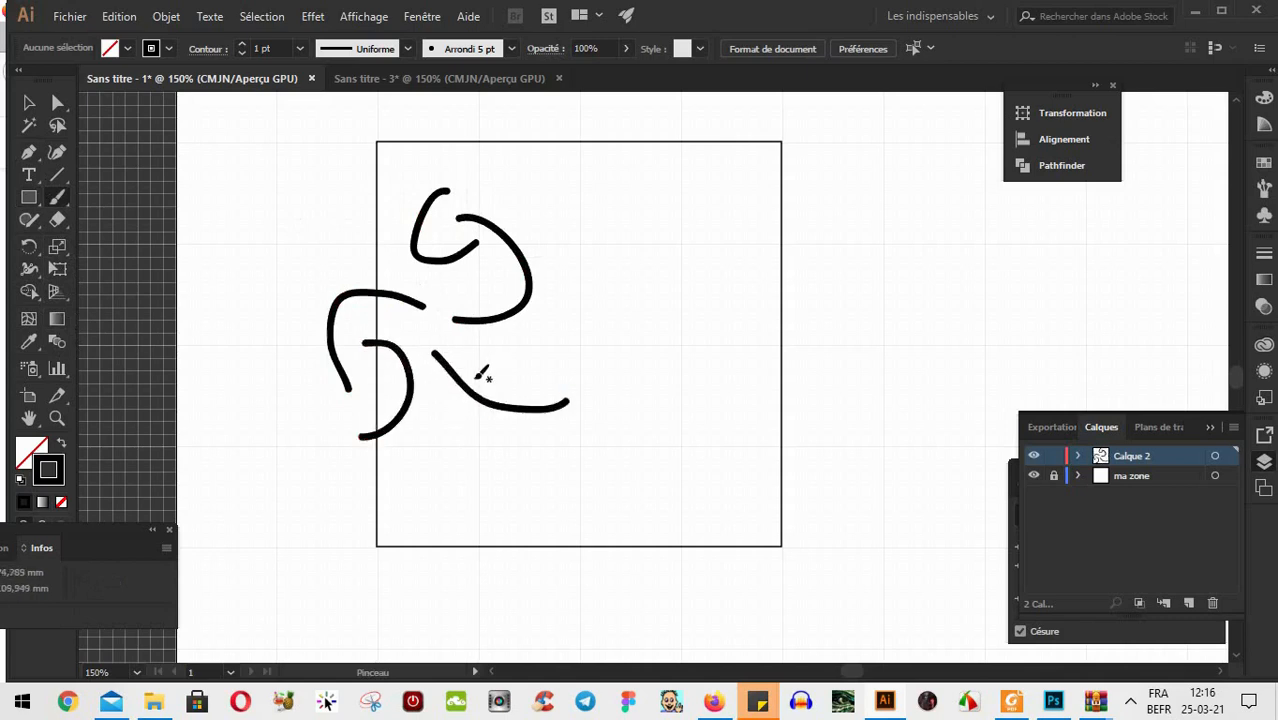
mouse_move(437, 394)
mouse_down()
mouse_move(448, 443)
mouse_move(390, 491)
mouse_move(385, 475)
mouse_move(345, 529)
mouse_move(388, 535)
mouse_move(472, 504)
mouse_move(517, 568)
mouse_up()
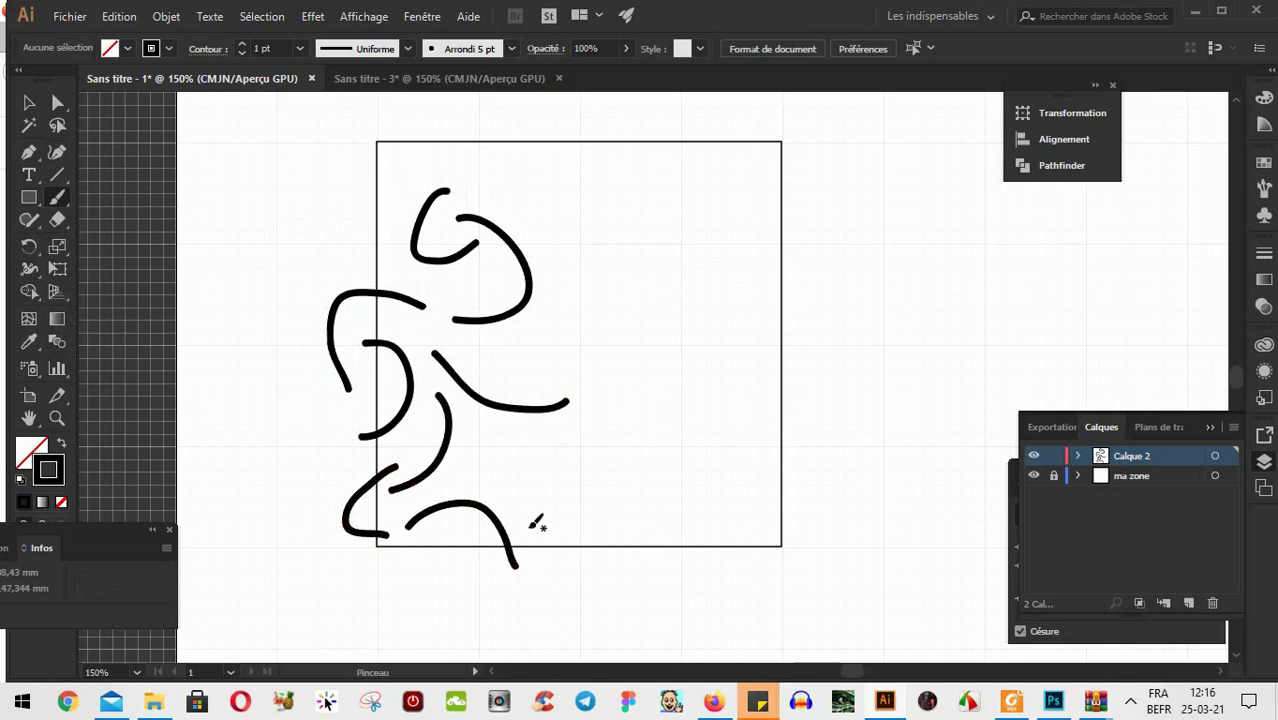
mouse_move(521, 513)
mouse_down()
mouse_move(624, 539)
mouse_move(635, 520)
mouse_move(592, 514)
mouse_move(547, 468)
mouse_move(493, 456)
mouse_up()
mouse_move(568, 438)
mouse_down()
mouse_move(628, 366)
mouse_move(540, 326)
mouse_up()
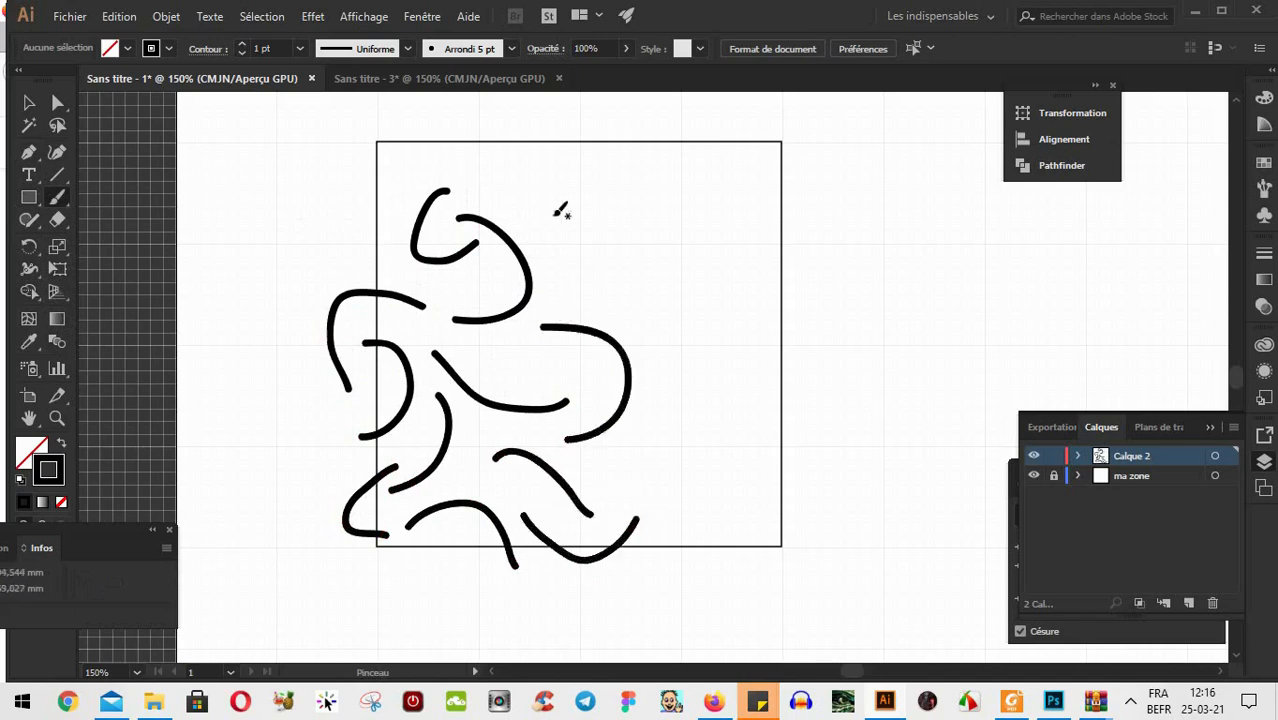
mouse_move(472, 181)
mouse_down()
mouse_move(595, 243)
mouse_move(555, 259)
mouse_move(684, 280)
mouse_up()
mouse_move(407, 168)
mouse_down()
mouse_move(377, 212)
mouse_move(338, 224)
mouse_move(386, 262)
mouse_up()
drag(381, 162, 364, 157)
mouse_move(642, 468)
mouse_down()
mouse_move(699, 515)
mouse_move(702, 566)
mouse_move(731, 560)
mouse_move(760, 504)
mouse_up()
mouse_move(707, 440)
mouse_down()
mouse_move(715, 395)
mouse_move(676, 347)
mouse_up()
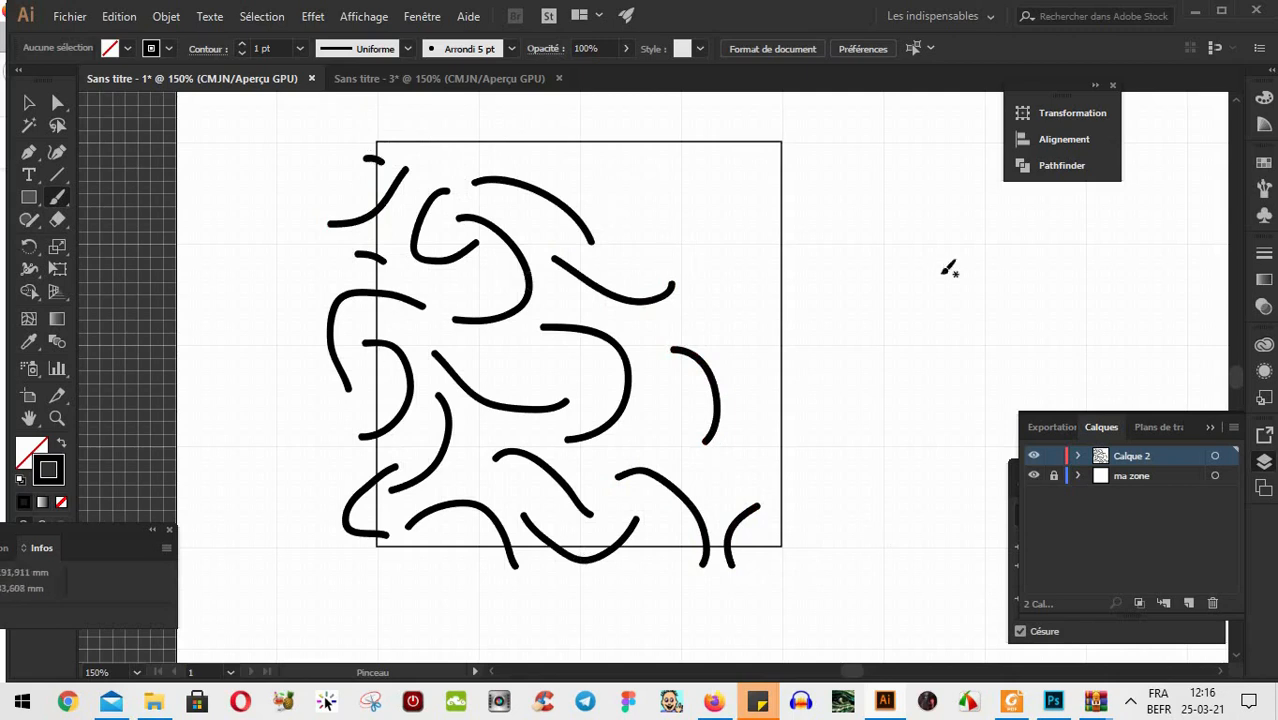
Unlock the "ma zone" layer and copy its square
click(29, 102)
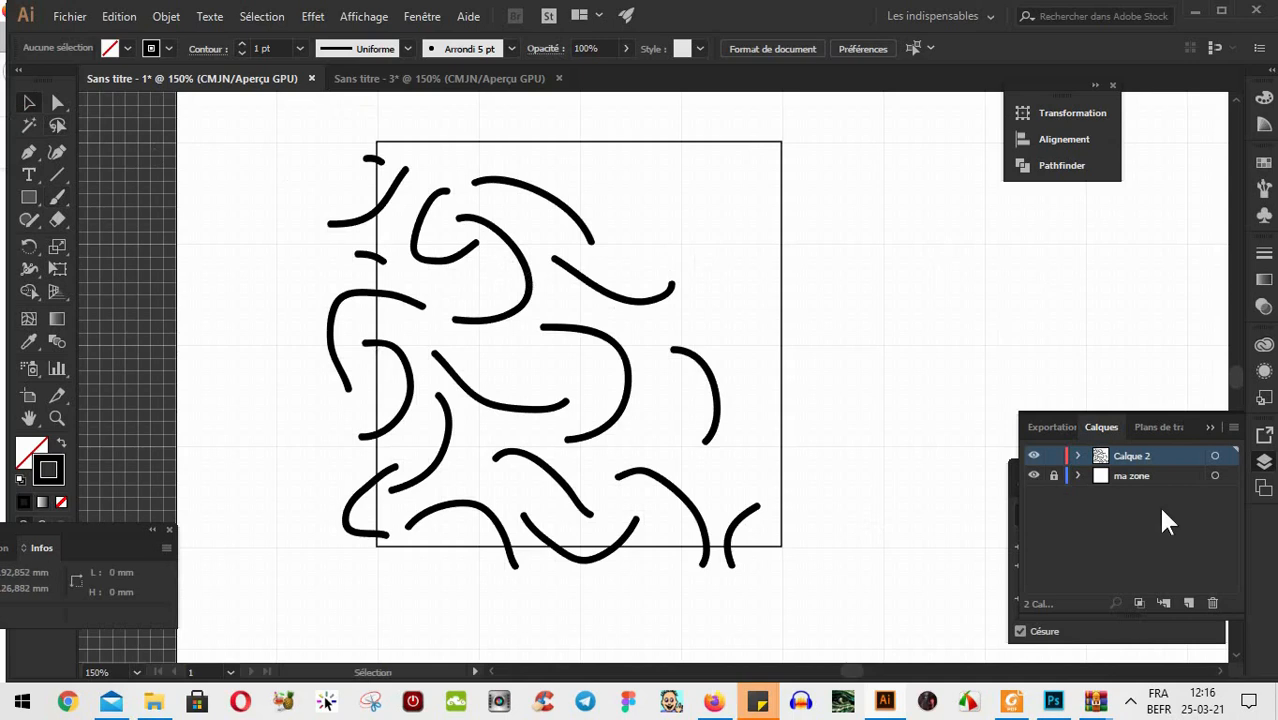
click(1131, 470)
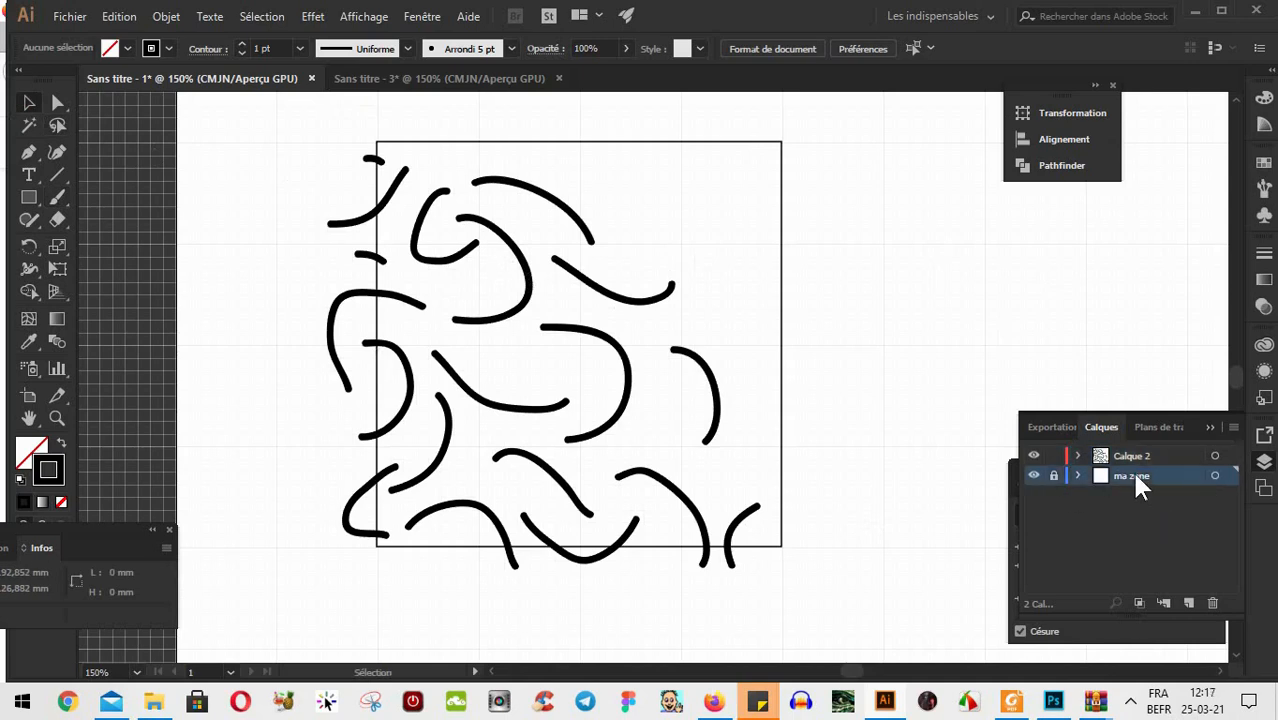
click(1053, 476)
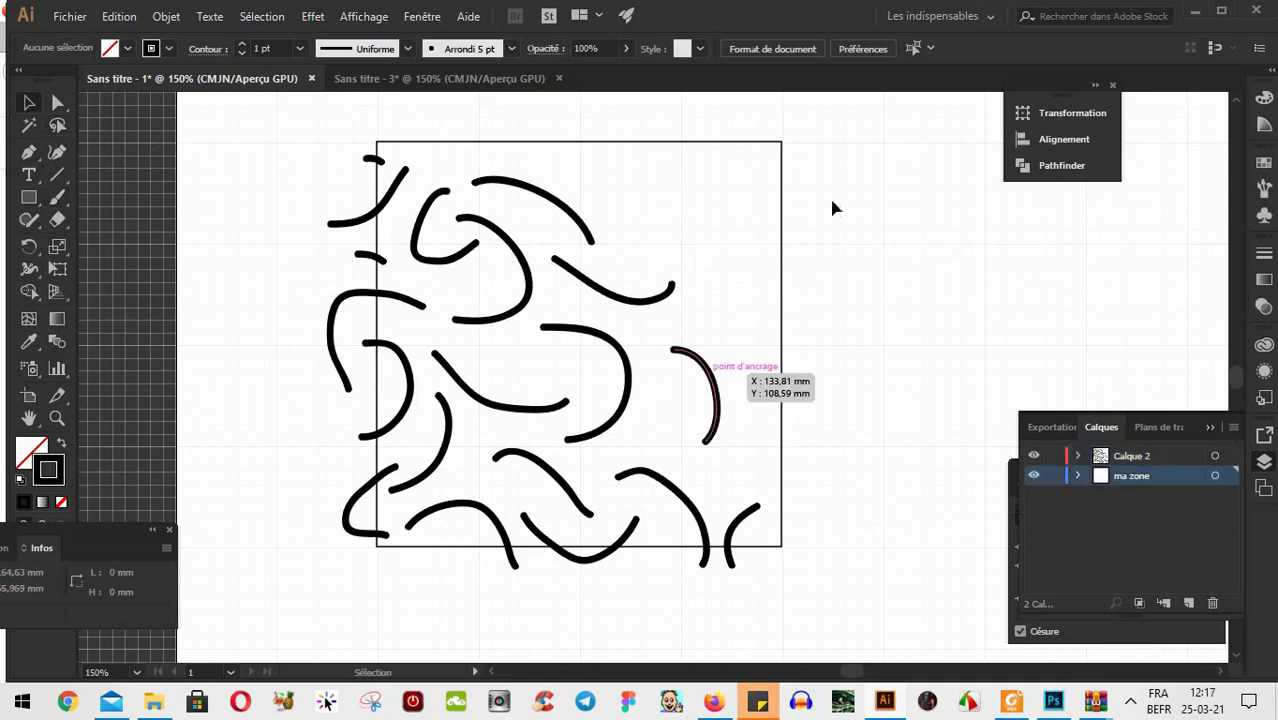
drag(828, 145, 768, 194)
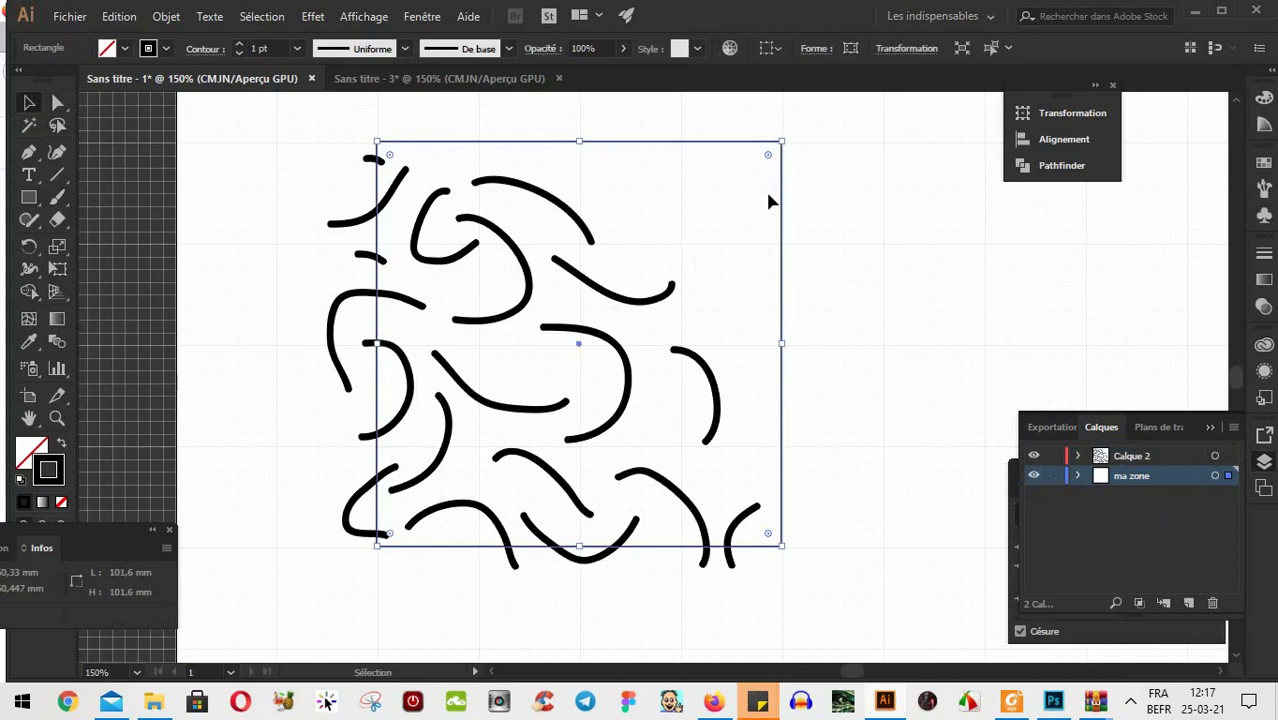
key(a)
key(v)
Hide the "ma zone" layer and rename the brush stroke layer Calque 2 as "elements"
click(1034, 475)
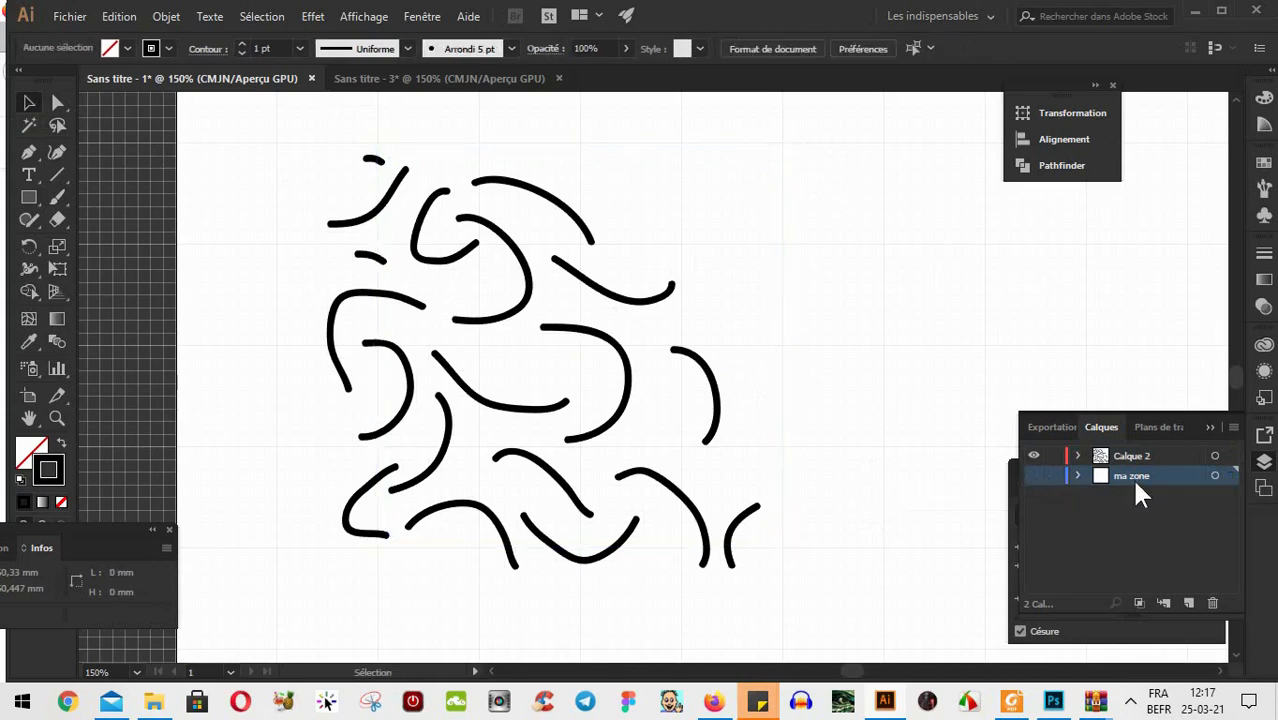
click(1130, 455)
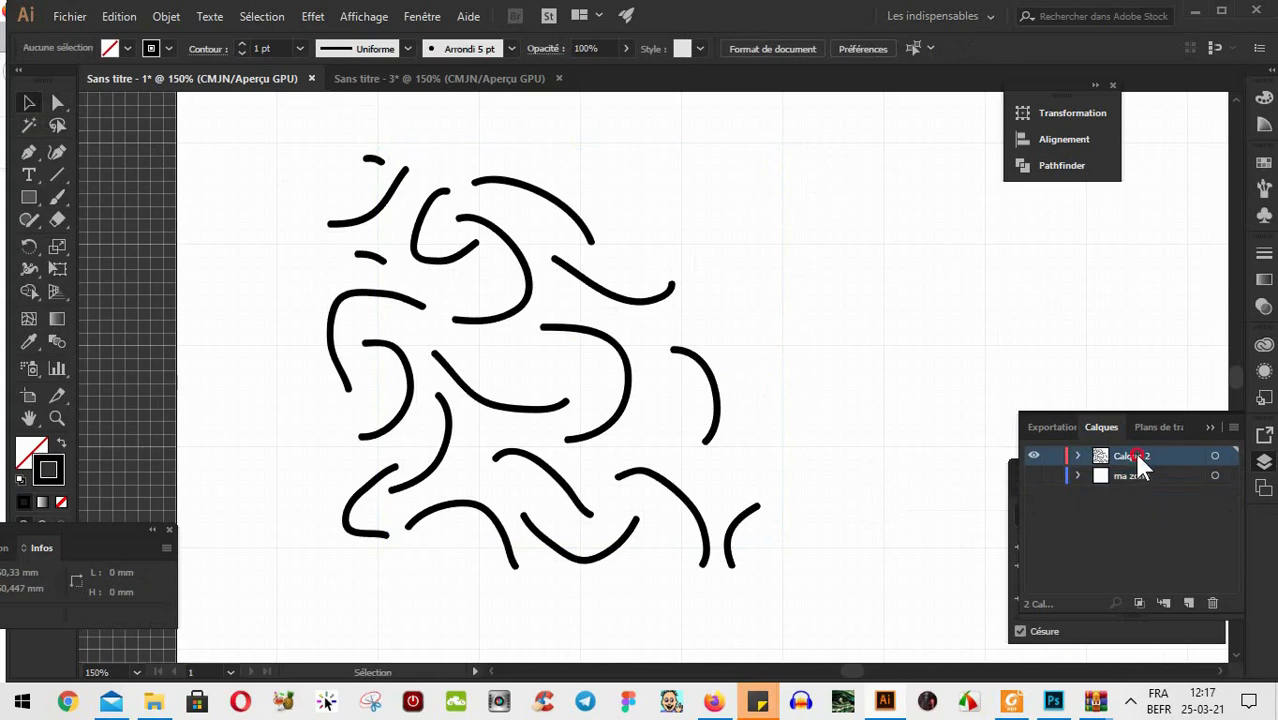
double_click(1135, 455)
text(p)
key(Return)
Paste the copied square in place on the "elements" layer and deselect it
click(119, 17)
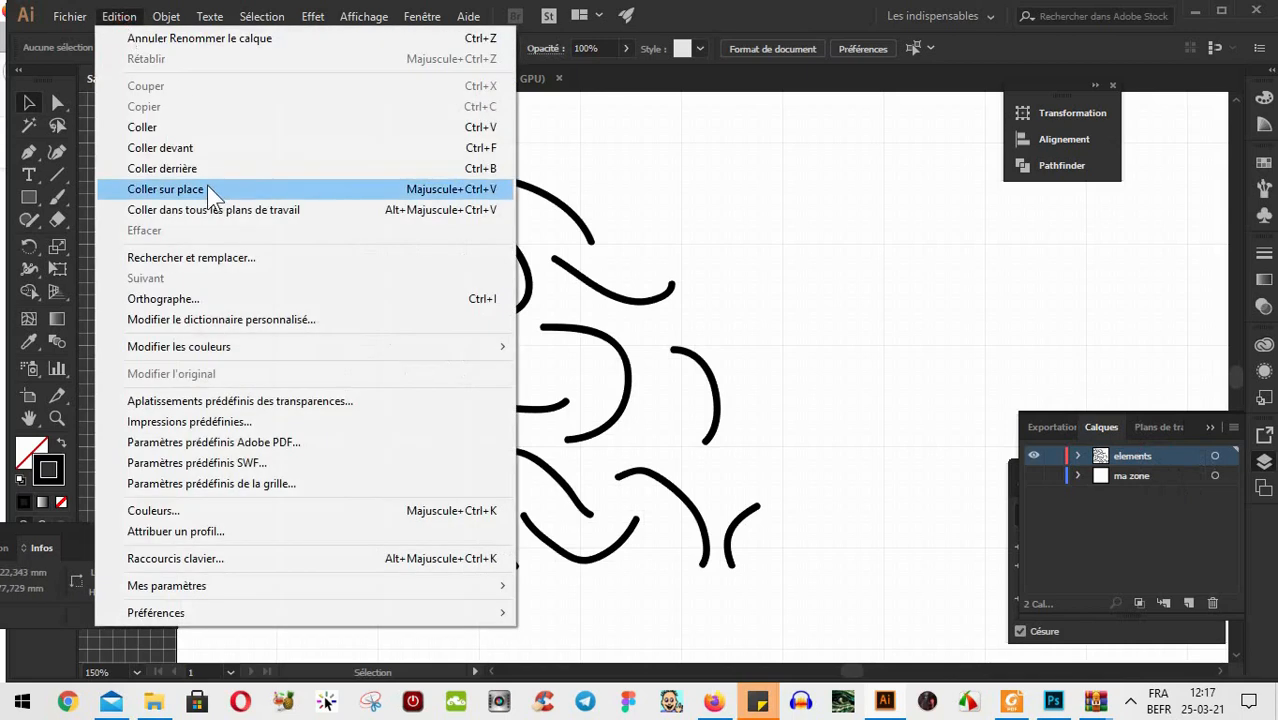
click(707, 14)
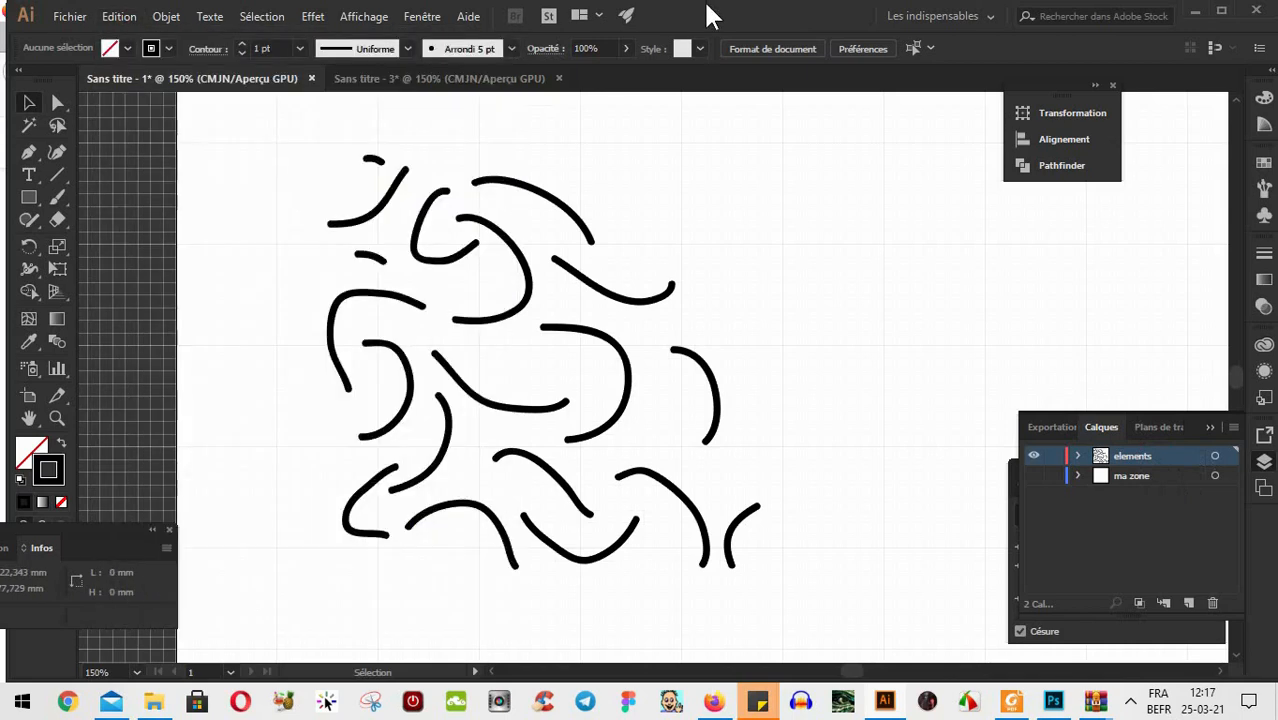
key(ctrl+shift+v)
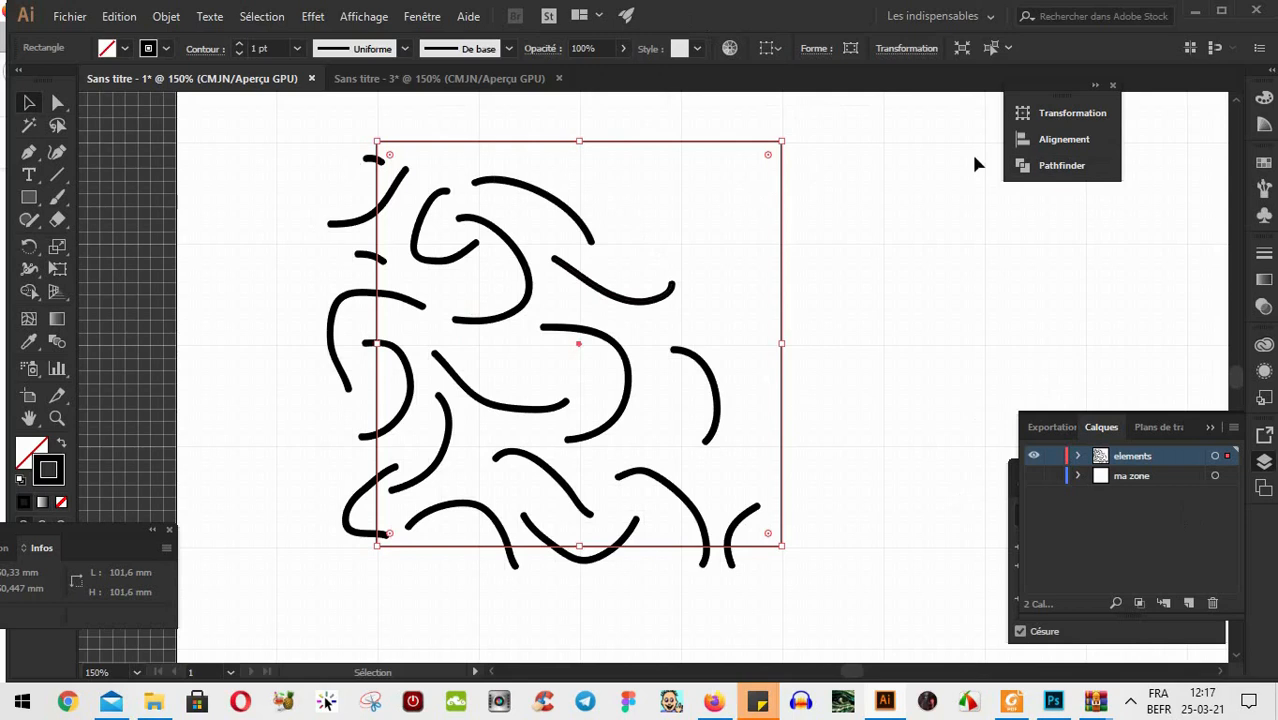
click(284, 193)
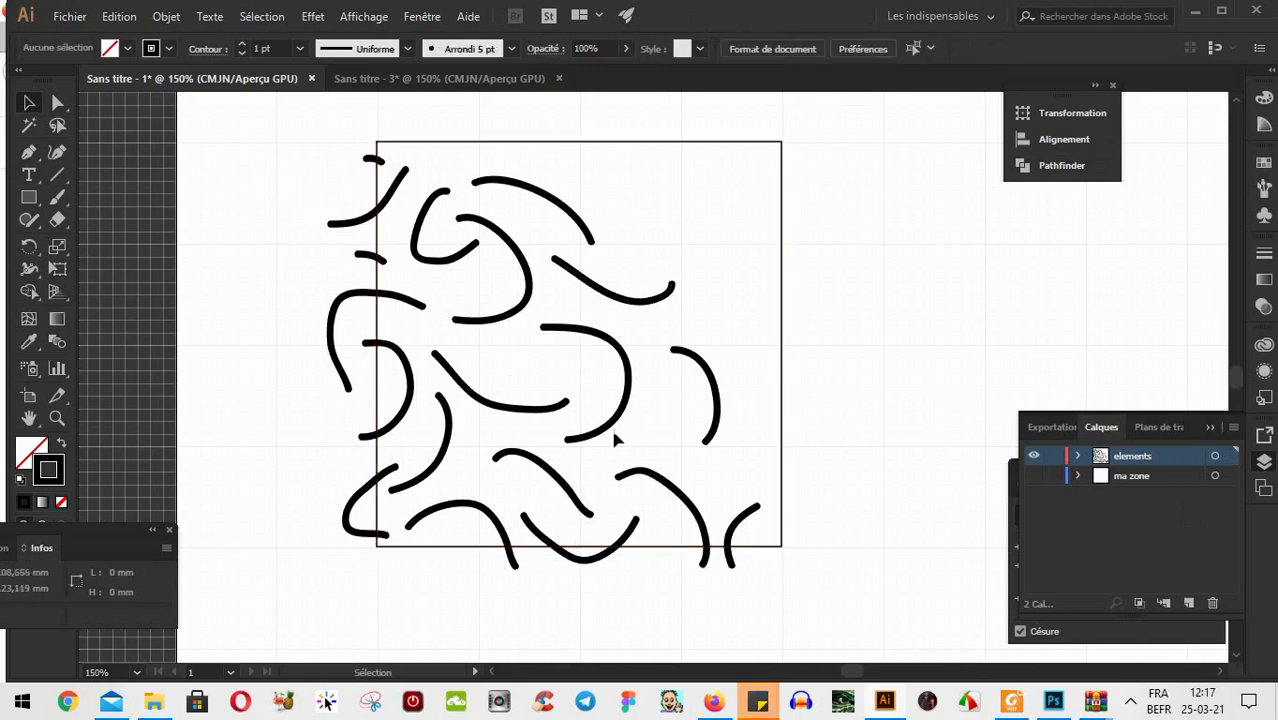
Select the square with all its strokes and place a duplicate to the right, beside the original
drag(460, 352, 424, 348)
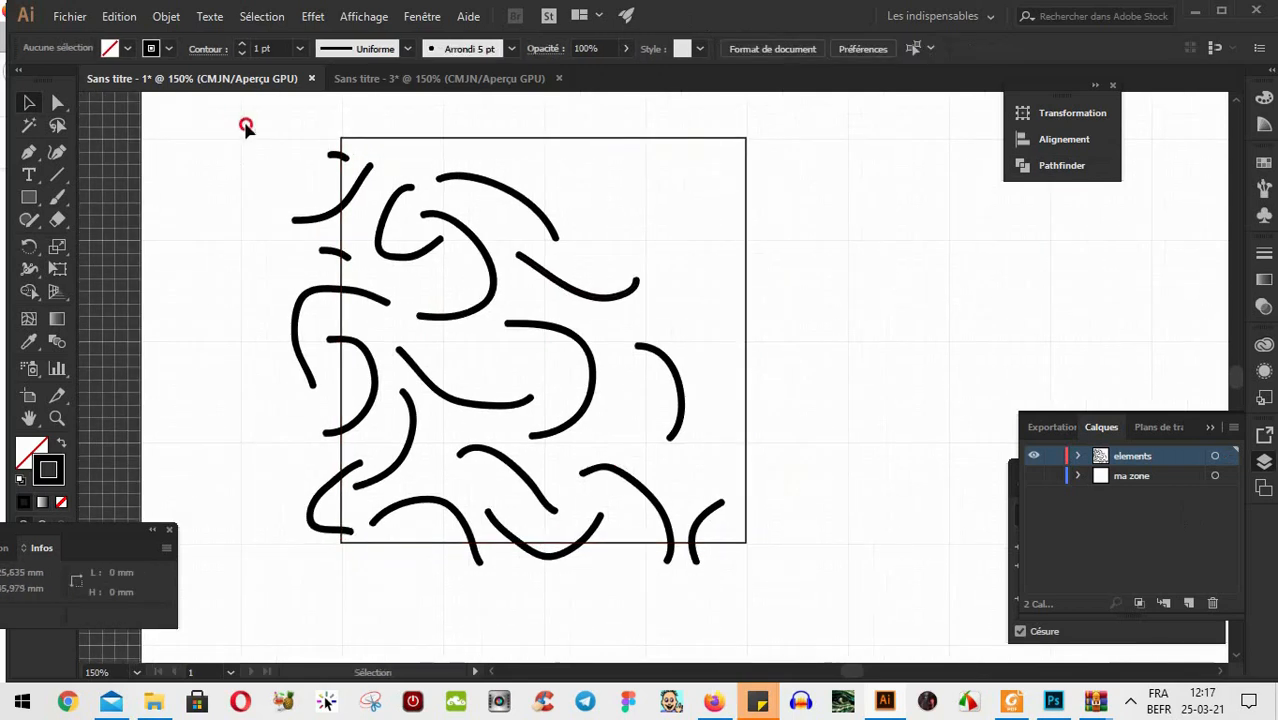
drag(246, 127, 796, 605)
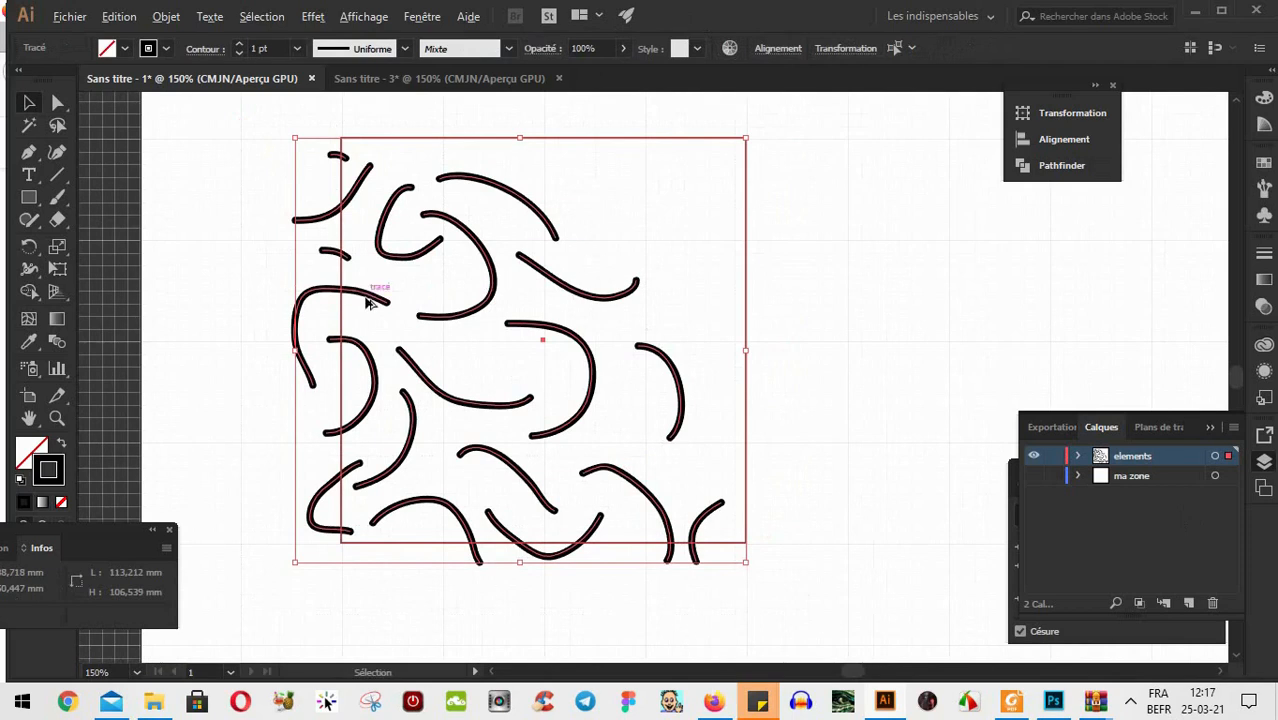
drag(372, 300, 780, 310)
scroll(760, 307, up, 6)
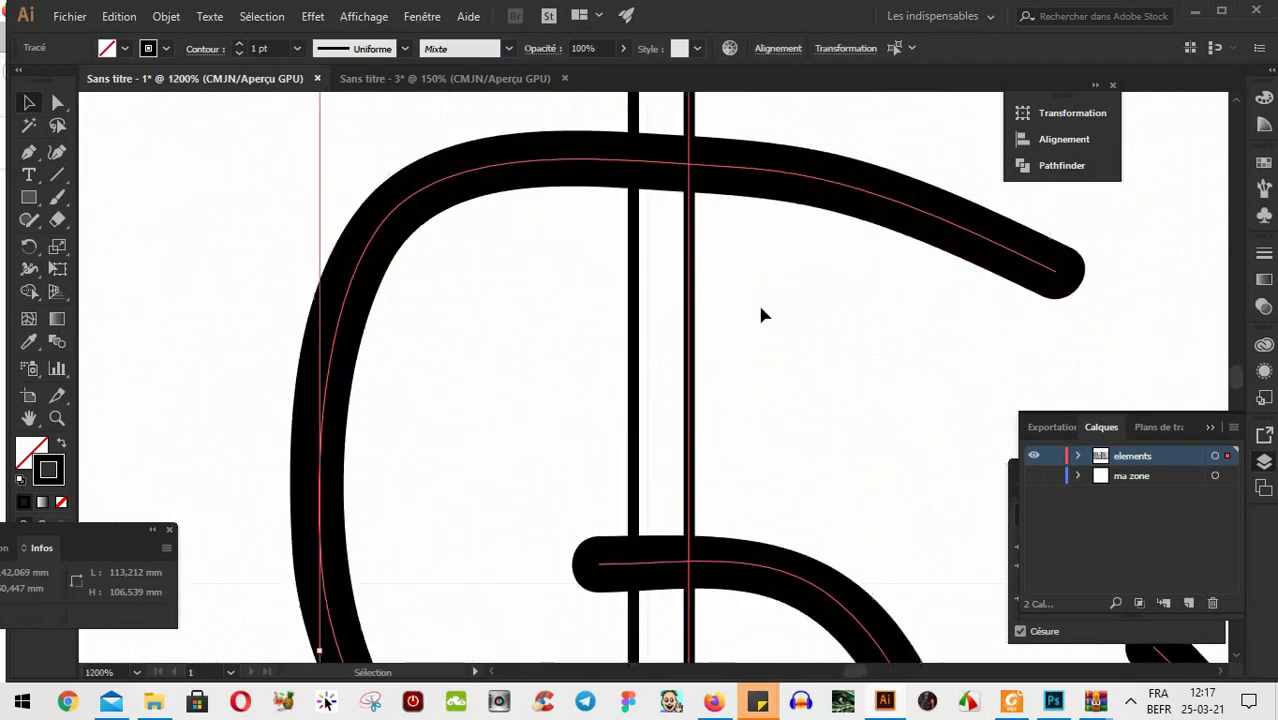
scroll(760, 307, down, 3)
scroll(760, 314, down, 3)
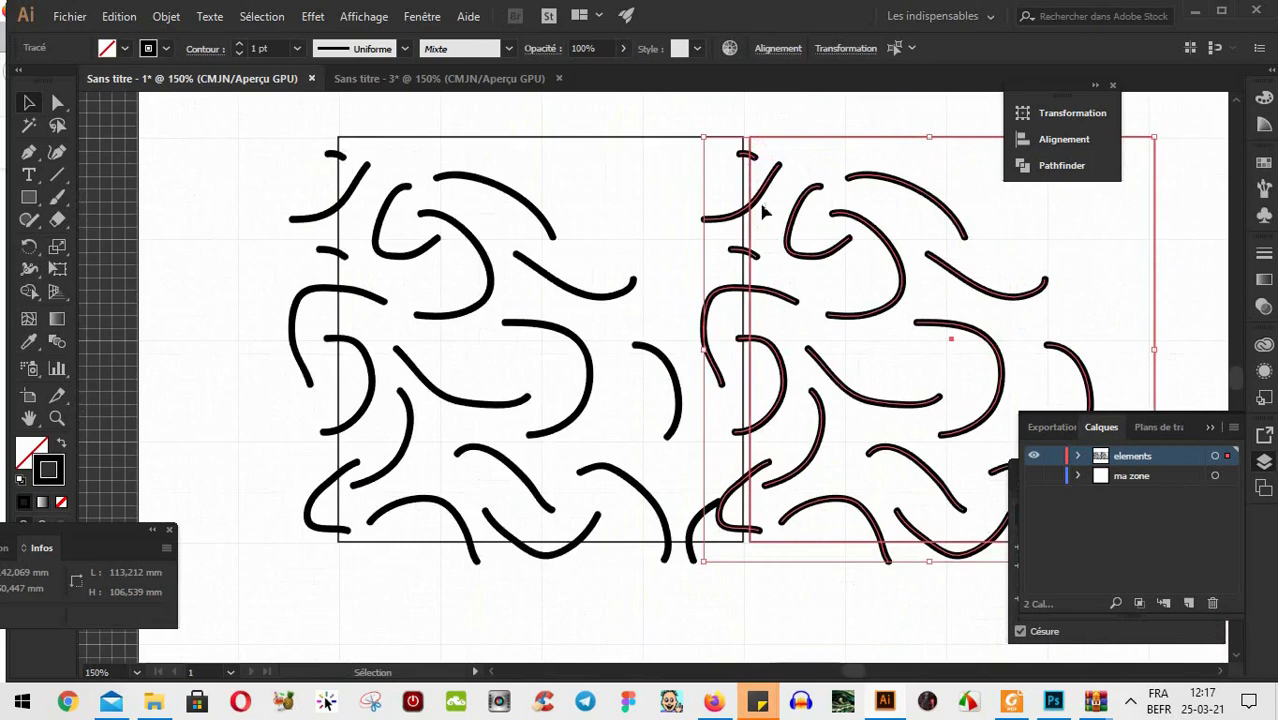
scroll(752, 264, up, 2)
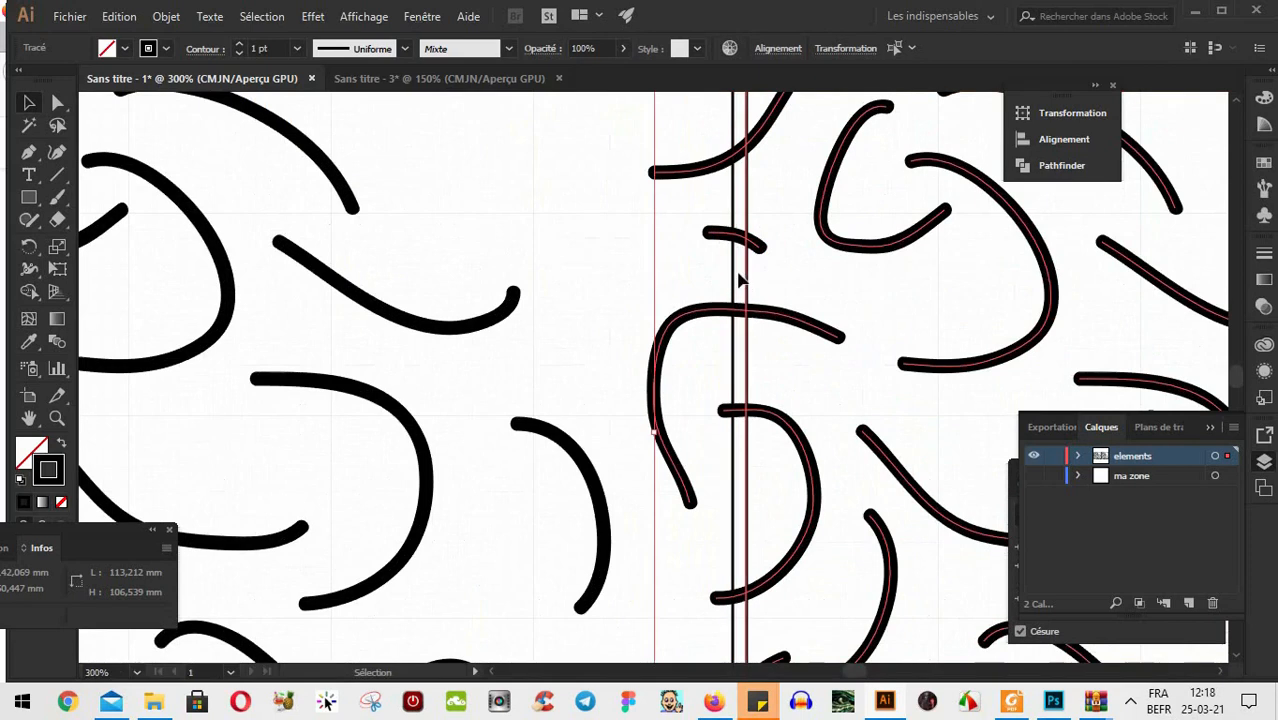
scroll(750, 282, down, 2)
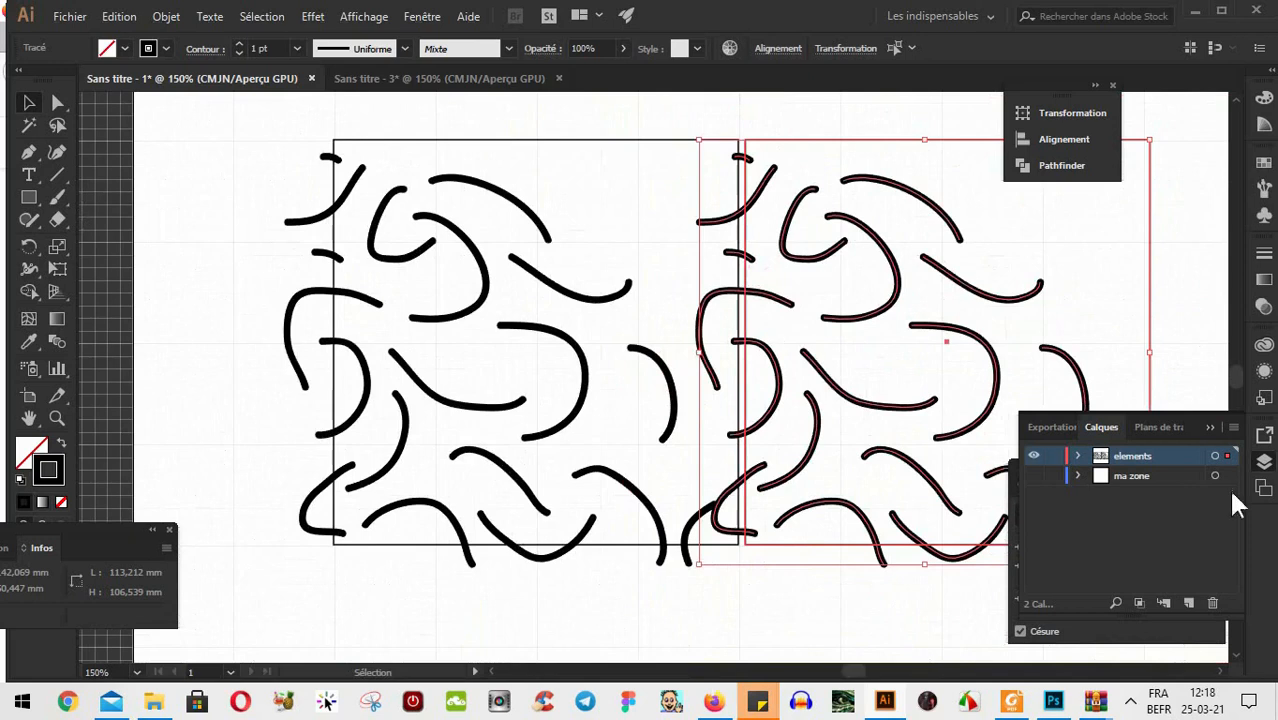
Move the duplicated tile horizontally closer to the original square's right edge
drag(761, 425, 694, 427)
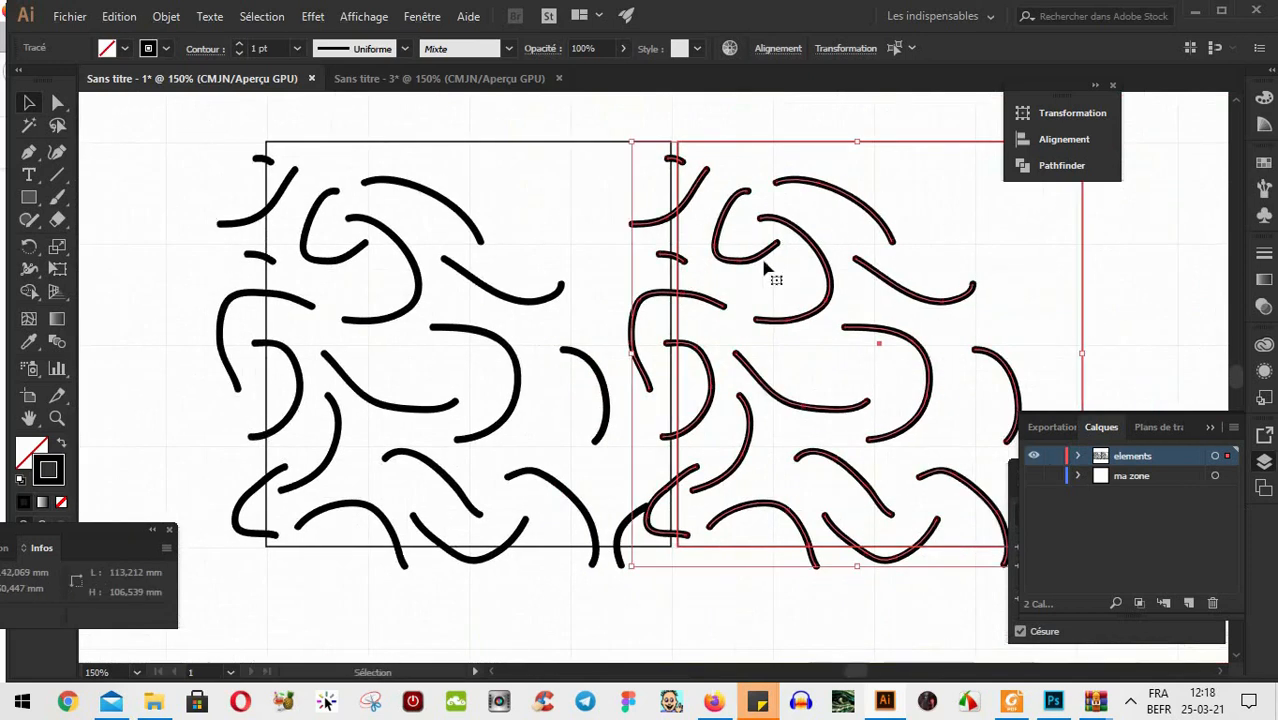
scroll(766, 272, up, 6)
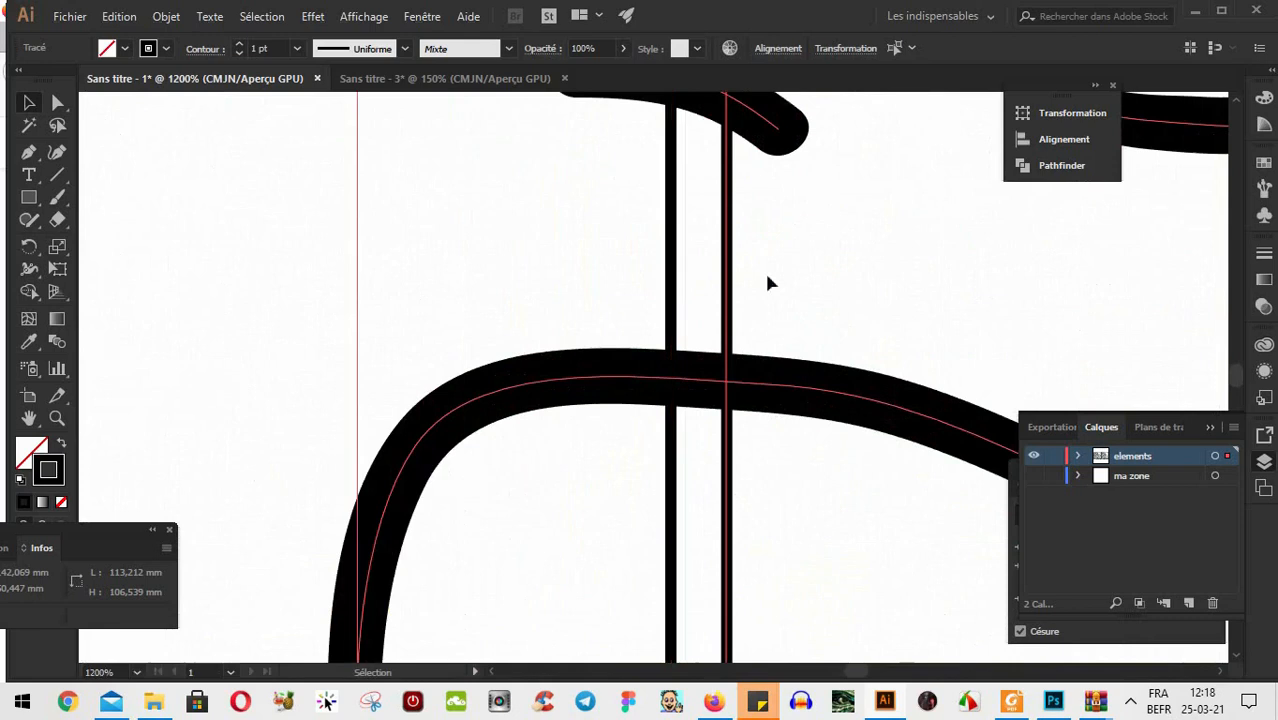
mouse_move(728, 298)
mouse_down()
mouse_move(702, 302)
mouse_move(704, 314)
mouse_up()
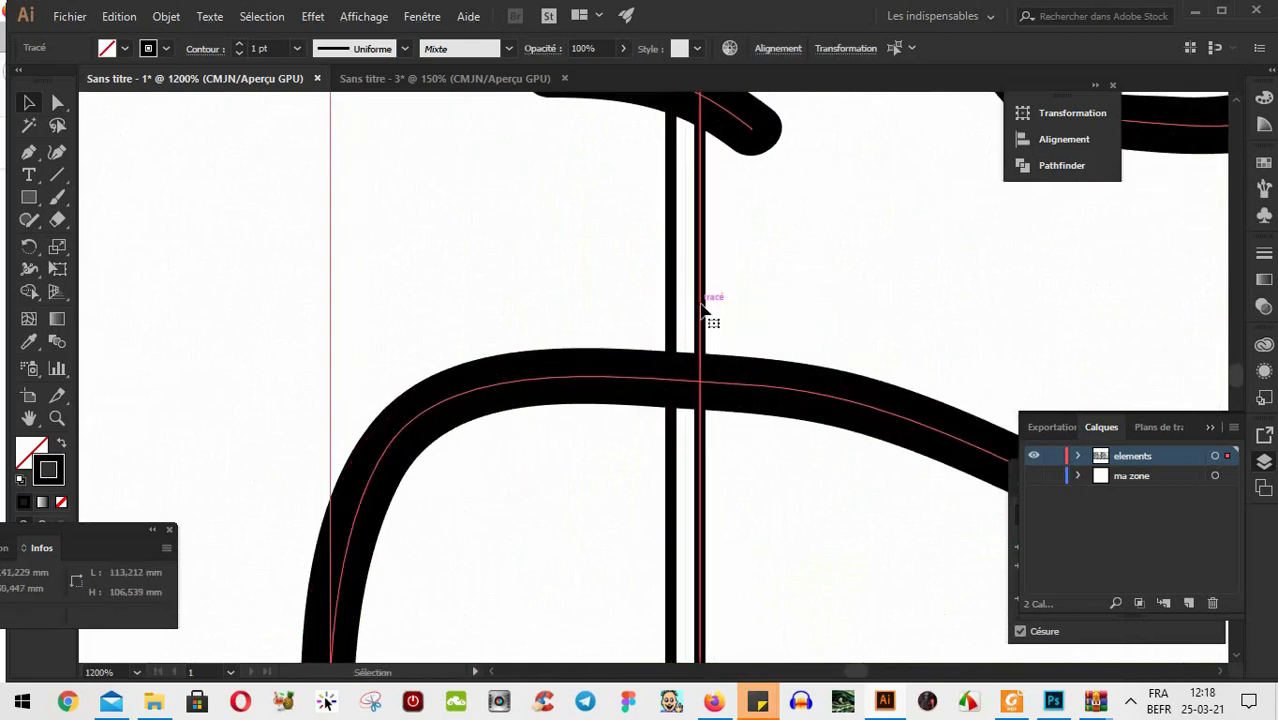
key(a)
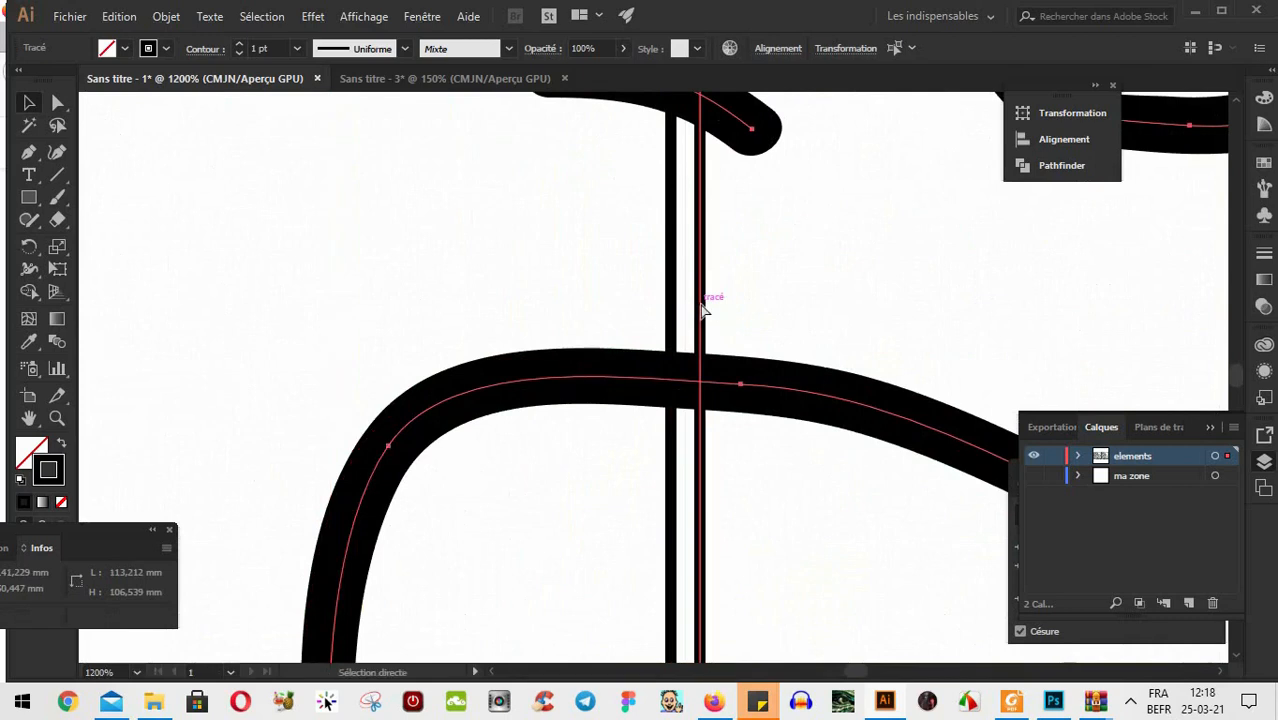
In outline view, move the duplicate until its left edge coincides with the original square's right edge, then return to preview and deselect
key(ctrl+y)
key(v)
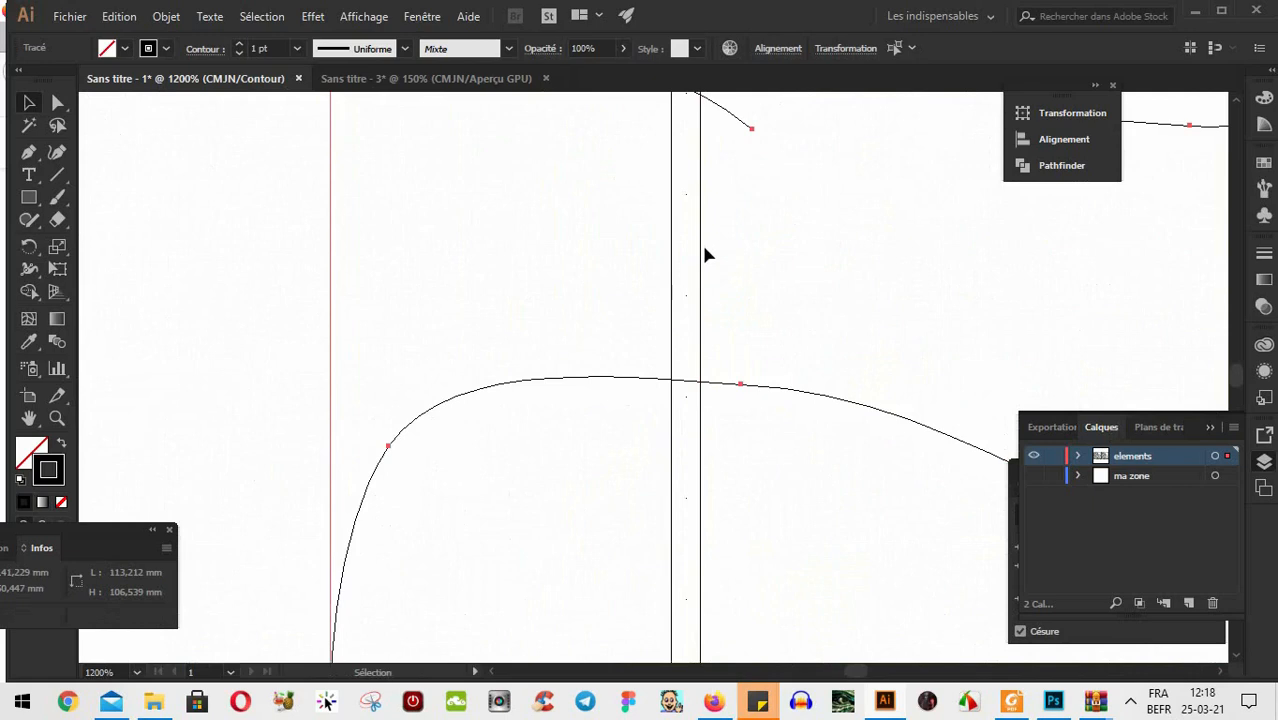
scroll(690, 305, up, 8)
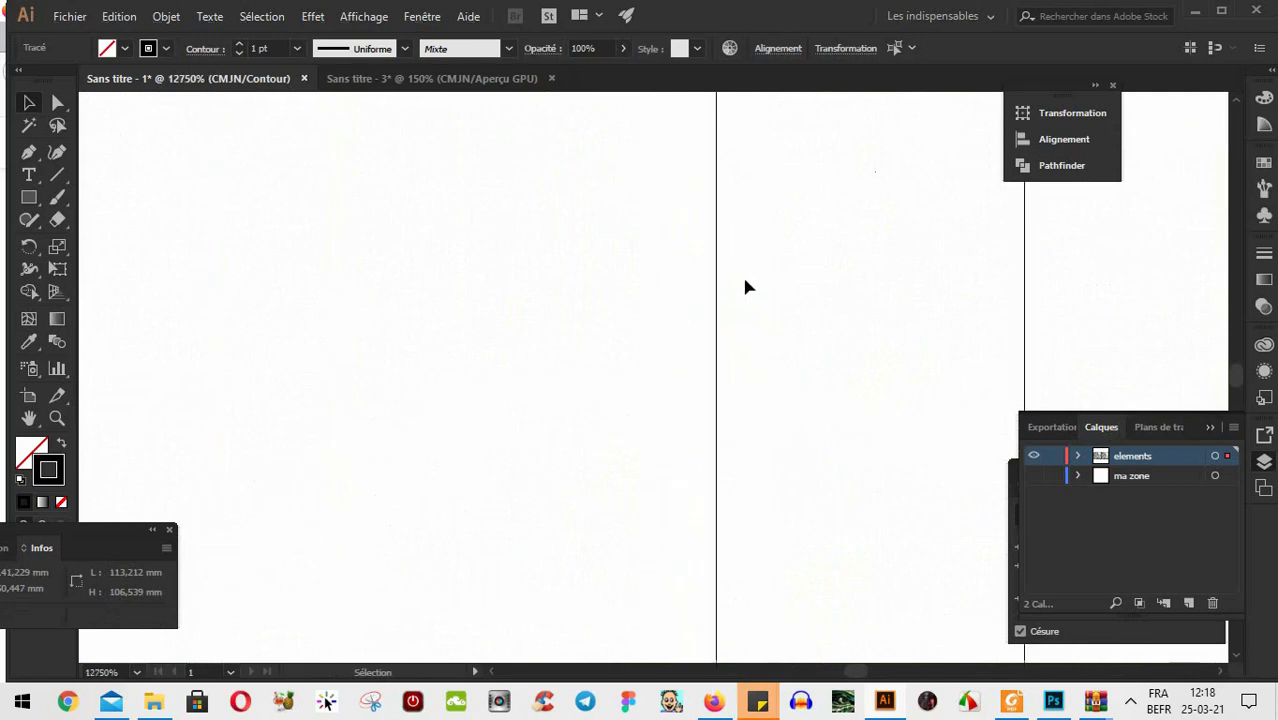
drag(1023, 279, 716, 278)
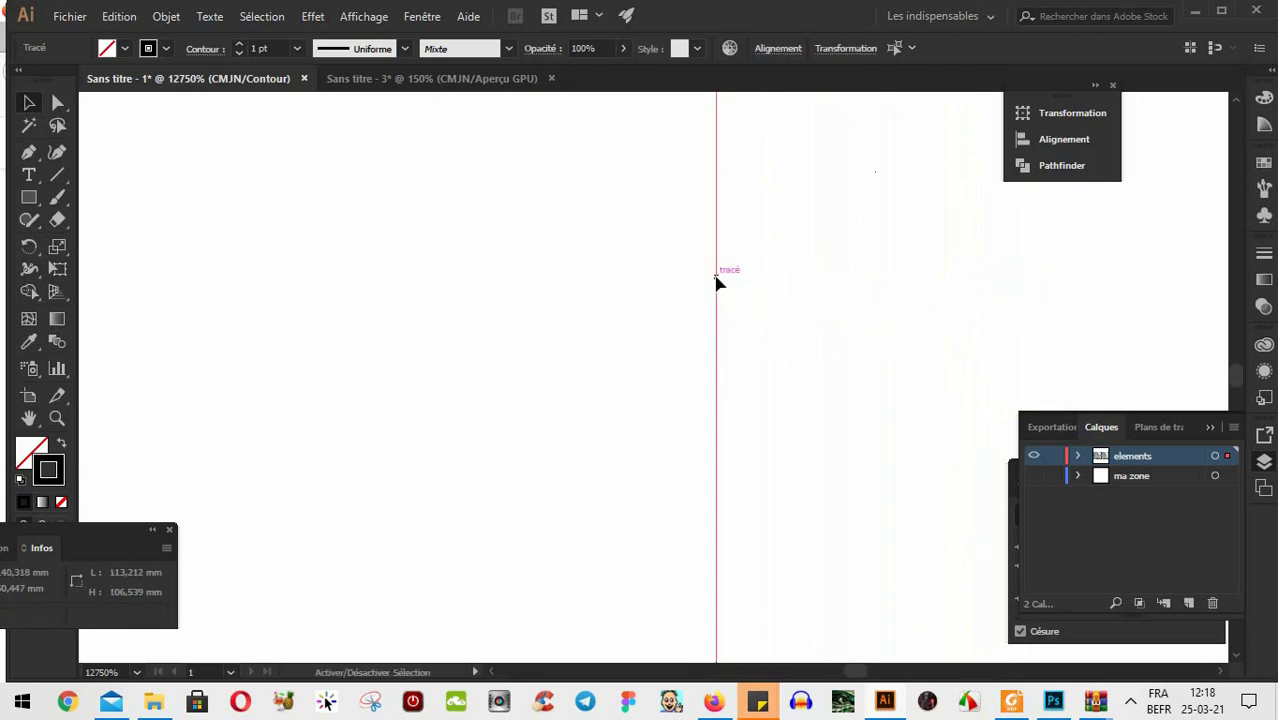
click(724, 241)
scroll(721, 280, down, 8)
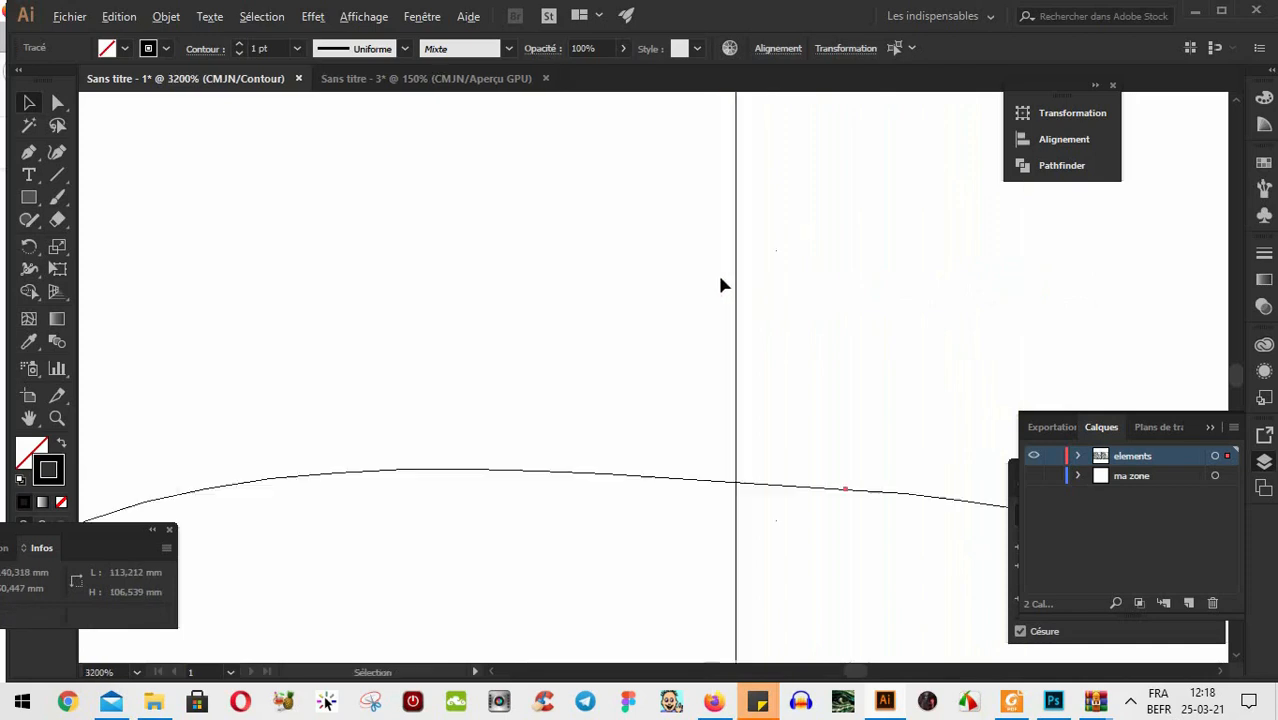
scroll(721, 277, down, 4)
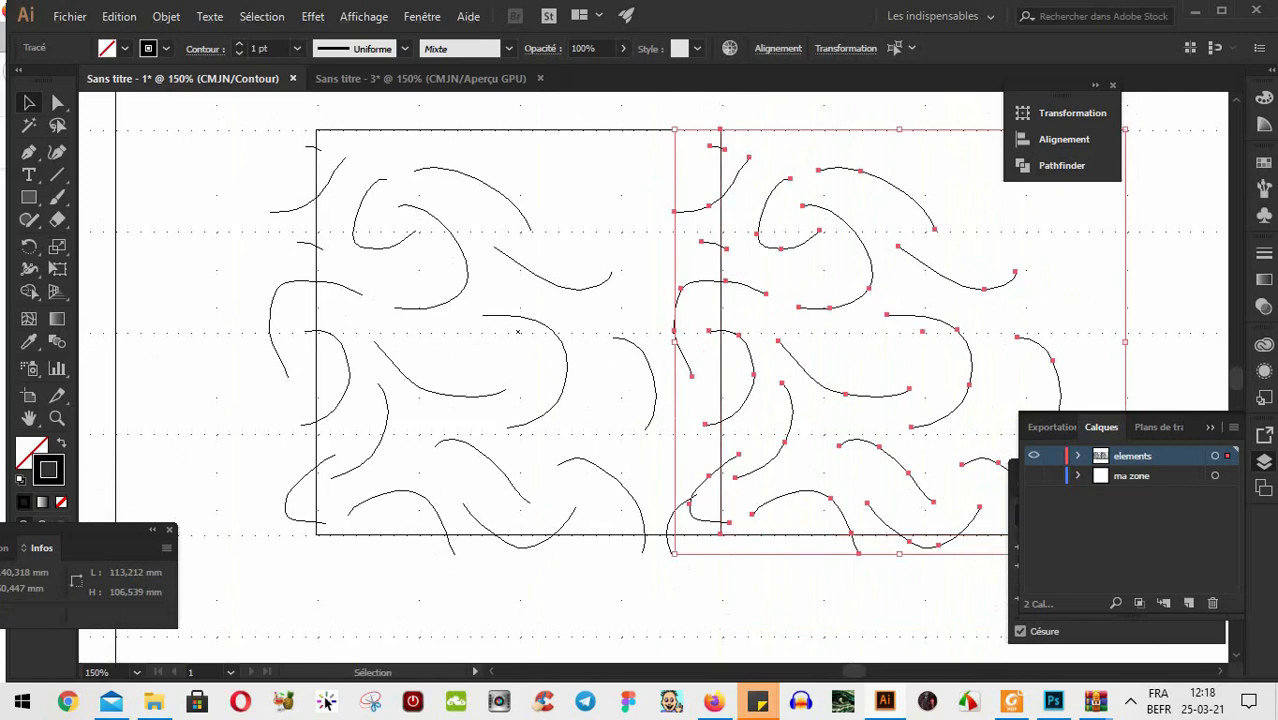
key(ctrl+y)
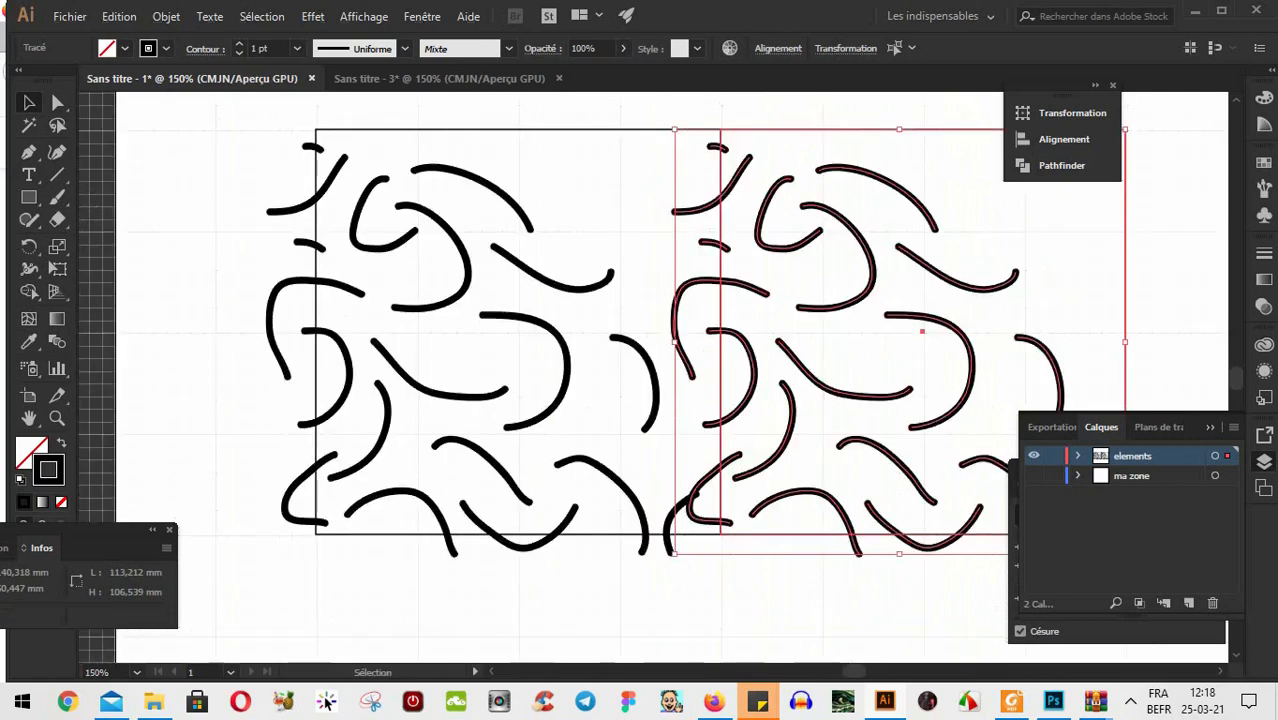
click(228, 350)
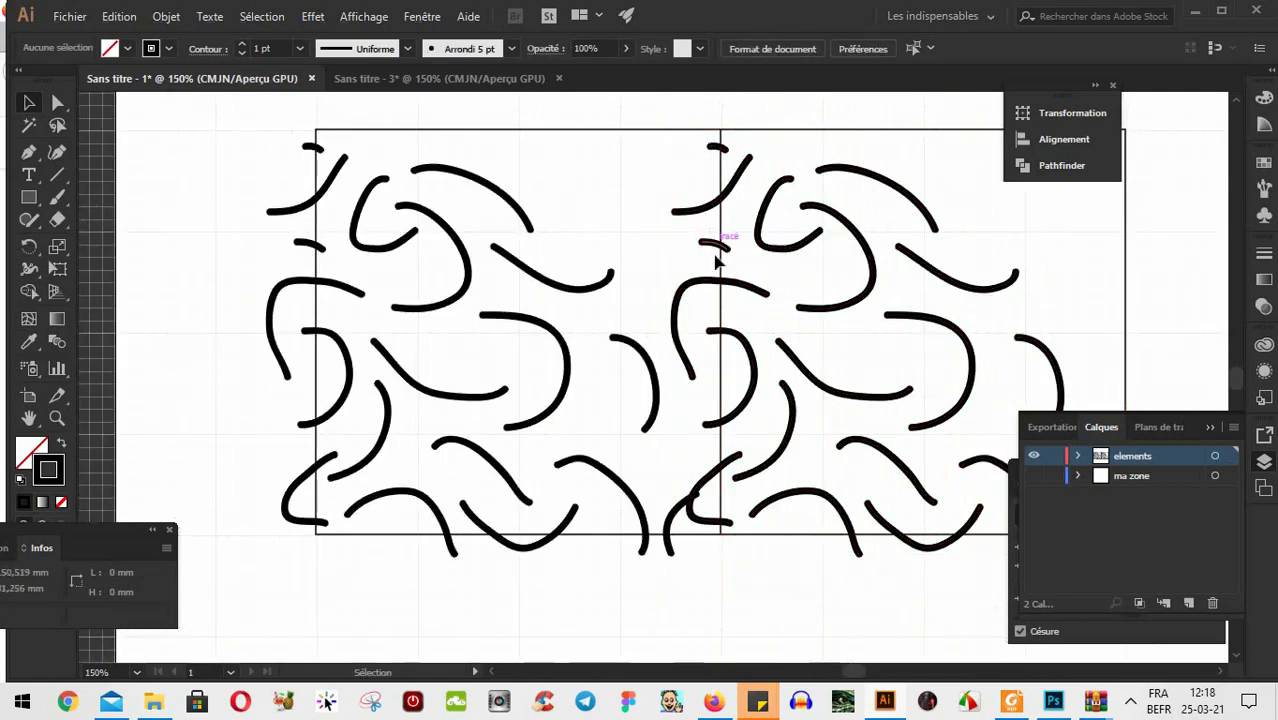
scroll(716, 320, up, 3)
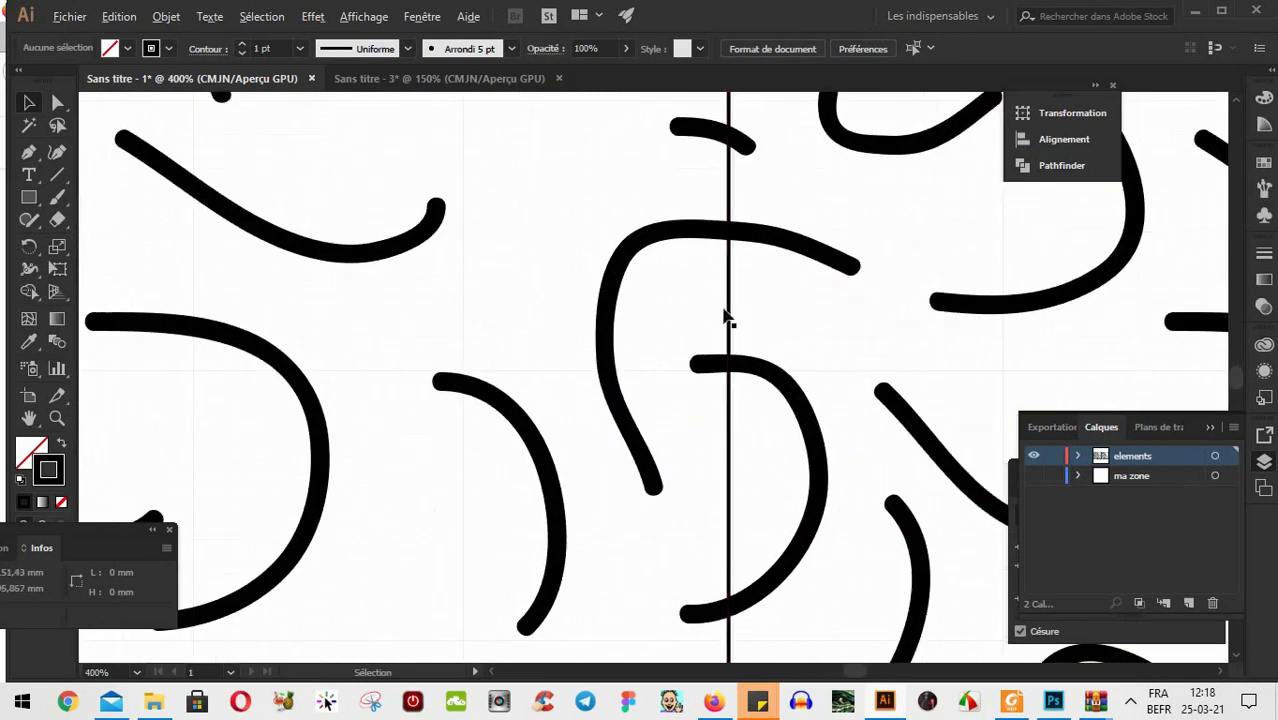
scroll(733, 318, down, 3)
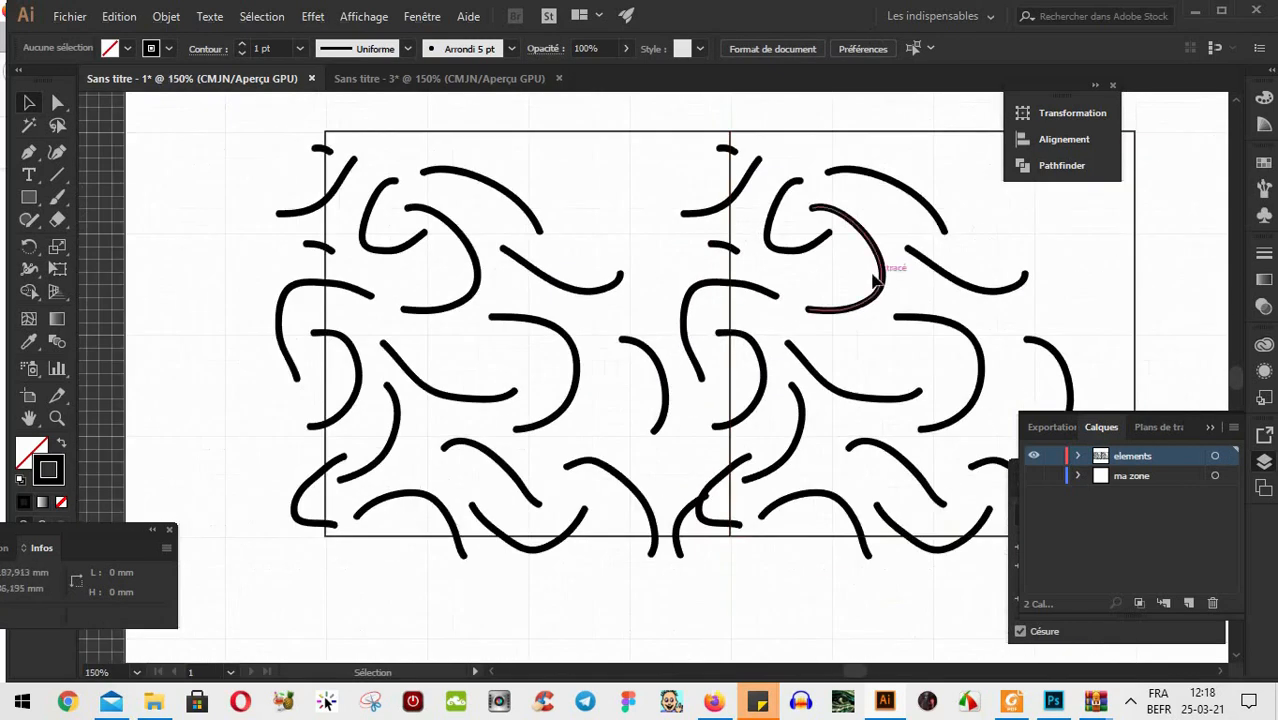
Delete the duplicated square on the right while keeping its copied strokes
drag(941, 352, 768, 375)
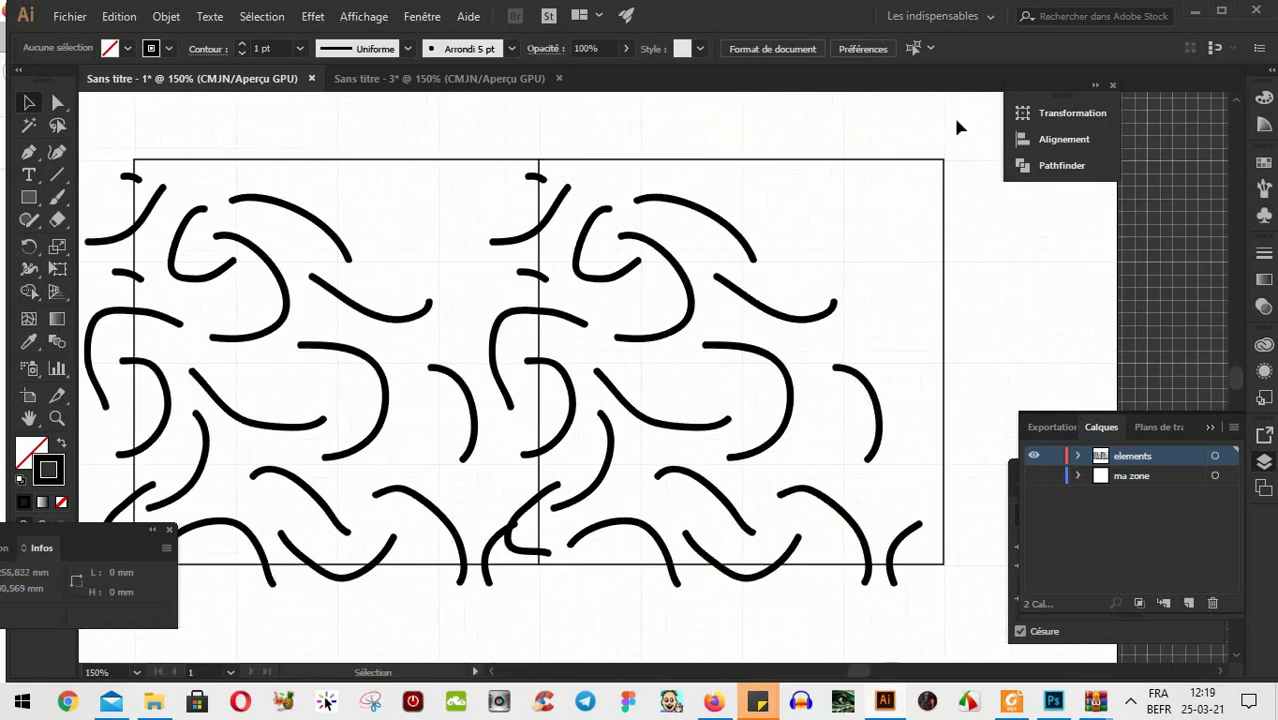
drag(963, 142, 912, 458)
key(Delete)
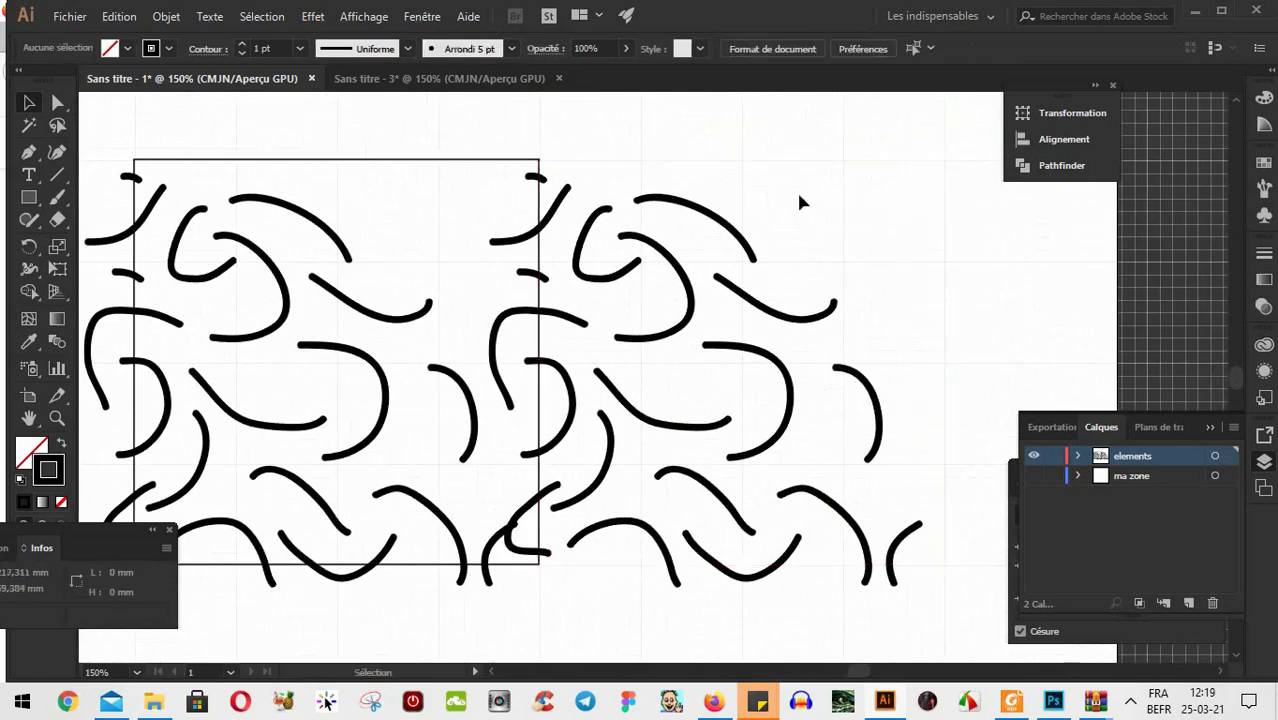
Delete all copied strokes on the right that do not cross the original square's right edge
drag(797, 193, 596, 294)
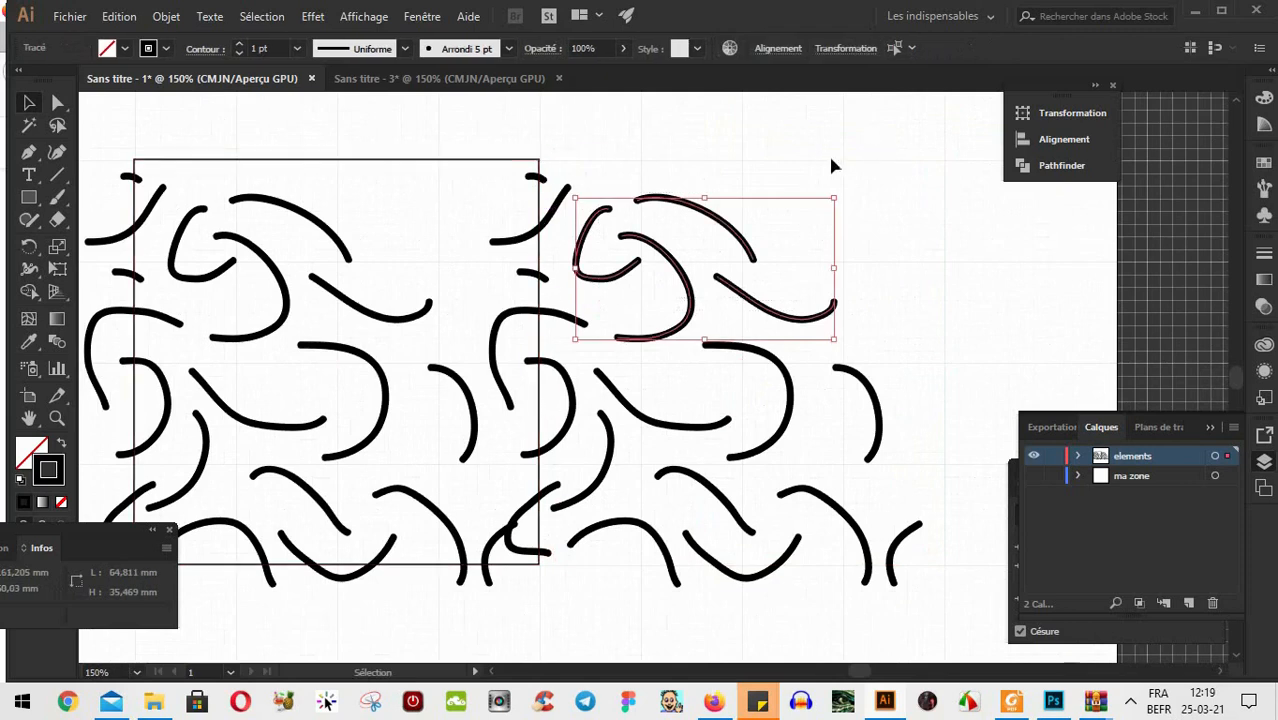
key(Delete)
drag(915, 337, 640, 591)
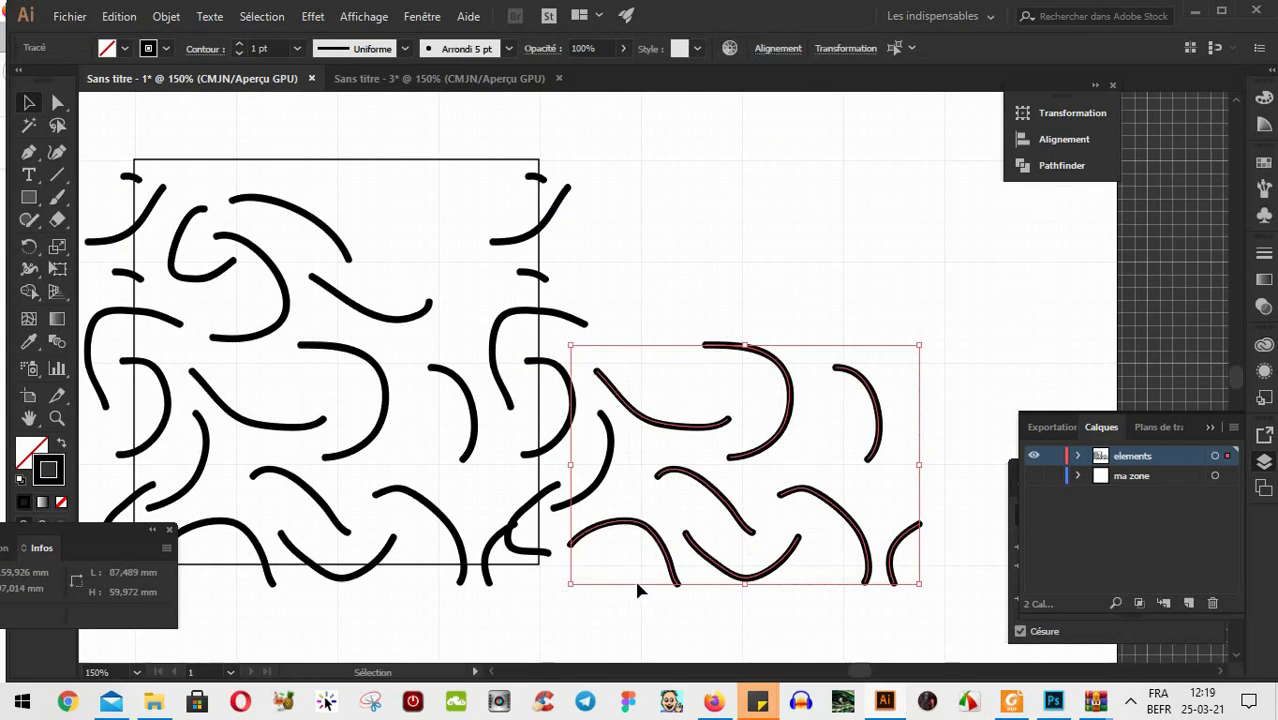
key(Delete)
click(612, 453)
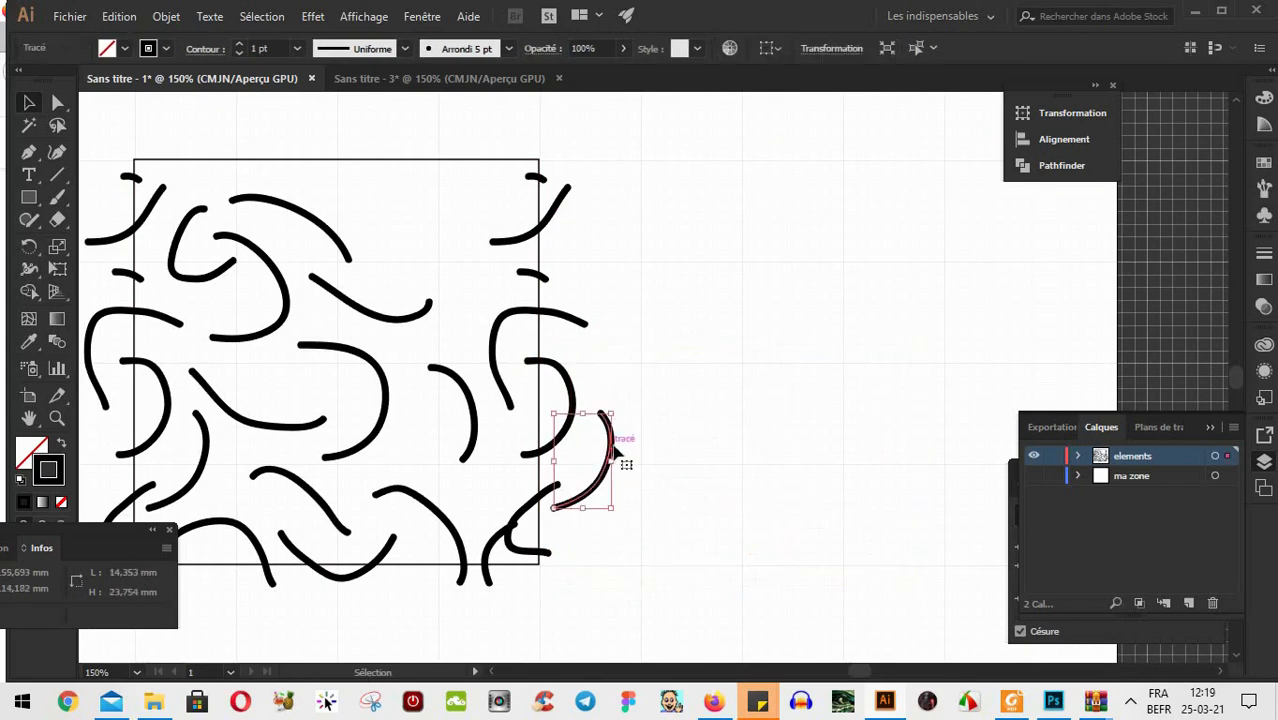
key(Delete)
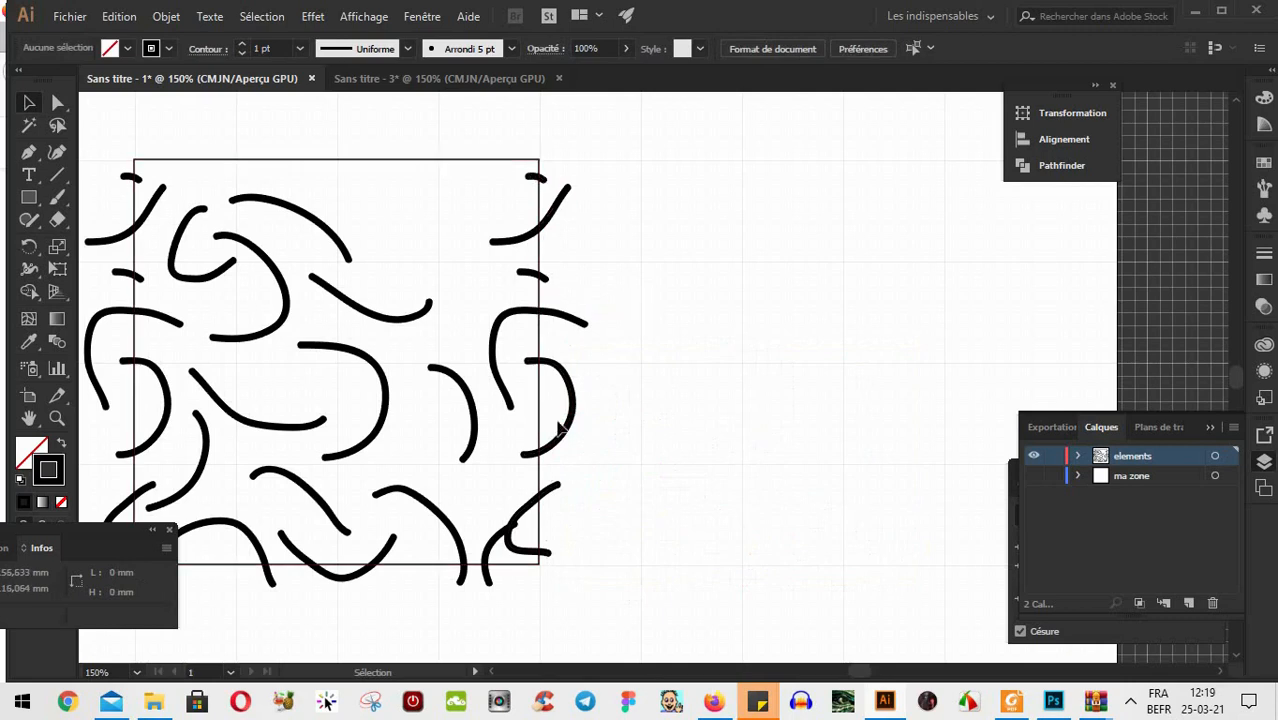
Select the square with all its strokes and place a duplicate directly above the original
drag(423, 341, 678, 370)
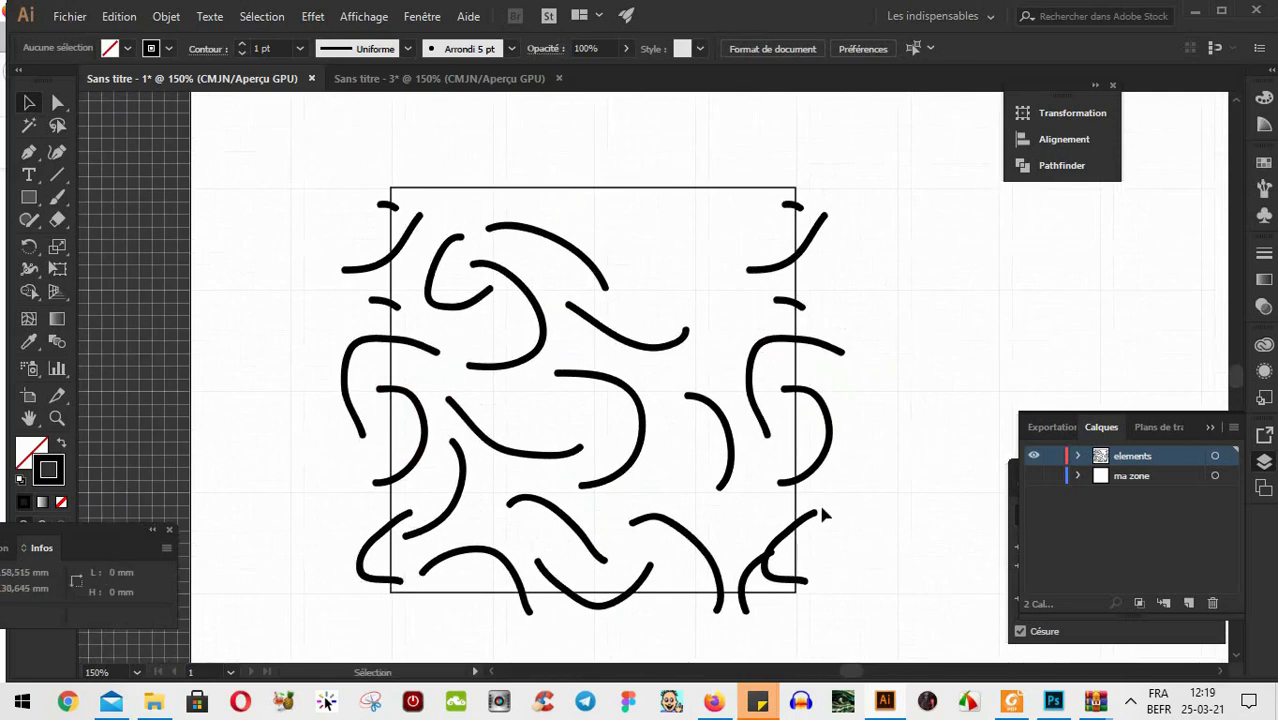
drag(688, 565, 602, 493)
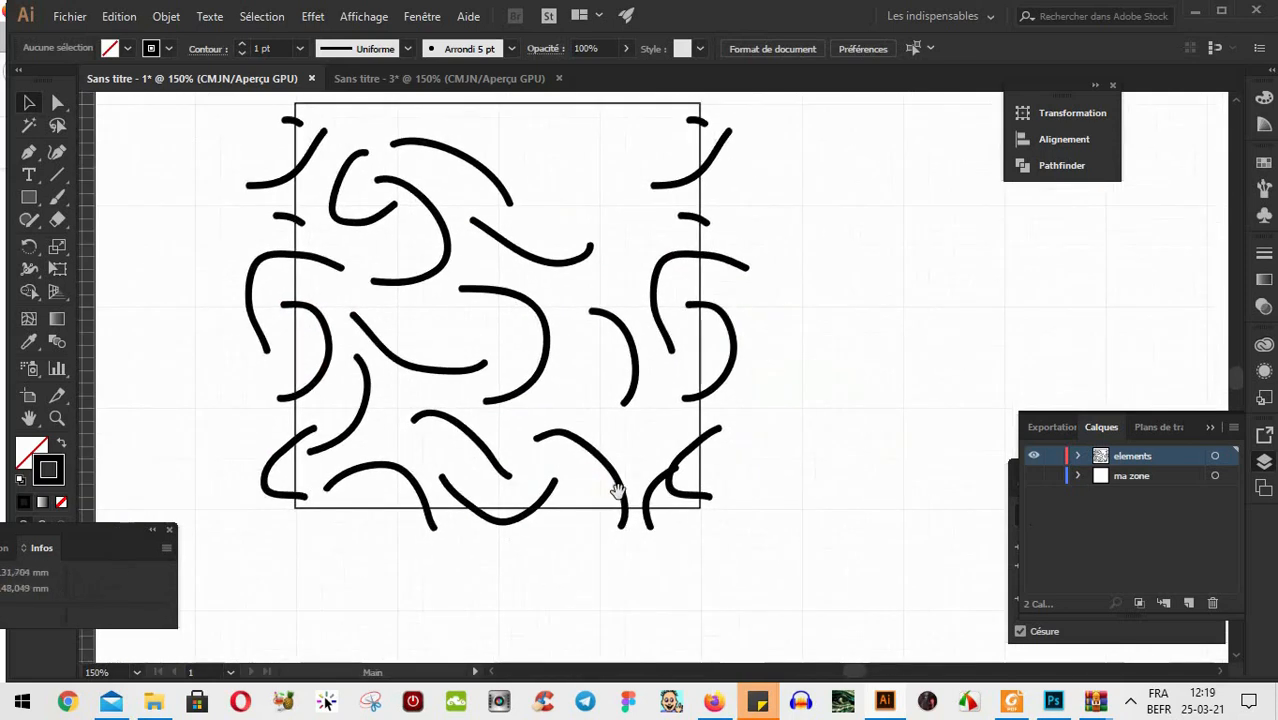
drag(615, 414, 683, 477)
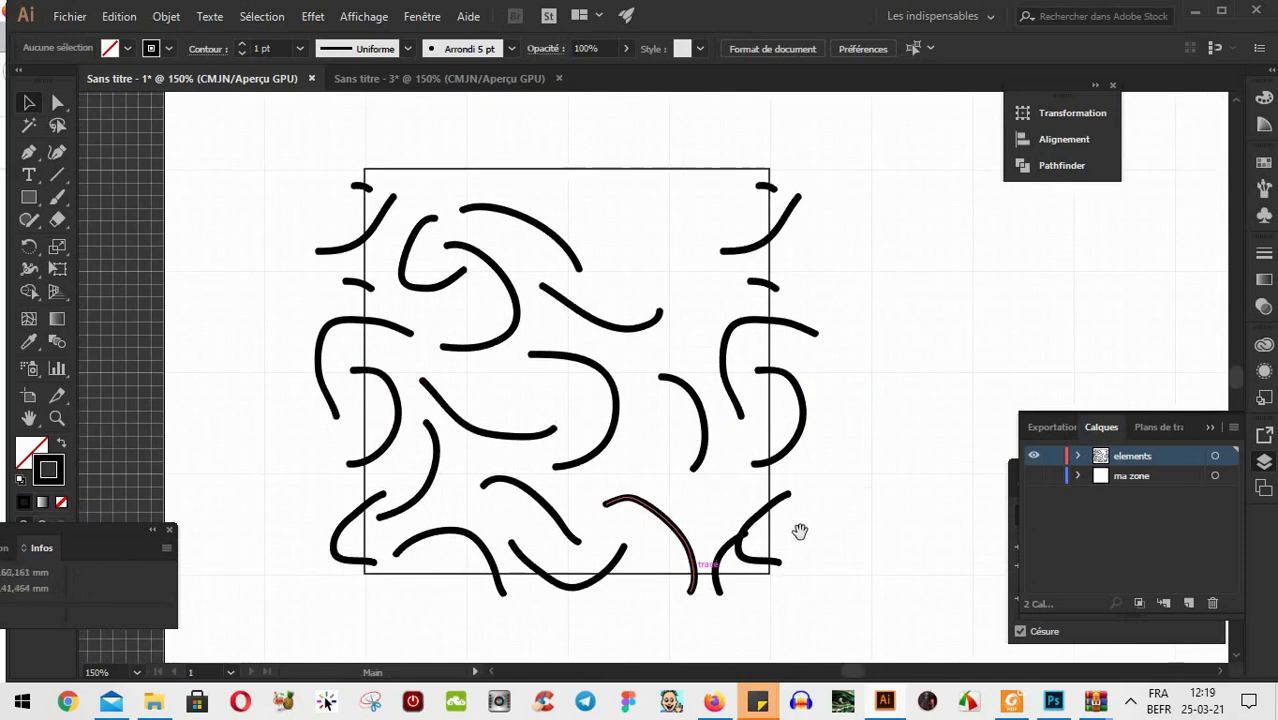
drag(290, 152, 870, 624)
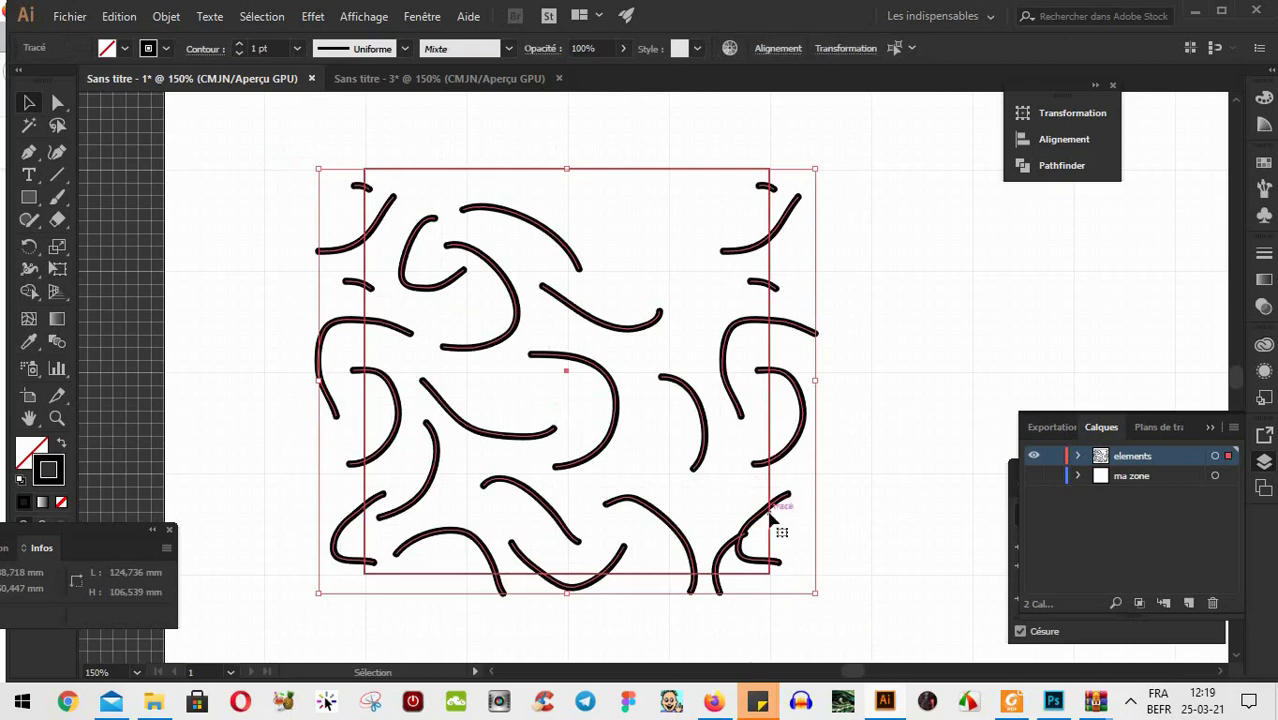
scroll(776, 528, up, 5)
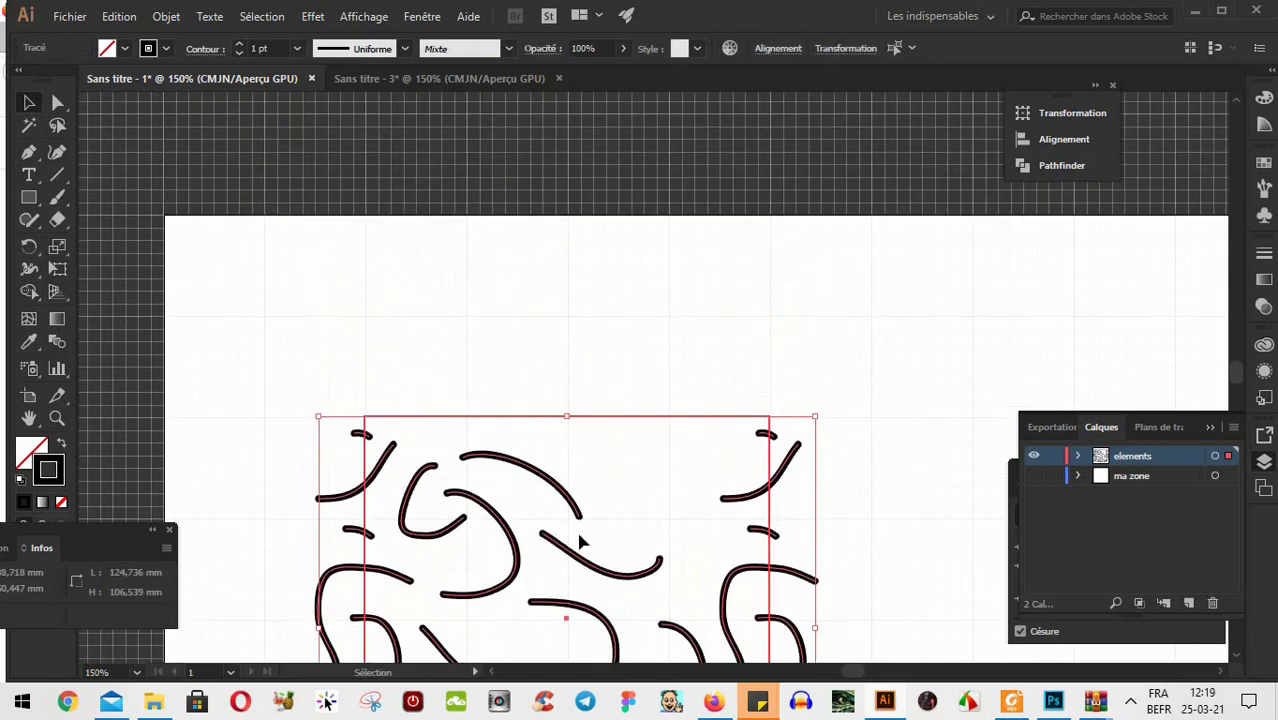
drag(590, 566, 599, 150)
Nudge the upper duplicate down towards the original square's top edge
key(Down)
key(Down)
key(Down)
key(Down)
key(Down)
key(Down)
key(Down)
key(Down)
key(Down)
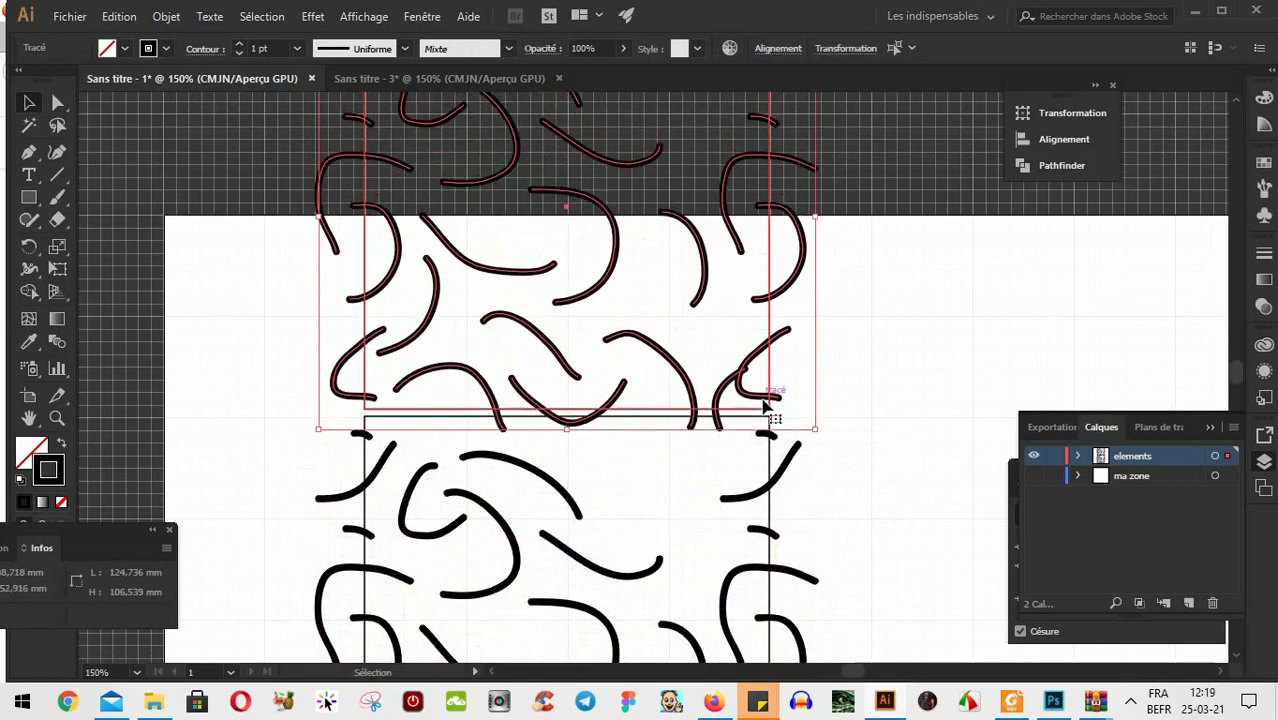
Using outline view, align the bottom edge of the upper duplicate exactly with the original square's top edge, then restore preview
shift+click(454, 418)
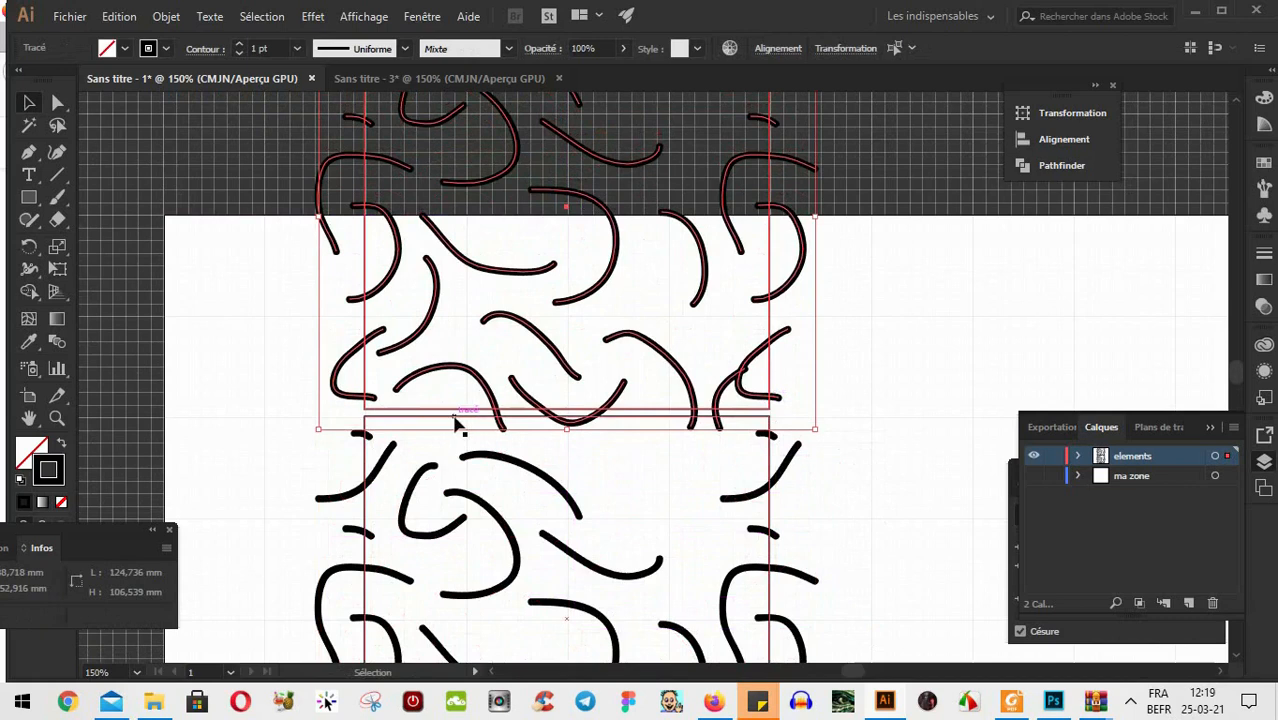
scroll(468, 425, up, 4)
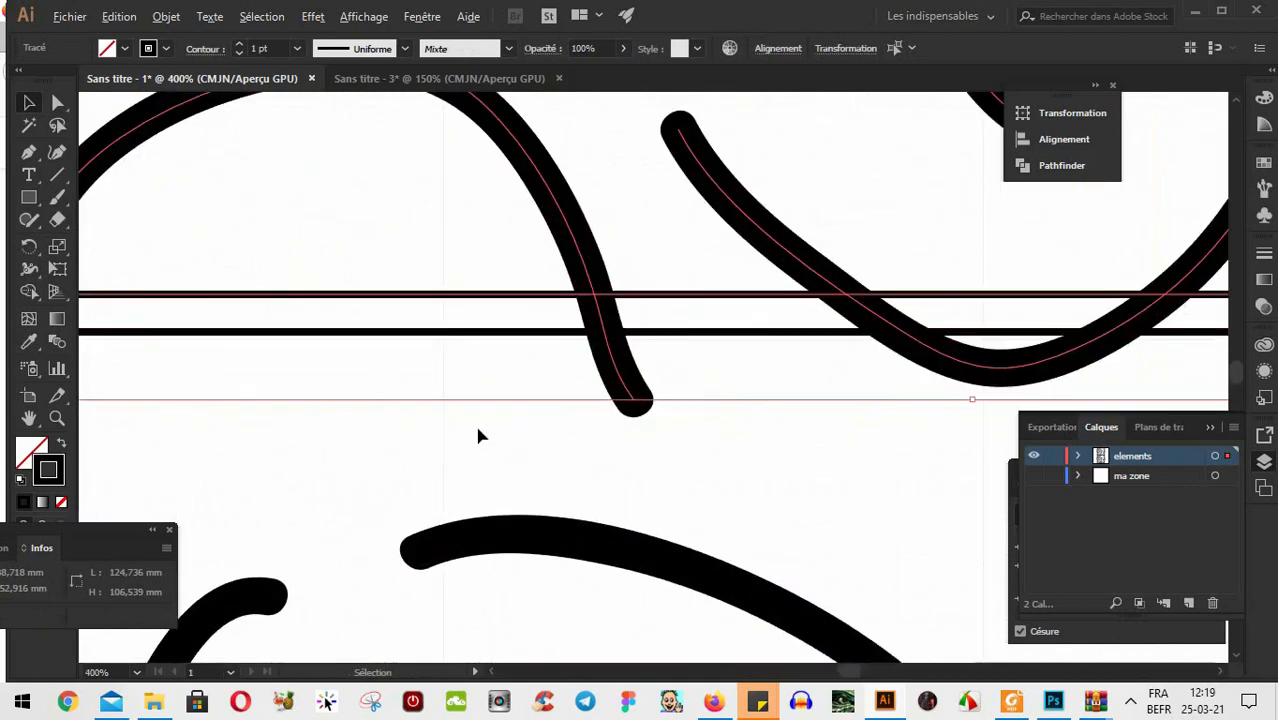
key(space)
drag(422, 276, 614, 396)
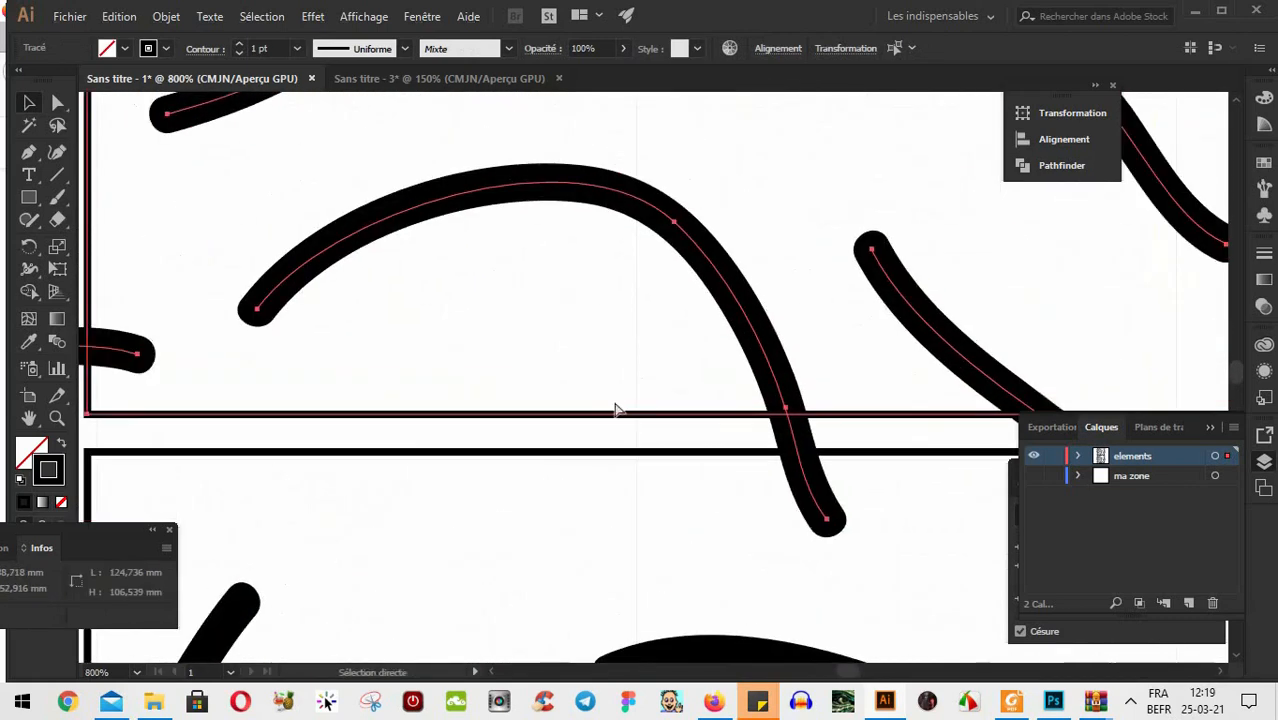
key(ctrl+y)
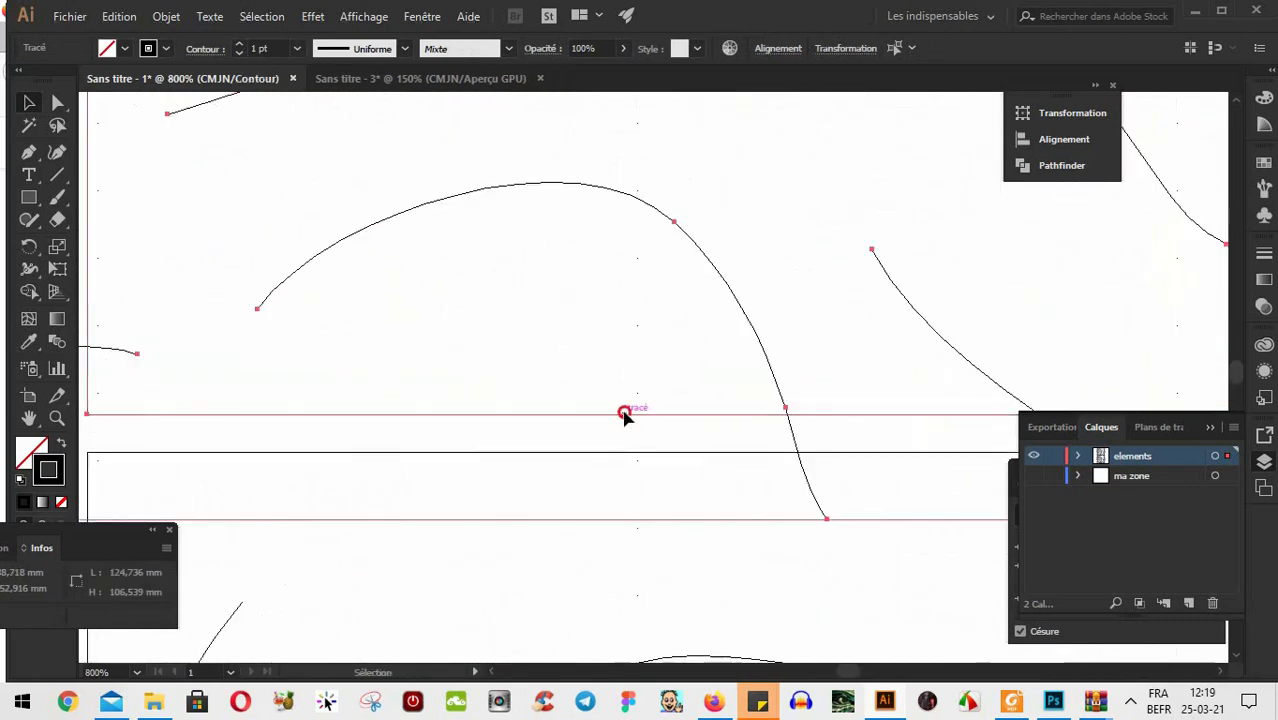
drag(623, 415, 625, 455)
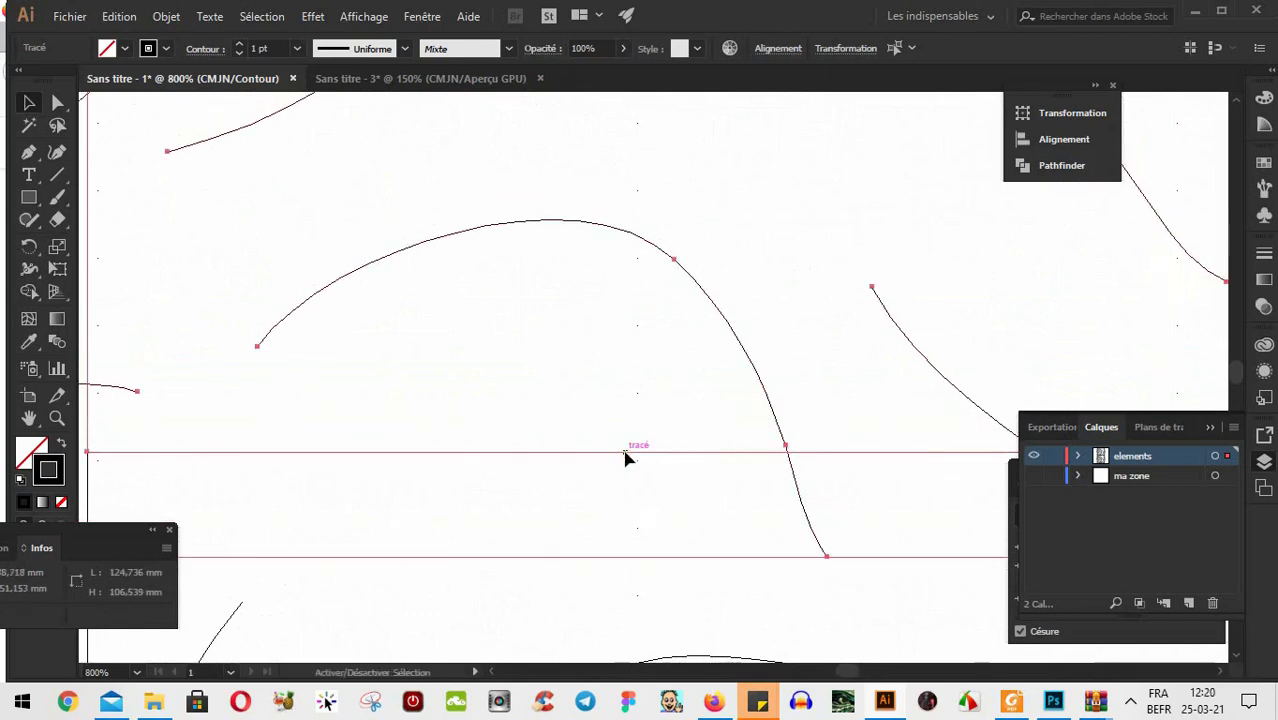
key(ctrl+1)
key(ctrl+minus)
key(ctrl+minus)
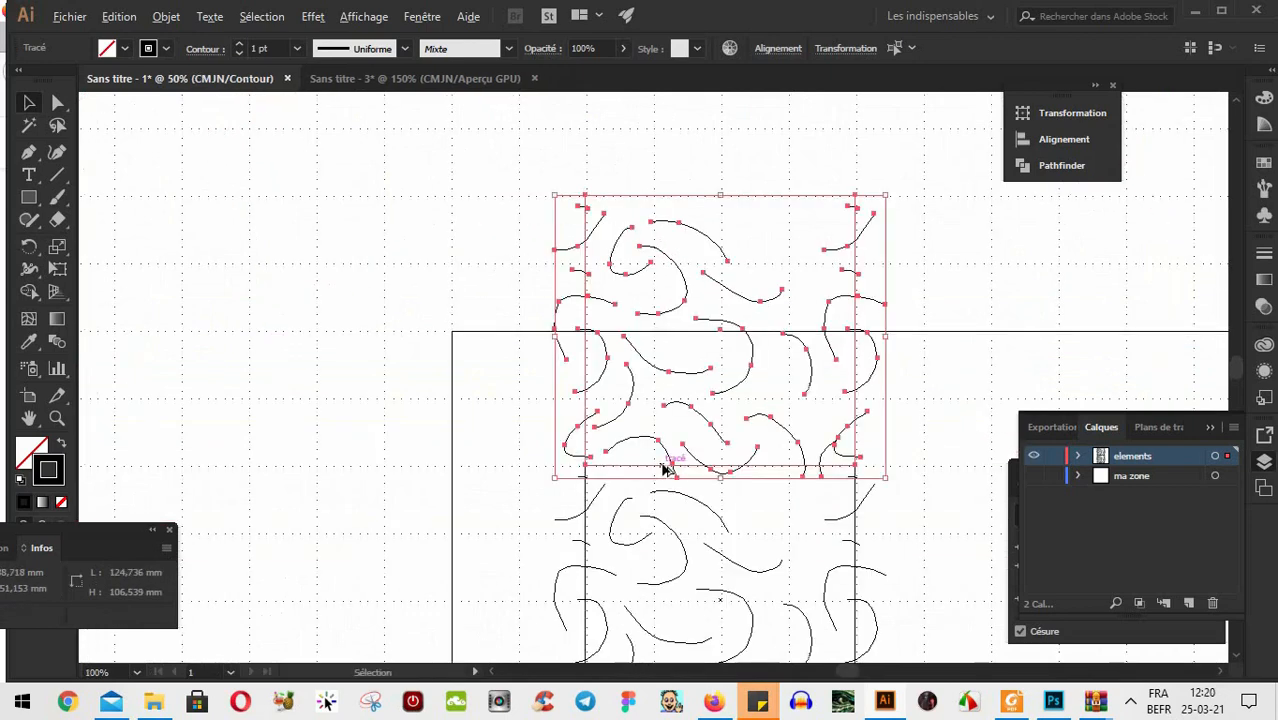
key(ctrl+y)
key(v)
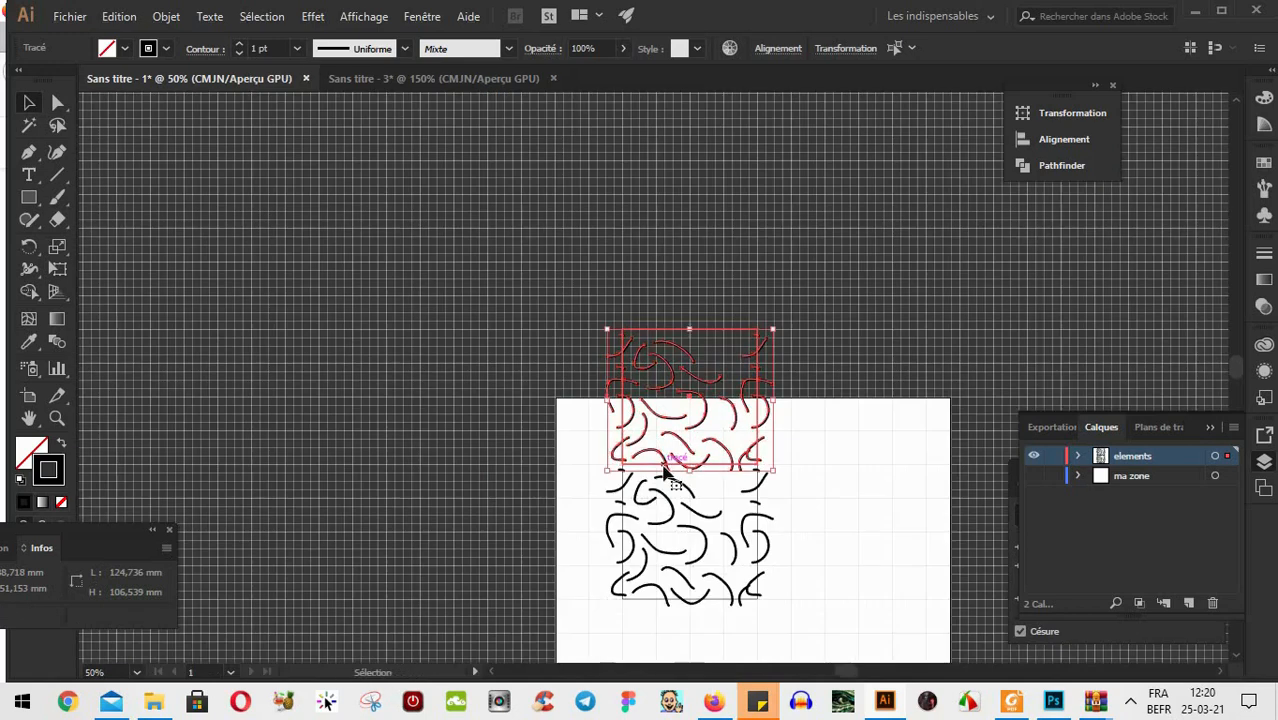
Delete the duplicated upper square together with the copied strokes in its upper half
key(ctrl+1)
scroll(755, 467, up, 1)
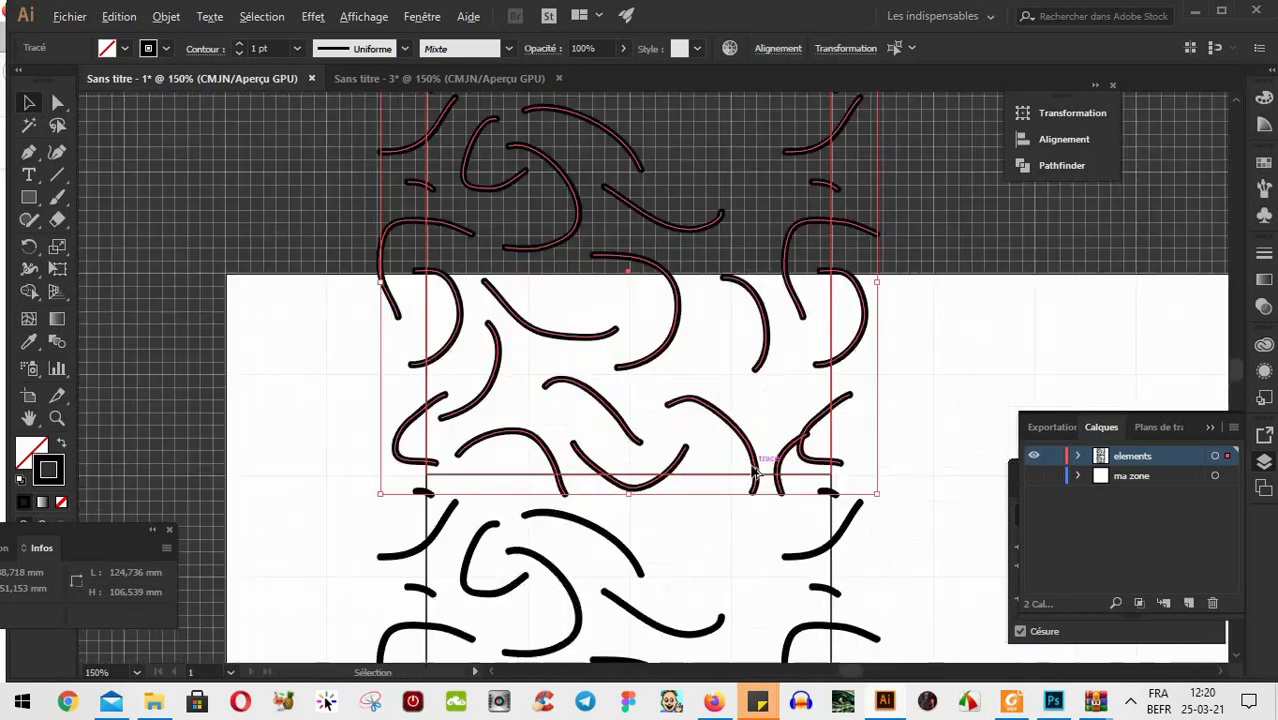
key(space)
drag(804, 556, 693, 575)
drag(656, 325, 673, 396)
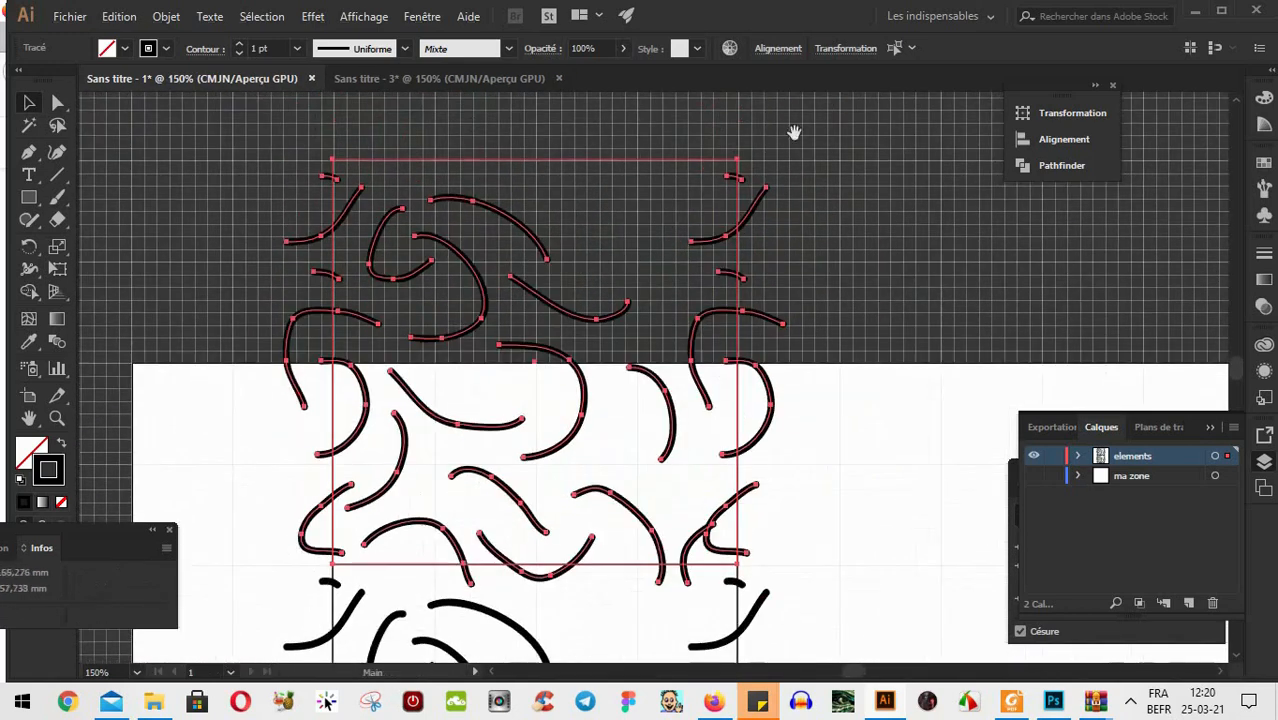
click(794, 133)
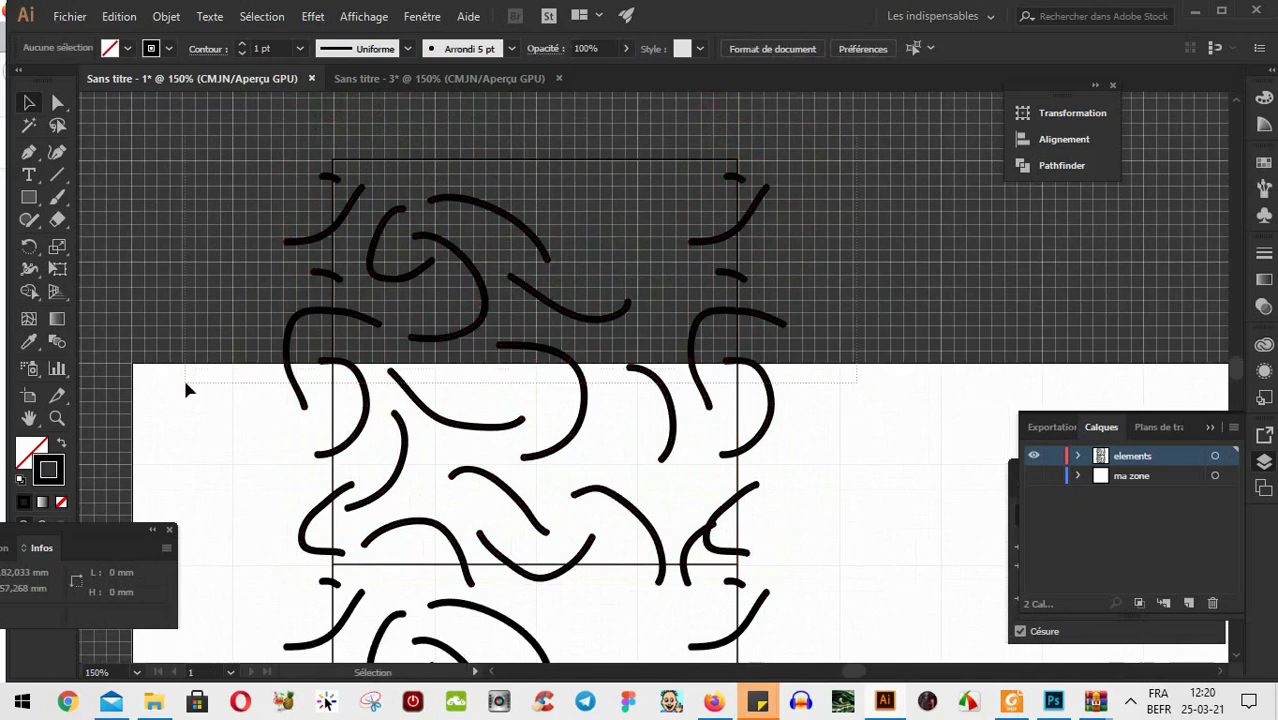
key(ctrl+a)
key(Delete)
scroll(738, 484, down, 2)
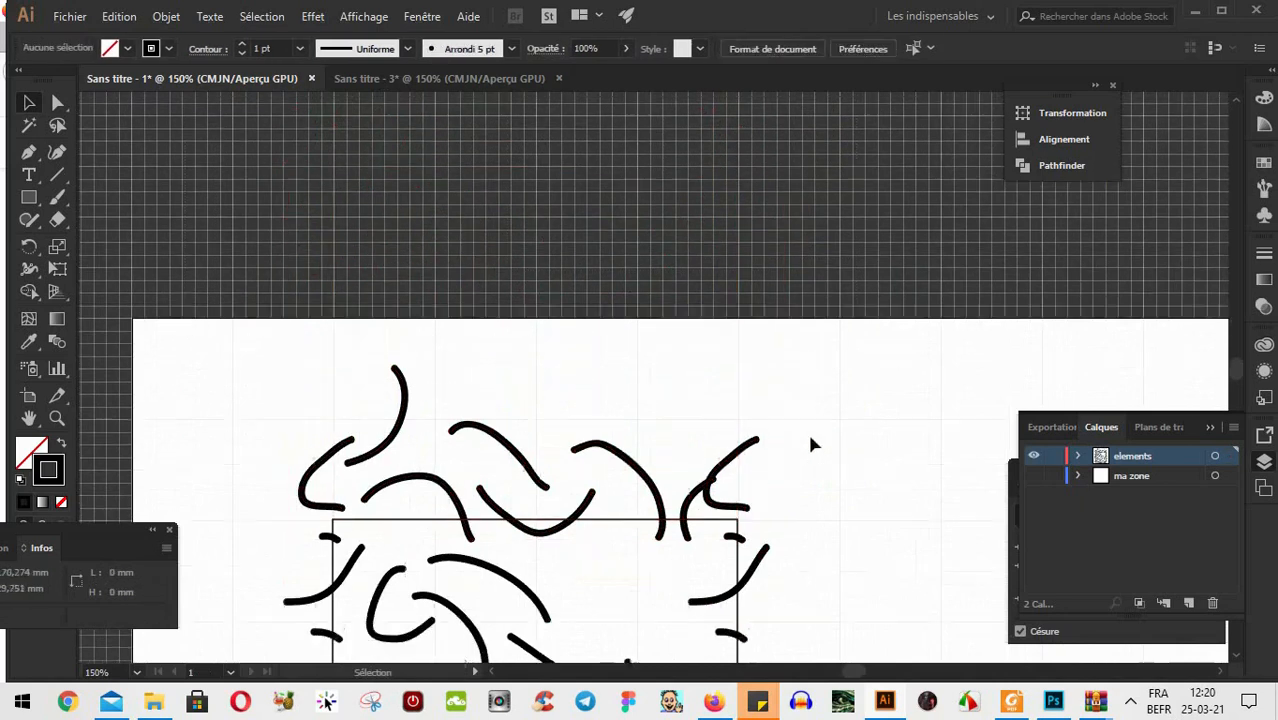
Delete the remaining copied strokes above the original square that do not cross its top edge
click(750, 425)
key(Delete)
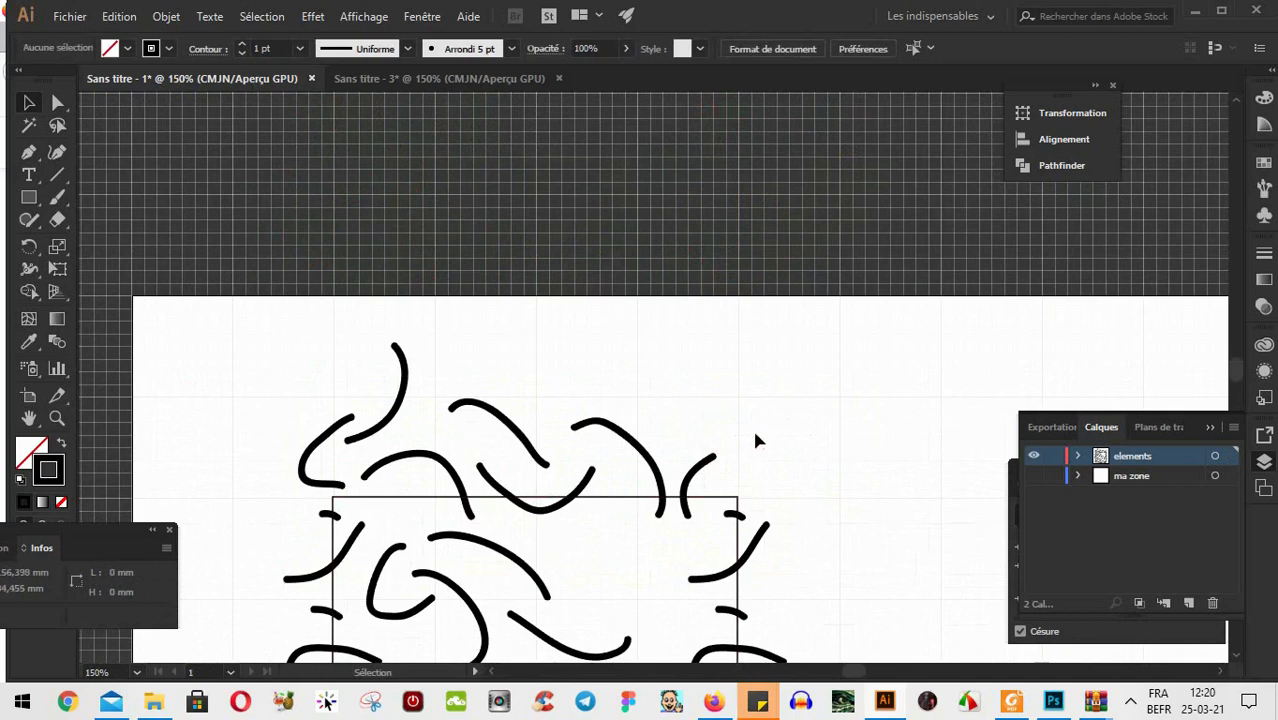
click(538, 458)
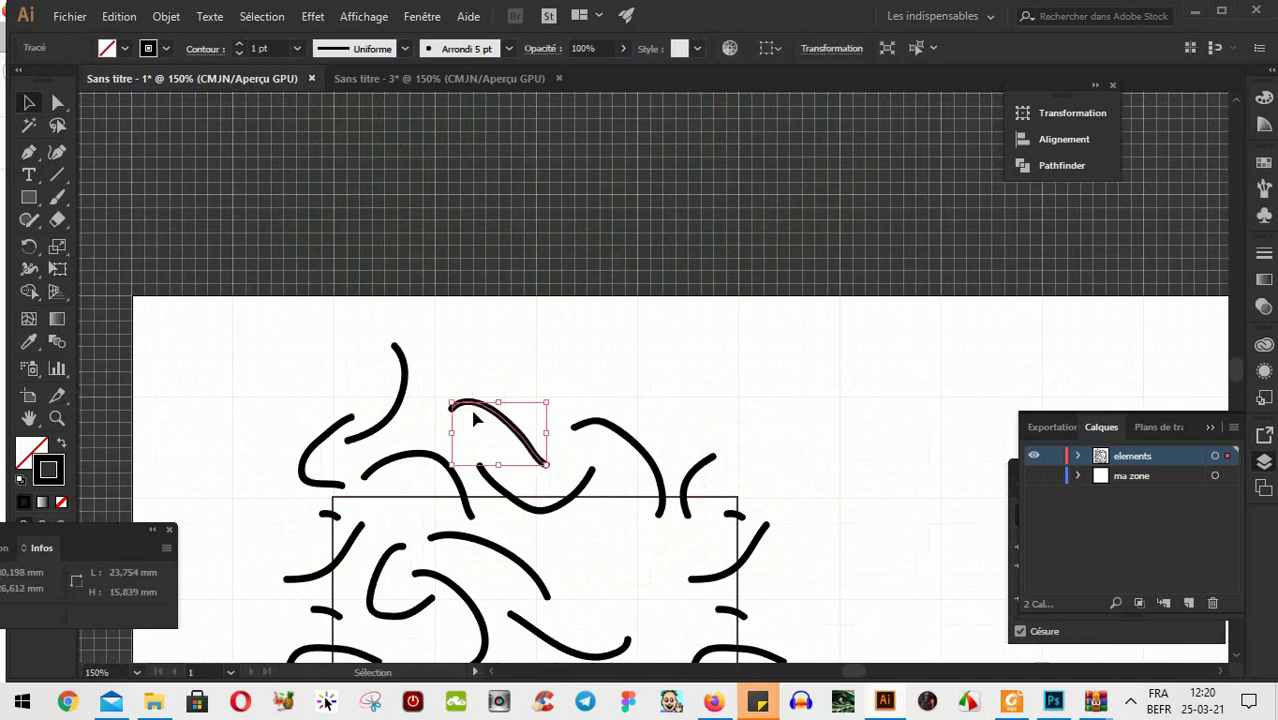
key(Delete)
drag(463, 341, 305, 422)
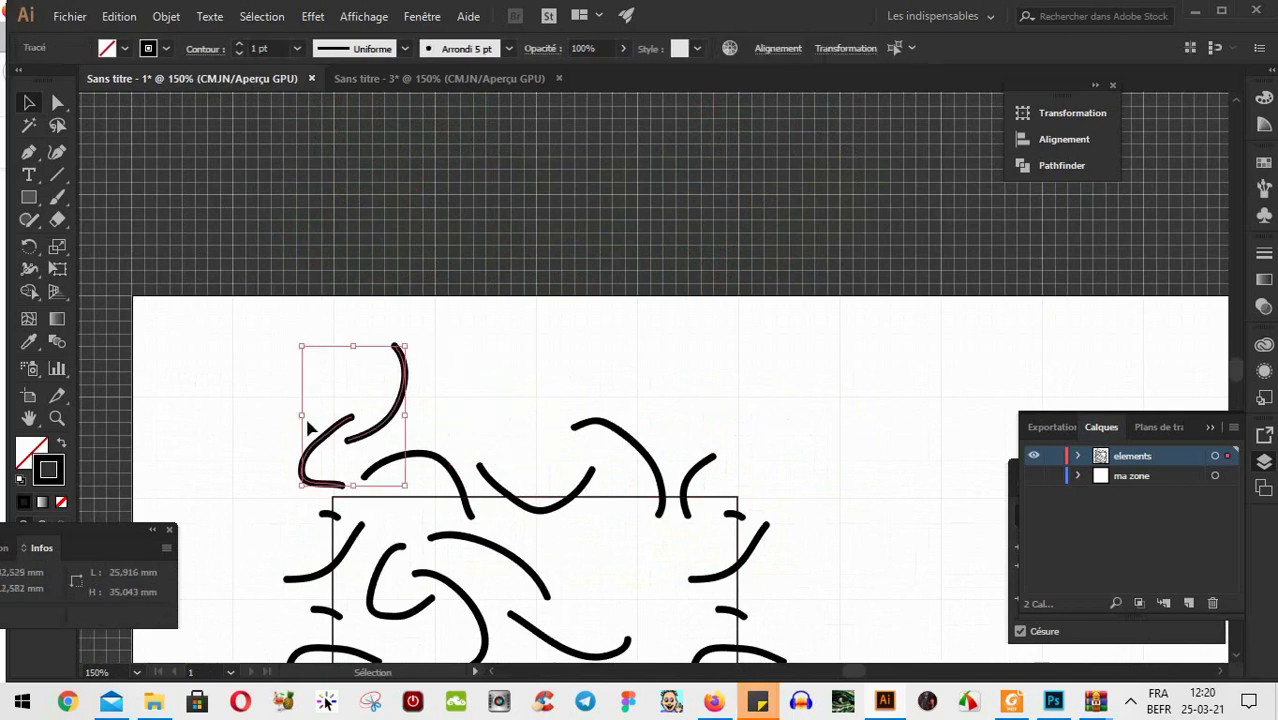
key(Delete)
Paint two curved brush strokes in the empty spaces of the square's upper-right area
scroll(678, 441, down, 6)
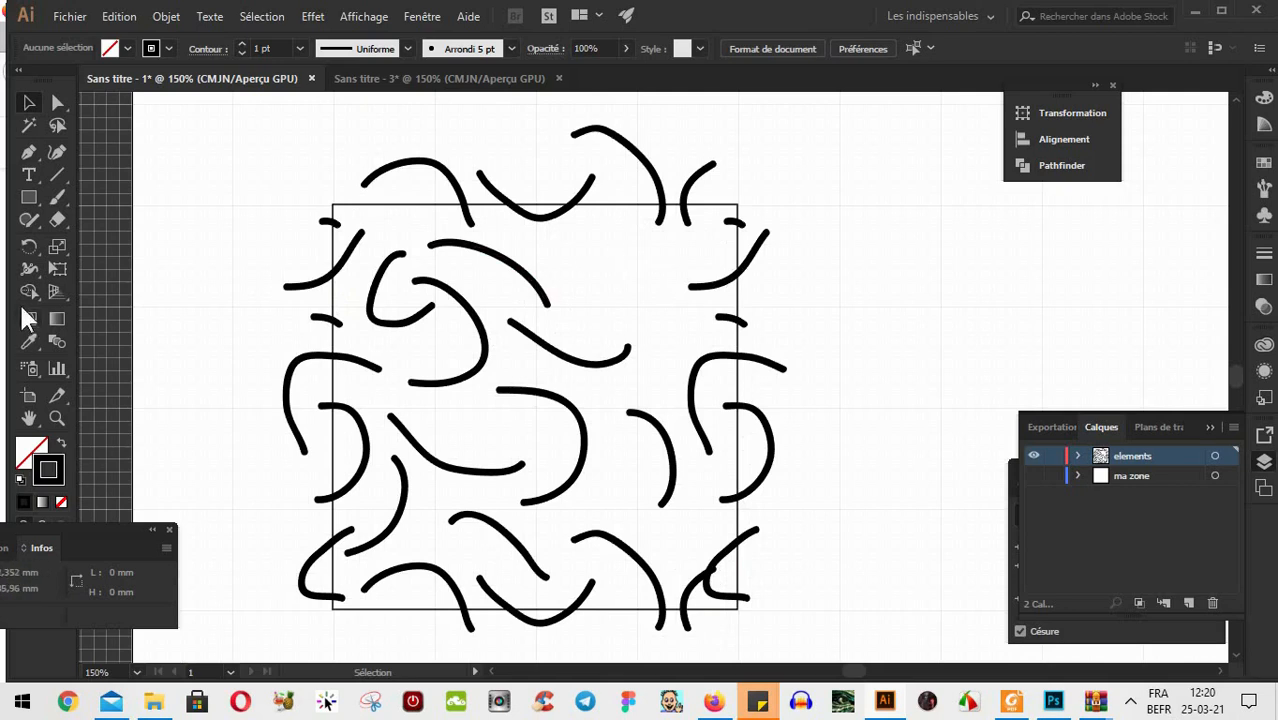
key(b)
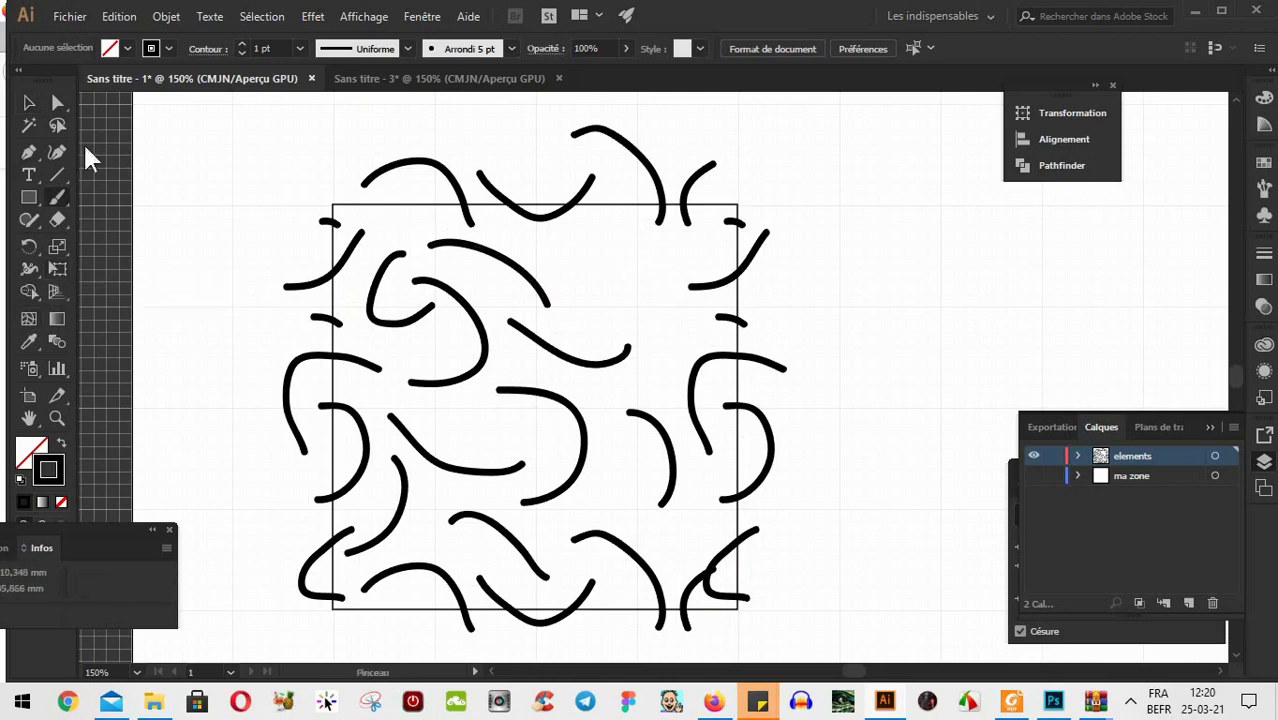
mouse_move(555, 261)
mouse_down()
mouse_move(622, 271)
mouse_move(668, 337)
mouse_move(664, 381)
mouse_up()
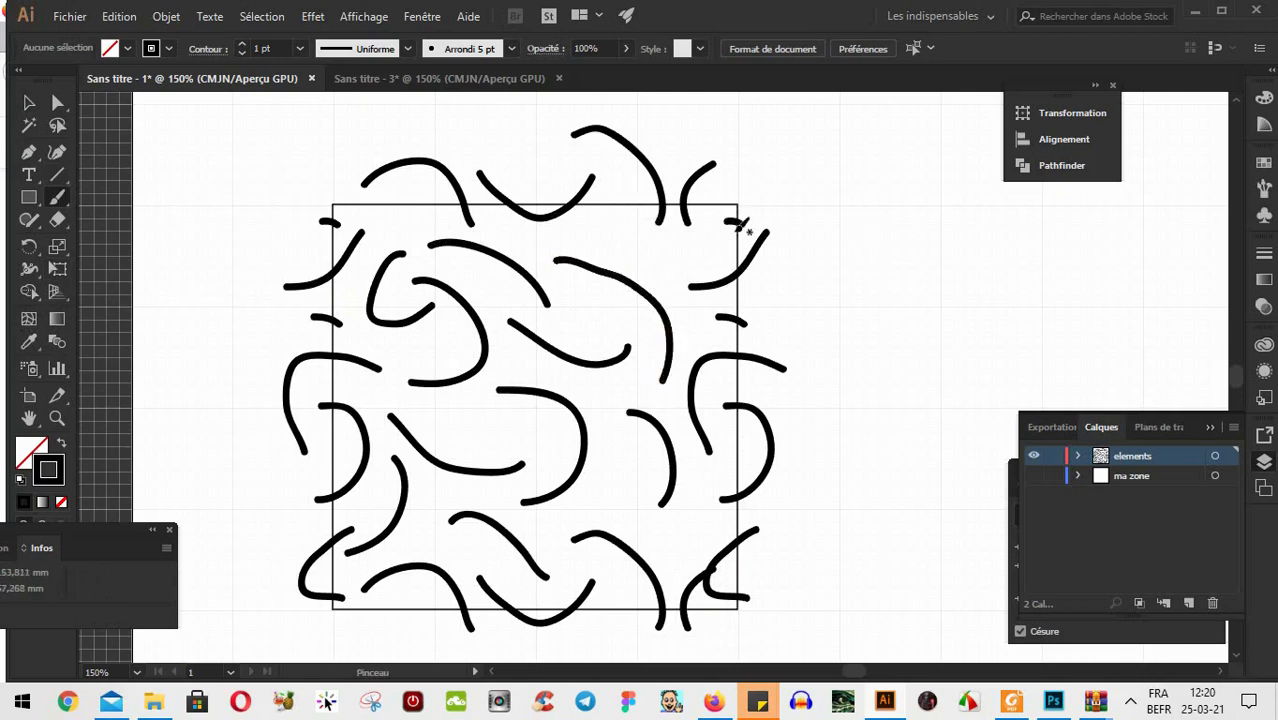
drag(626, 232, 700, 253)
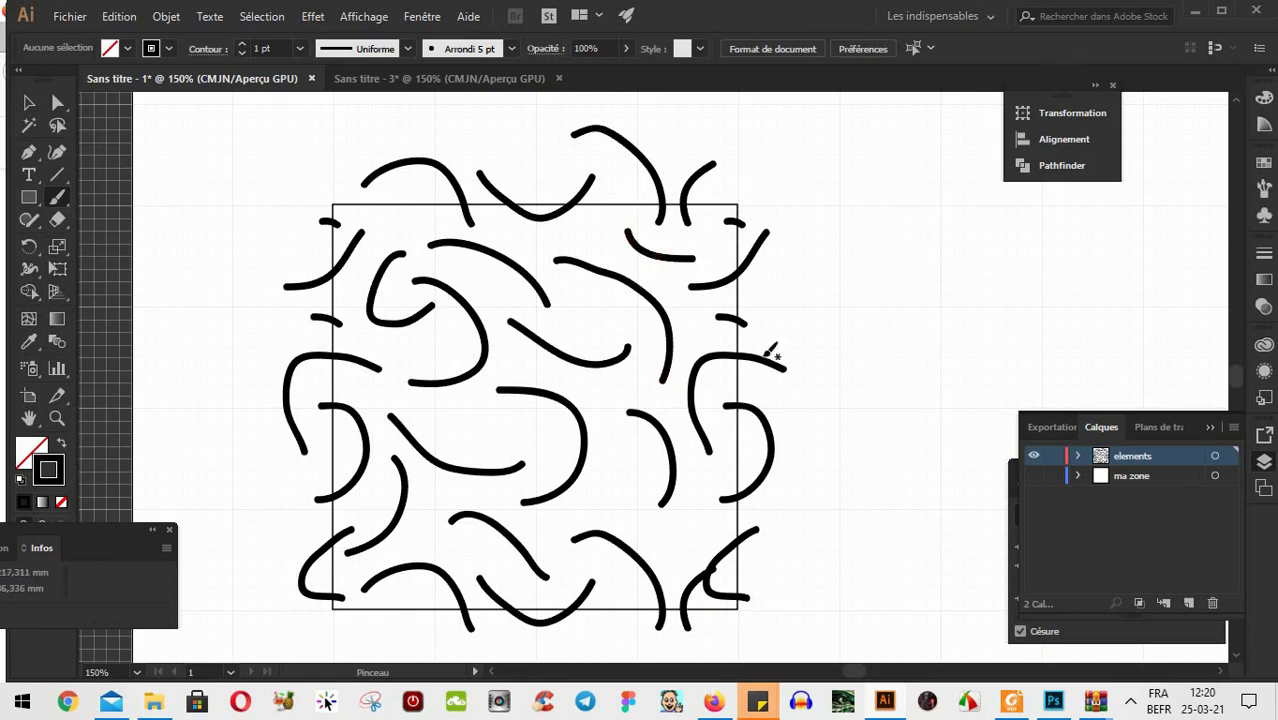
click(29, 103)
Select the square and fill it with a pale yellow colour
scroll(906, 289, down, 1)
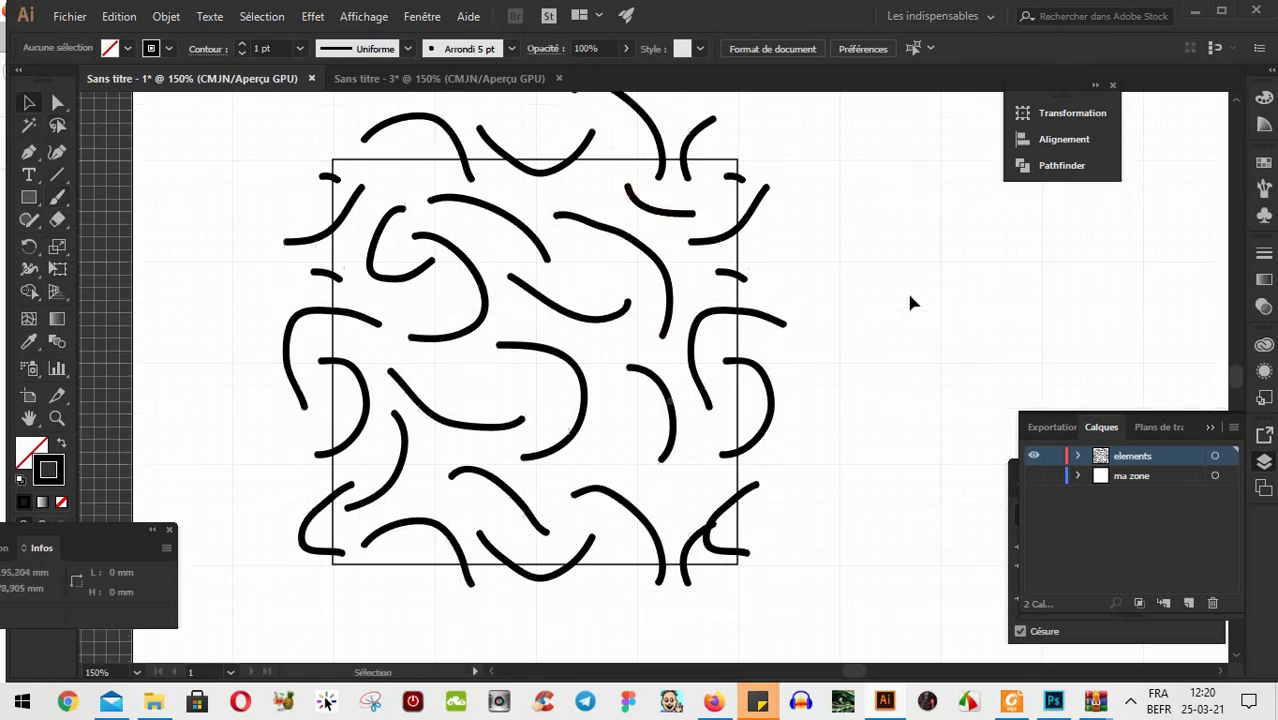
scroll(895, 298, up, 1)
scroll(888, 296, down, 1)
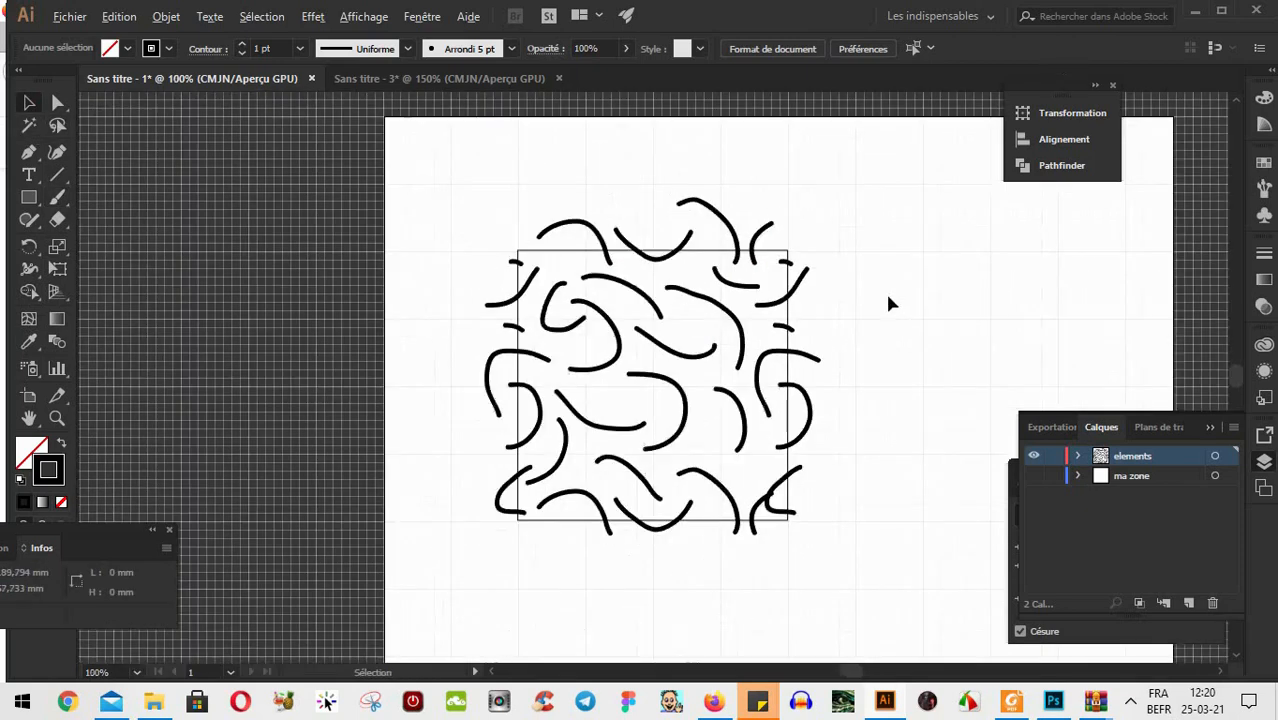
click(786, 255)
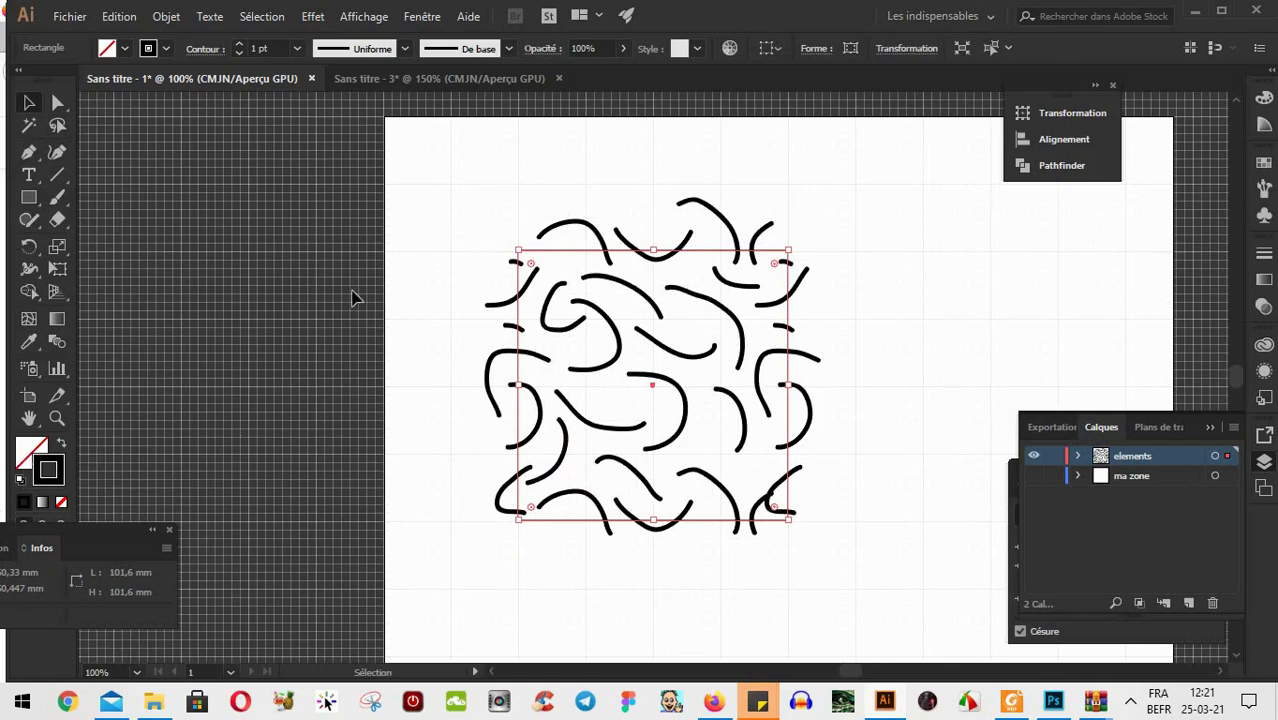
click(50, 472)
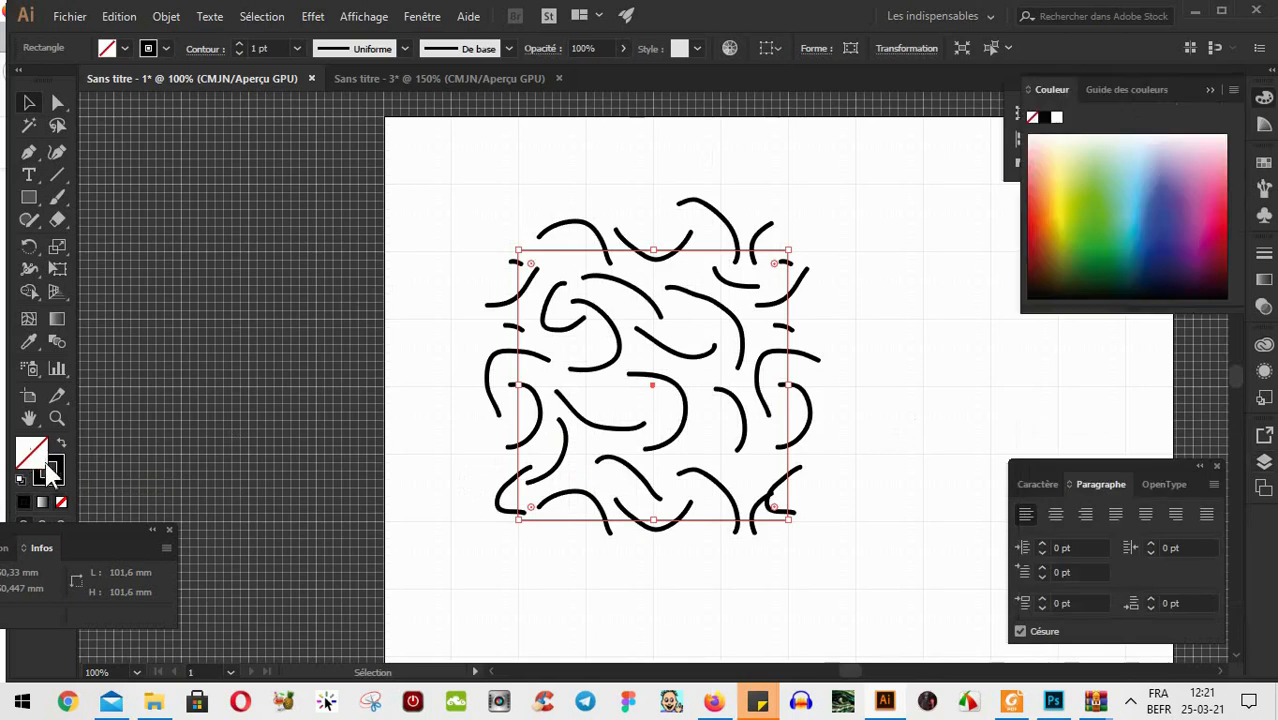
click(1066, 173)
click(1062, 150)
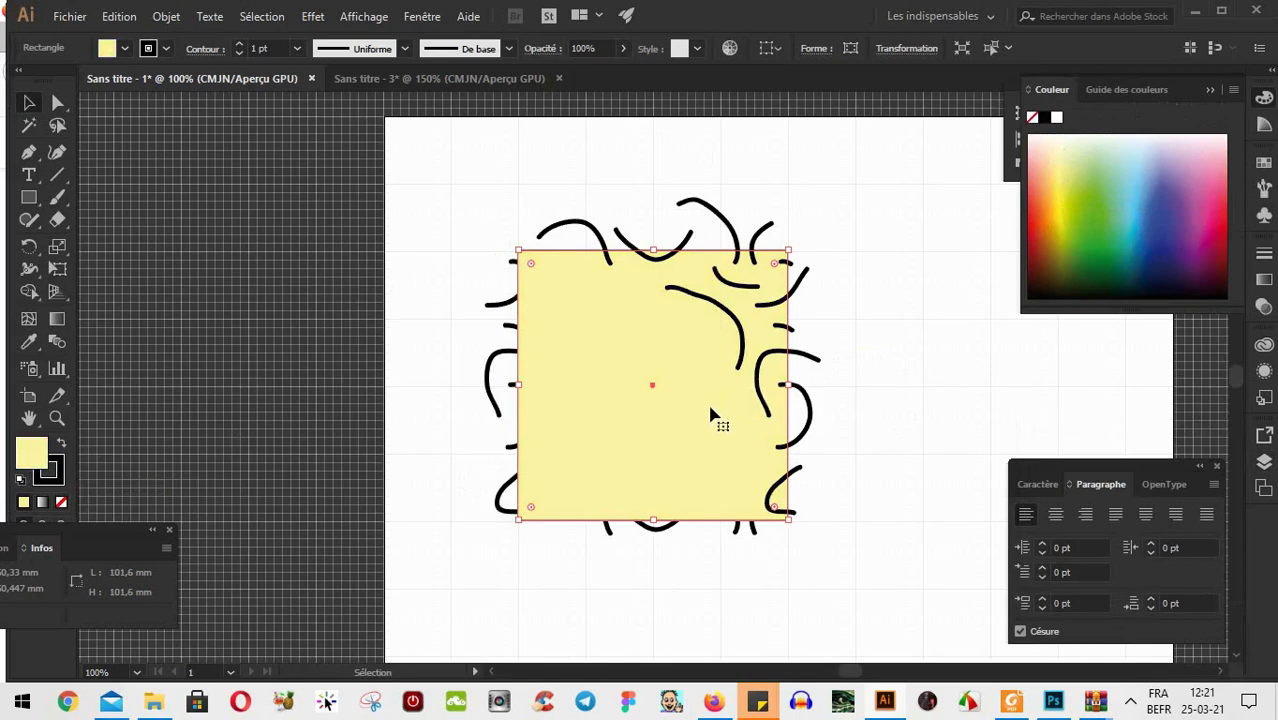
Send the yellow square to the back (Arrière-plan), behind all brush strokes
right_click(724, 448)
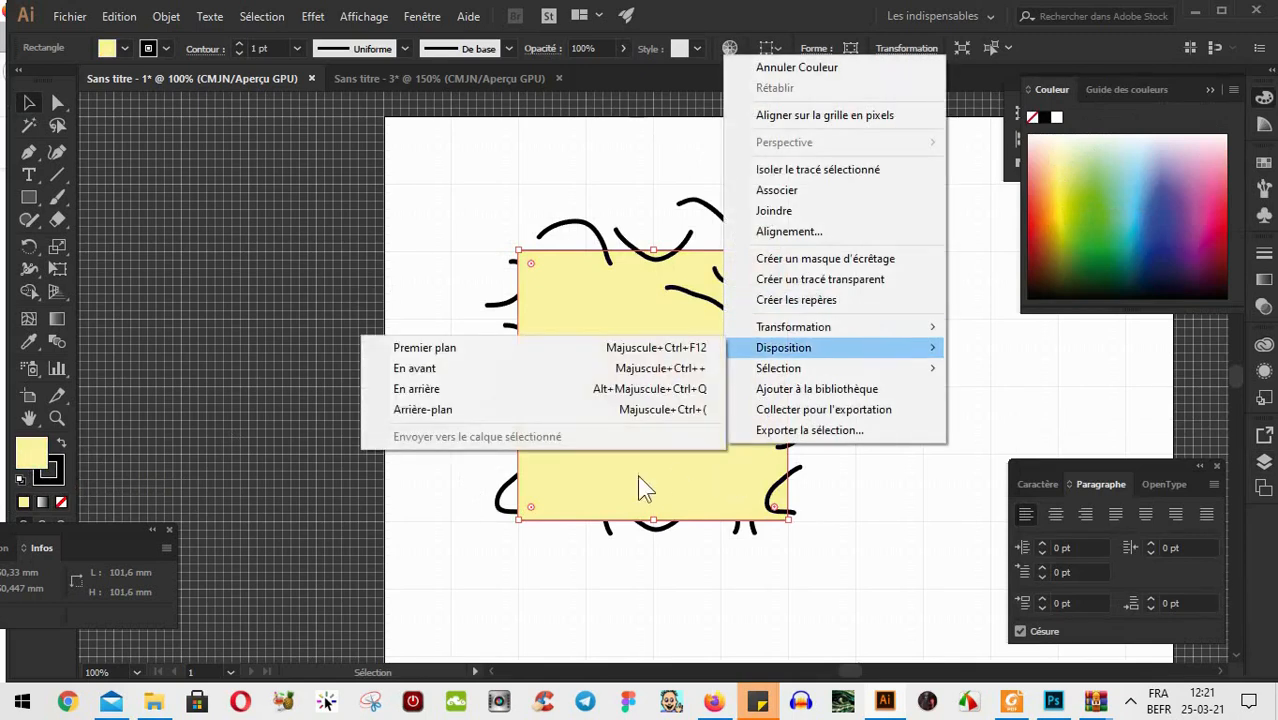
click(531, 409)
click(882, 351)
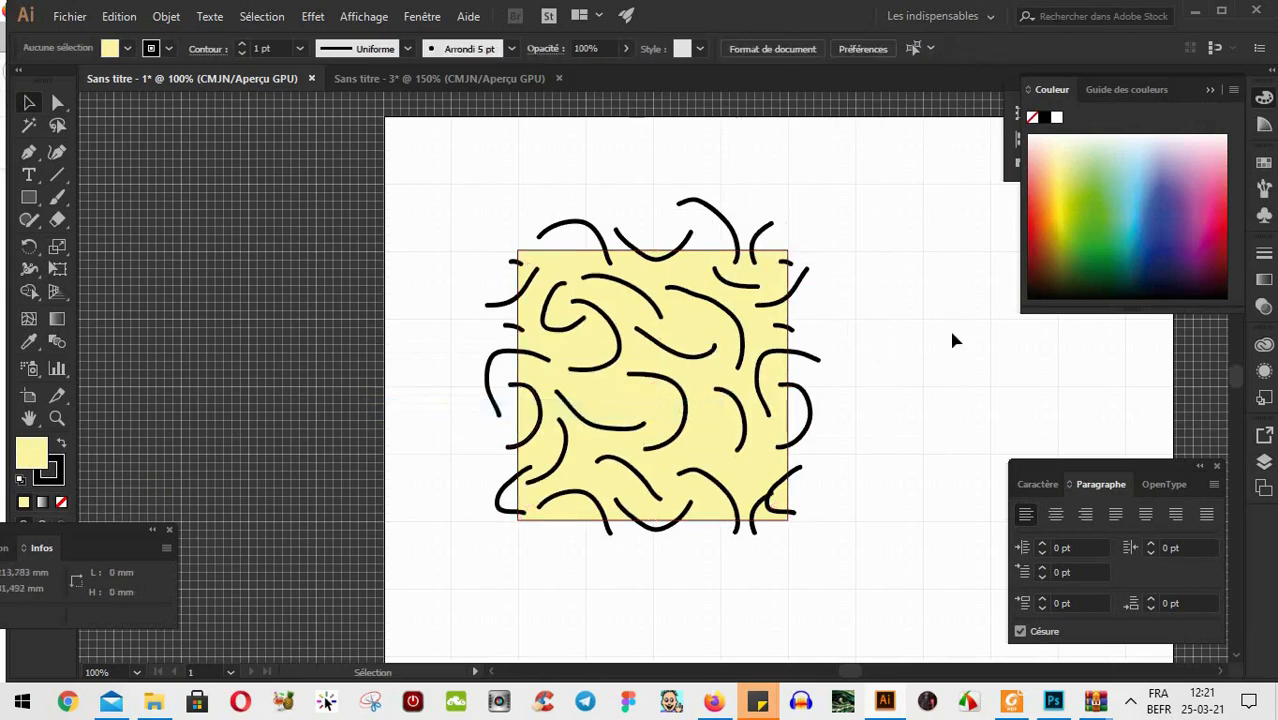
Remove the black outline from the yellow square
click(705, 278)
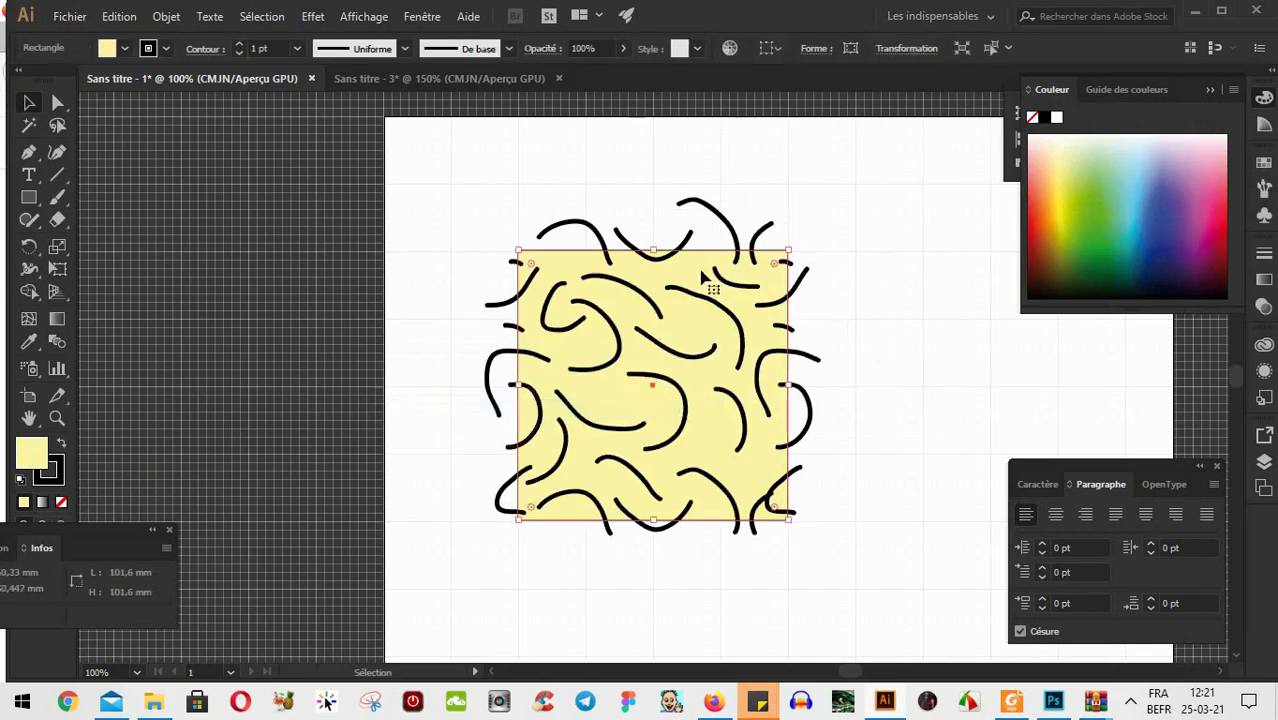
click(58, 498)
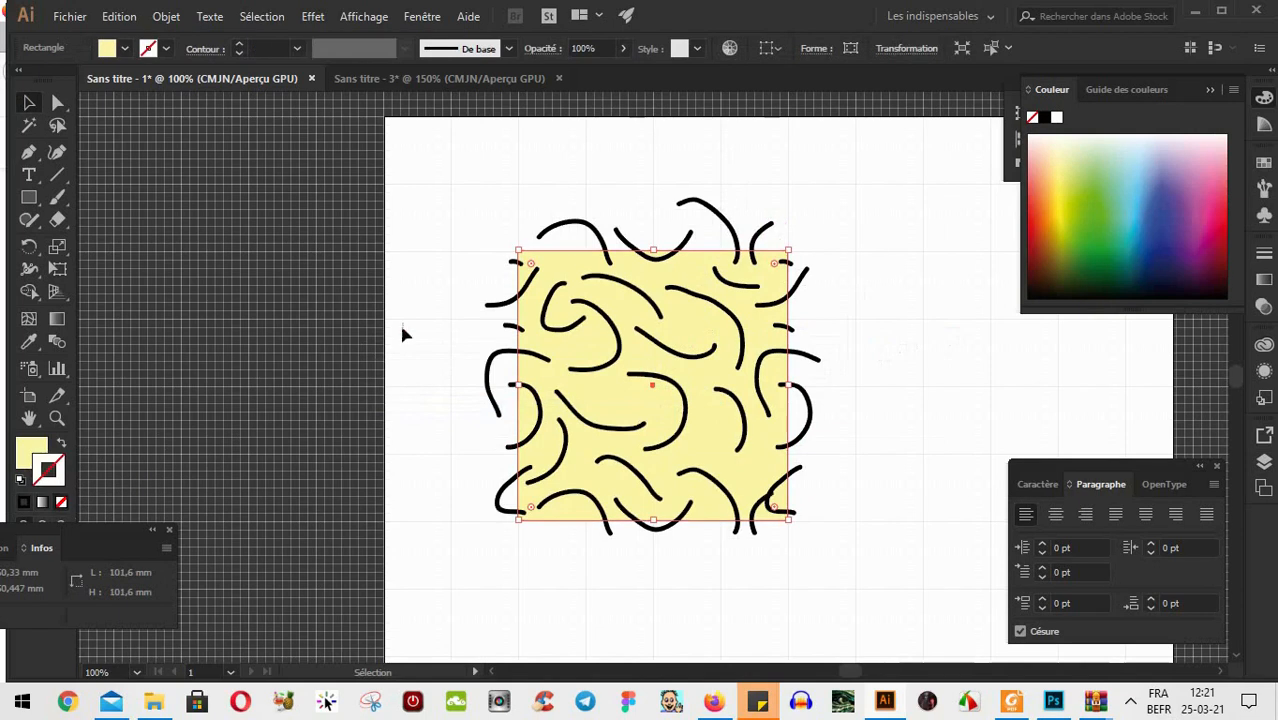
click(388, 324)
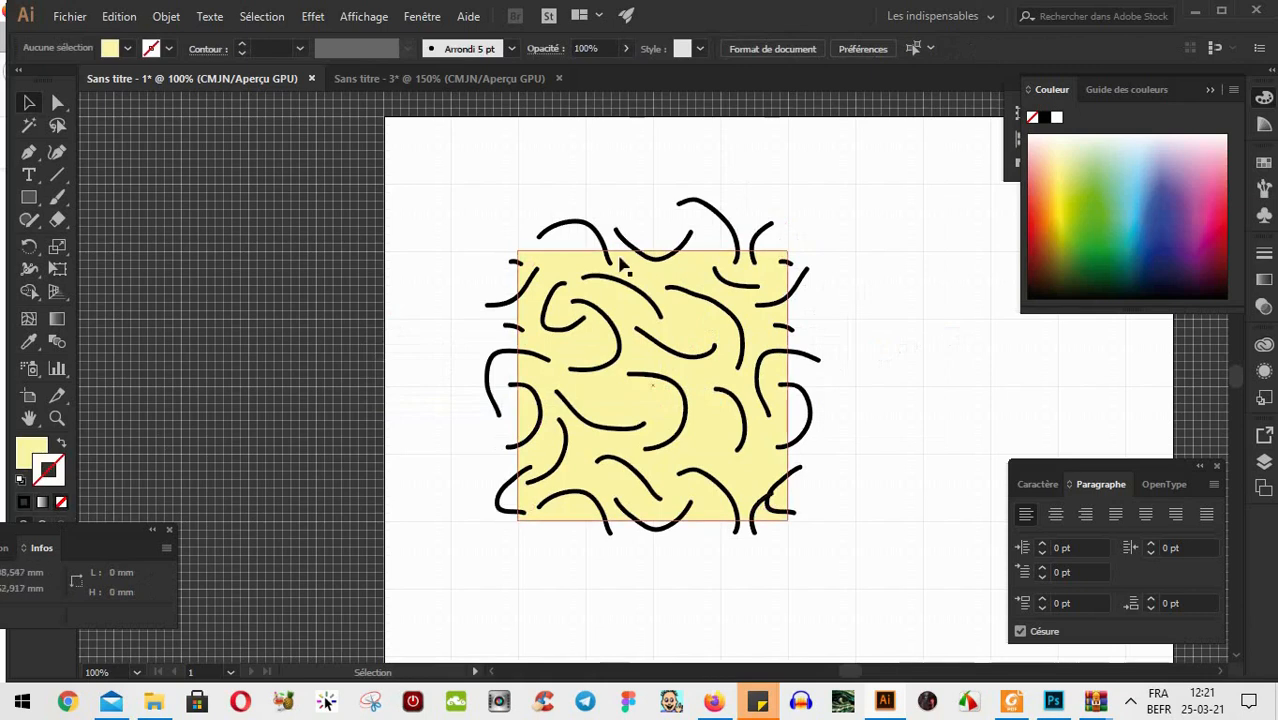
drag(822, 171, 434, 603)
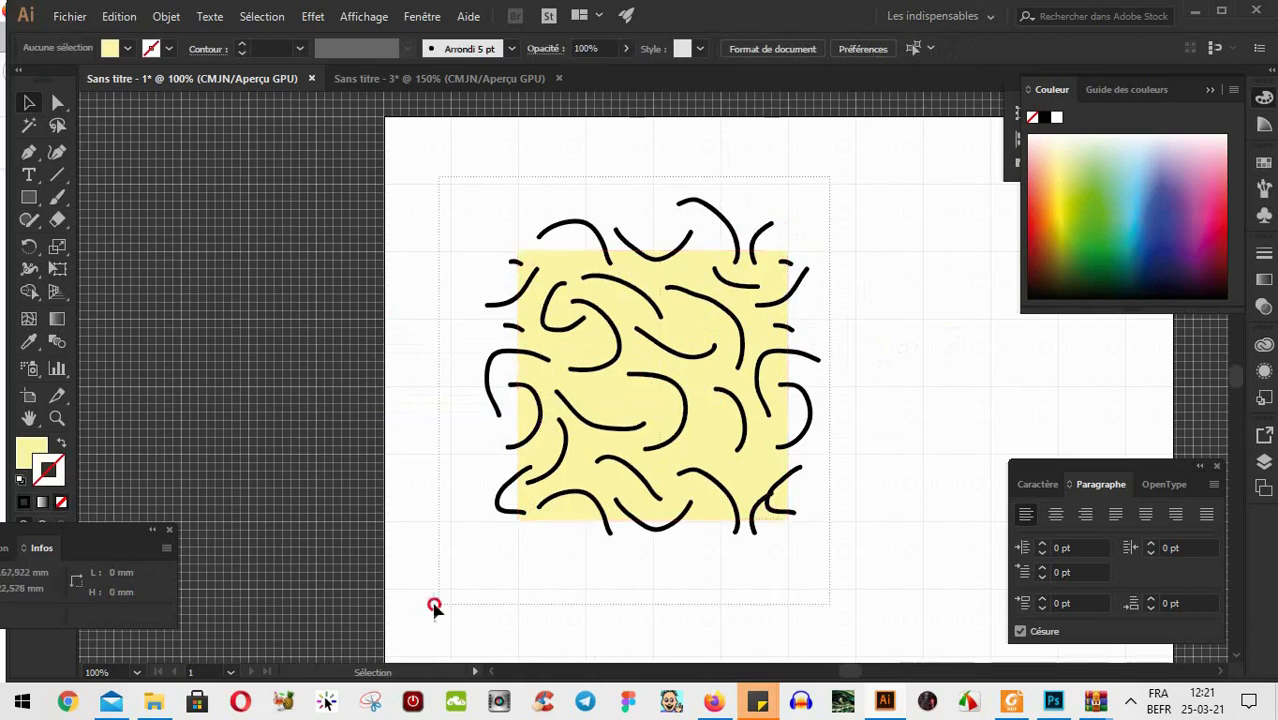
click(1260, 464)
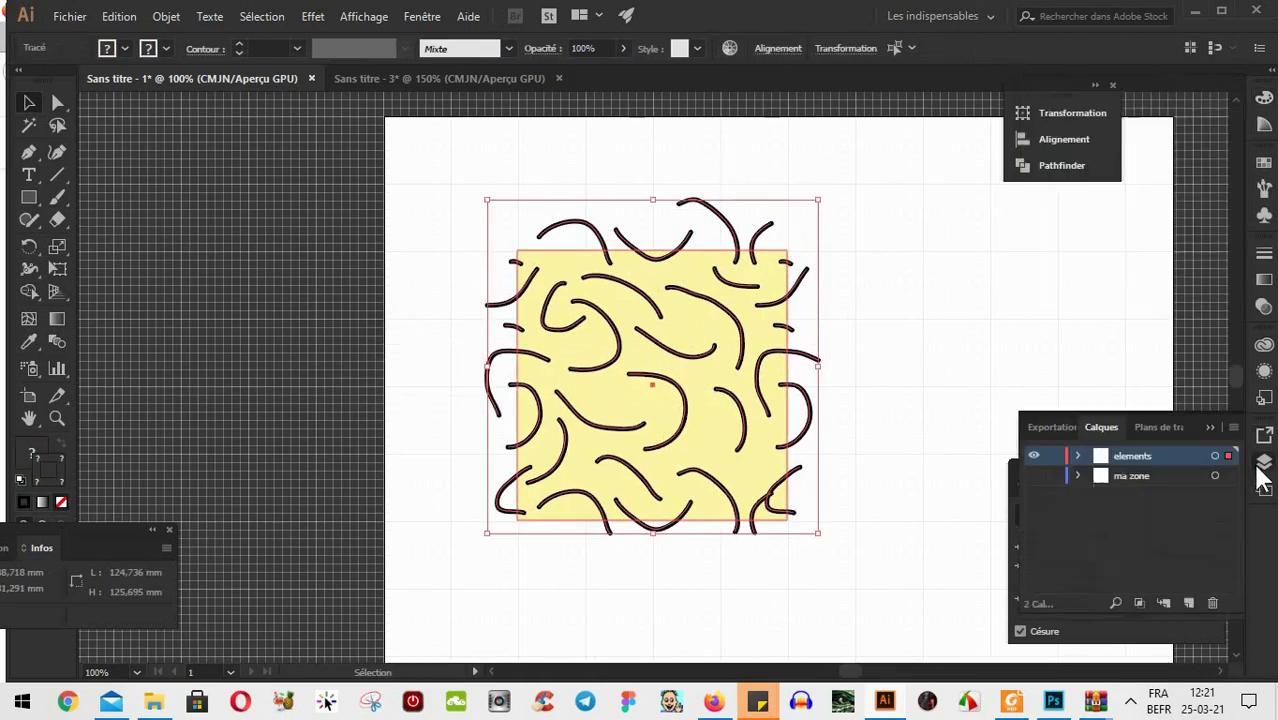
click(1033, 477)
click(875, 345)
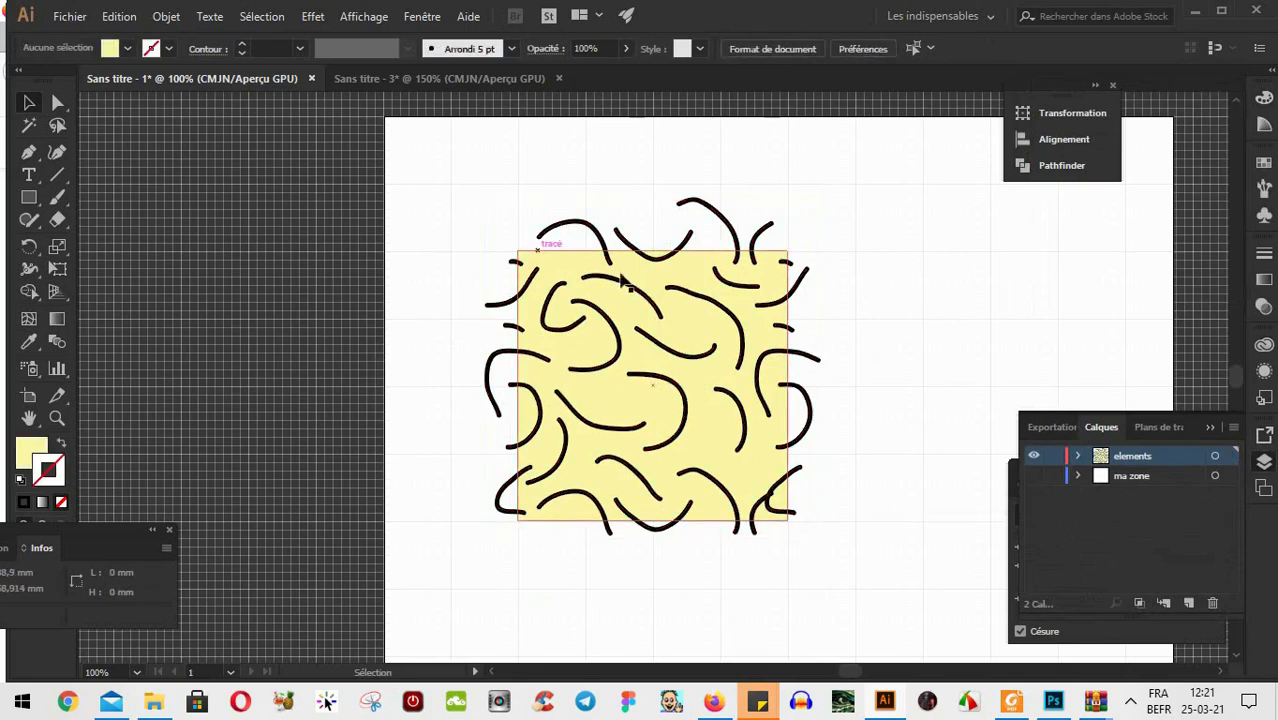
Show the swatches (Nuancier) and detach them as a floating window beside the pattern tile
click(1264, 160)
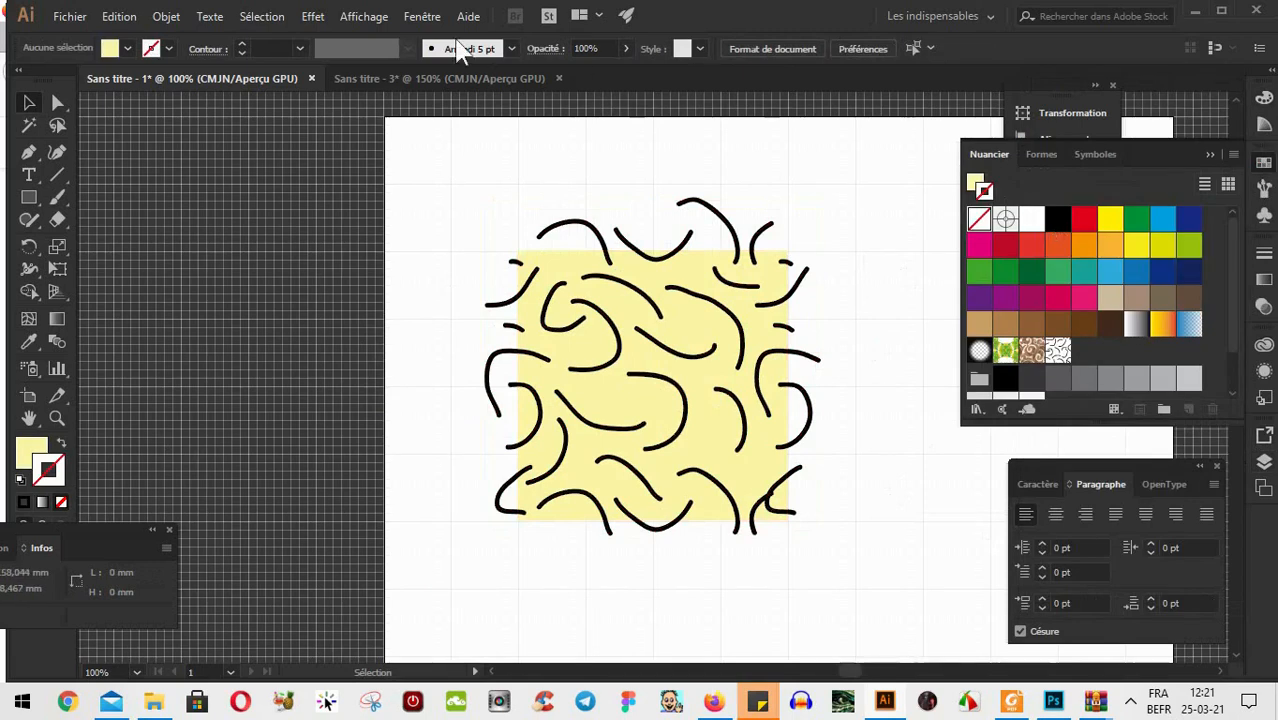
click(425, 20)
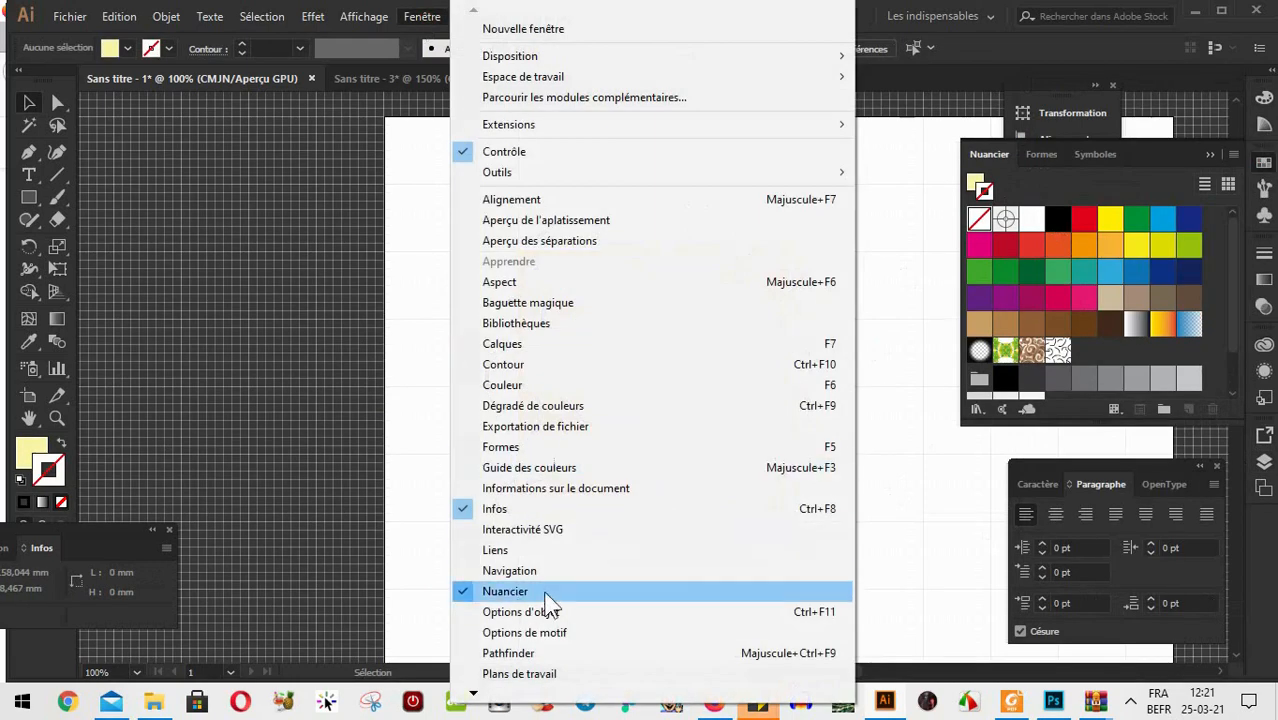
click(1078, 186)
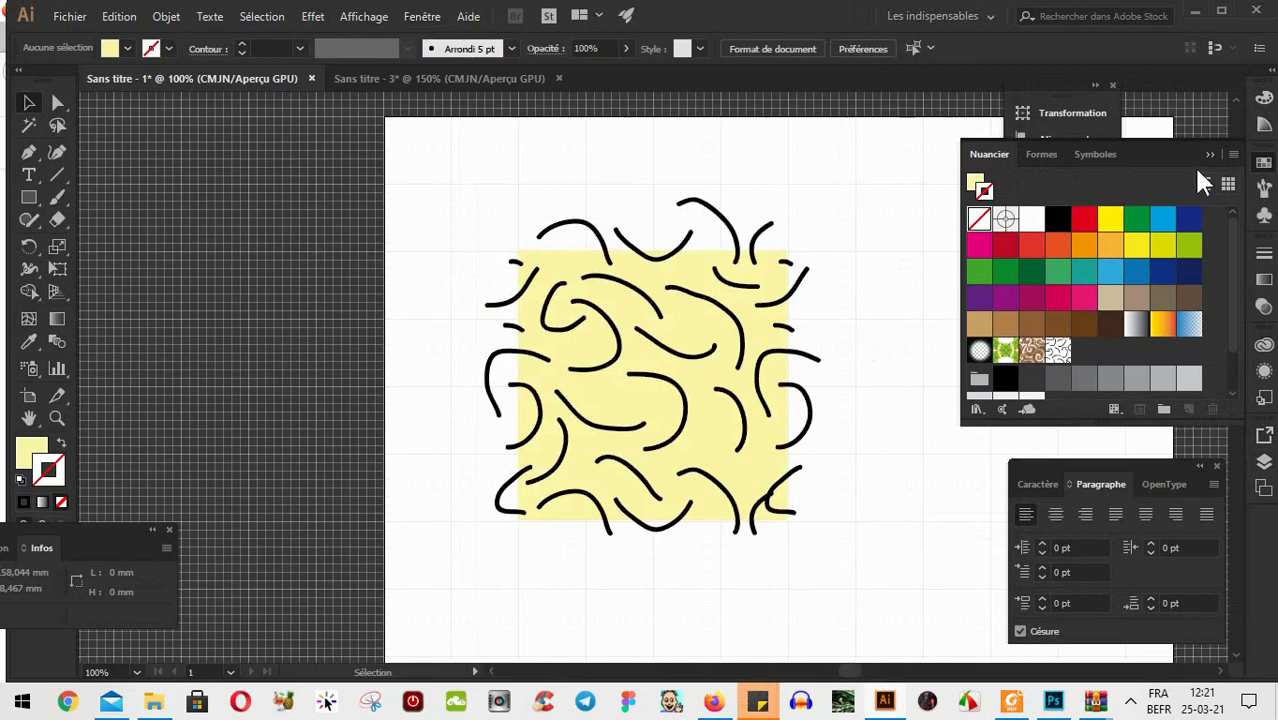
drag(1166, 152, 1112, 224)
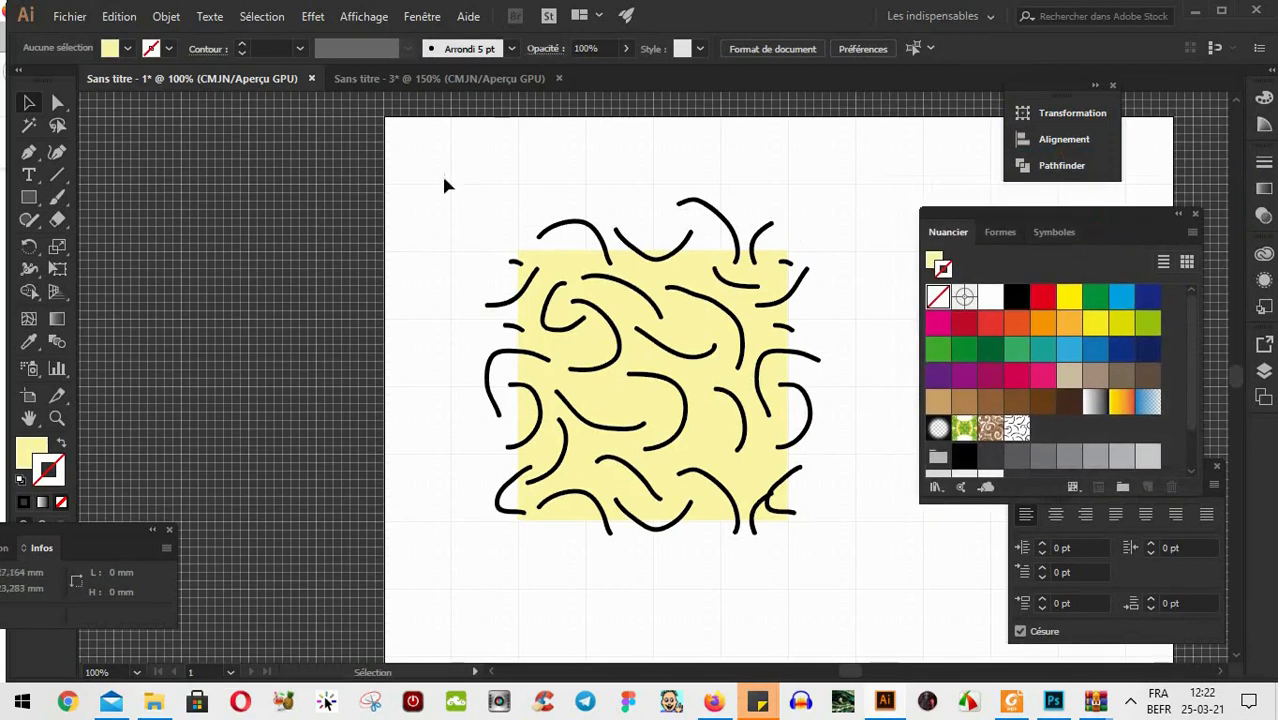
Save the yellow square and all its brush strokes as a pattern swatch, and move the tile off the artboard
mouse_move(419, 170)
mouse_down()
mouse_move(729, 522)
mouse_move(842, 579)
mouse_up()
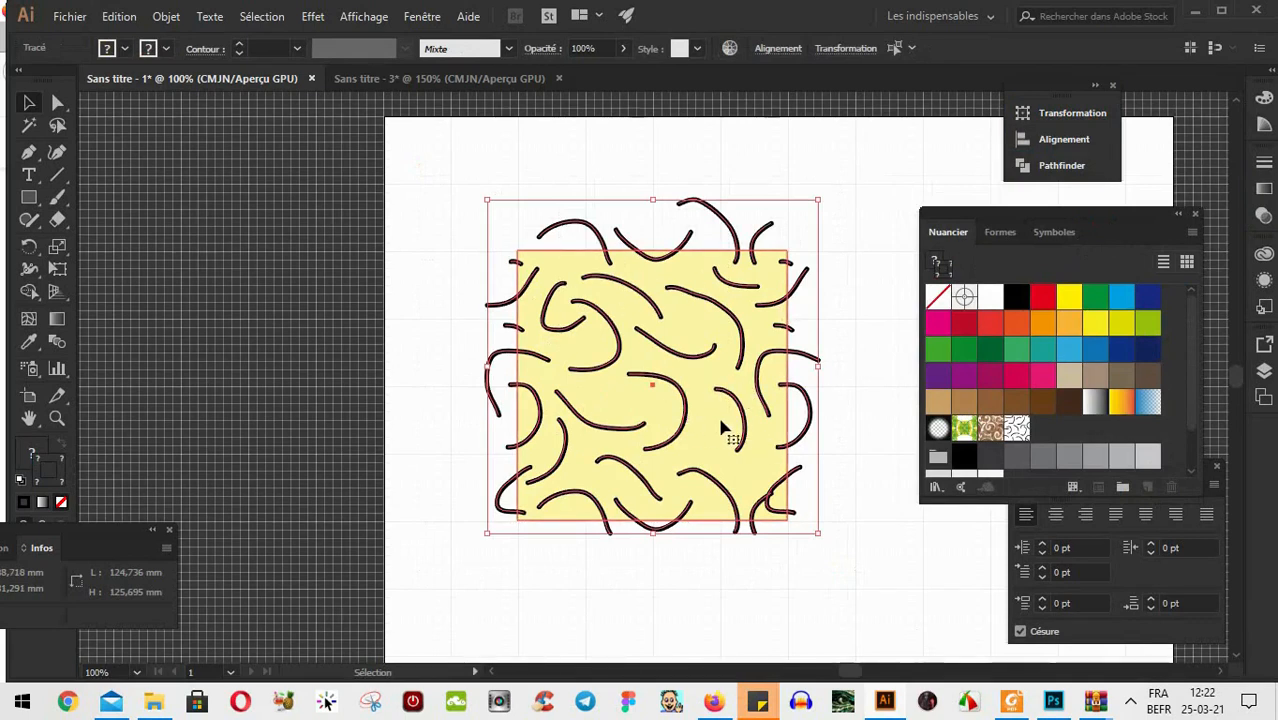
drag(725, 427, 1041, 432)
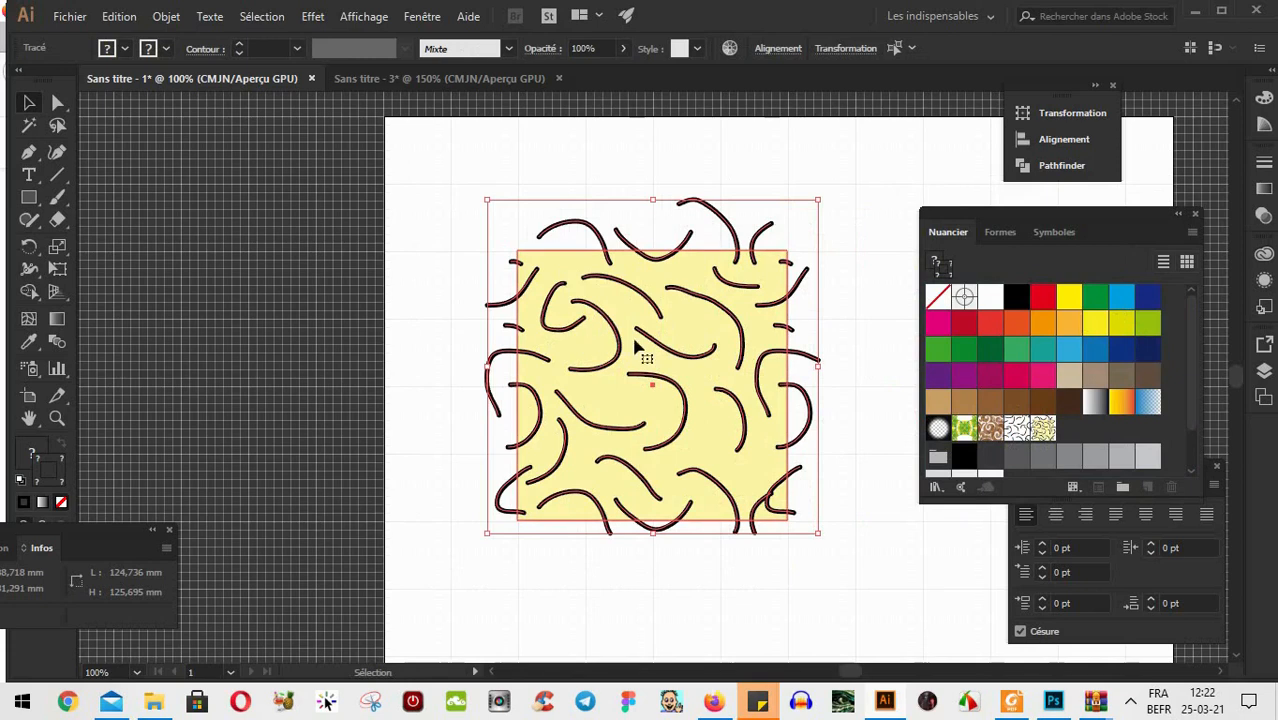
scroll(640, 346, down, 2)
scroll(858, 250, up, 1)
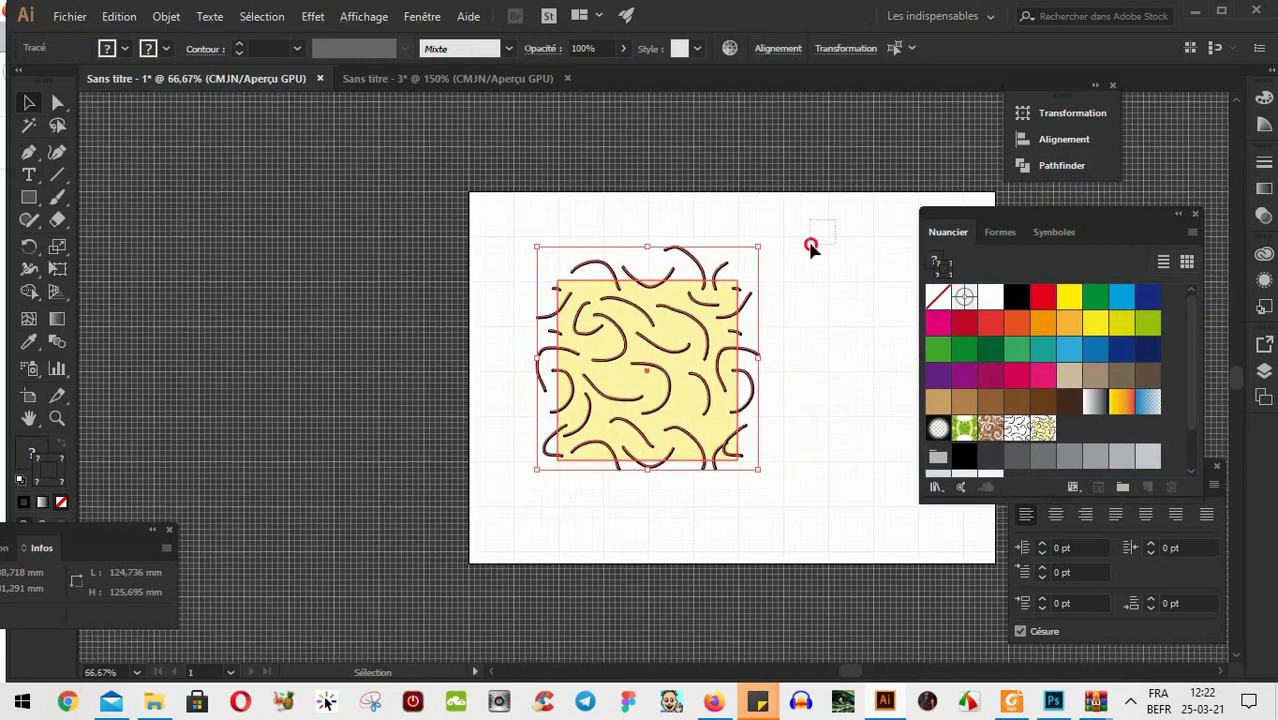
drag(706, 372, 308, 369)
click(754, 322)
drag(800, 365, 729, 367)
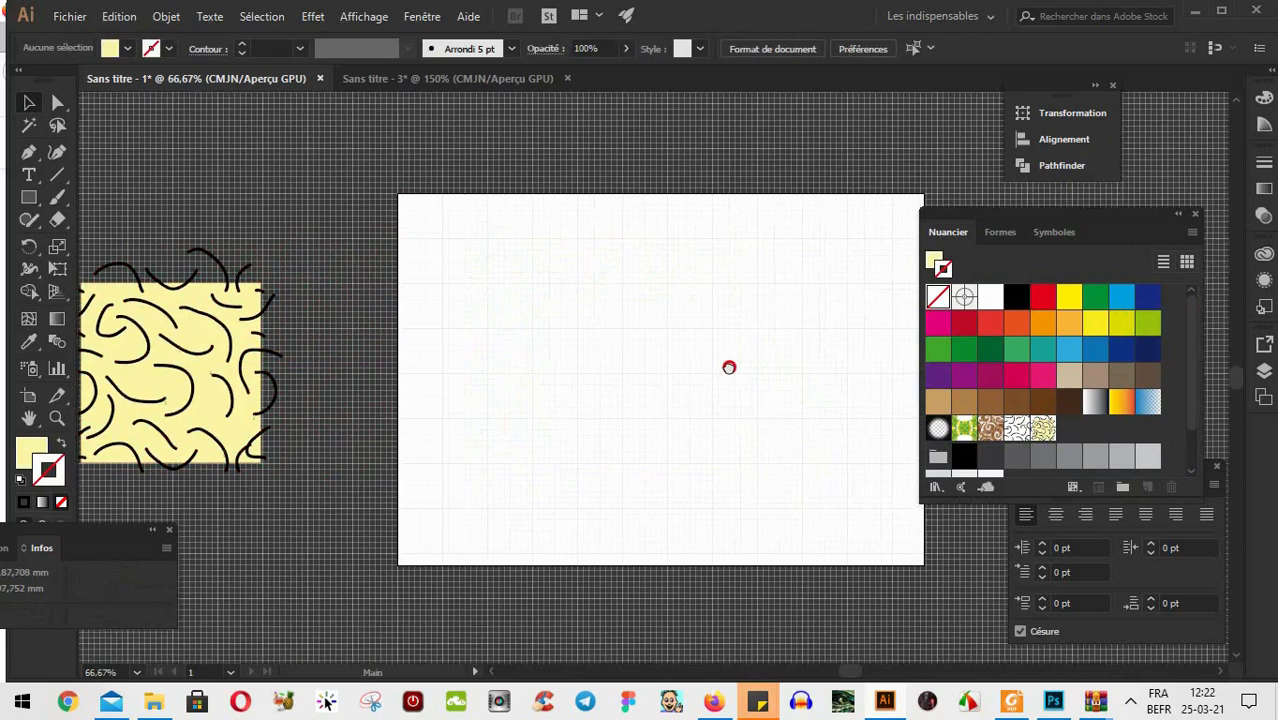
Draw a rectangle about 296 x 210 mm over the artboard and fill it with the yellow brush-stroke pattern swatch
key(m)
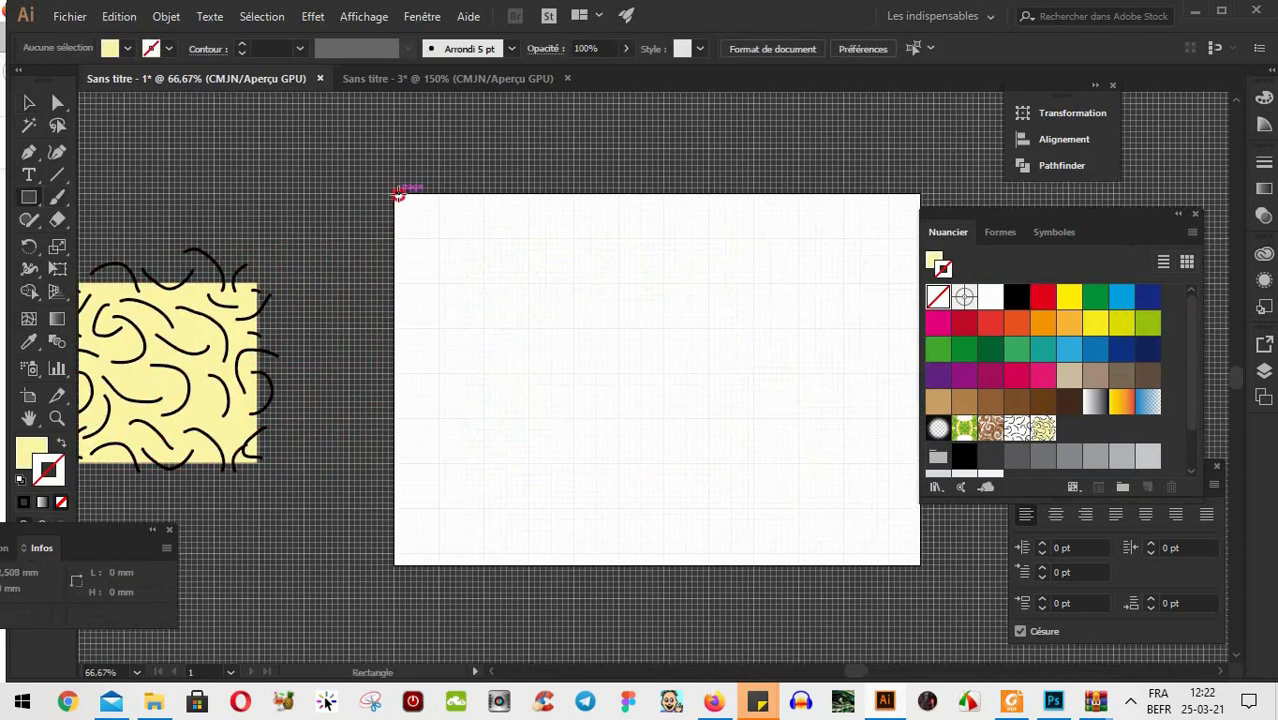
mouse_move(397, 193)
mouse_down()
mouse_move(1000, 605)
mouse_move(922, 566)
mouse_up()
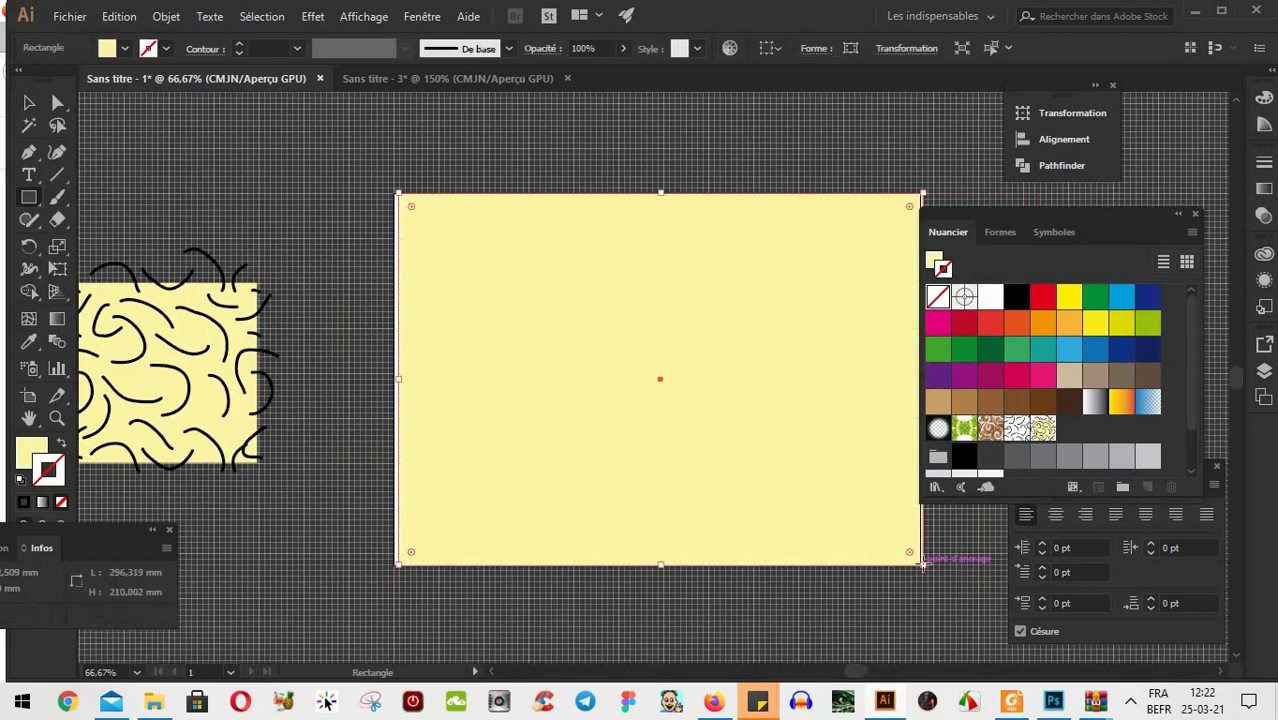
click(36, 474)
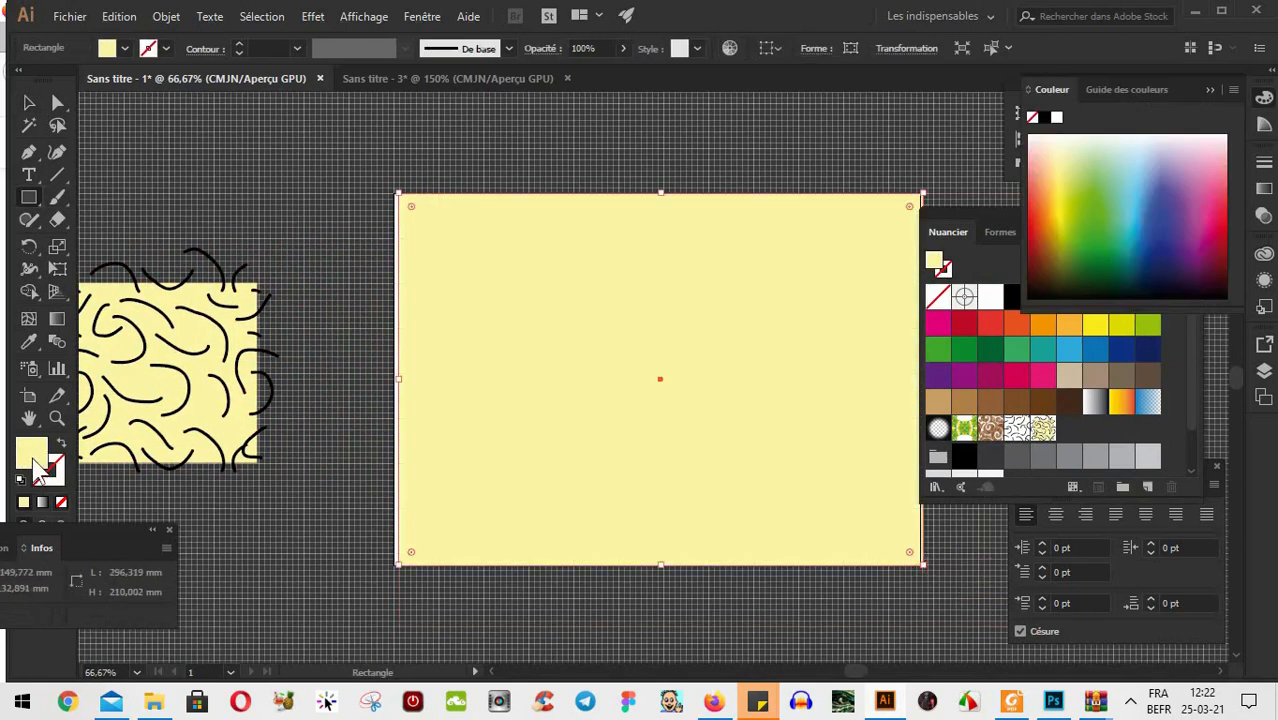
click(1042, 430)
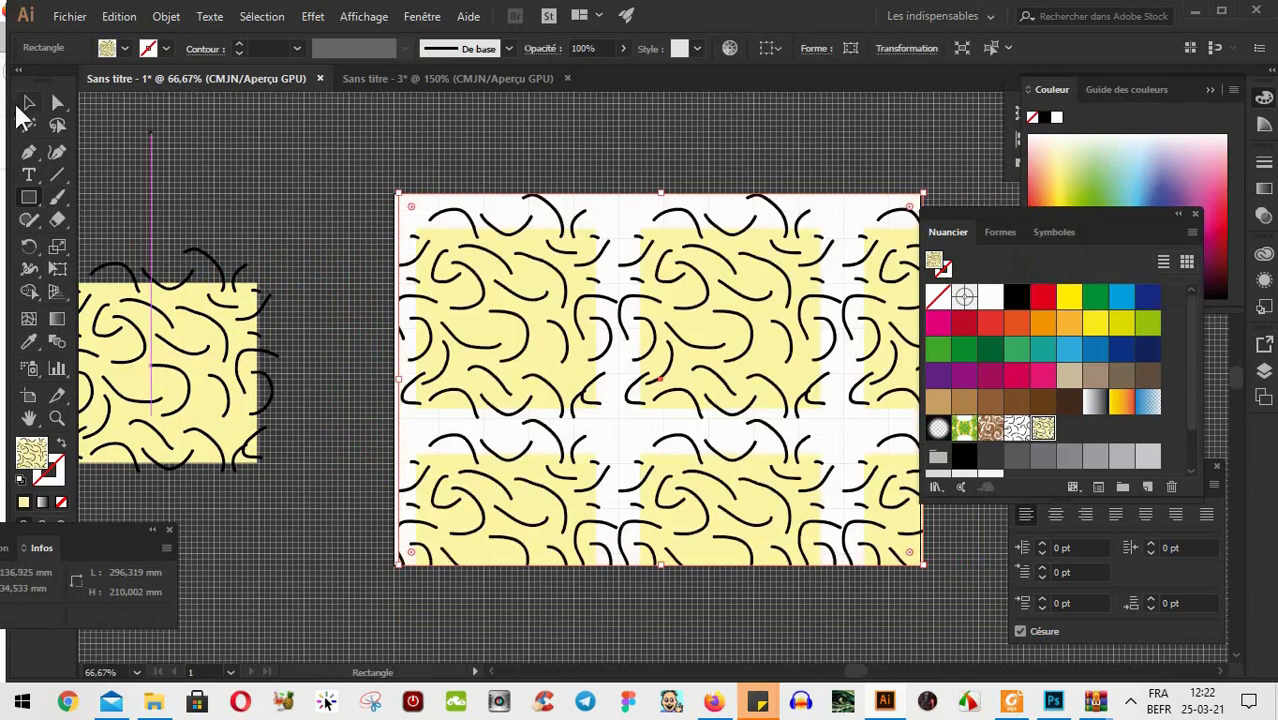
click(28, 104)
click(213, 148)
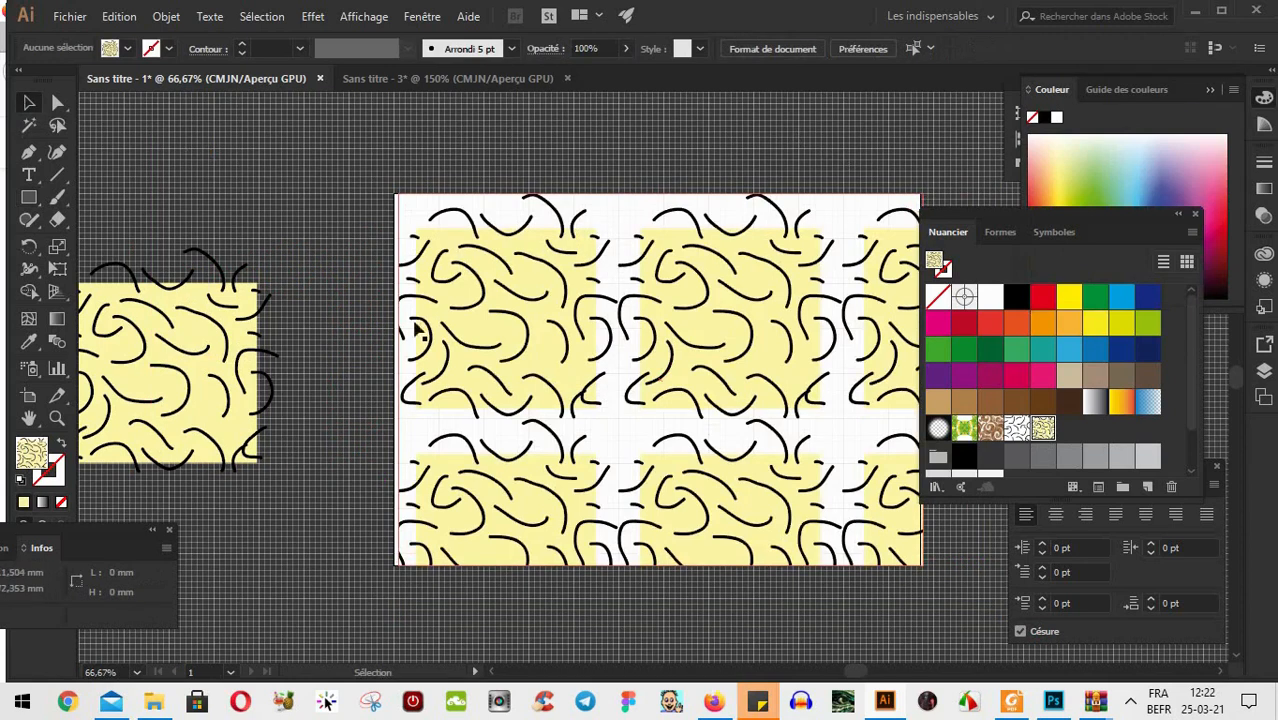
drag(426, 407, 499, 413)
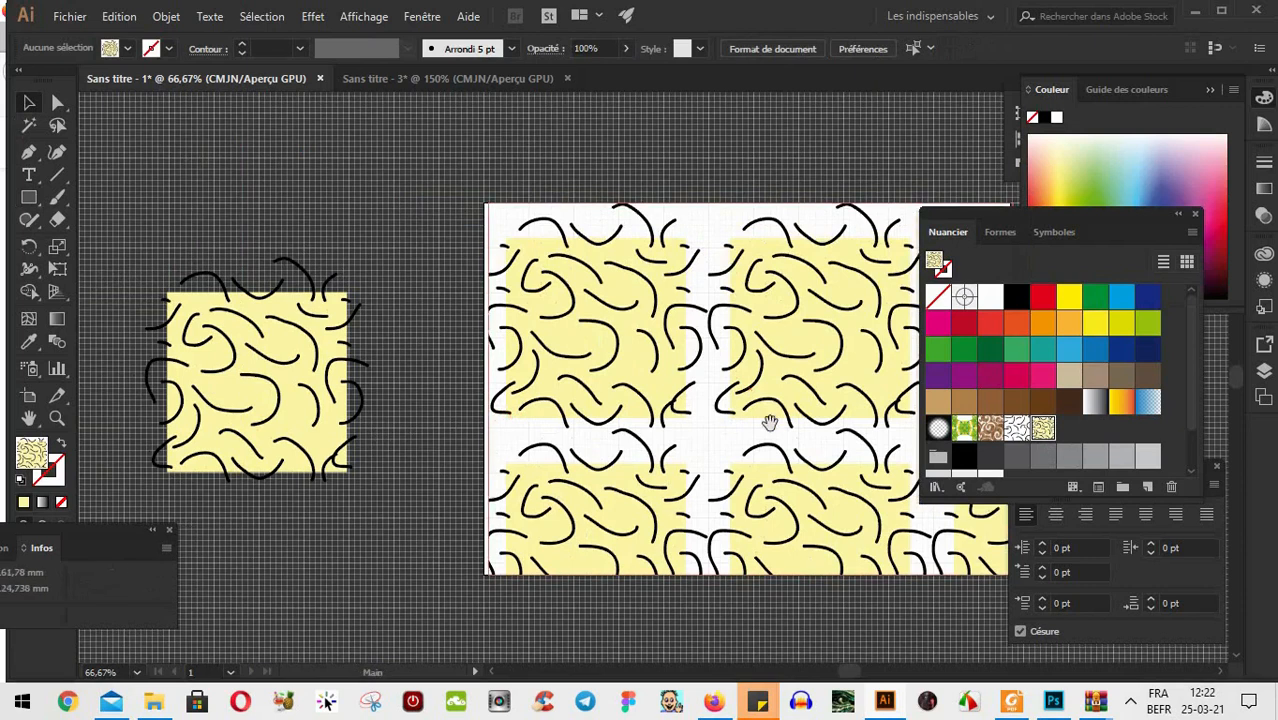
drag(763, 412, 550, 355)
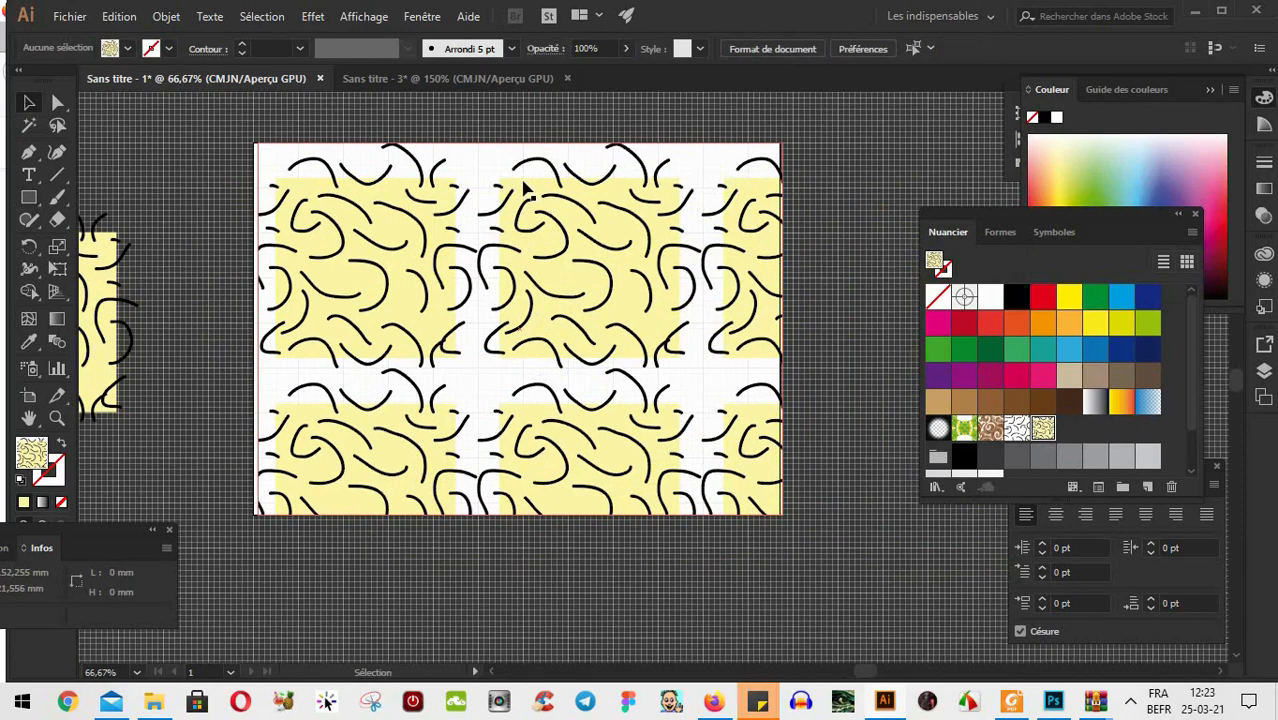
Delete the rectangle filled with the yellow pattern from the artboard
click(700, 280)
drag(410, 351, 785, 330)
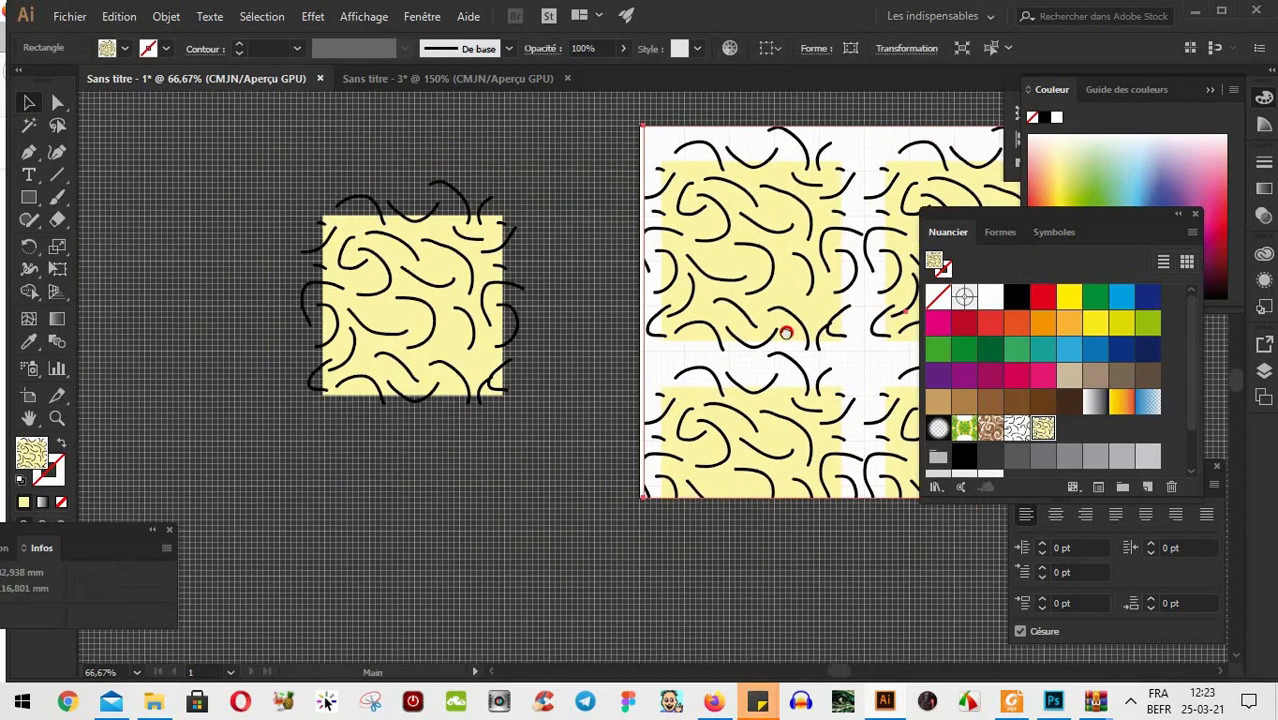
click(450, 225)
drag(825, 350, 712, 362)
click(684, 307)
key(Delete)
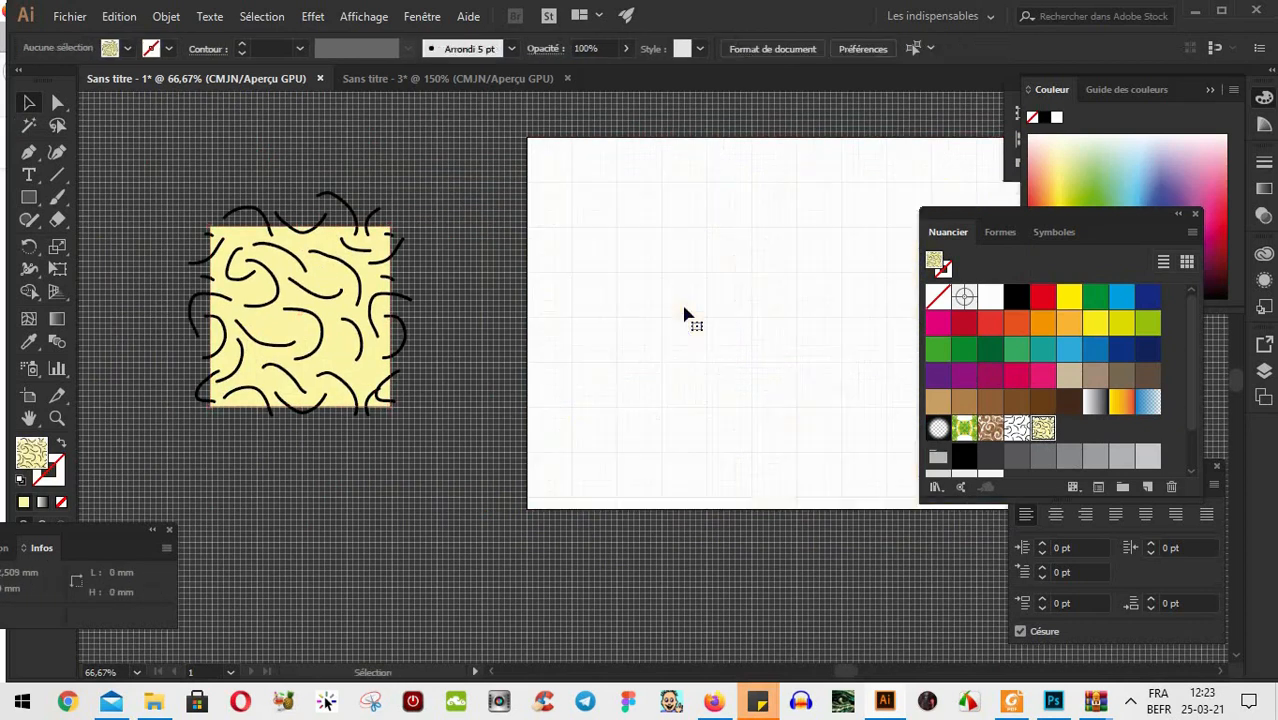
Move the yellow square and all its brush strokes back onto the artboard
drag(163, 439, 420, 188)
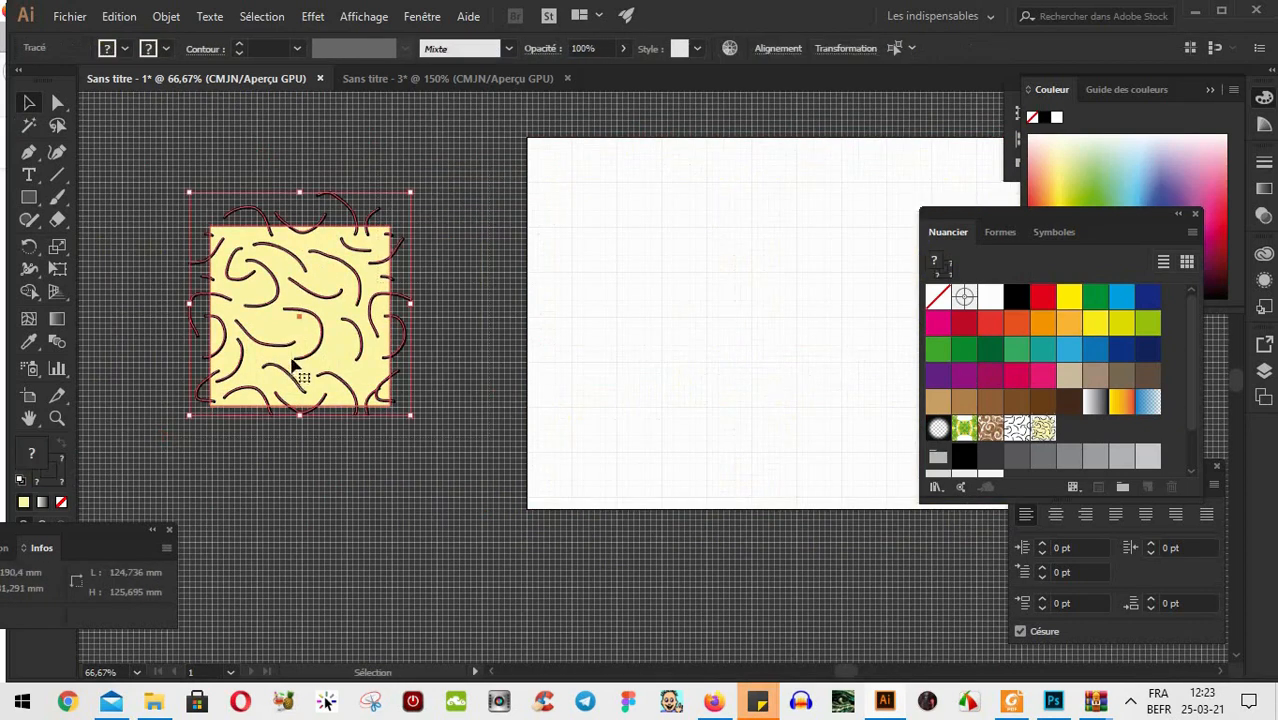
drag(305, 365, 752, 376)
drag(862, 434, 655, 462)
click(698, 366)
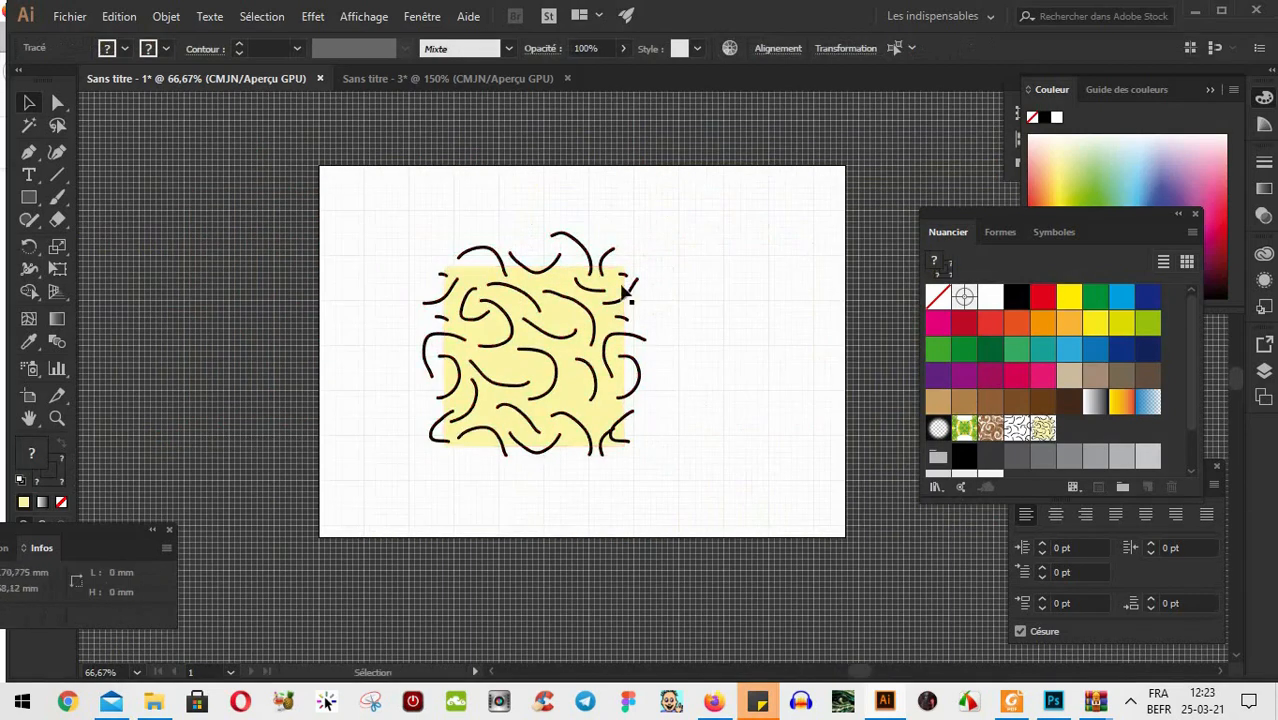
Remove the yellow fill from the square behind the brush strokes, leaving it with no fill and no outline
click(621, 275)
click(683, 232)
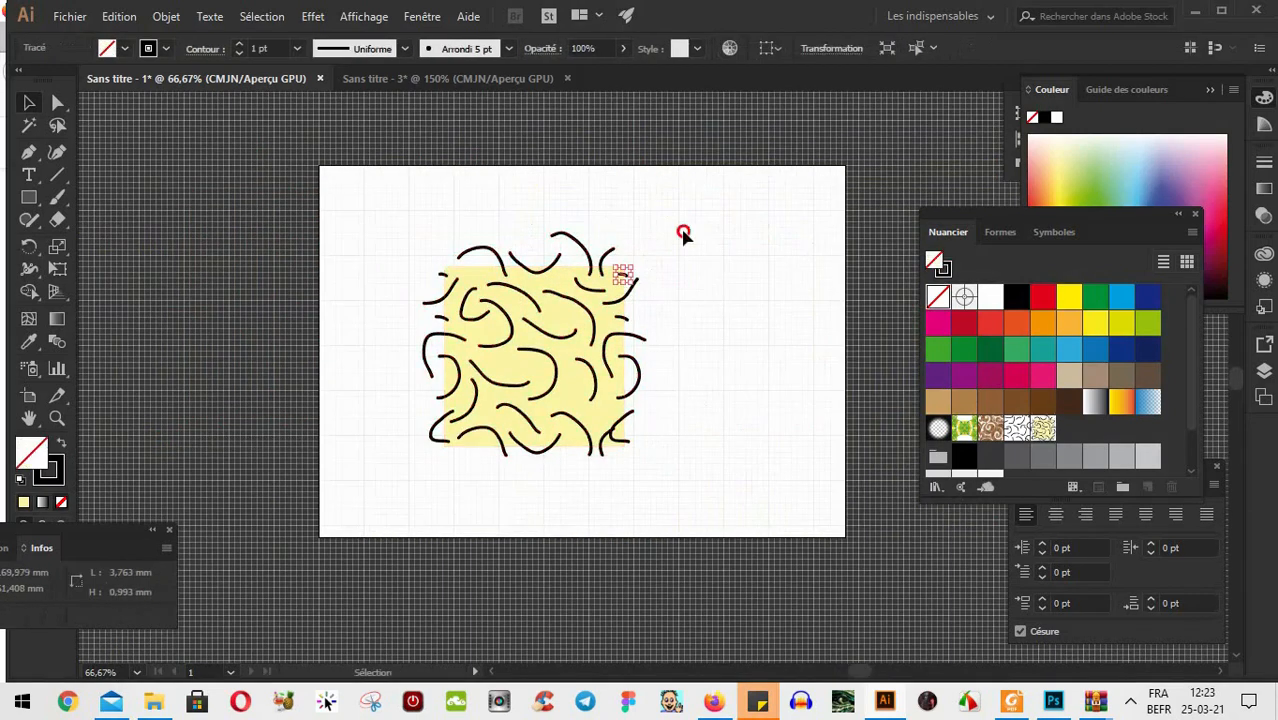
click(471, 271)
click(60, 500)
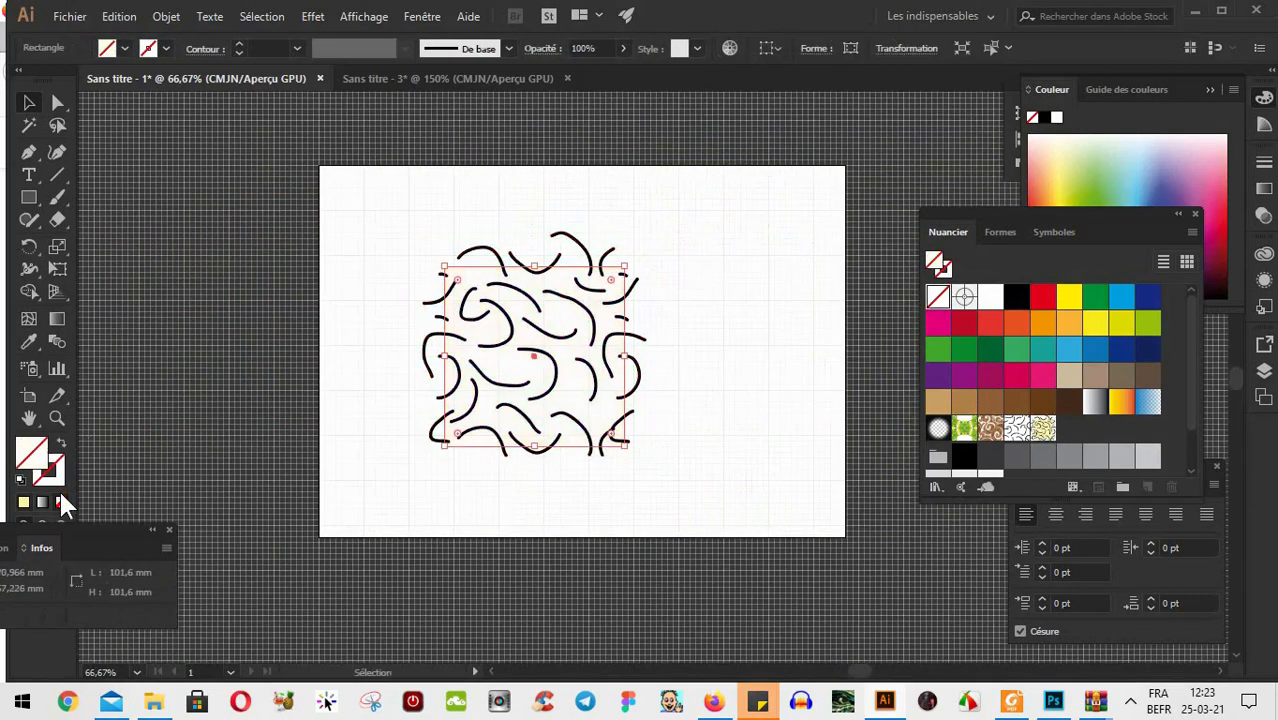
Save the strokes and the transparent square as a new pattern swatch, and move the tile off the artboard
drag(342, 215, 784, 510)
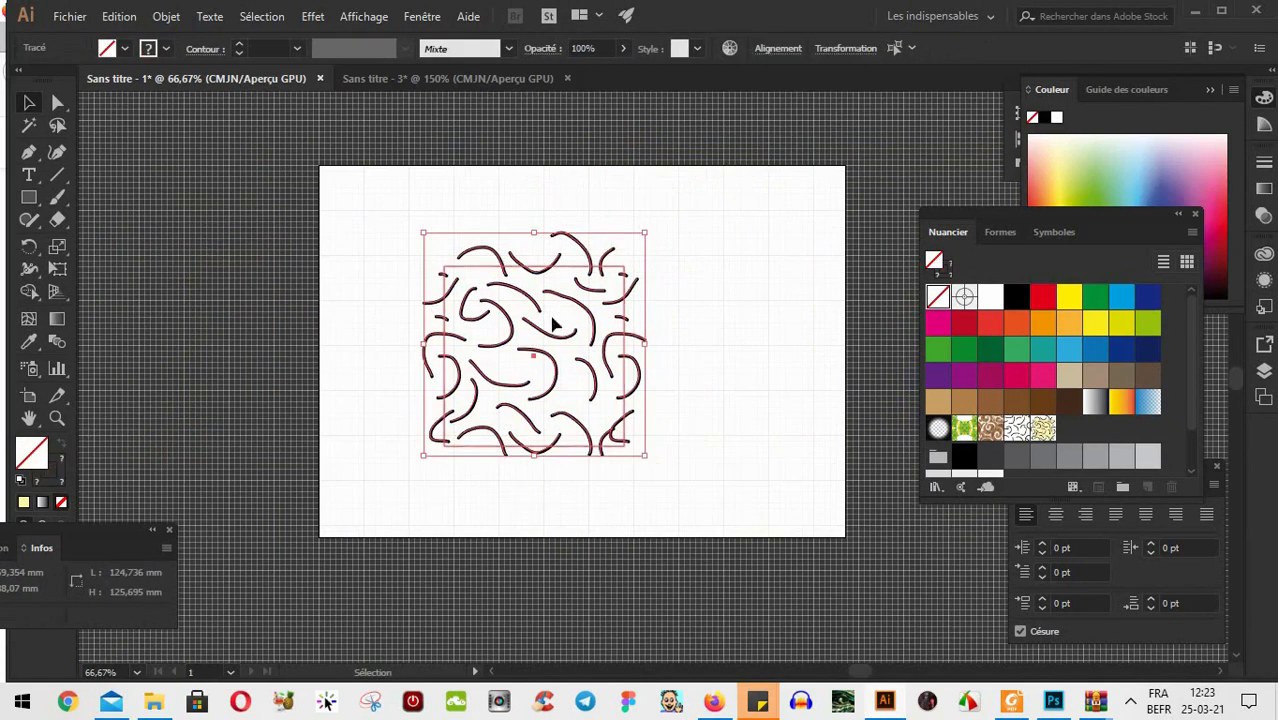
drag(556, 323, 1069, 429)
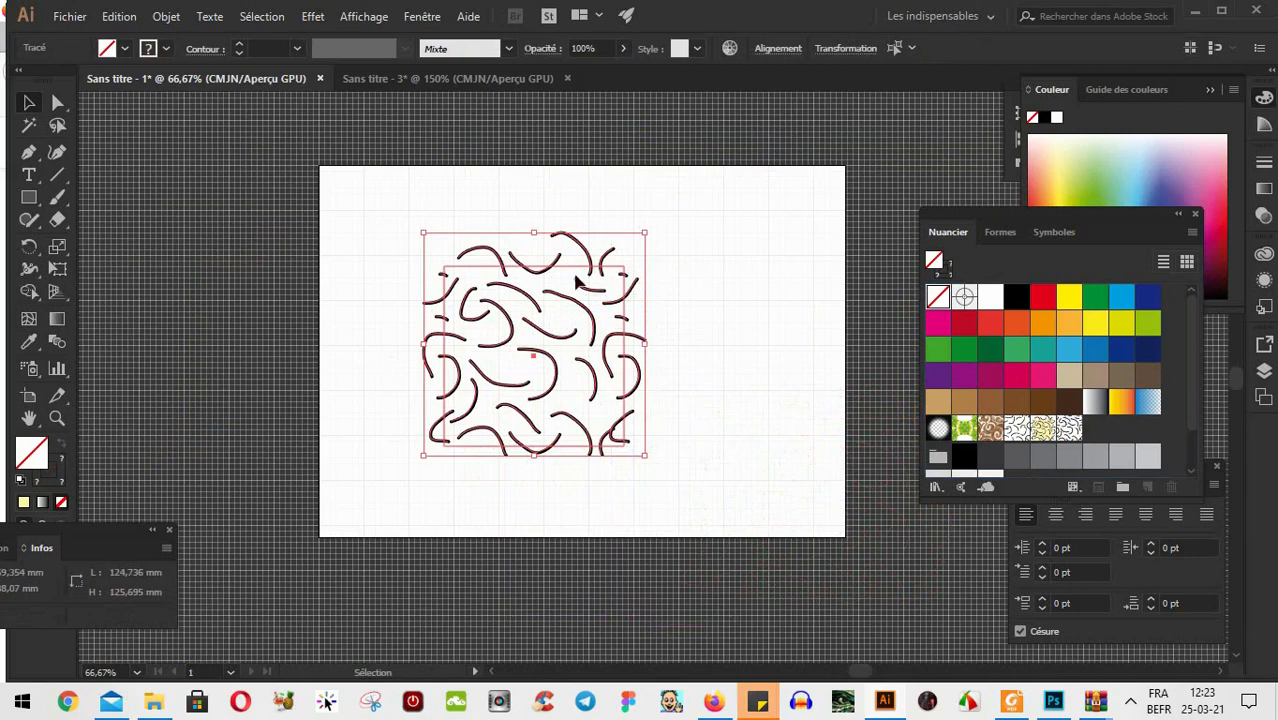
drag(577, 283, 235, 316)
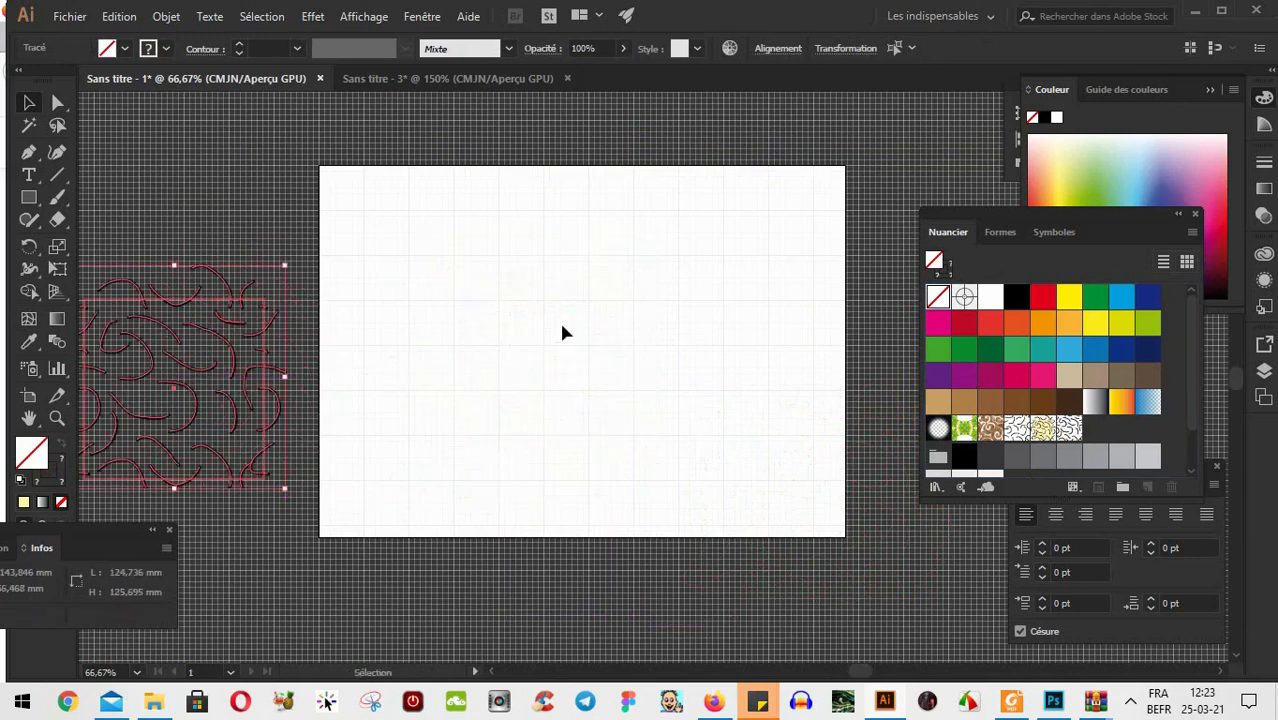
click(570, 349)
Draw a rectangle about 297 x 208 mm over the artboard and fill it with the newly saved transparent pattern swatch
click(29, 197)
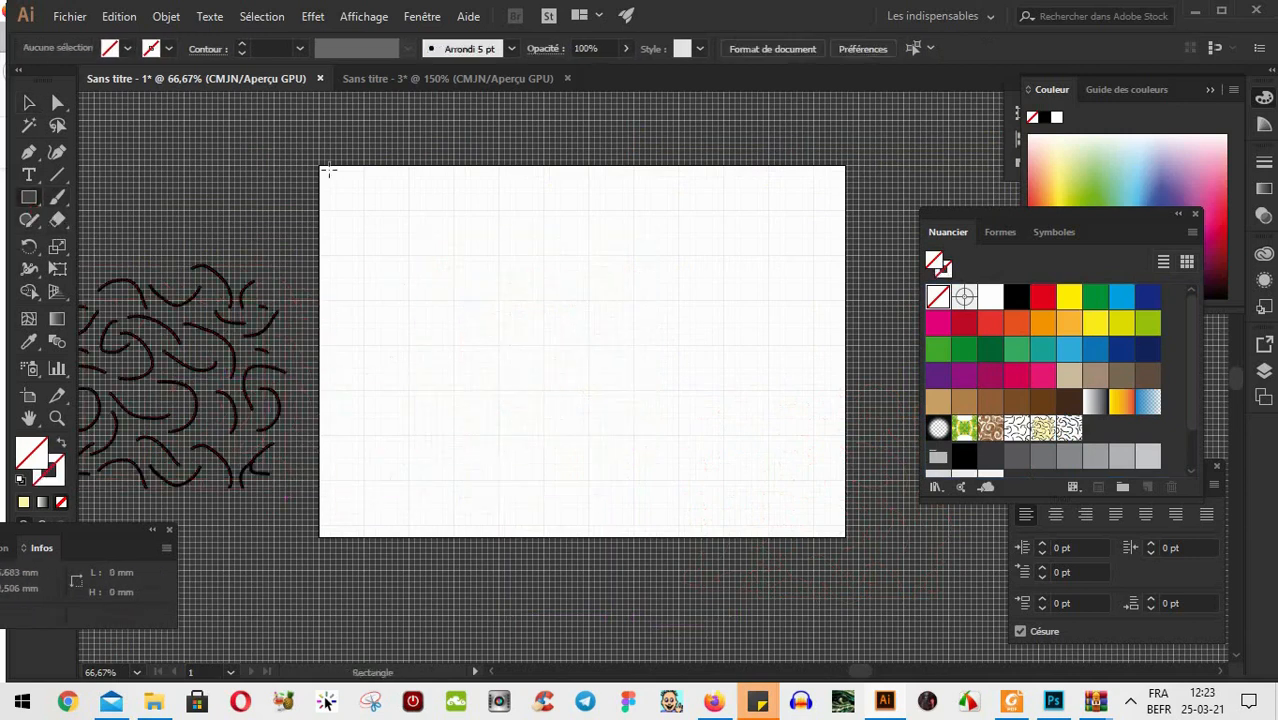
mouse_move(320, 166)
mouse_down()
mouse_move(956, 525)
mouse_move(845, 533)
mouse_up()
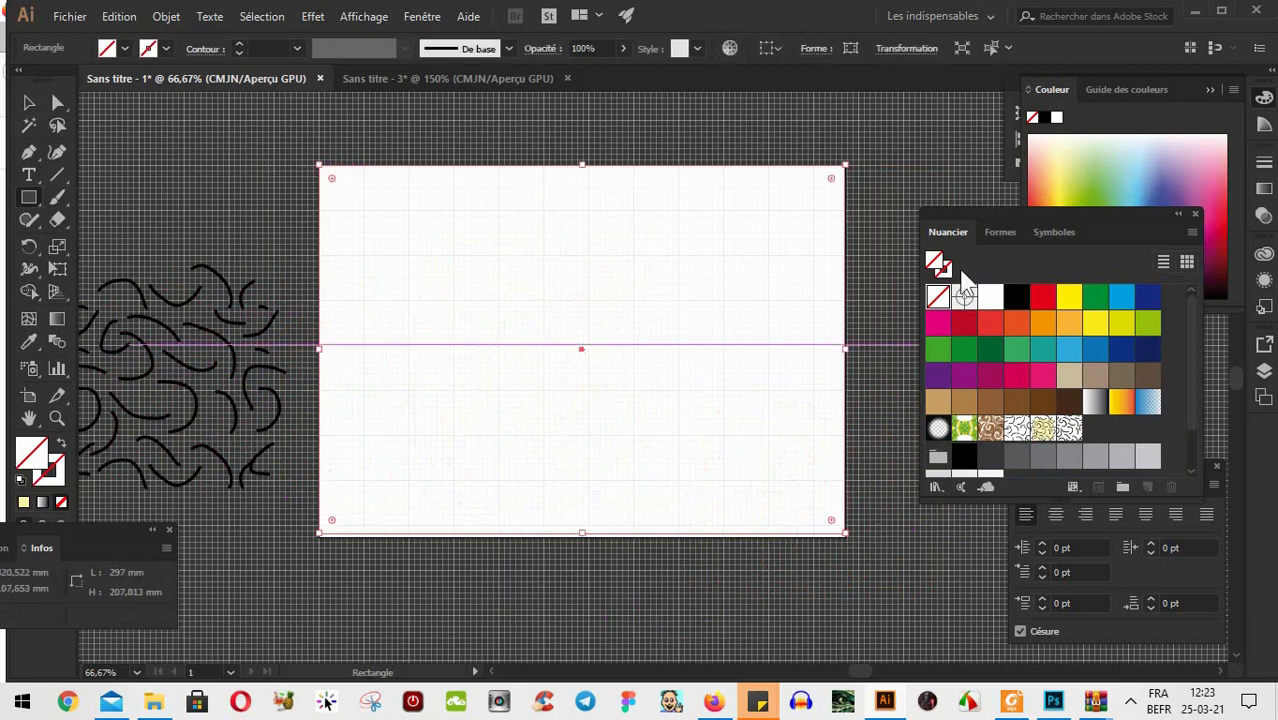
click(1069, 428)
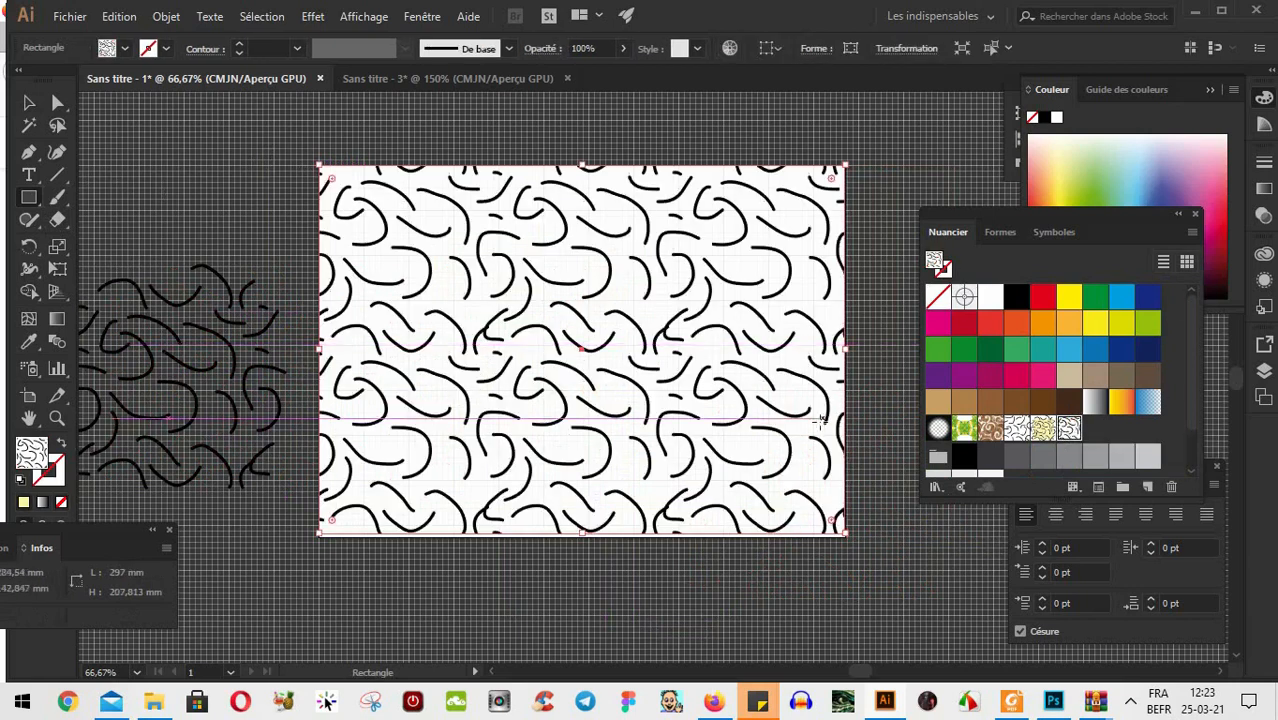
key(v)
click(812, 598)
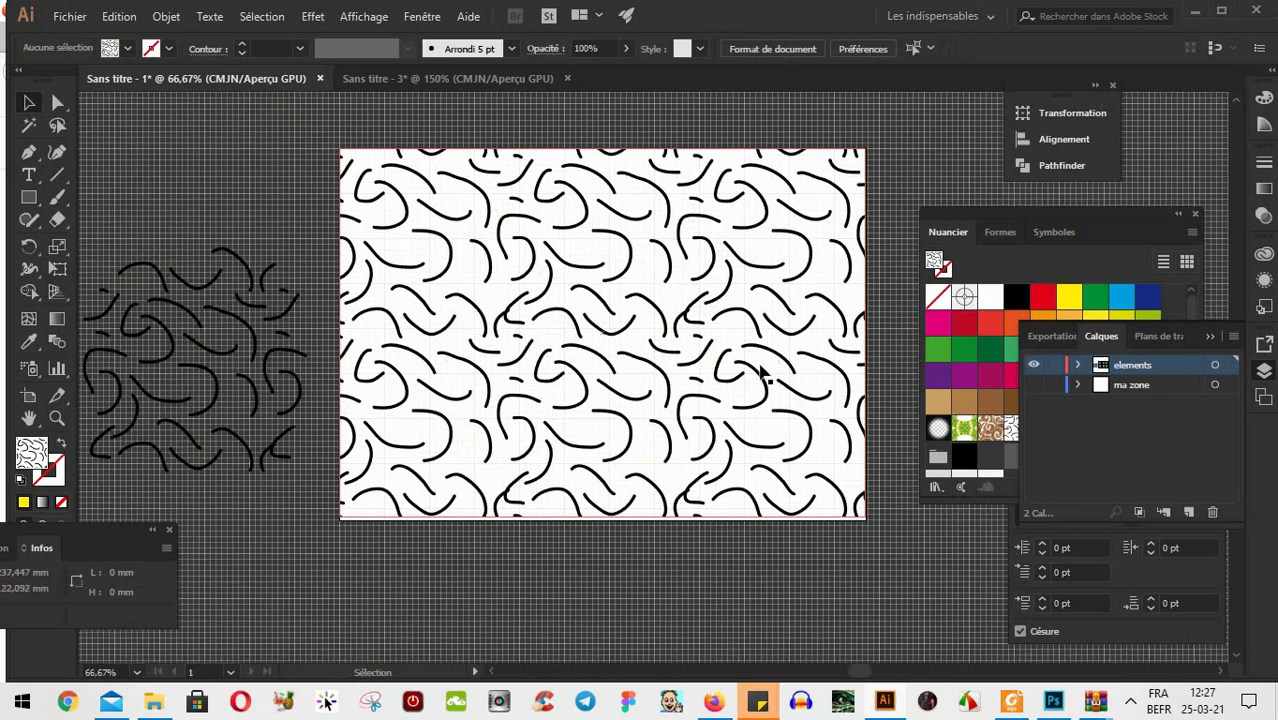
Delete the pattern-filled rectangle covering the artboard and select the tile beside it
click(585, 201)
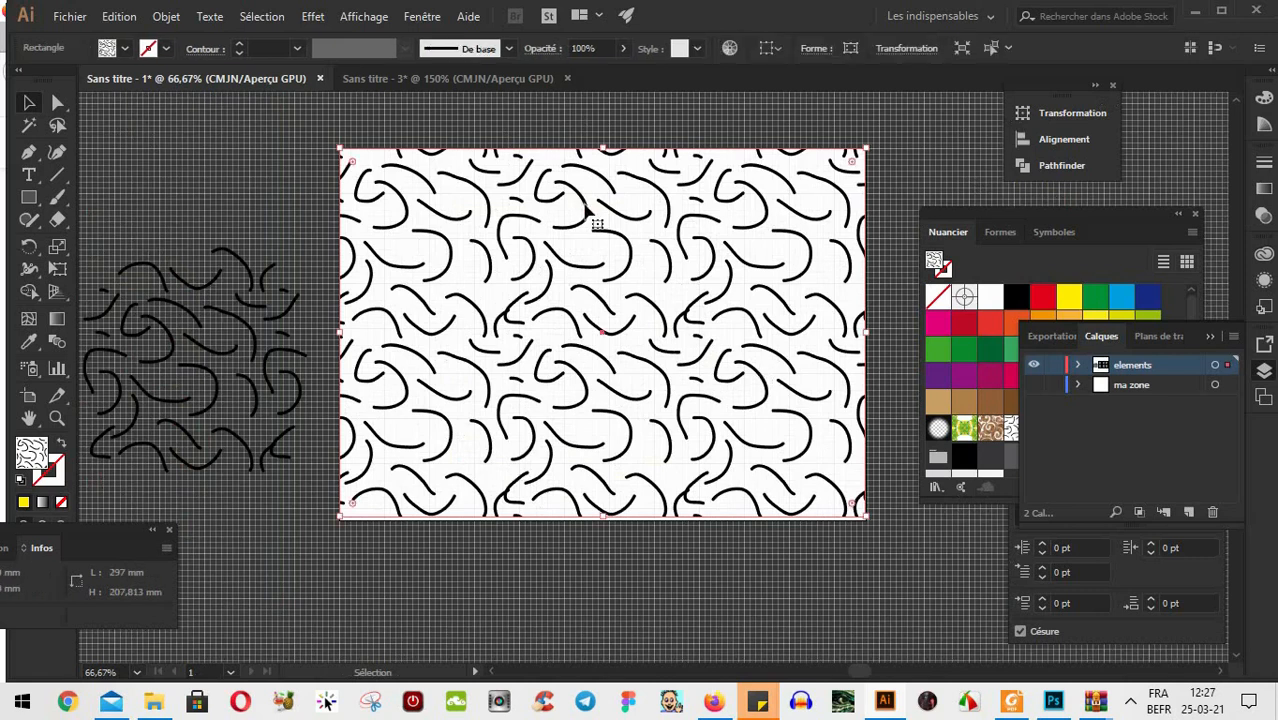
key(Delete)
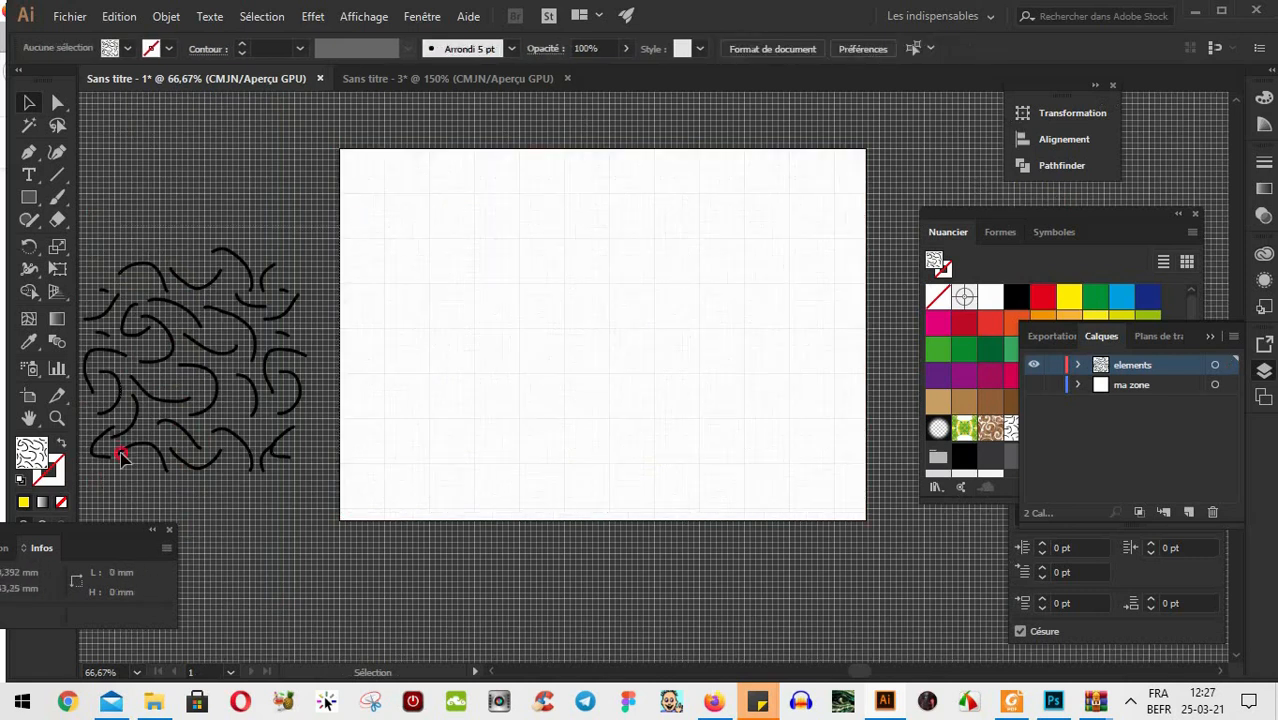
click(215, 343)
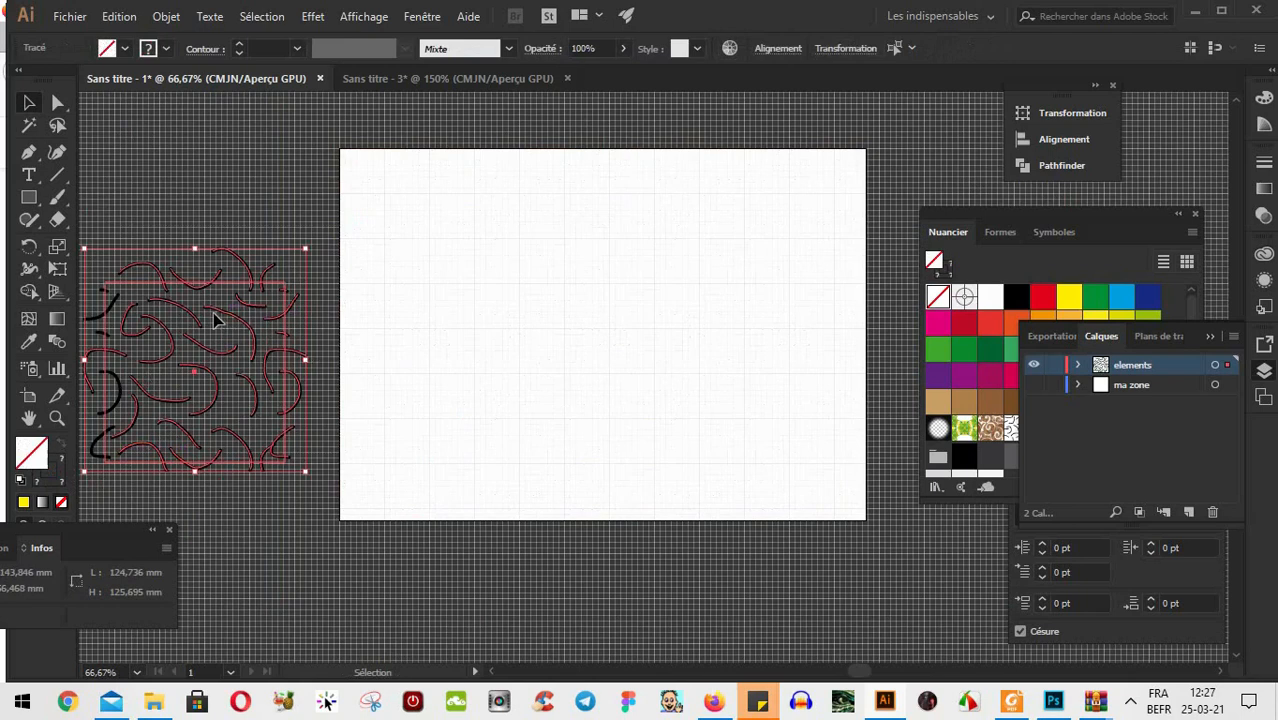
Show the "ma zone" layer and select its outlined square
click(1034, 385)
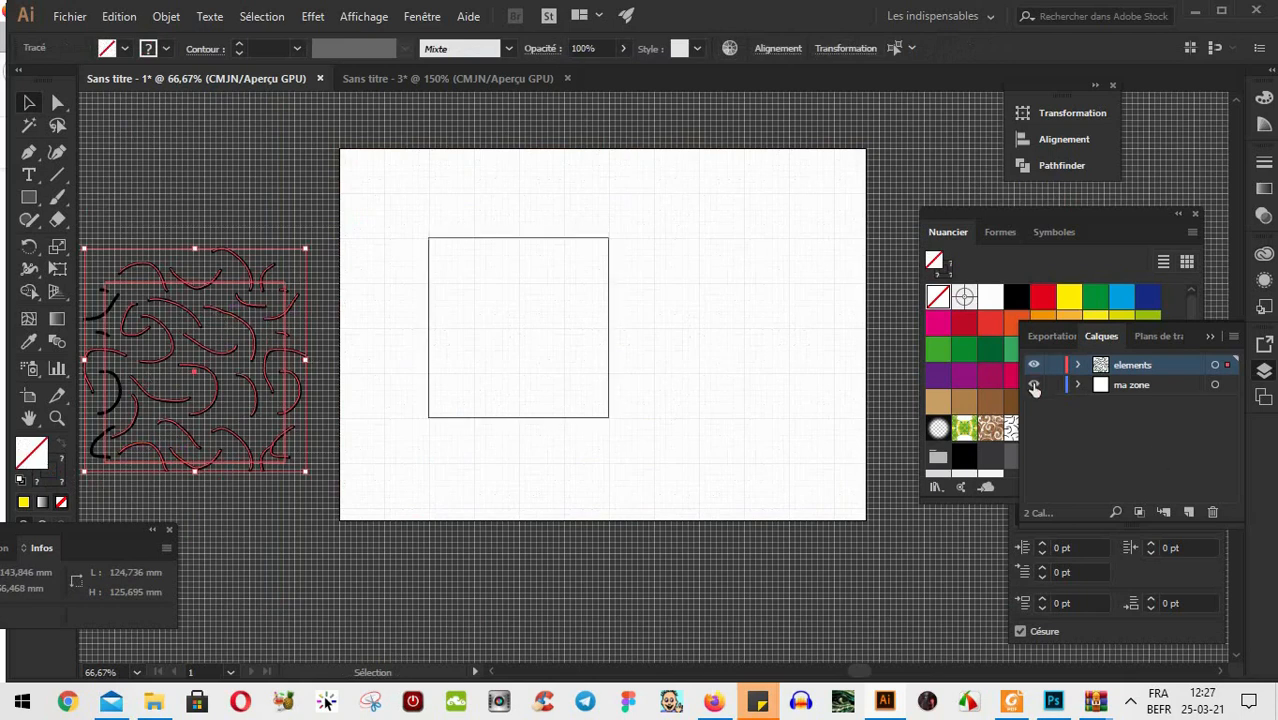
click(1146, 385)
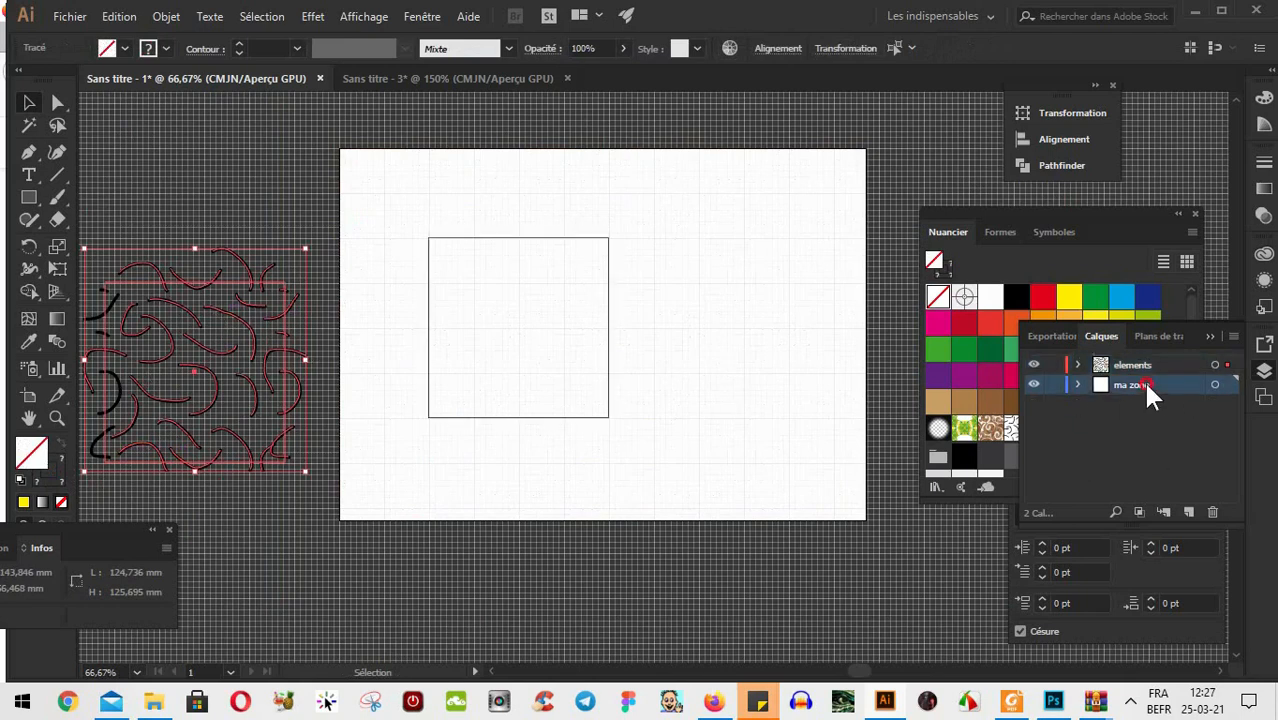
click(531, 242)
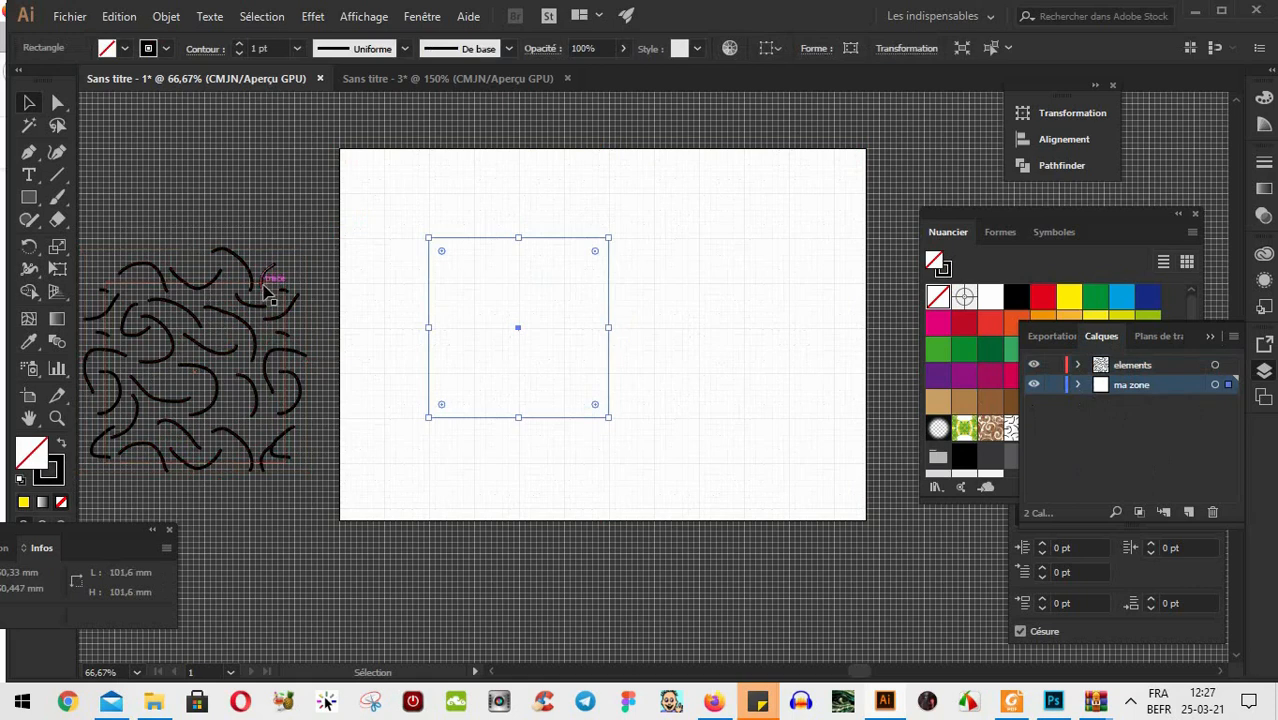
Move the transparent square with all its brush strokes onto the artboard, aligned exactly with the "ma zone" square
click(272, 284)
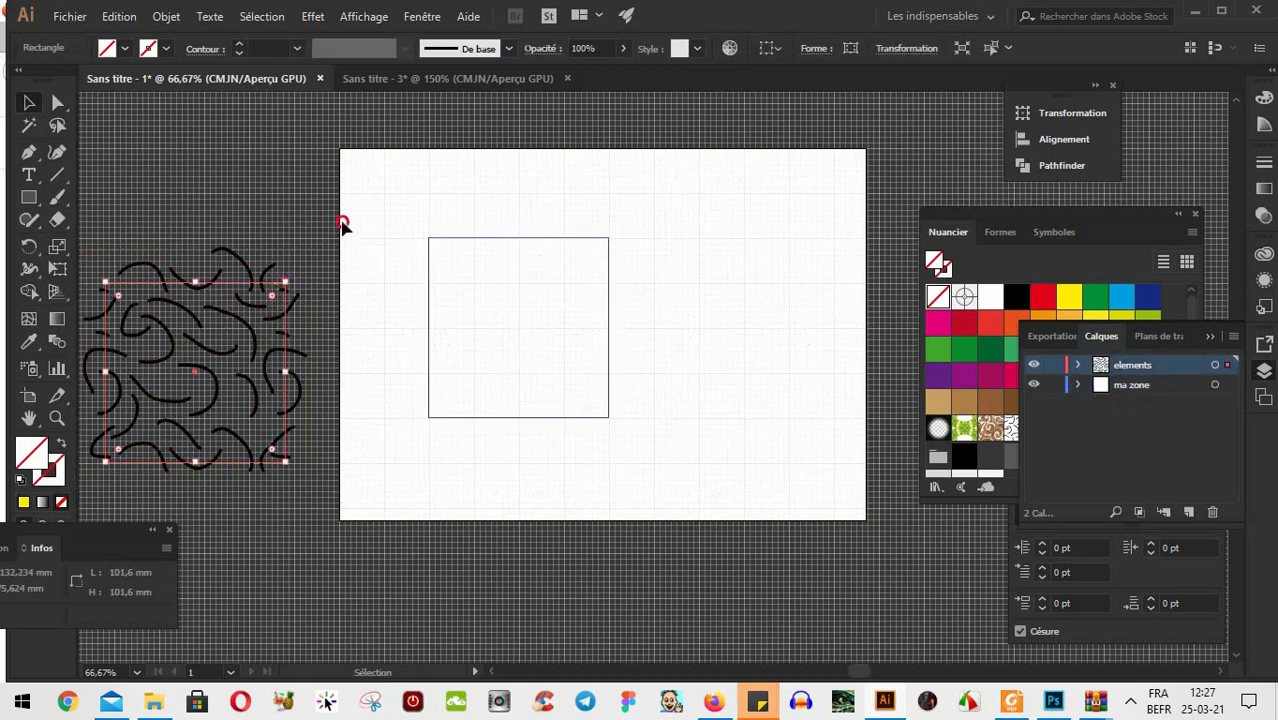
drag(130, 488, 91, 484)
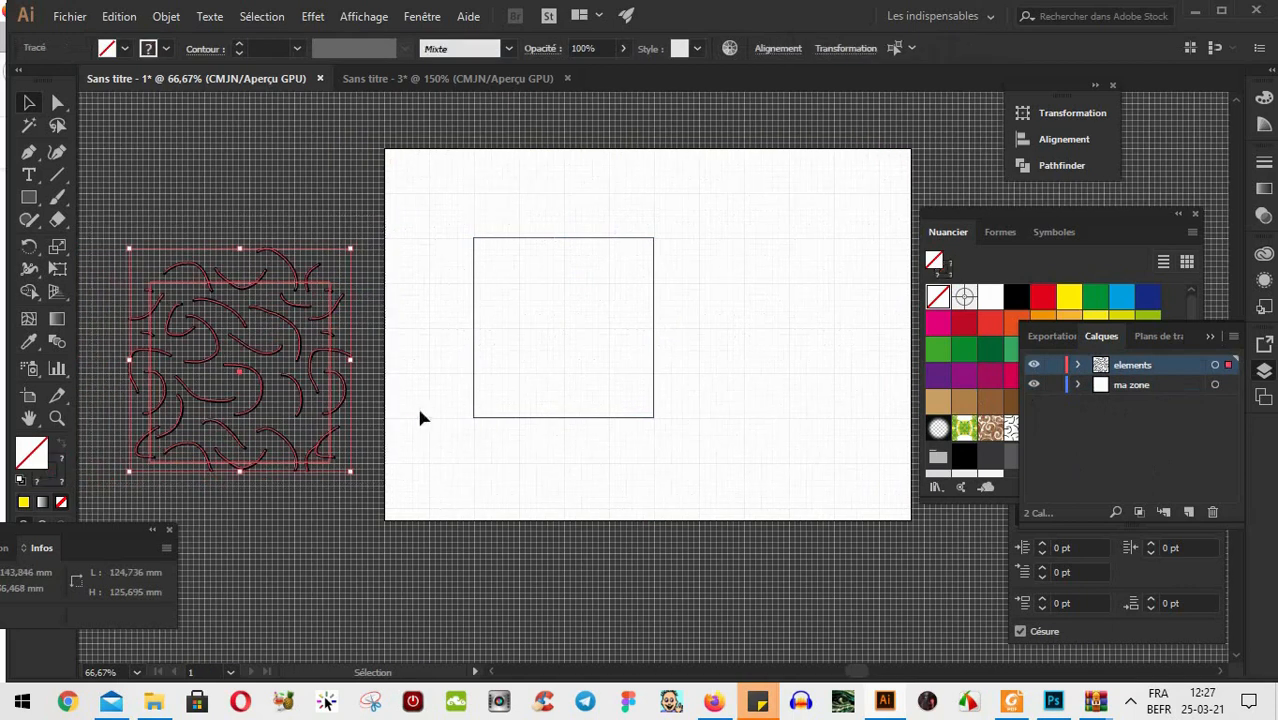
mouse_move(340, 432)
mouse_down()
mouse_move(573, 368)
mouse_move(682, 365)
mouse_move(661, 386)
mouse_up()
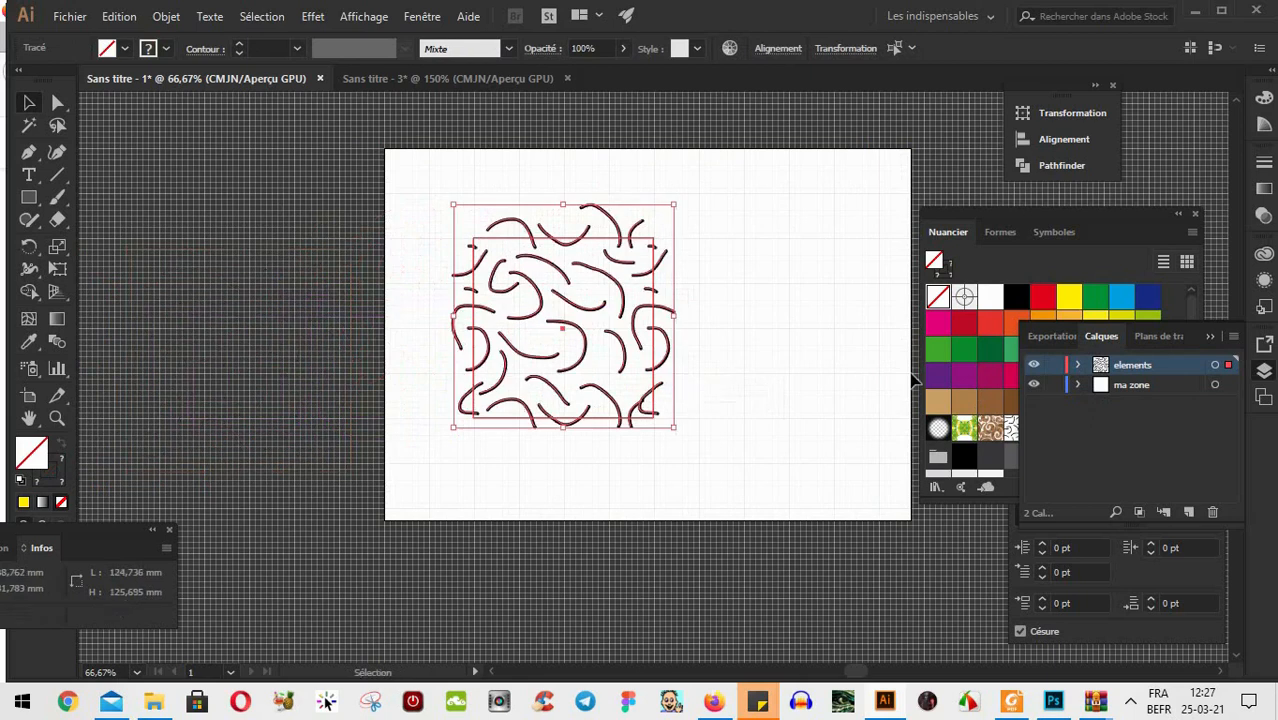
Delete the "ma zone" layer and deselect the artwork
click(1136, 386)
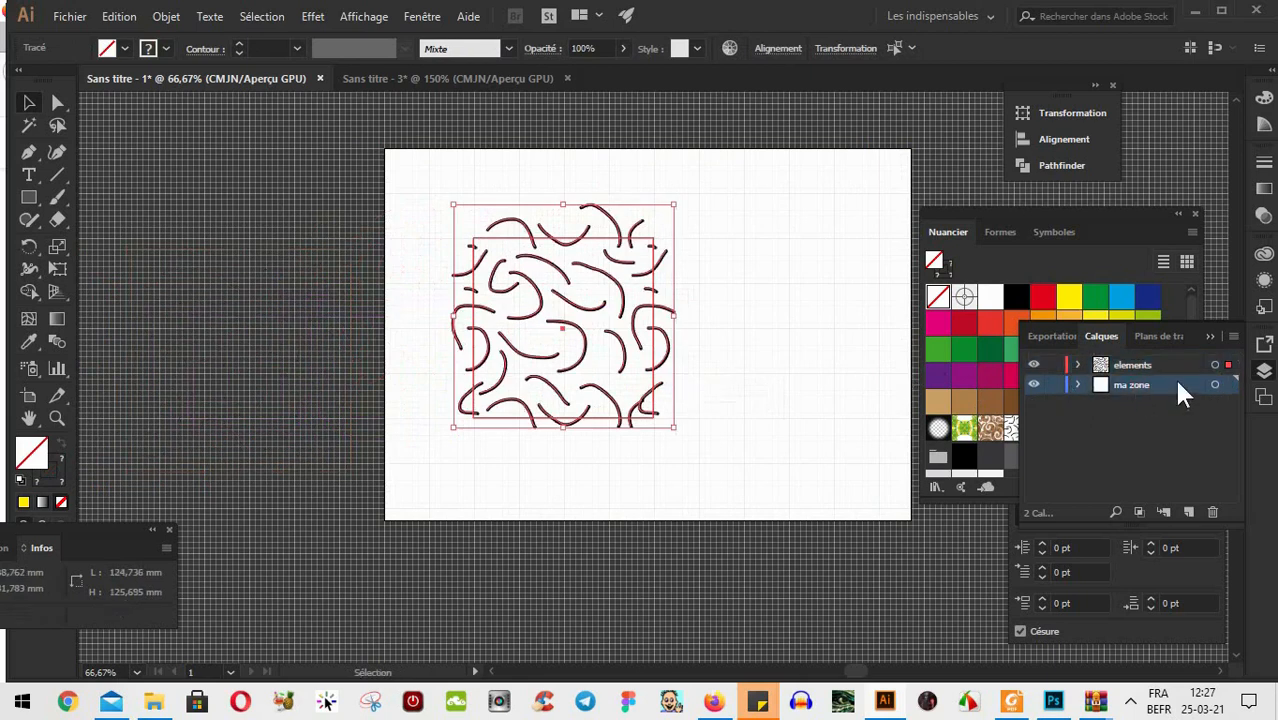
click(1212, 512)
click(755, 378)
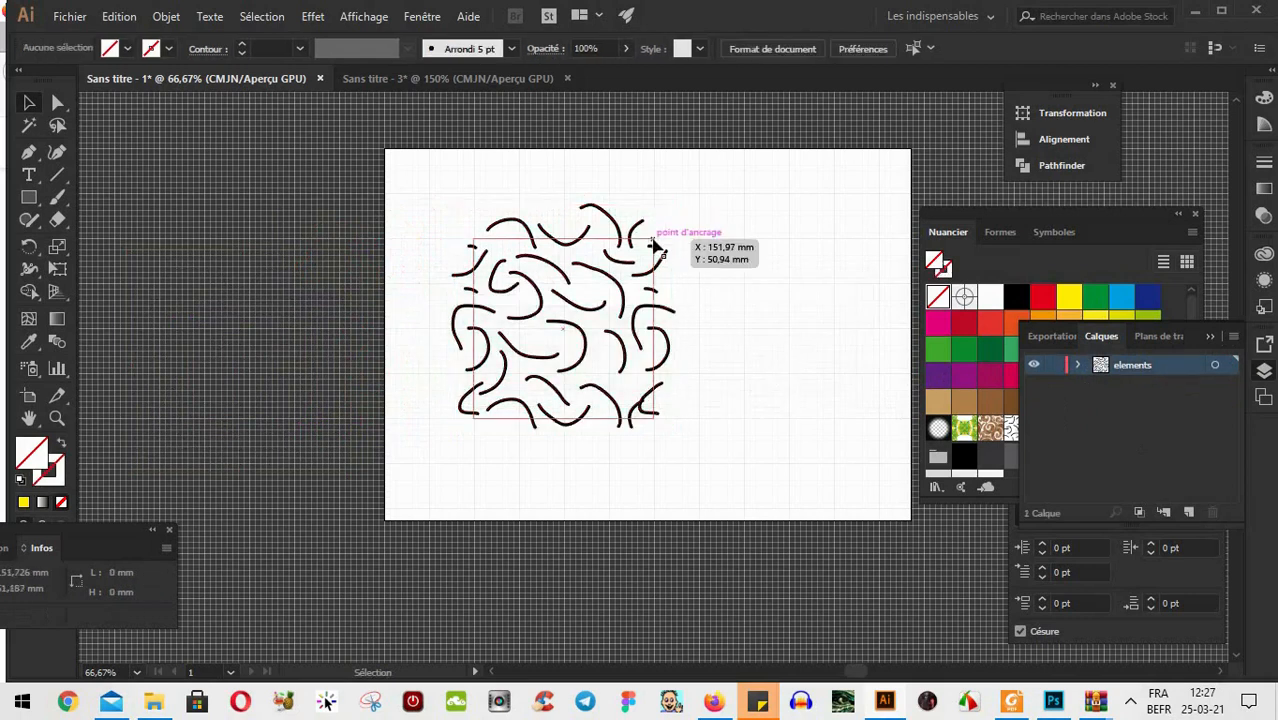
Copy the unfilled, unstroked square from the "elements" layer onto a new layer and hide "elements" to check the copy
click(653, 245)
key(a)
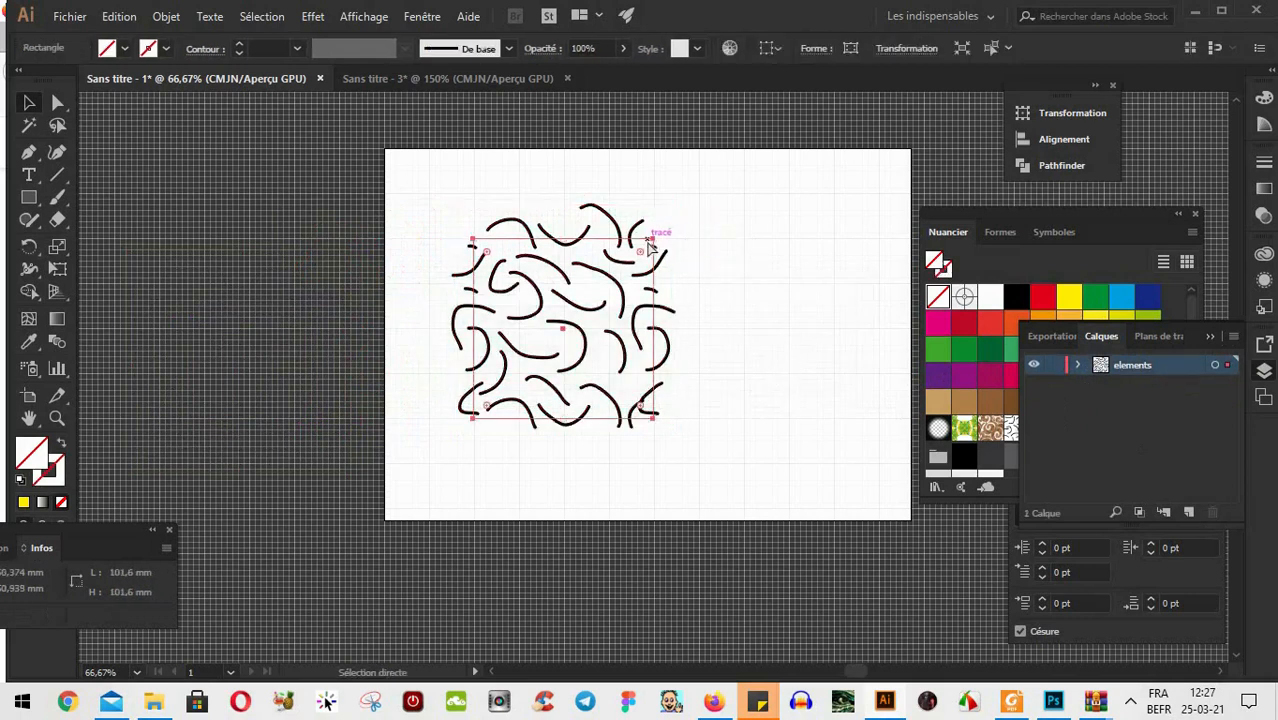
key(v)
click(1188, 512)
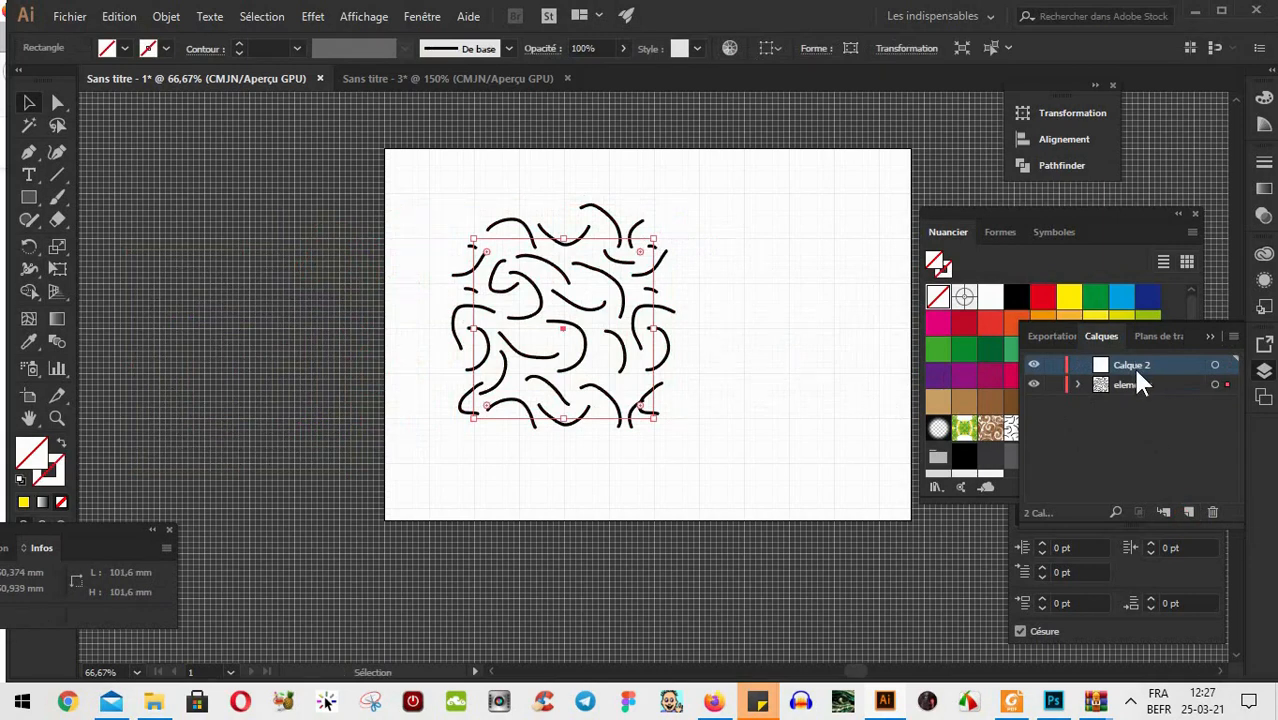
drag(1227, 384, 1227, 365)
click(1034, 385)
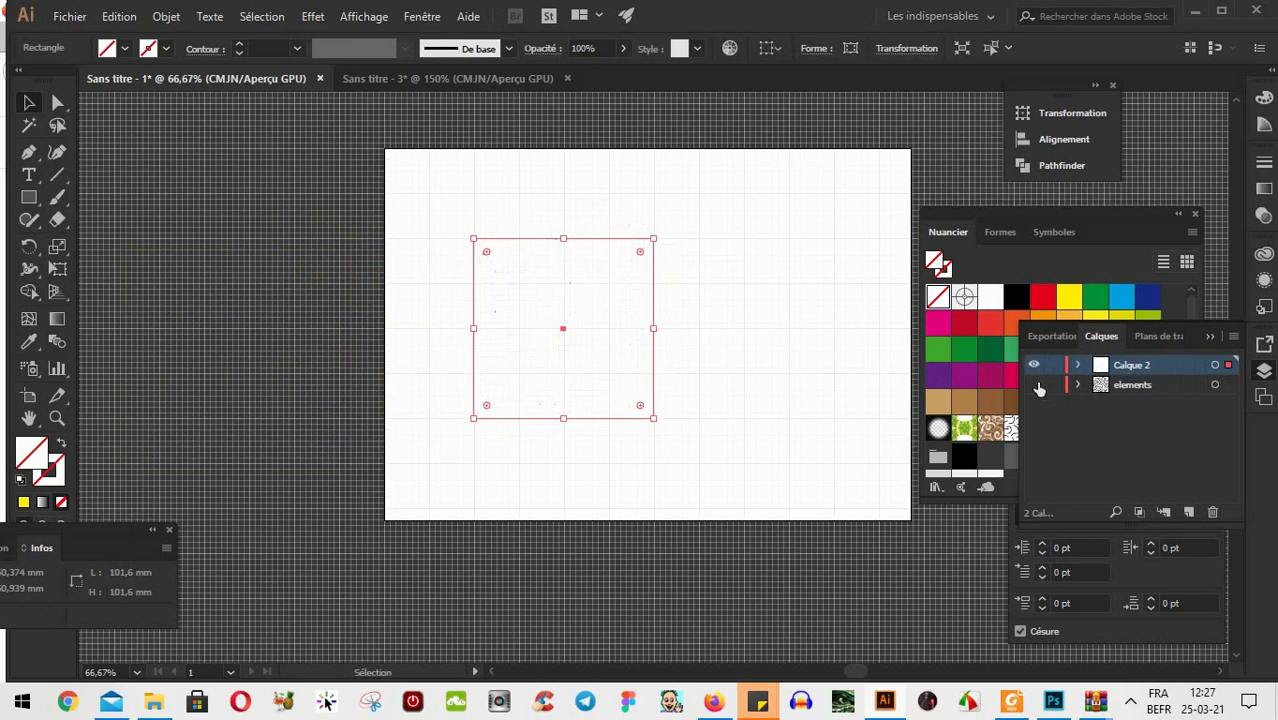
Place the new layer below "elements", show "elements" again, and lock and hide the new layer
drag(1124, 363, 1125, 393)
click(1034, 365)
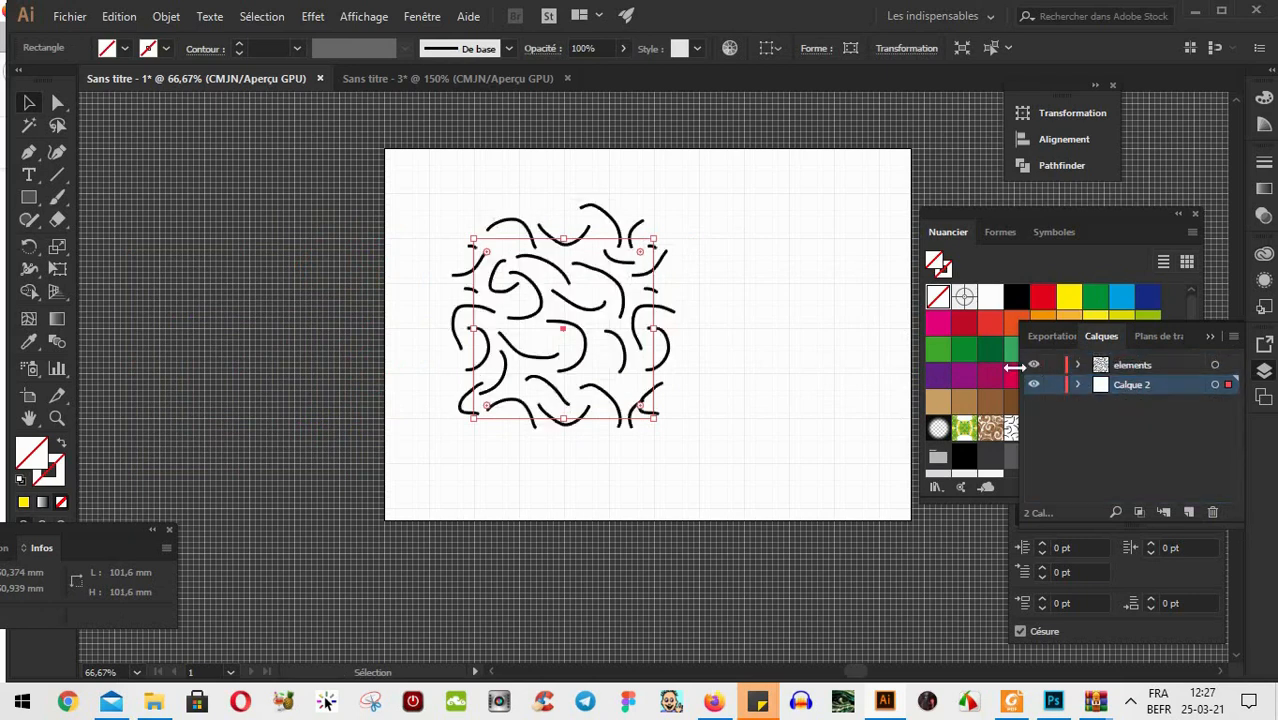
click(1108, 367)
click(824, 288)
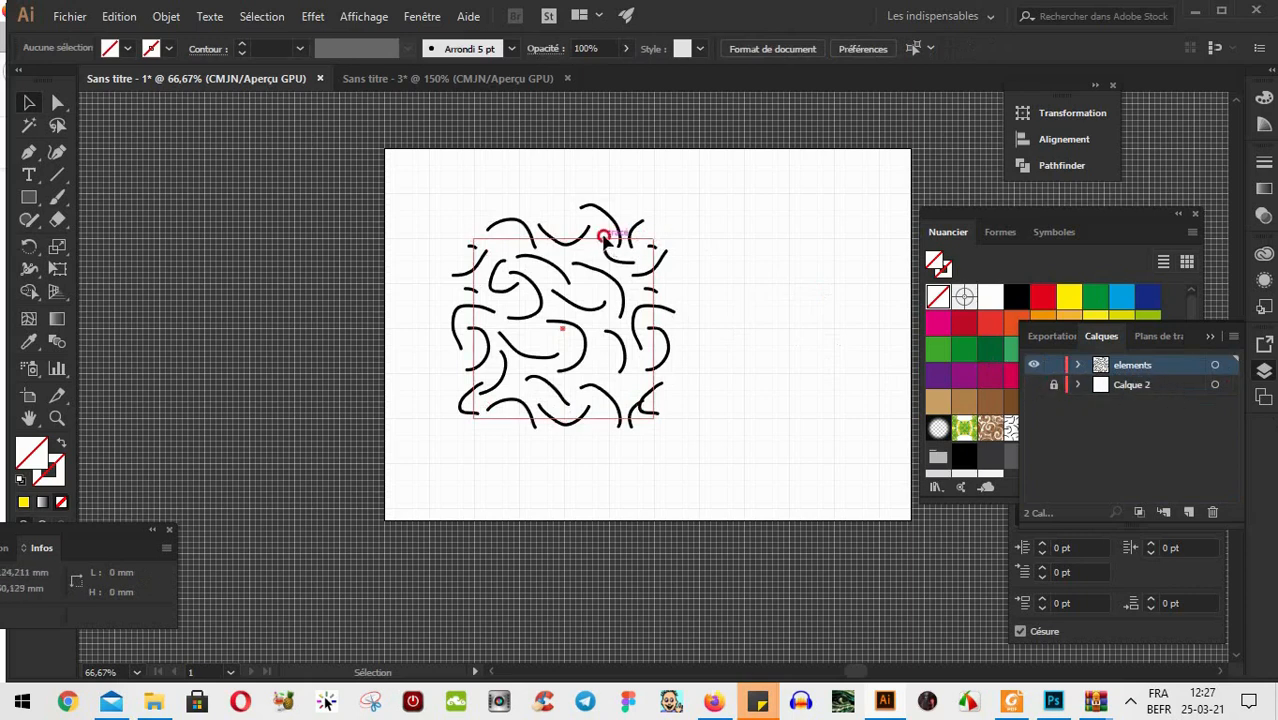
Fill the transparent square on the "elements" layer with yellow and deselect it
click(596, 257)
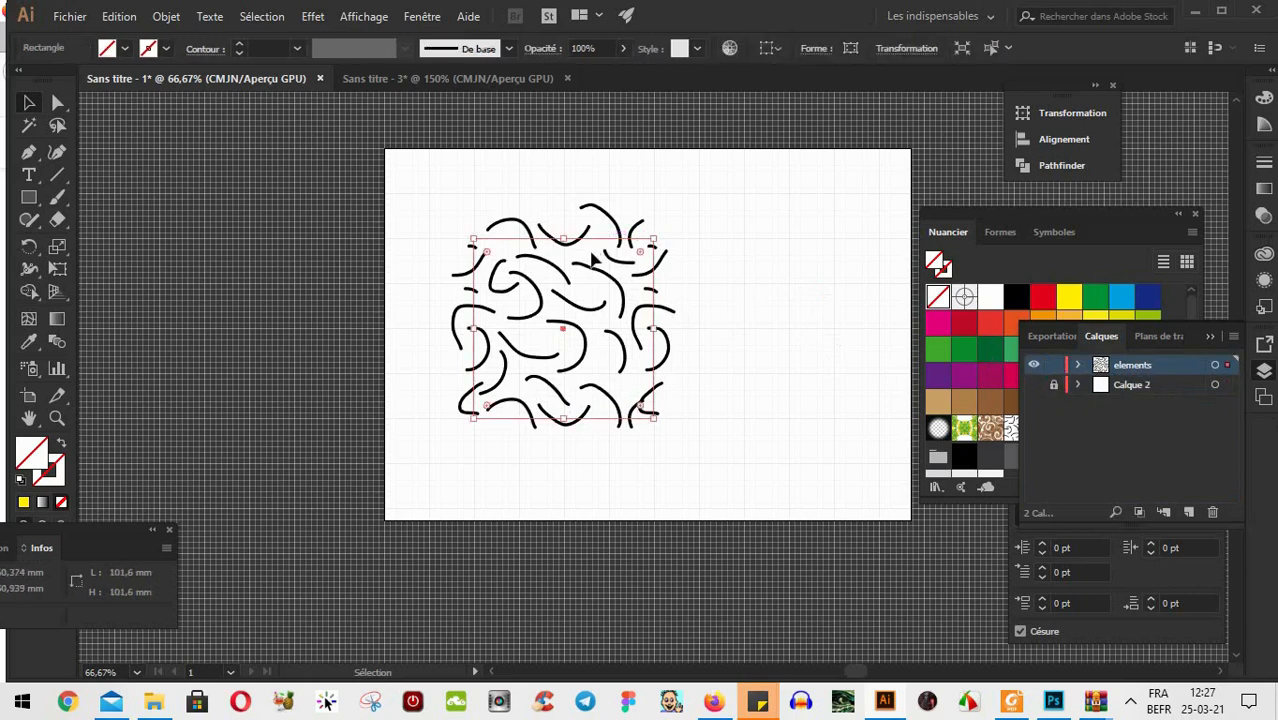
click(1070, 296)
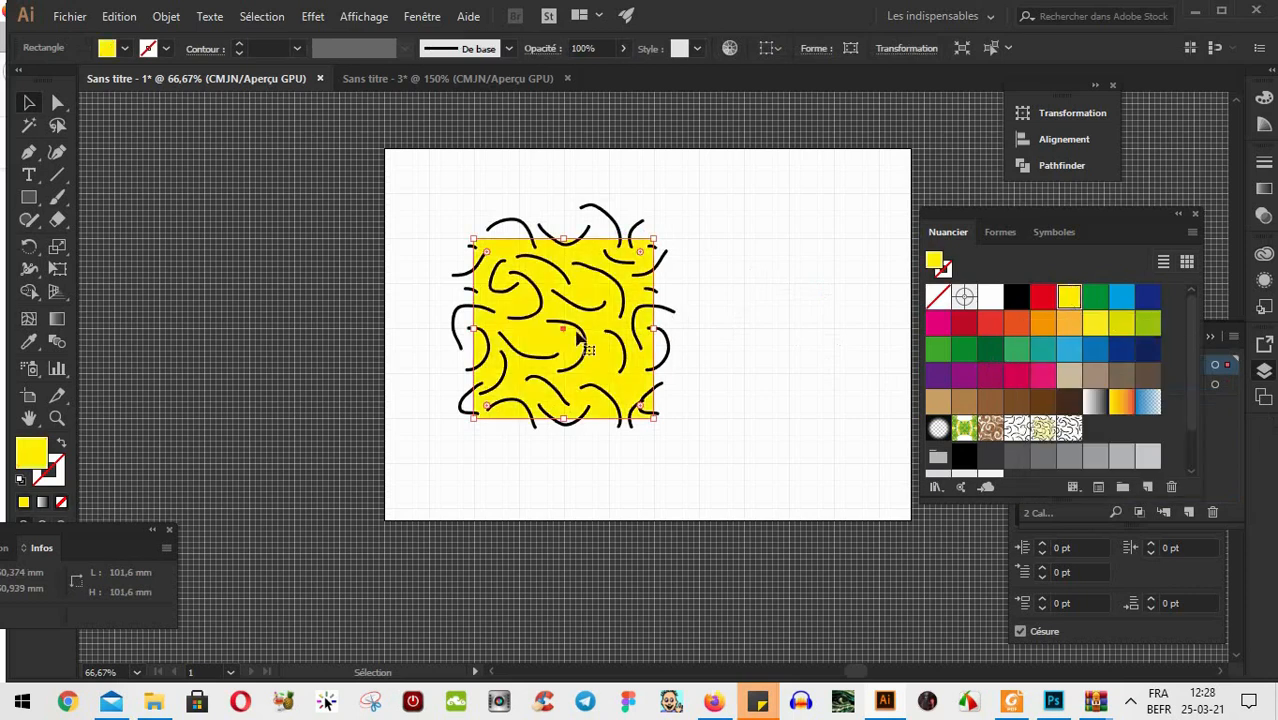
click(726, 282)
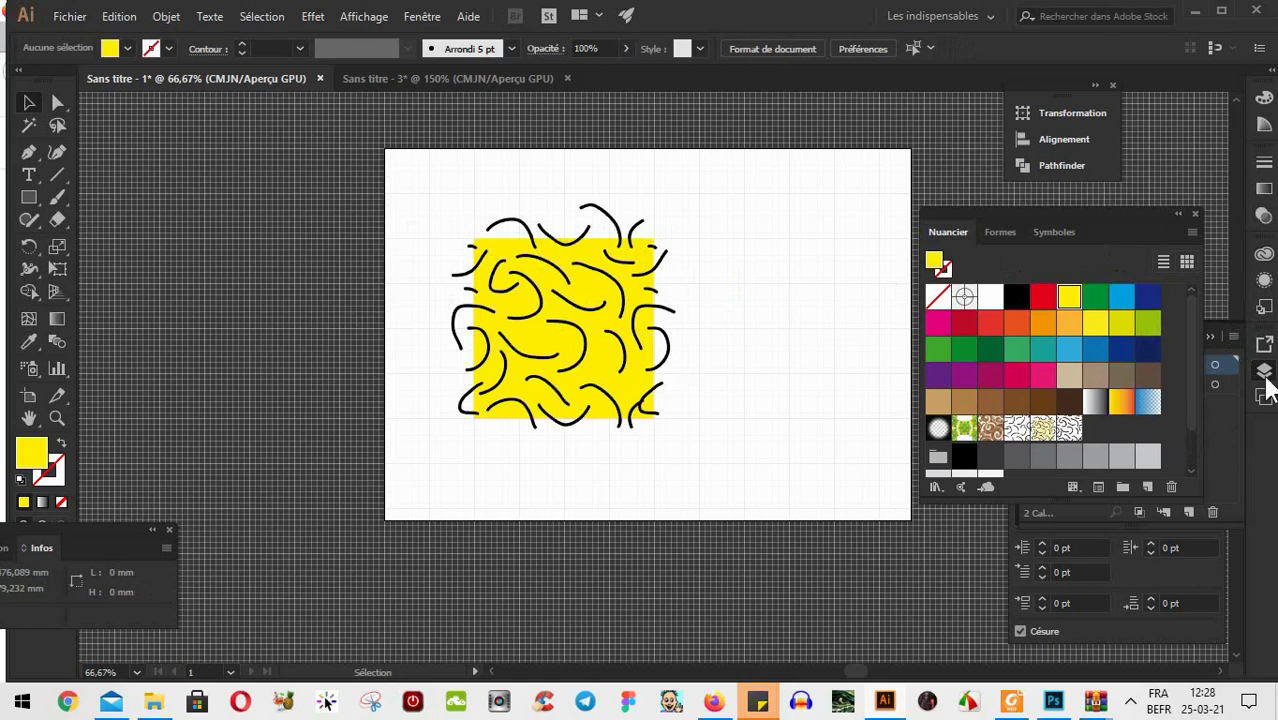
Show the Layers panel and move the Swatches panel away so it no longer overlaps the layer list
click(1265, 370)
click(1265, 370)
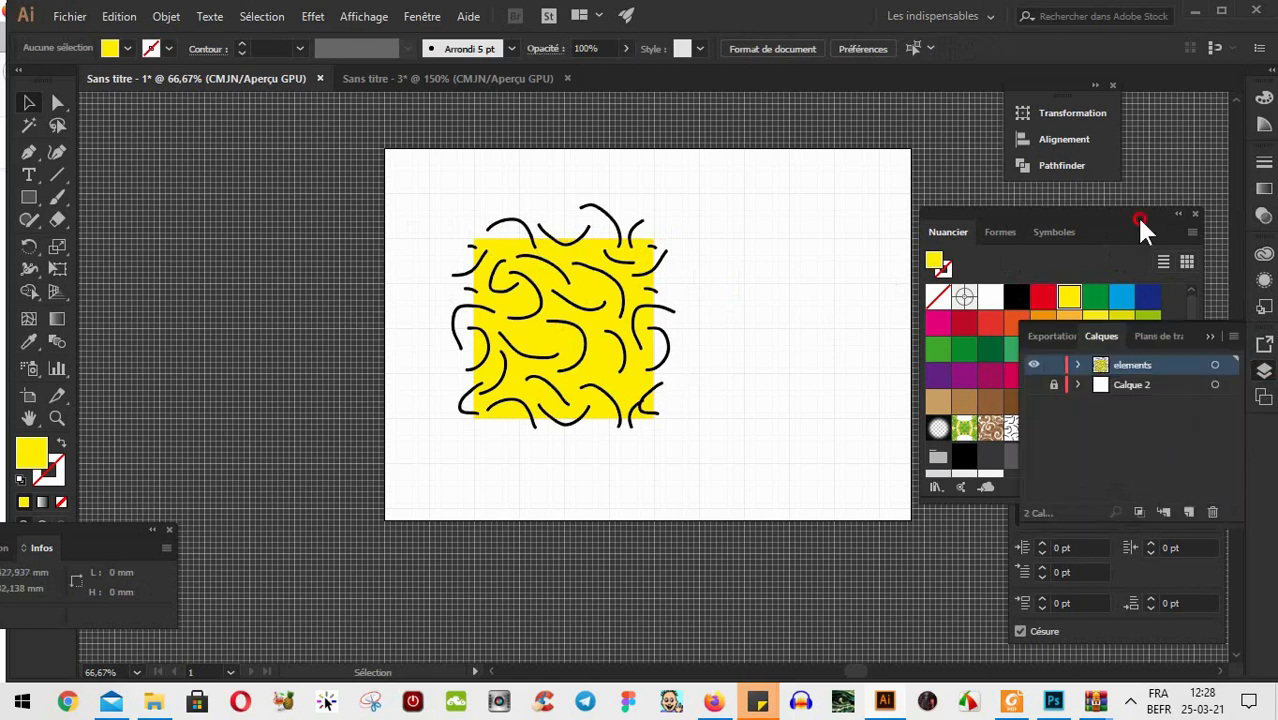
click(1136, 216)
drag(1129, 219, 272, 478)
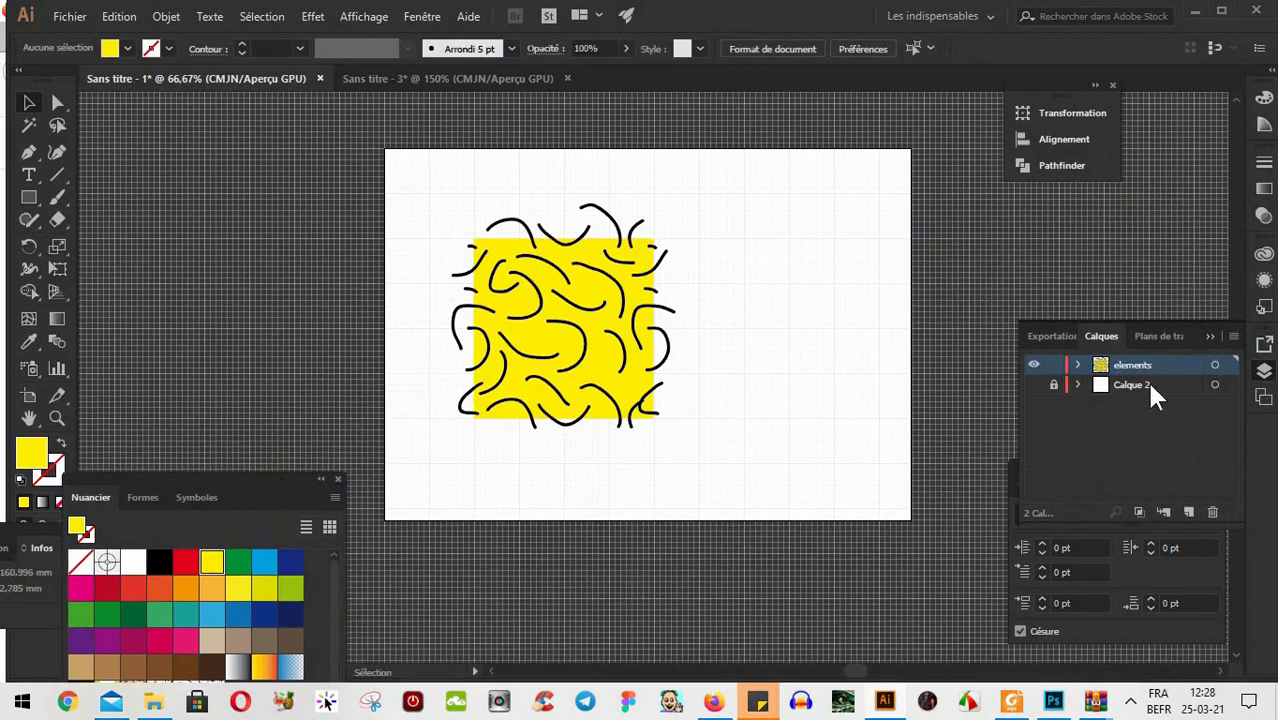
Hide "elements", unlock and show the Calque 2 layer, and rename it "ma zone"
click(1148, 387)
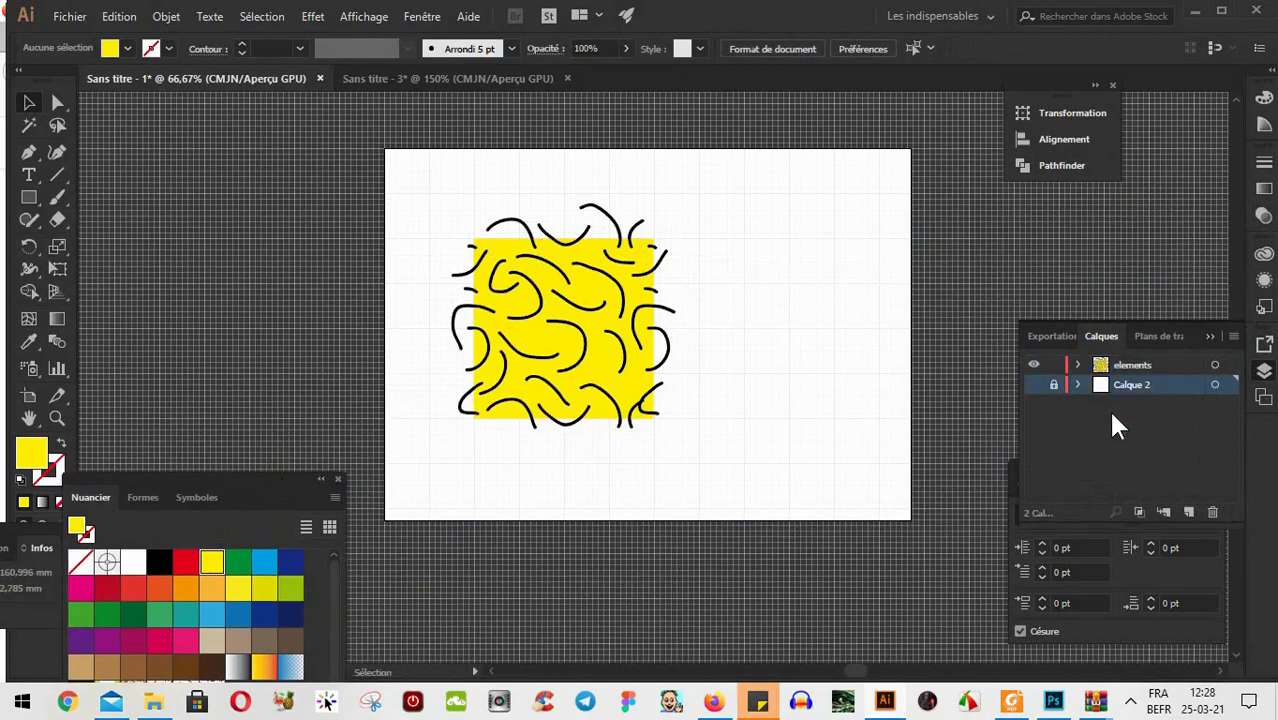
click(1034, 366)
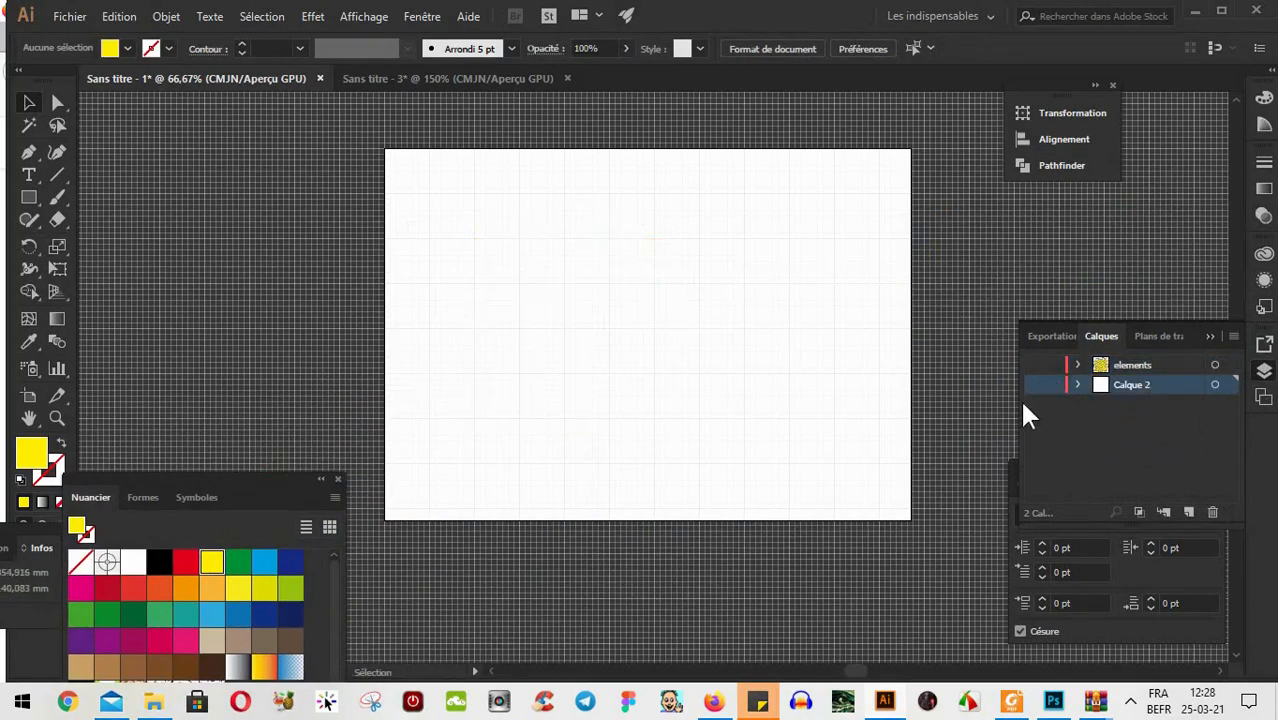
click(1034, 387)
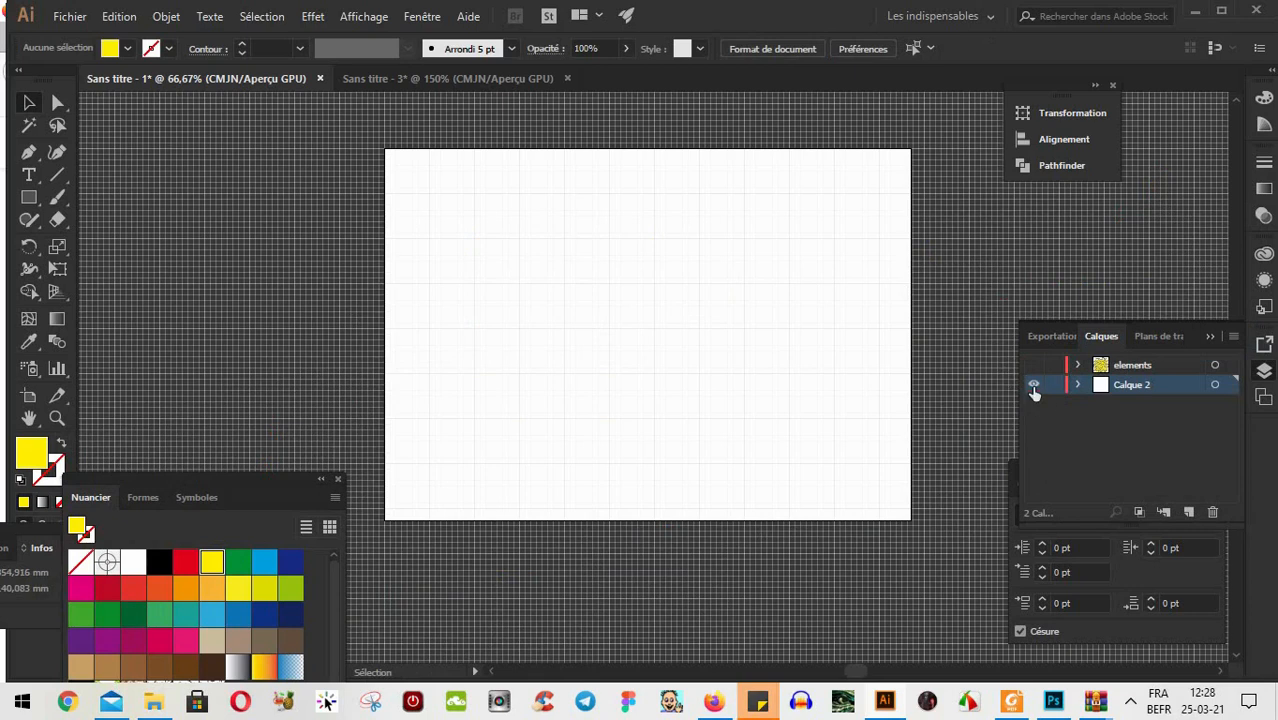
double_click(1134, 383)
text(ma z)
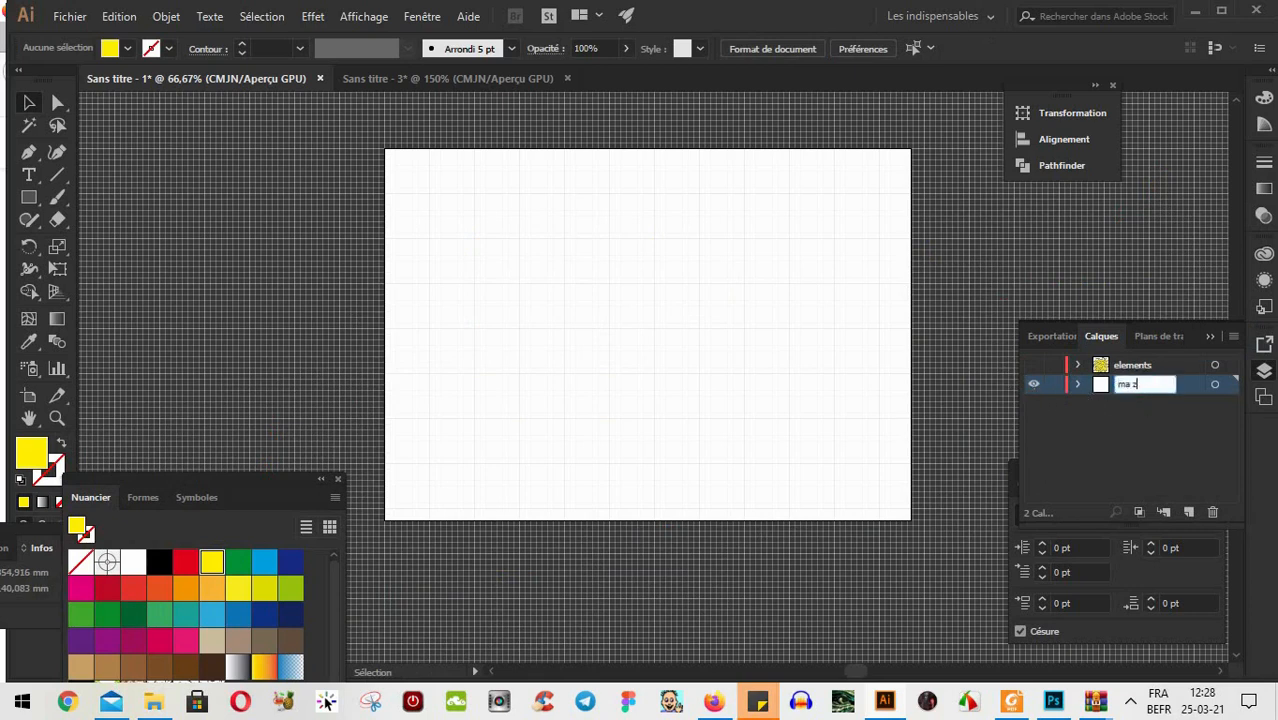
text(one)
key(Return)
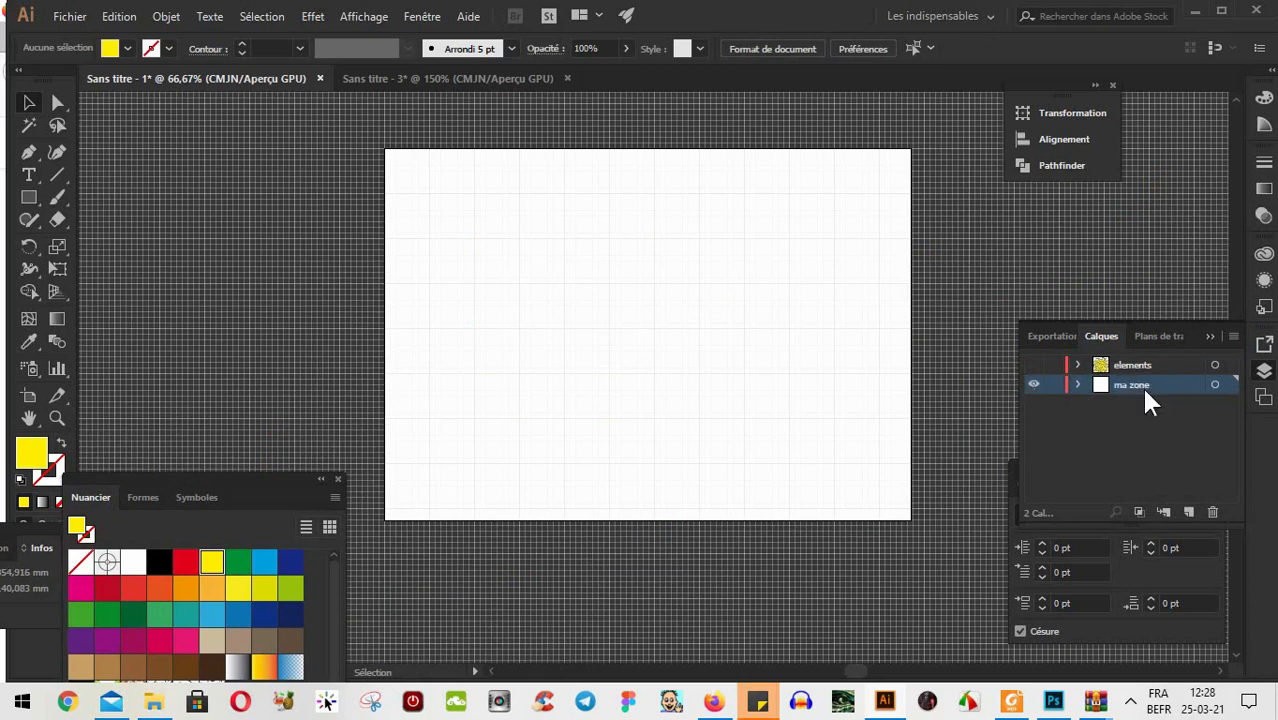
Select and copy the transparent square on the "ma zone" layer
click(1228, 389)
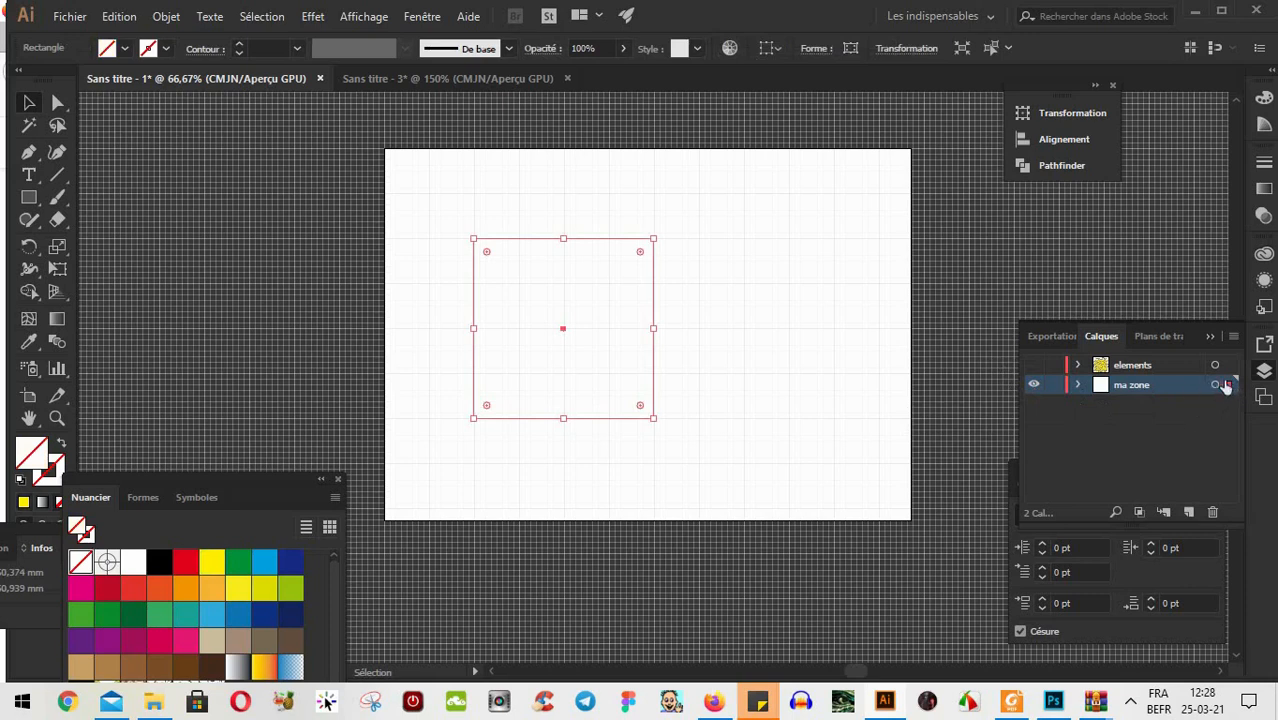
click(1190, 420)
click(700, 340)
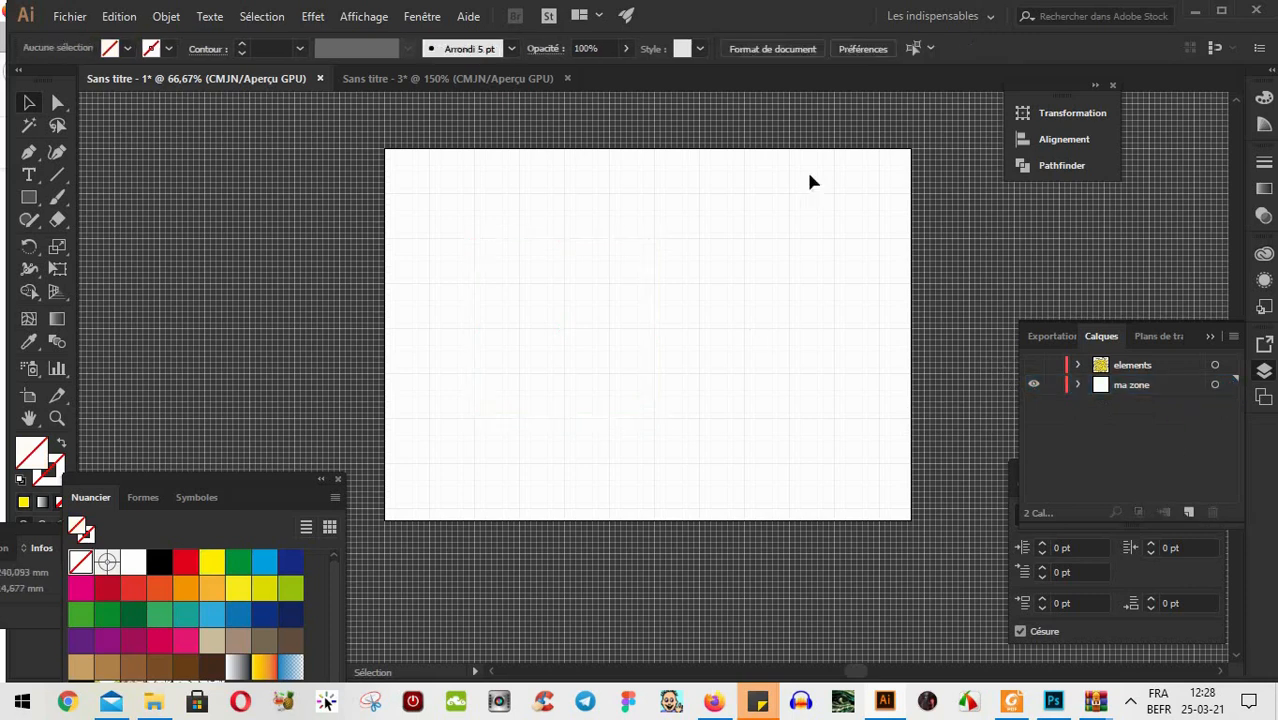
drag(808, 172, 405, 473)
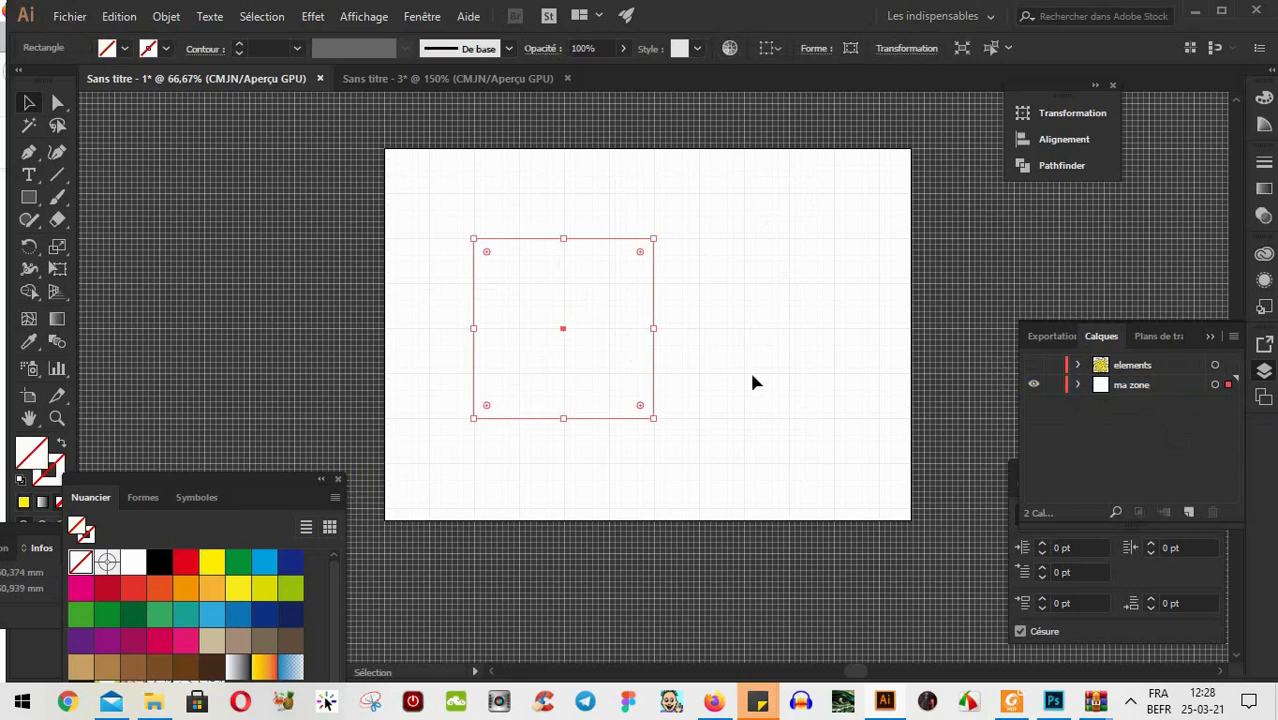
key(a)
key(v)
Hide "ma zone", show "elements", and paste the copied transparent square in place on the "elements" layer
click(1033, 385)
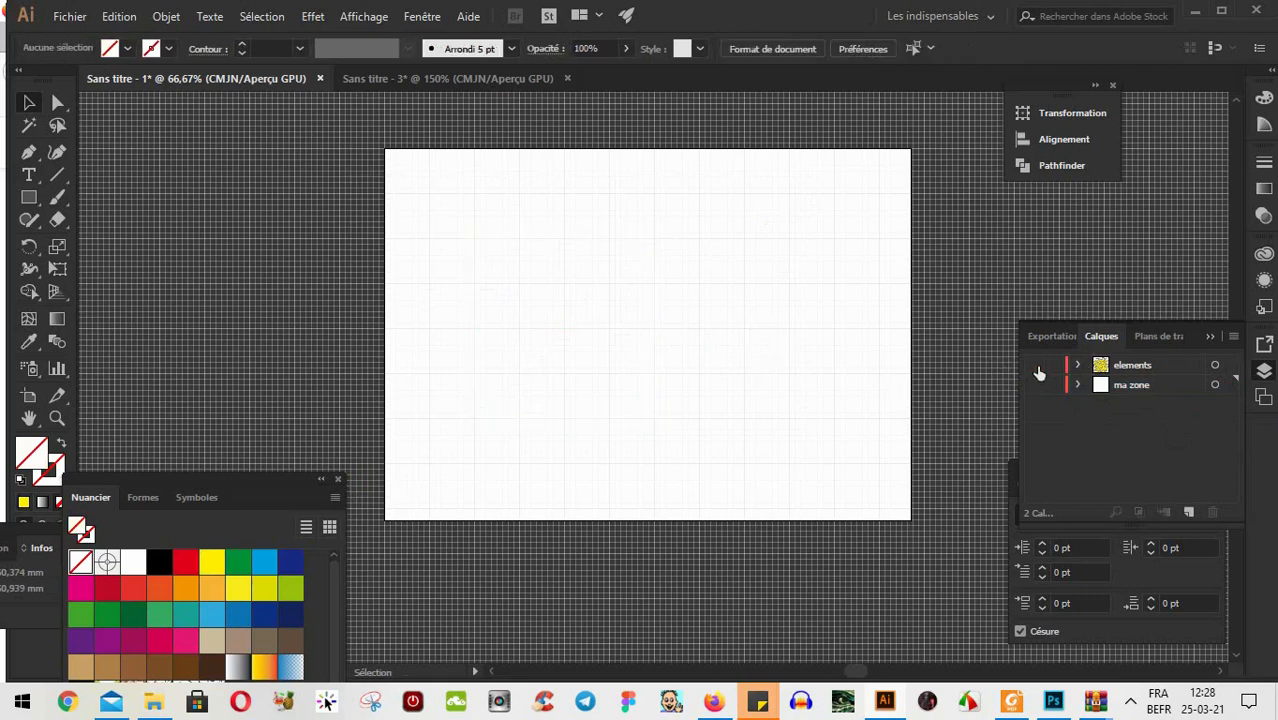
click(1034, 365)
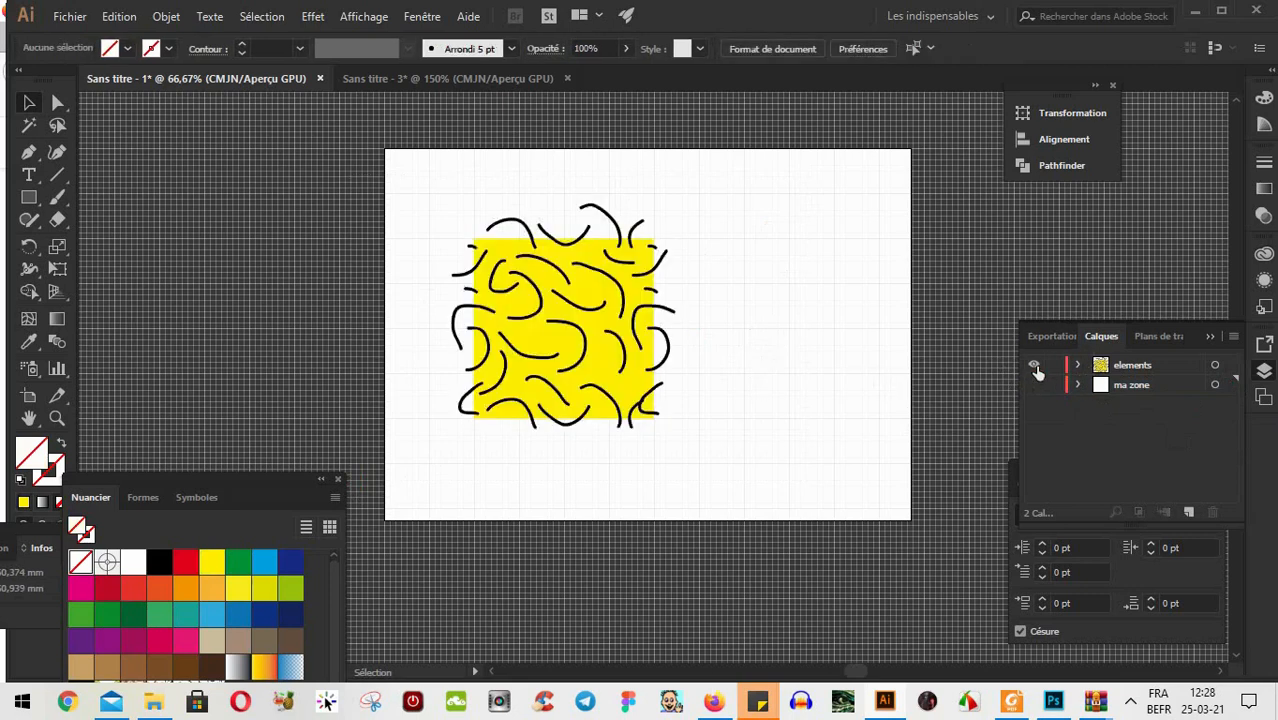
click(1159, 367)
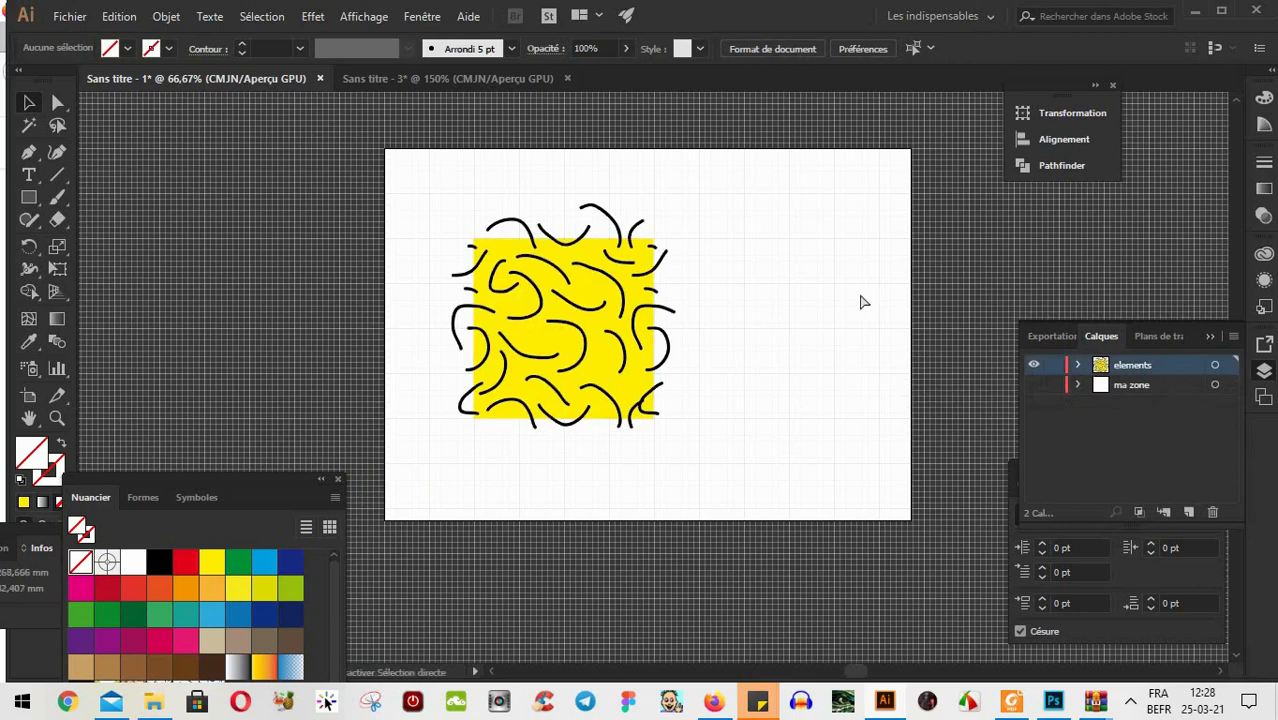
key(ctrl+a)
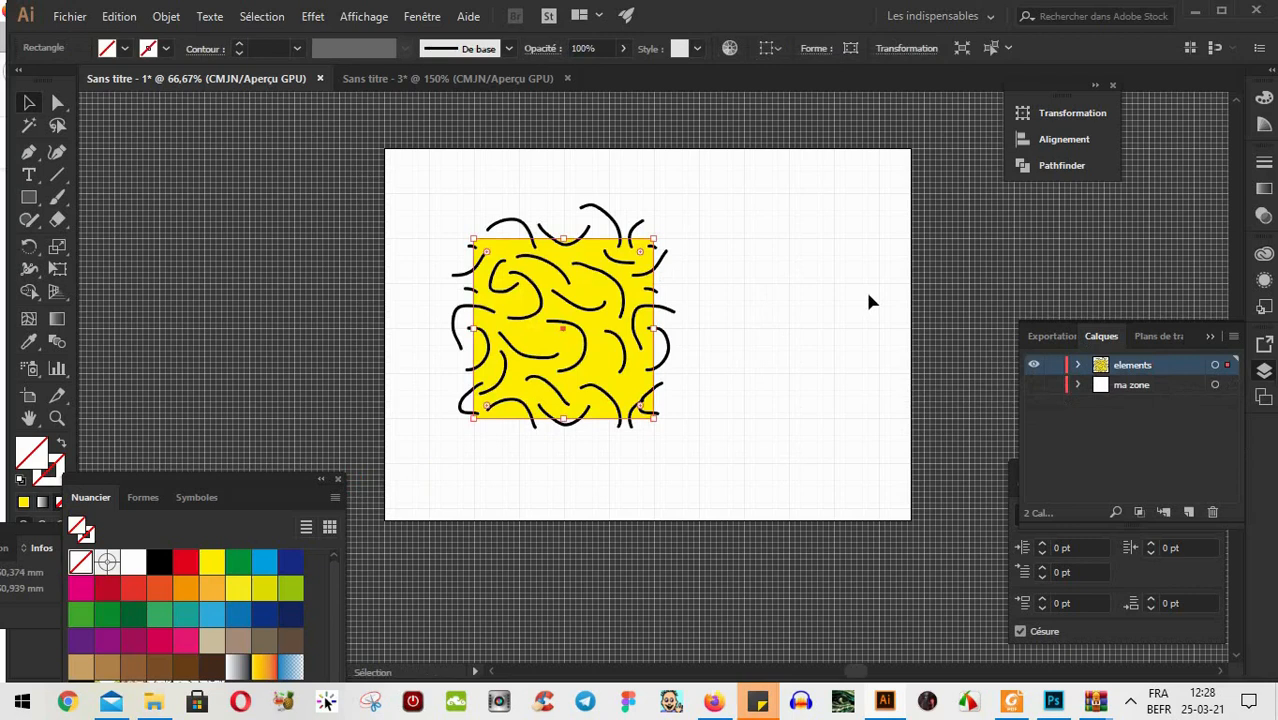
Send the pasted transparent square to the very back, behind the yellow square, and deselect it
right_click(656, 284)
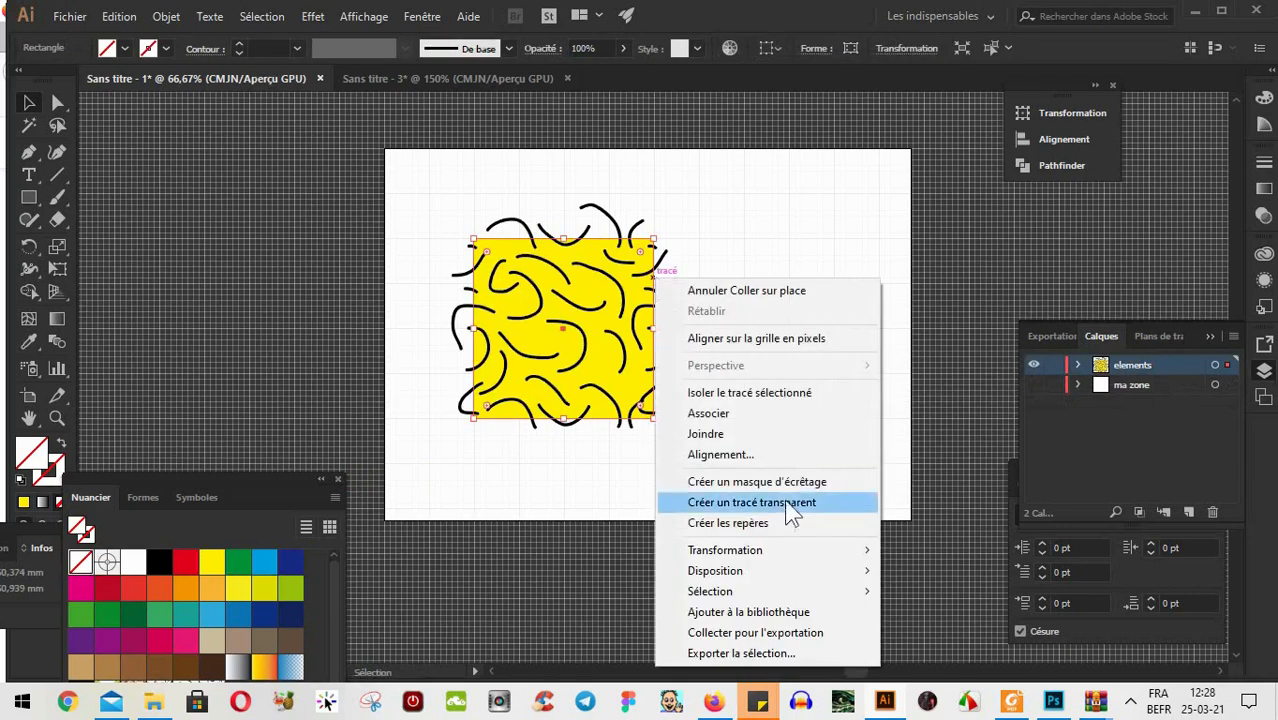
mouse_move(801, 578)
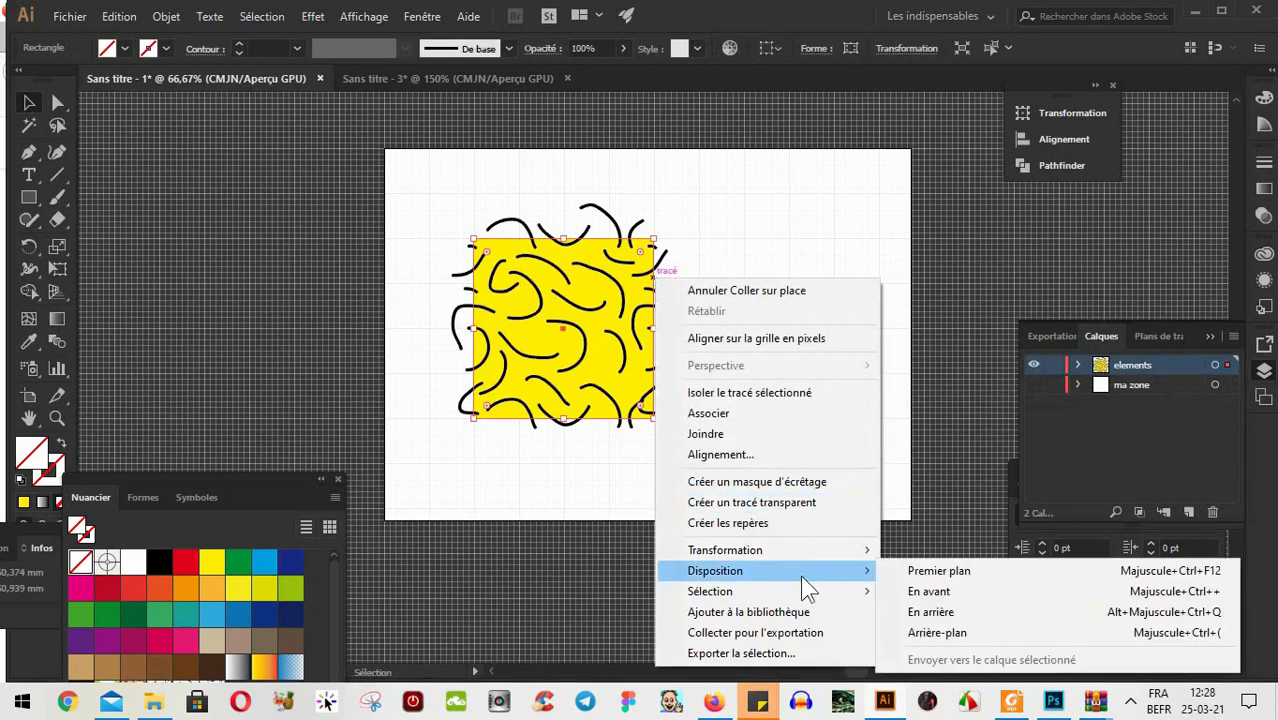
click(922, 633)
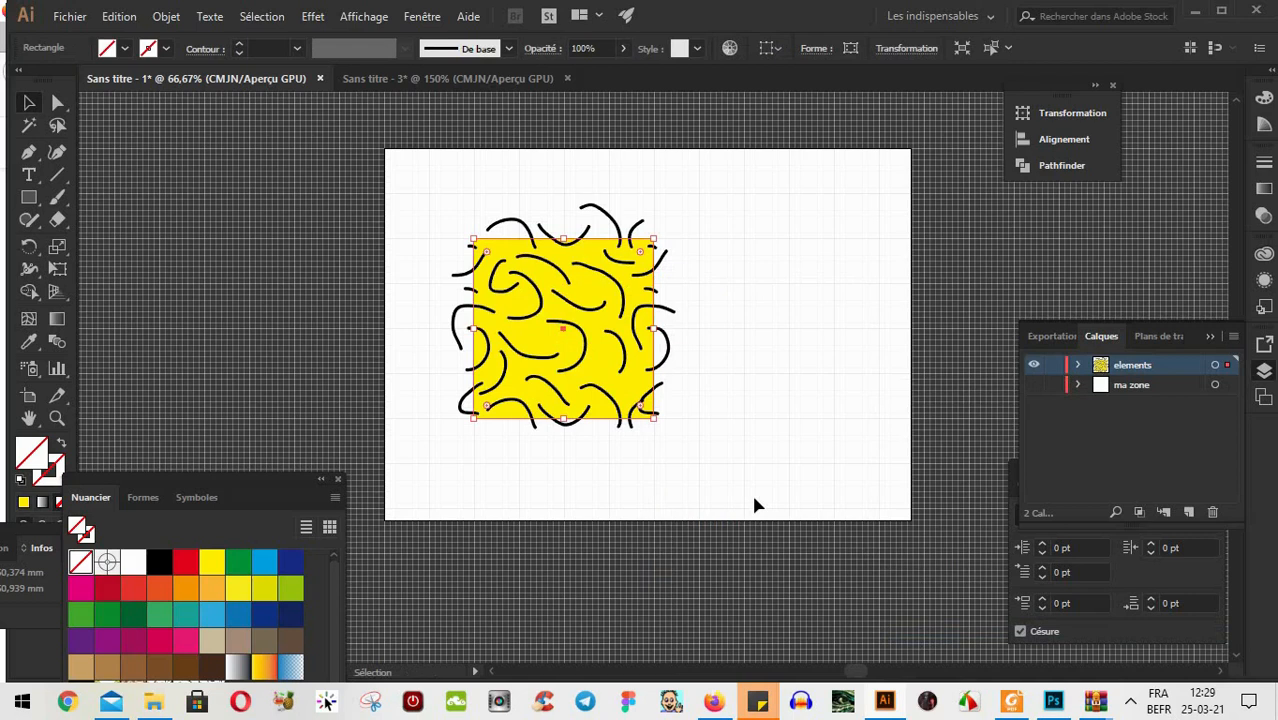
click(713, 220)
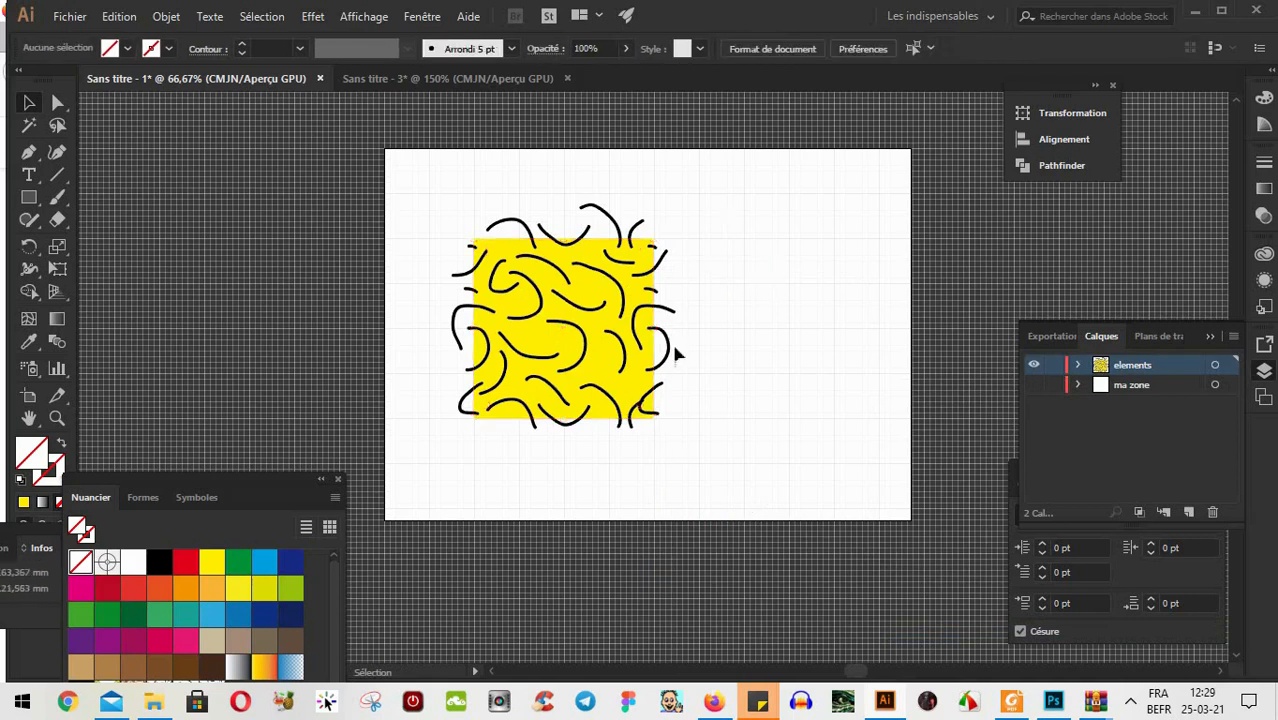
Move the yellow square aside to check the transparent square behind the strokes, and undo the move
drag(761, 174, 396, 479)
click(762, 352)
drag(630, 290, 508, 287)
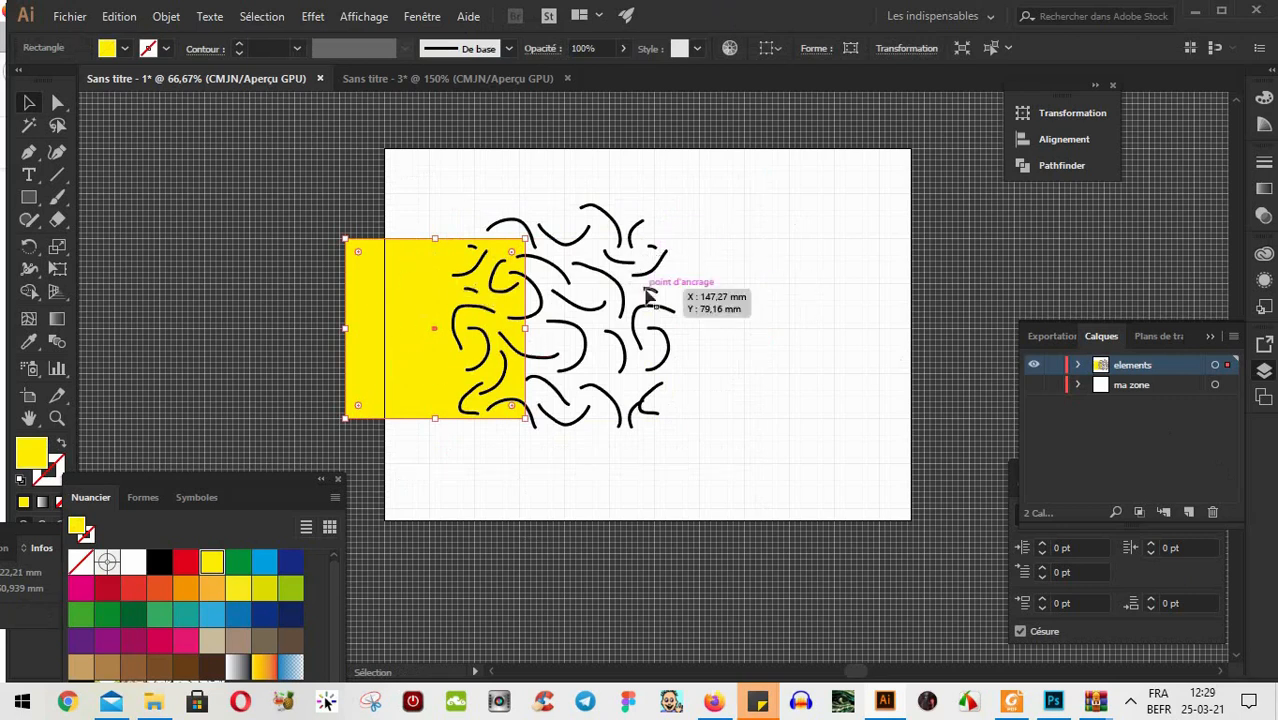
click(608, 342)
click(727, 265)
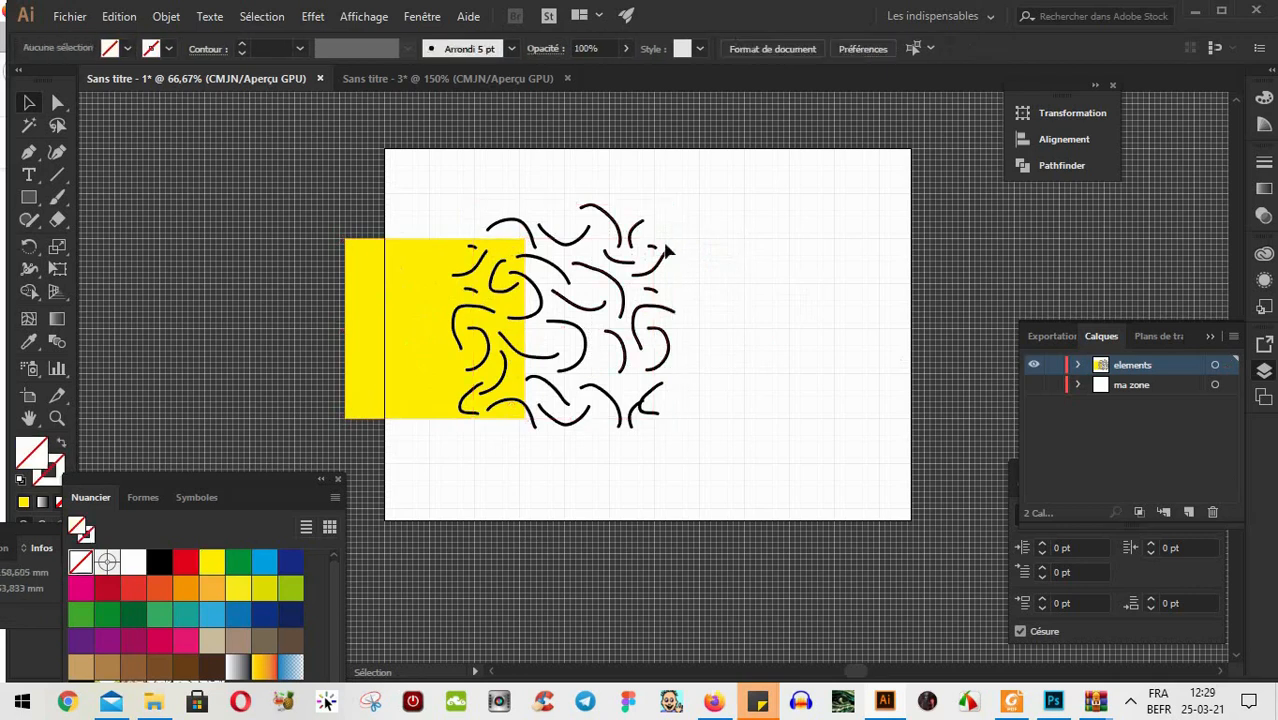
click(652, 240)
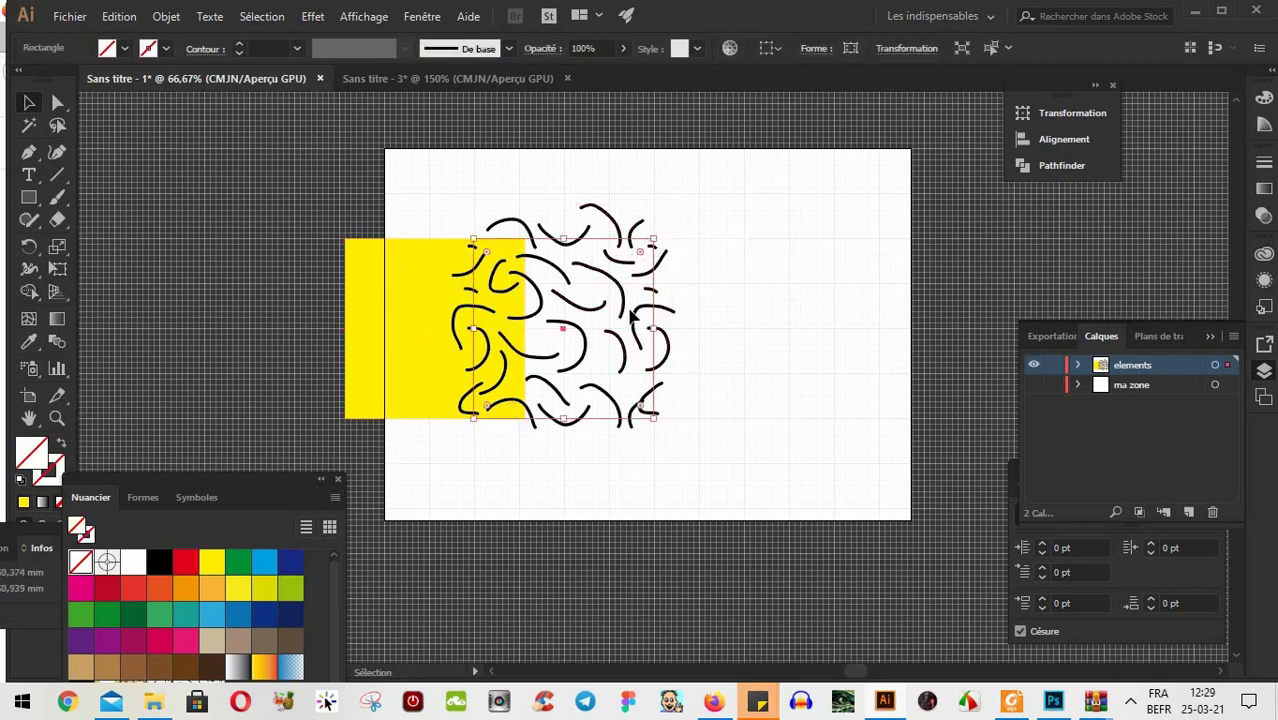
drag(628, 313, 630, 312)
click(779, 220)
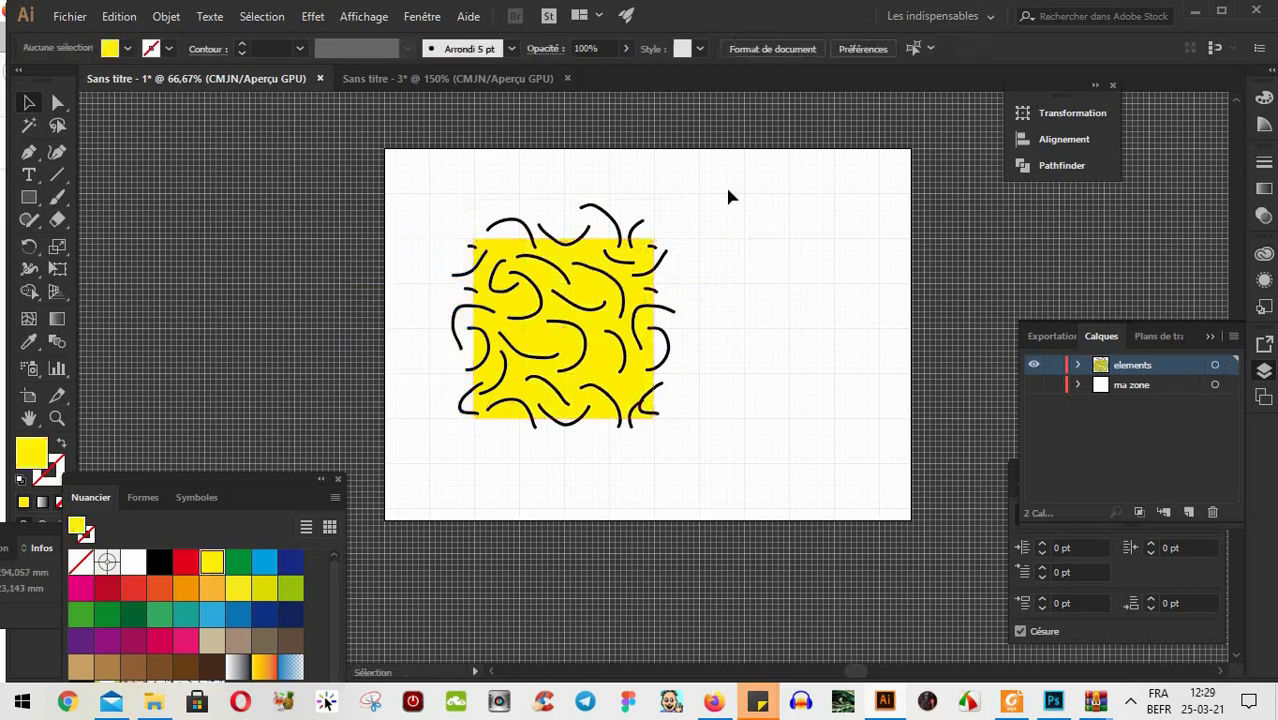
Save the yellow square, the brush strokes and the transparent square together as a new pattern swatch
drag(767, 168, 440, 463)
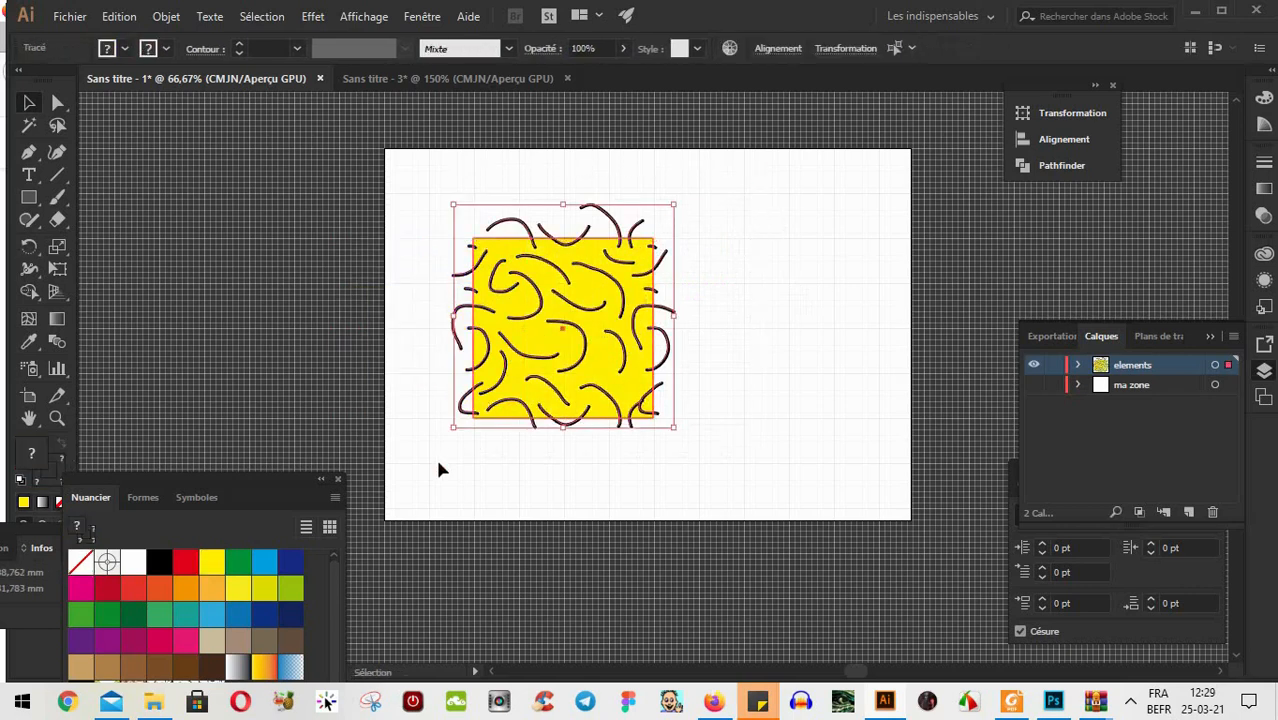
drag(218, 476, 247, 388)
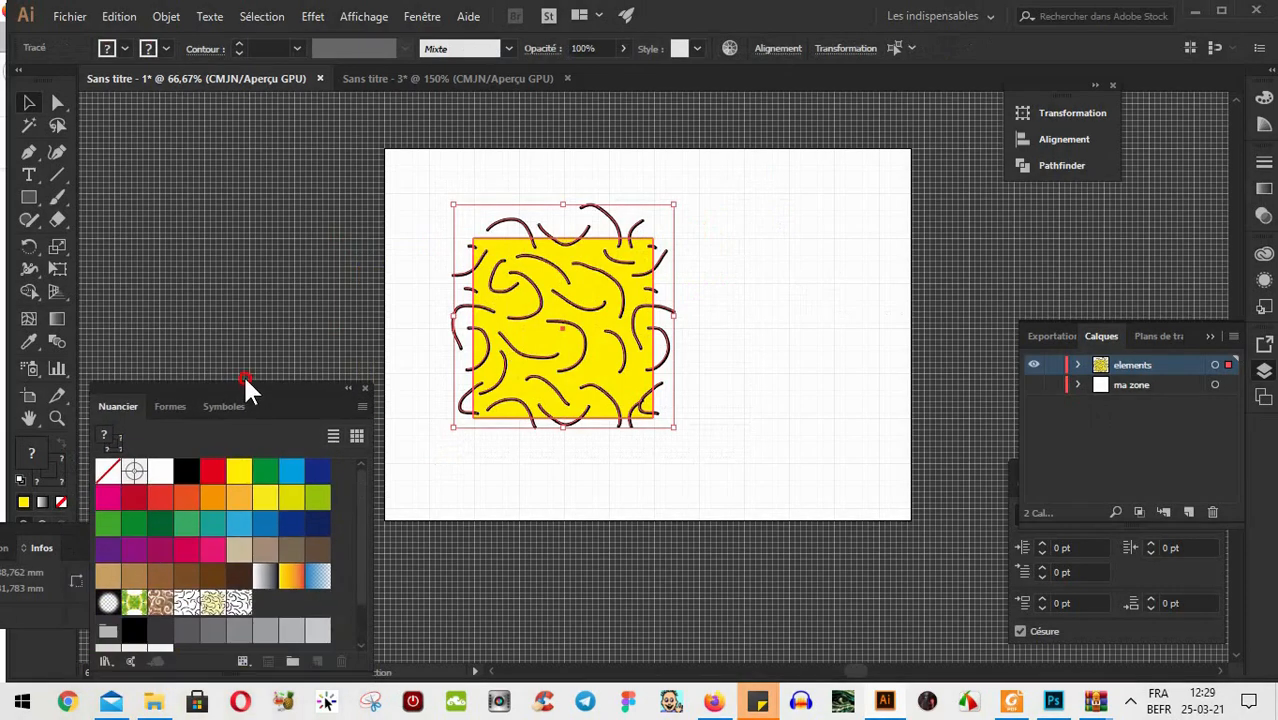
drag(555, 318, 267, 598)
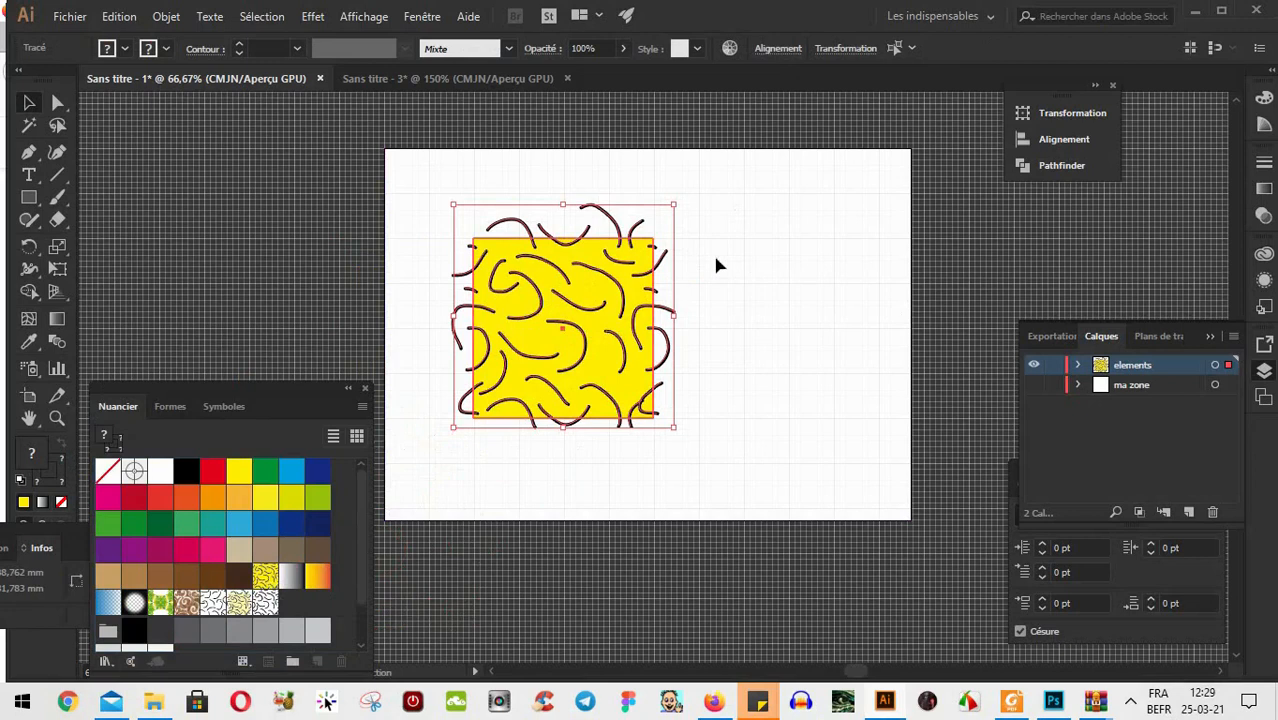
Hide the "elements" layer and draw a rectangle covering the whole artboard on a new layer
click(1032, 366)
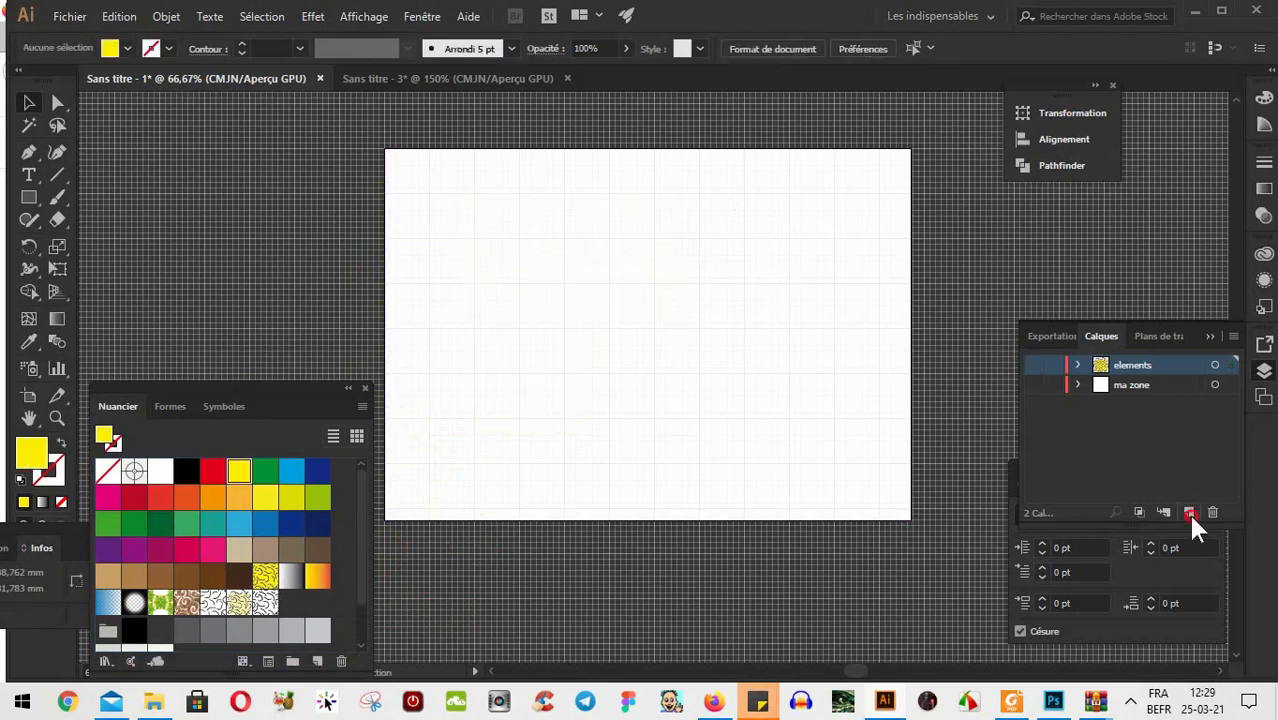
click(1187, 511)
click(29, 197)
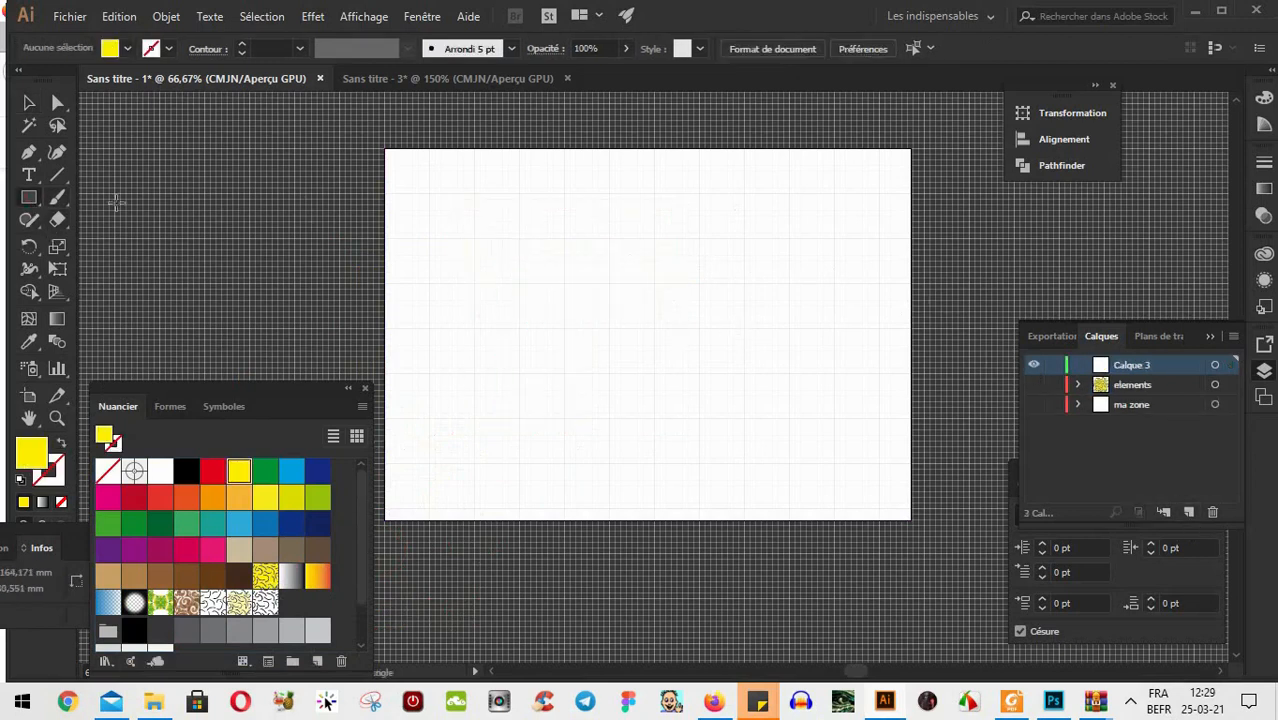
drag(385, 149, 910, 519)
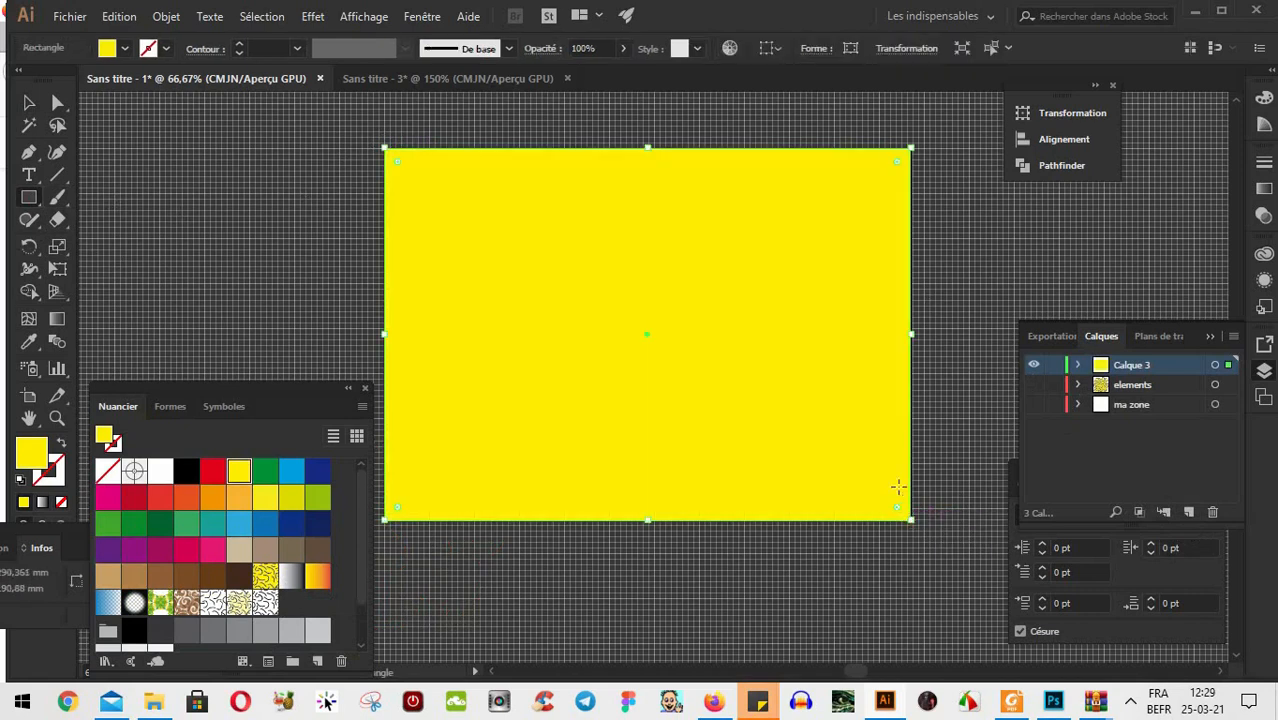
Fill the artboard-sized rectangle with the new yellow brush-stroke pattern swatch and deselect it
click(265, 576)
key(v)
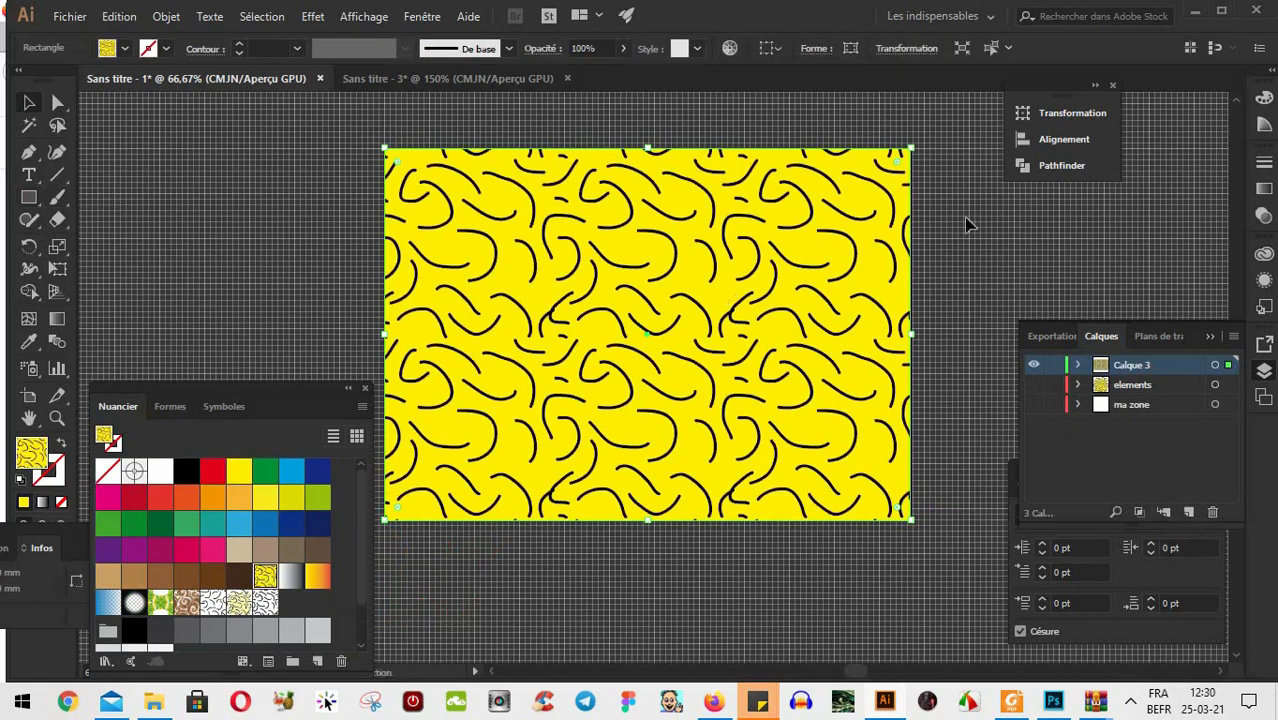
click(968, 224)
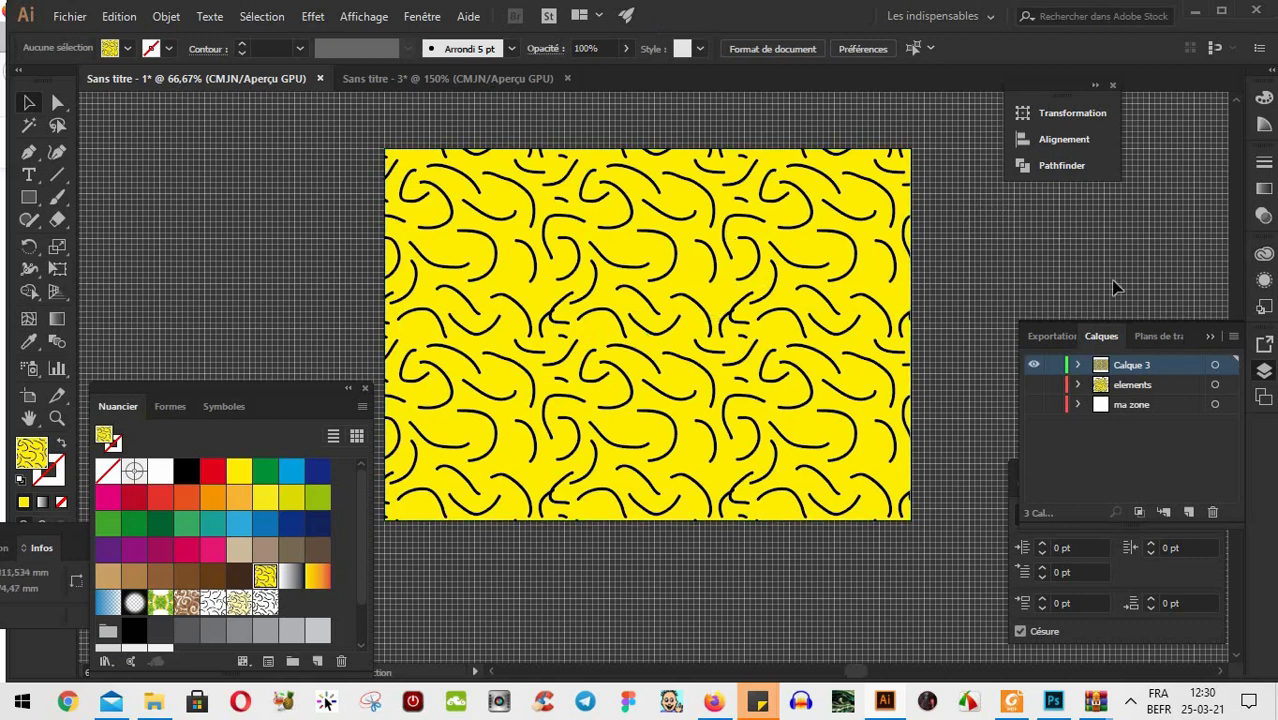
Delete the test layer with its pattern-filled rectangle and show the "elements" layer again
click(1211, 513)
click(738, 375)
click(1034, 365)
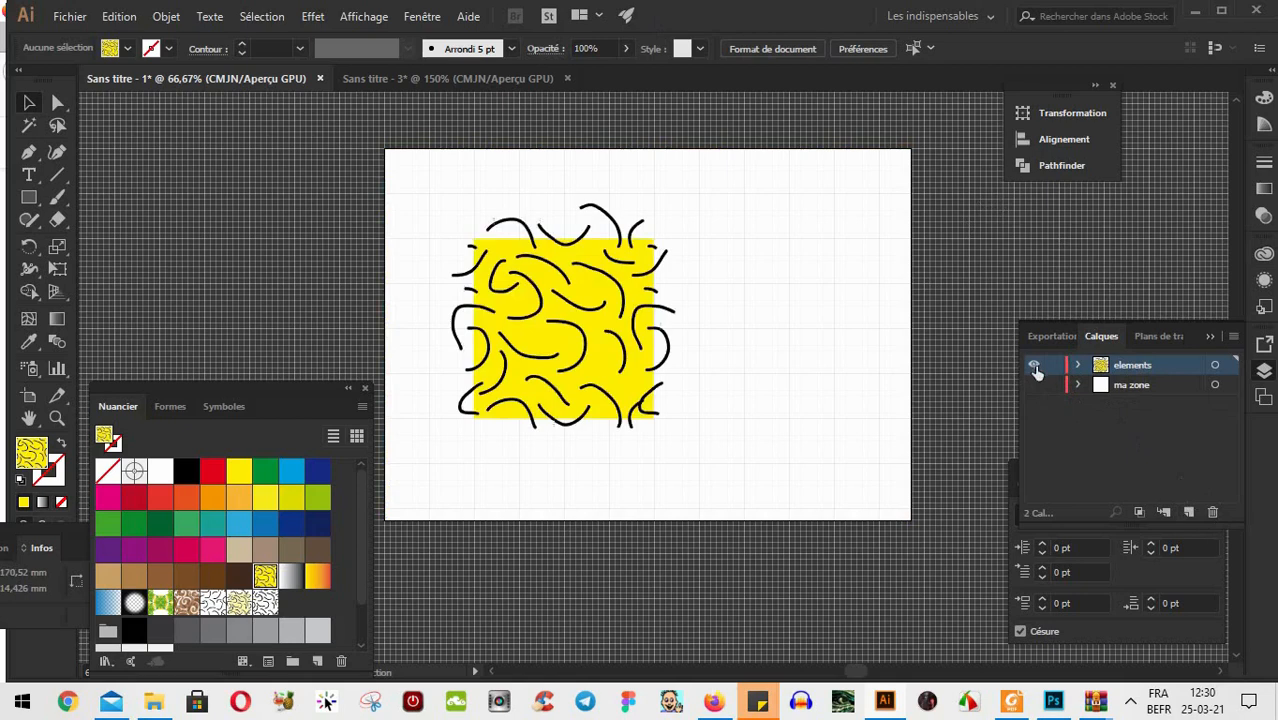
Colour the long stroke in the square's upper-right area blue and the curved stroke in its upper-left area pink
key(ctrl+1)
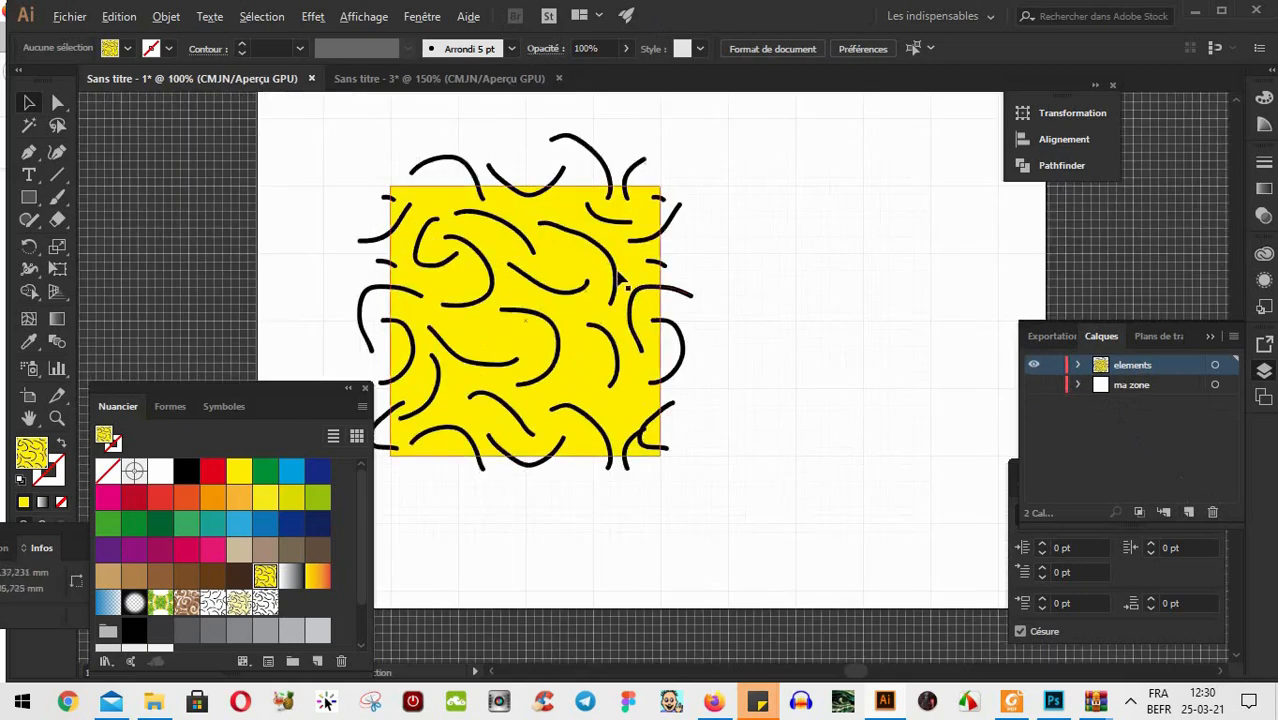
click(614, 262)
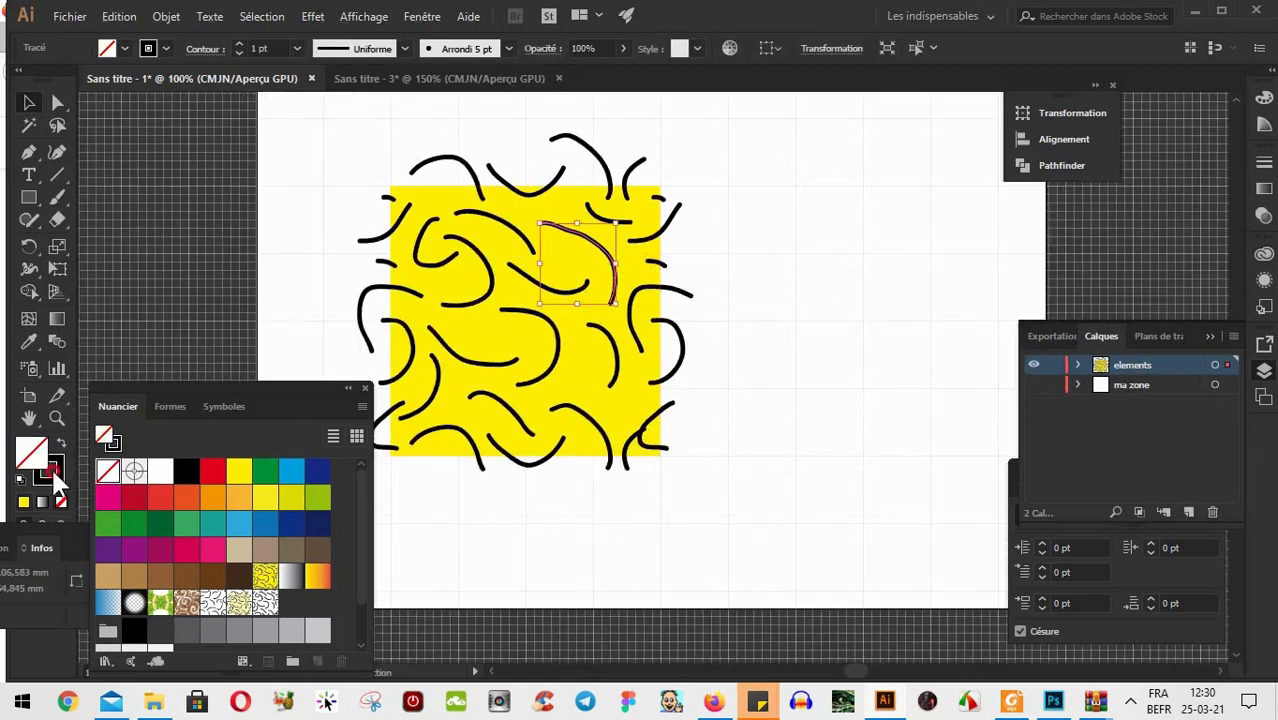
click(51, 466)
click(265, 523)
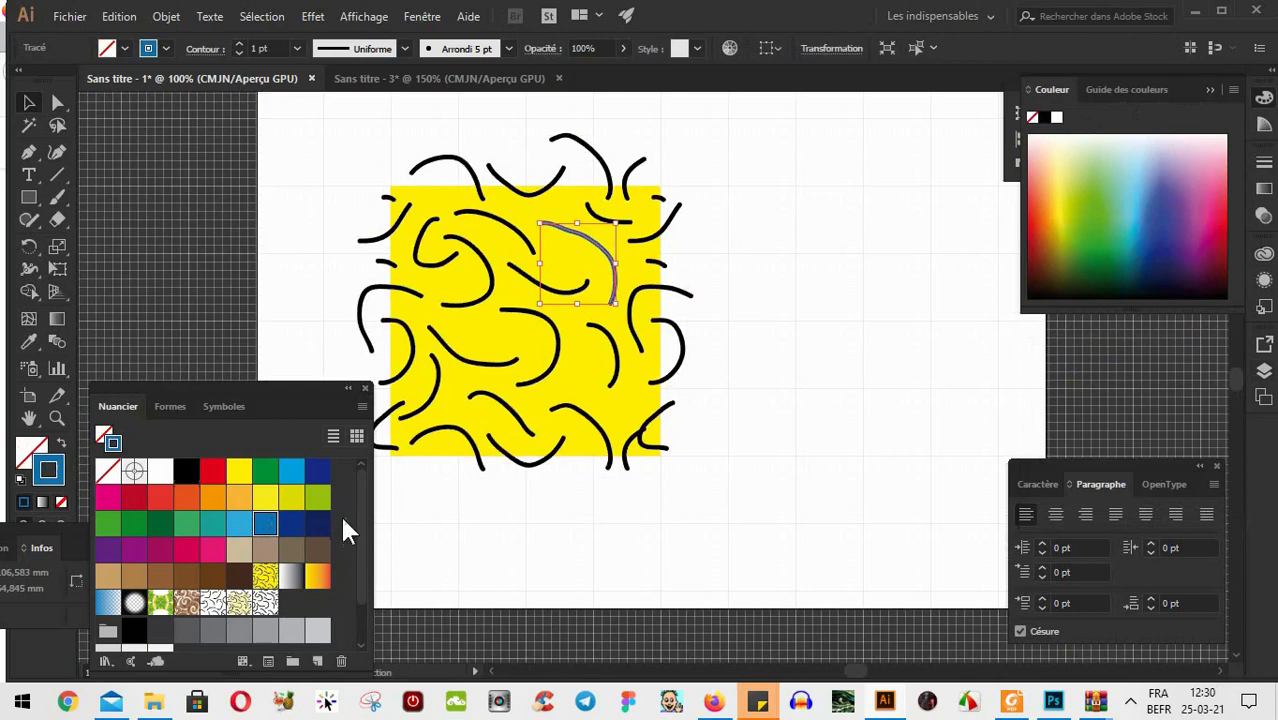
click(488, 272)
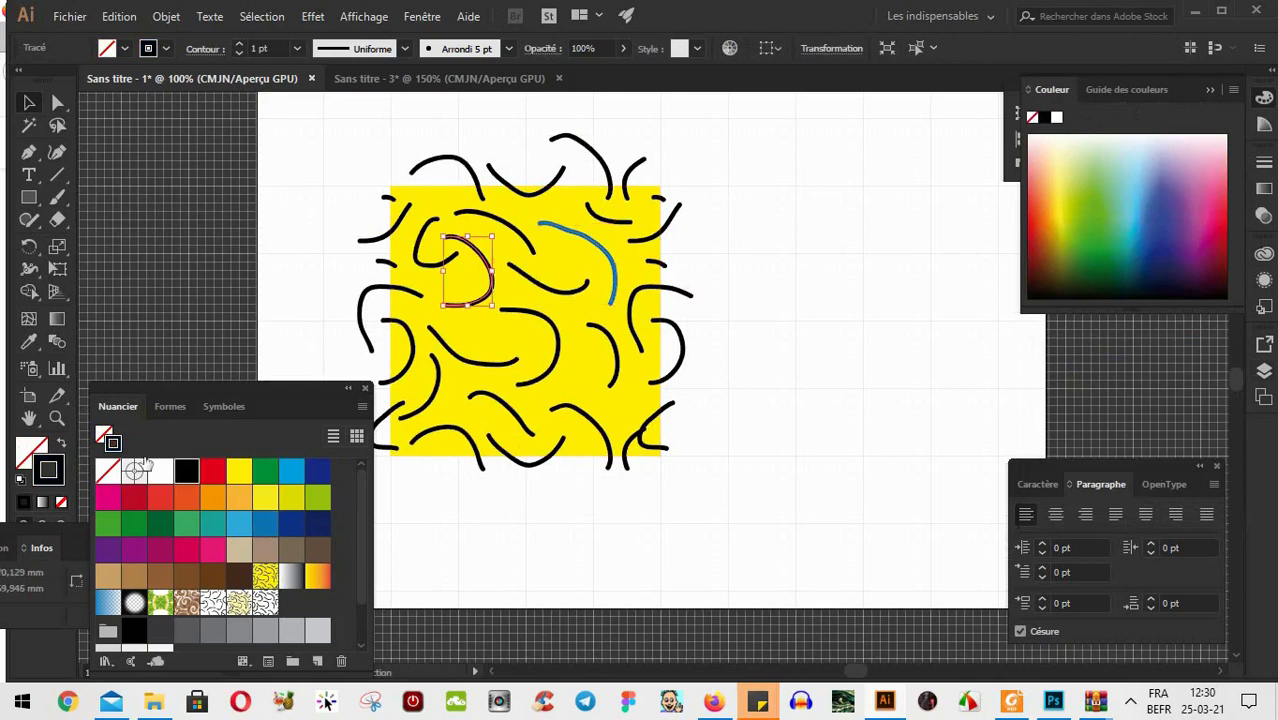
click(212, 549)
Colour the hook-shaped stroke at the square's centre dark green and the curved stroke left of it light blue
click(521, 349)
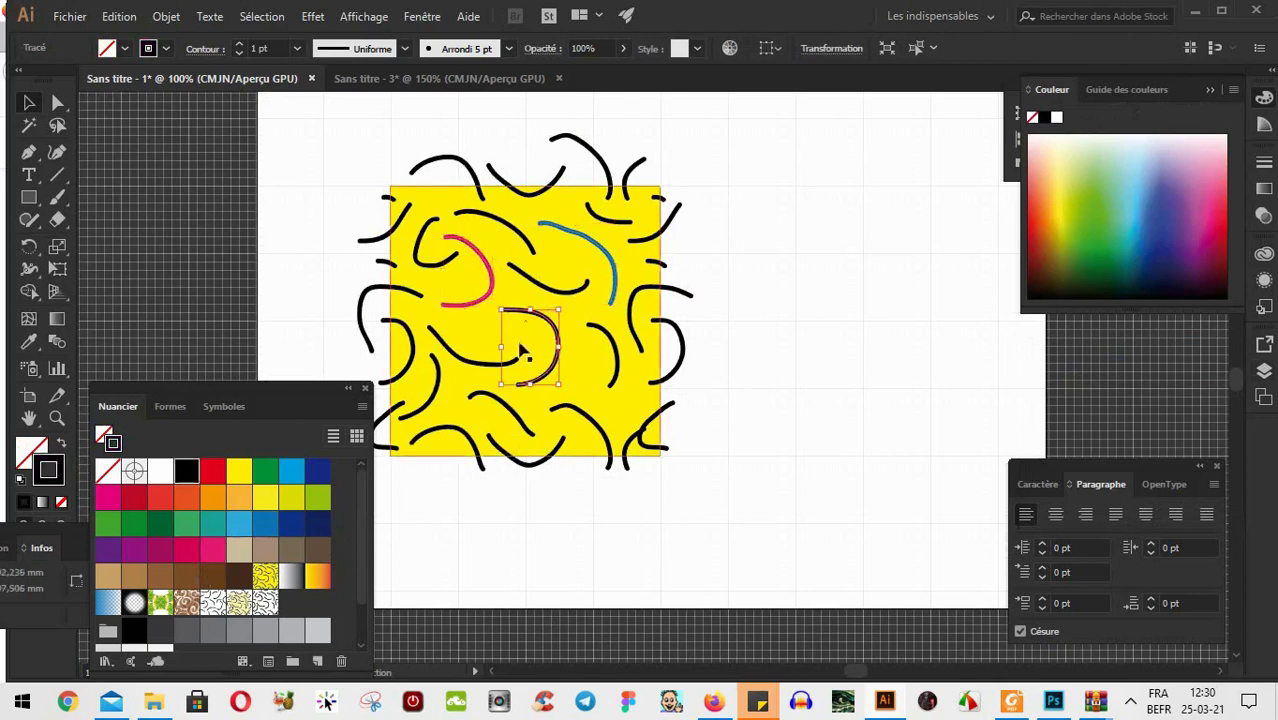
click(160, 523)
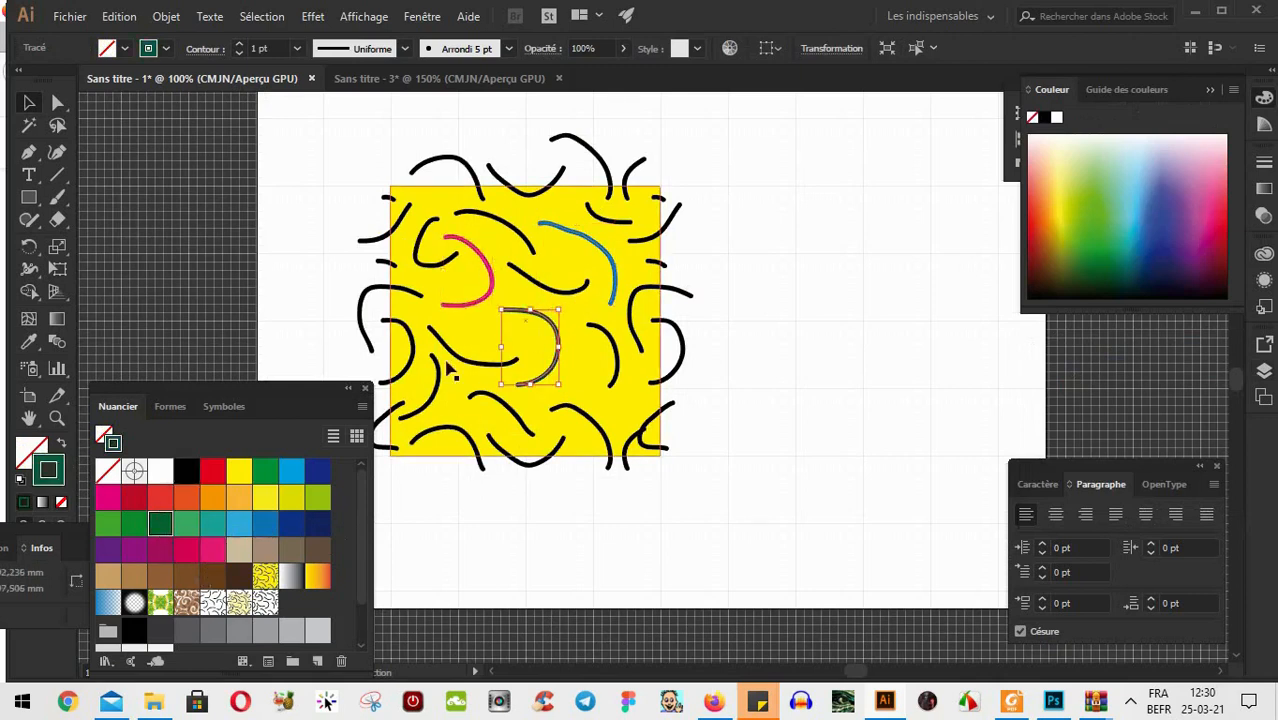
click(452, 362)
click(295, 470)
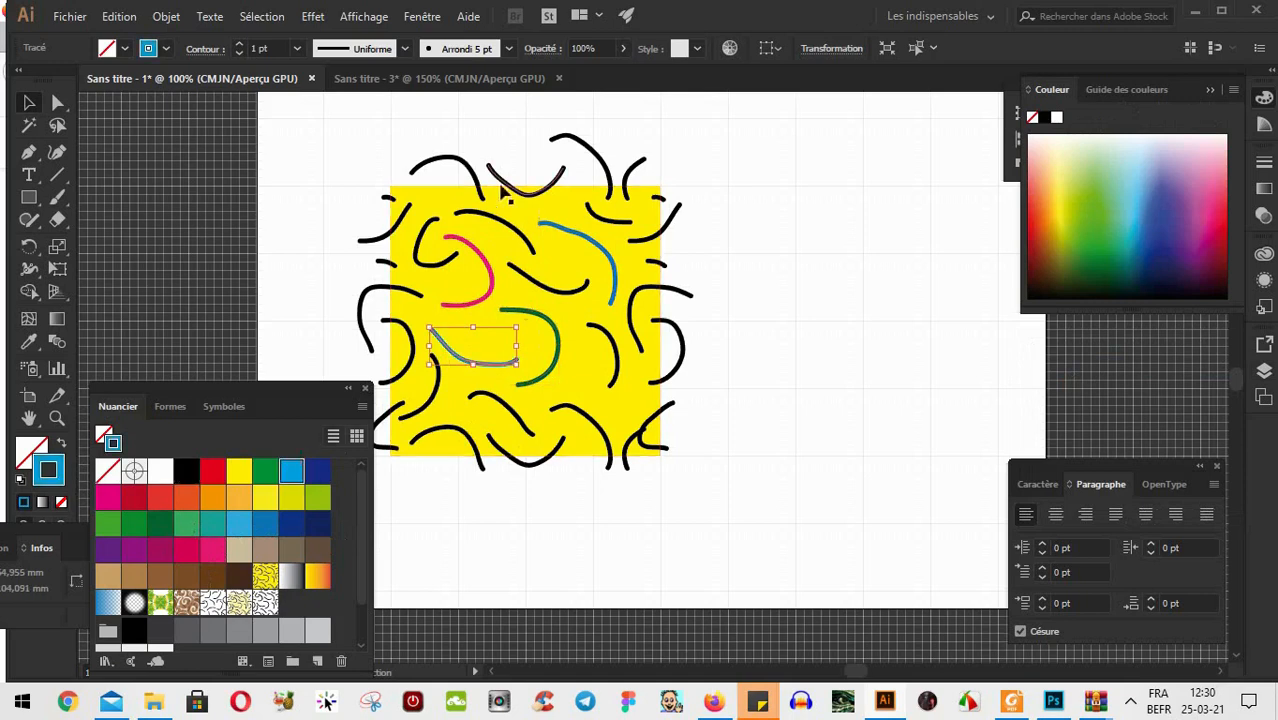
Try yellow and red on the stroke above the pink one, settle on green, and deselect it
click(472, 212)
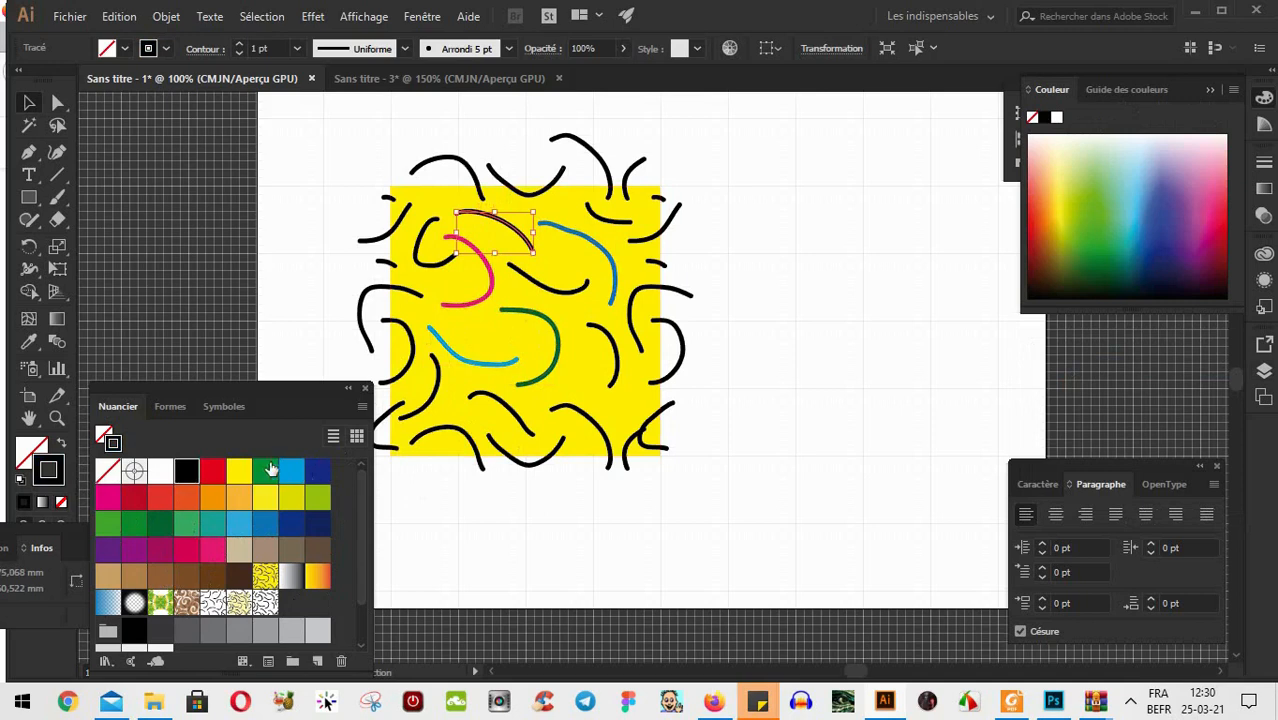
click(240, 470)
click(210, 474)
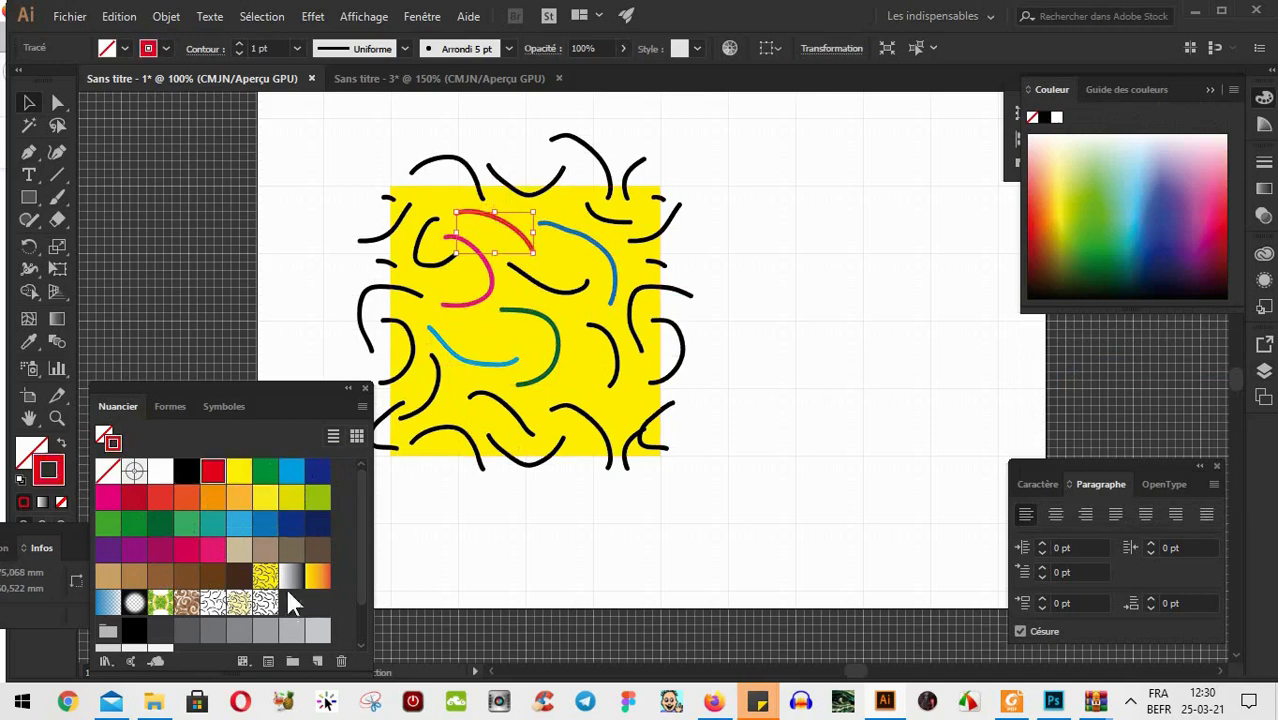
click(265, 470)
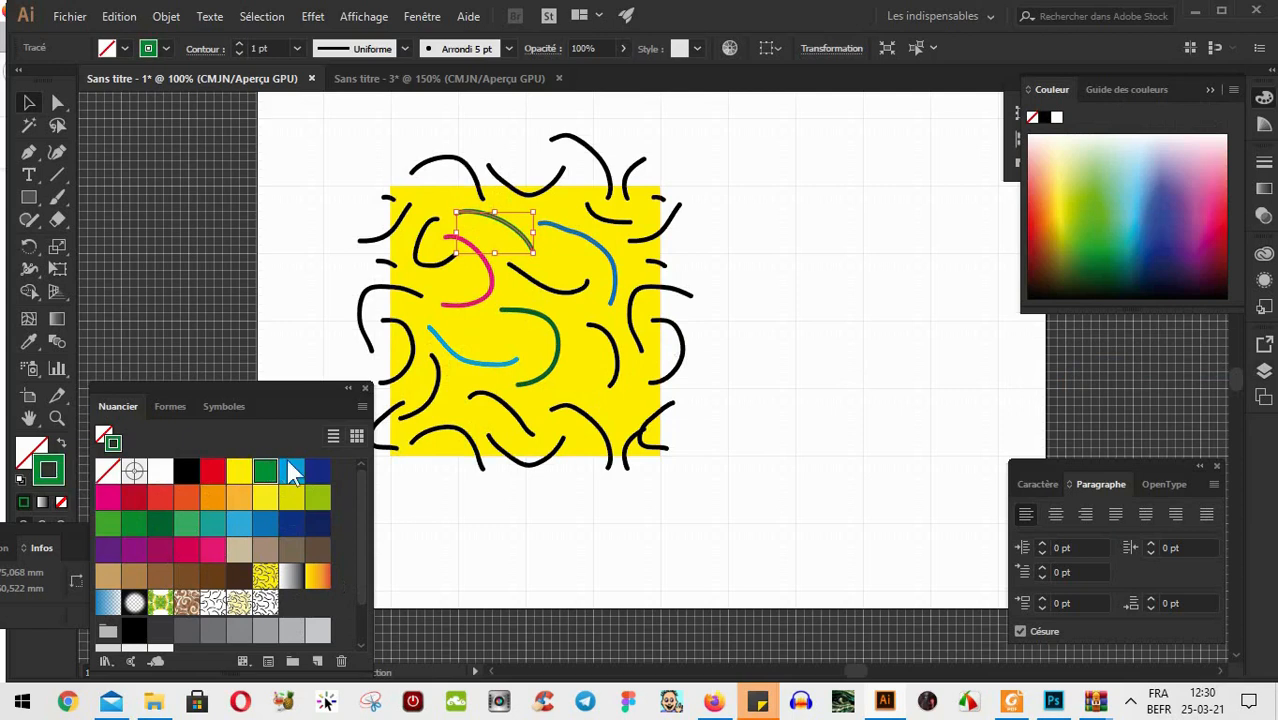
click(740, 386)
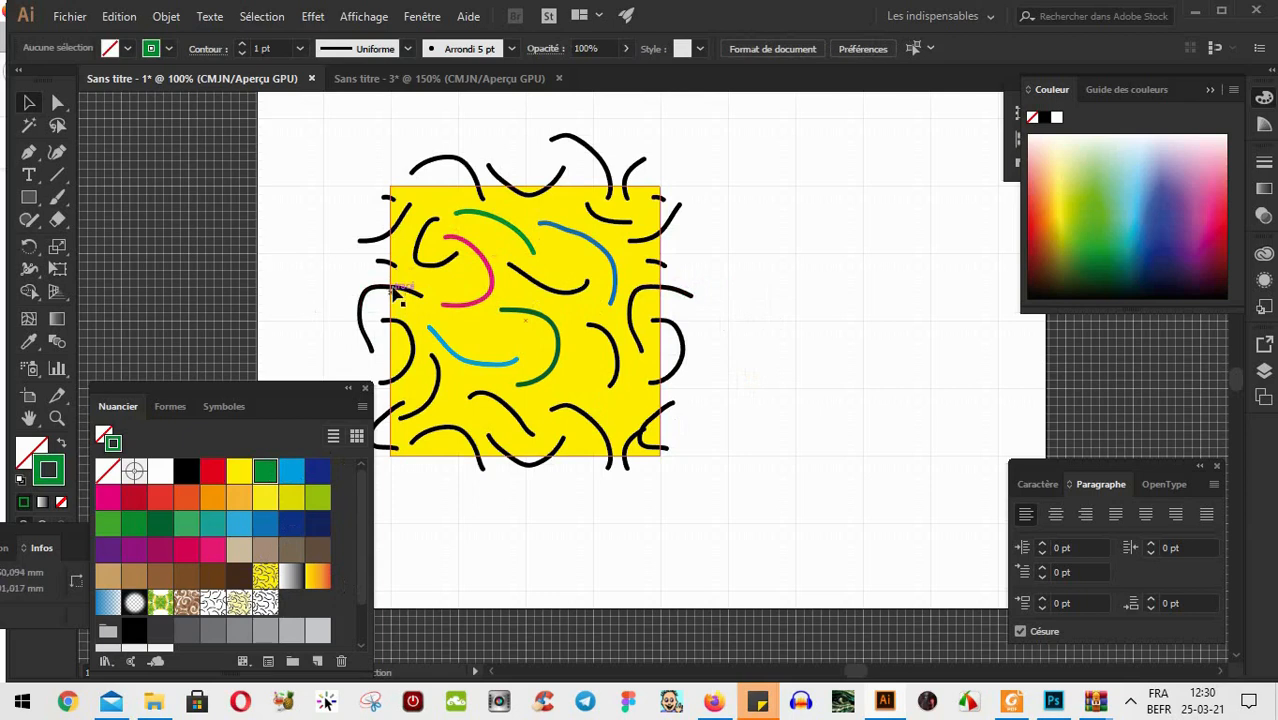
Colour the matching pair of hook-shaped strokes crossing the middle of the square's left and right edges brown
scroll(397, 297, up, 5)
scroll(379, 311, down, 4)
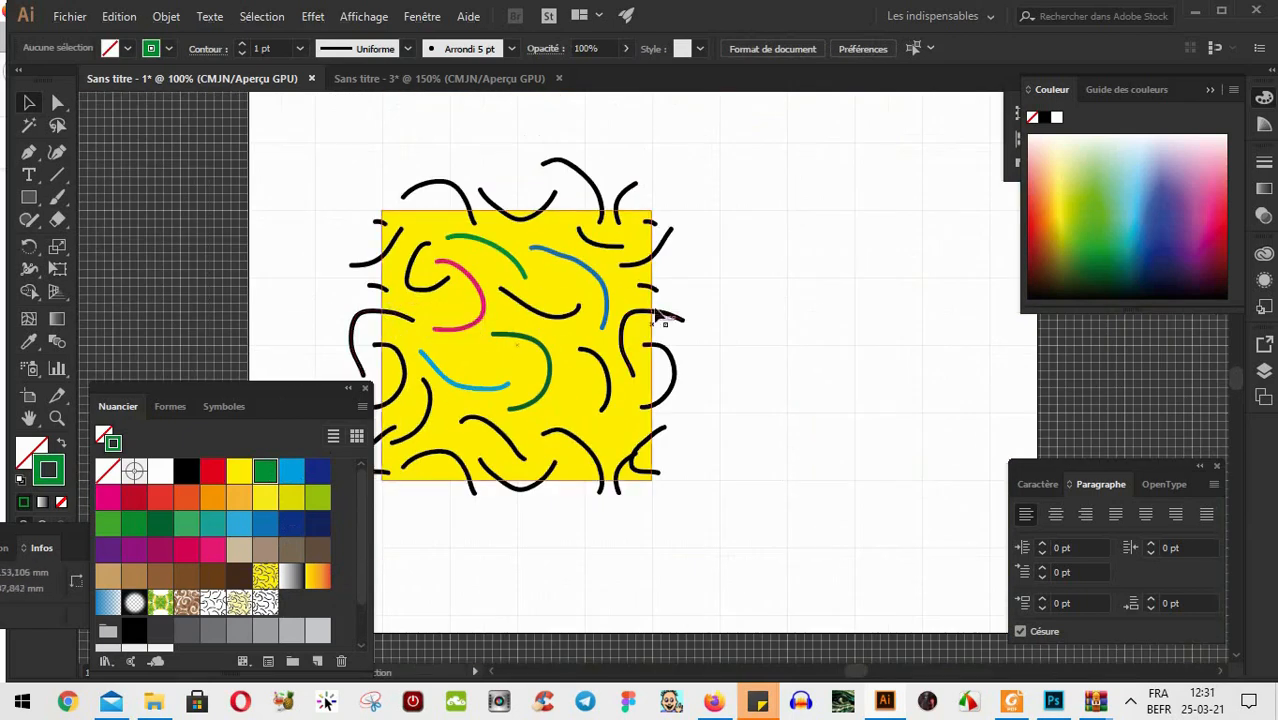
click(409, 318)
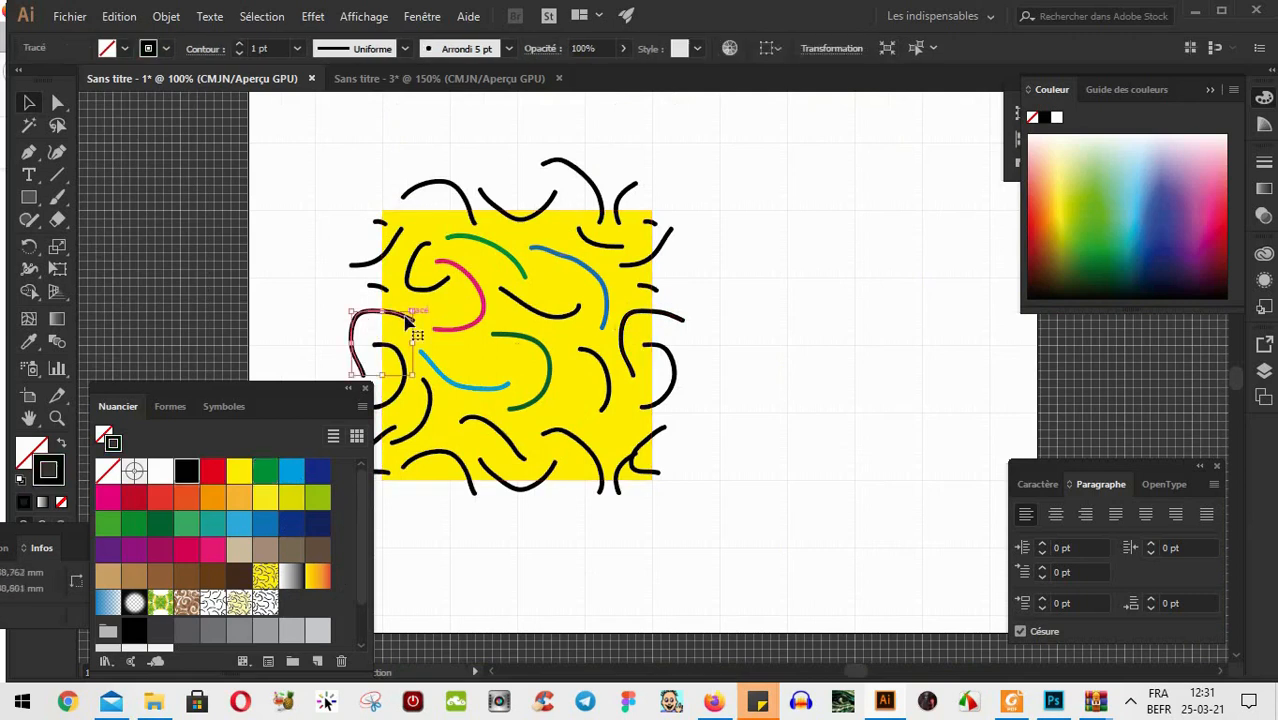
shift+click(677, 321)
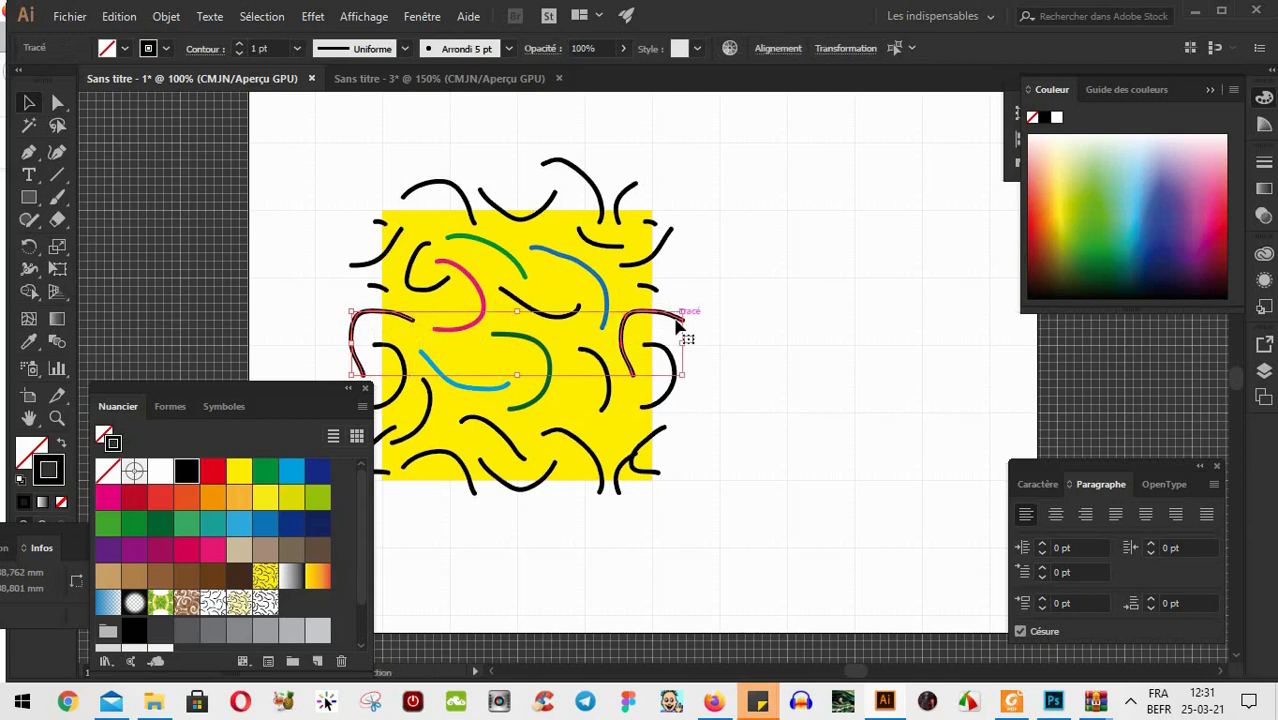
drag(664, 402, 773, 366)
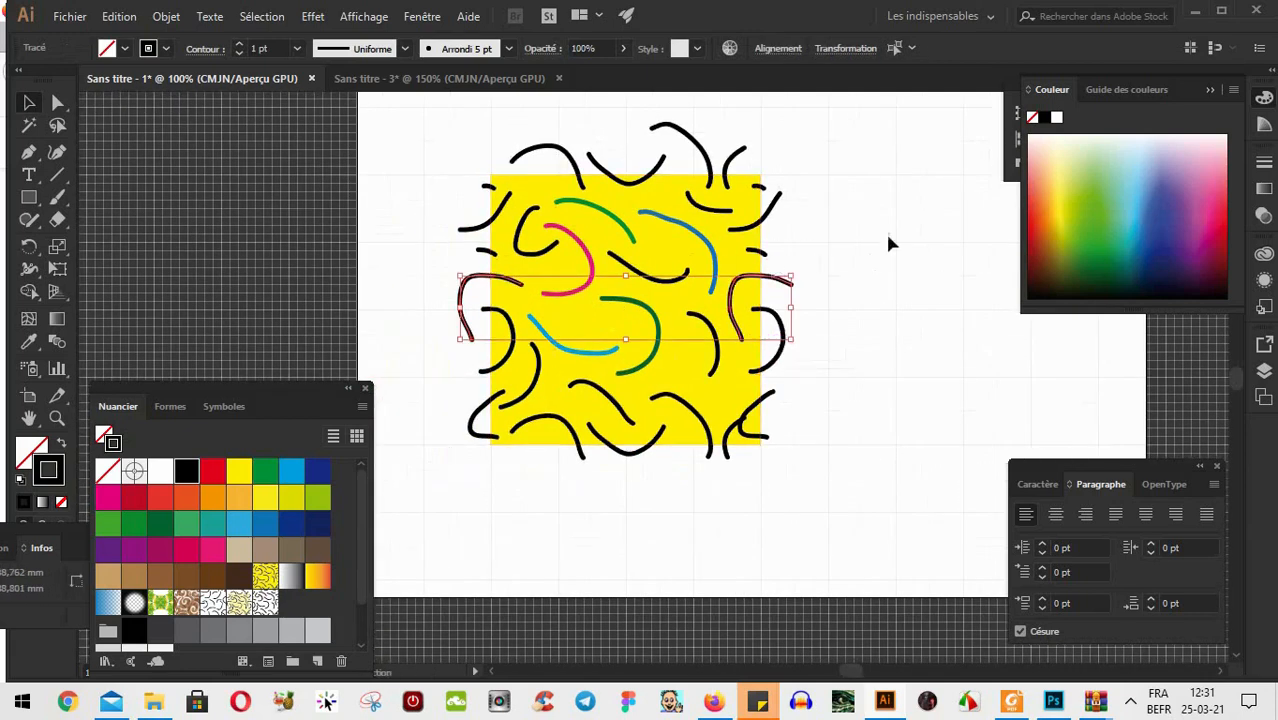
click(221, 582)
click(847, 324)
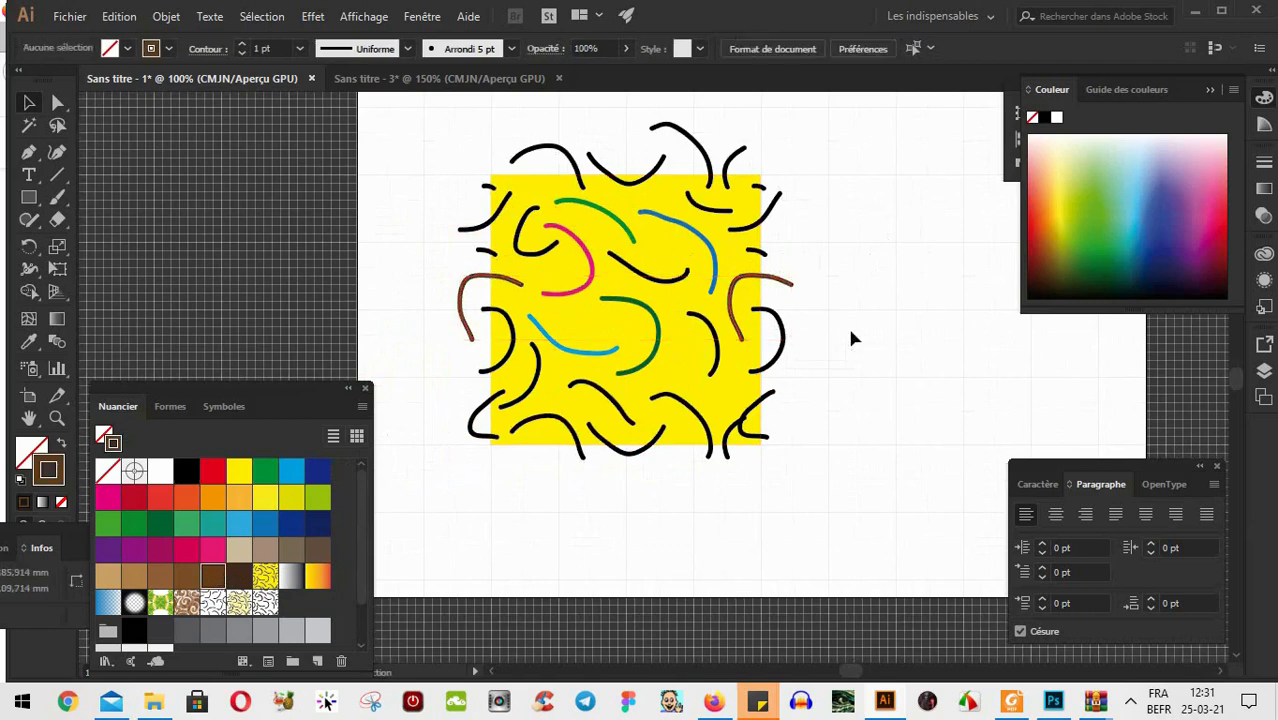
Colour the matching pair of strokes at the square's lower-left and lower-right corners teal (C=80 M=10 J=45 N=0)
click(770, 280)
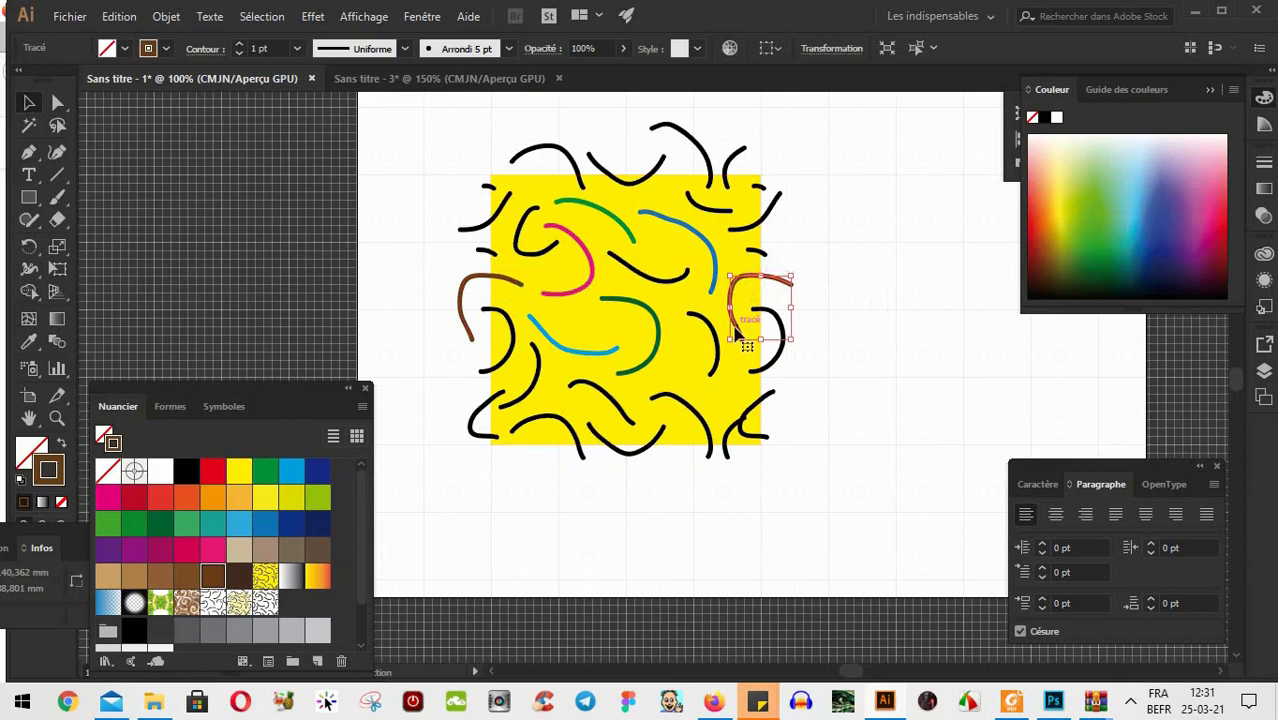
click(849, 294)
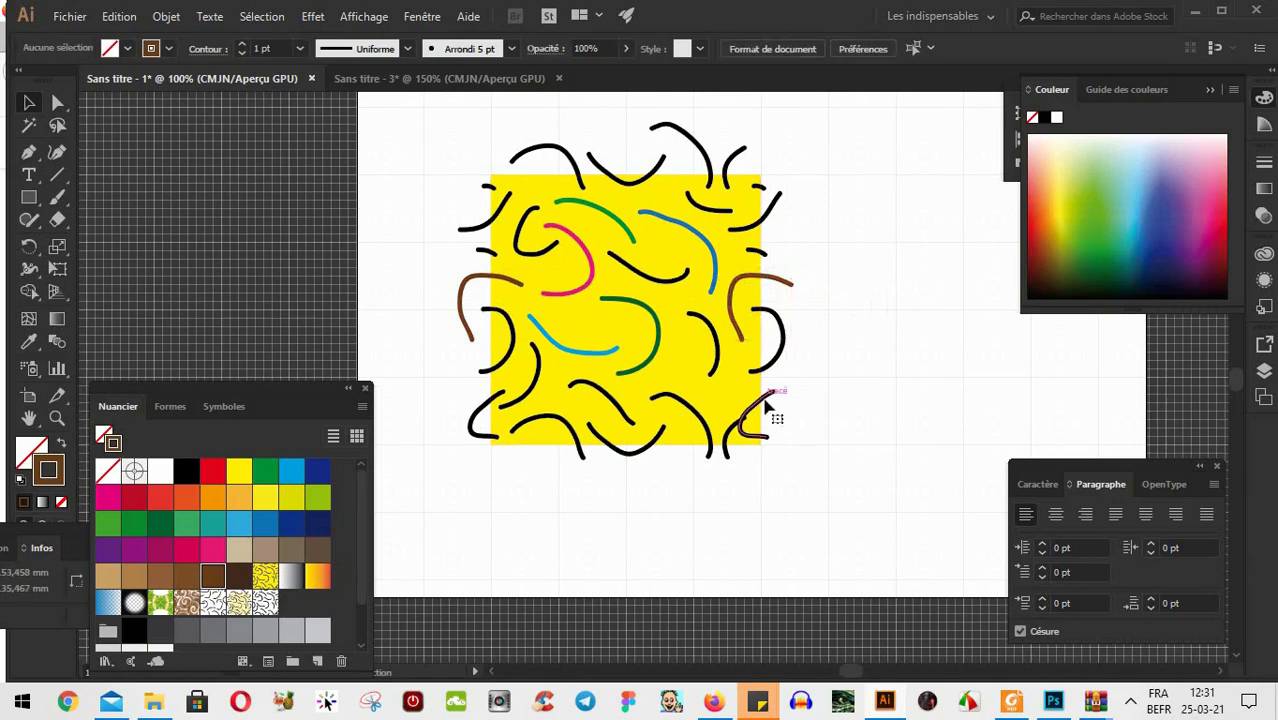
click(768, 405)
shift+click(483, 410)
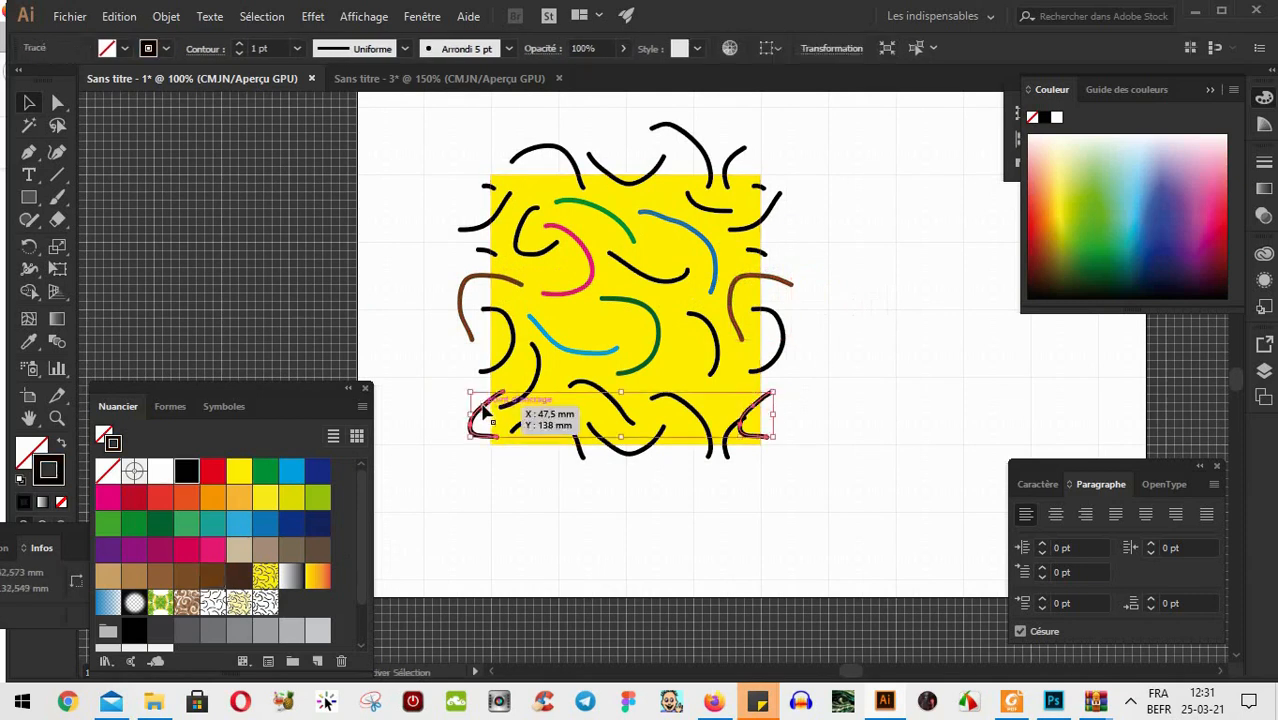
click(216, 524)
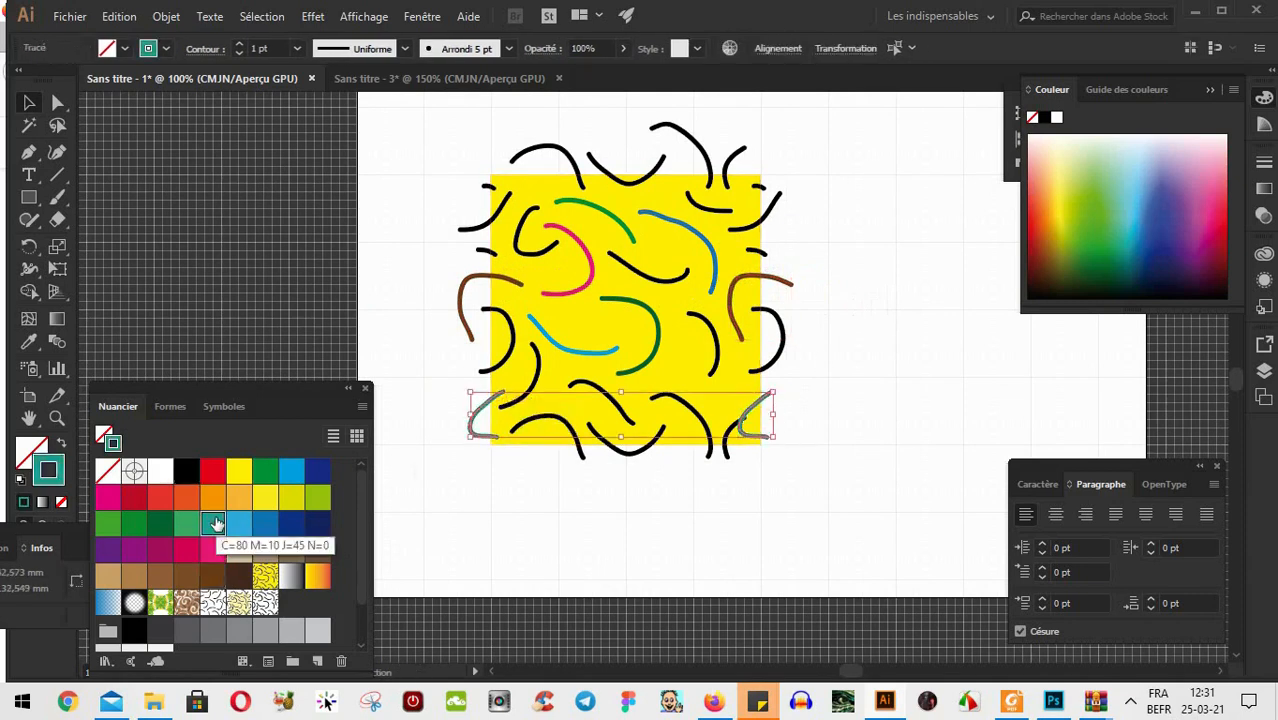
click(913, 486)
Colour the inner stroke below the light blue one crimson and the matching U-shaped pair on the square's top and bottom edges lime green
click(620, 410)
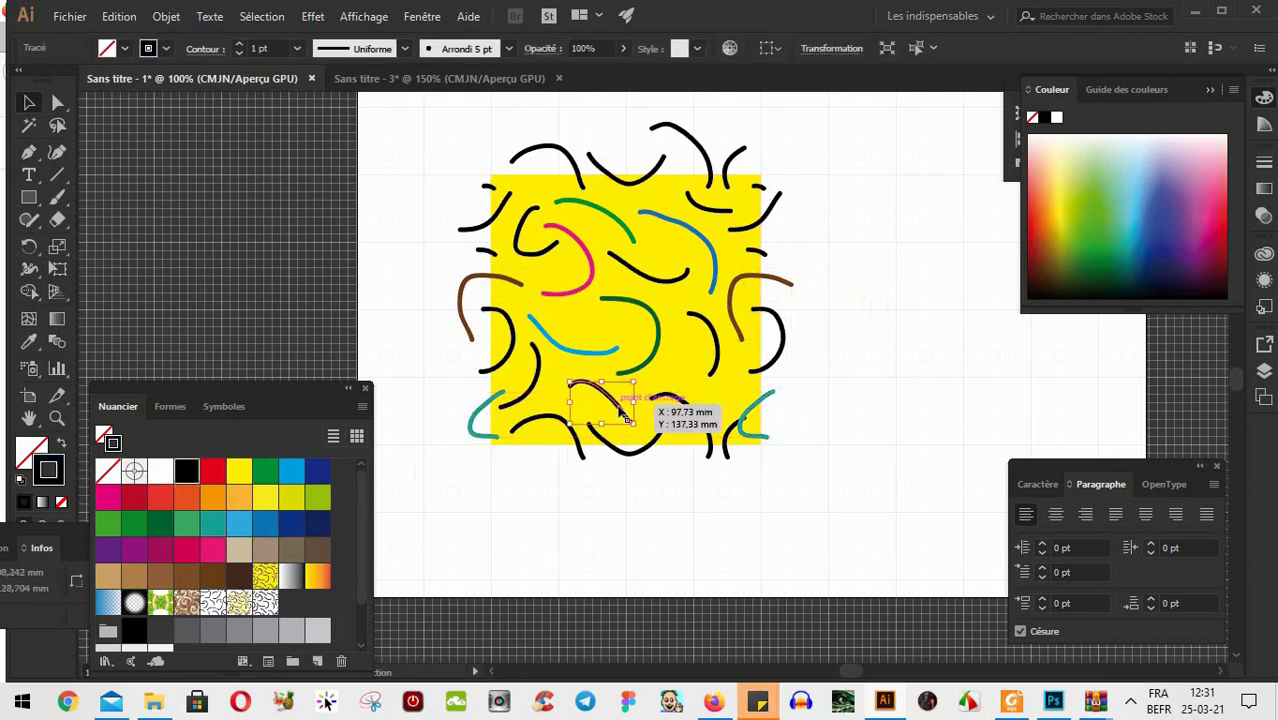
click(187, 550)
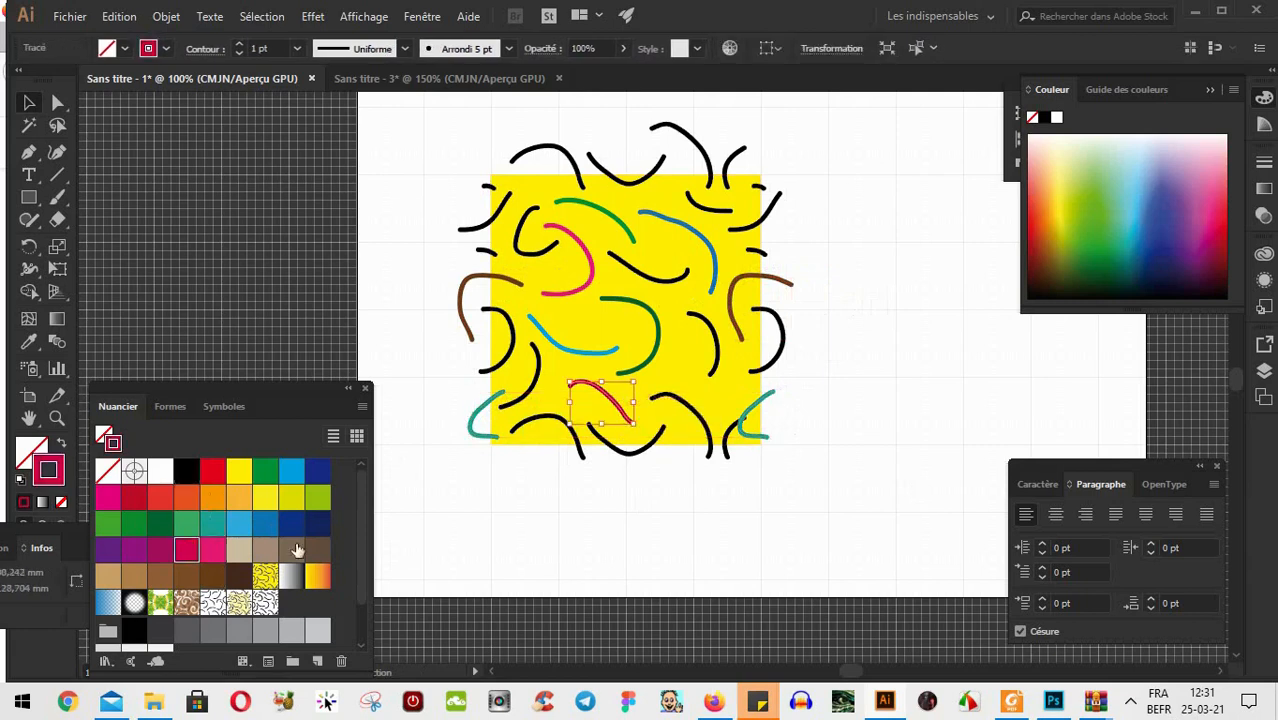
click(631, 190)
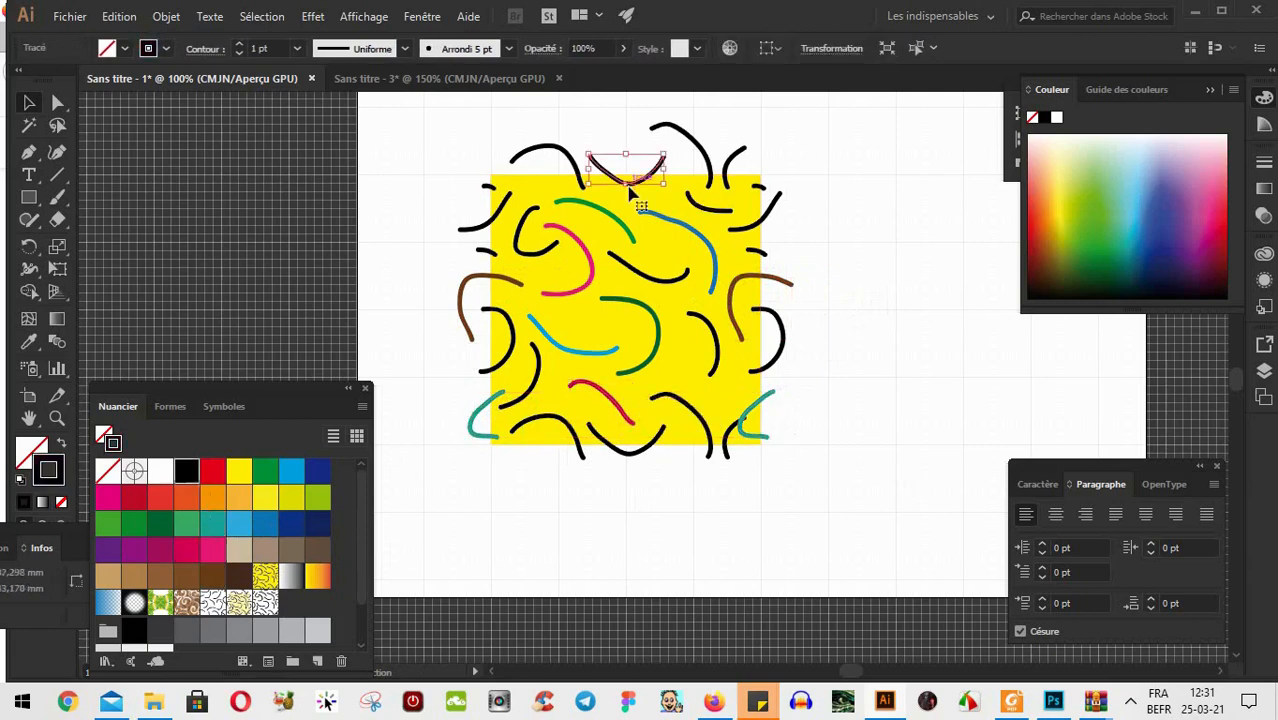
shift+click(632, 458)
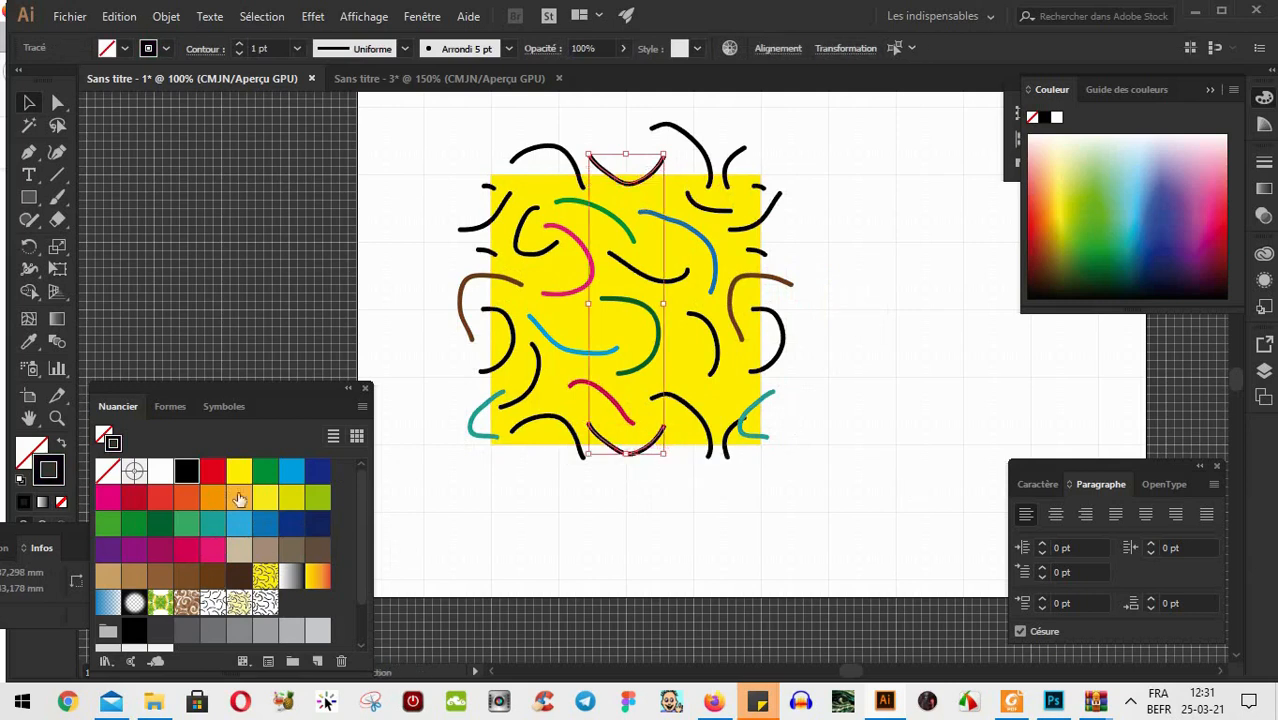
click(317, 497)
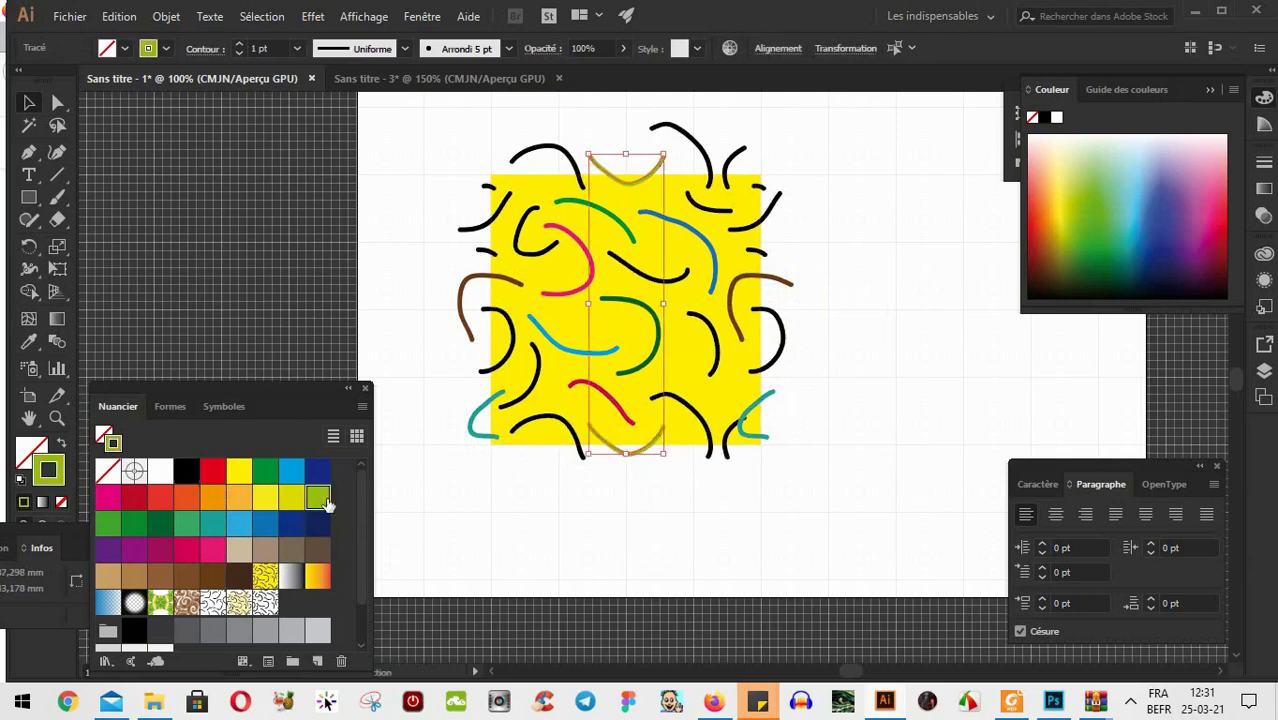
click(848, 287)
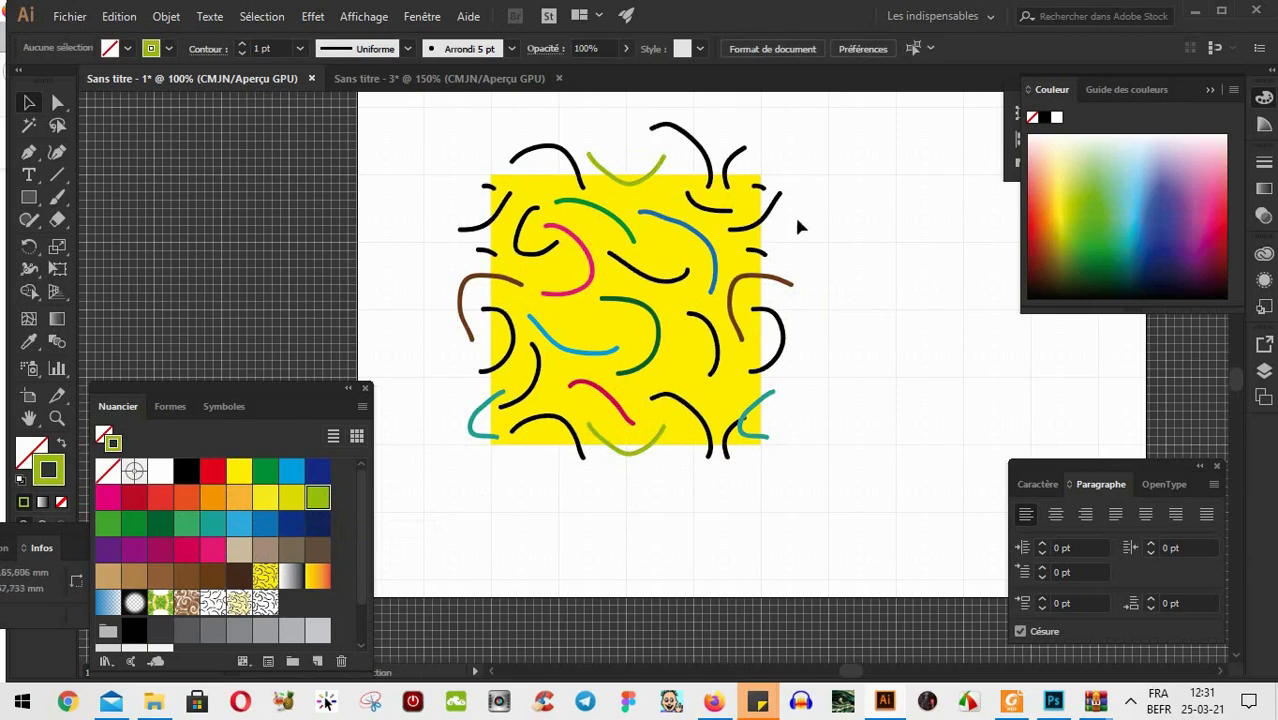
Colour the short stroke just inside the square's upper-right corner orange-red and deselect it
click(703, 210)
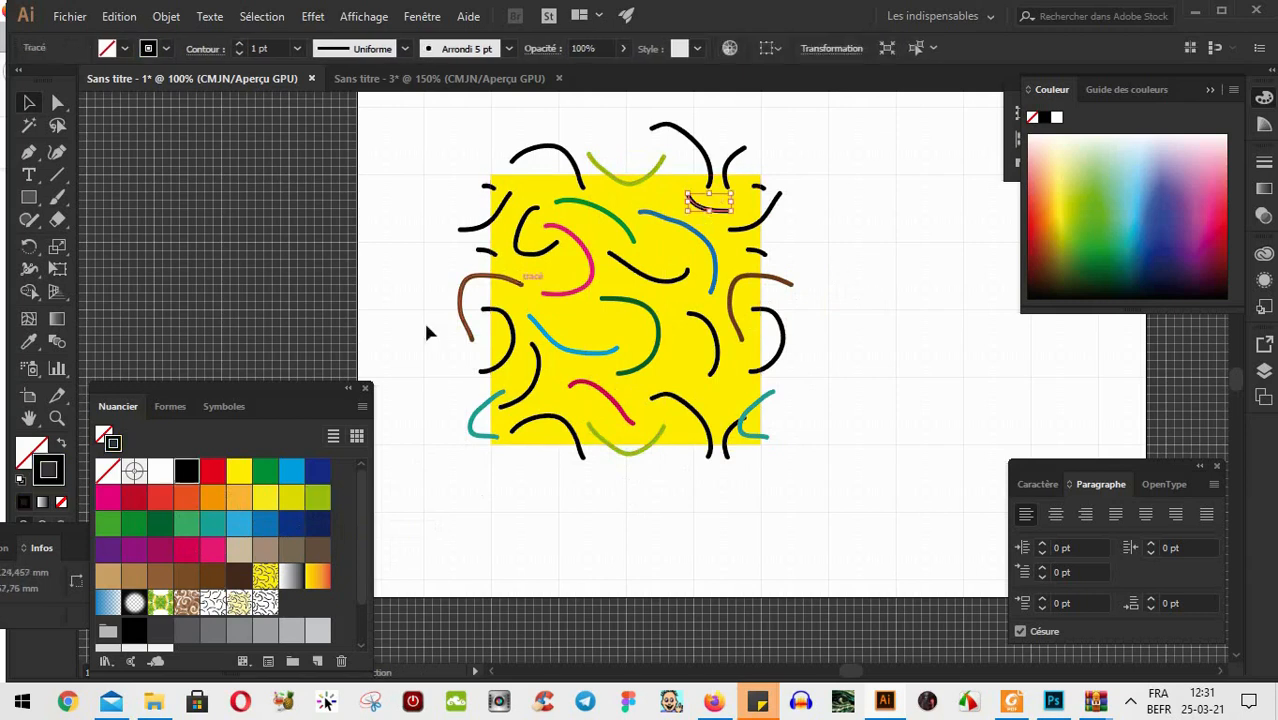
click(188, 498)
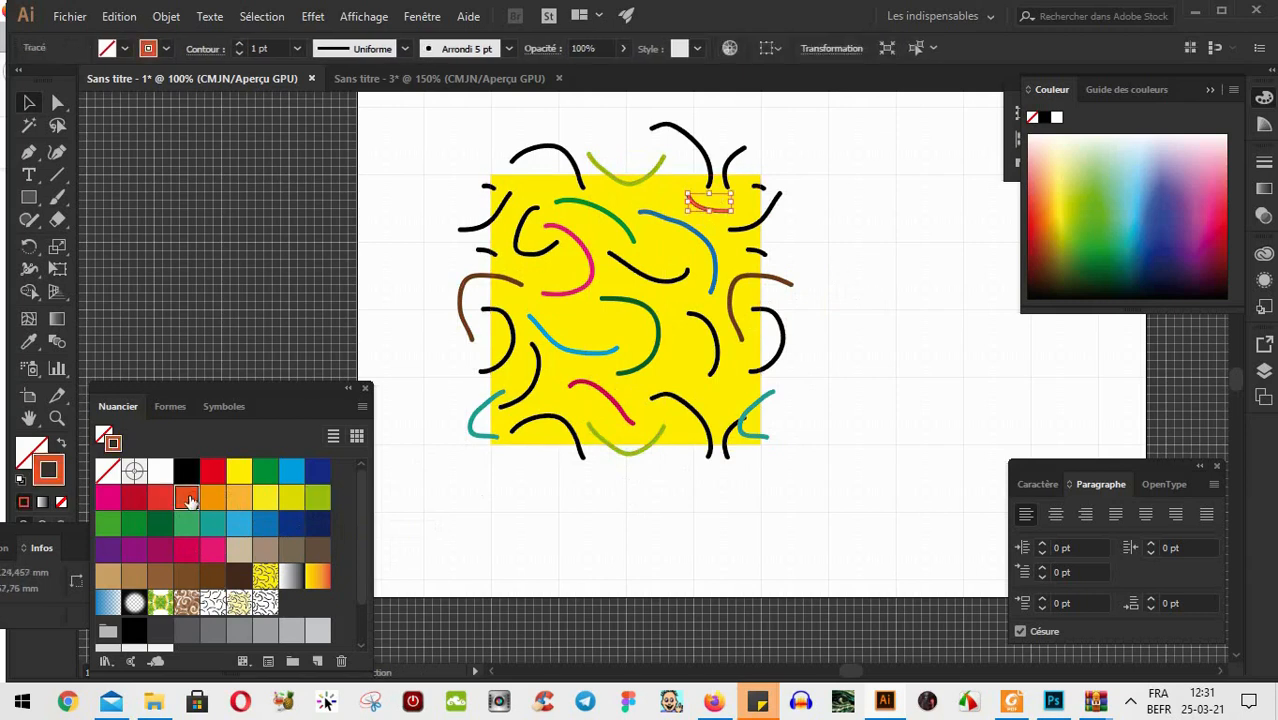
click(890, 330)
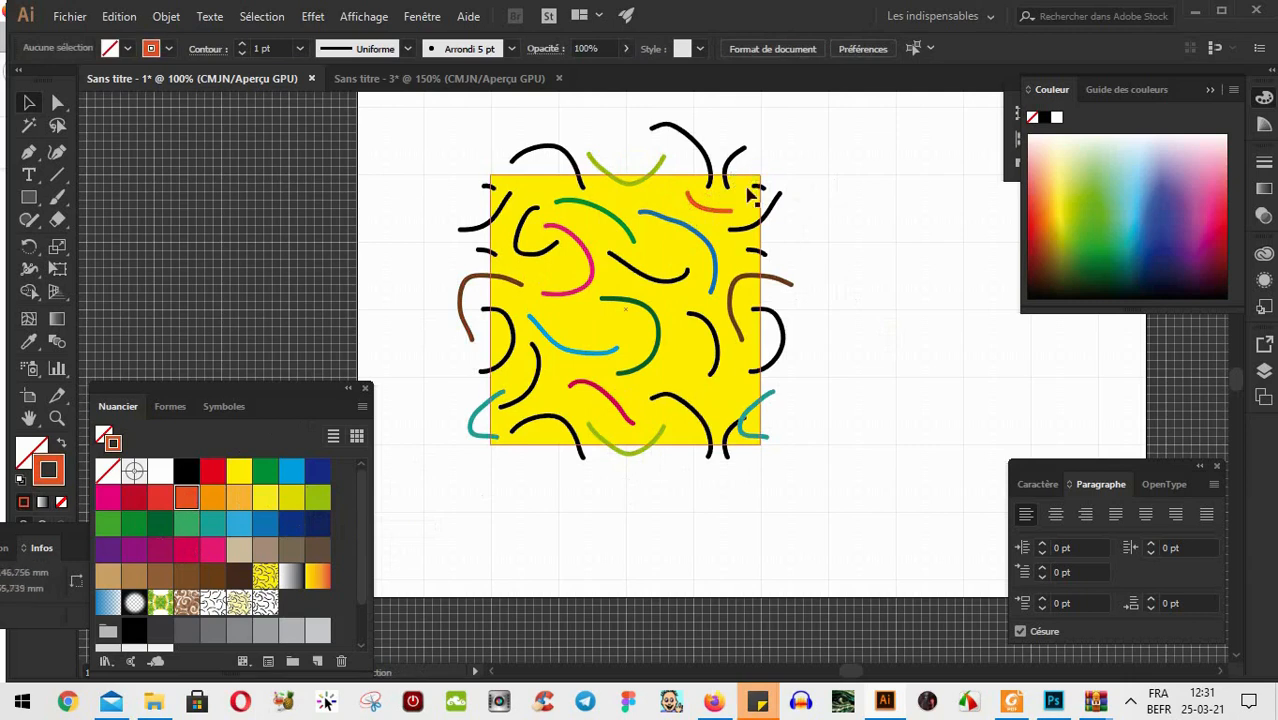
Save the yellow square with all its recoloured strokes as a new pattern swatch
scroll(781, 238, down, 2)
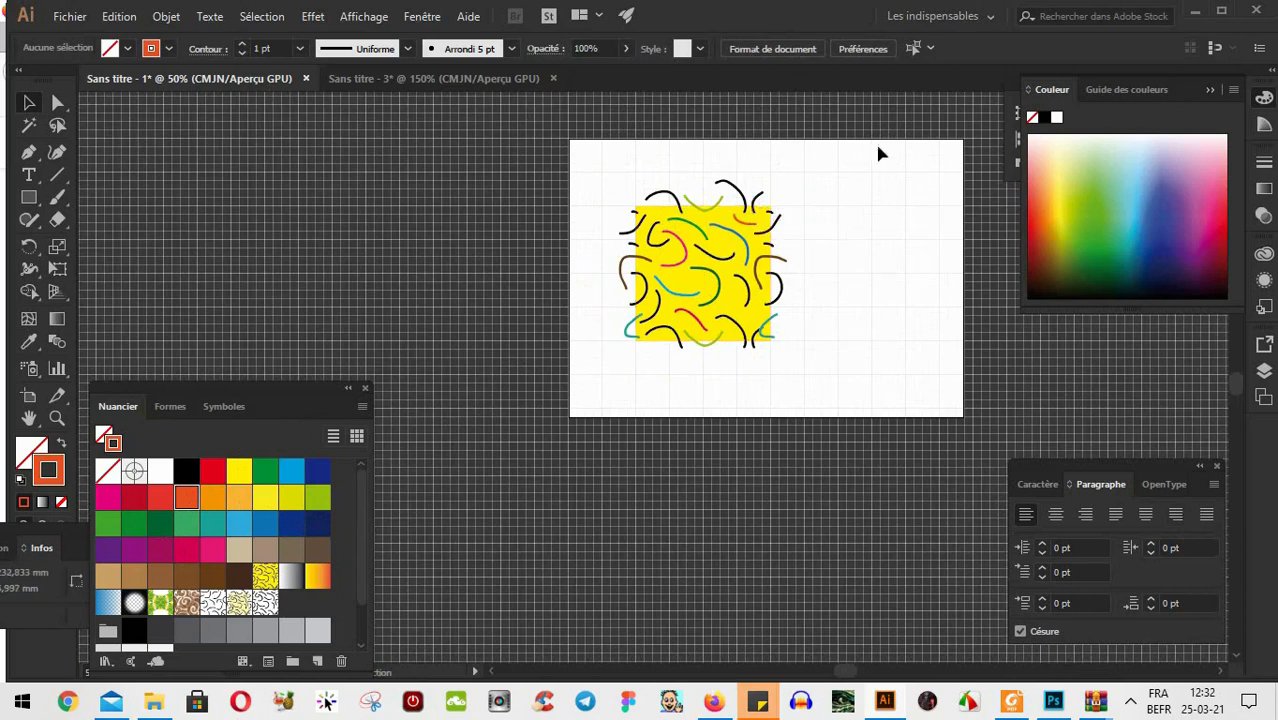
drag(881, 151, 518, 380)
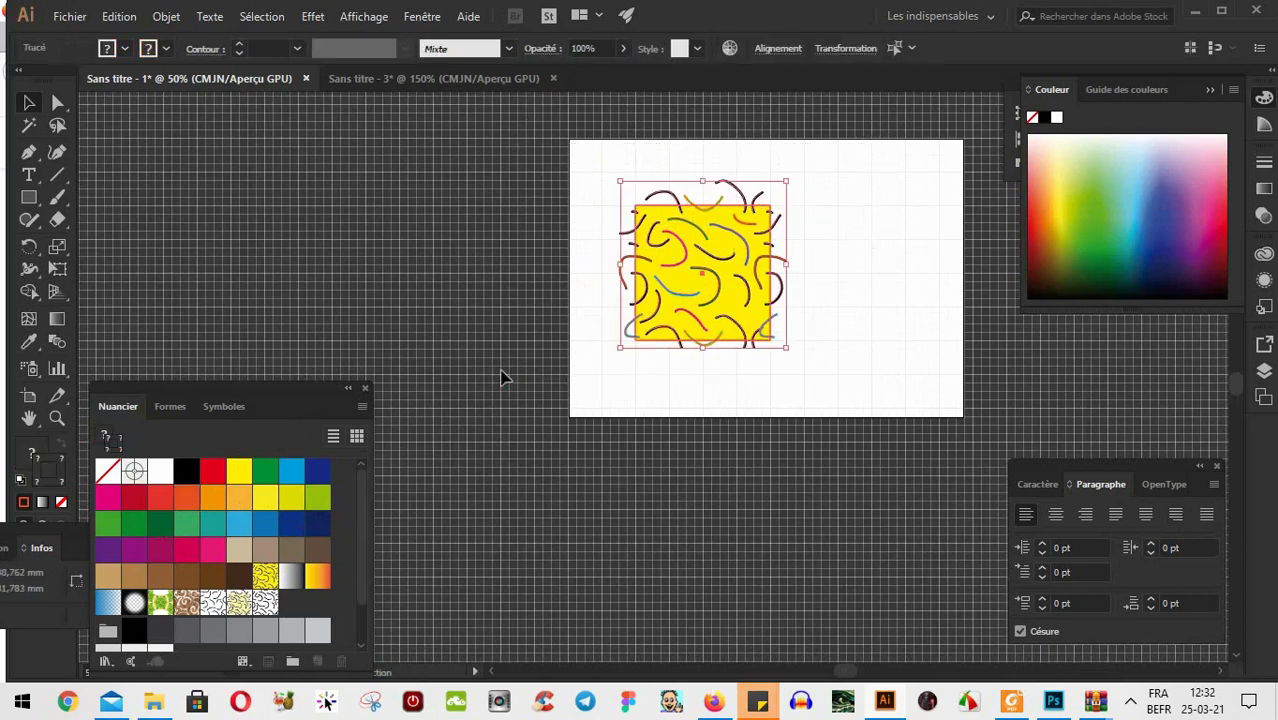
drag(690, 276, 290, 604)
Hide the "elements" and "ma zone" layers and add a new layer above them
click(1263, 368)
click(1035, 366)
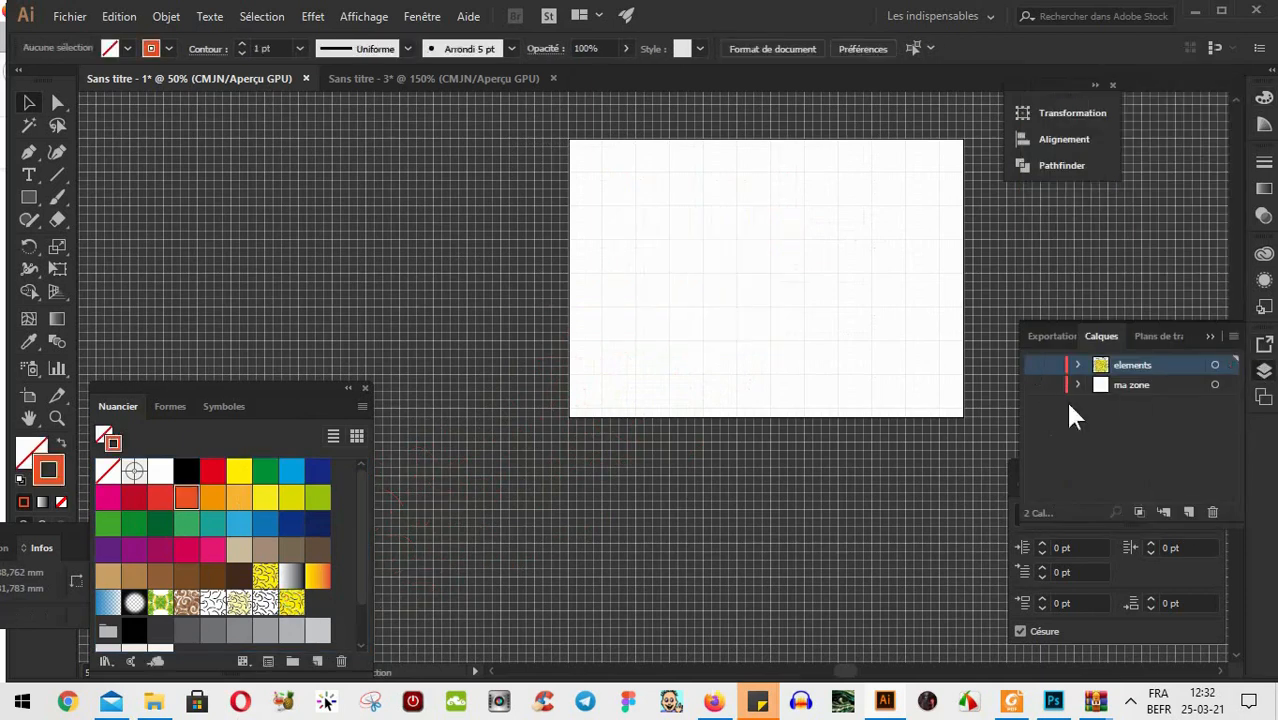
click(1189, 512)
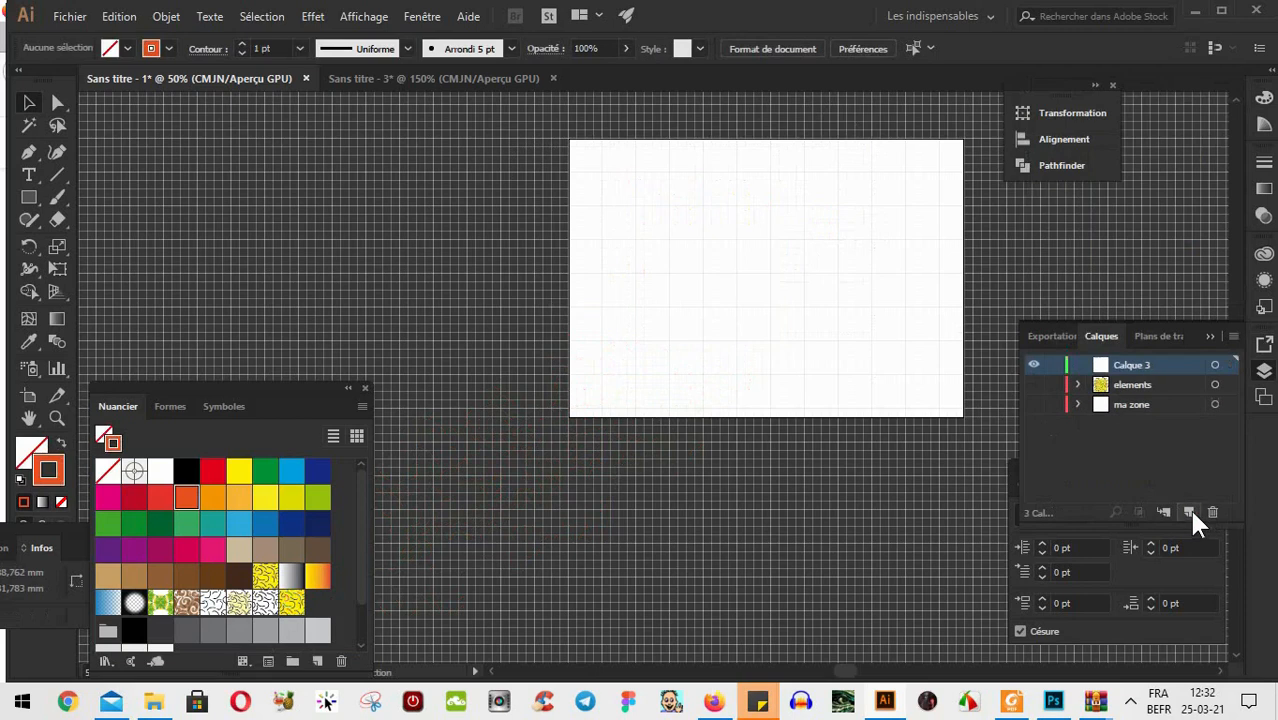
Draw a rectangle covering the whole artboard and fill it with the new multicoloured stroke pattern
click(29, 198)
drag(570, 141, 963, 416)
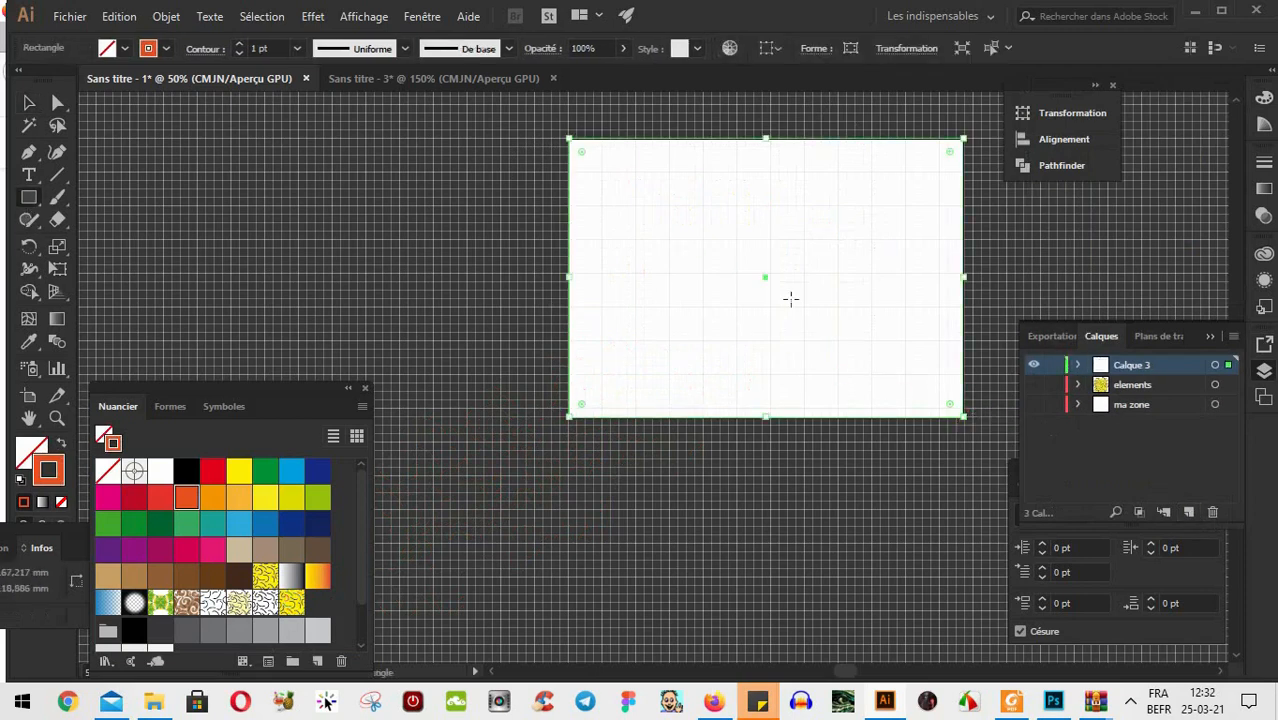
click(33, 452)
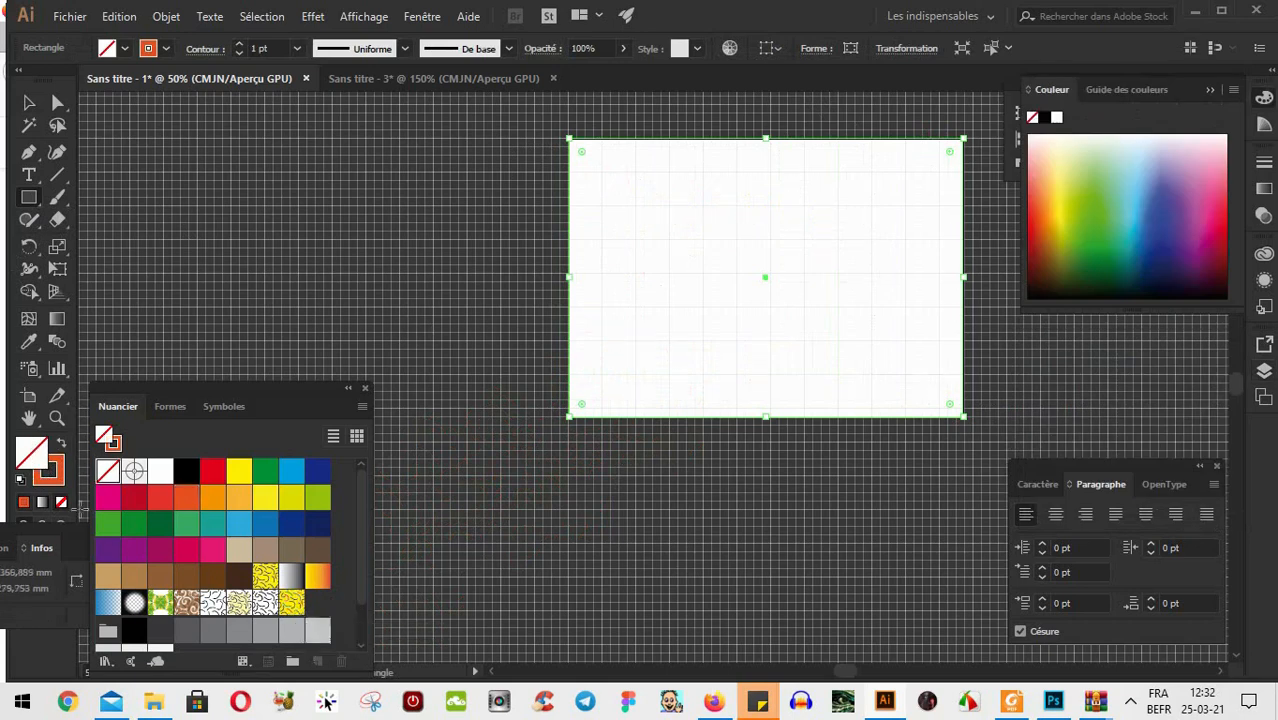
click(291, 601)
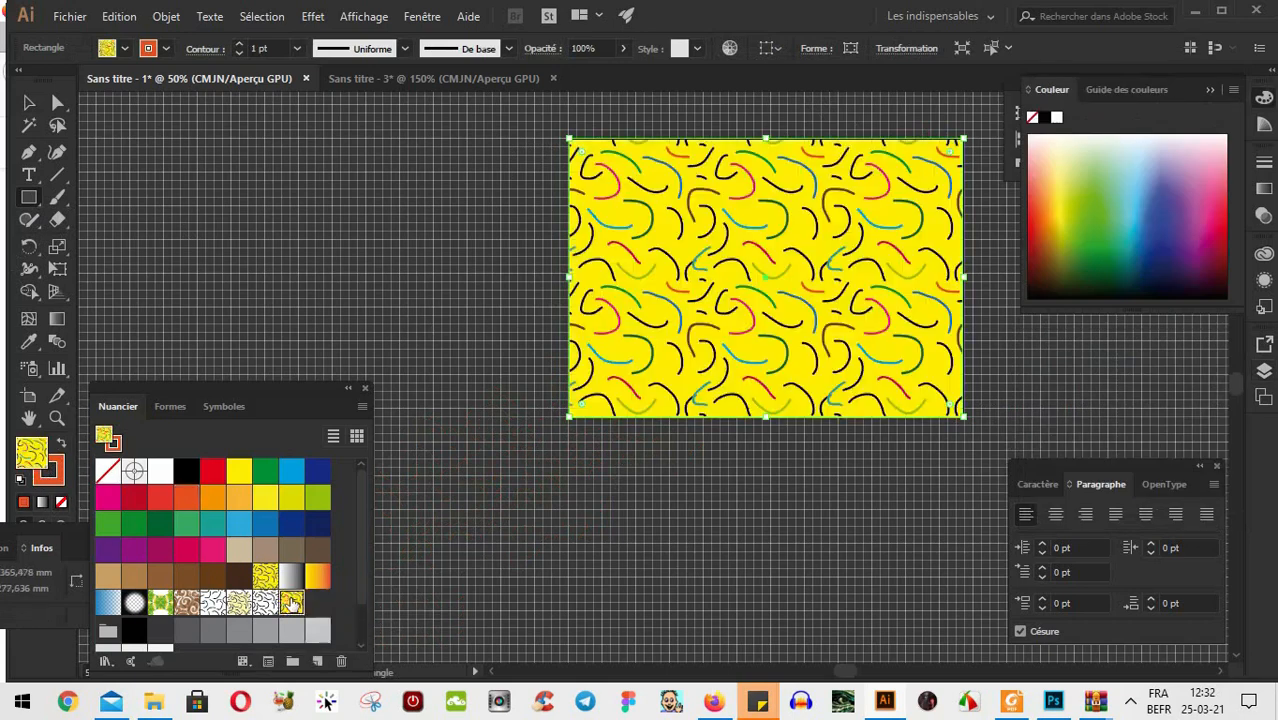
key(v)
click(820, 462)
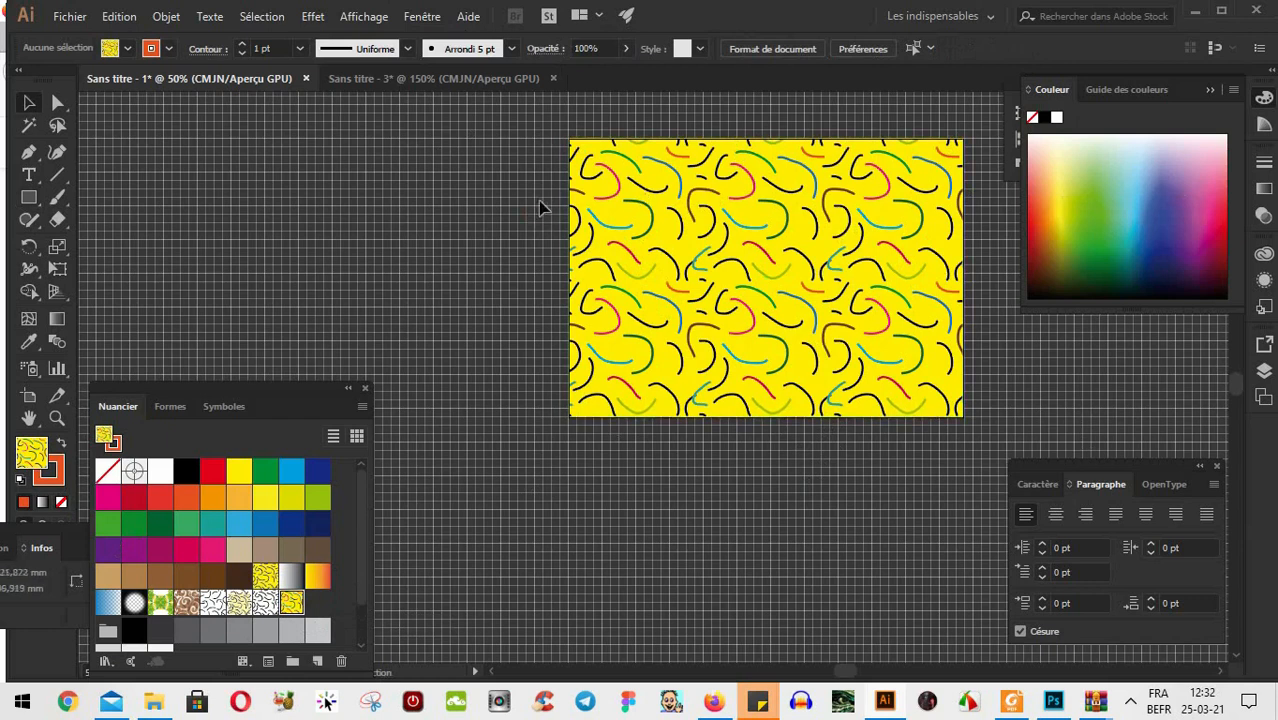
drag(636, 296, 738, 371)
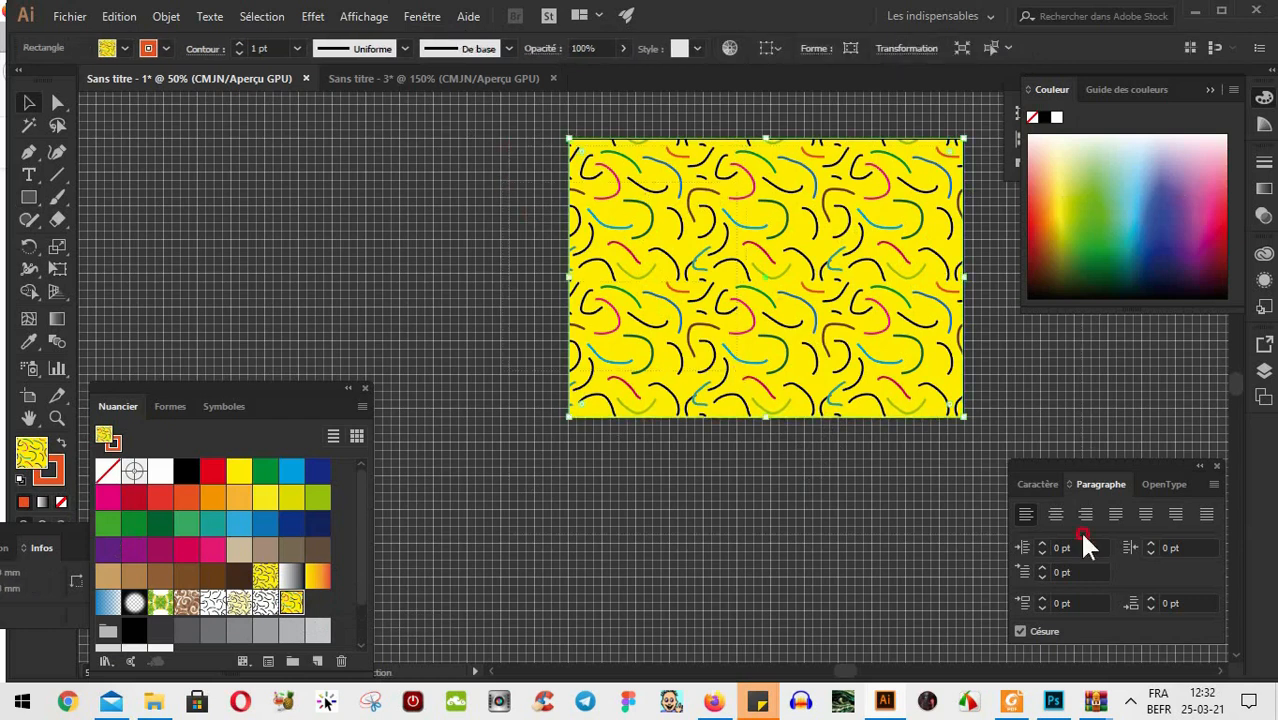
Create a new landscape A4 document of 297 x 210 mm in CMYK colour mode
click(68, 18)
click(125, 39)
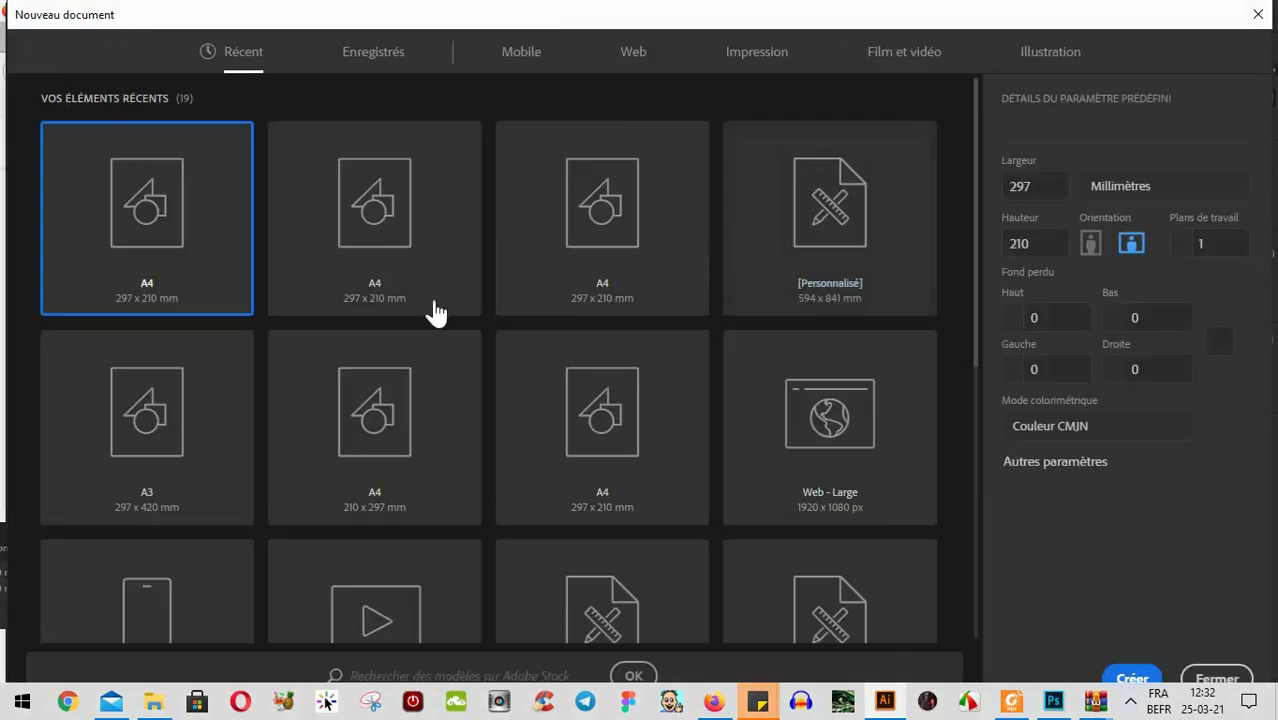
double_click(208, 247)
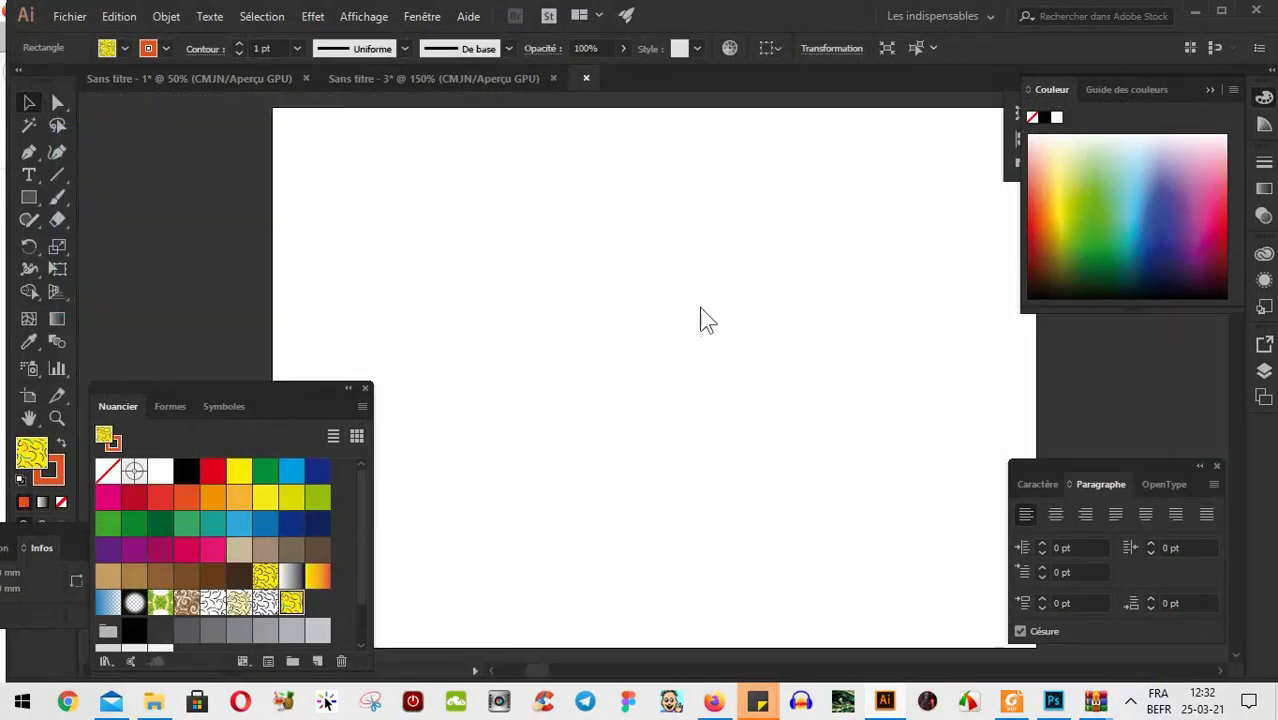
key(ctrl+minus)
key(ctrl+plus)
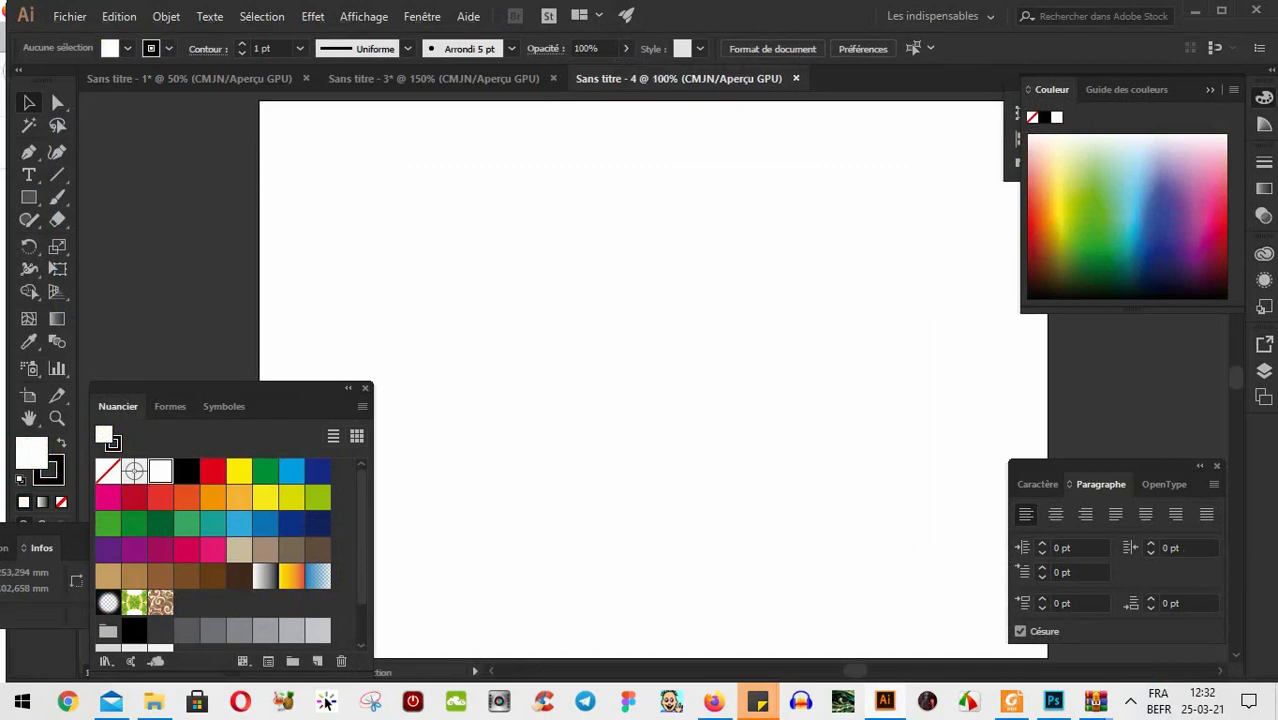
Draw a white square with a thin black outline in the lower middle of the artboard
click(1264, 372)
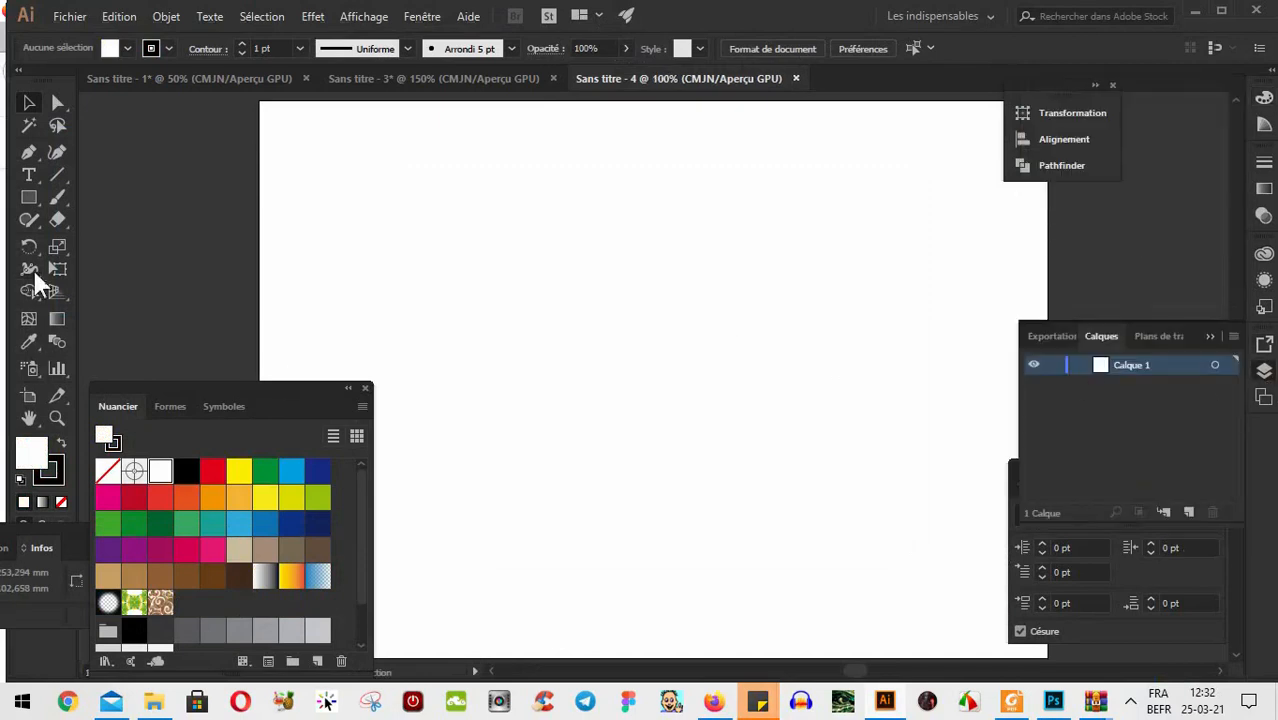
click(29, 198)
drag(600, 301, 878, 440)
Rename the square's layer "zone" and lock it
double_click(1120, 362)
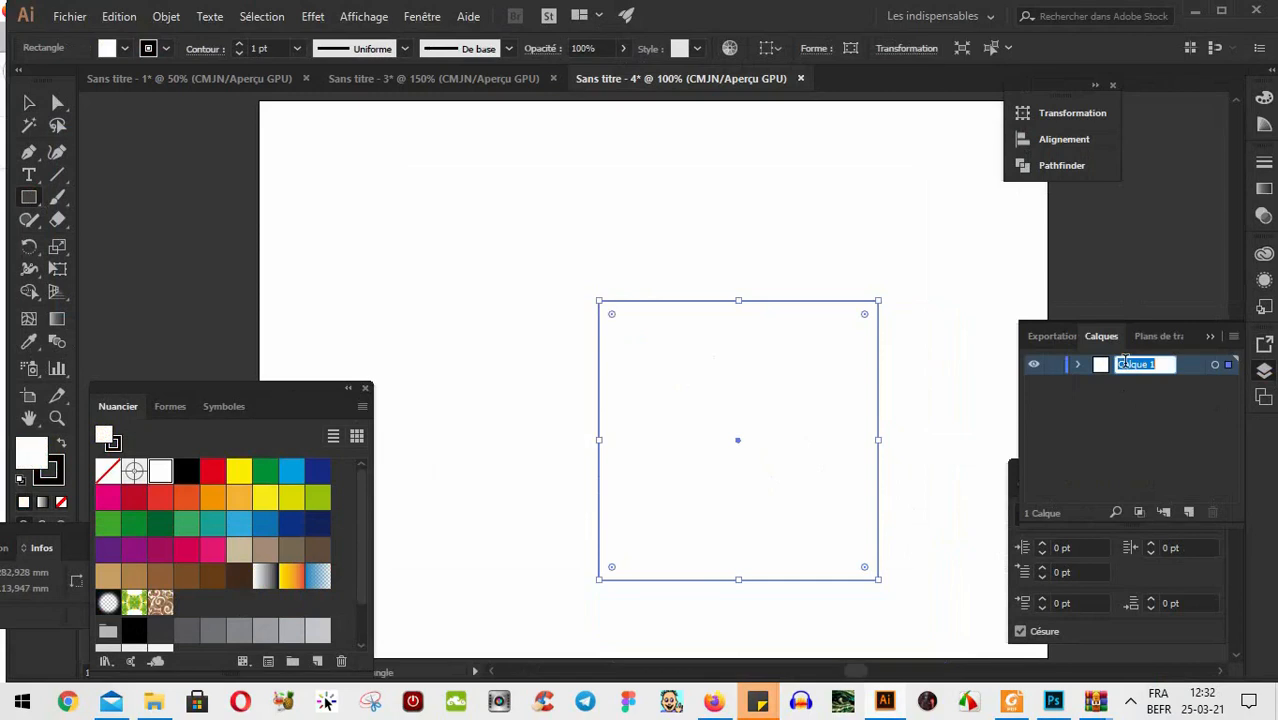
text(zone)
key(Return)
click(1055, 366)
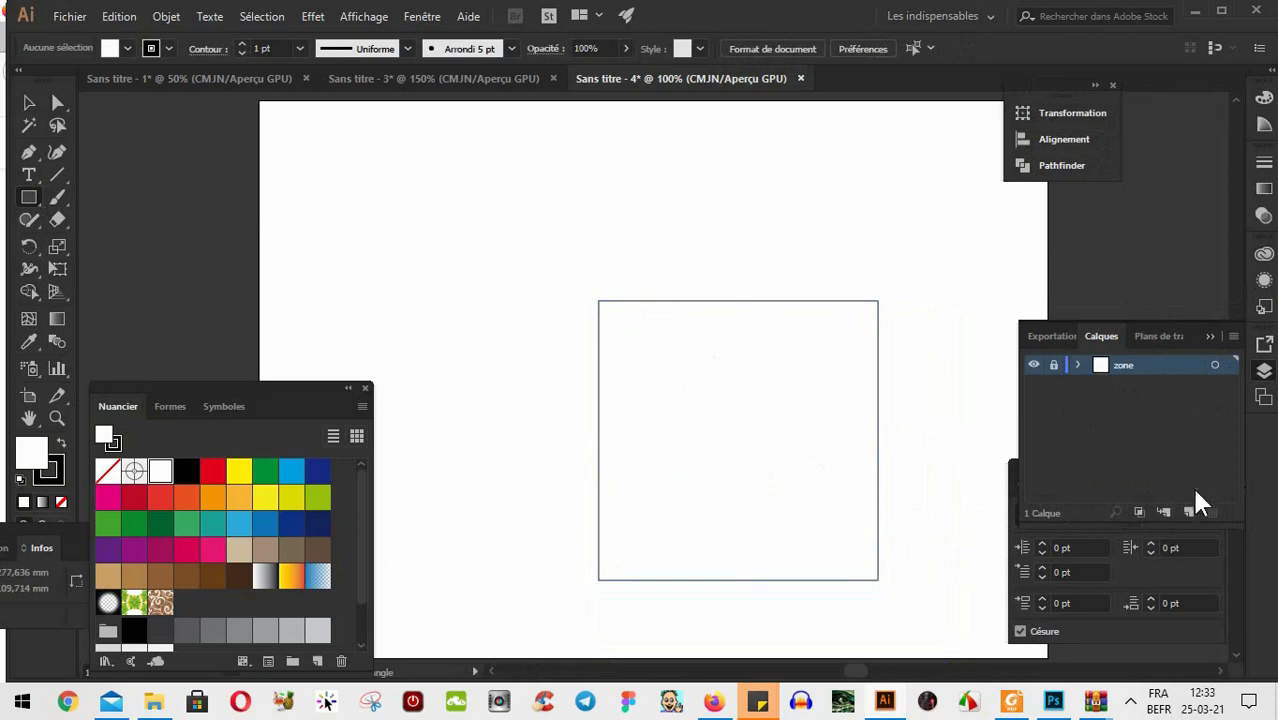
Add a new layer above the "zone" layer and name it "éléments"
click(1188, 511)
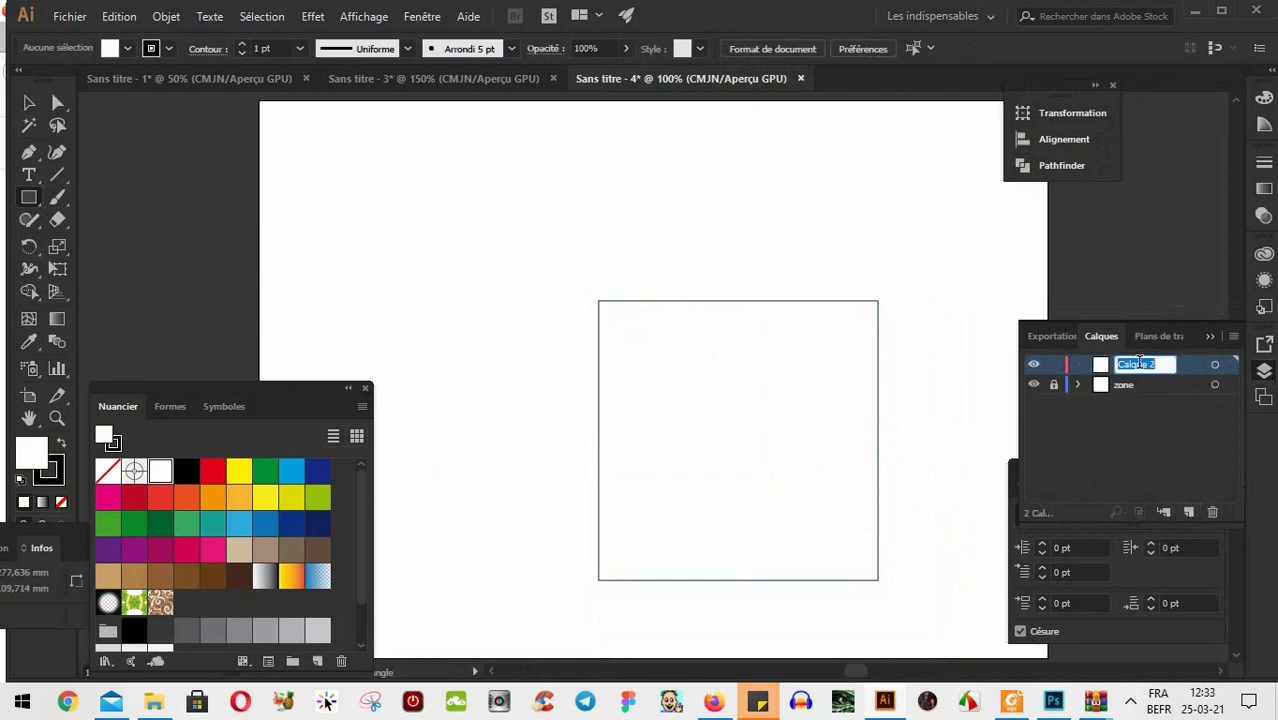
text(éléments)
click(29, 102)
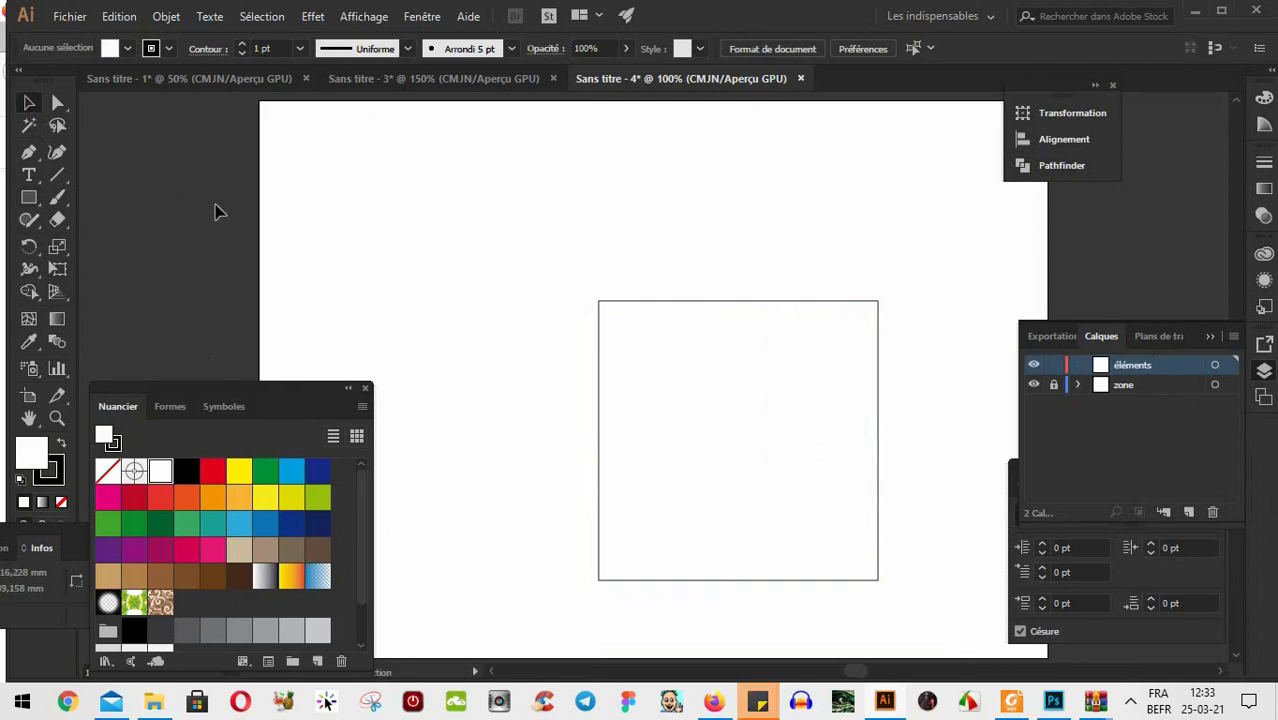
Add the letter "T" as point text in Myriad Pro beside the square
click(29, 174)
click(502, 318)
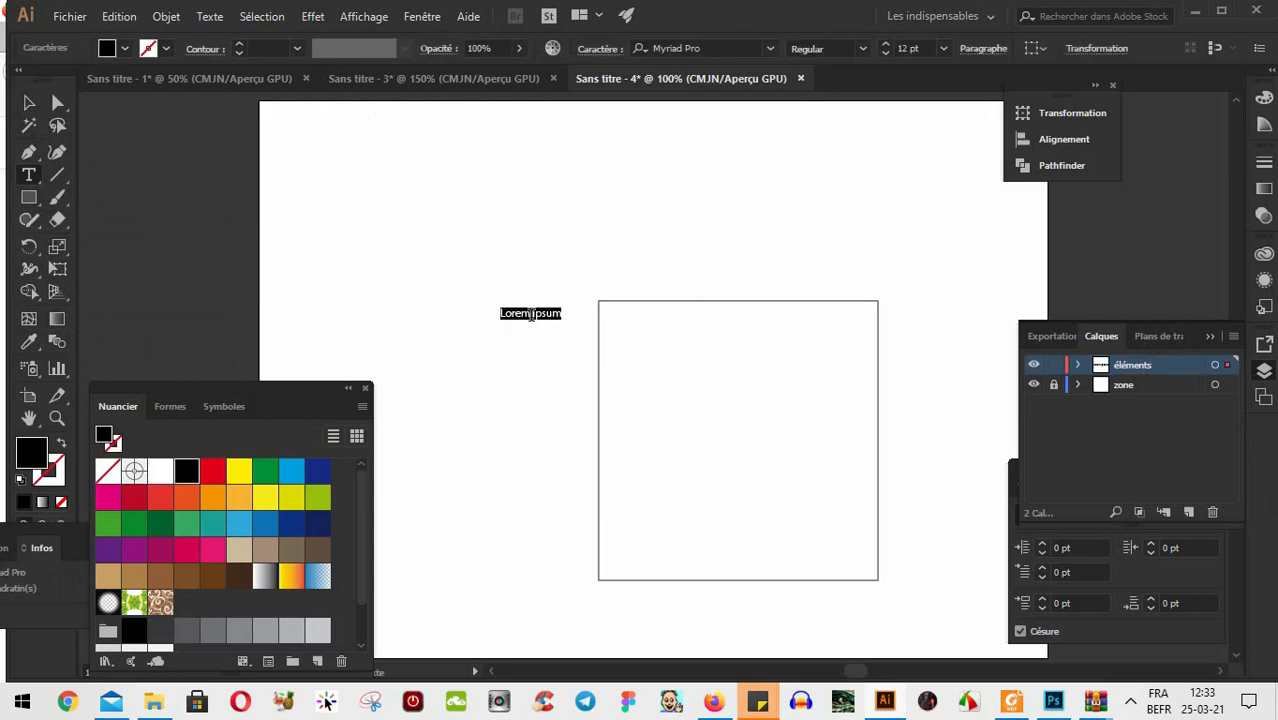
text(T)
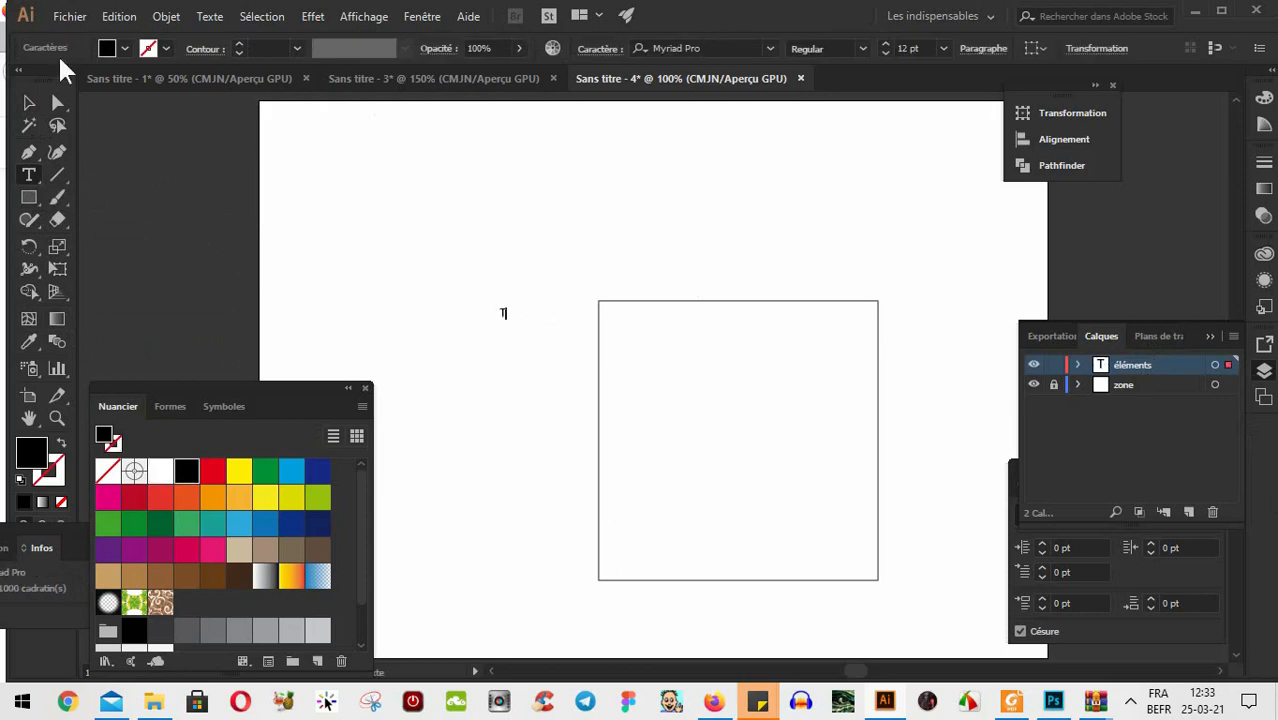
Enlarge the letter T to about 126 pt and convert it to outlines
click(29, 102)
drag(516, 303, 770, 168)
right_click(582, 251)
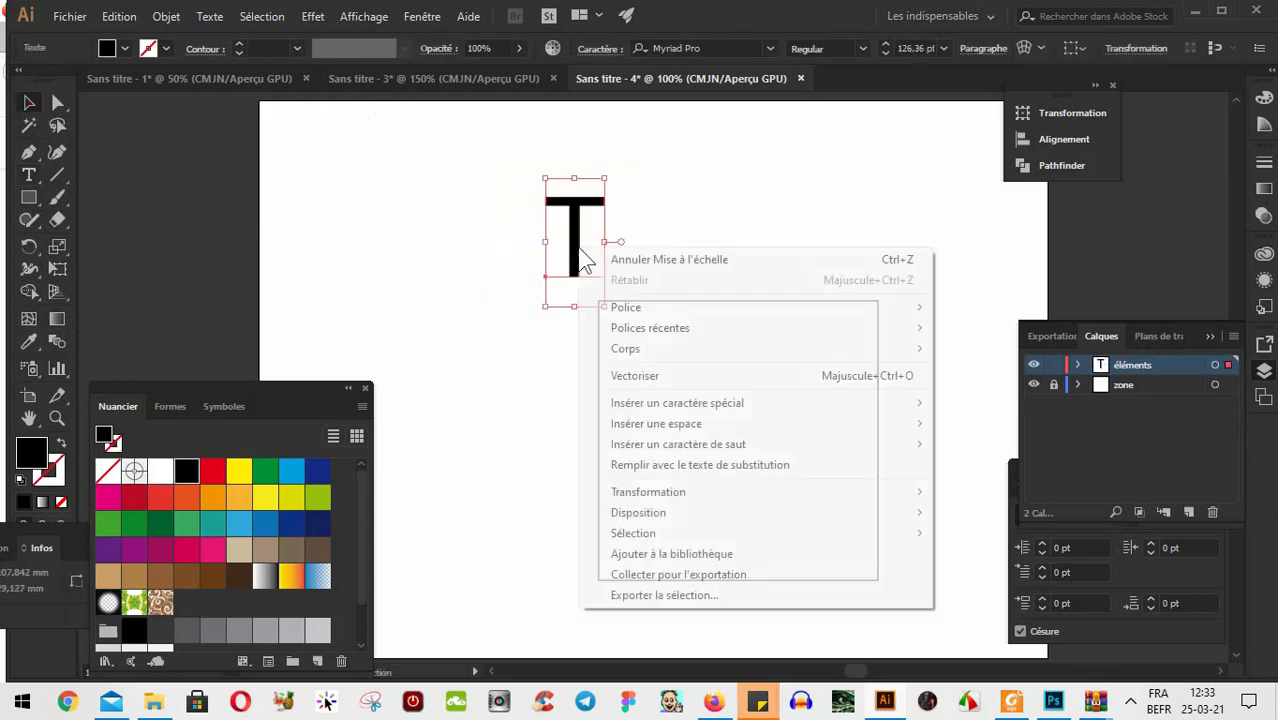
click(662, 374)
Place the outlined T just inside the square's left edge with a tilted upside-down copy beside it, and scale both down
drag(607, 275, 710, 356)
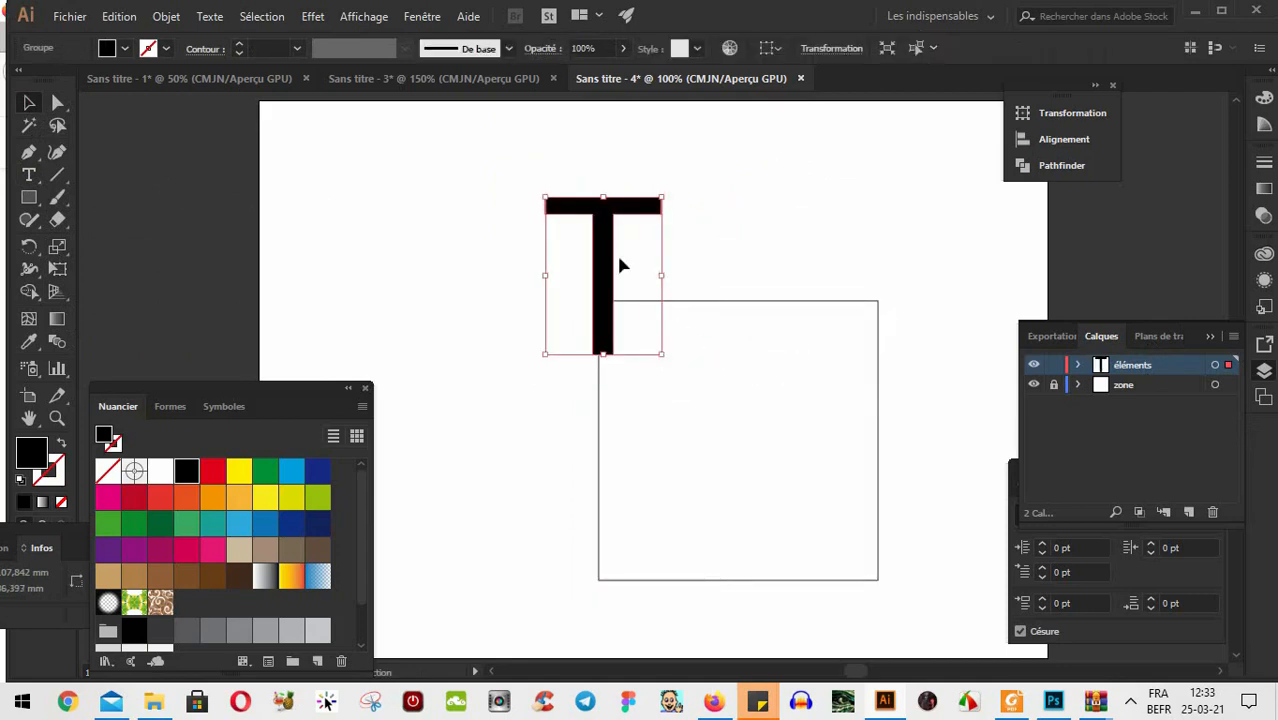
drag(662, 198, 640, 228)
drag(603, 289, 671, 512)
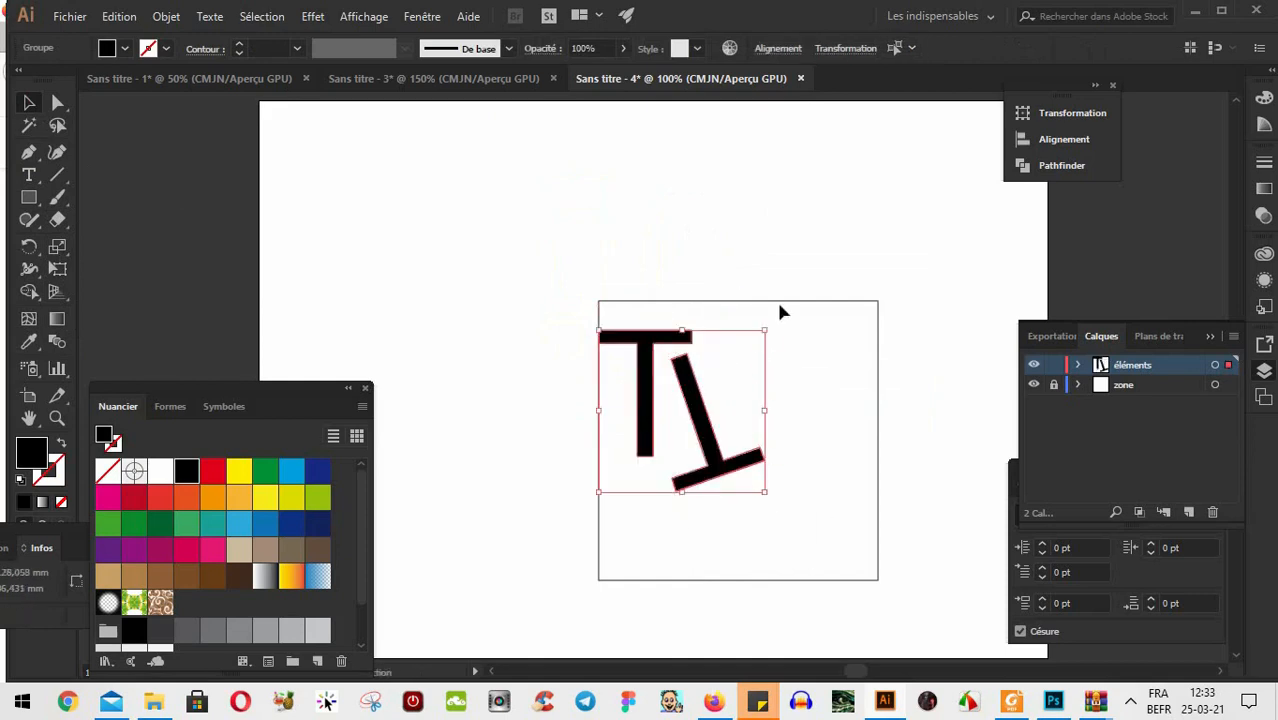
drag(770, 327, 697, 398)
click(770, 391)
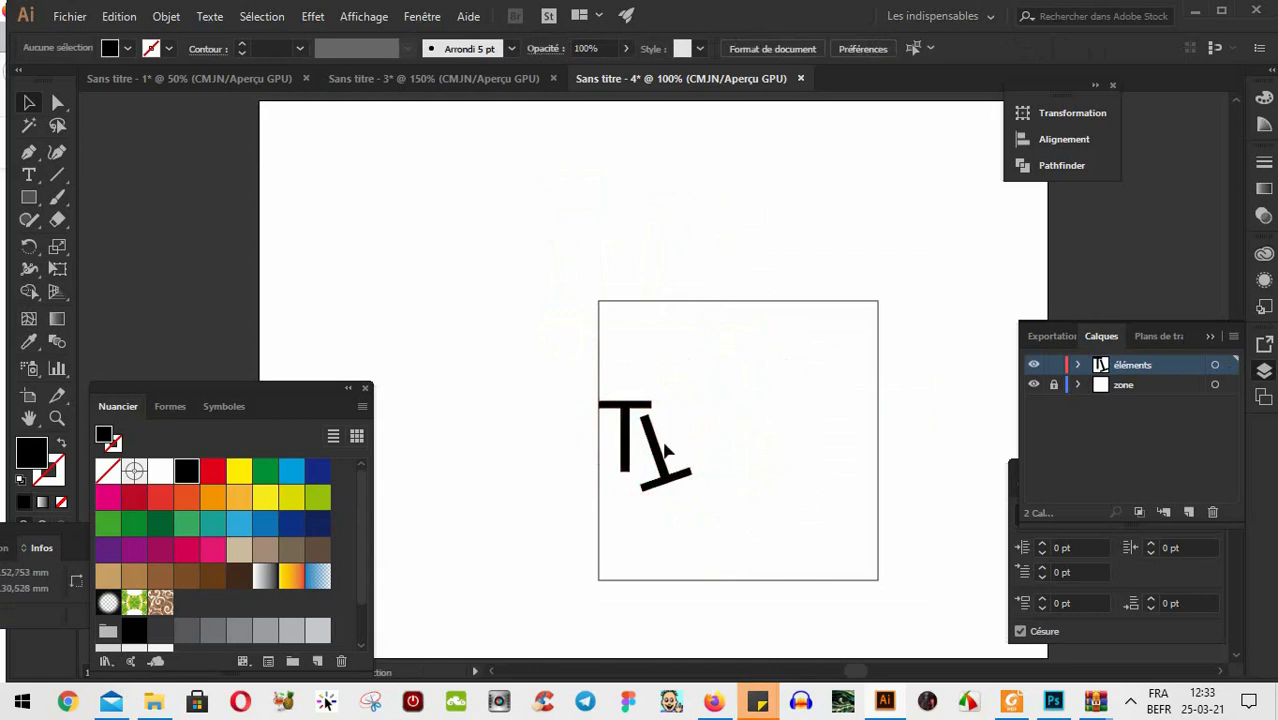
Duplicate both Ts, placing a diagonal copy across the square's upper-left edge and the tilted upside-down copy across its lower-left edge
click(610, 463)
alt+drag(627, 439, 608, 292)
key(ctrl+shift+g)
click(734, 313)
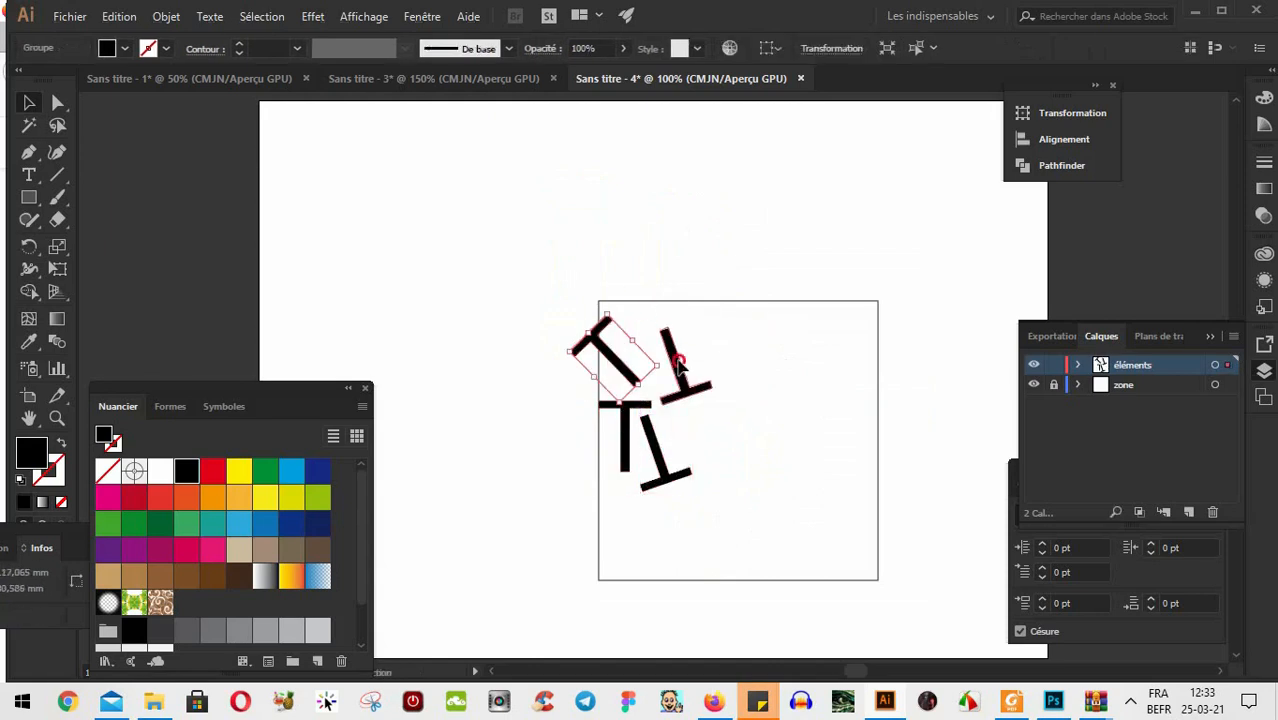
drag(679, 360, 605, 497)
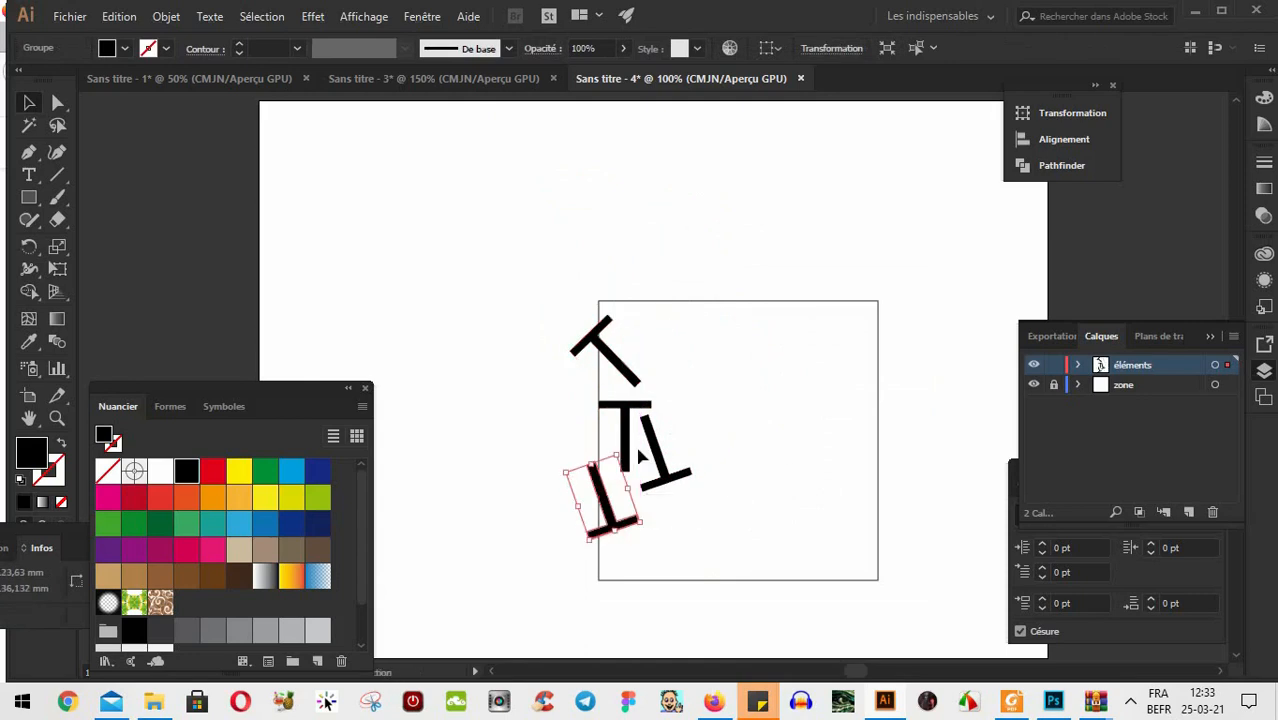
Shift the inner upside-down T away from its neighbour, turn it sideways, and place two differently rotated copies above it
drag(659, 450, 670, 465)
click(703, 484)
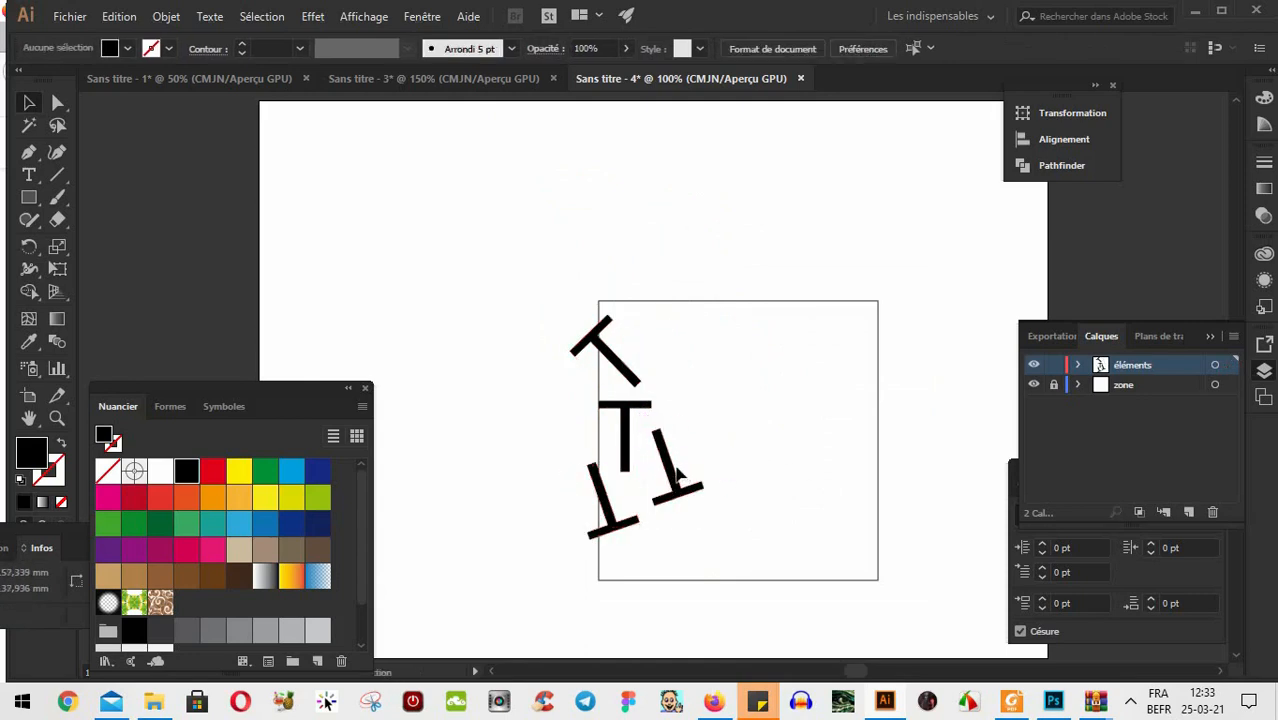
click(667, 446)
mouse_move(692, 414)
mouse_down()
mouse_move(765, 502)
mouse_move(690, 470)
mouse_move(686, 484)
mouse_move(696, 430)
mouse_up()
click(787, 509)
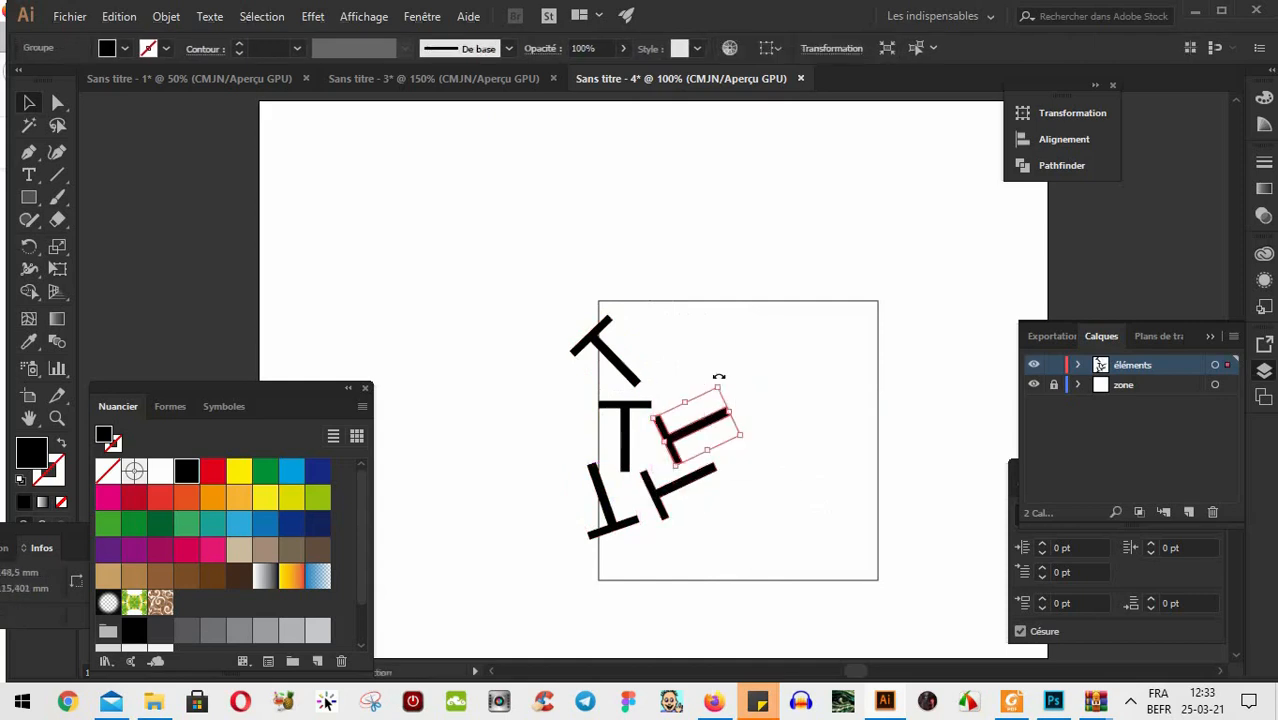
drag(725, 381, 699, 353)
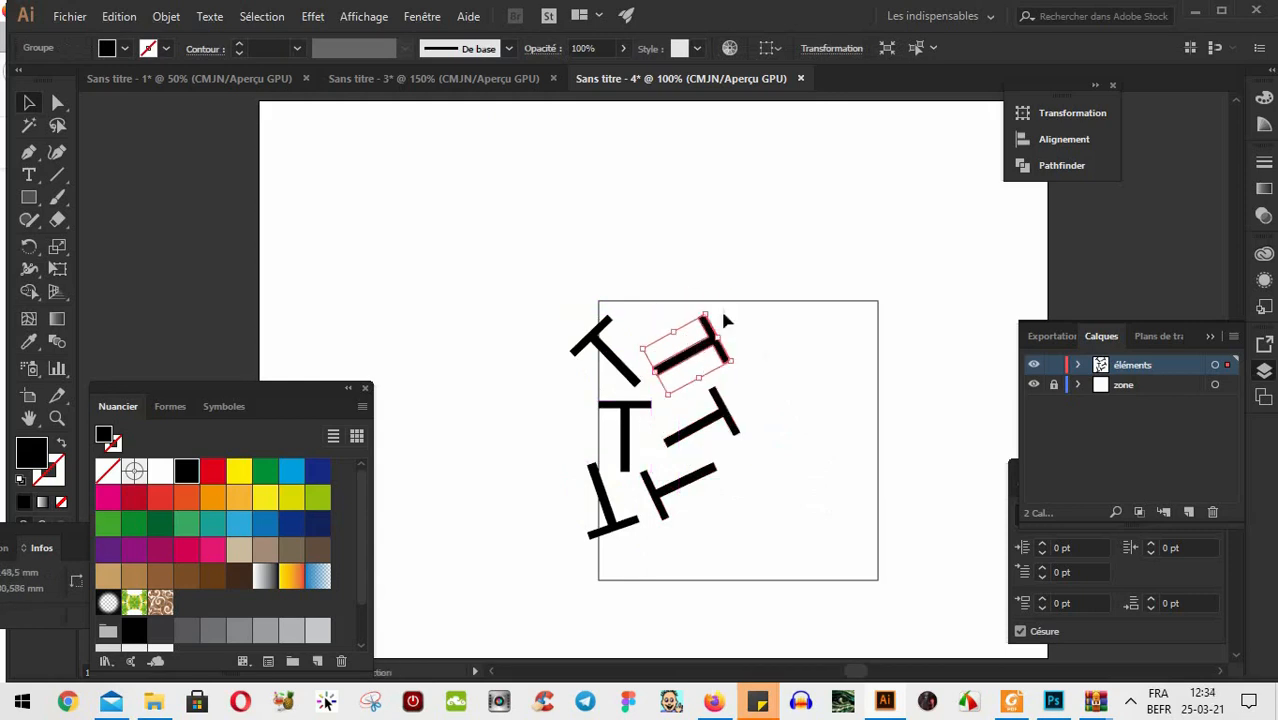
Rotate the upper T beside the top-left one and add three T copies at varied angles in the lower part of the square
drag(714, 306, 680, 398)
click(798, 392)
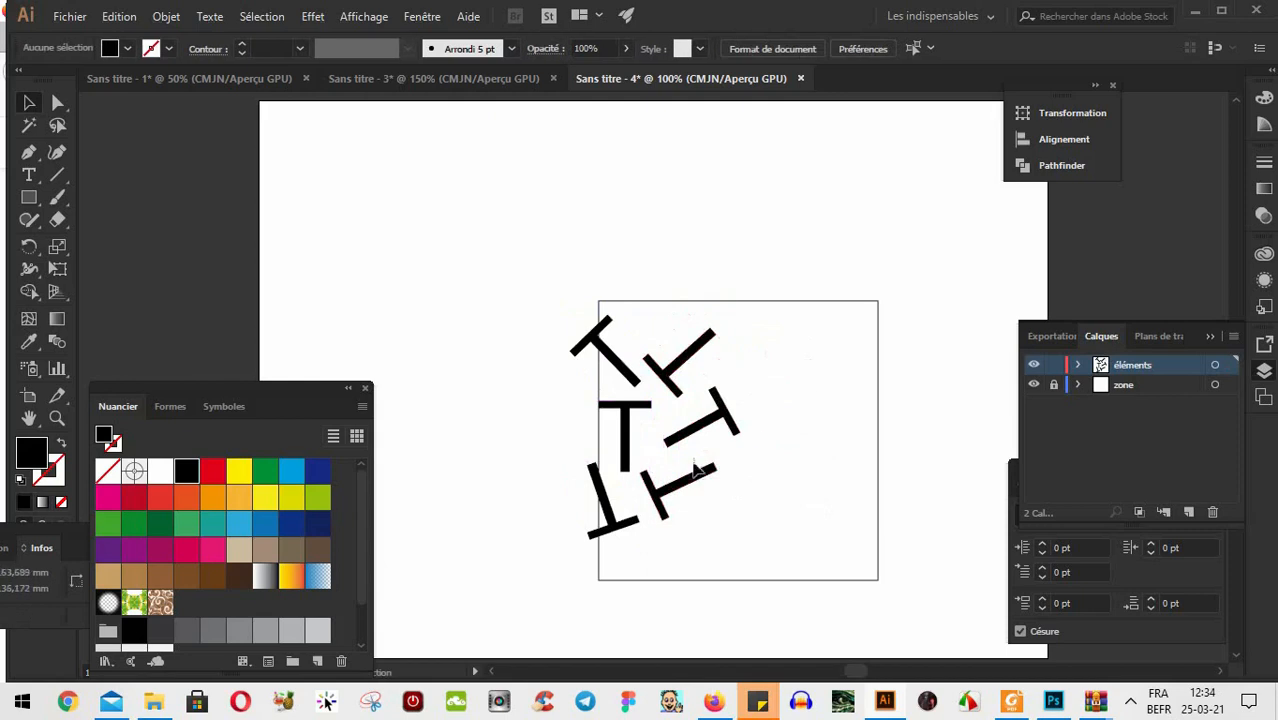
drag(668, 507, 770, 513)
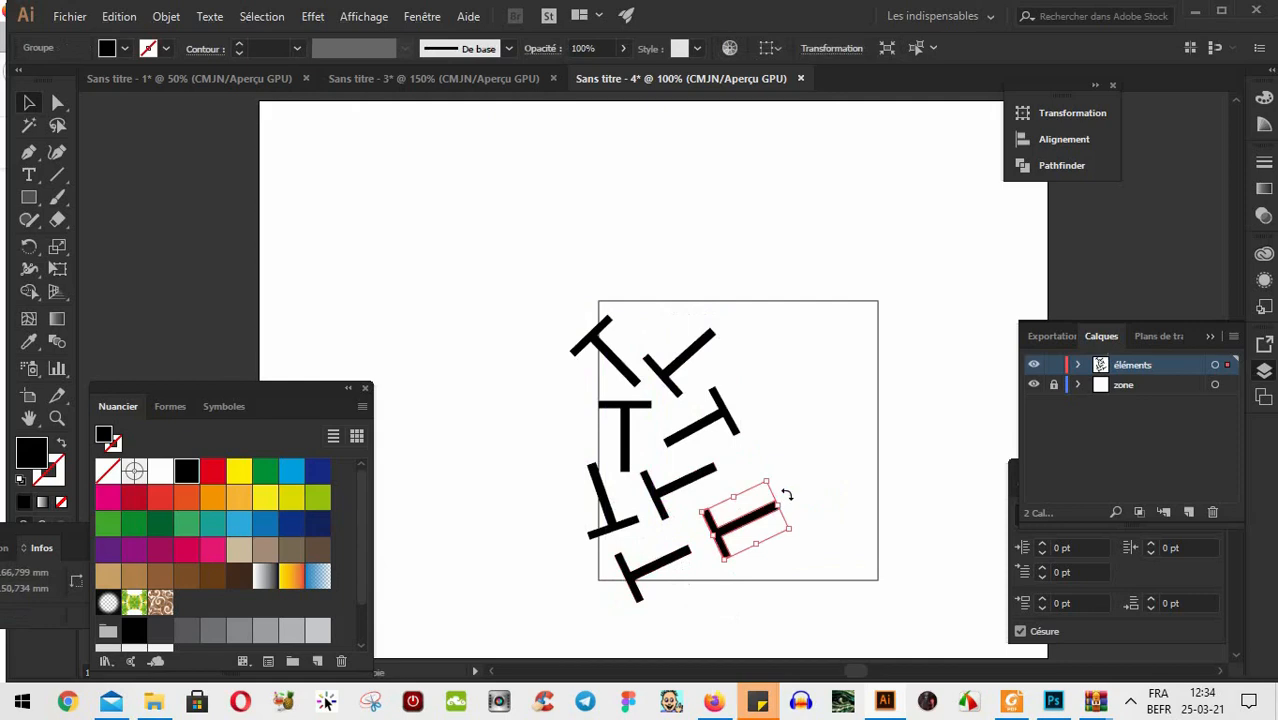
drag(747, 448, 702, 474)
click(788, 543)
Nudge the slanted T in the middle of the arrangement slightly upward and deselect it
click(526, 321)
key(Up)
key(Up)
key(Up)
key(Up)
key(Up)
key(Up)
key(Up)
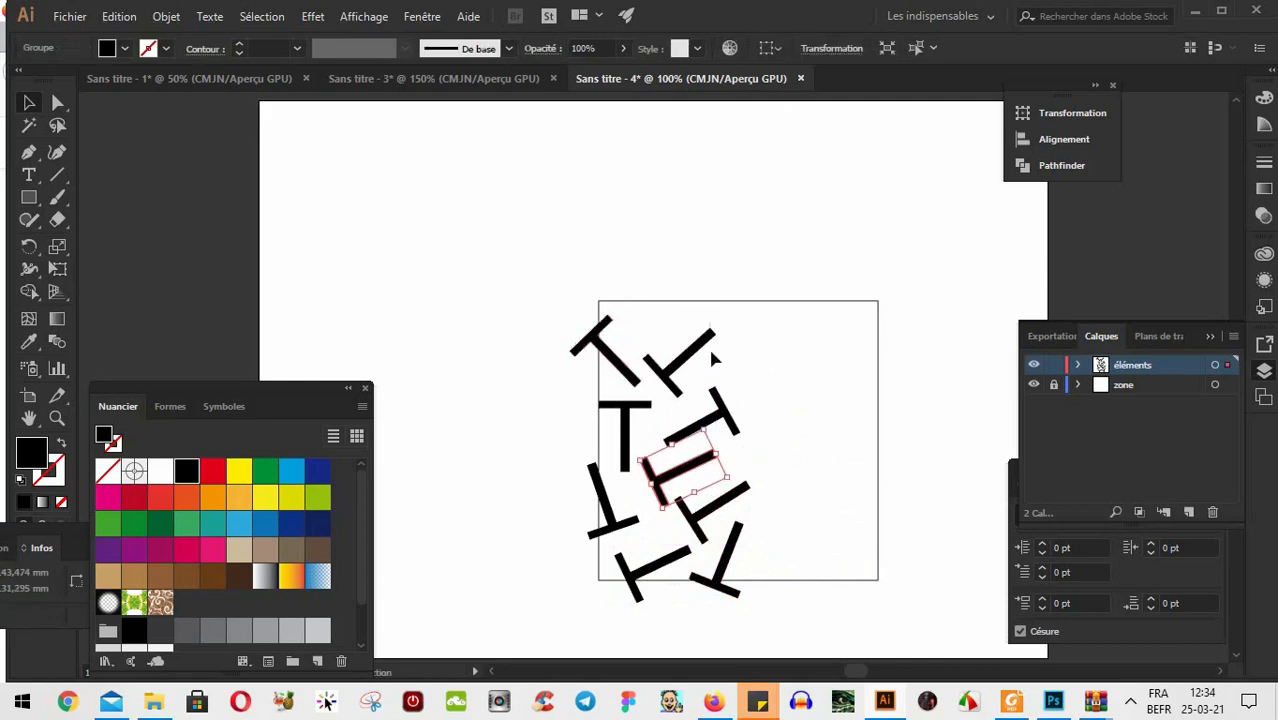
scroll(786, 418, down, 2)
click(805, 363)
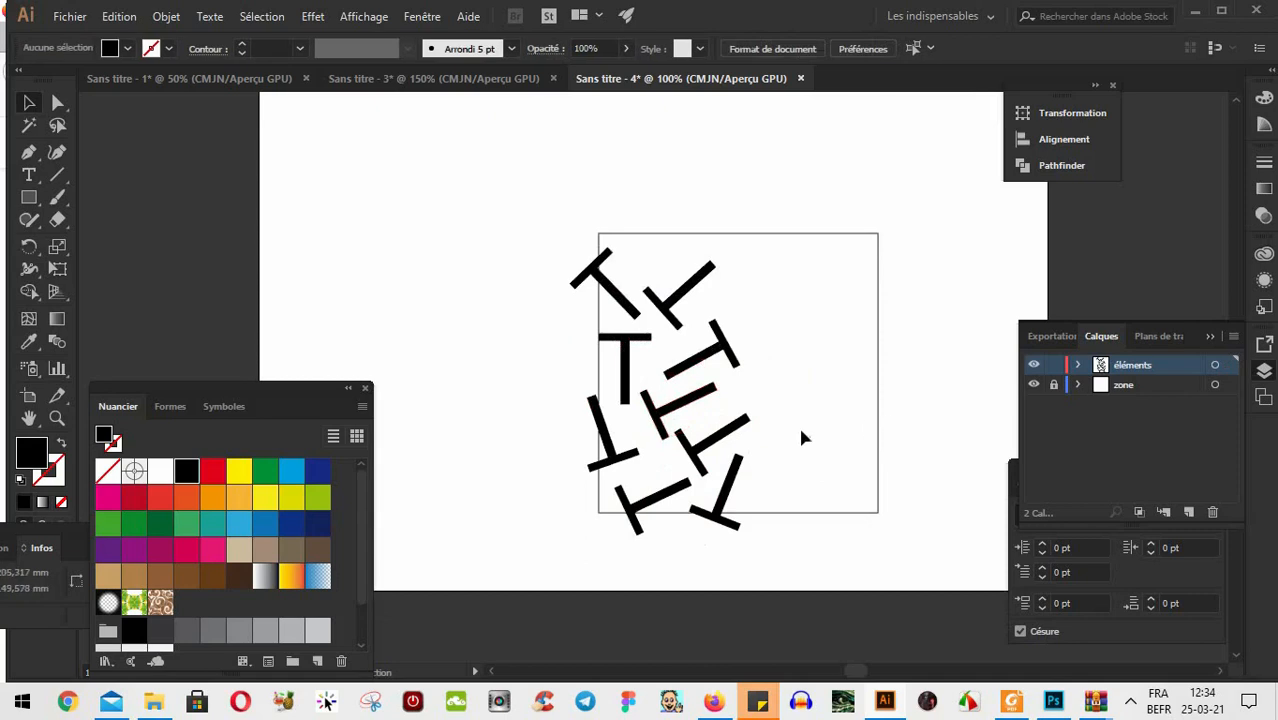
Move the T below the upper copy slightly up and outward, and rotate the central T so its stem is horizontal
drag(707, 342, 723, 322)
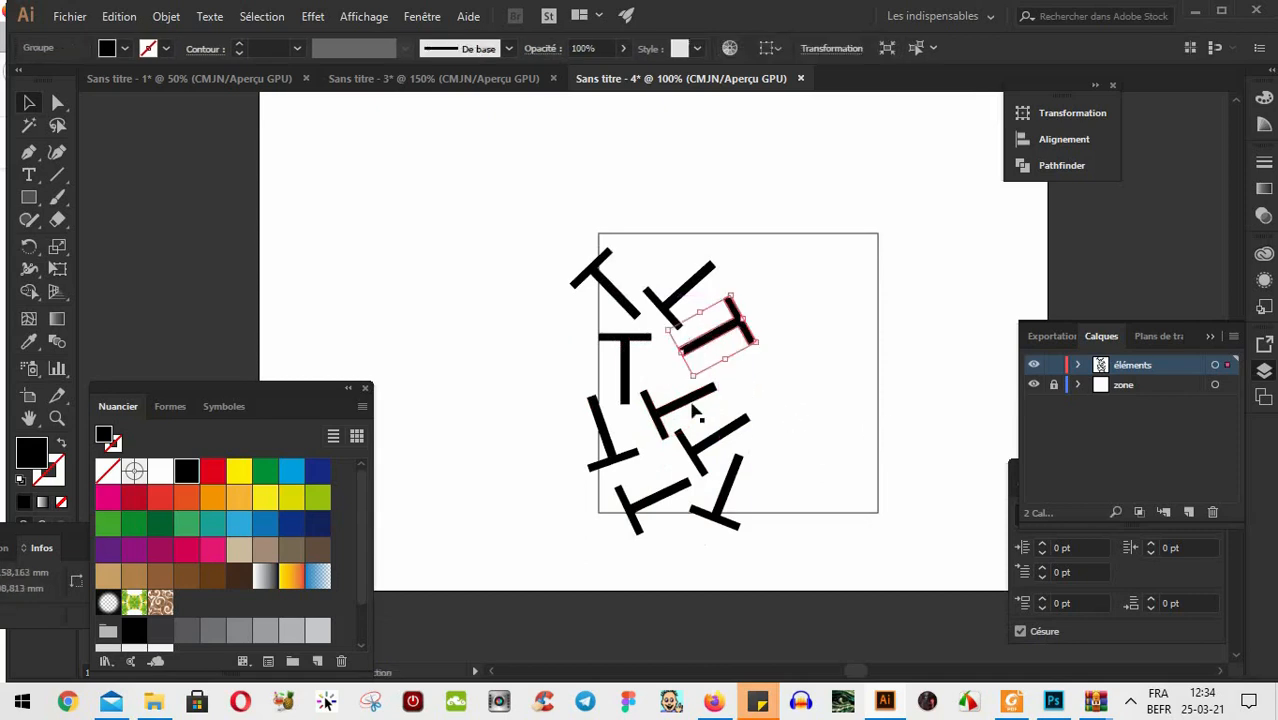
mouse_move(703, 398)
mouse_down()
mouse_move(720, 377)
mouse_move(728, 399)
mouse_up()
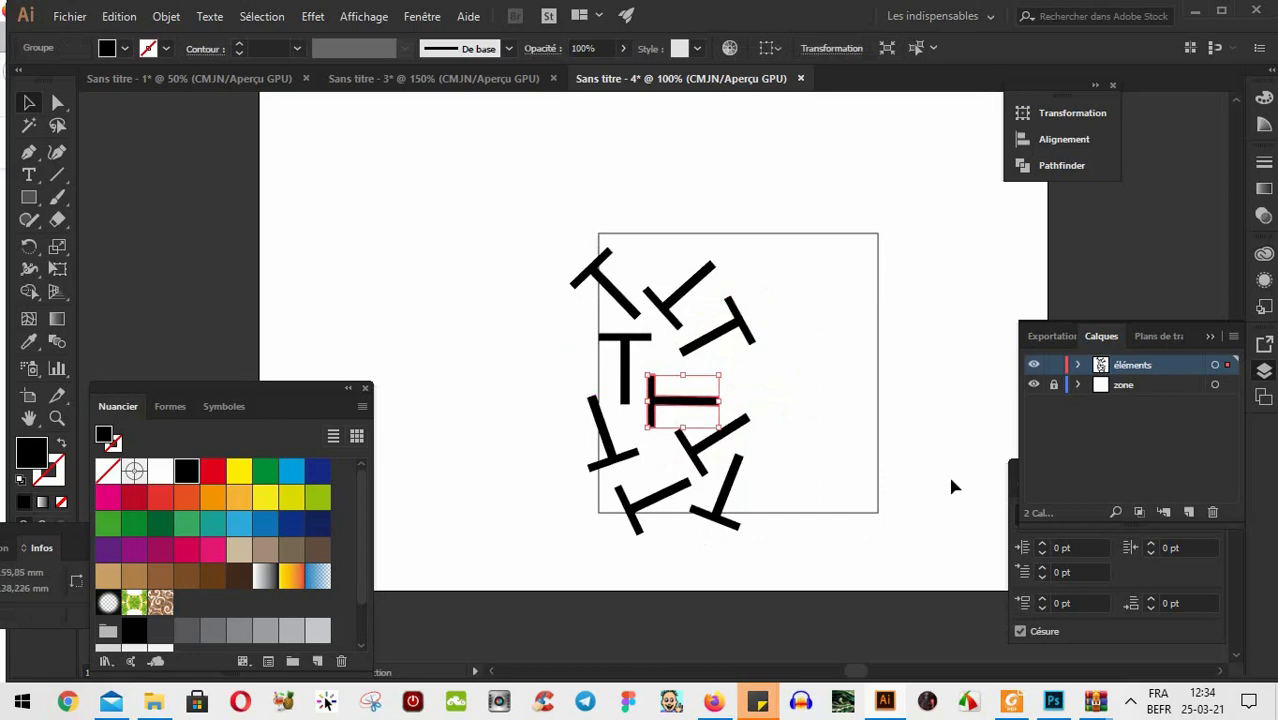
click(780, 458)
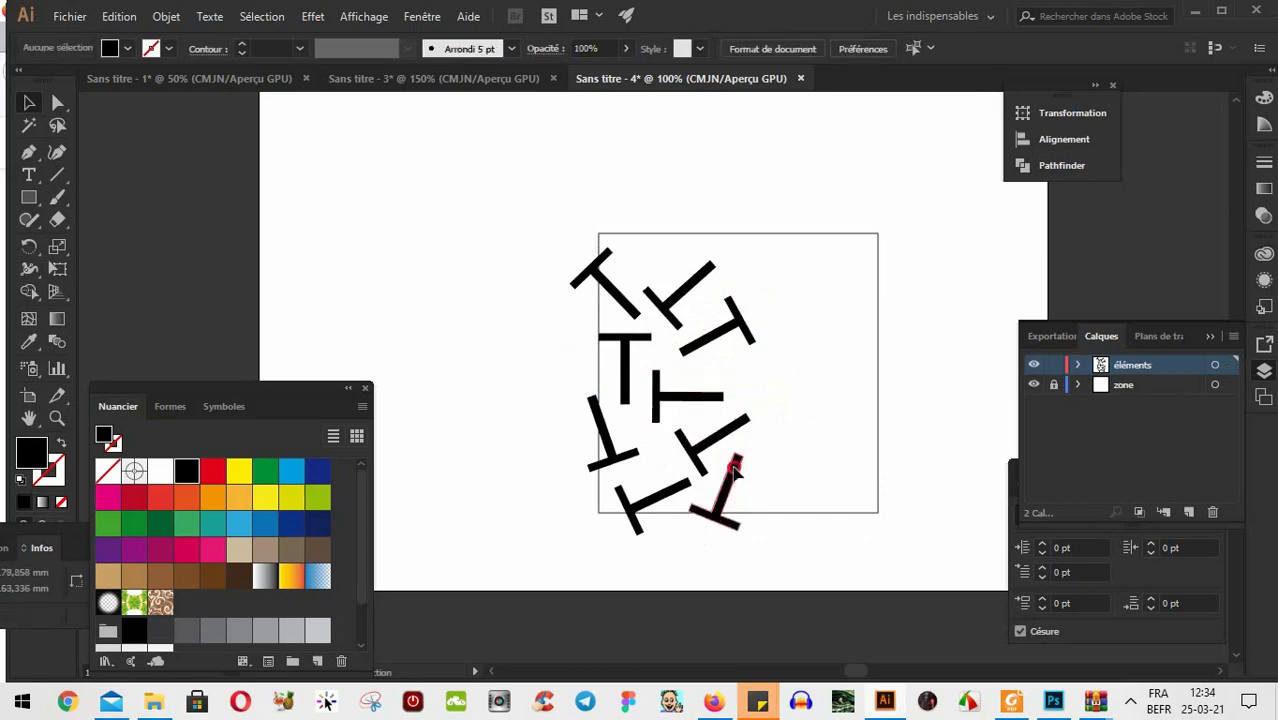
Shift the T crossing the square's bottom edge downward and the slanted T above it to the right
drag(735, 472, 740, 479)
key(Down)
key(Down)
key(Down)
key(Down)
key(Down)
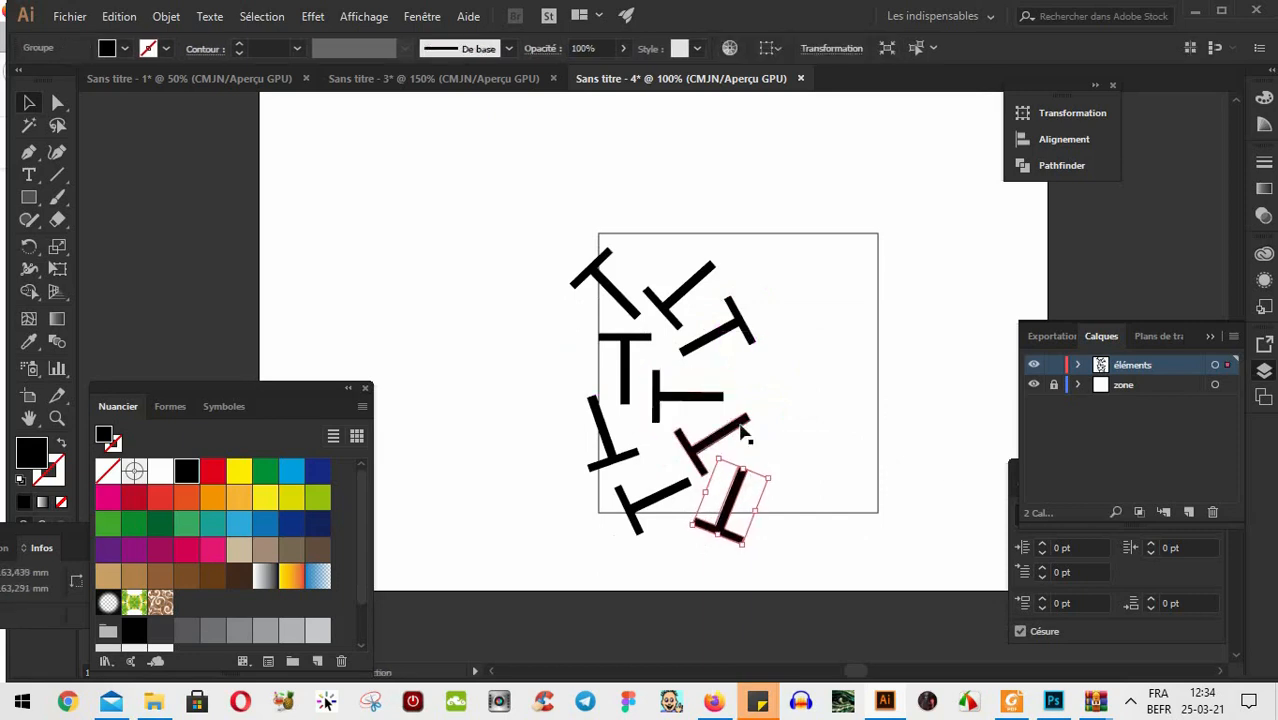
drag(740, 425, 752, 425)
key(Right)
key(Right)
key(Right)
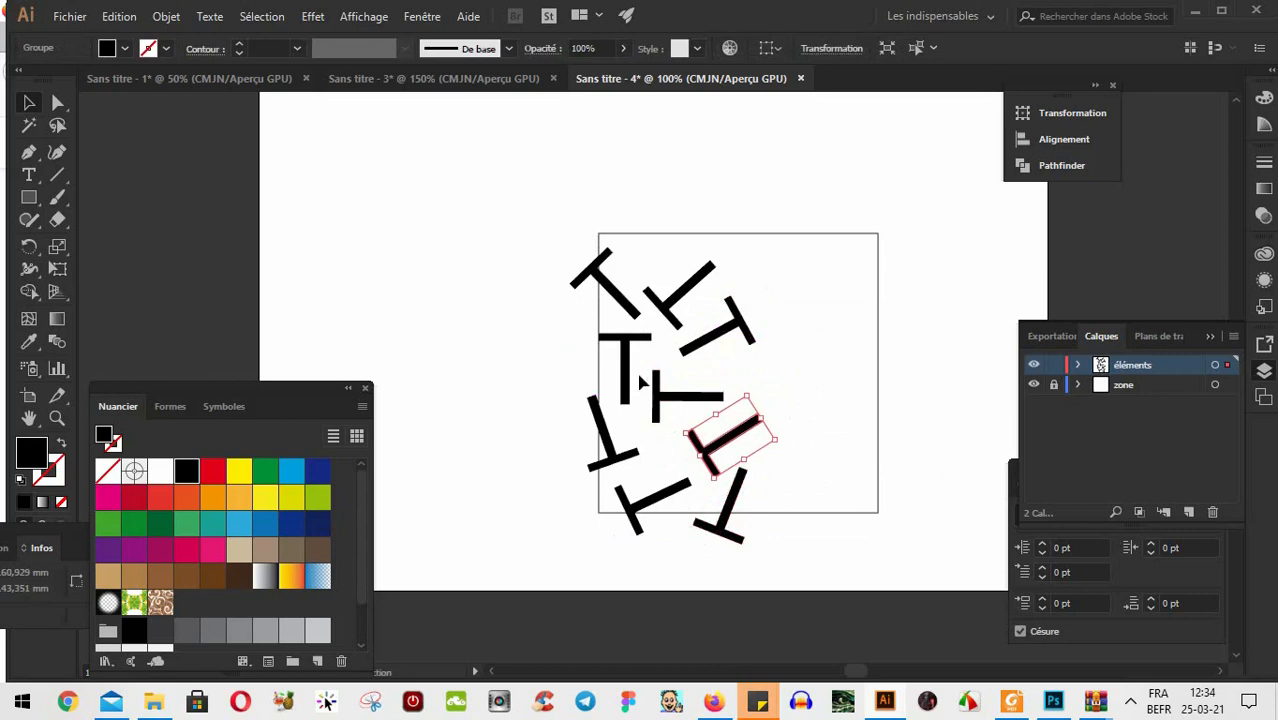
Nudge the horizontal T in the centre slightly downward
click(656, 395)
key(Down)
key(Down)
key(Down)
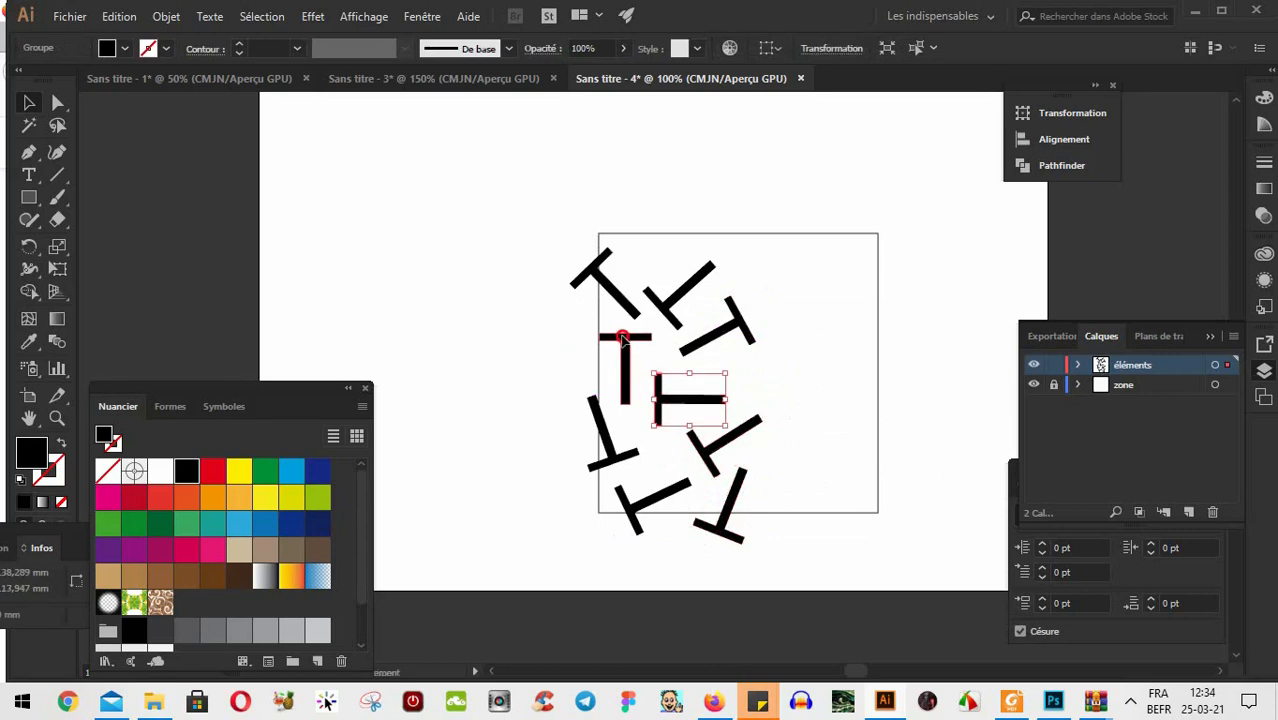
Nudge the upright T to the left across the square's edge and tilt it slightly counterclockwise
click(622, 339)
key(Left)
key(Left)
key(Left)
key(Left)
key(Left)
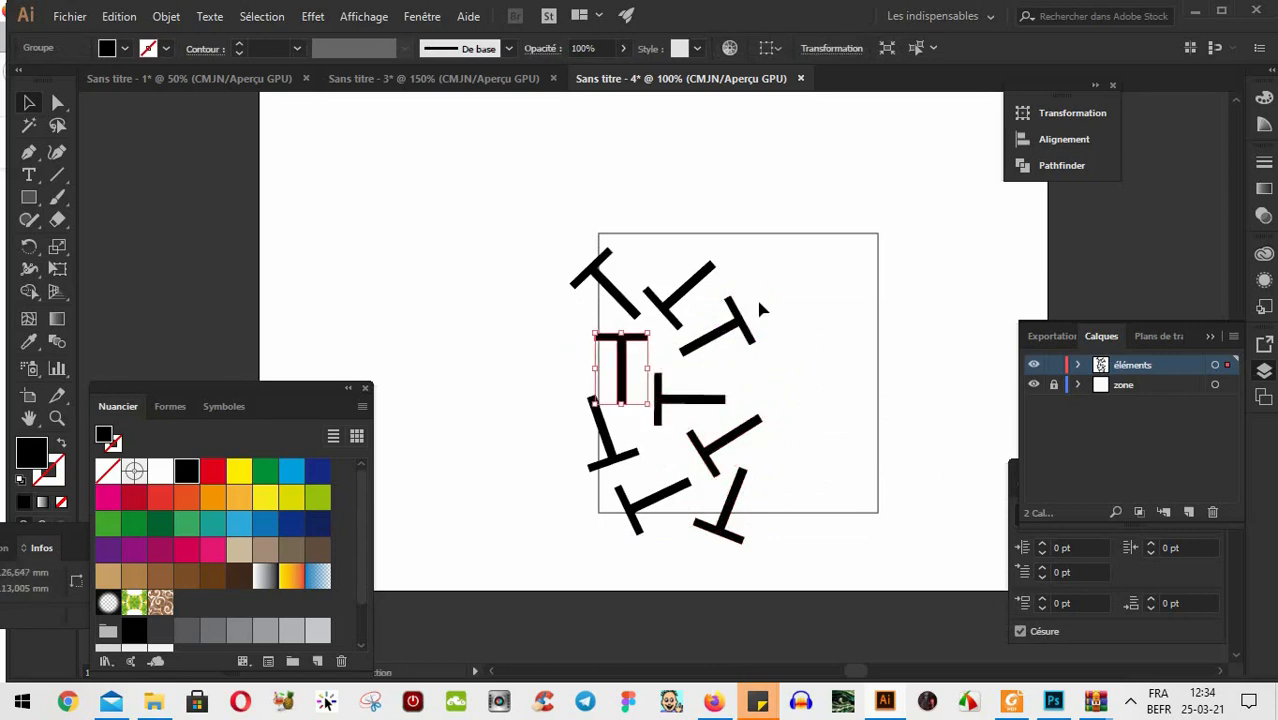
mouse_move(659, 331)
mouse_down()
mouse_move(676, 343)
mouse_move(656, 333)
mouse_move(675, 328)
mouse_move(646, 326)
mouse_up()
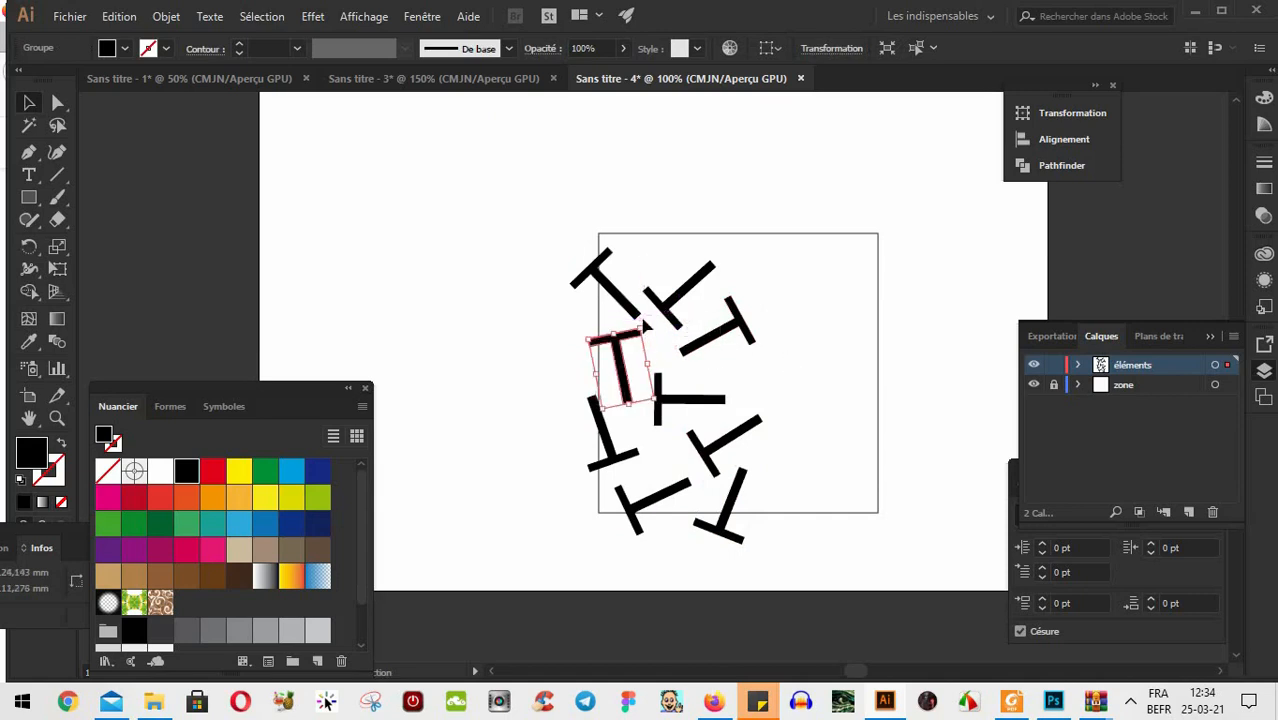
click(890, 394)
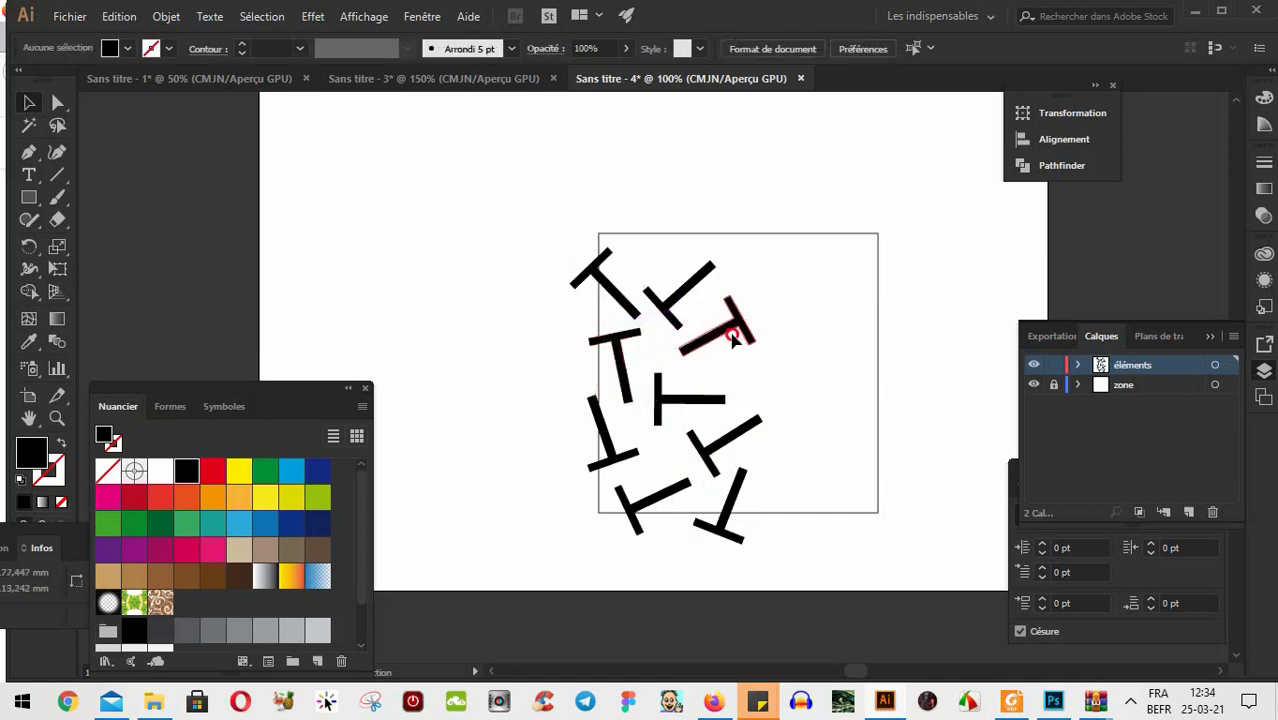
Shift the upper-right T slightly right and add two T copies across the lower-right edge, one upright and one tilted upside down
click(734, 340)
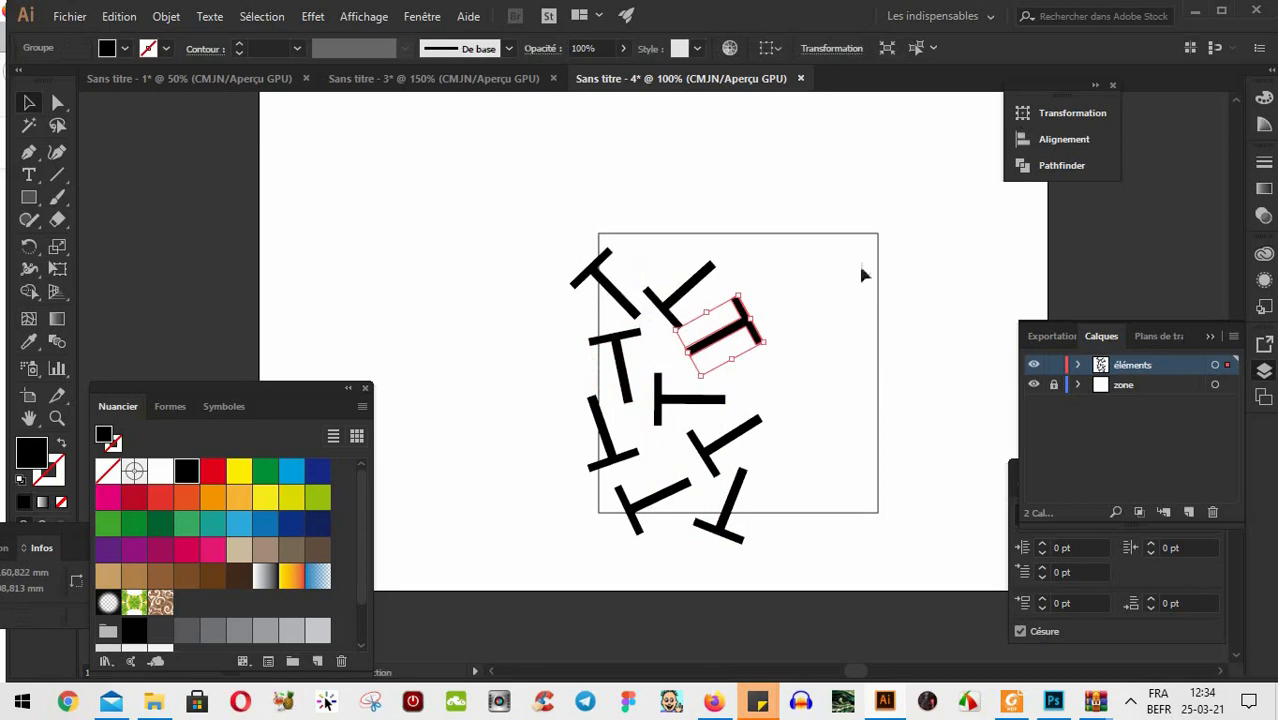
drag(740, 472, 830, 495)
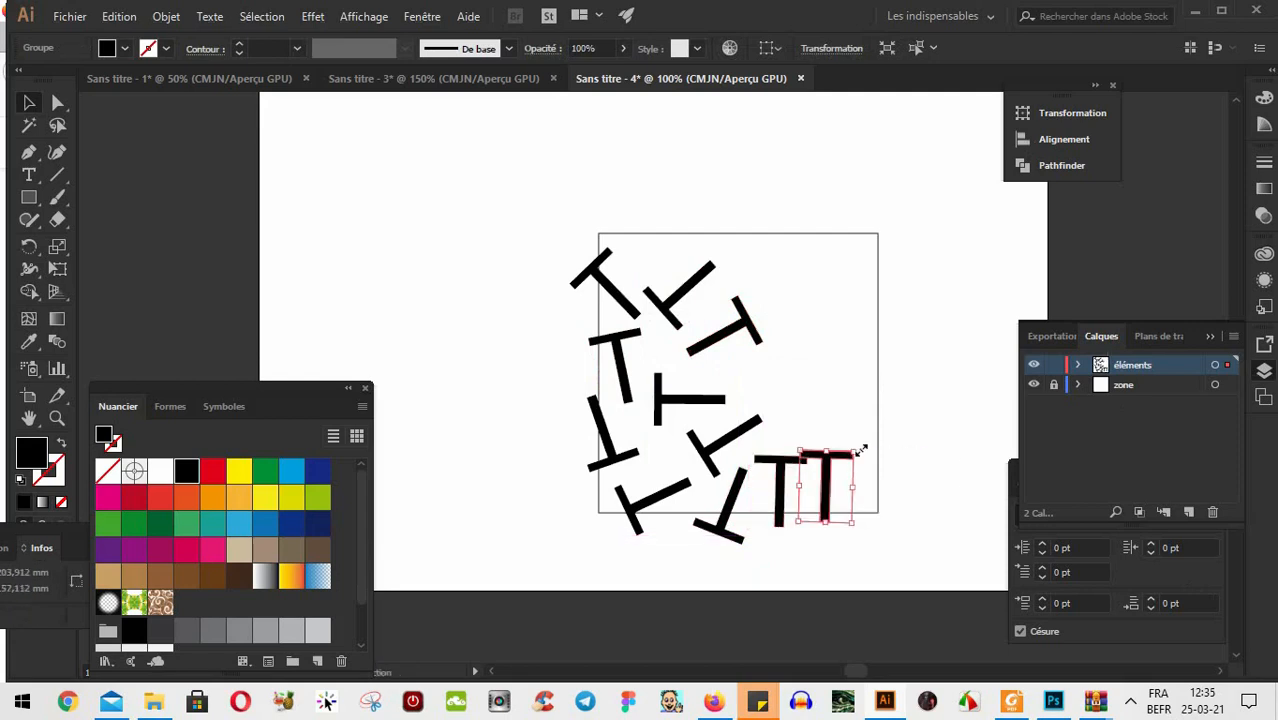
mouse_move(862, 446)
mouse_down()
mouse_move(795, 450)
mouse_move(760, 485)
mouse_move(806, 500)
mouse_move(856, 458)
mouse_up()
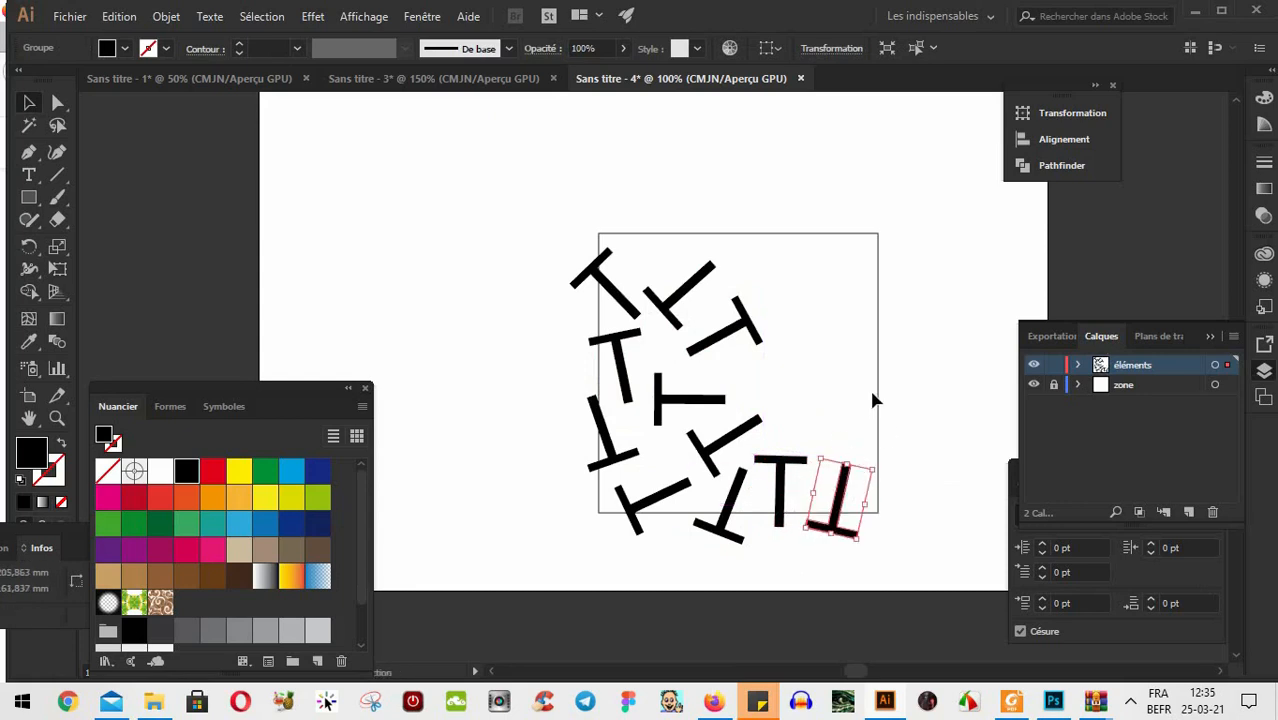
click(847, 447)
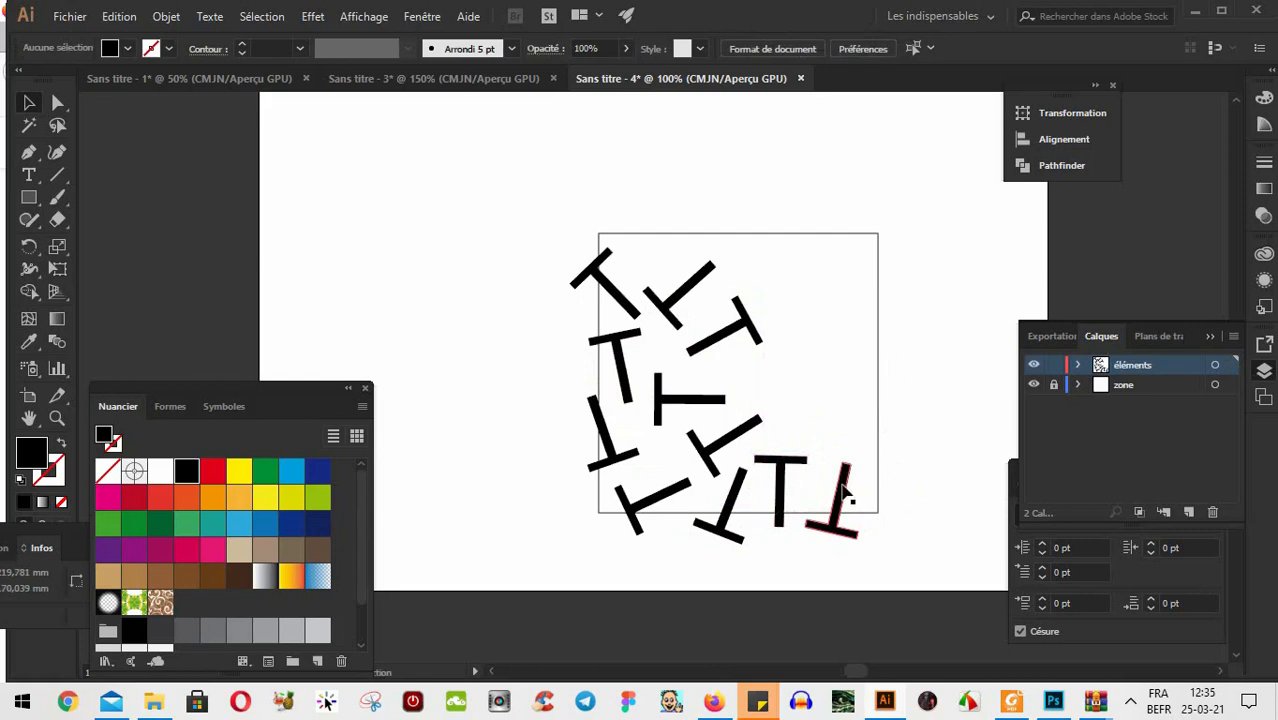
Duplicate the lower-right T and turn the copy sideways below the upper-right T
drag(845, 492, 790, 480)
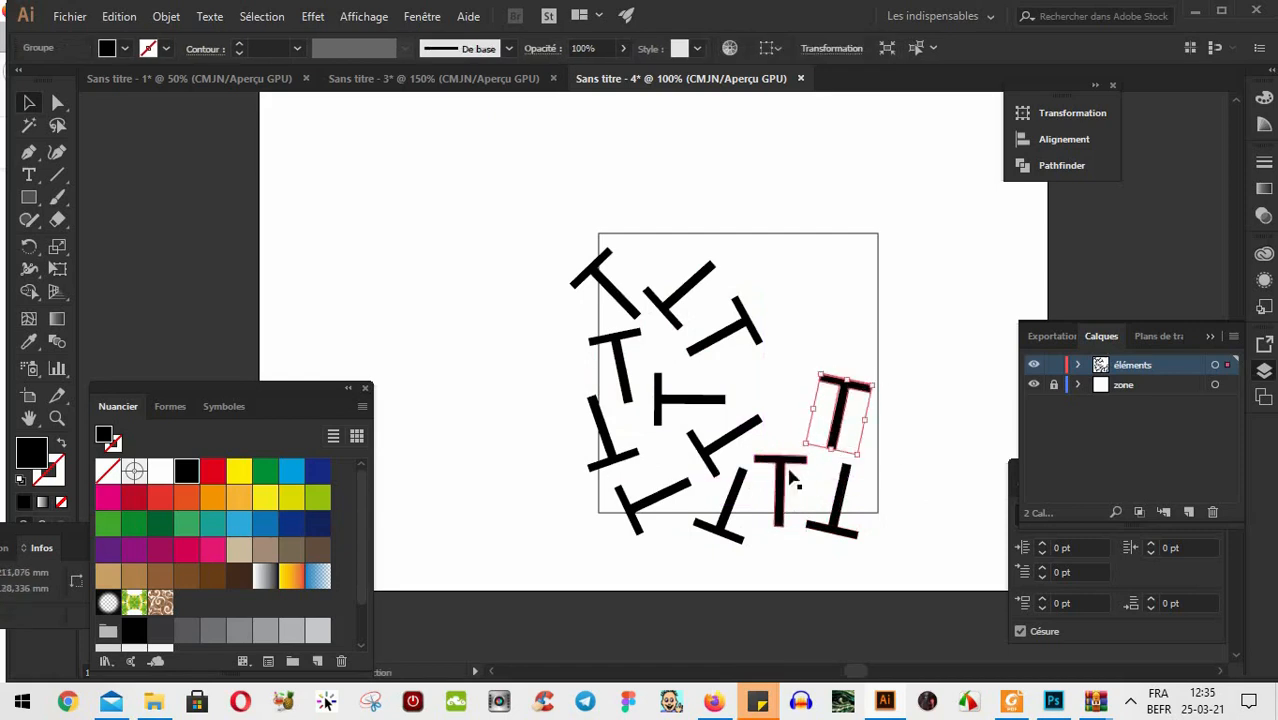
drag(836, 432, 768, 372)
drag(822, 312, 738, 367)
Nudge the new sideways T to the right and the slanted T below it slightly left
key(Right)
key(Right)
key(Right)
key(Right)
key(Right)
key(Right)
key(Right)
key(Right)
key(Right)
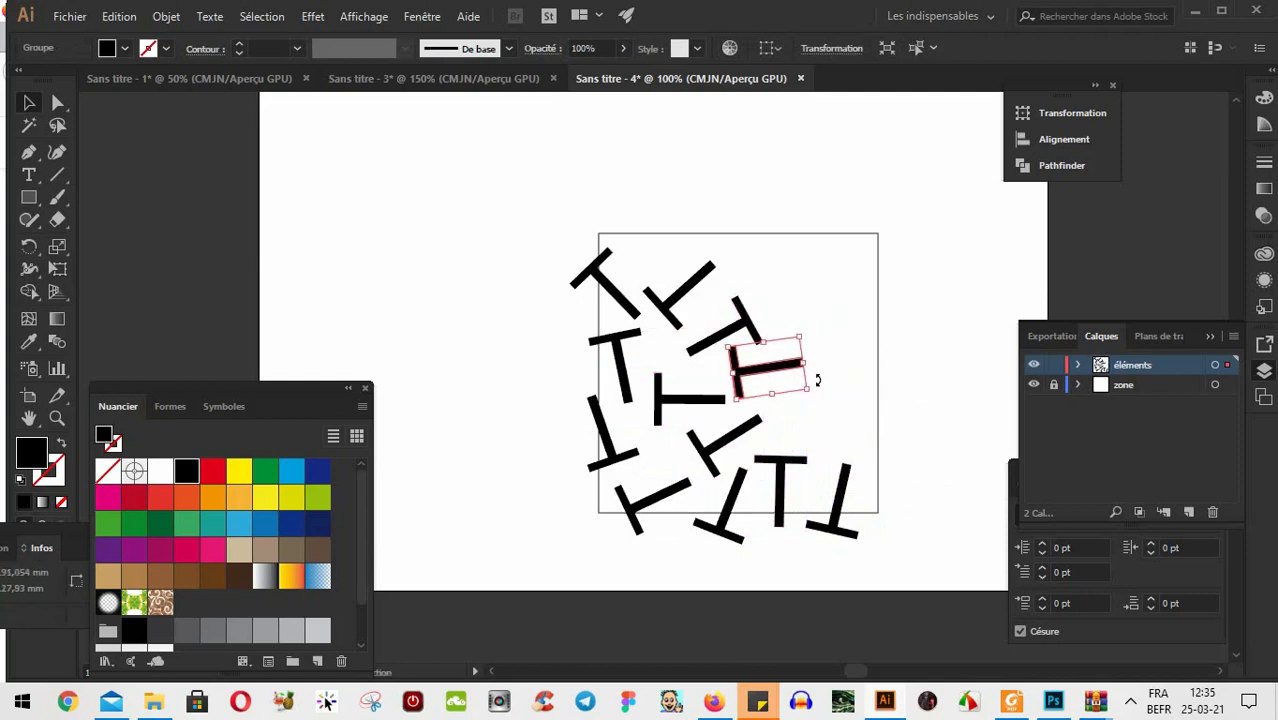
click(708, 455)
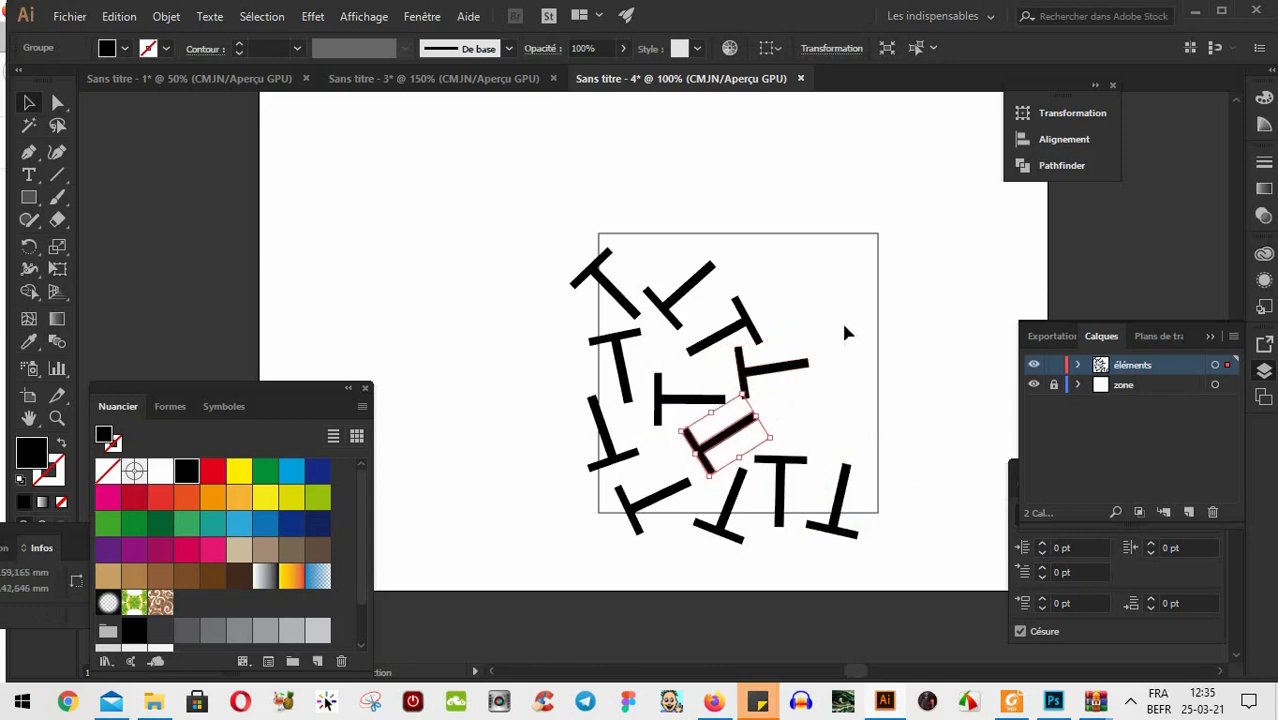
drag(903, 194, 975, 366)
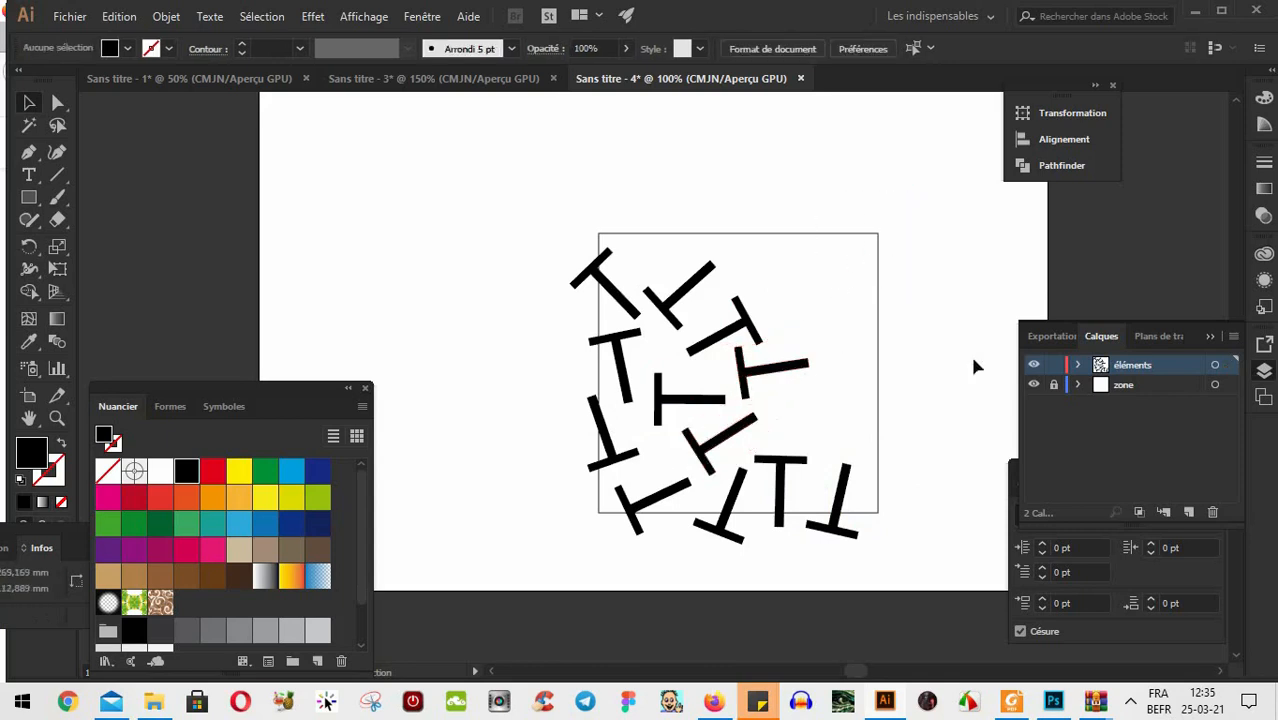
Unlock the zone layer and copy its square
click(1127, 385)
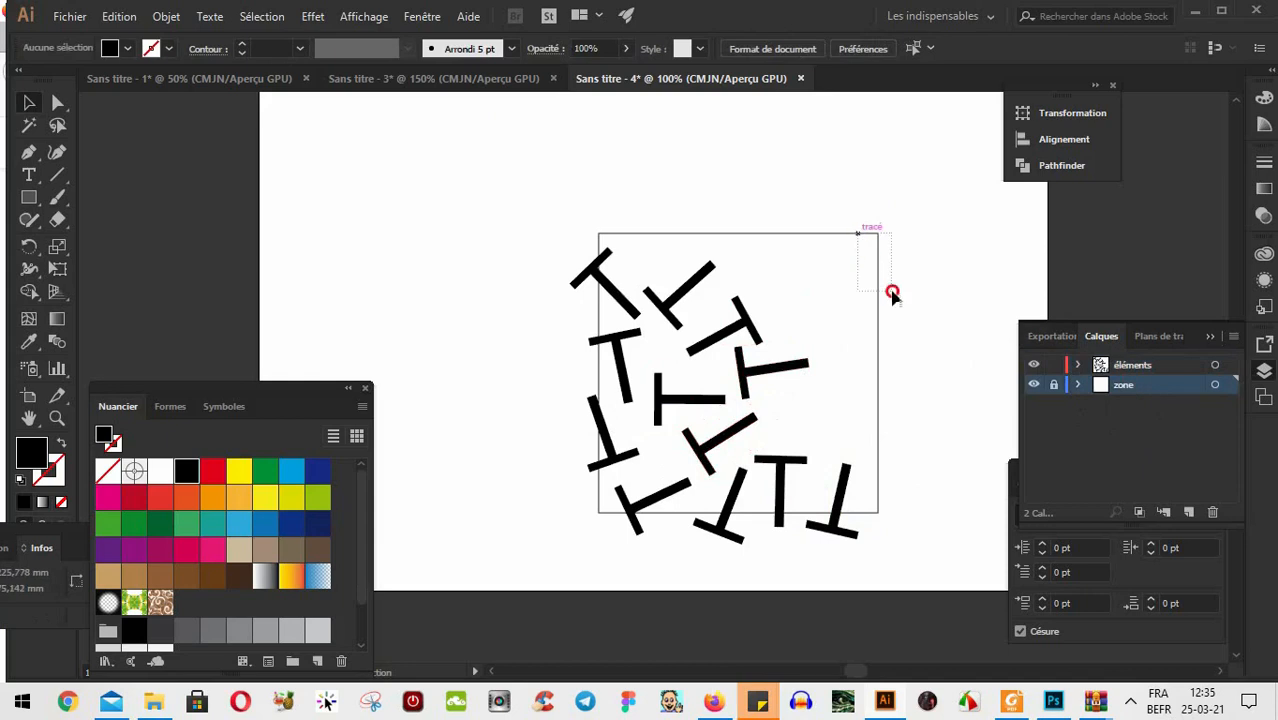
click(1146, 372)
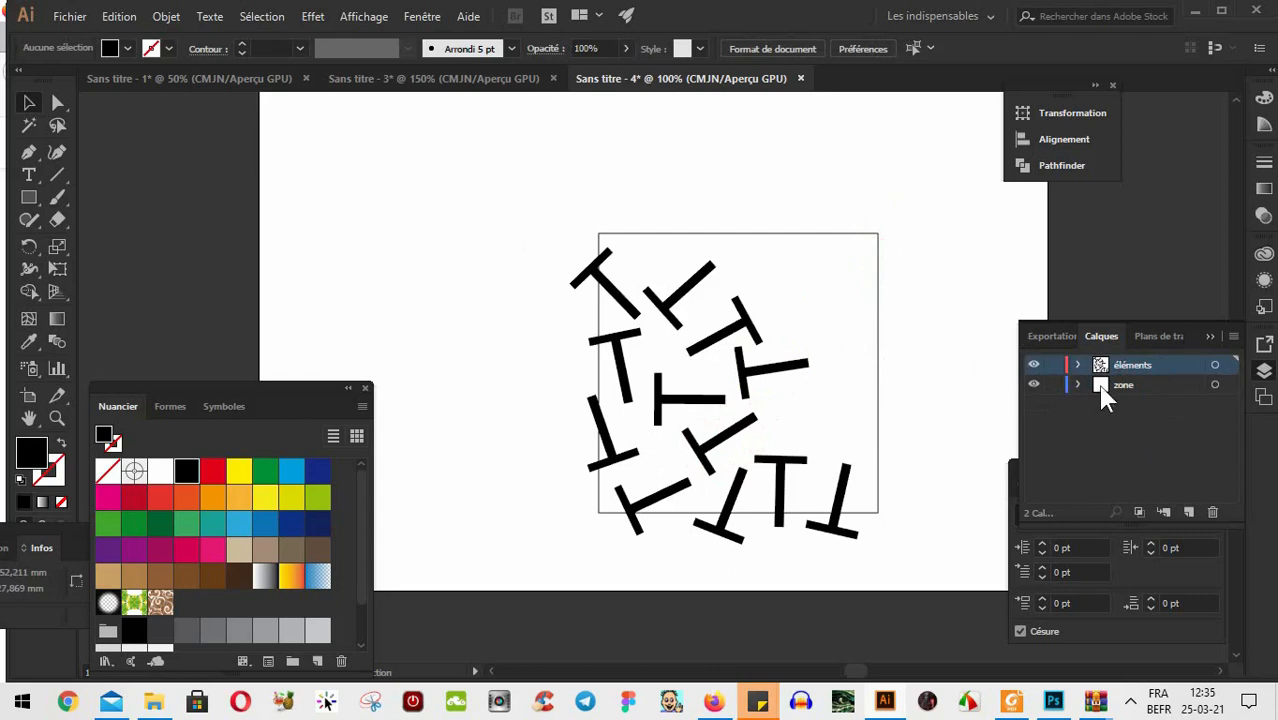
click(1118, 390)
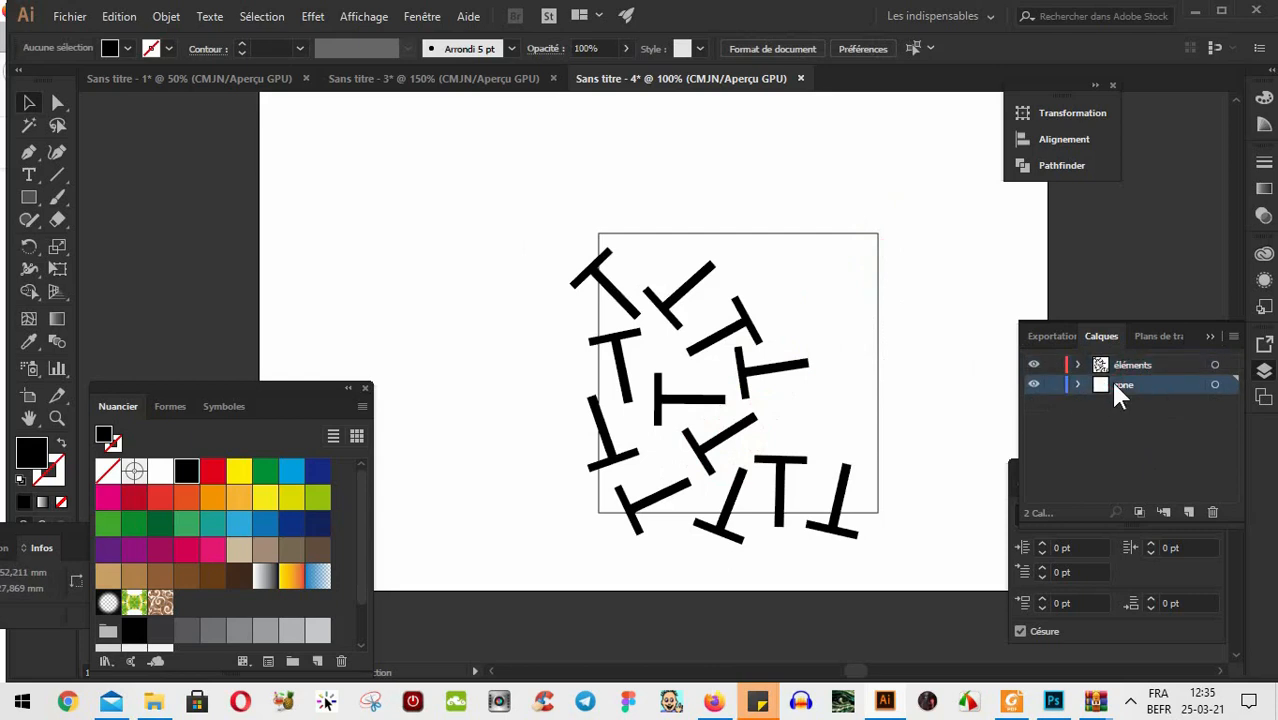
click(877, 249)
key(a)
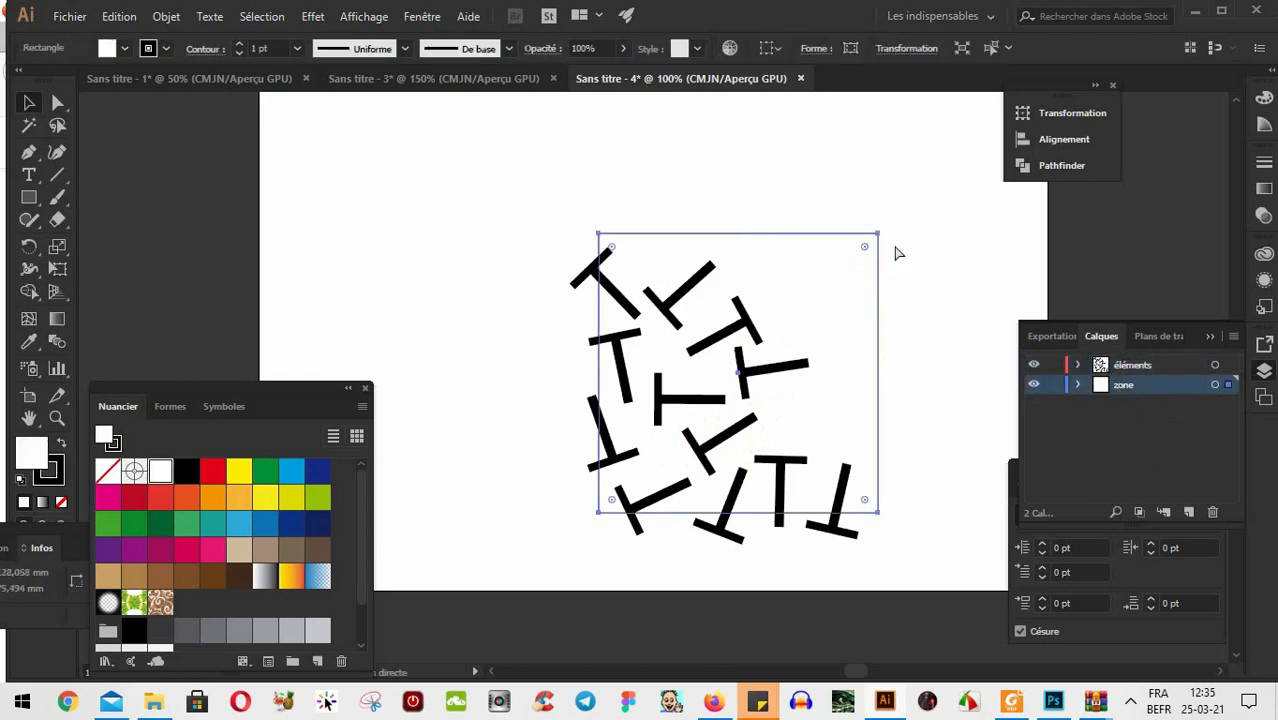
Hide the zone layer and paste the copied square in place on the éléments layer
key(v)
key(ctrl+shift+a)
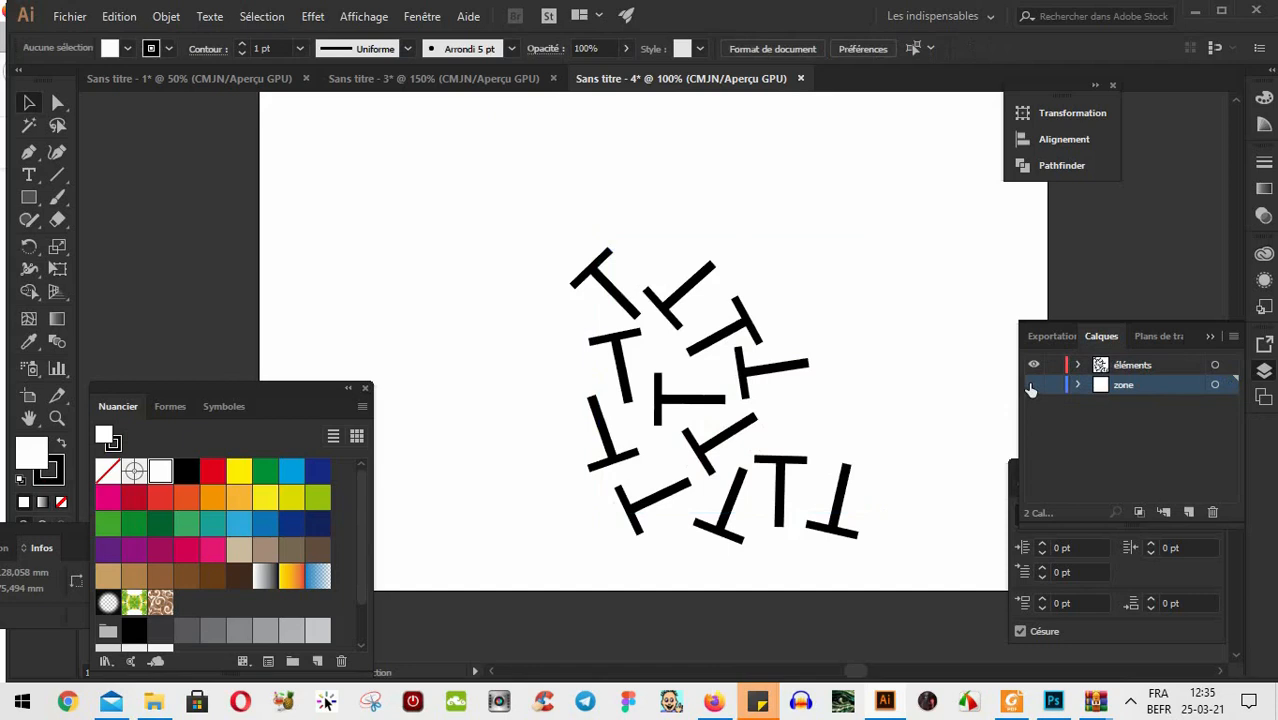
click(1151, 366)
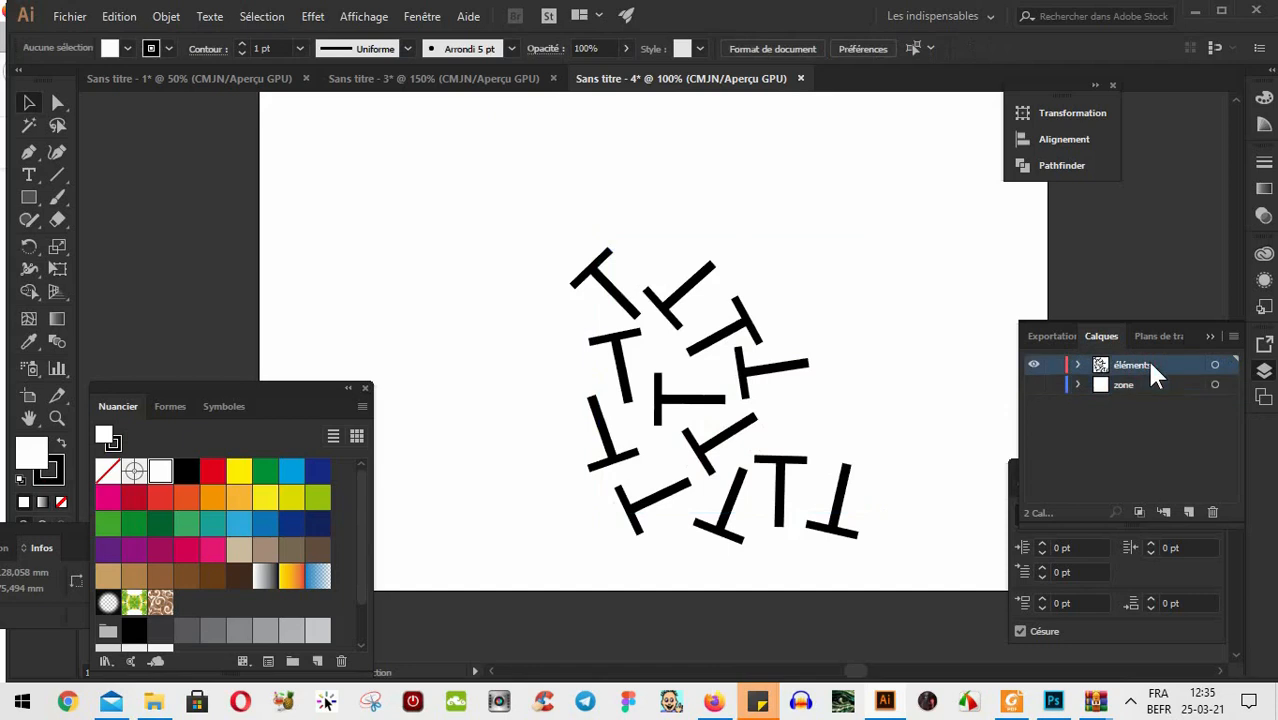
key(ctrl+f)
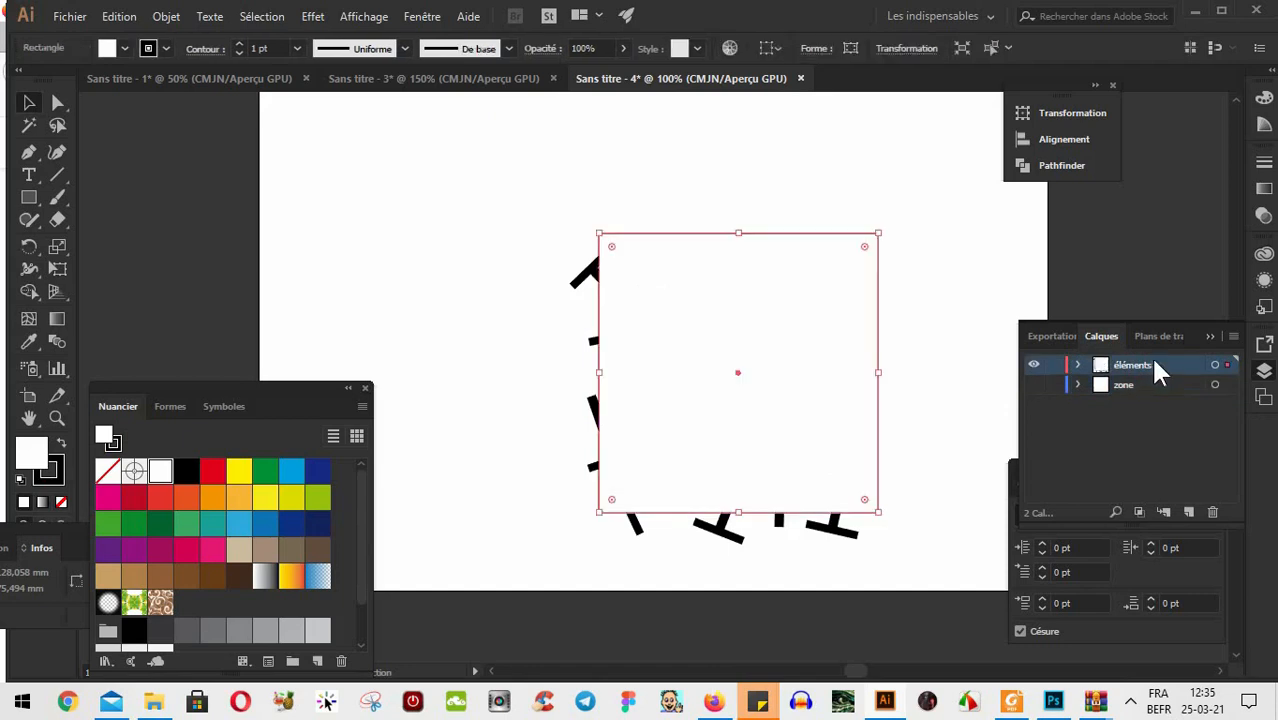
Send the pasted square behind the T shapes and remove its fill
right_click(718, 268)
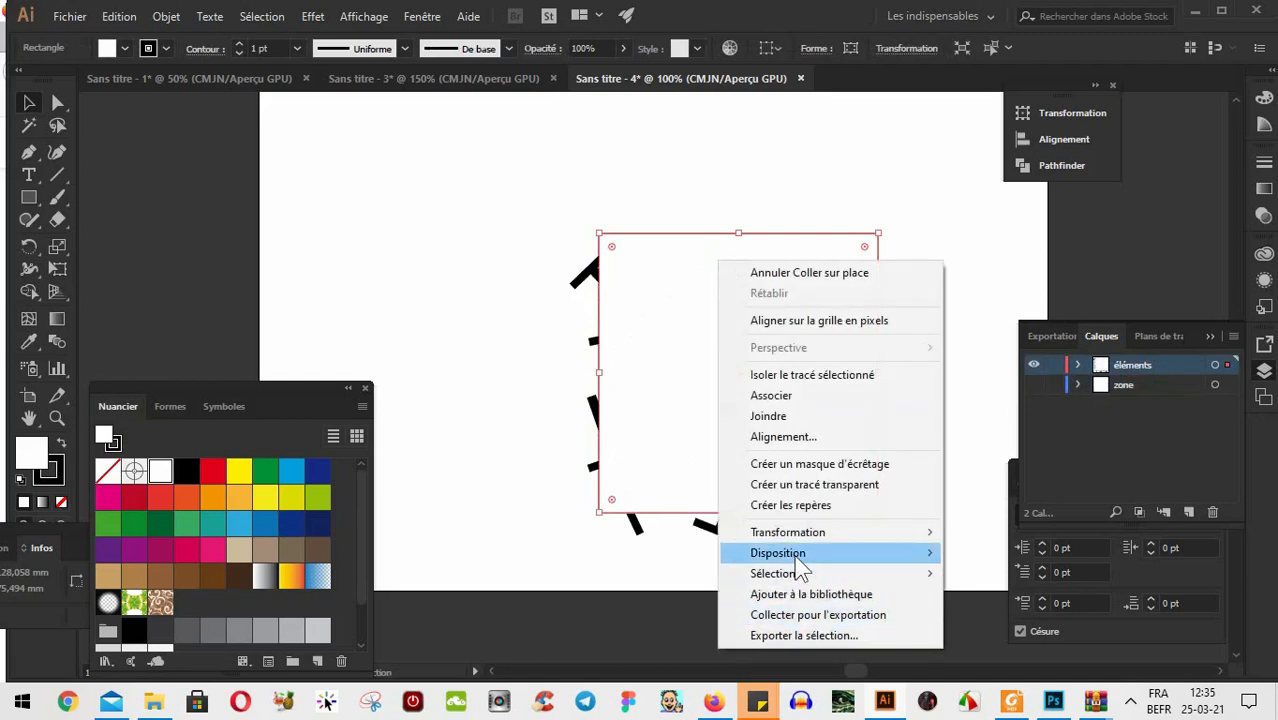
mouse_move(800, 563)
click(495, 618)
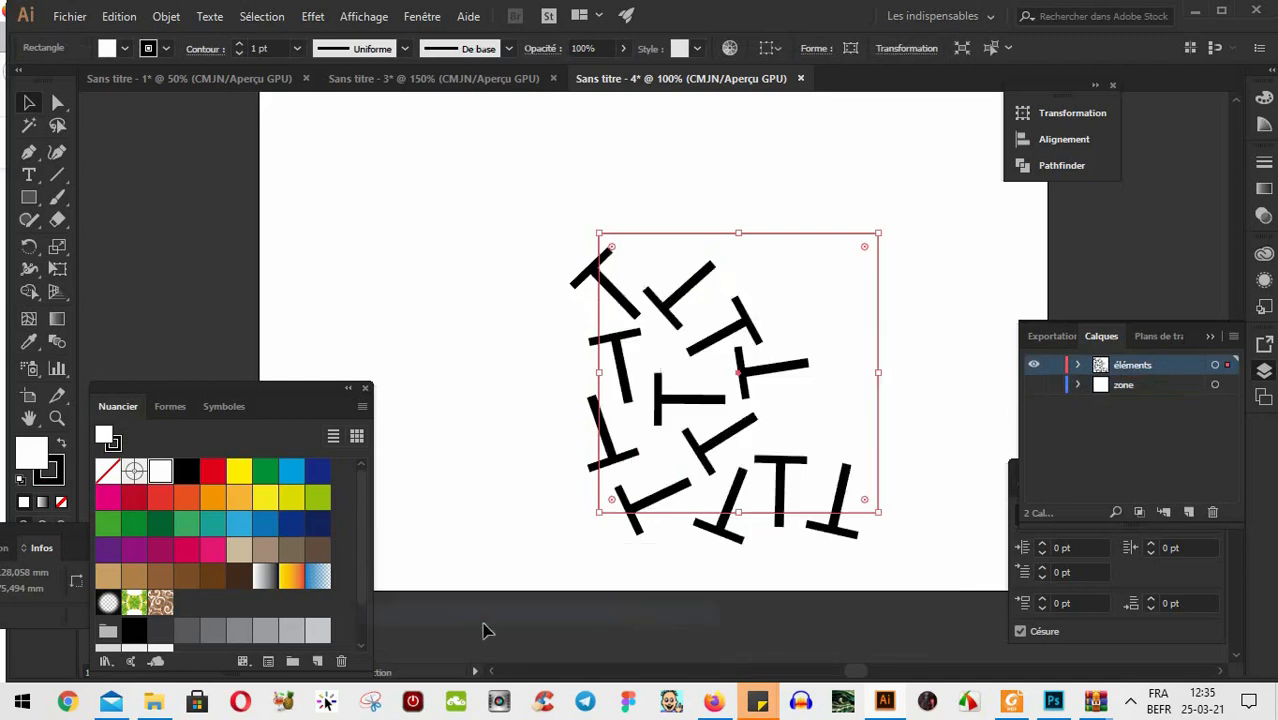
click(61, 502)
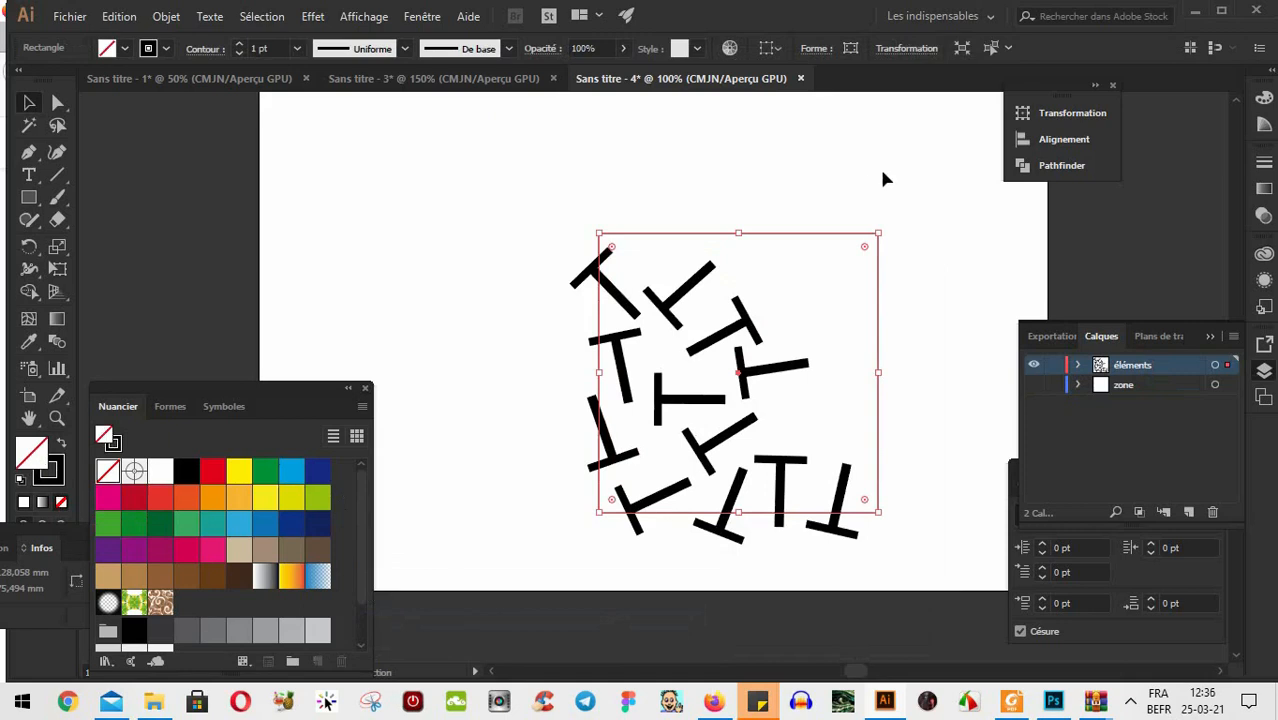
Select all the T shapes together with the square and duplicate them to the right of the original tile
drag(941, 424, 739, 334)
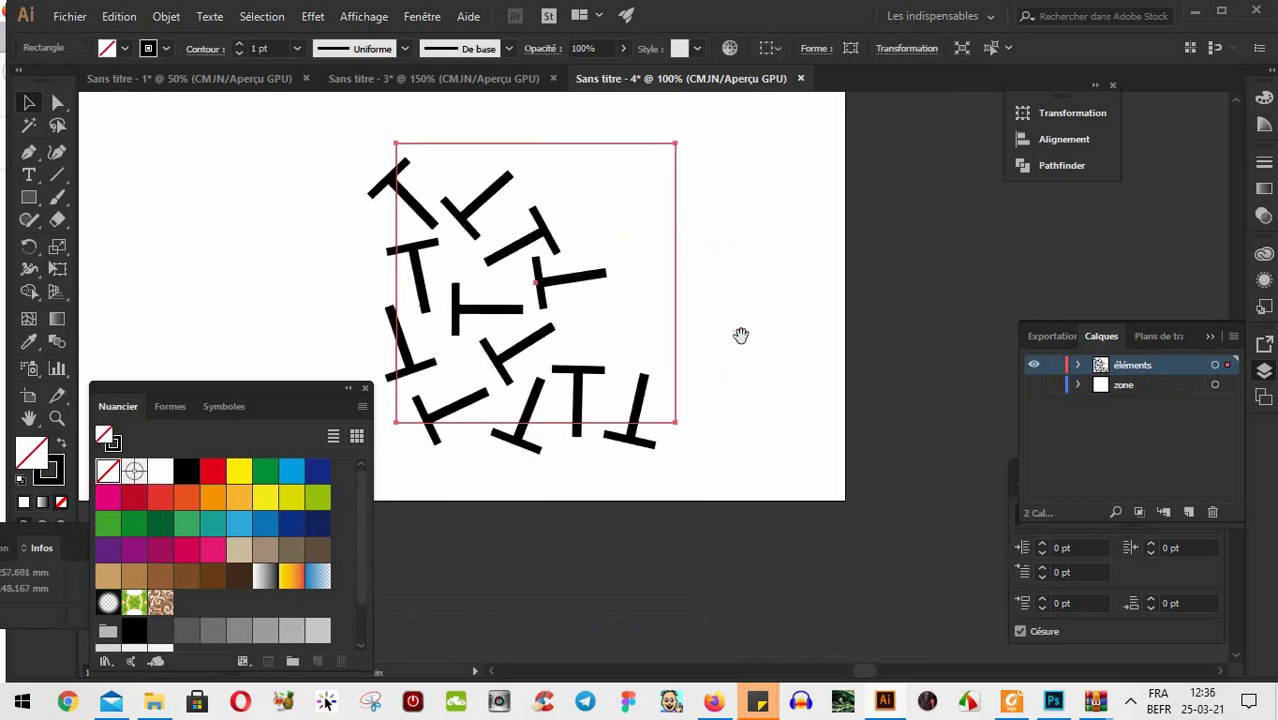
click(765, 322)
drag(535, 288, 589, 306)
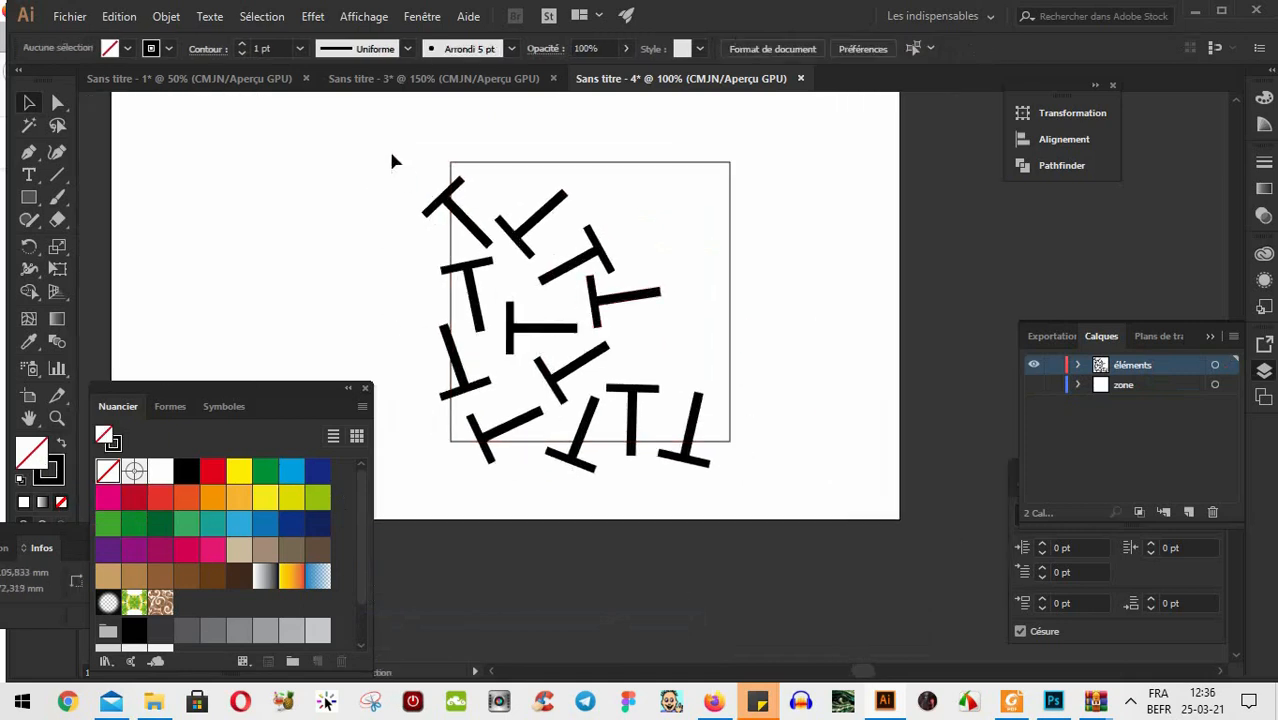
drag(390, 155, 806, 510)
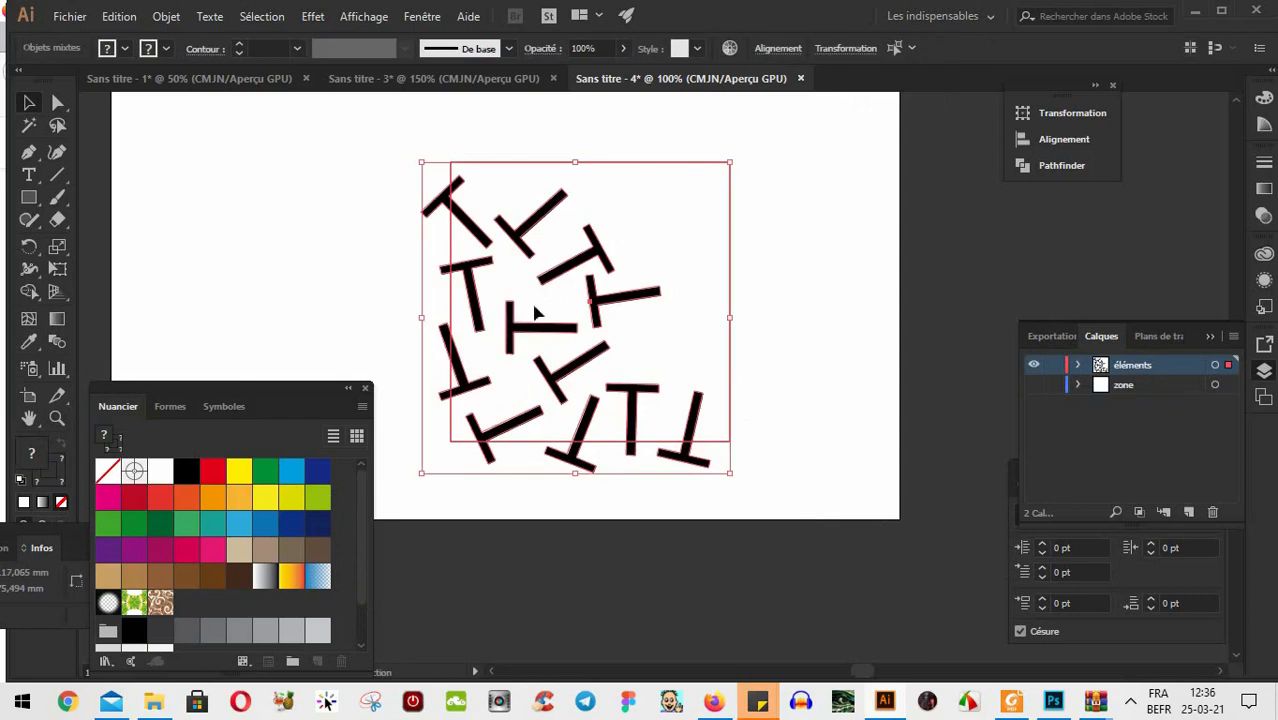
drag(487, 289, 757, 317)
Align the copied square's left edge exactly with the original square's right edge, using outline display for precision
scroll(740, 290, up, 3)
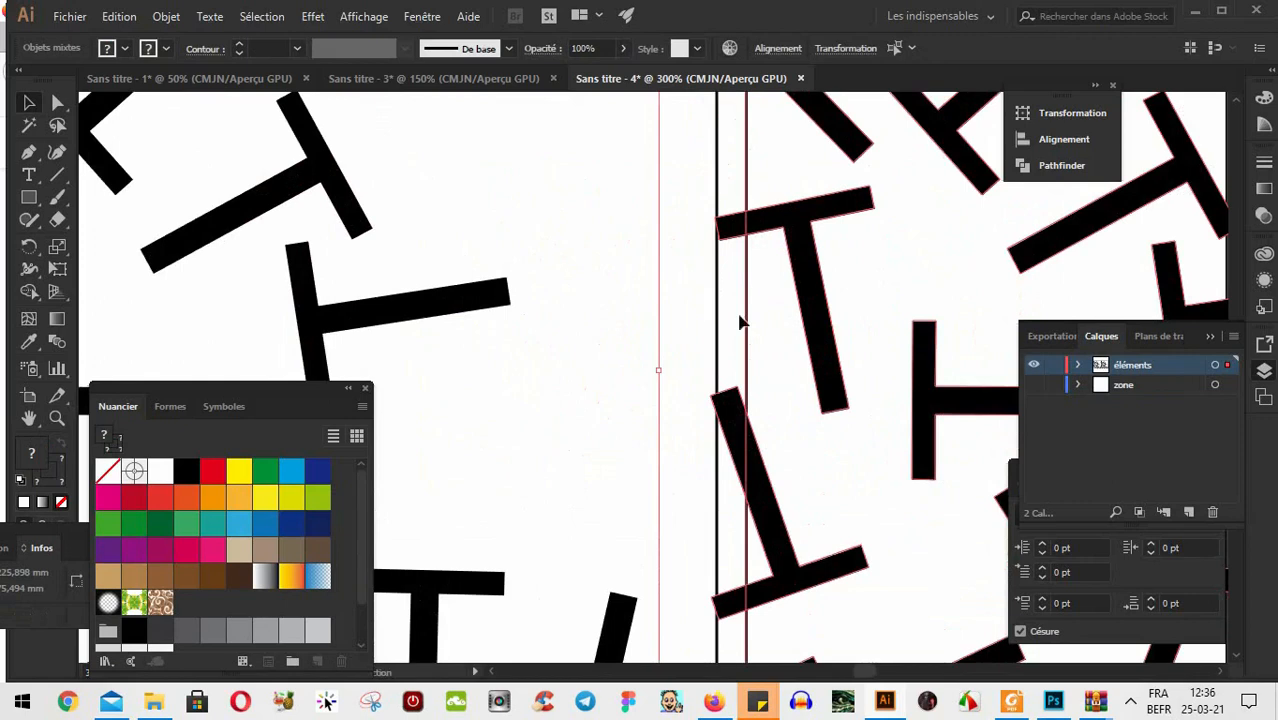
scroll(740, 322, up, 3)
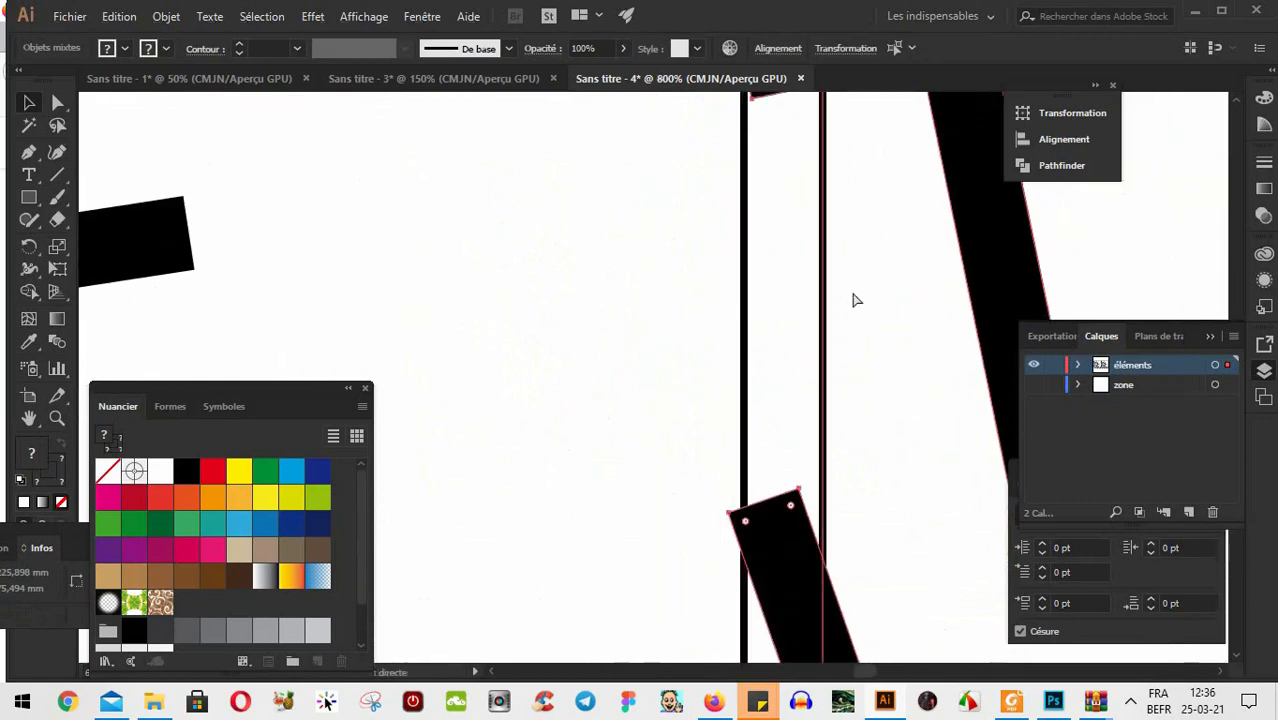
key(ctrl+y)
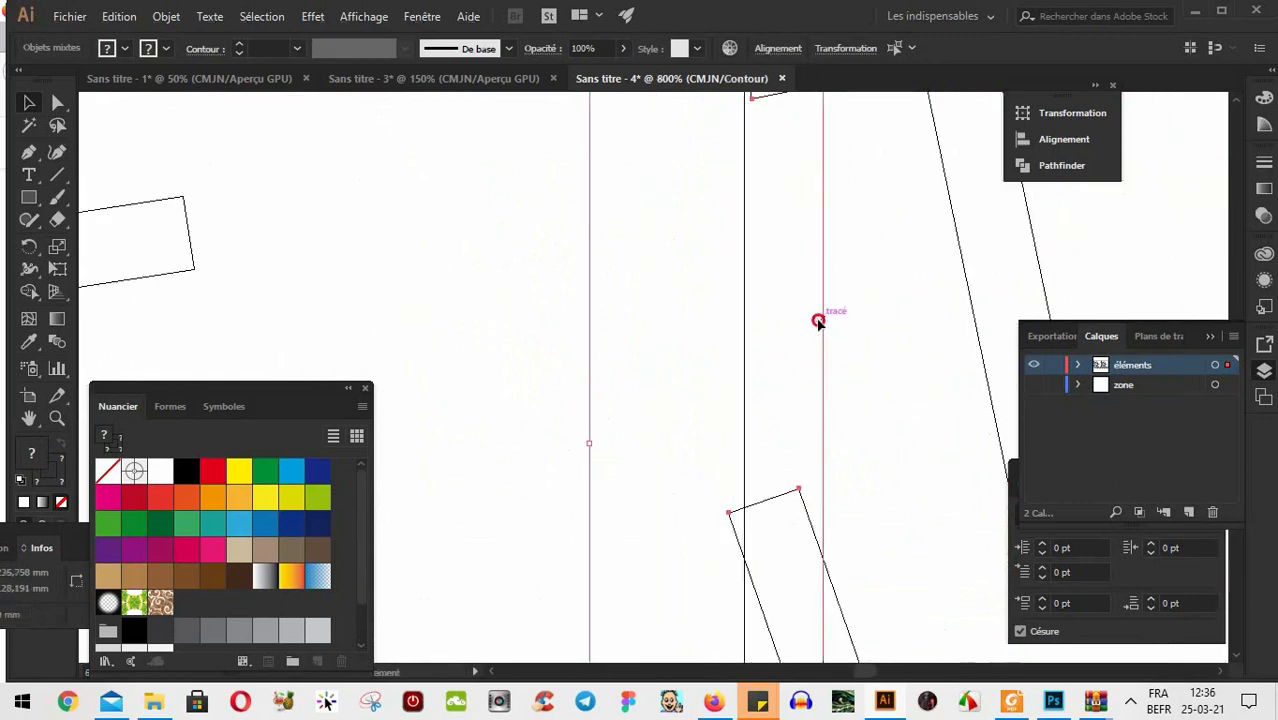
drag(818, 321, 745, 333)
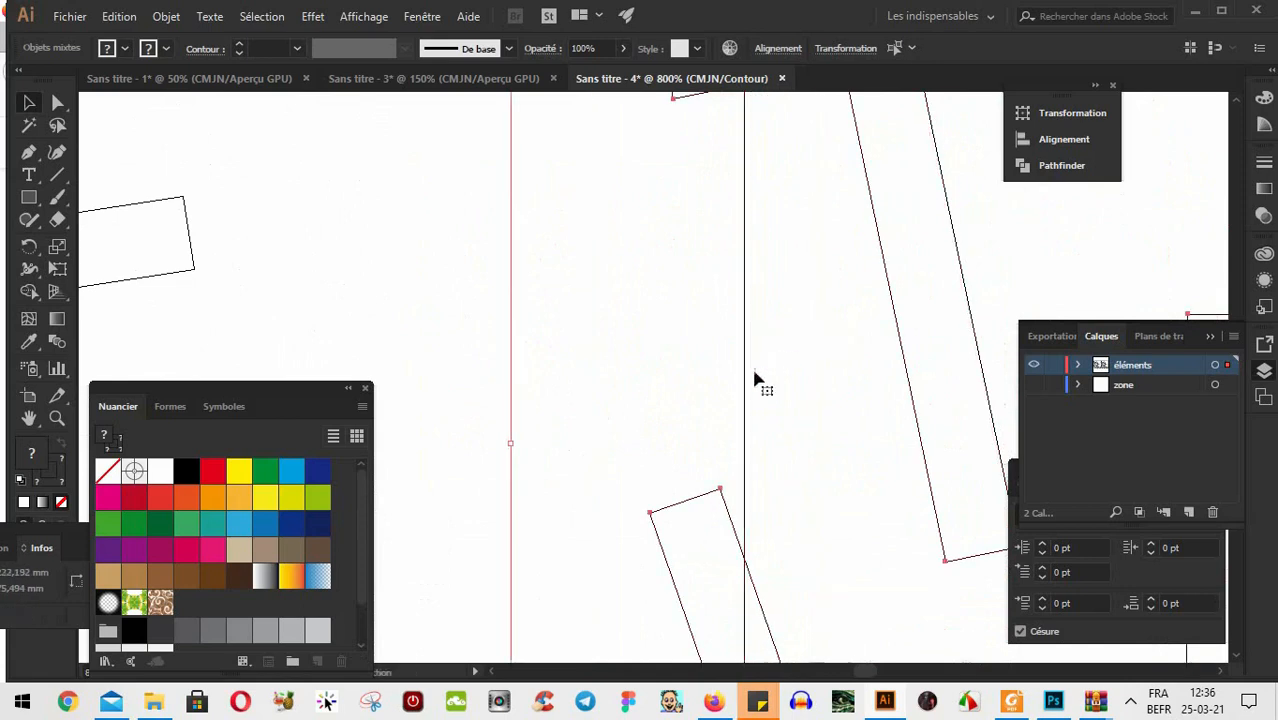
scroll(685, 405, down, 6)
key(ctrl+y)
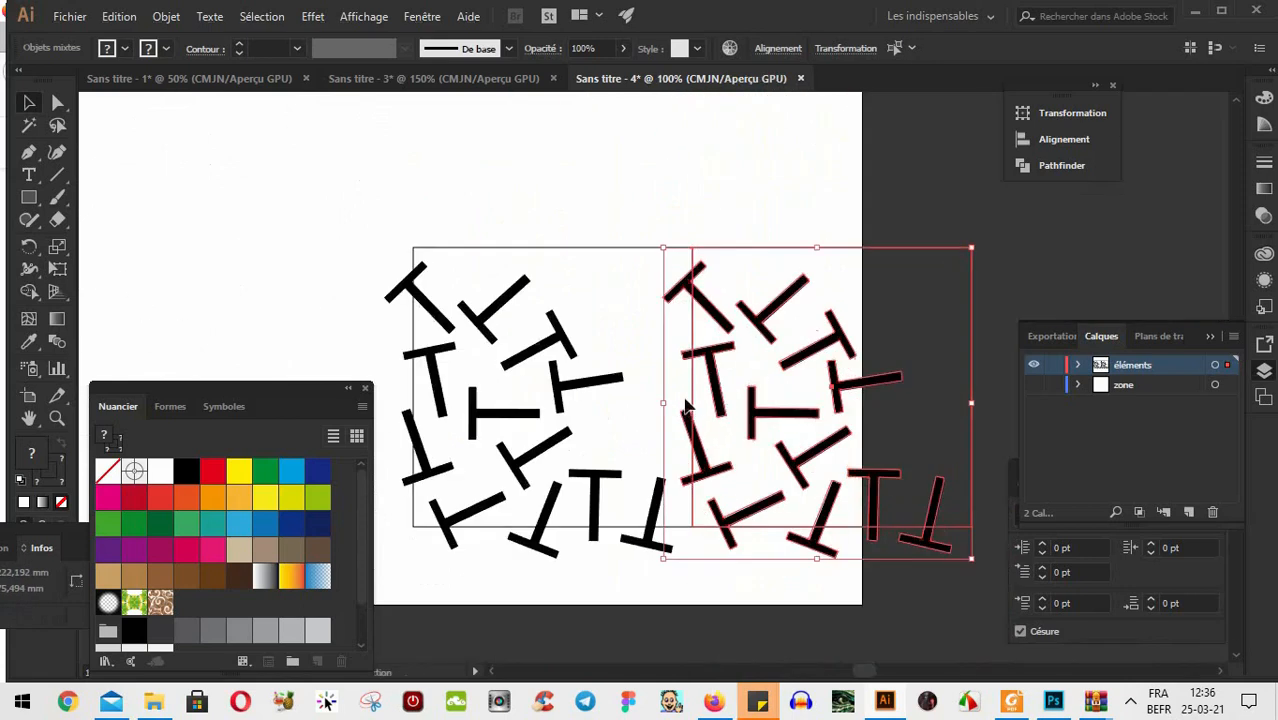
click(818, 154)
drag(655, 474, 633, 458)
drag(962, 192, 767, 560)
key(Delete)
key(ctrl+z)
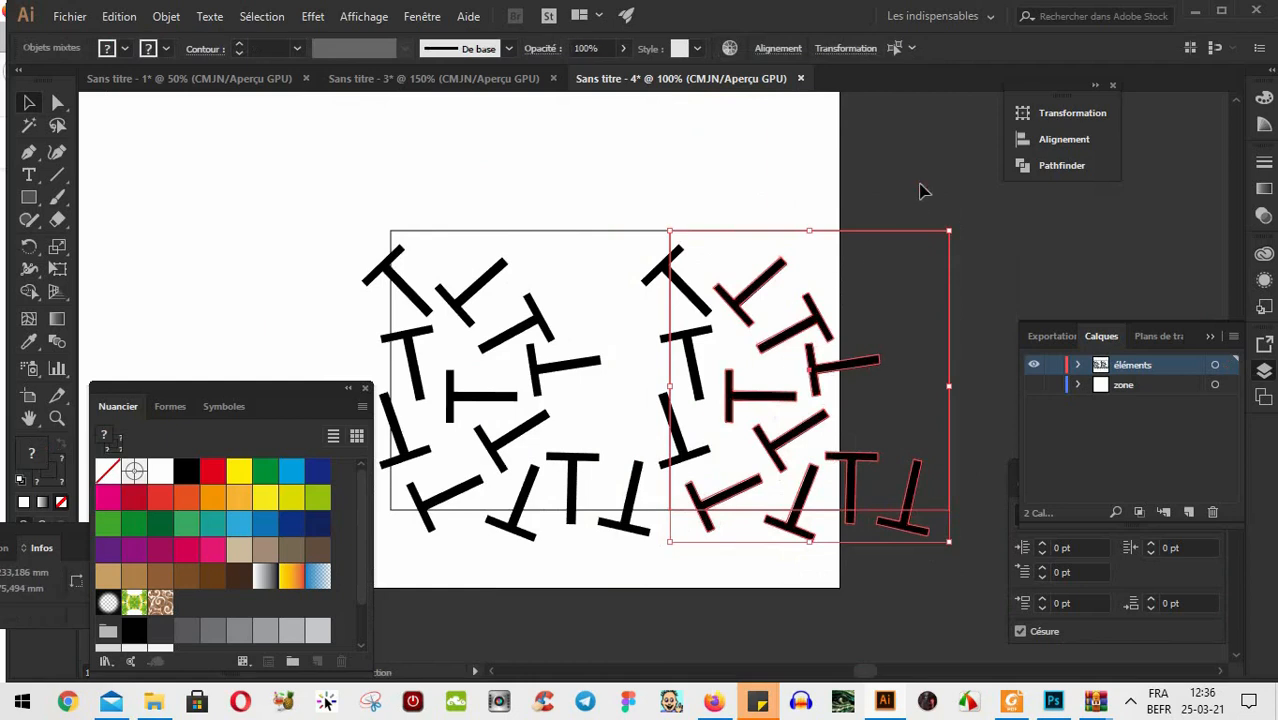
Delete the copied square and all copied T shapes except the three crossing the original square's right edge
click(949, 300)
key(Delete)
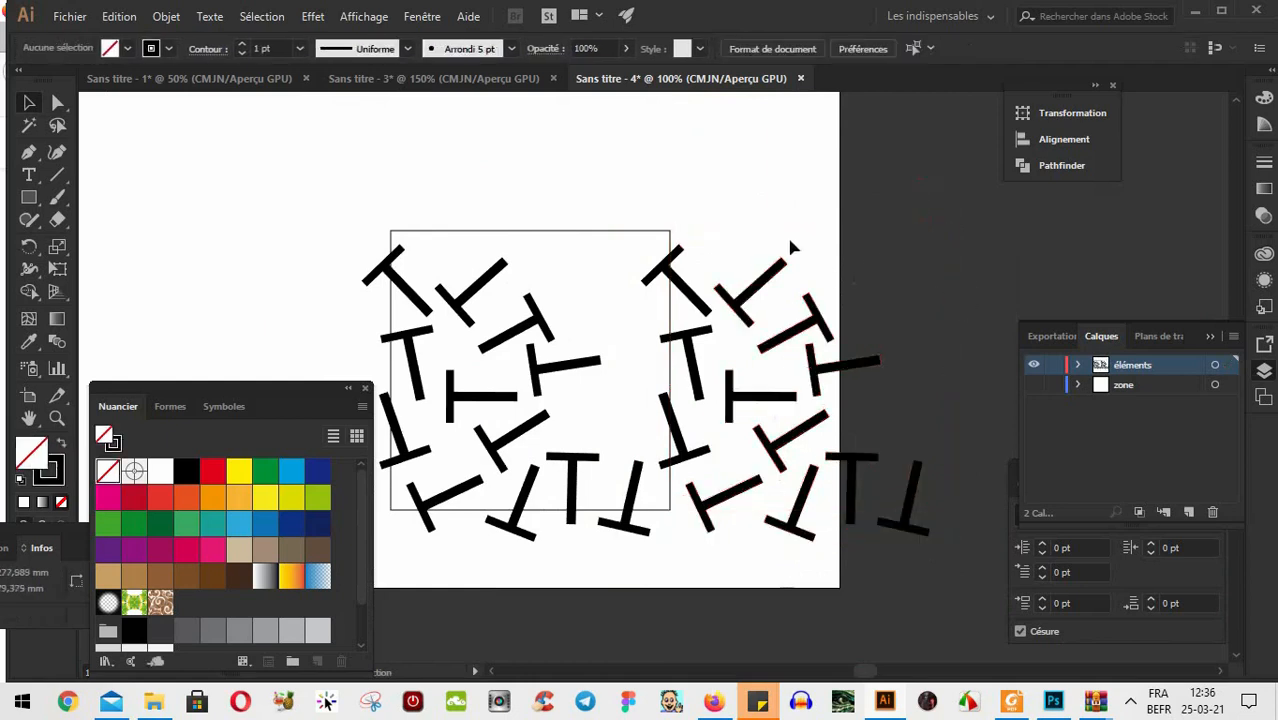
drag(790, 242, 745, 425)
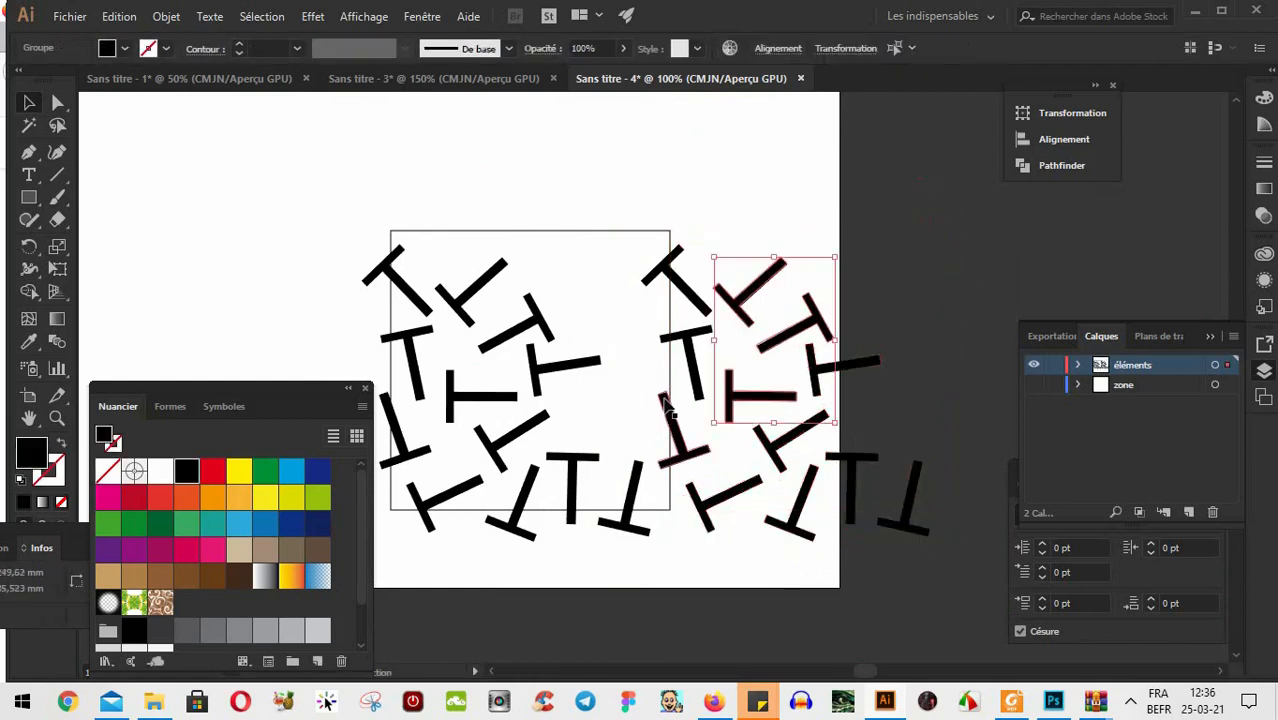
drag(940, 318, 790, 550)
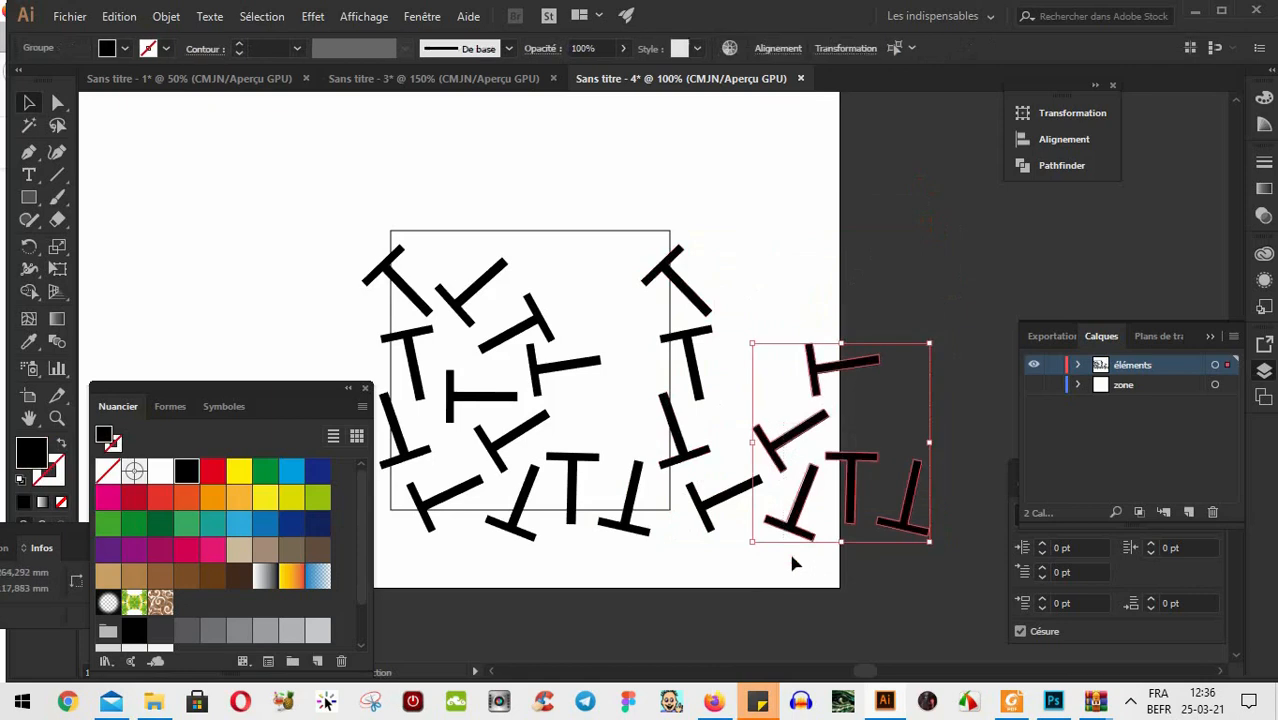
key(Delete)
click(729, 512)
key(Delete)
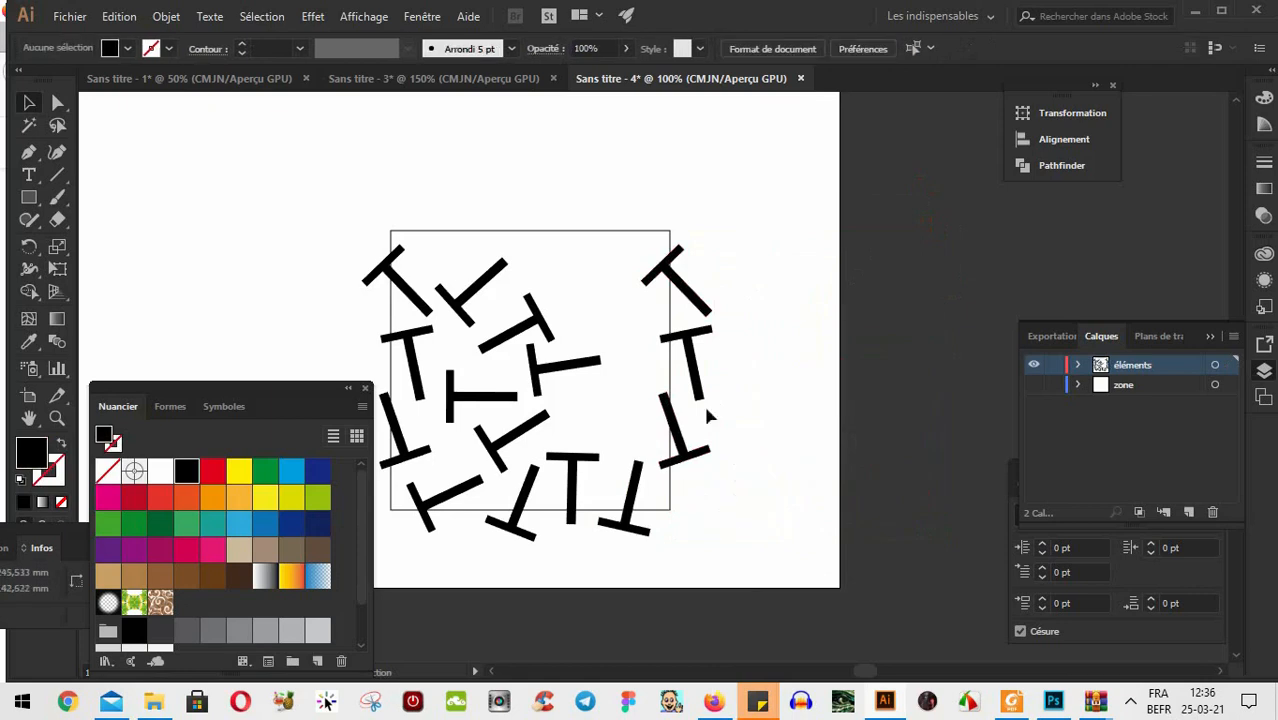
Select the square with all its T shapes and duplicate them straight above the original tile
drag(713, 458, 809, 457)
drag(432, 205, 888, 562)
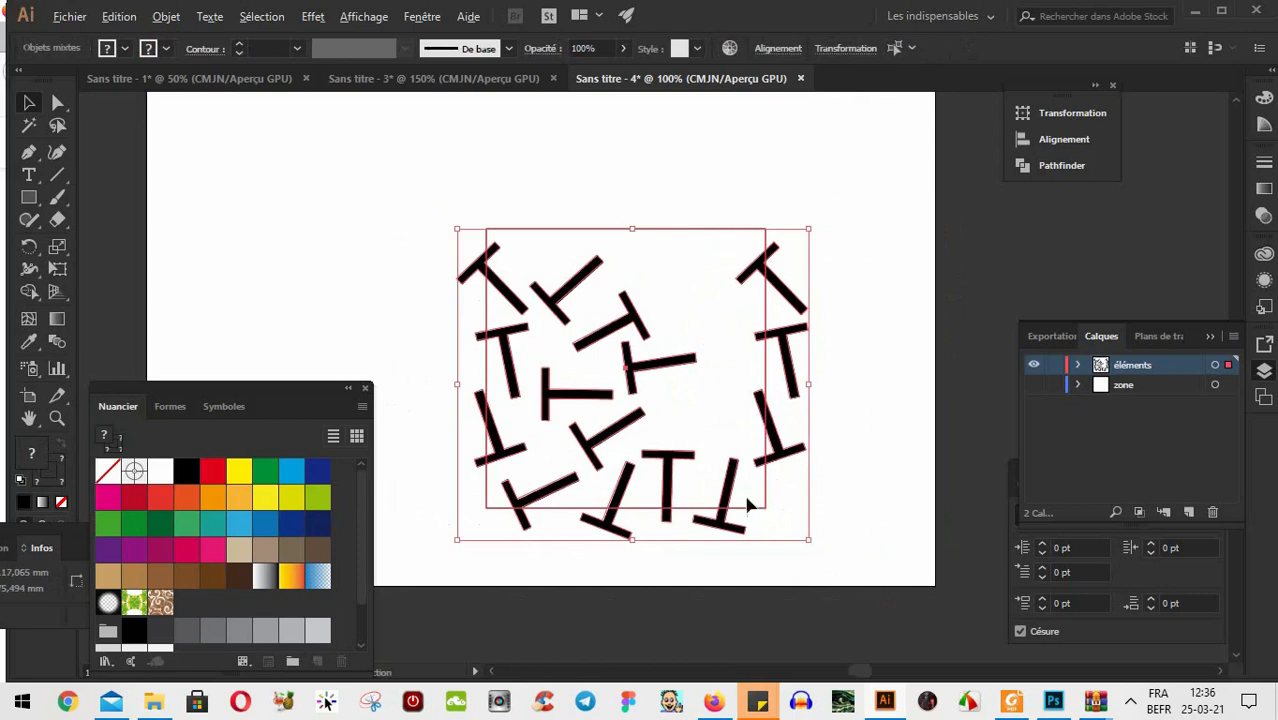
drag(730, 515, 762, 234)
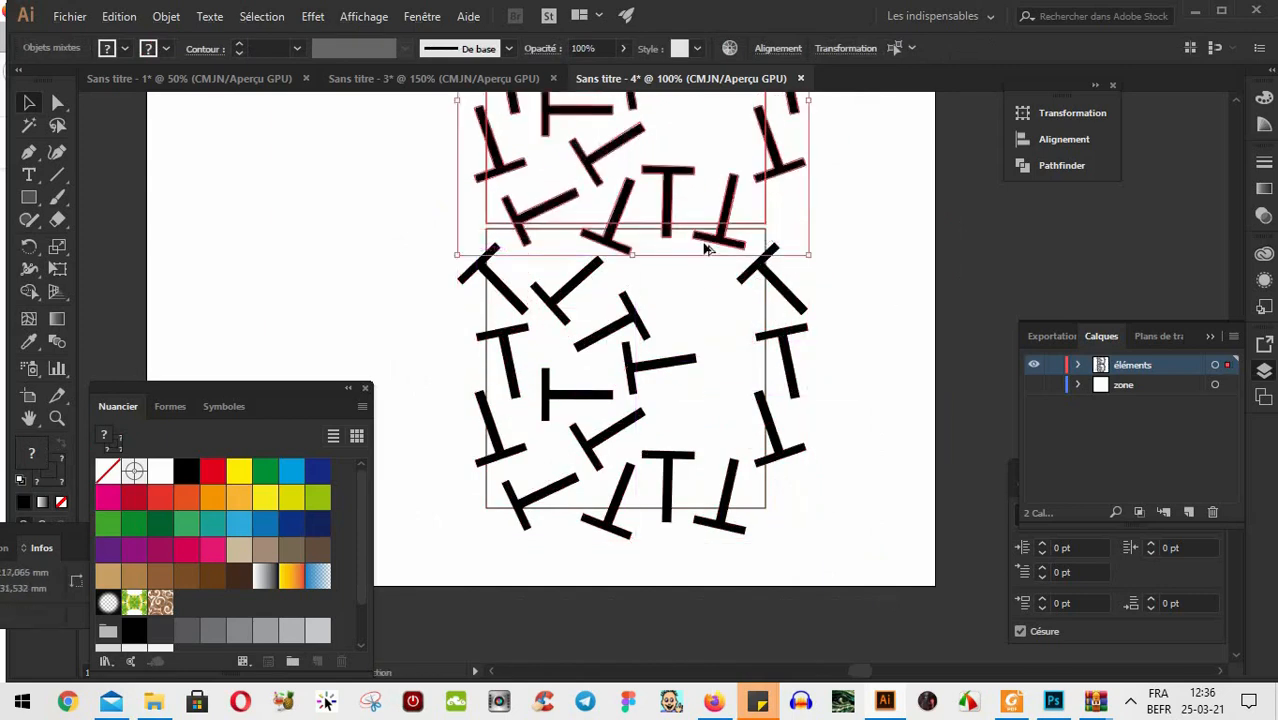
Align the upper copy's bottom edge exactly with the original square's top edge, using outline display for precision
scroll(705, 244, up, 6)
drag(576, 190, 706, 438)
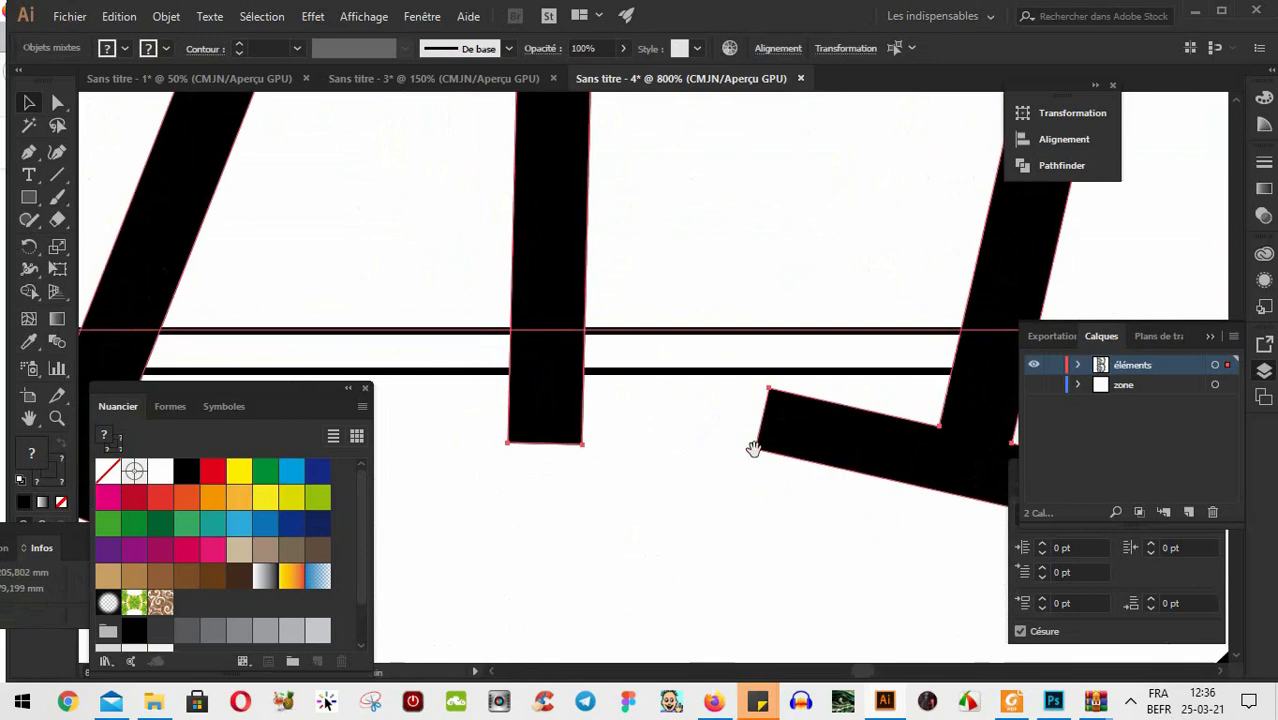
key(ctrl+y)
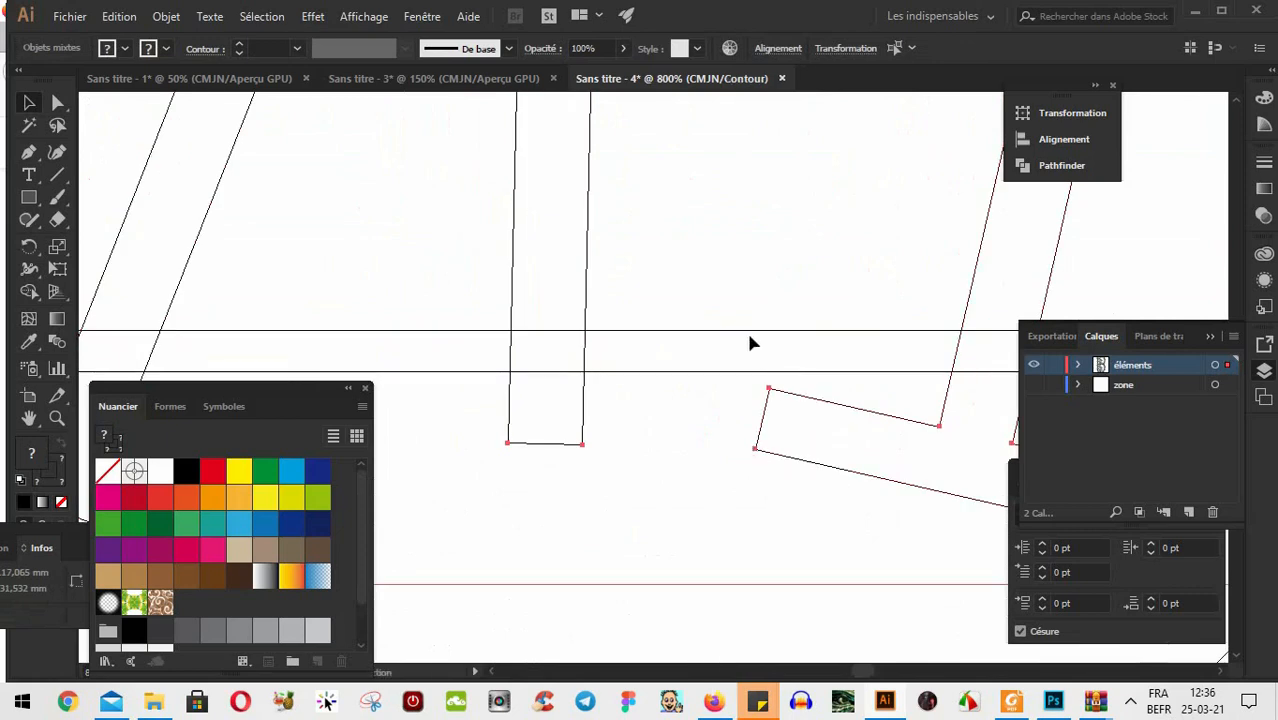
drag(756, 337, 758, 375)
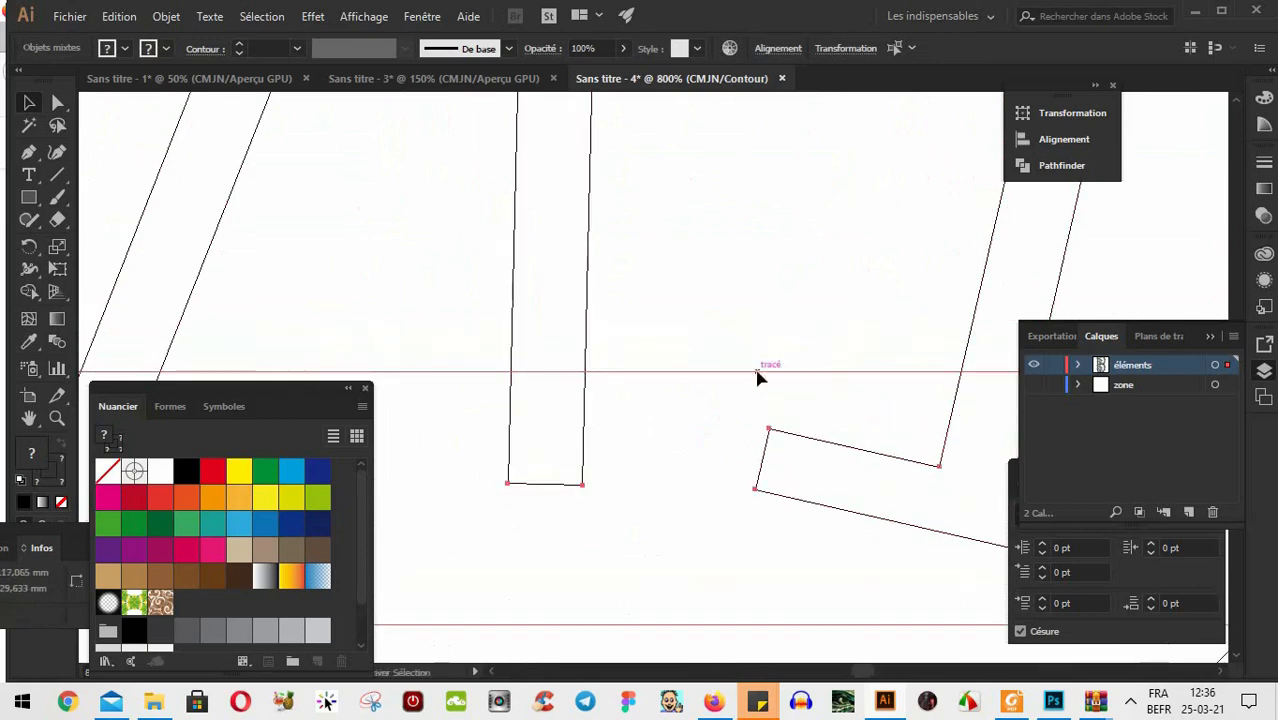
Return to the normal preview and delete the upper square copy with all its T shapes except those crossing the shared edge
key(ctrl+0)
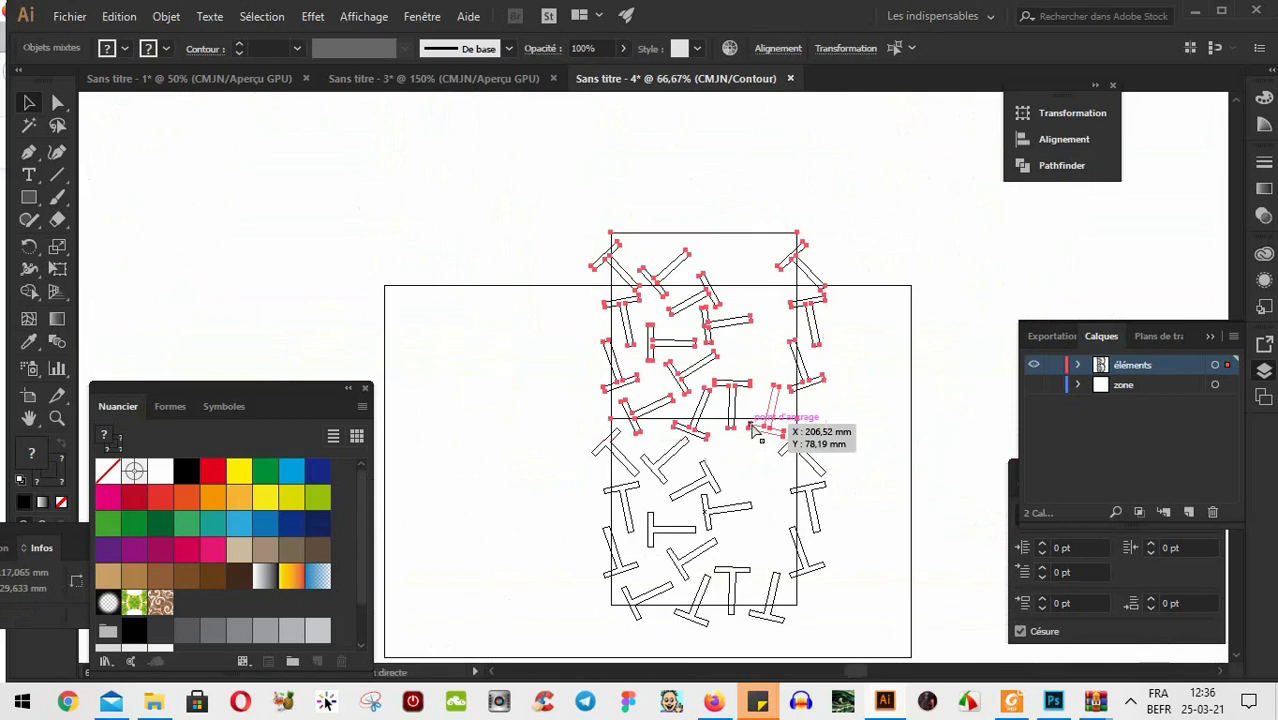
key(ctrl+y)
drag(880, 214, 556, 375)
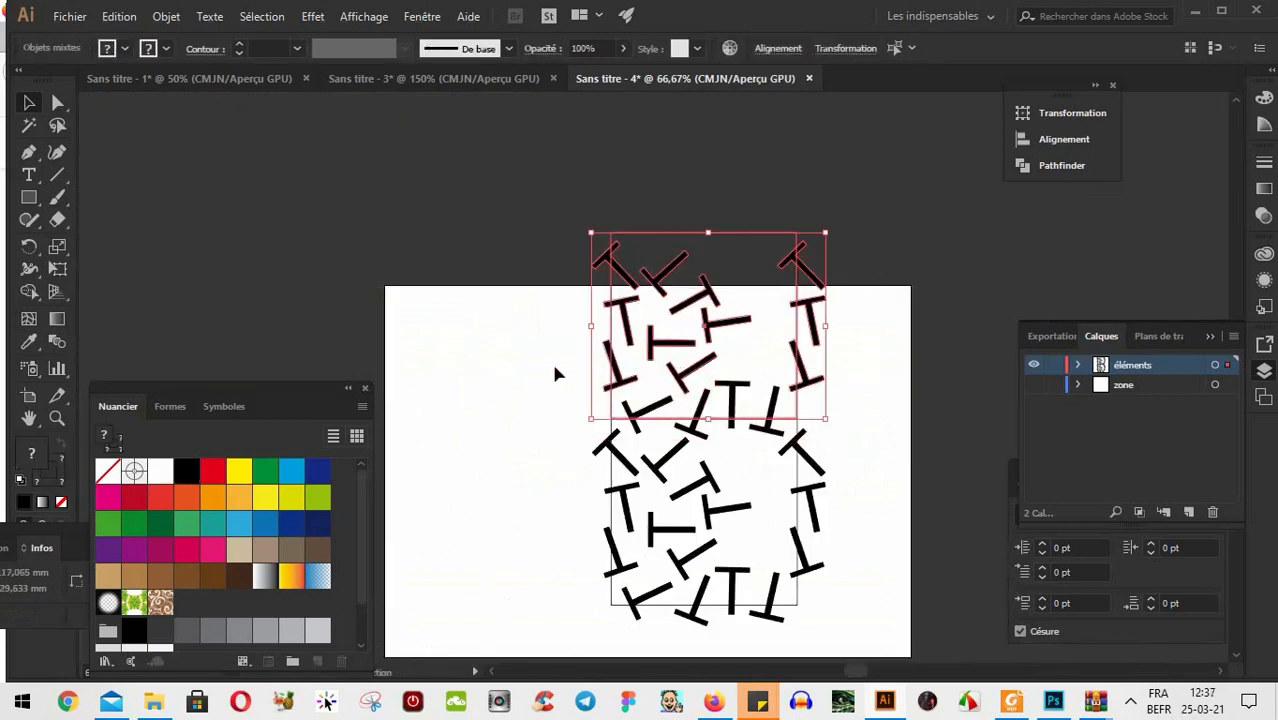
key(Delete)
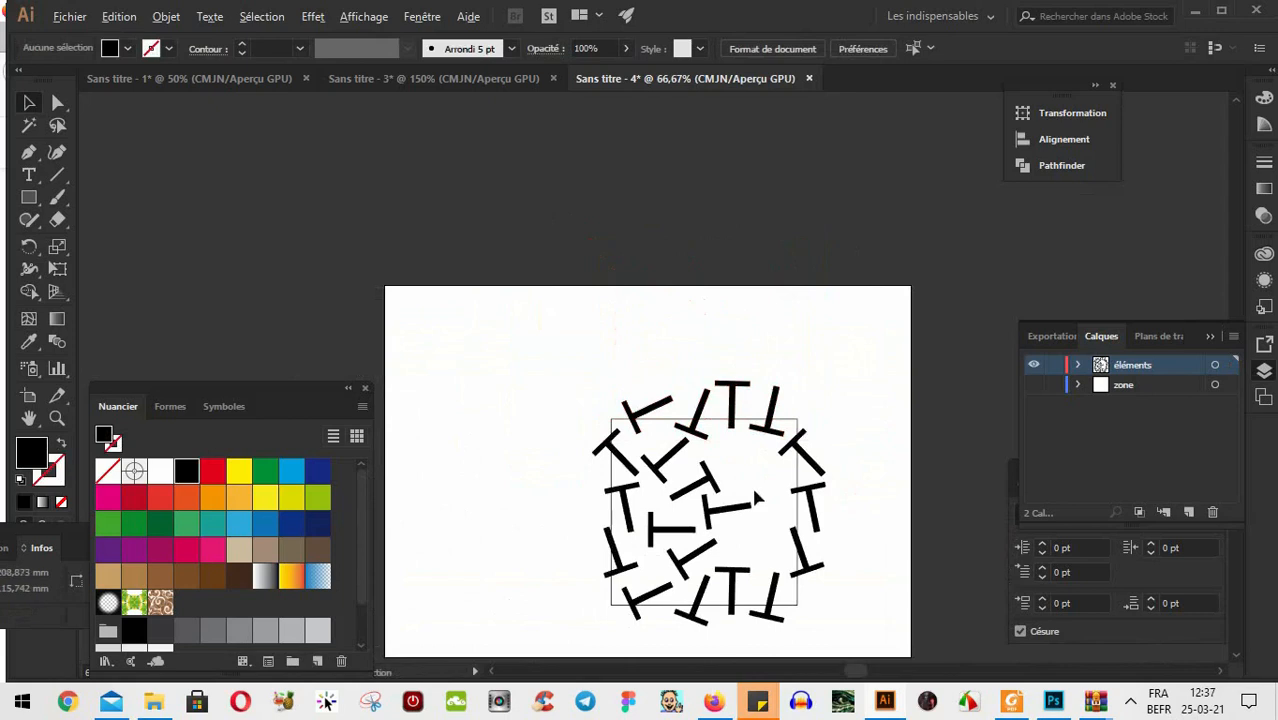
Duplicate the central sideways T into the gap at the square's lower right and rotate the copy to a diagonal slant
scroll(755, 494, up, 1)
drag(763, 526, 747, 474)
click(701, 416)
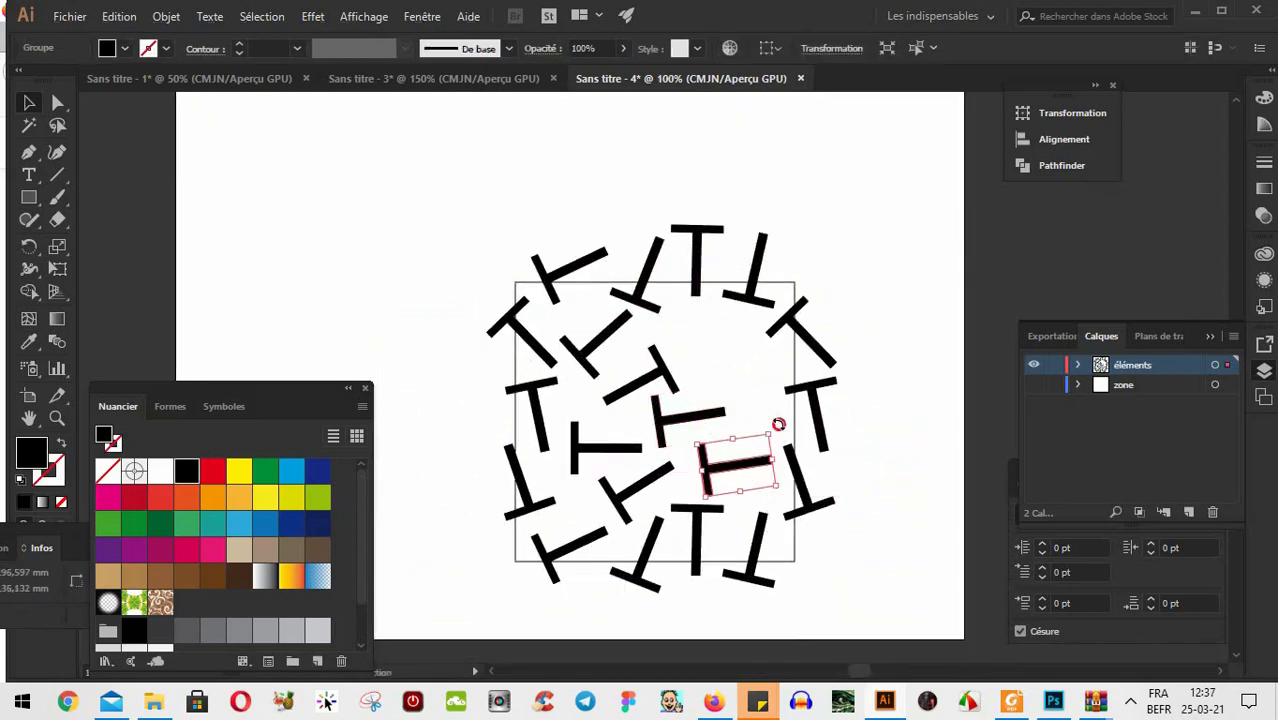
drag(778, 424, 750, 408)
click(792, 452)
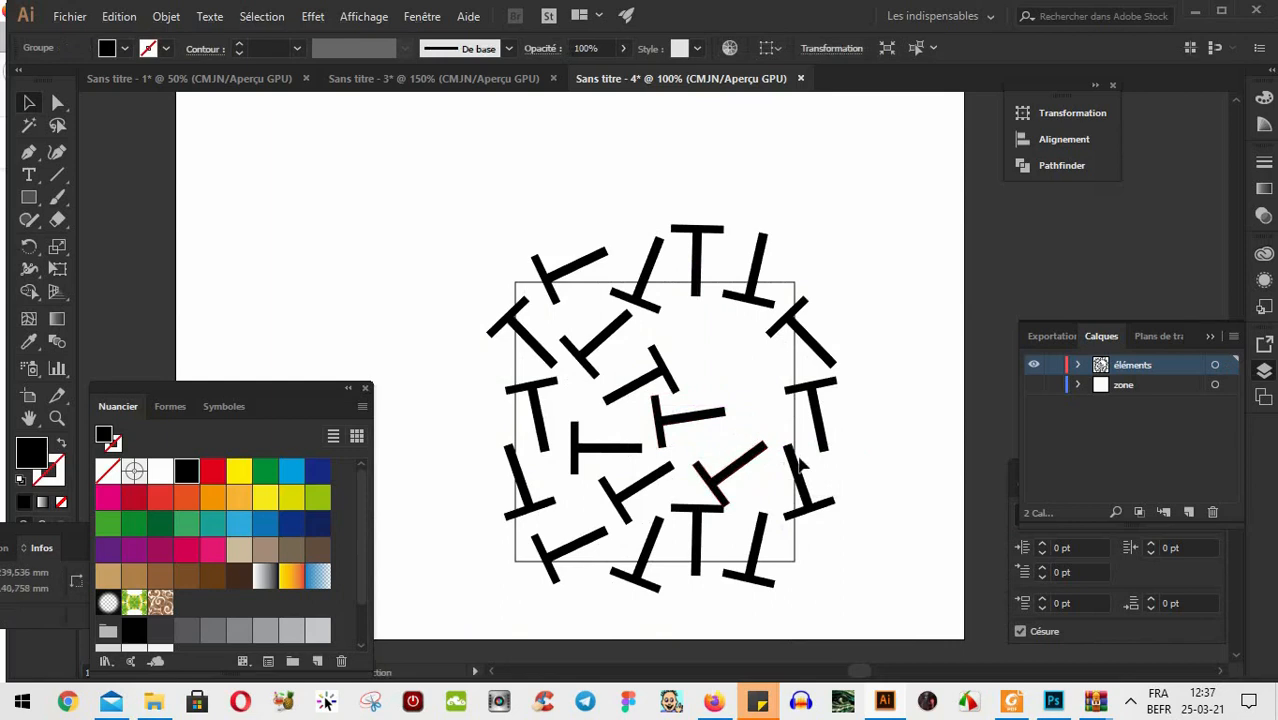
Duplicate the new slanted T into the gap at the square's upper right and rotate the copy nearly upright
click(737, 470)
drag(738, 458, 723, 362)
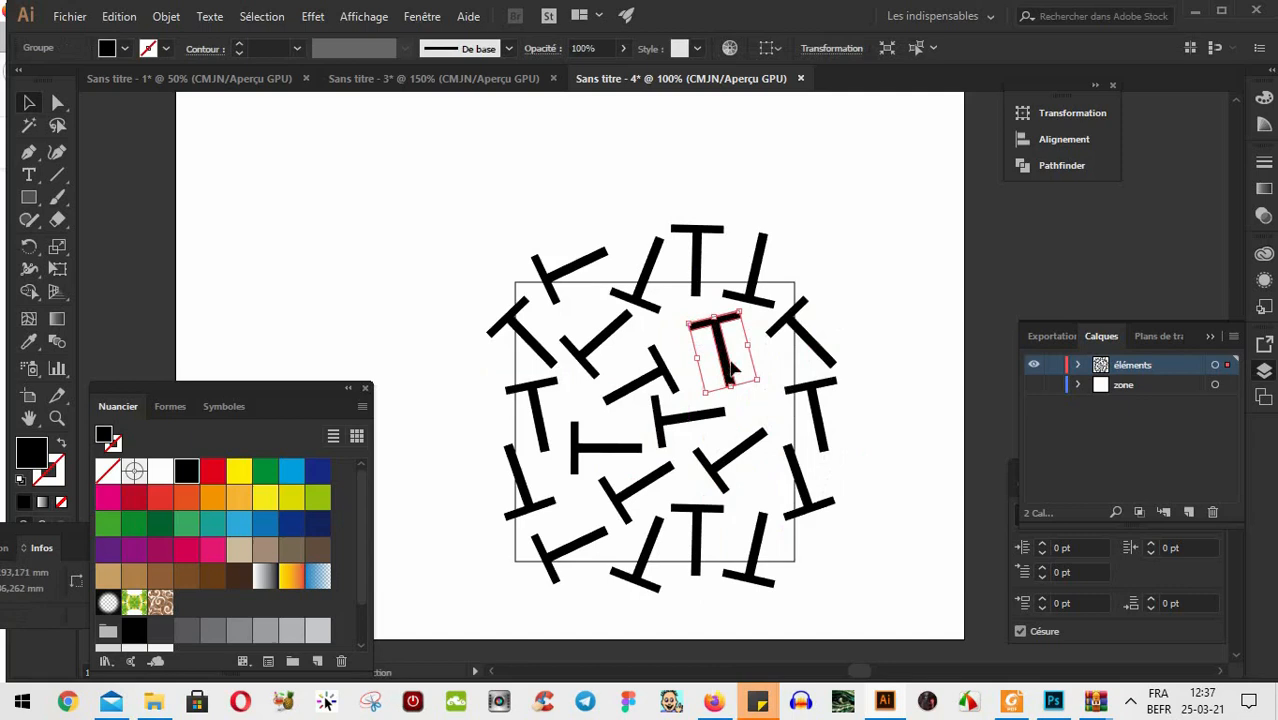
click(884, 272)
Nudge the nearly upright T right, the slanted T beside it up, and the upper-left slanted T slightly left
click(729, 371)
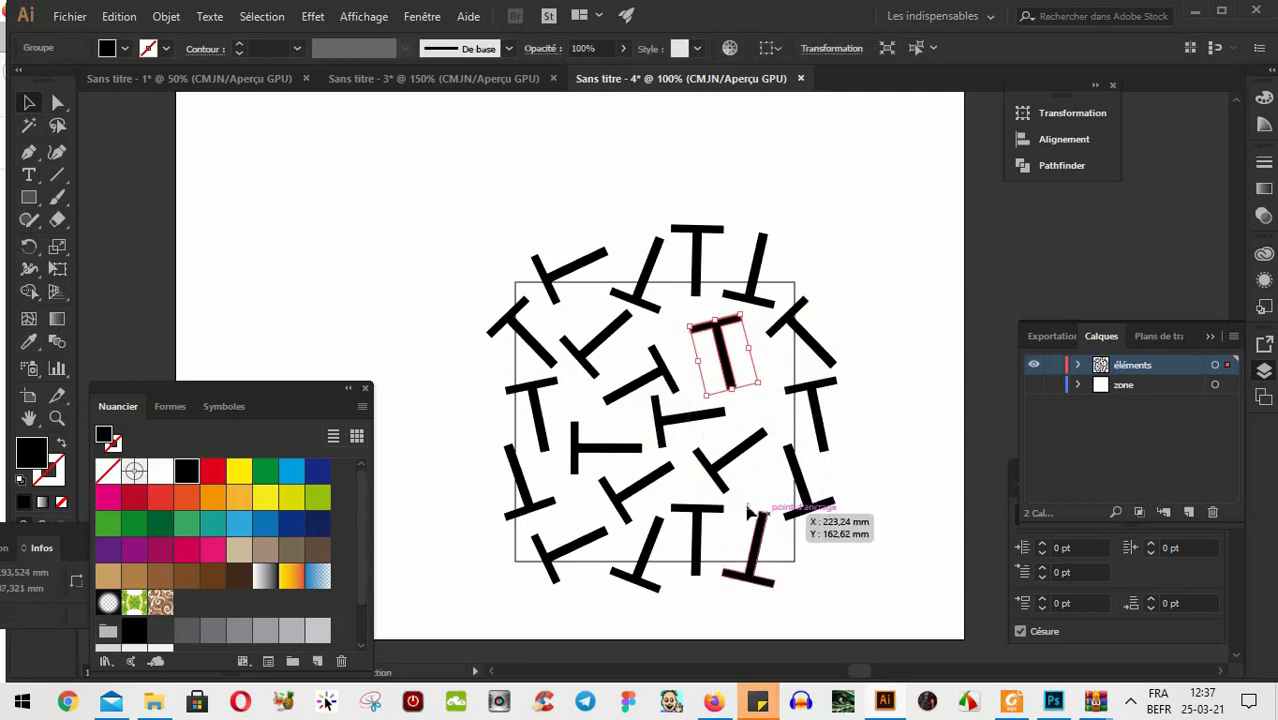
key(Right)
key(Right)
key(Right)
click(665, 370)
key(Up)
key(Up)
key(Up)
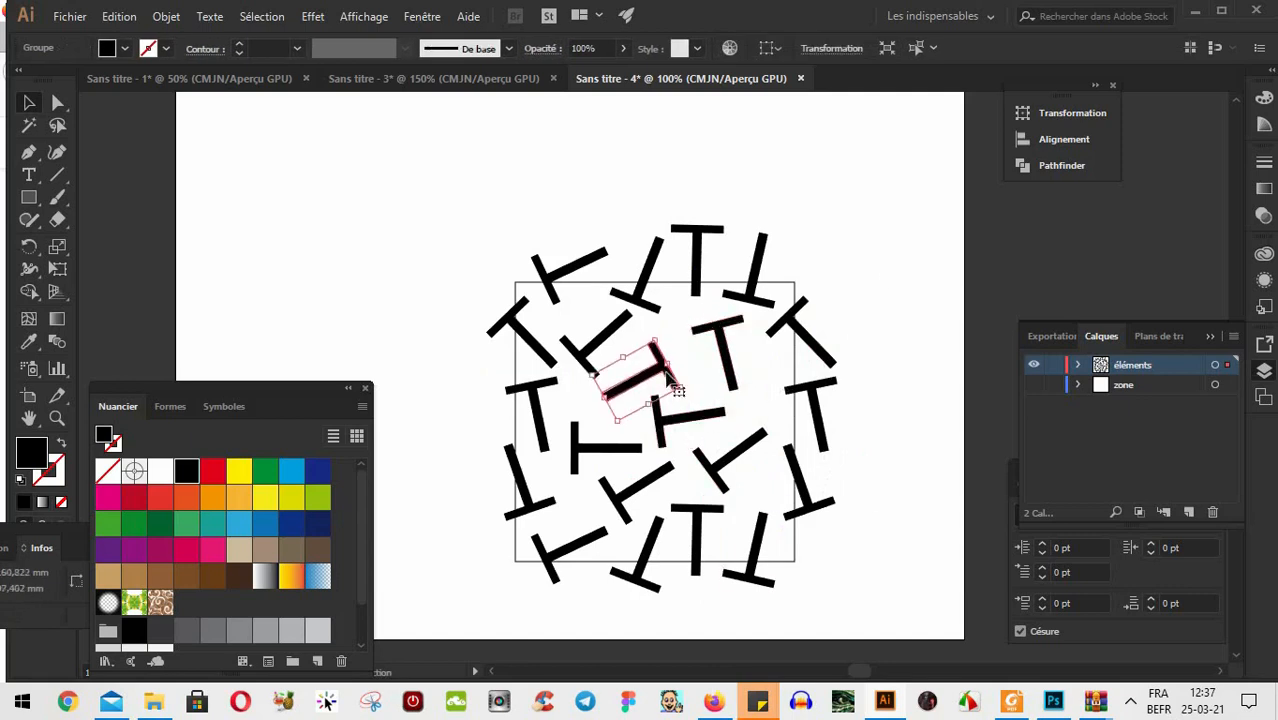
drag(668, 375, 627, 330)
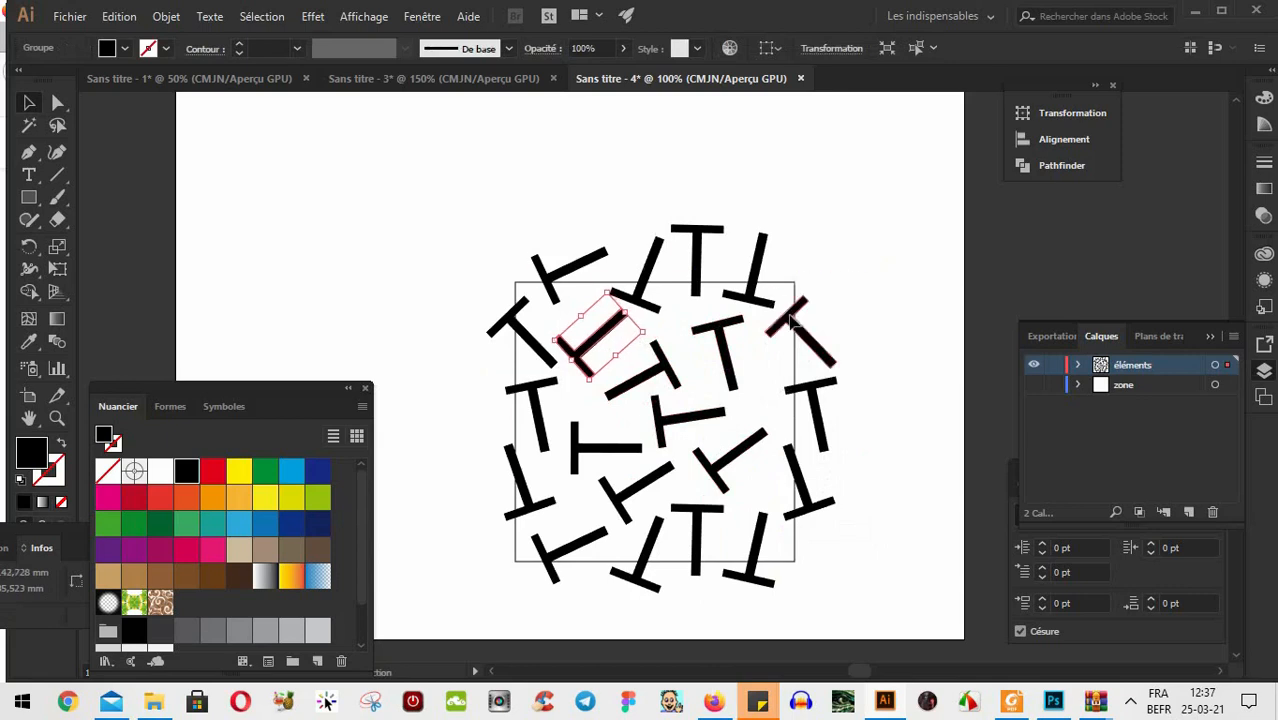
Nudge the lower-right slanted T slightly up and right, and the nearly upright T above it right and down
click(752, 455)
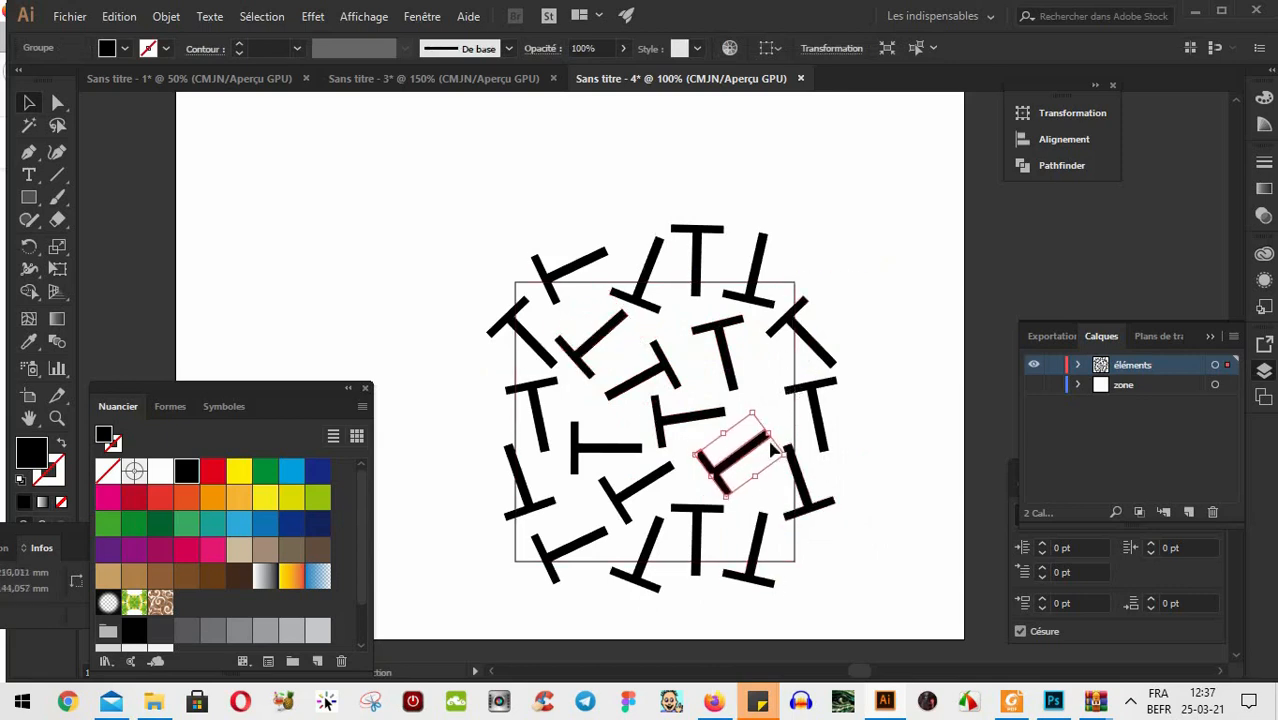
click(743, 386)
key(Right)
key(Right)
key(Down)
key(Down)
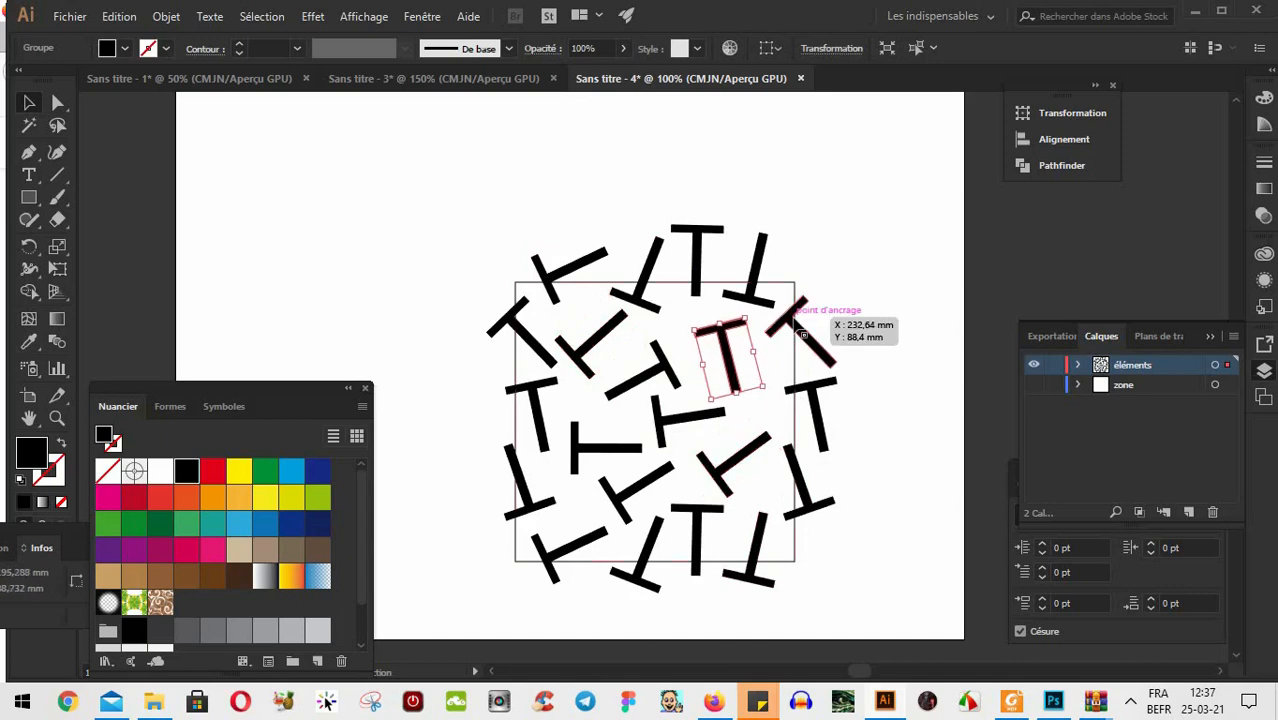
key(Right)
key(Down)
key(Down)
key(Right)
key(Right)
key(Down)
key(Down)
Nudge the upper-left slanted T and the central sideways T slightly right to even out the gaps between shapes
click(620, 333)
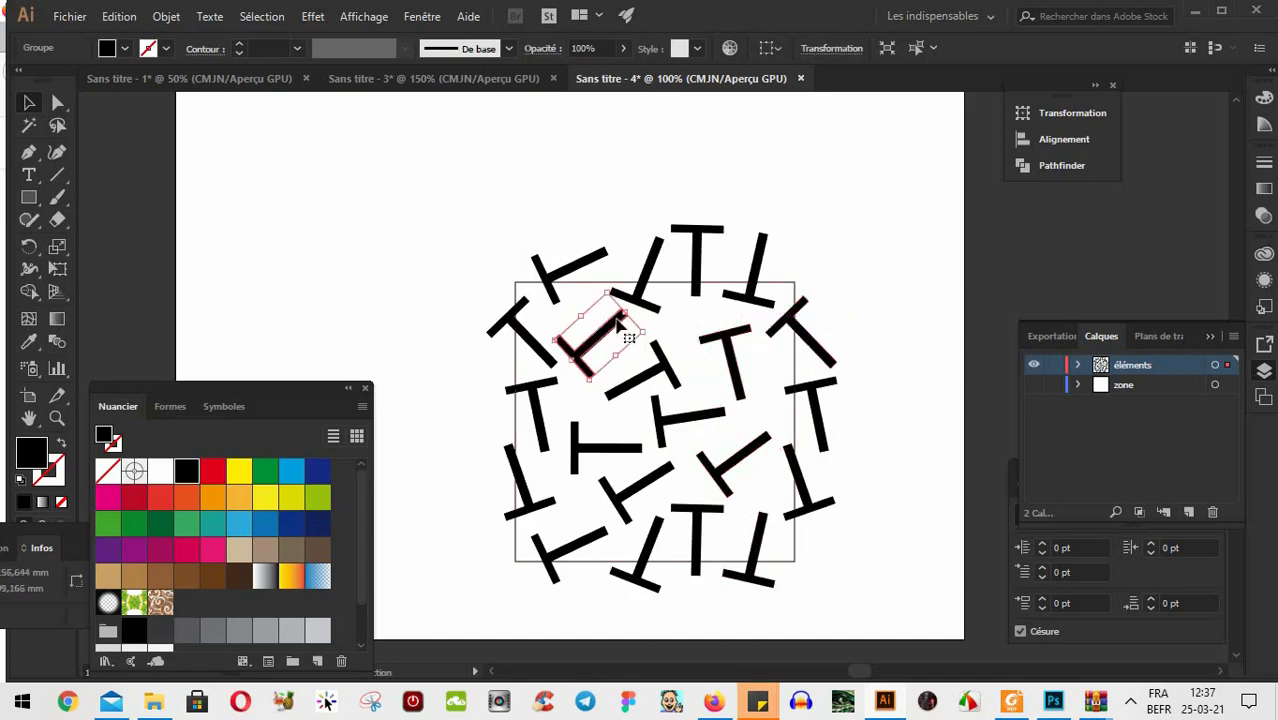
click(705, 430)
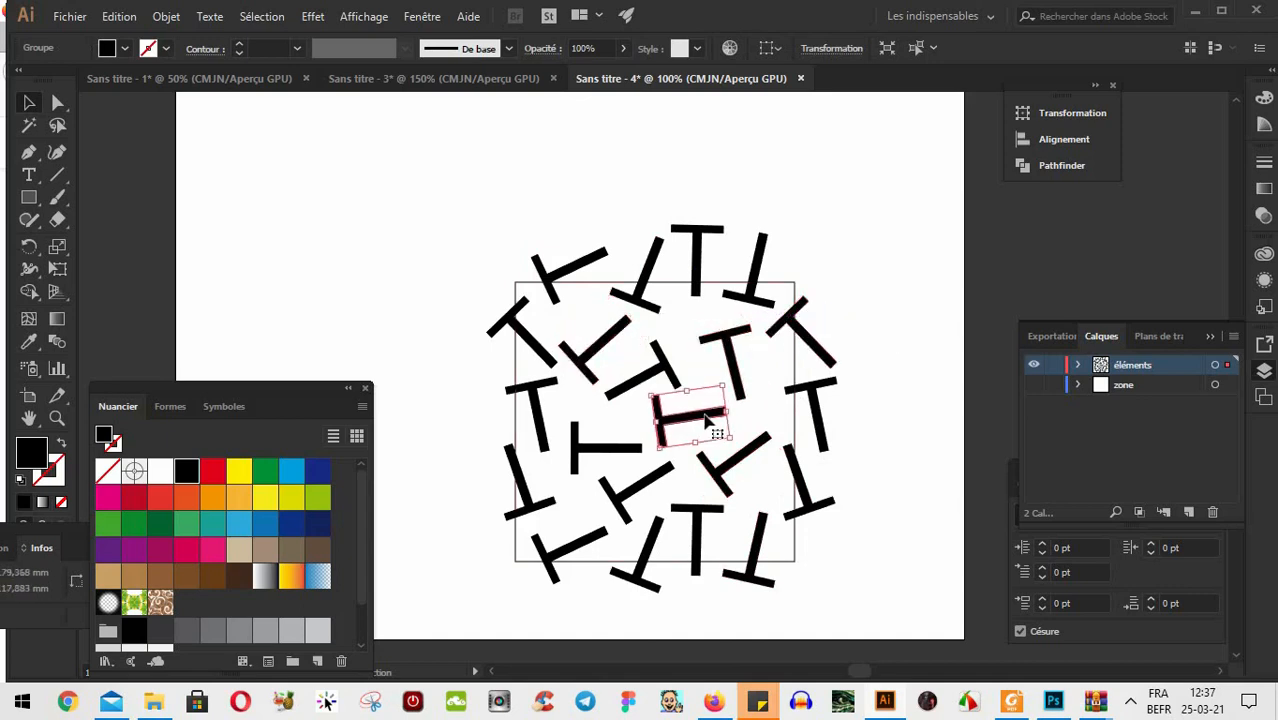
click(660, 483)
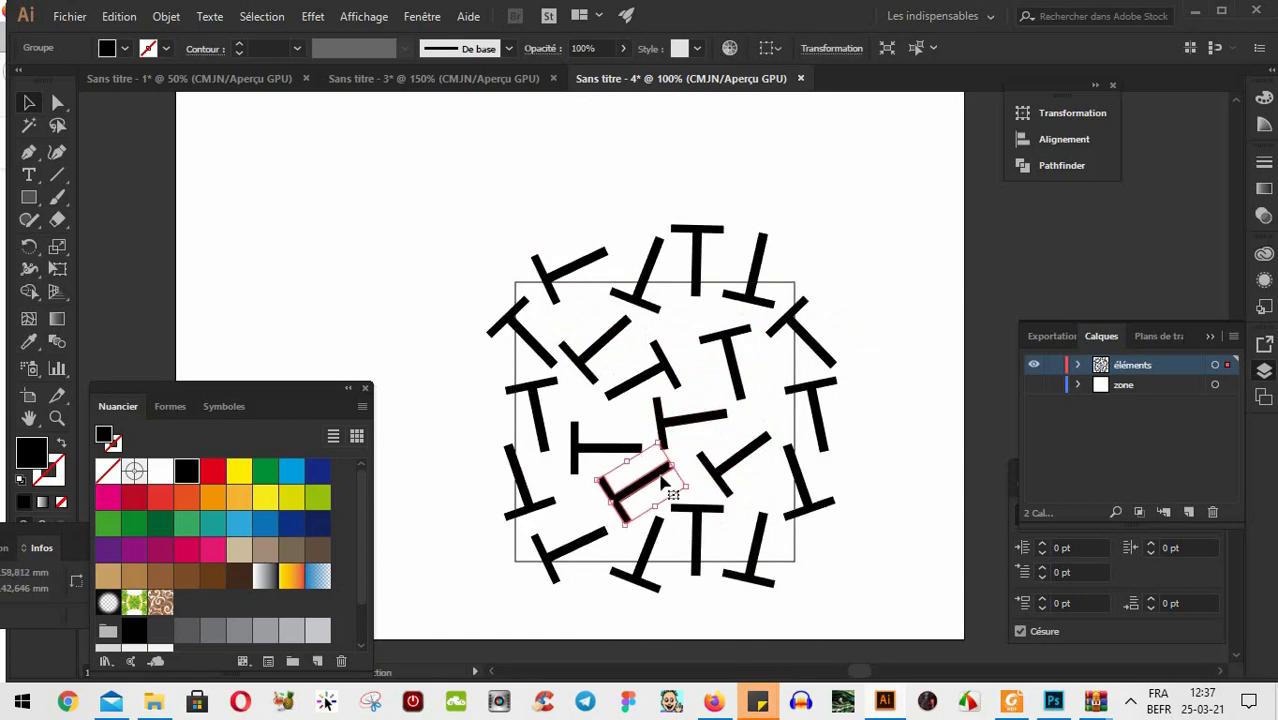
click(903, 280)
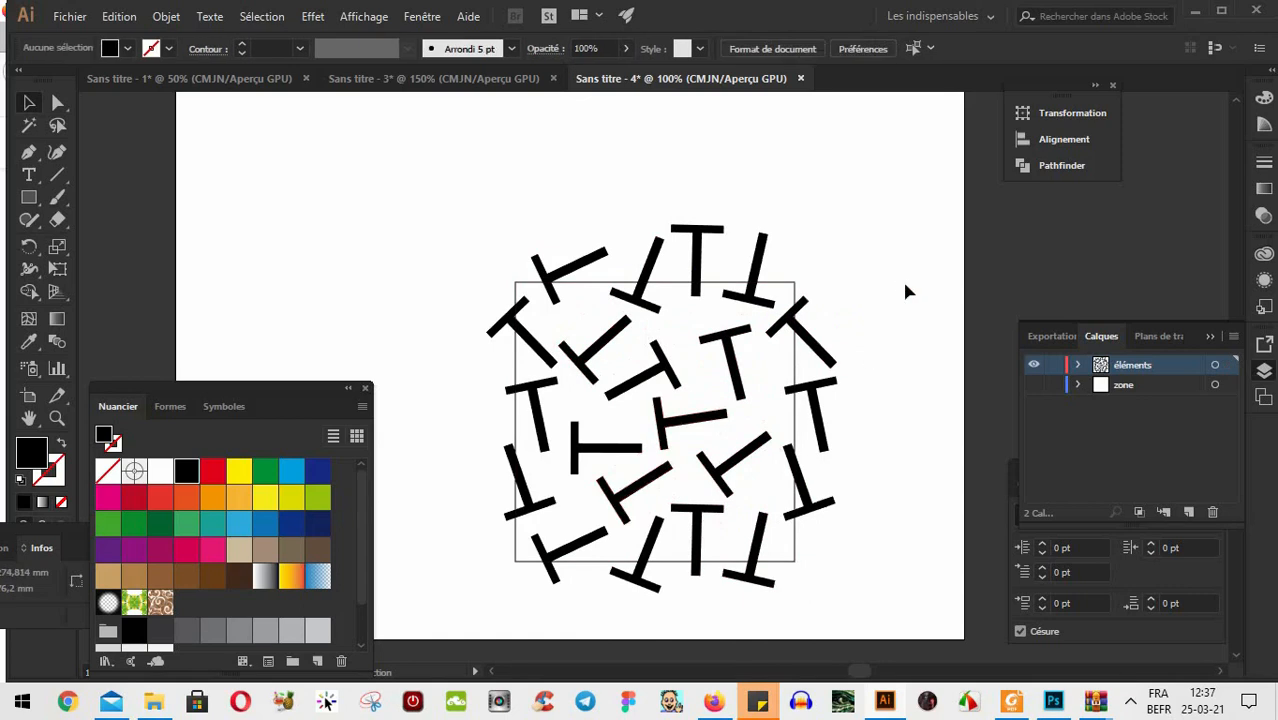
Remove the stroke from the bounding square drawn in the éléments layer so it has neither fill nor outline
click(801, 296)
scroll(722, 457, down, 3)
scroll(722, 457, left, 1)
scroll(726, 402, down, 1)
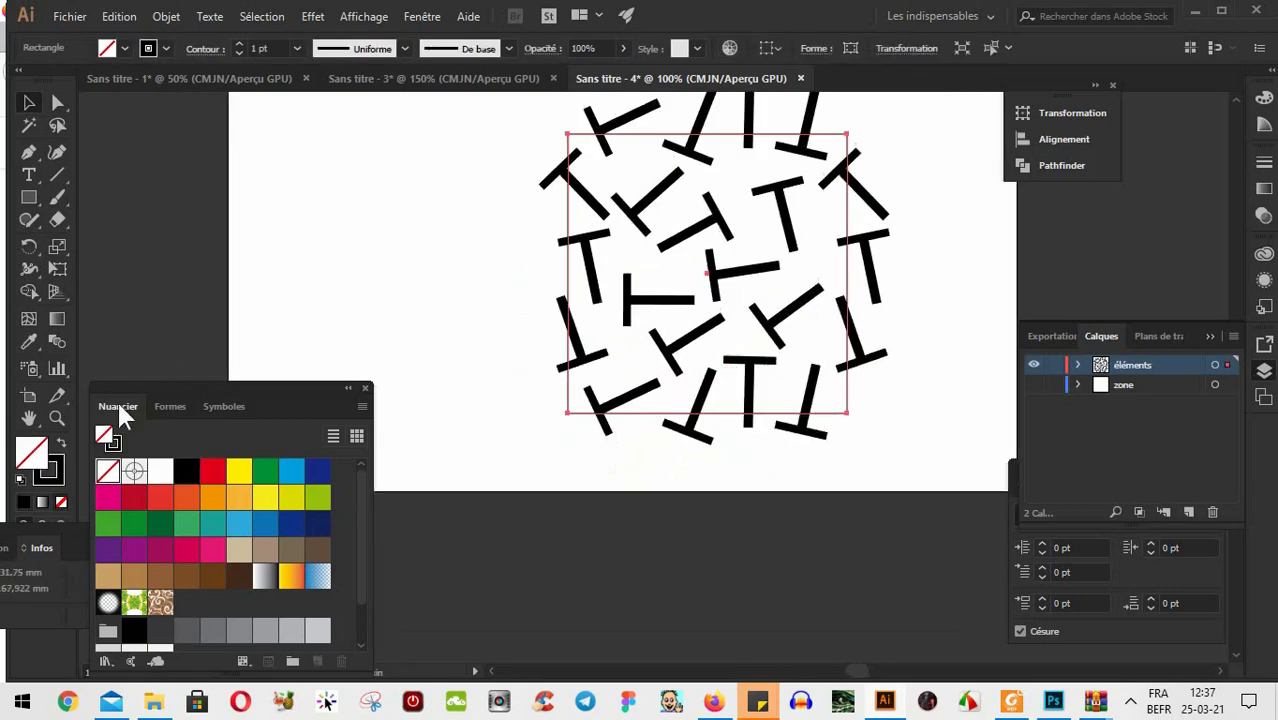
click(48, 463)
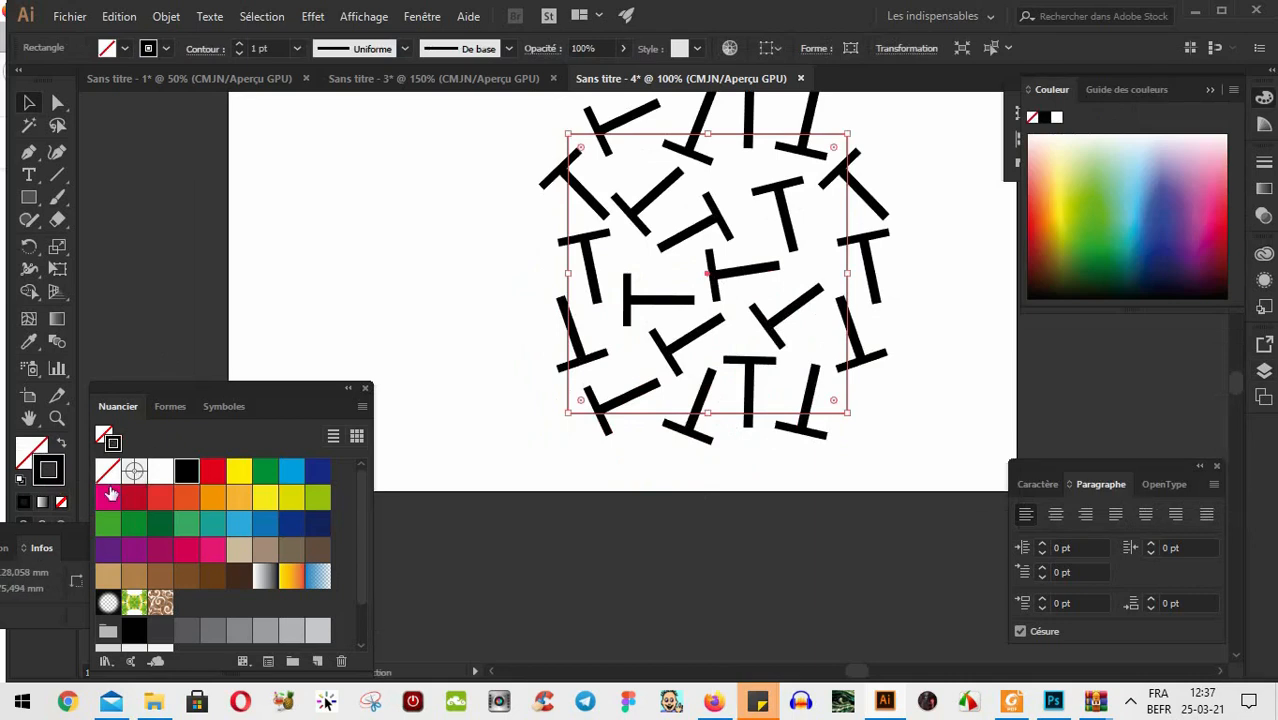
click(62, 503)
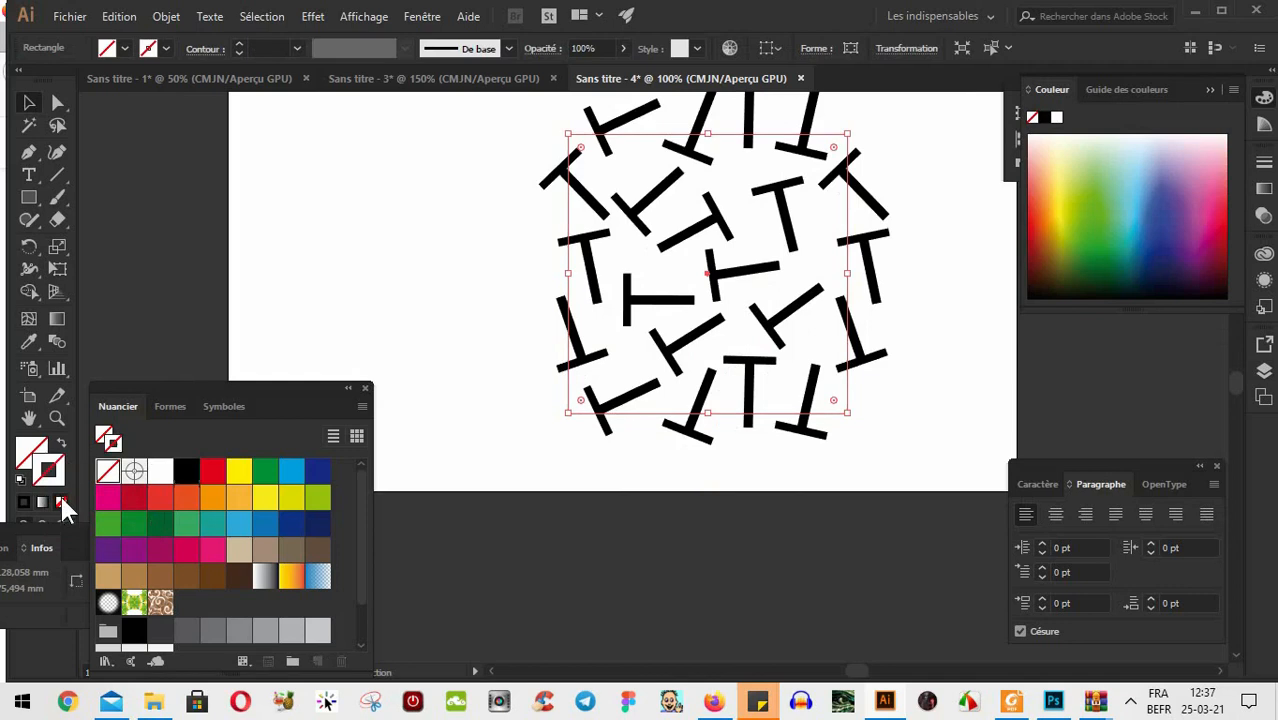
Save all the T shapes together with their invisible bounding square as a new pattern swatch
key(ctrl+minus)
drag(480, 138, 853, 446)
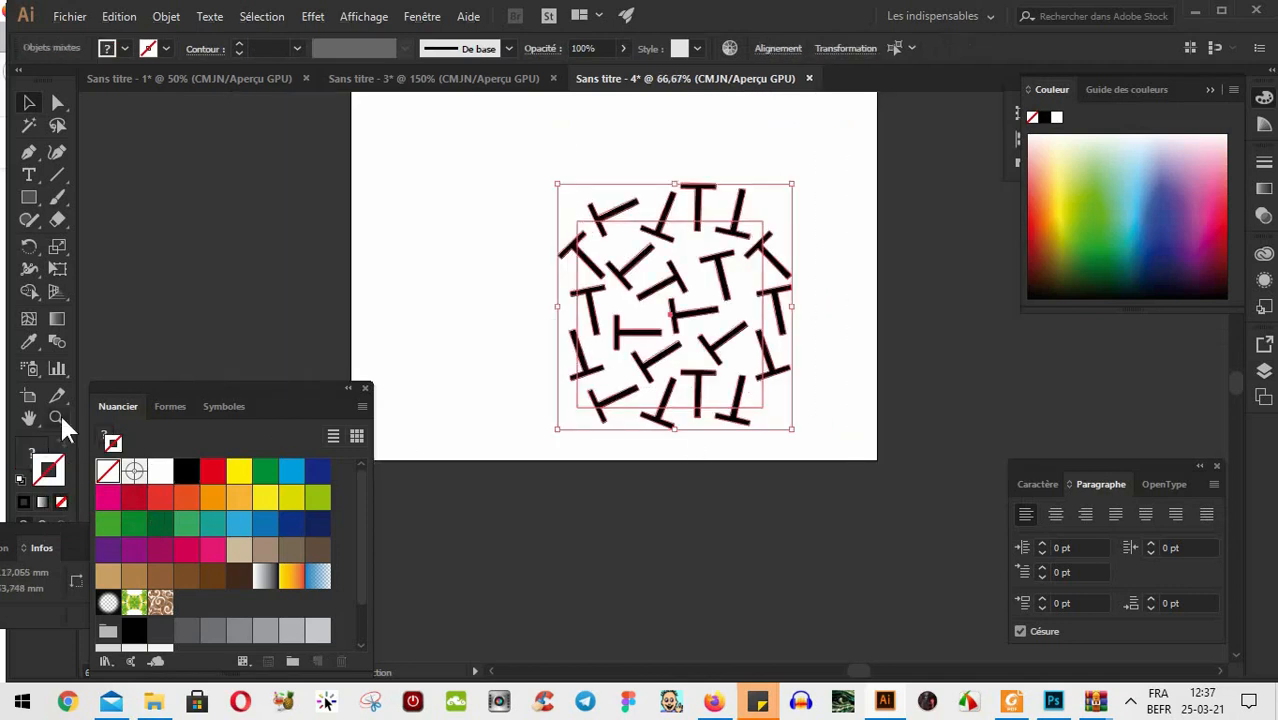
drag(668, 295, 198, 600)
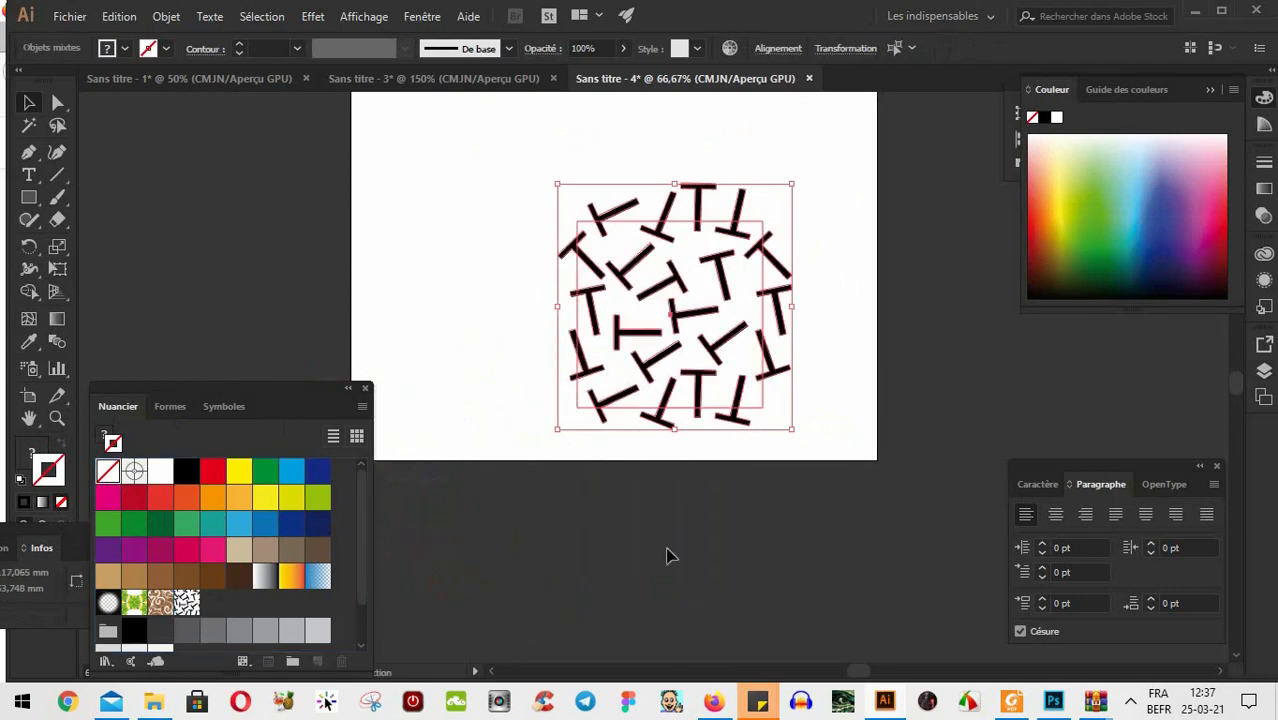
Hide the éléments layer and create a new layer above it
click(1264, 370)
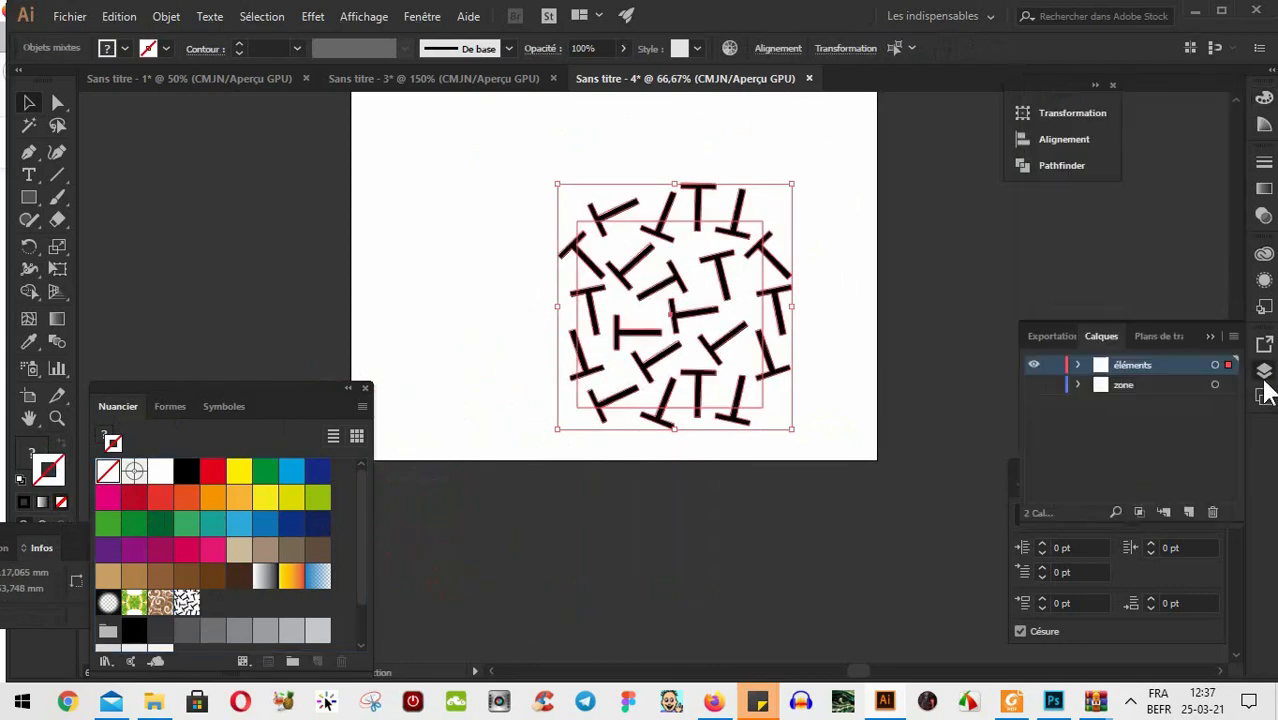
click(1038, 365)
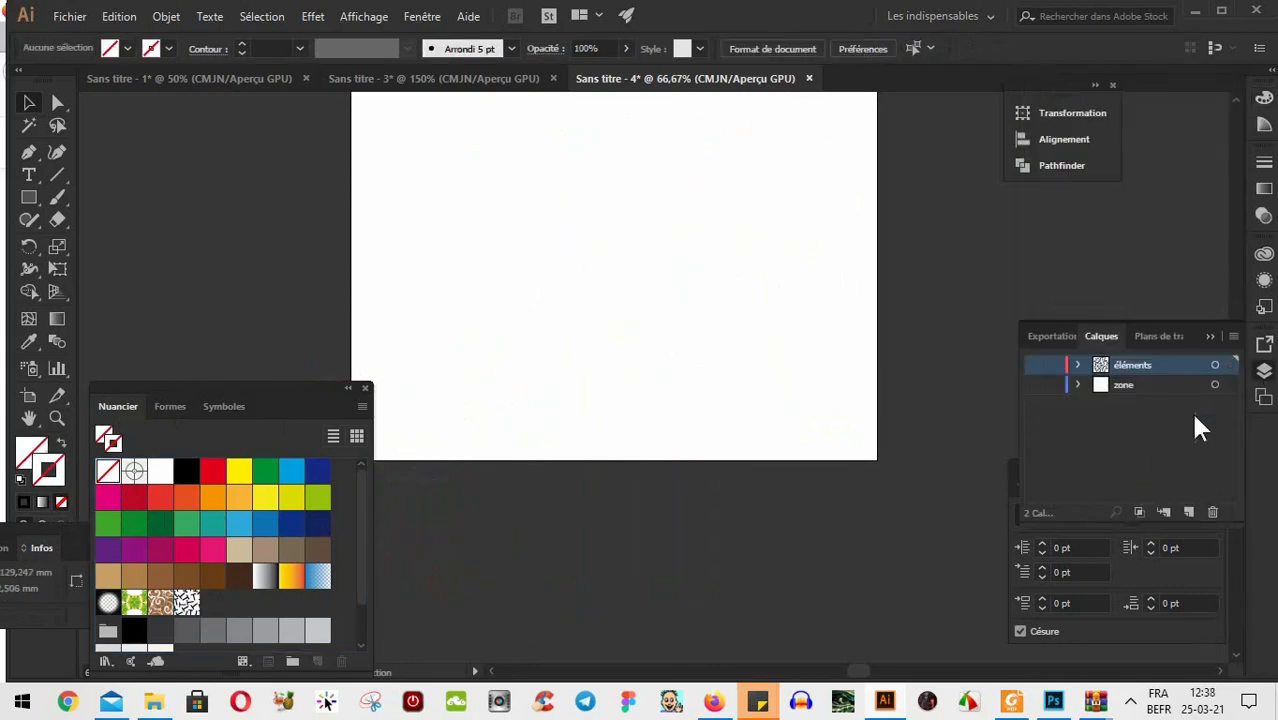
click(1188, 512)
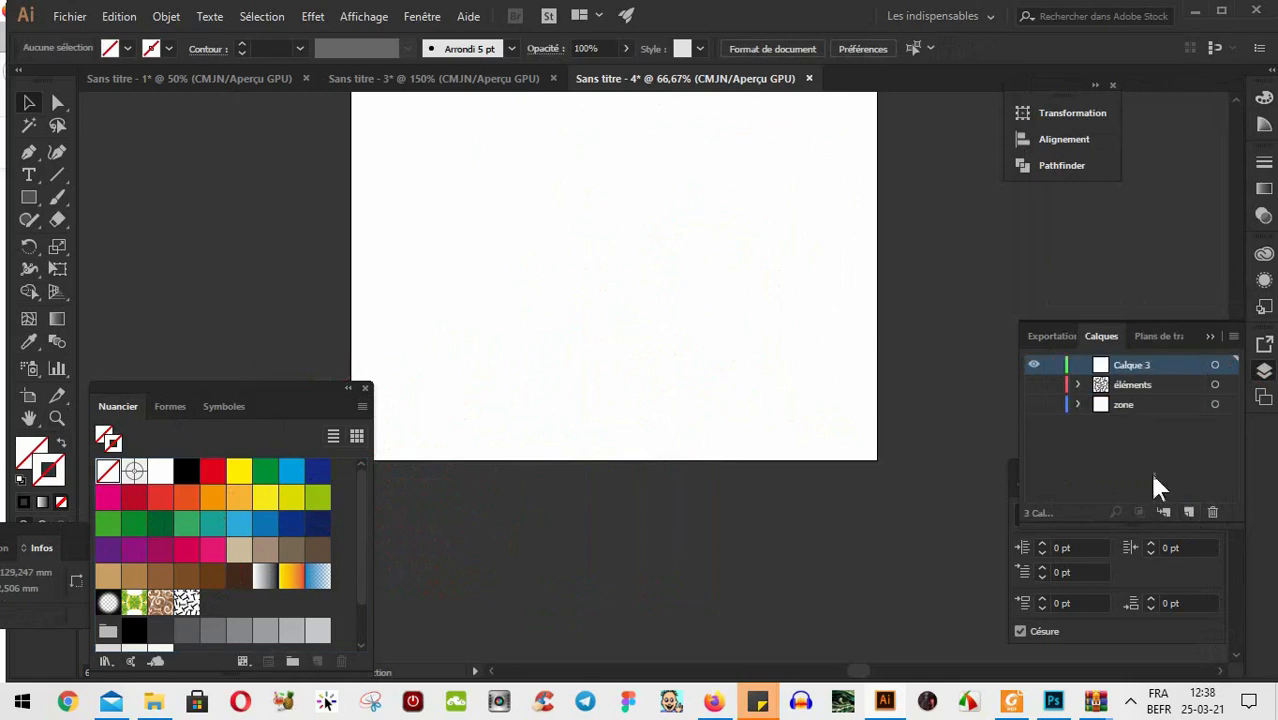
Draw a rectangle covering the whole artboard on the new layer and fill it with the T pattern swatch
scroll(528, 283, up, 1)
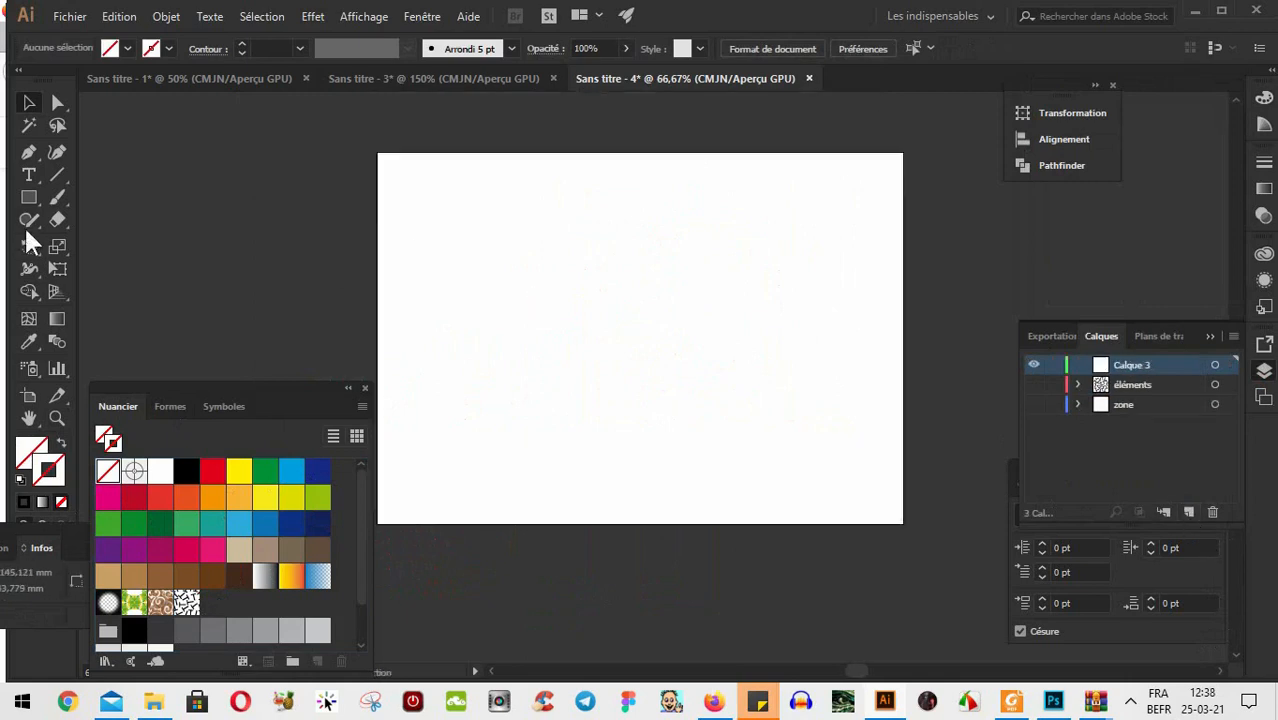
click(31, 198)
drag(378, 153, 904, 523)
click(32, 452)
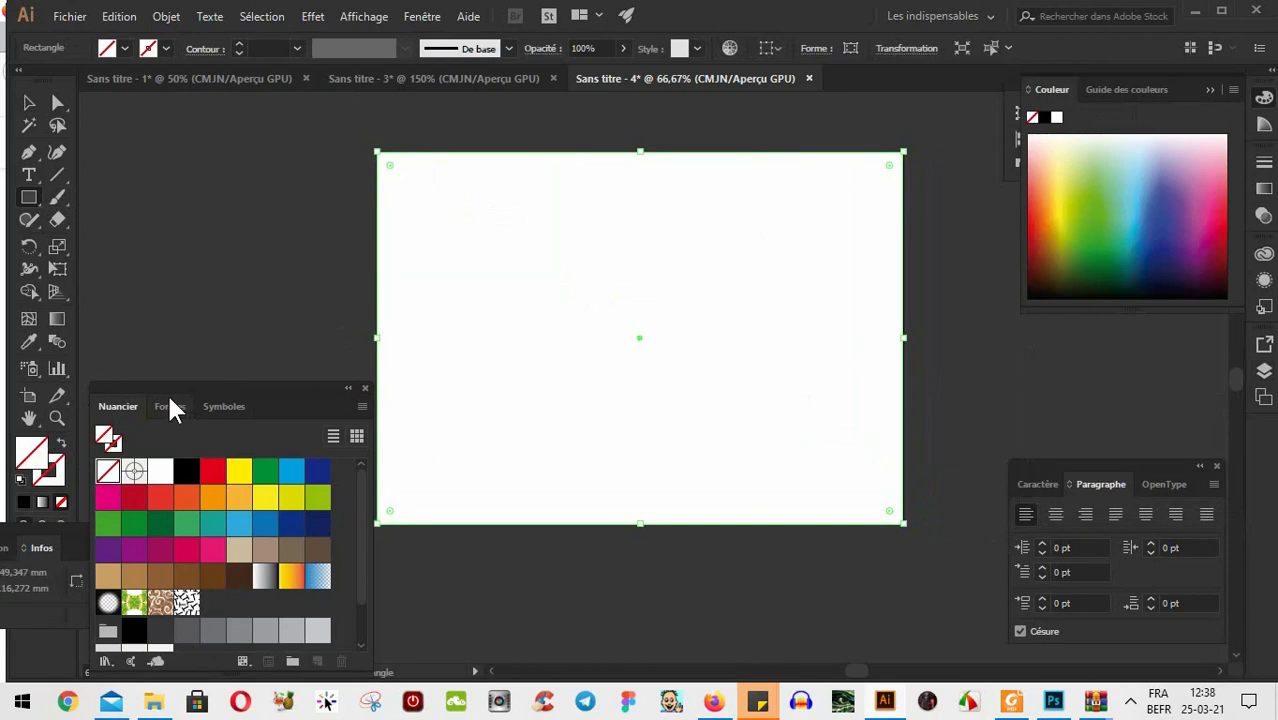
click(187, 602)
key(v)
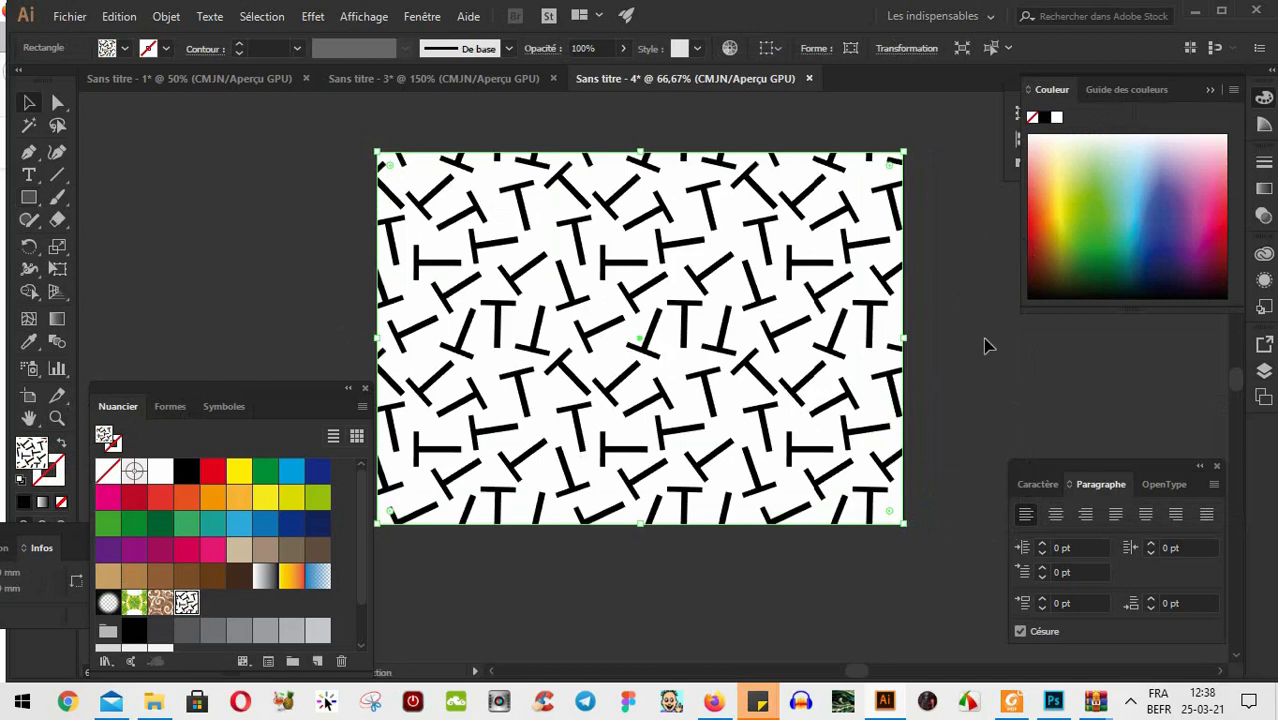
Examine the pattern fill close up and as a whole for visible seams and uneven gaps between the T shapes
click(984, 340)
scroll(726, 400, up, 3)
scroll(726, 400, down, 1)
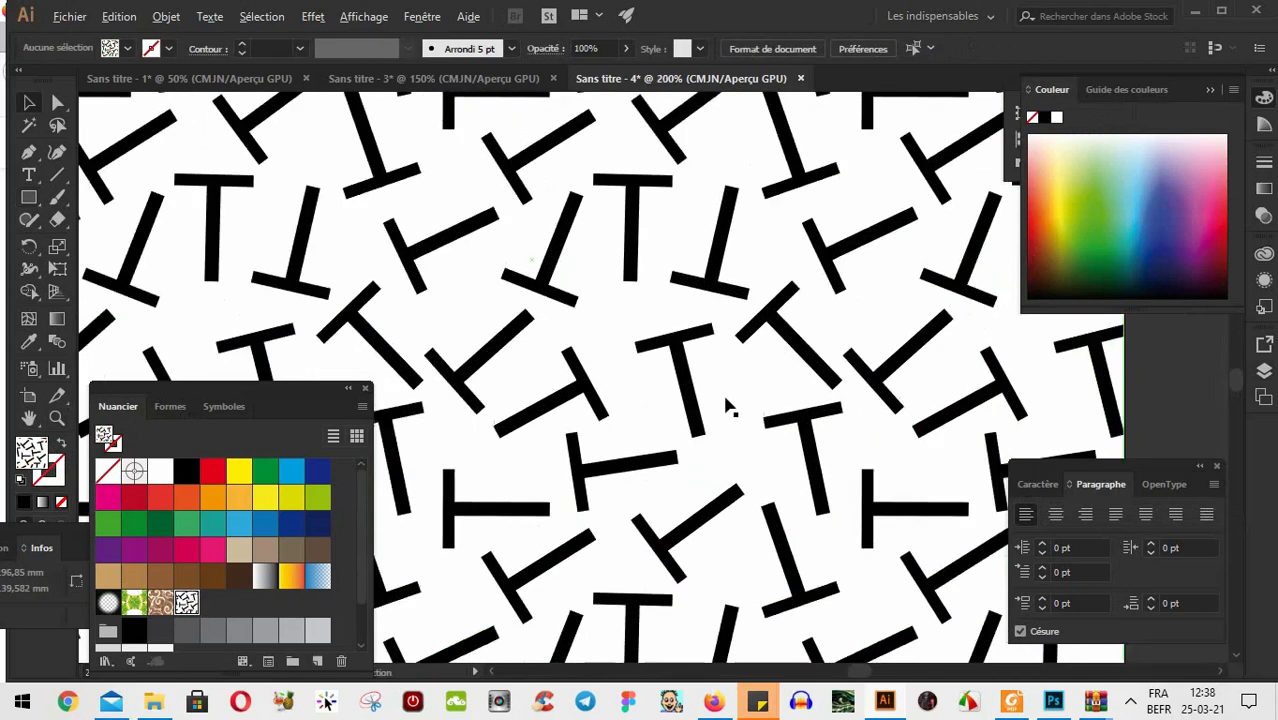
scroll(726, 400, down, 1)
scroll(710, 380, up, 1)
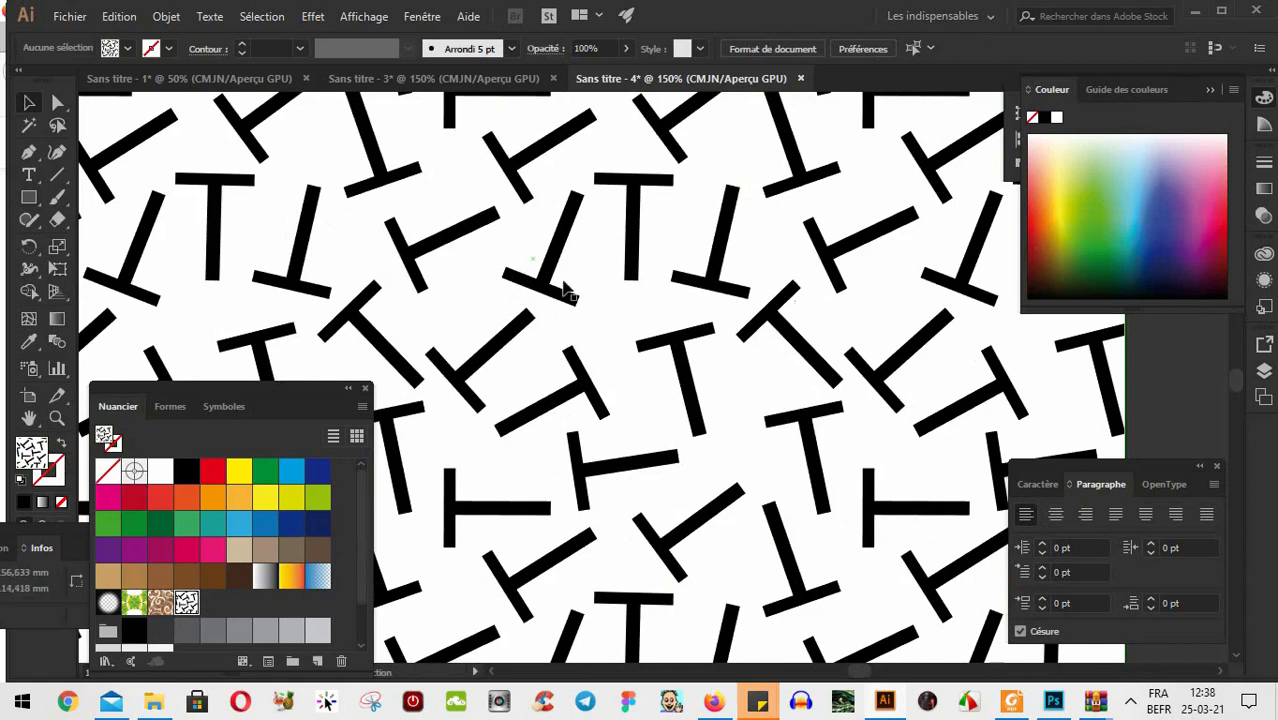
drag(515, 297, 807, 334)
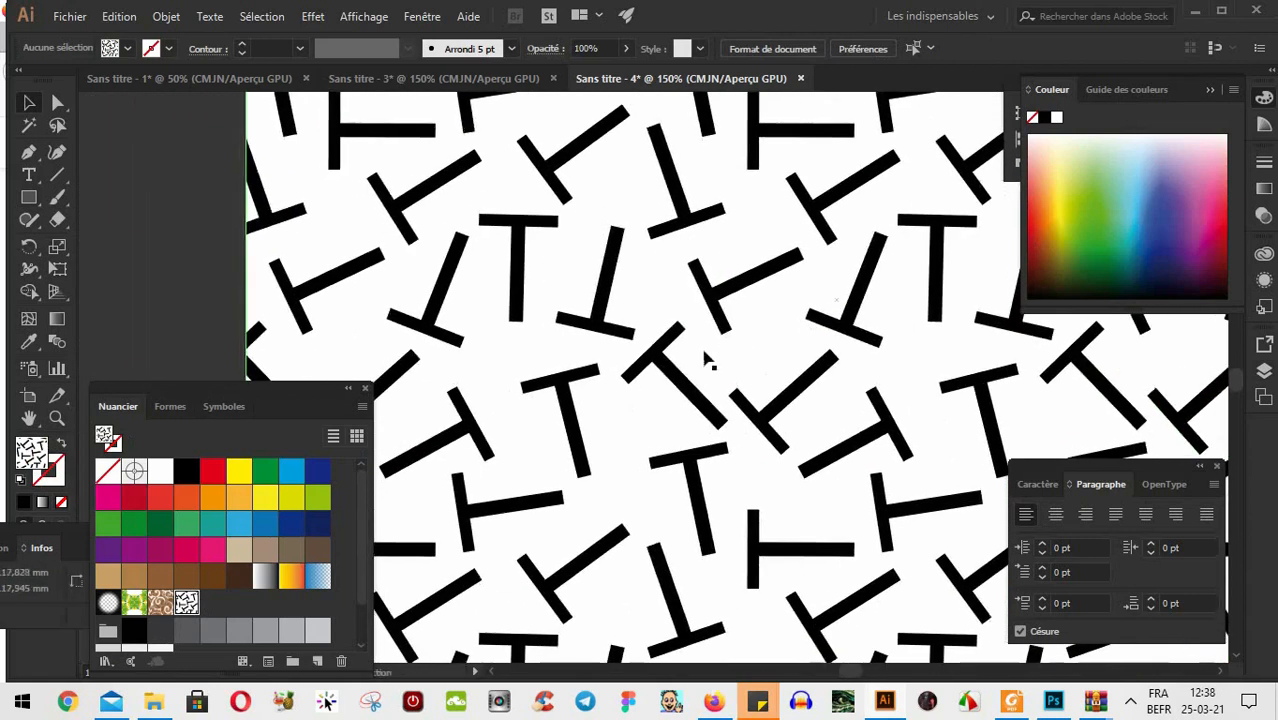
drag(975, 424, 727, 328)
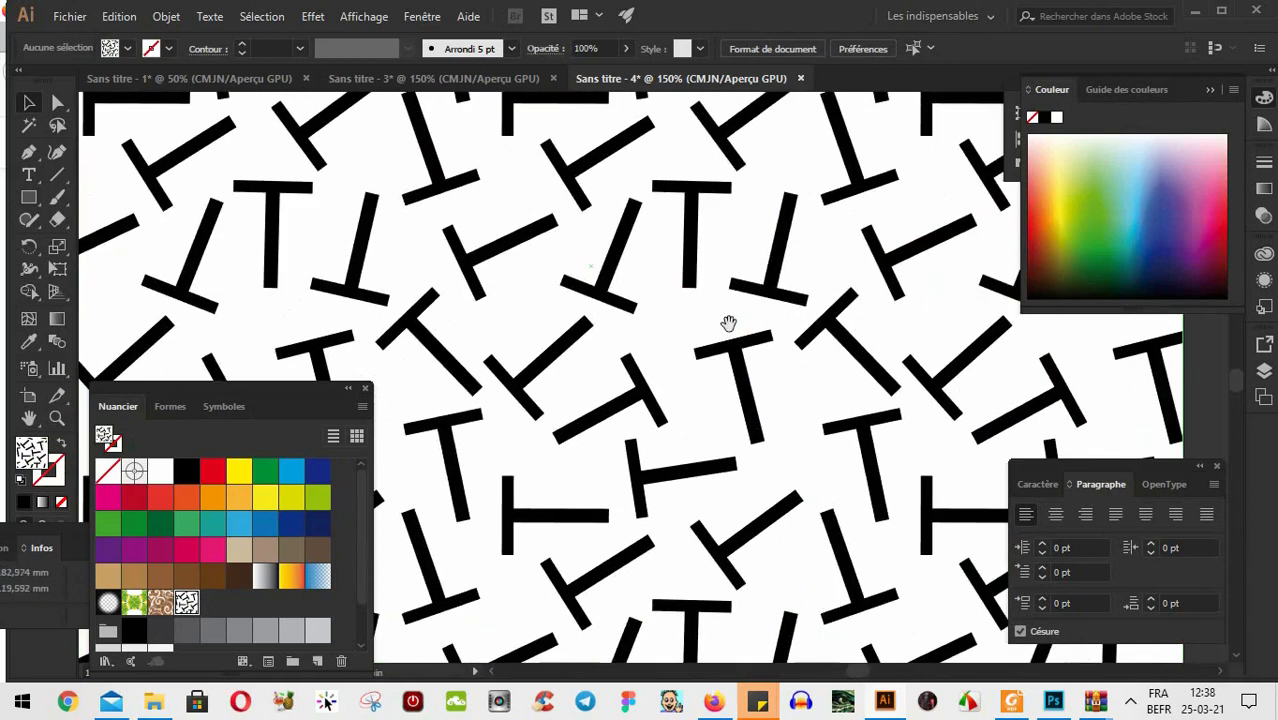
drag(885, 364, 684, 348)
scroll(684, 350, down, 1)
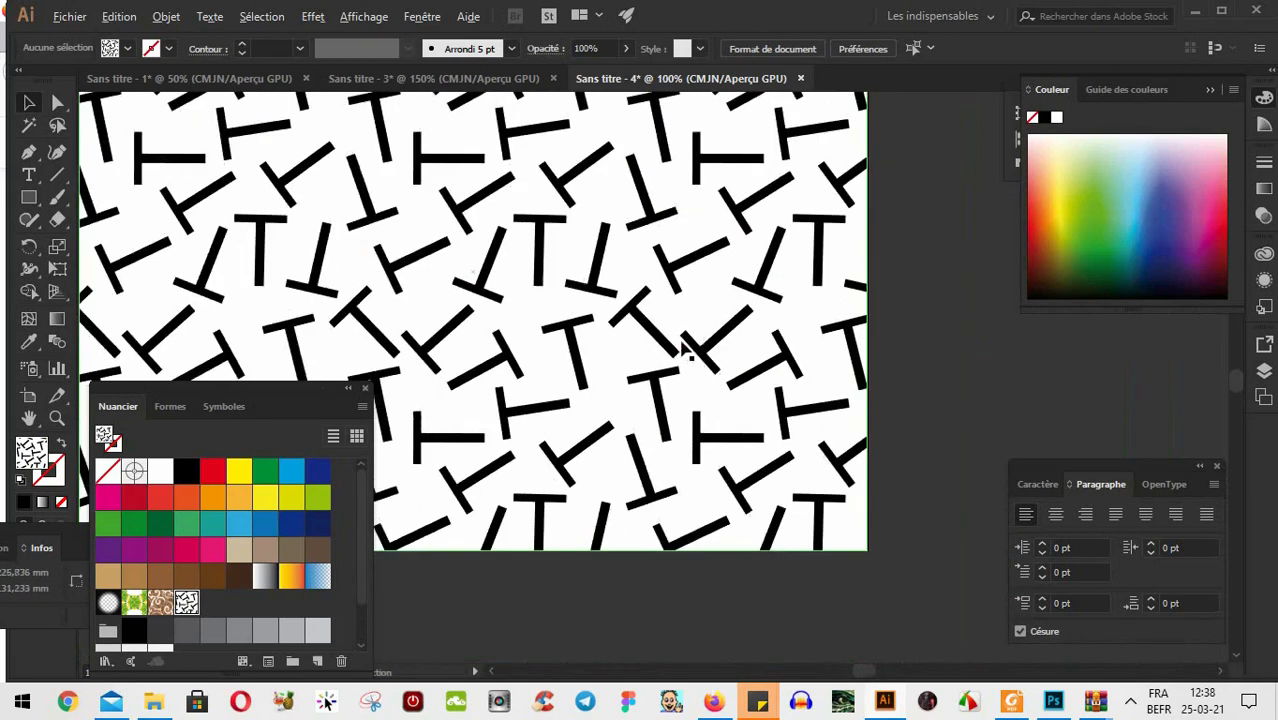
scroll(578, 364, up, 1)
scroll(578, 364, down, 2)
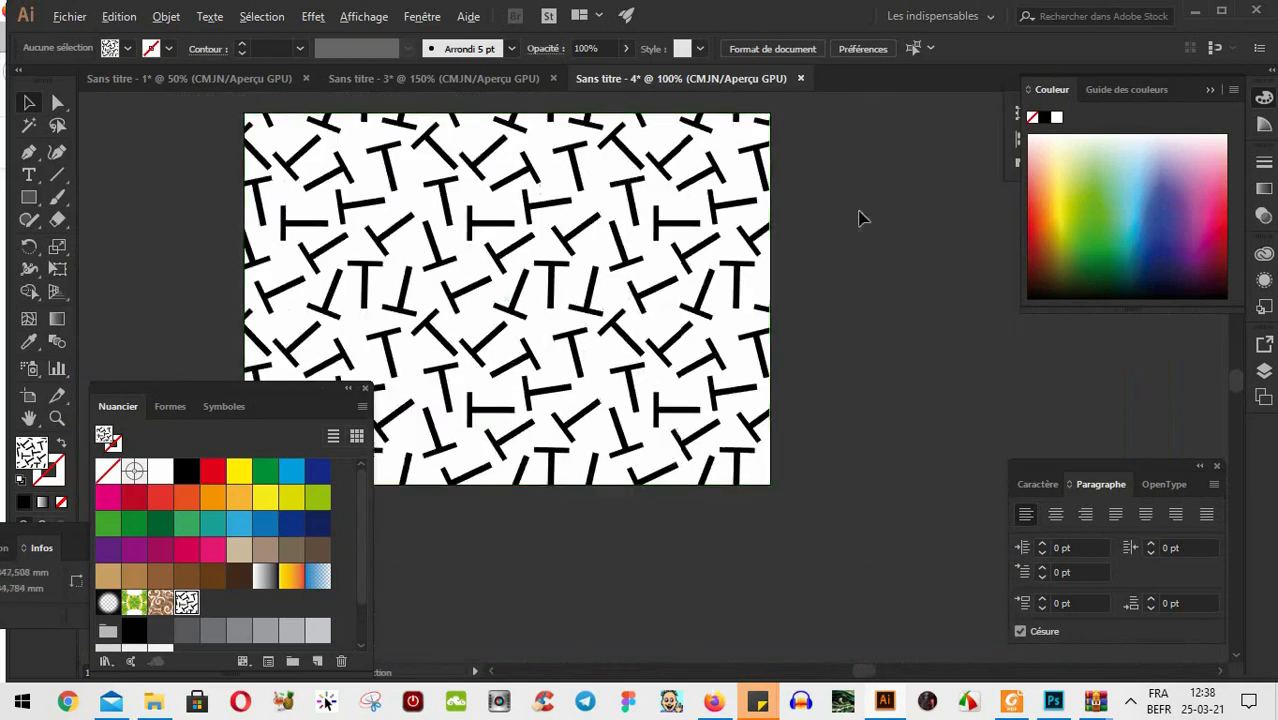
drag(546, 267, 698, 386)
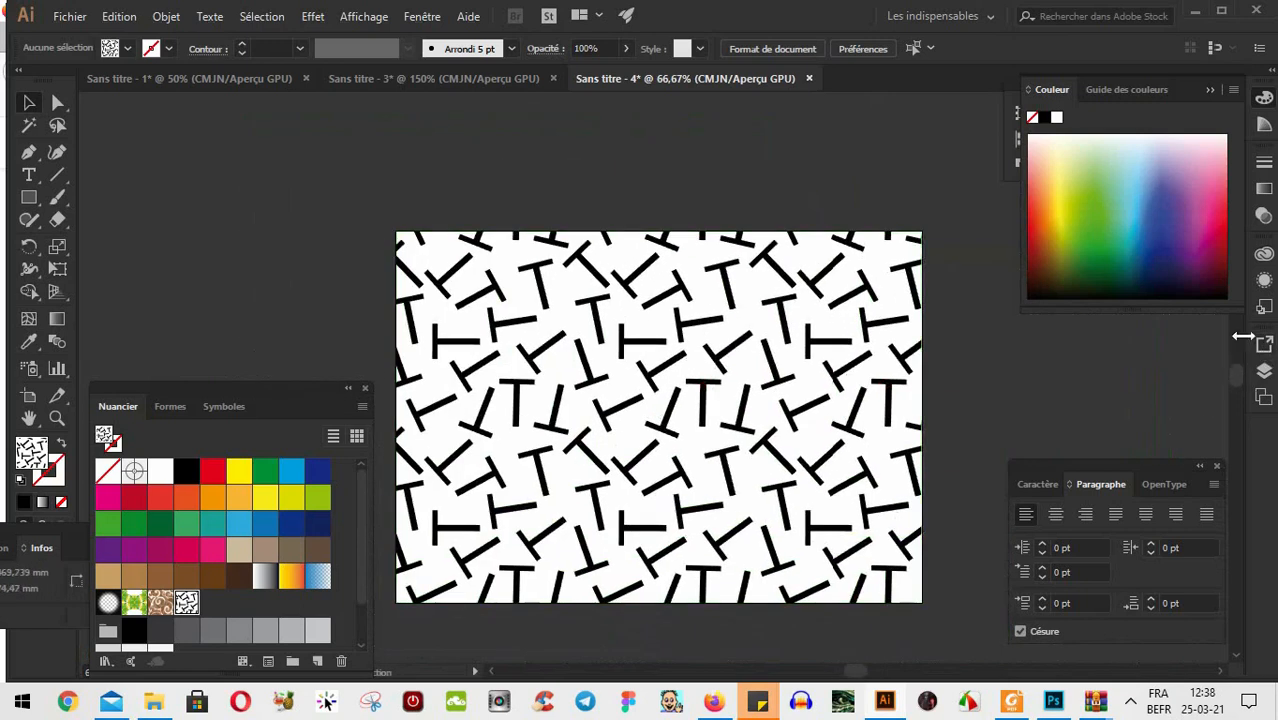
scroll(721, 364, down, 3)
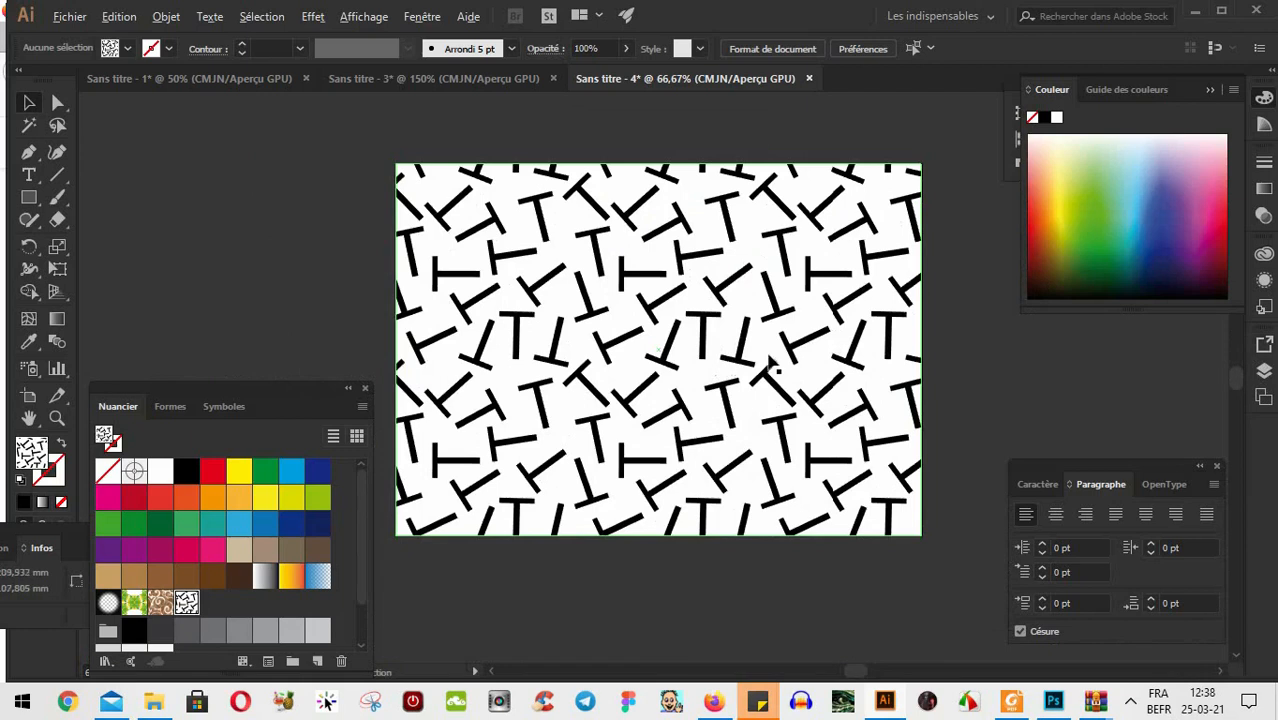
scroll(770, 366, down, 2)
scroll(775, 365, up, 2)
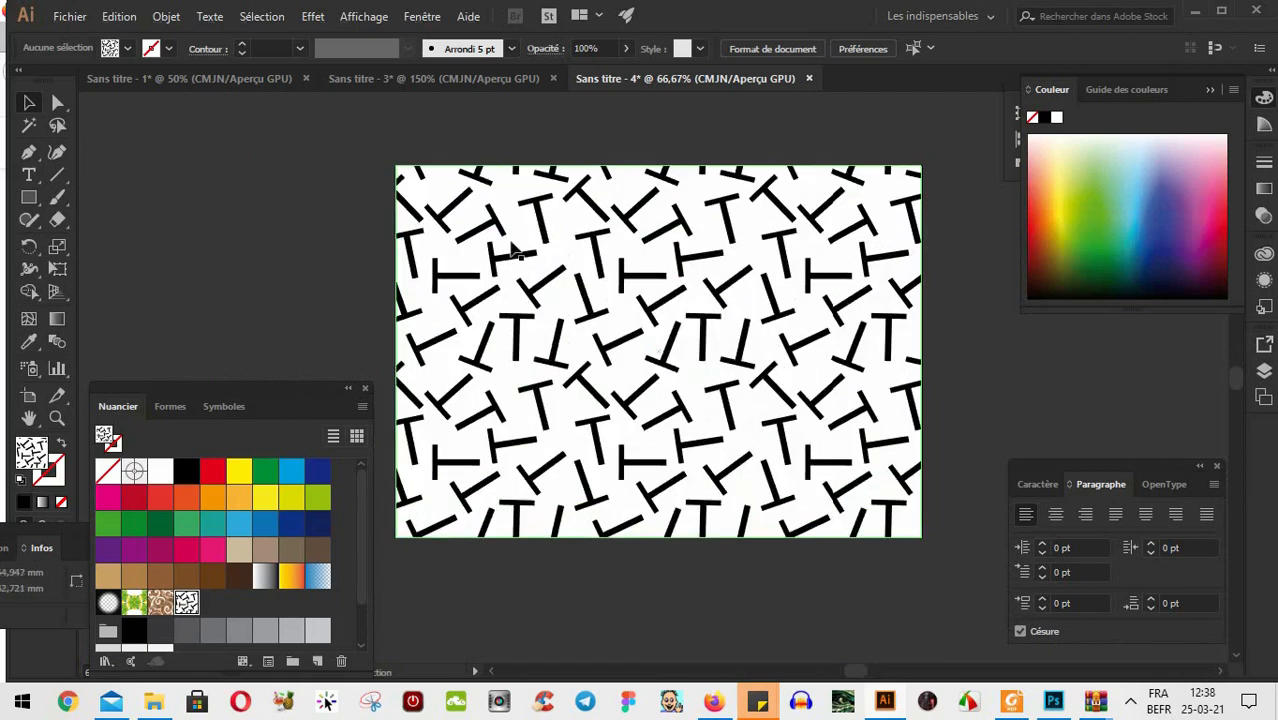
Delete the pattern-filled rectangle and make the éléments and zone layers visible
click(652, 282)
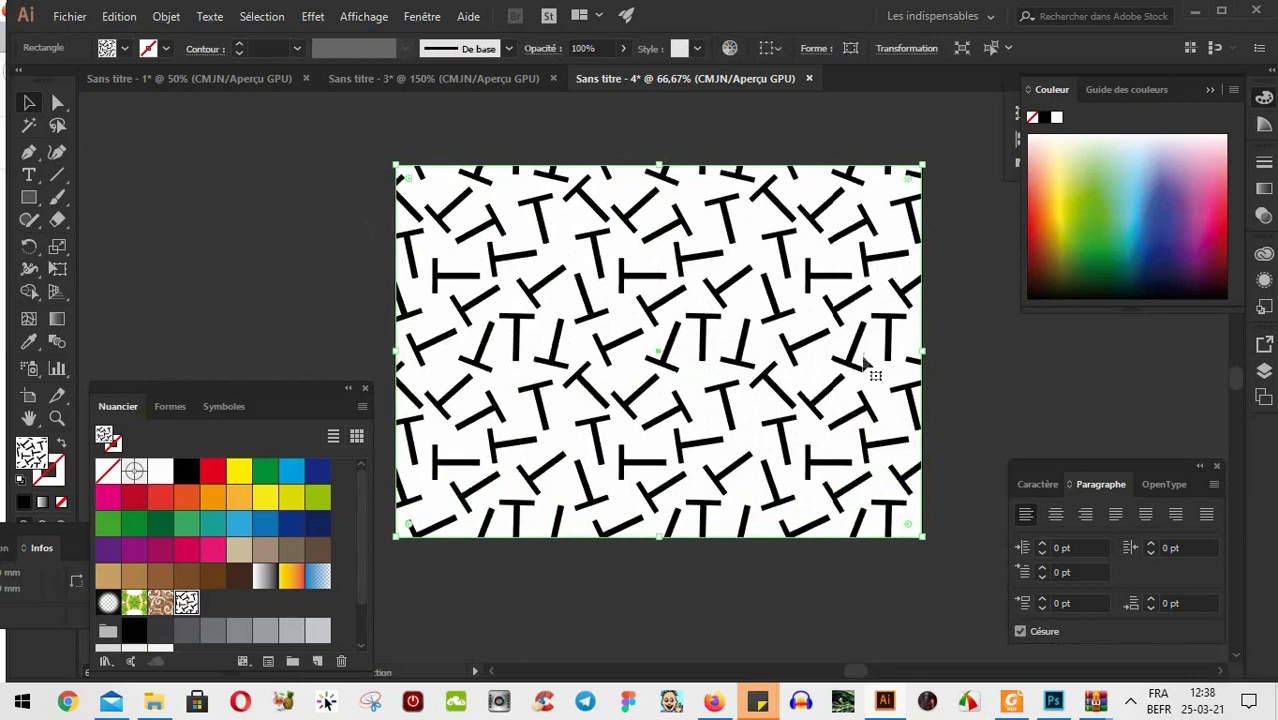
key(Delete)
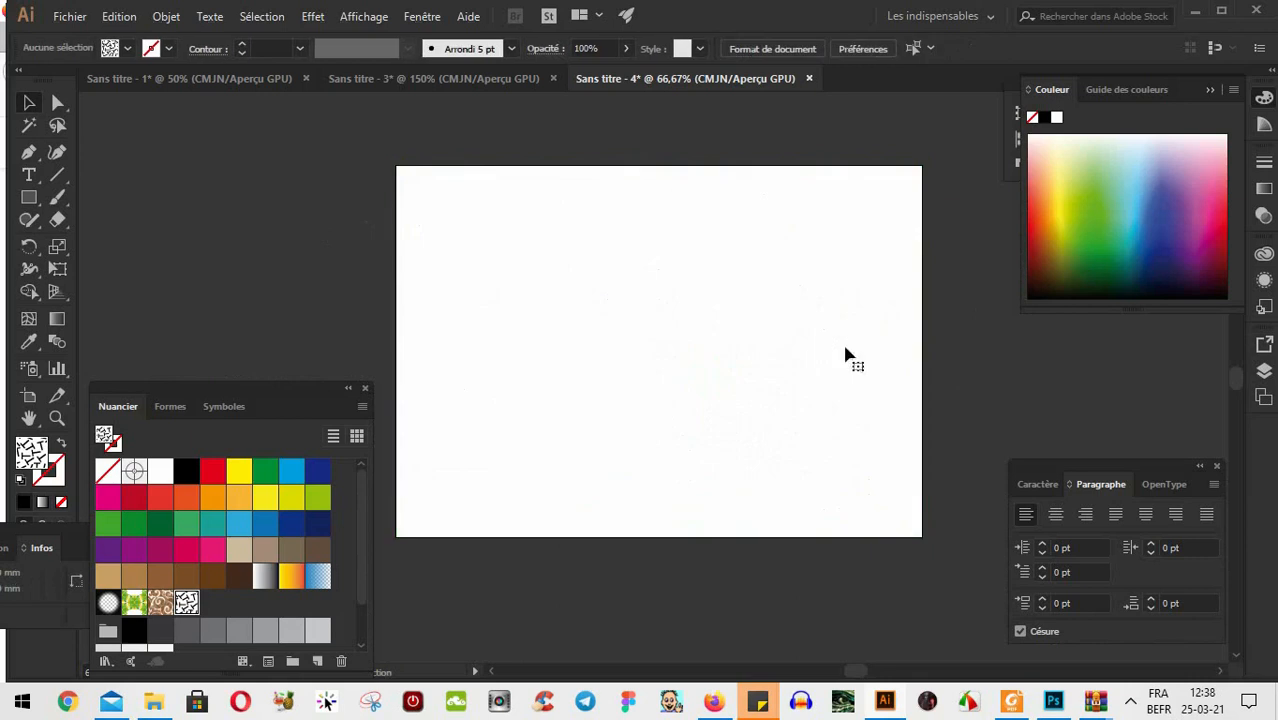
click(1262, 372)
click(1035, 385)
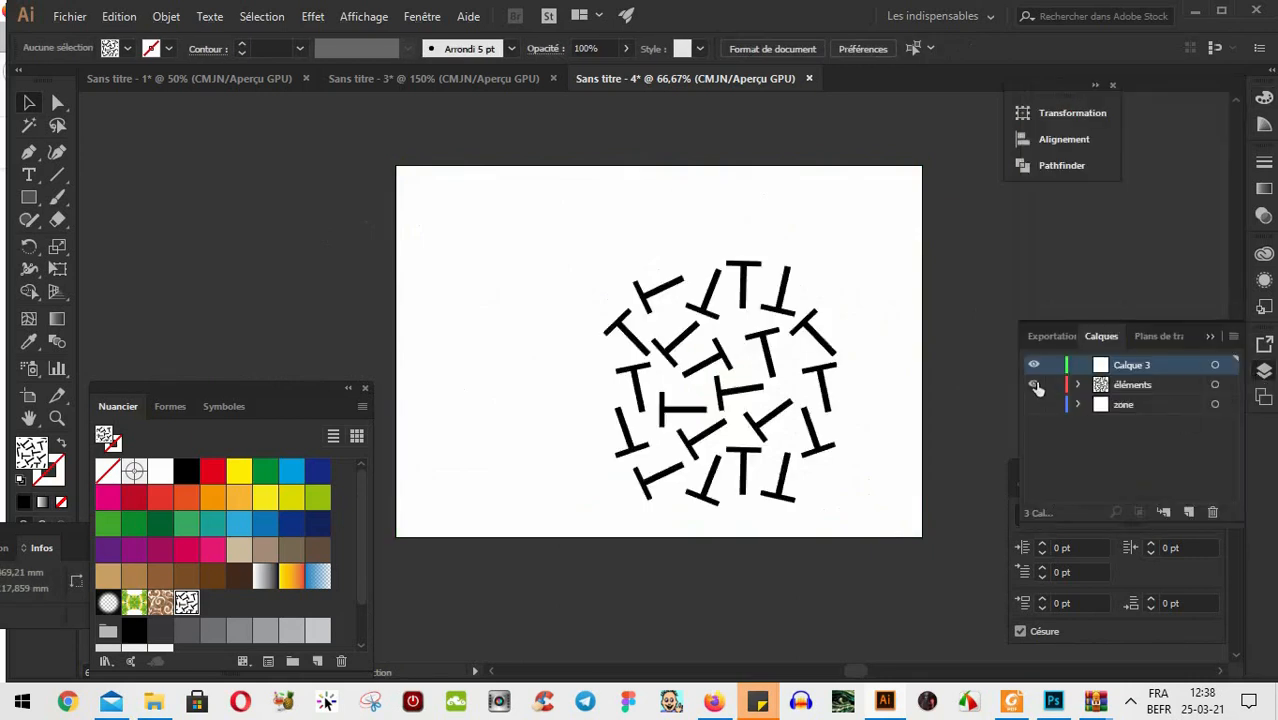
click(1035, 405)
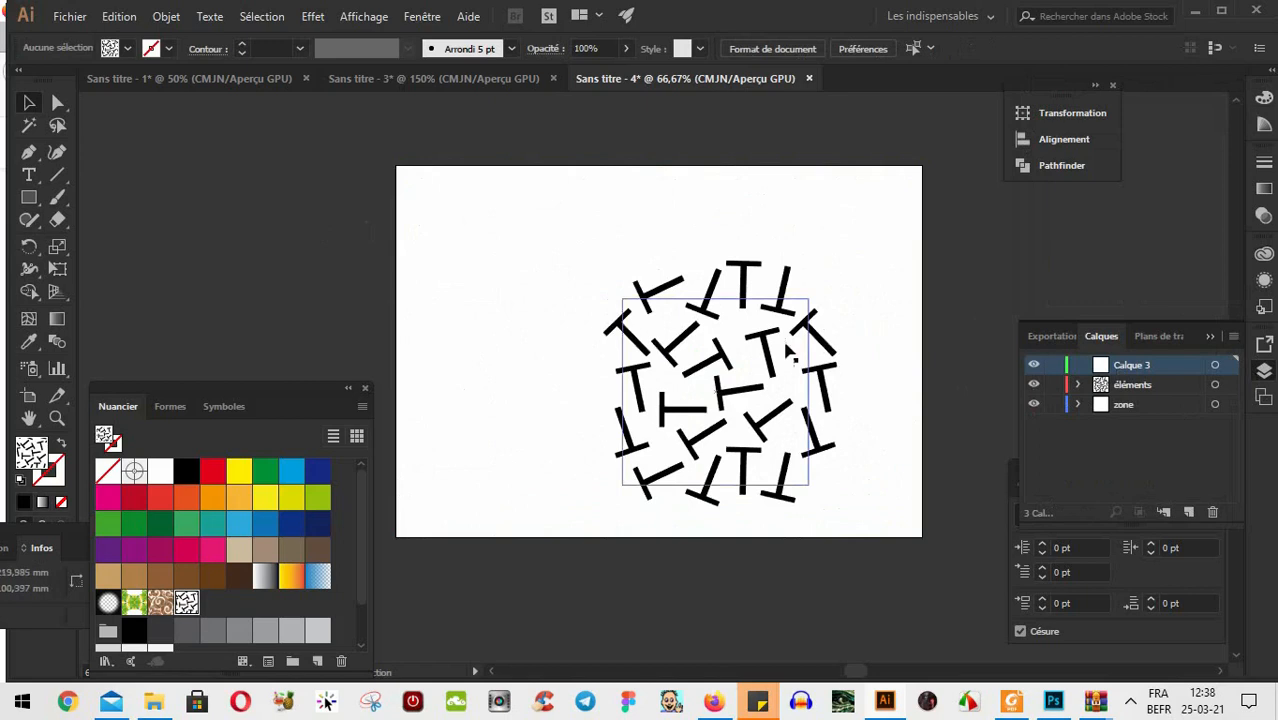
Draw a small rectangle beside the tile, fill it light blue, and remove its upper-right anchor point to form a triangle
click(29, 198)
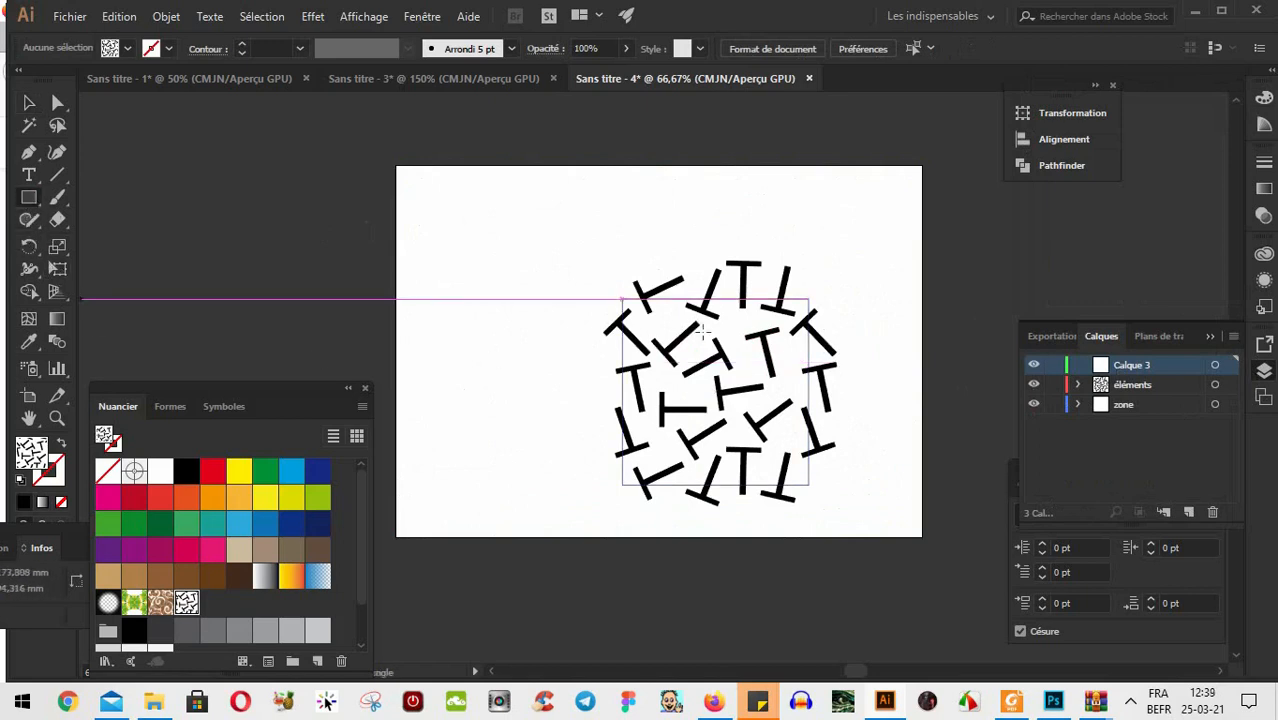
drag(490, 229, 543, 291)
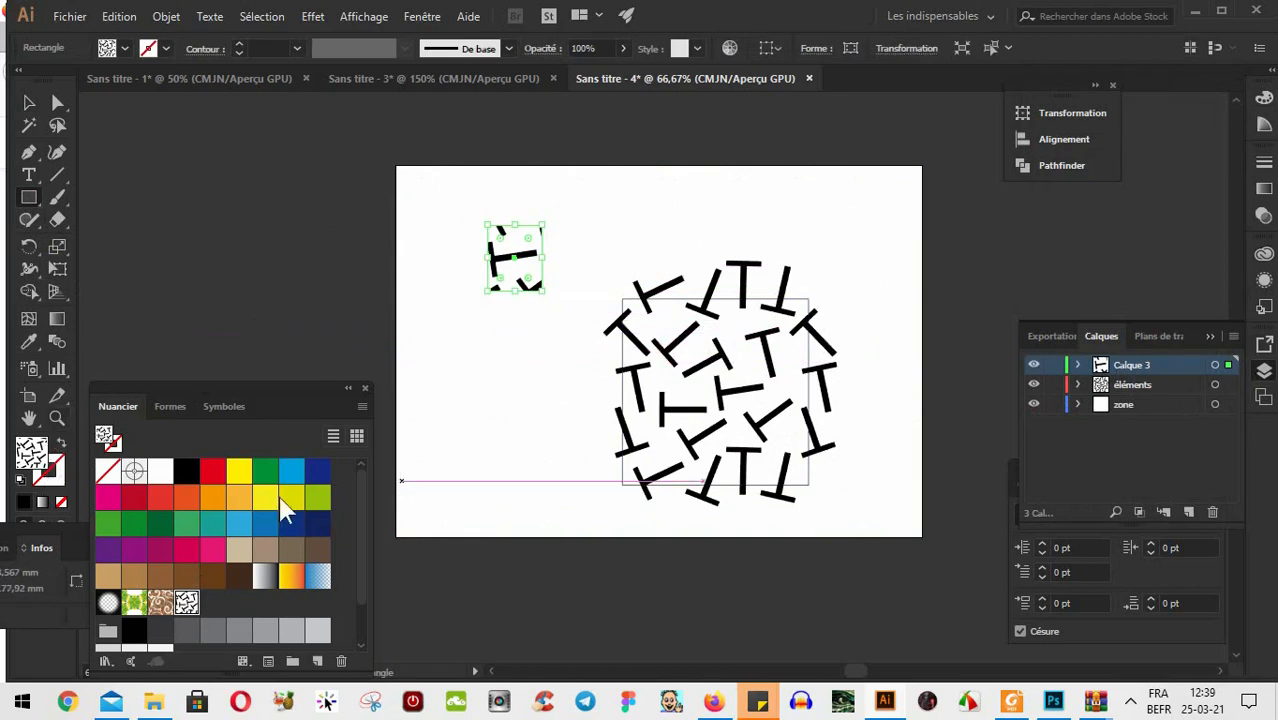
click(291, 472)
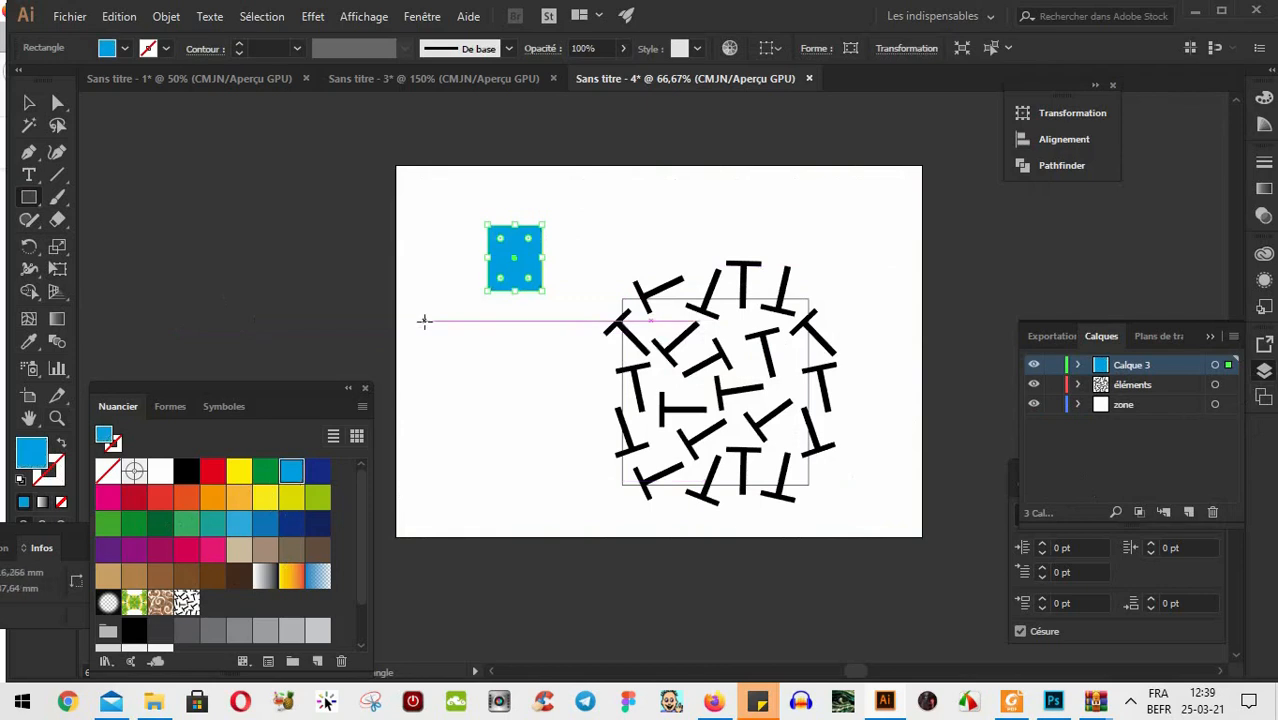
key(p)
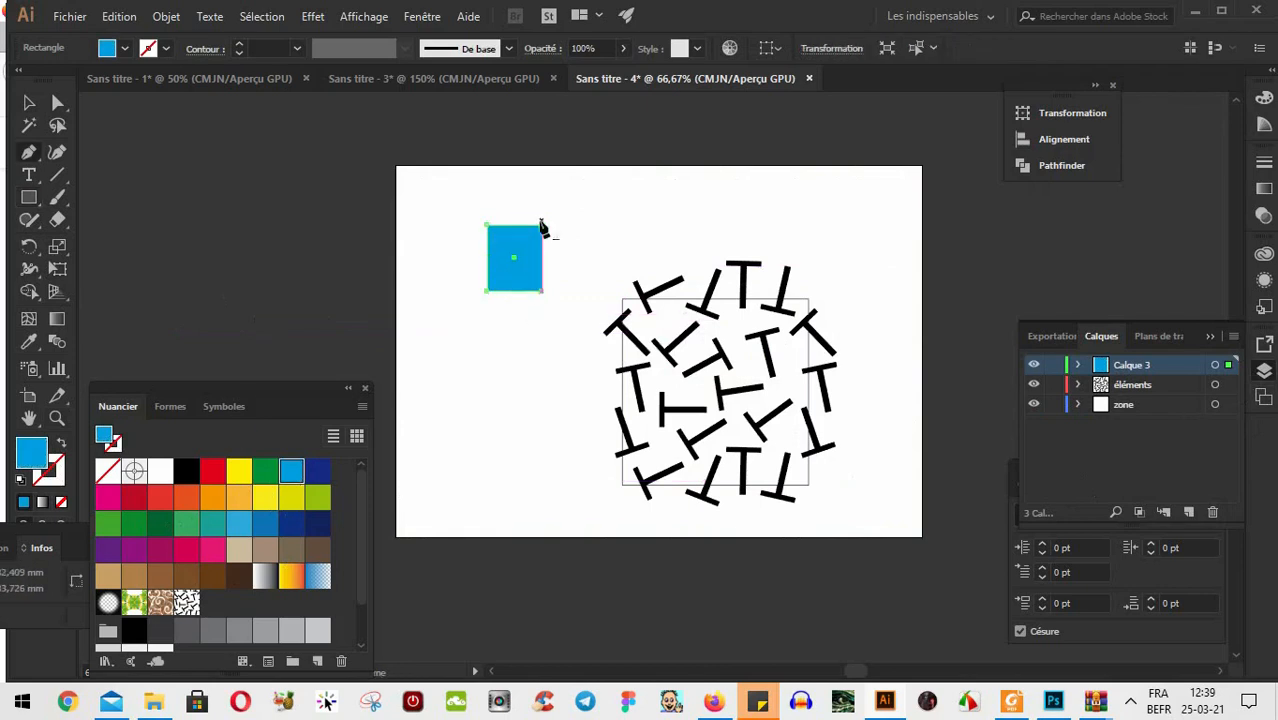
click(541, 228)
key(v)
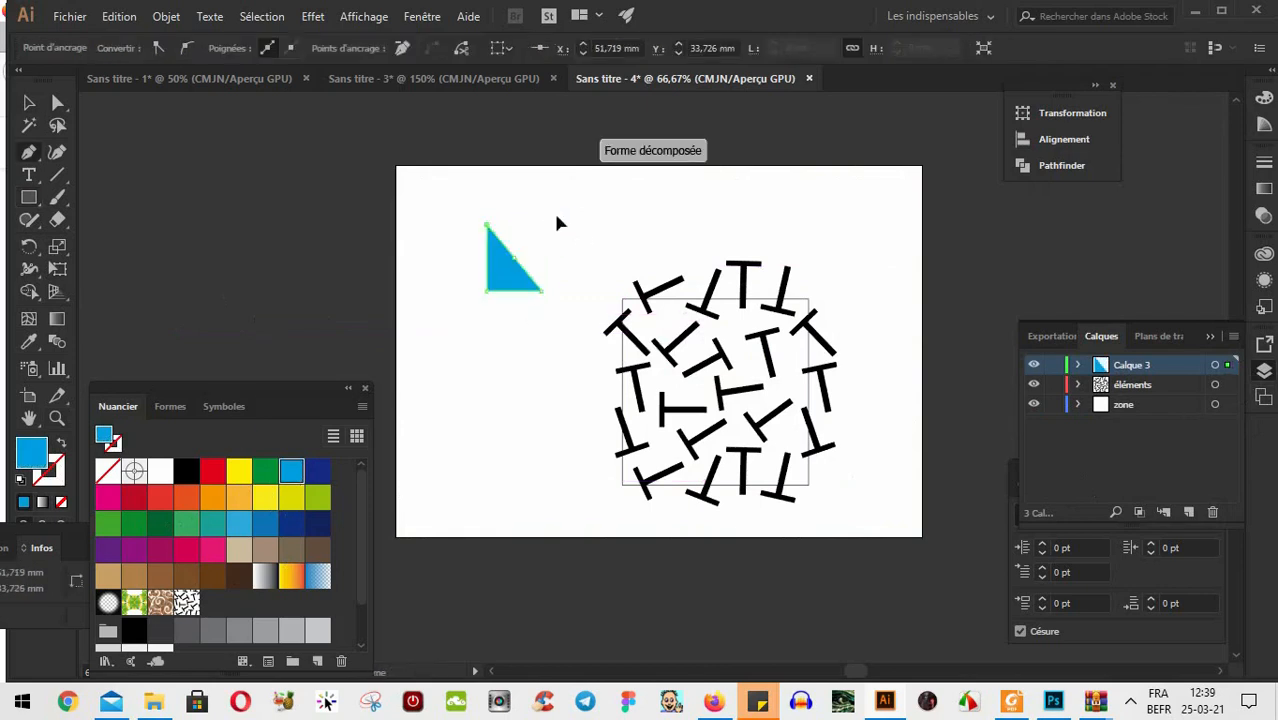
Distribute copies of the blue triangle inside the bounding square and shift them among the T shapes
drag(542, 291, 788, 438)
click(502, 251)
mouse_move(713, 387)
mouse_down()
mouse_move(640, 450)
mouse_move(642, 470)
mouse_up()
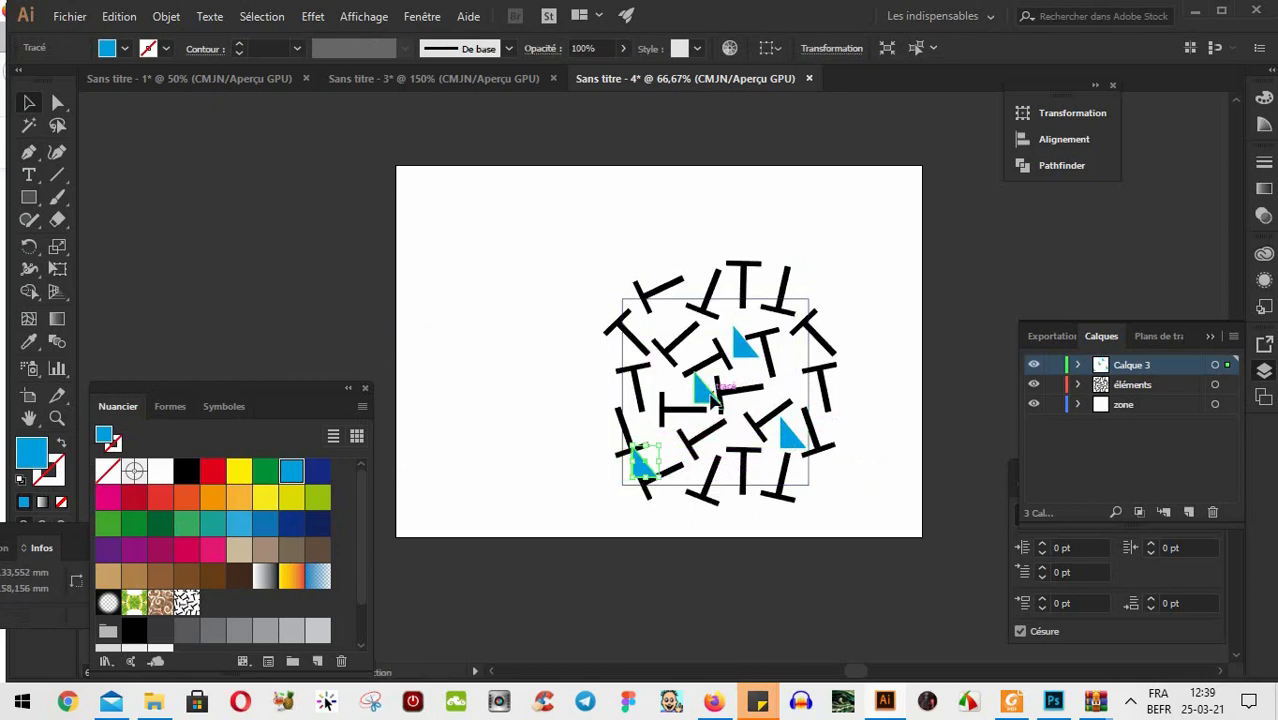
drag(706, 392, 721, 424)
drag(744, 345, 752, 331)
drag(670, 362, 669, 351)
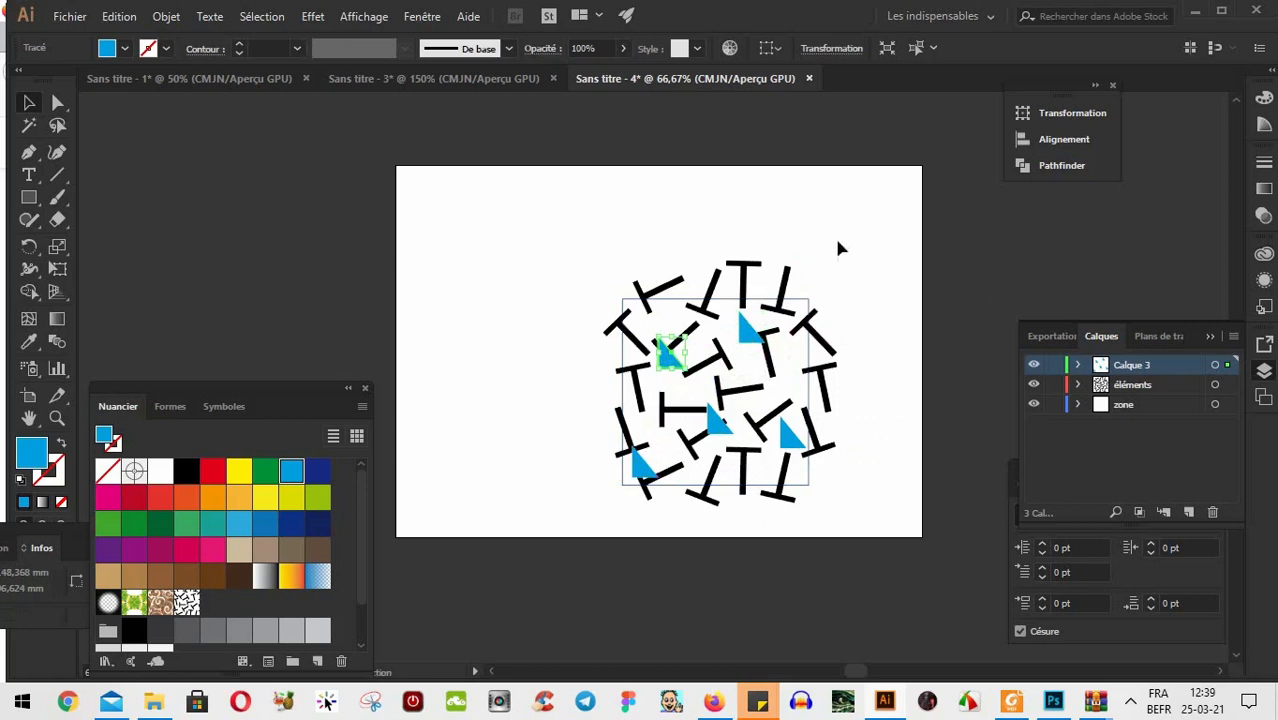
Hide the éléments and zone layers and delete all the blue triangles from the new layer
drag(851, 279, 572, 549)
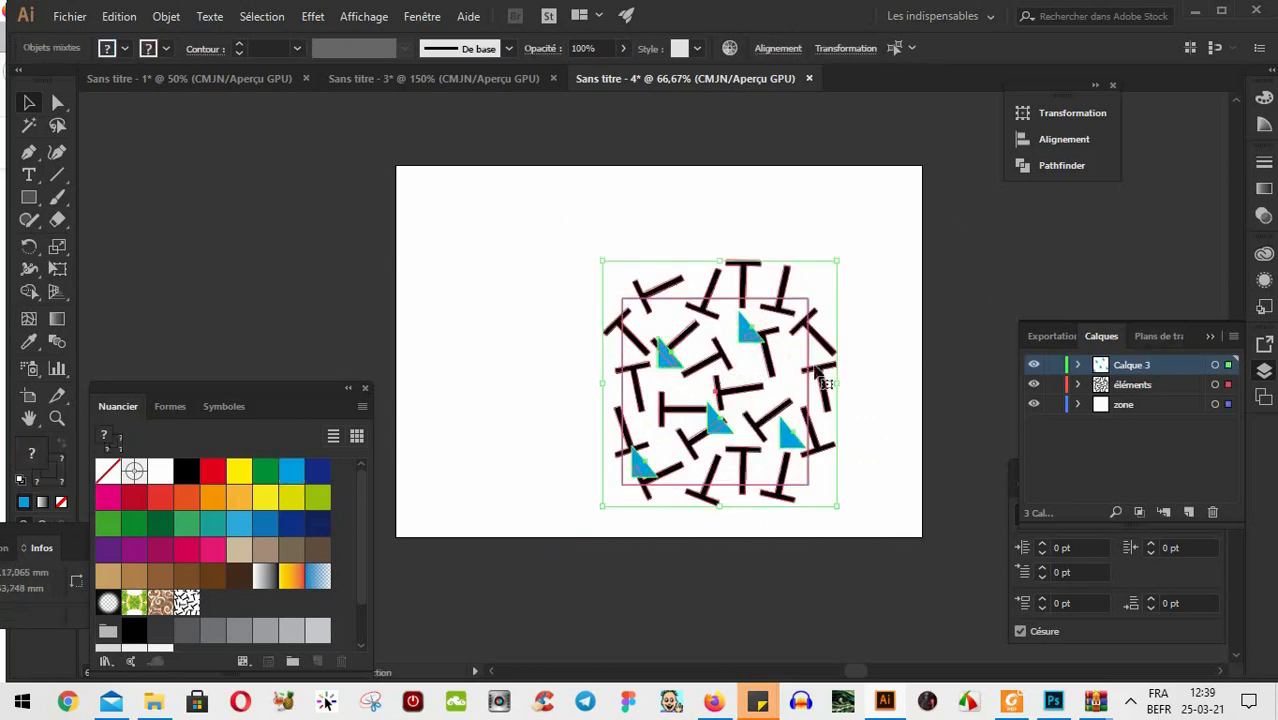
click(909, 330)
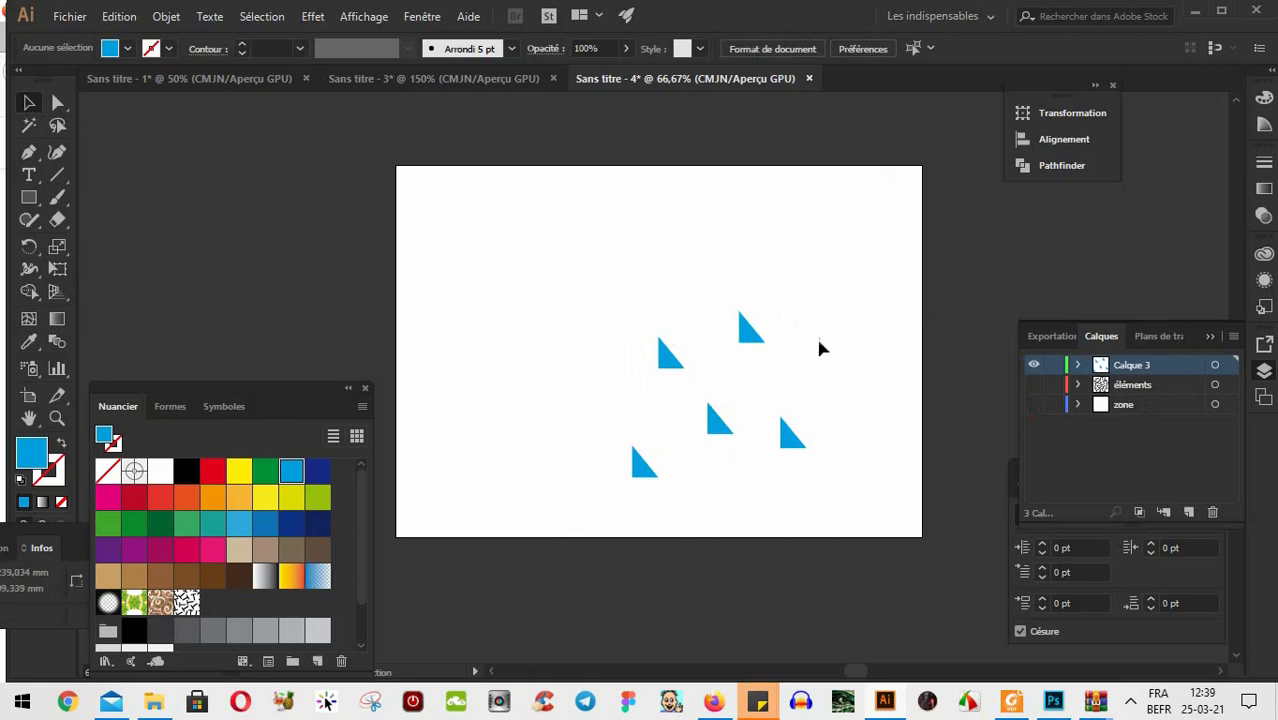
drag(845, 291, 595, 490)
key(a)
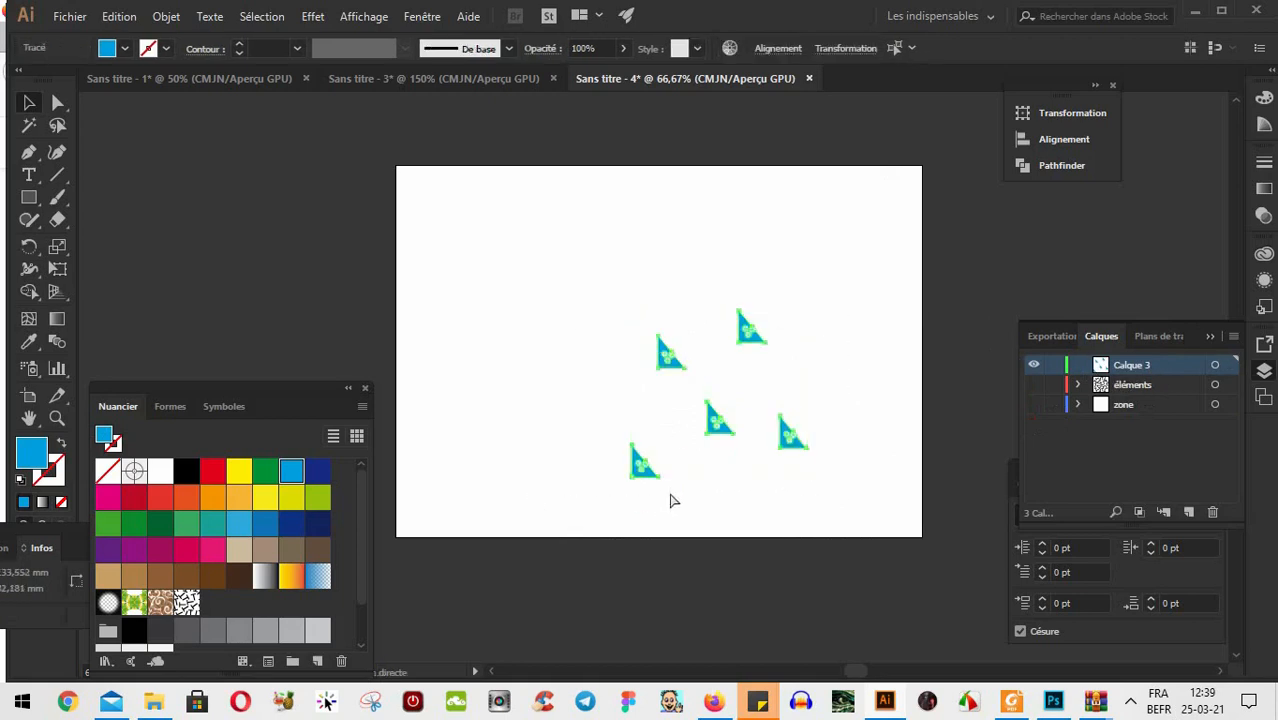
key(Delete)
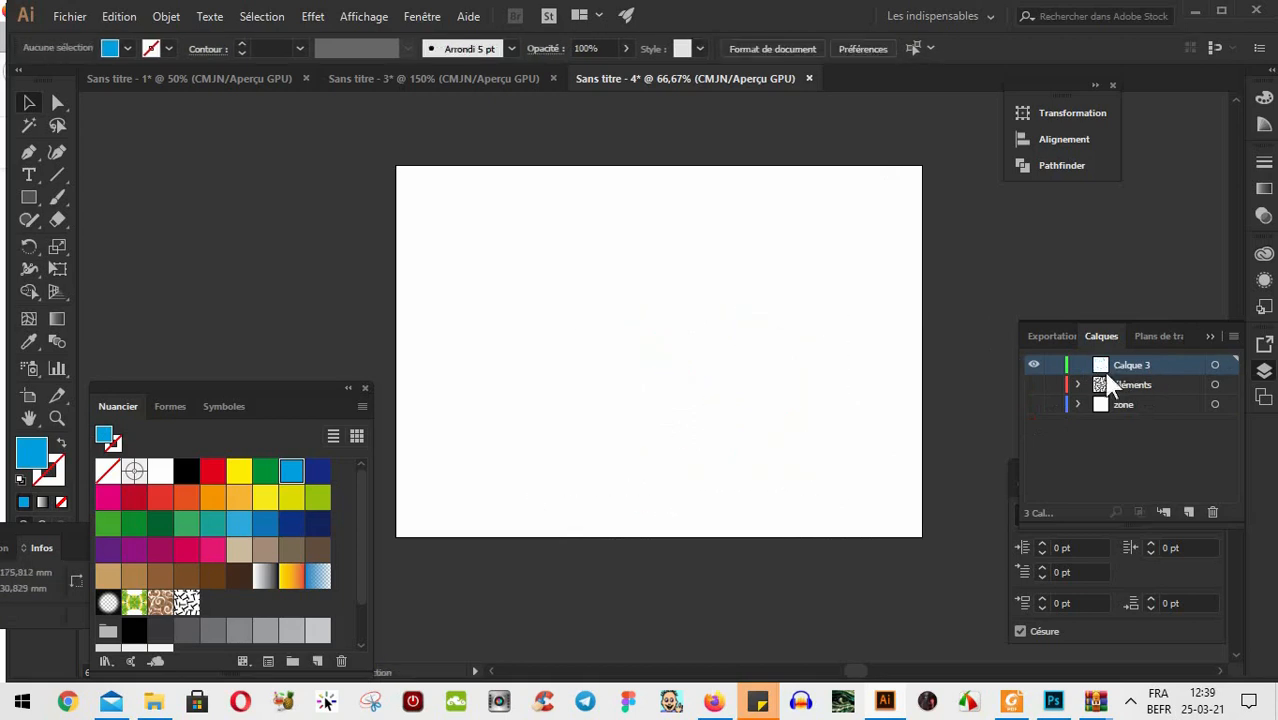
Show only the éléments layer and paste the cut blue triangles in place on it
click(1037, 389)
click(1138, 384)
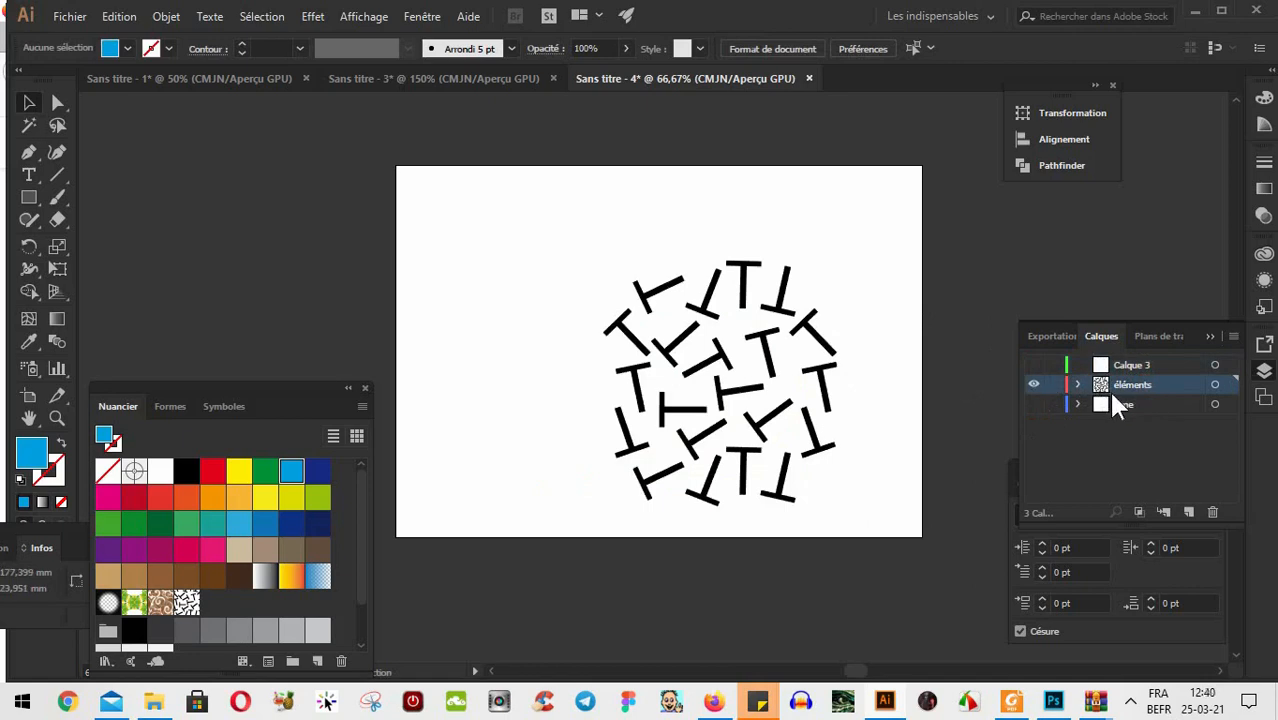
key(ctrl+v)
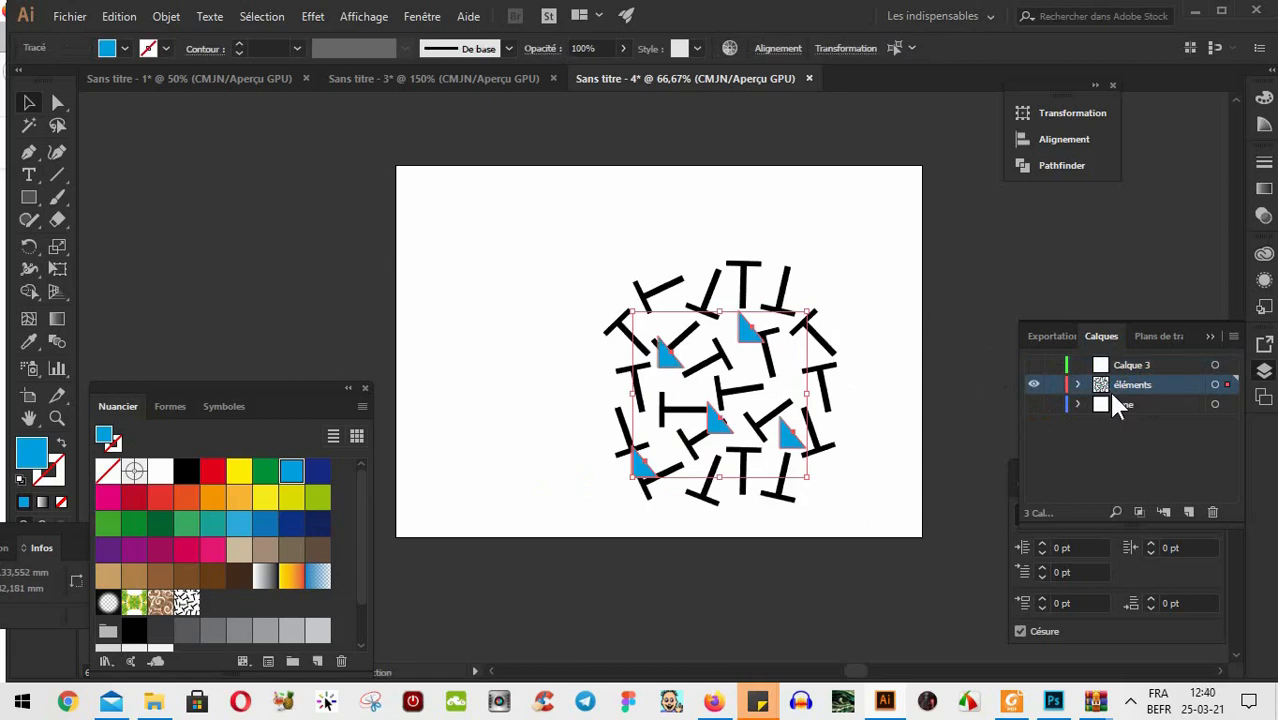
Send the unfilled bounding square to the back, behind the T shapes and blue triangles
click(800, 303)
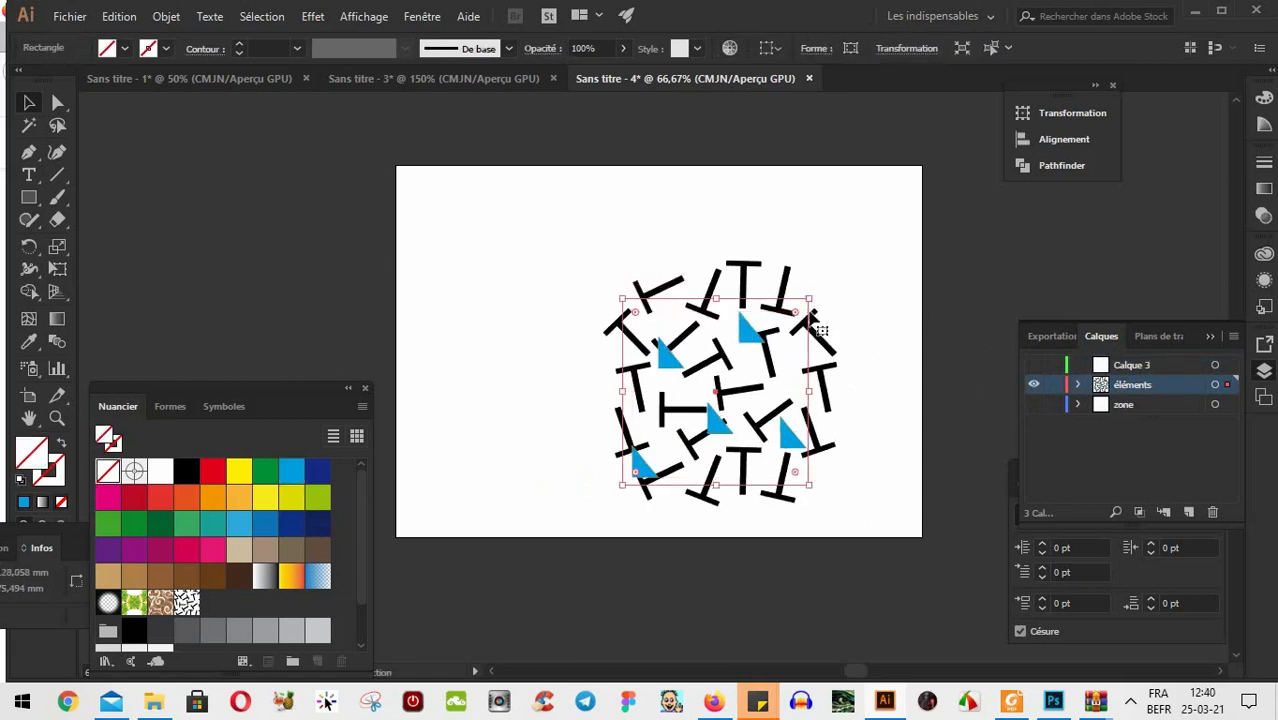
right_click(807, 296)
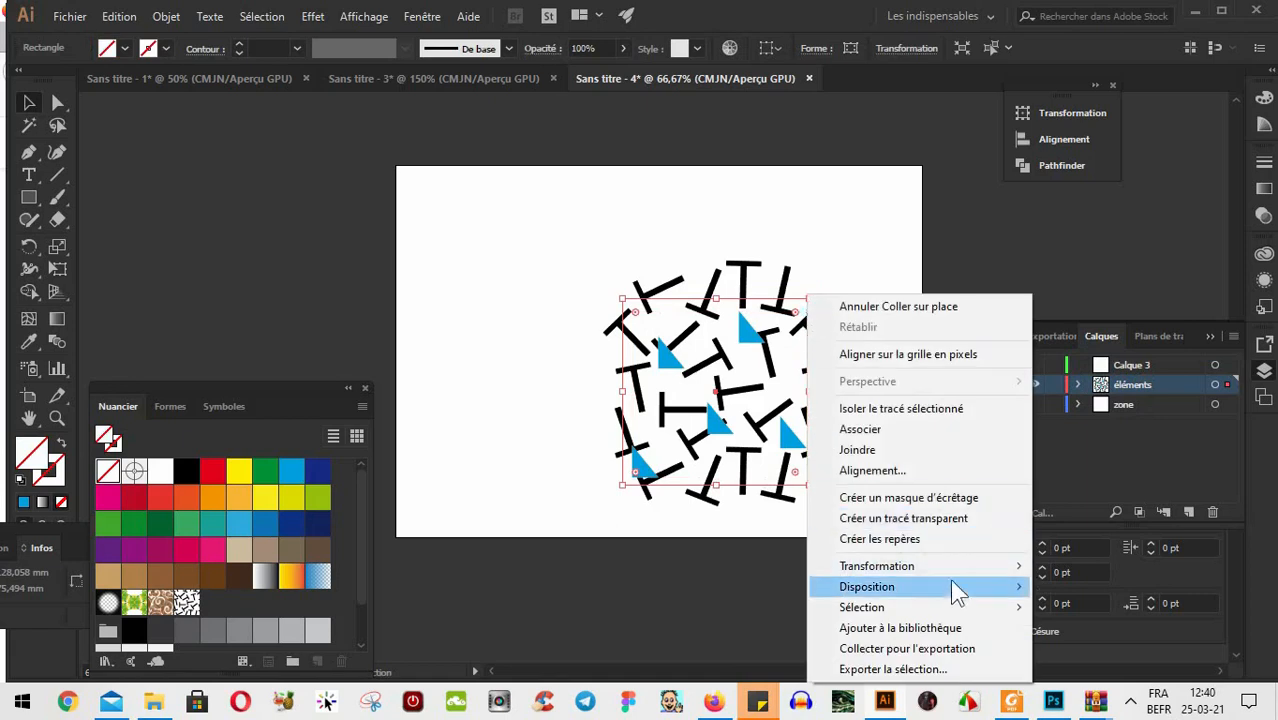
mouse_move(955, 586)
click(668, 649)
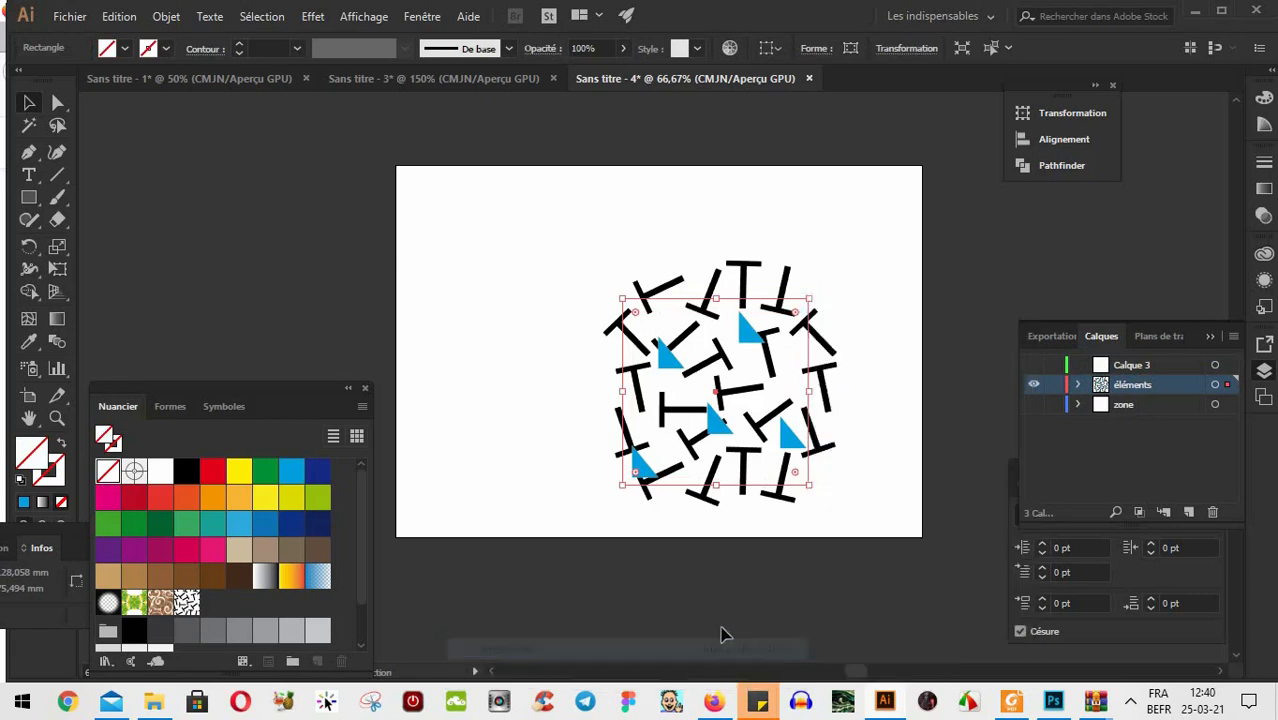
Add the bounding square, T shapes and blue triangles together as a new pattern swatch
click(840, 308)
drag(530, 225, 899, 519)
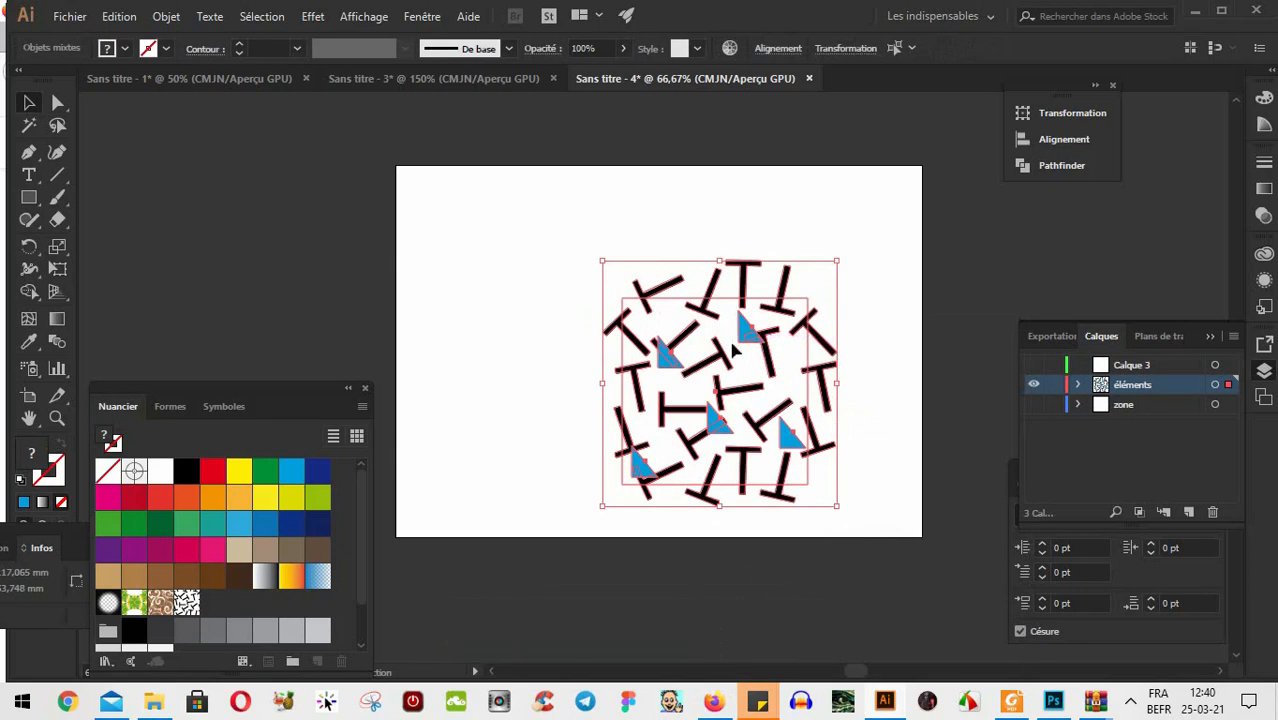
drag(728, 350, 213, 605)
Hide the éléments layer, show Calque 3, and cover the artboard there with a rectangle filled with the new T-and-triangle pattern
click(1033, 385)
click(1149, 366)
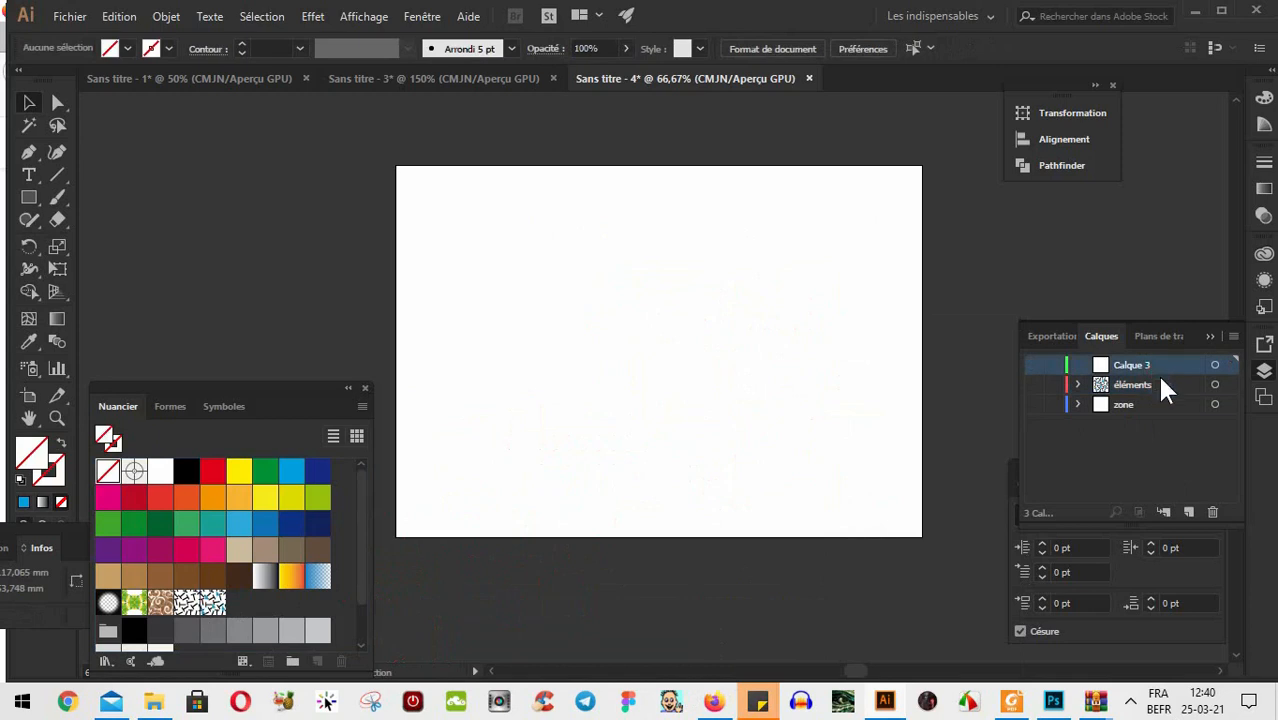
click(1035, 365)
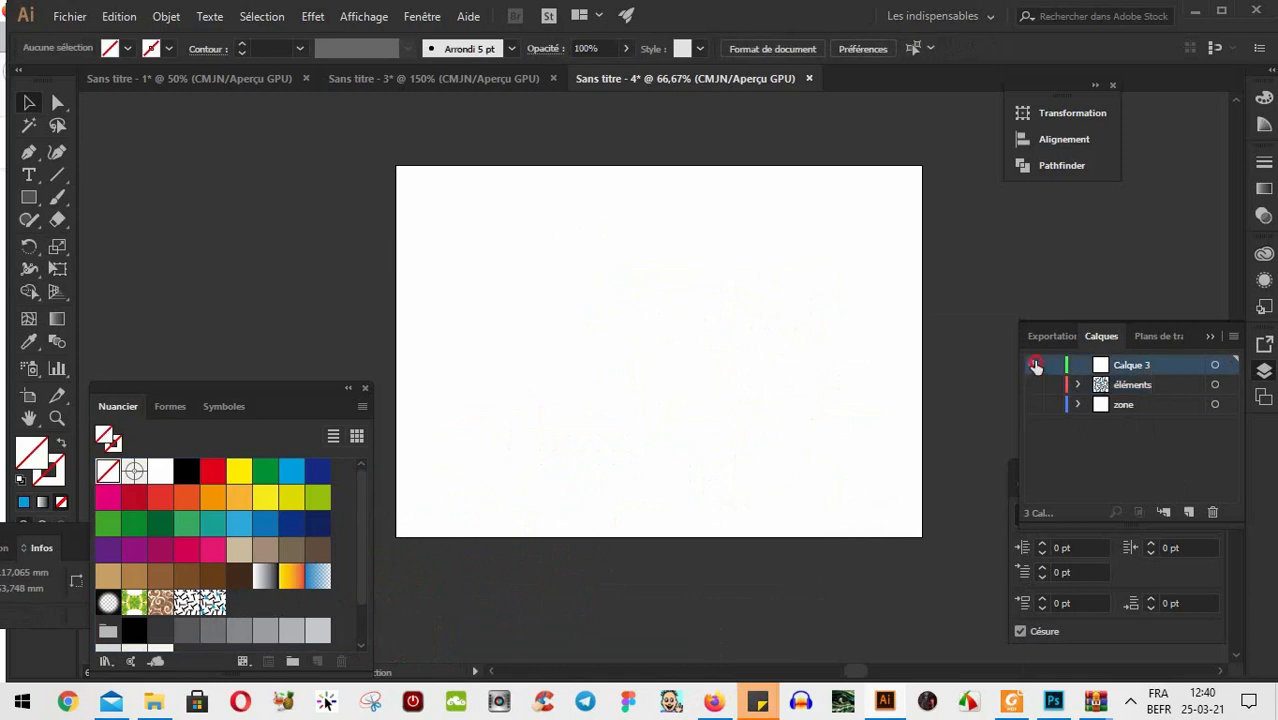
click(30, 197)
drag(407, 155, 960, 548)
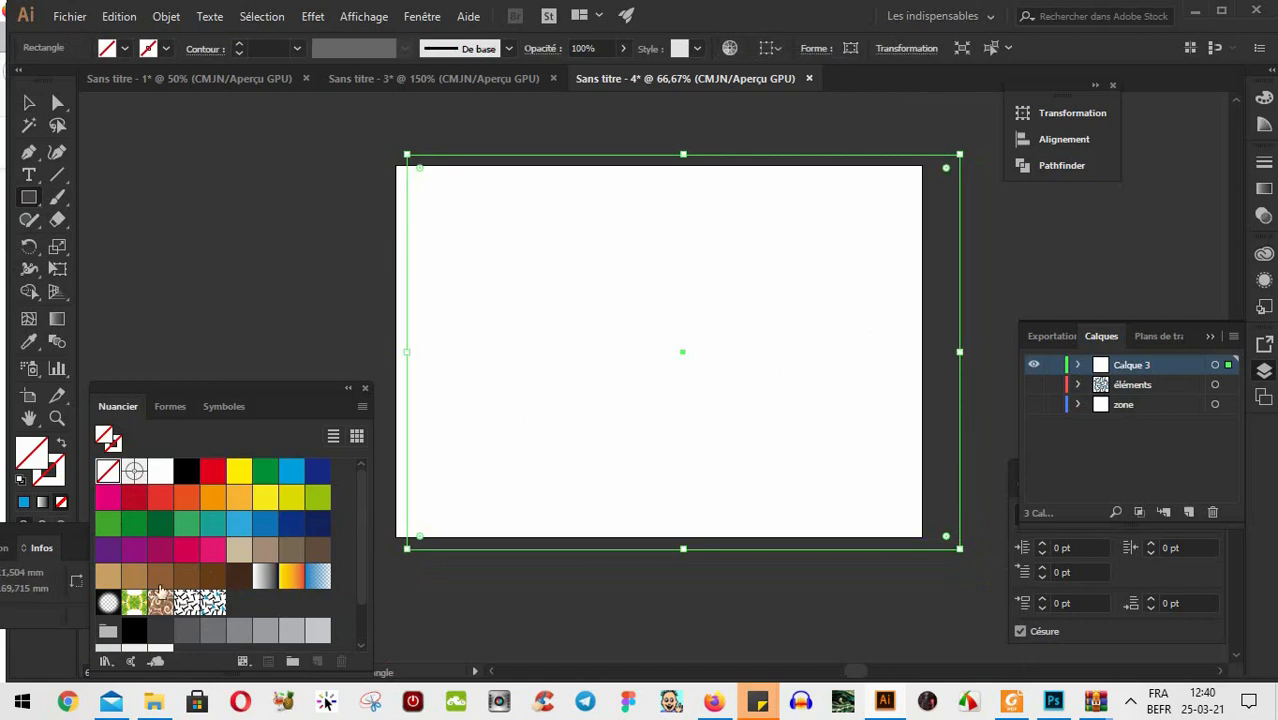
click(215, 606)
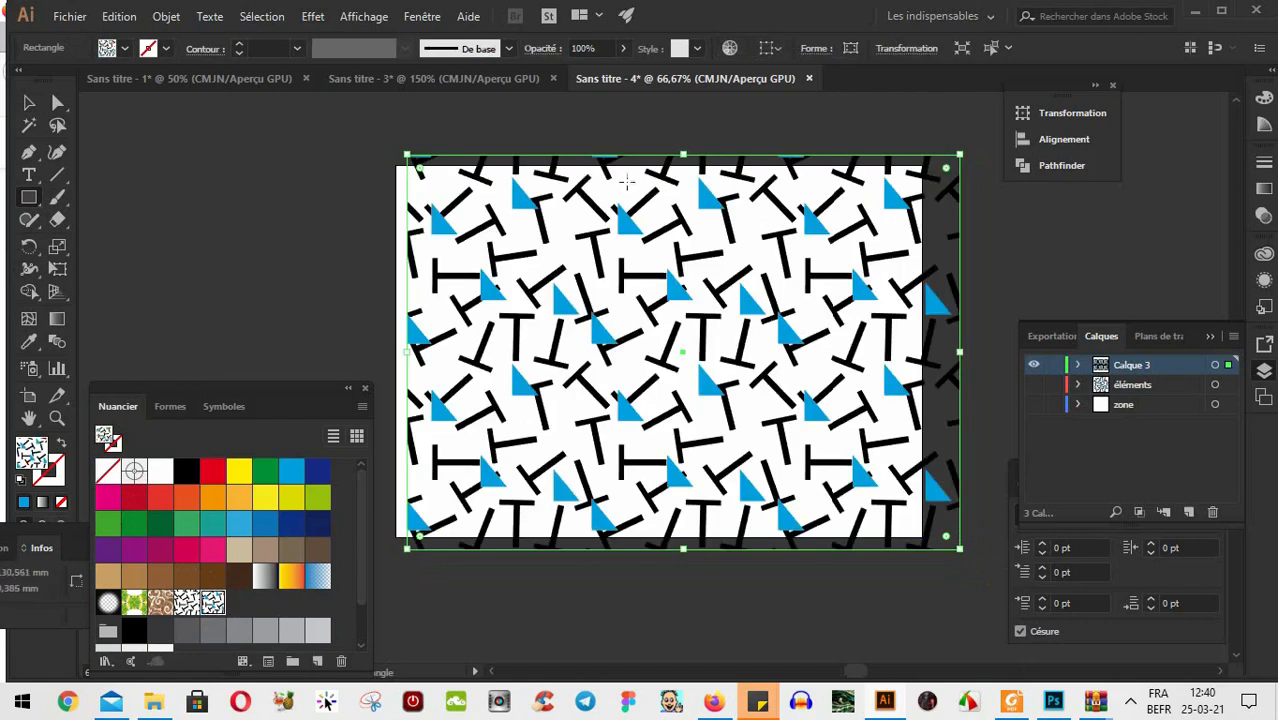
Refill the rectangle in turn with the T-only, brown scroll and green floral pattern swatches, and delete the rectangle
key(v)
click(194, 602)
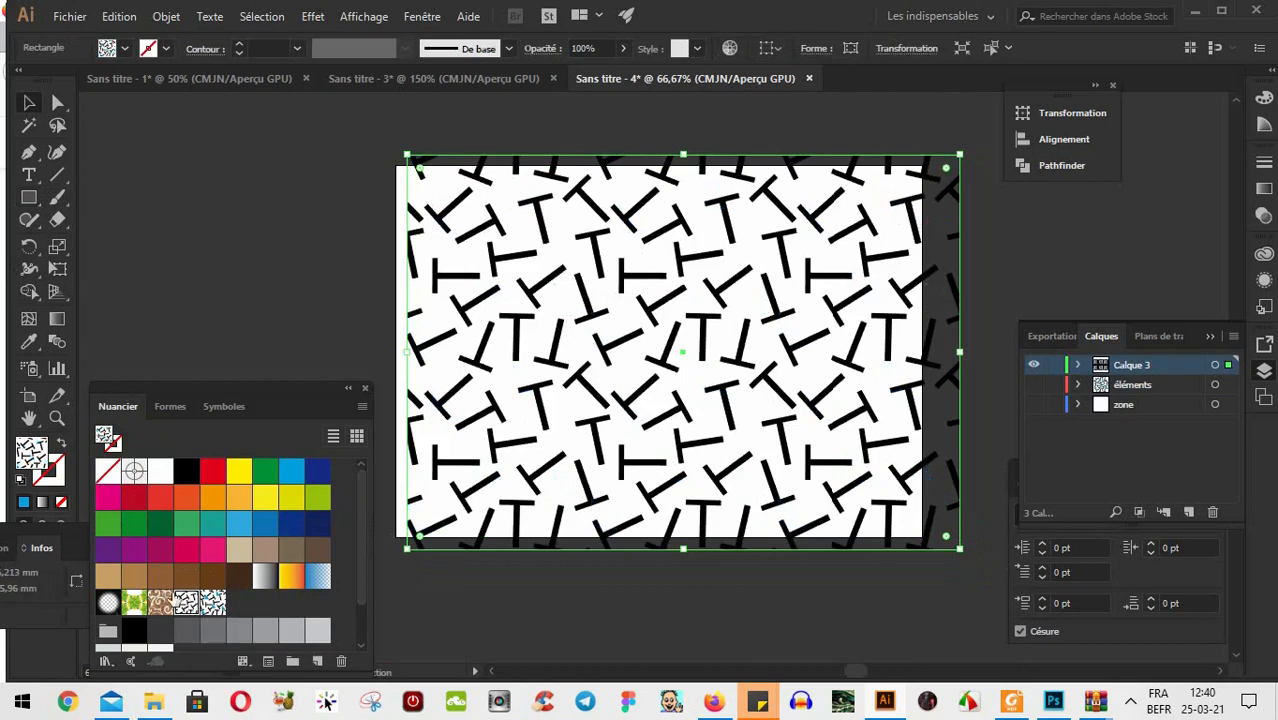
click(165, 604)
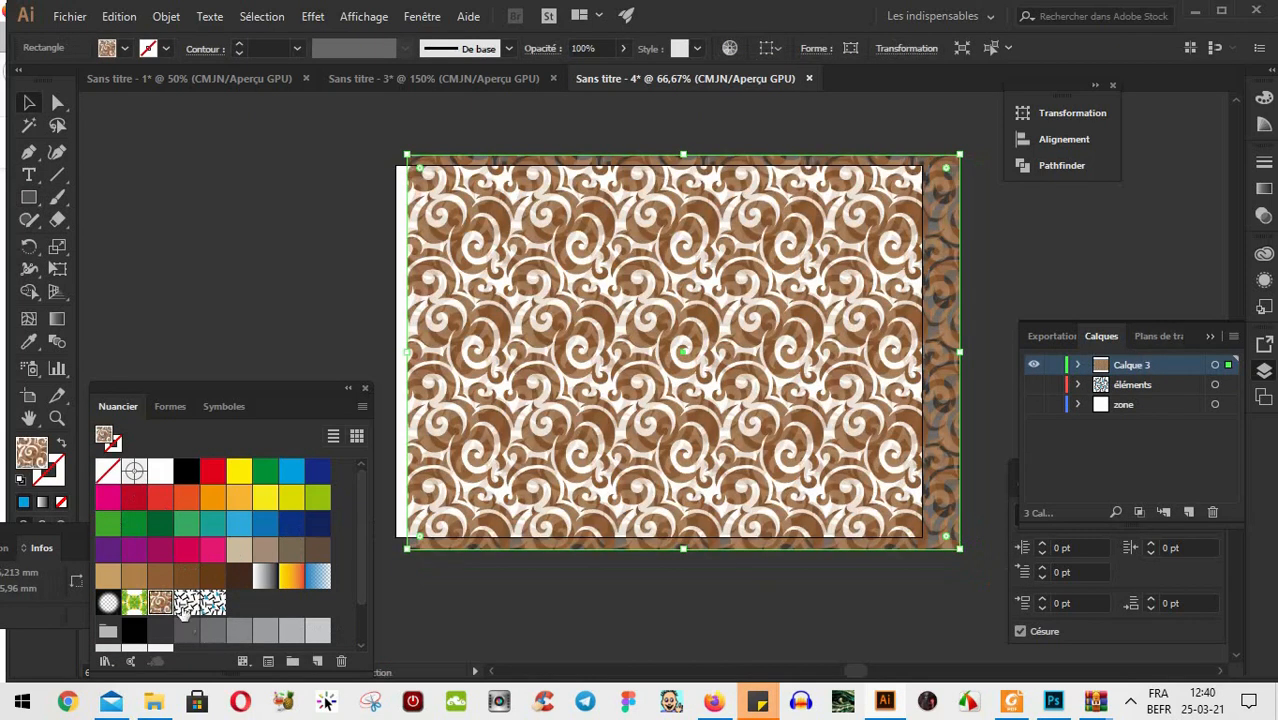
click(134, 603)
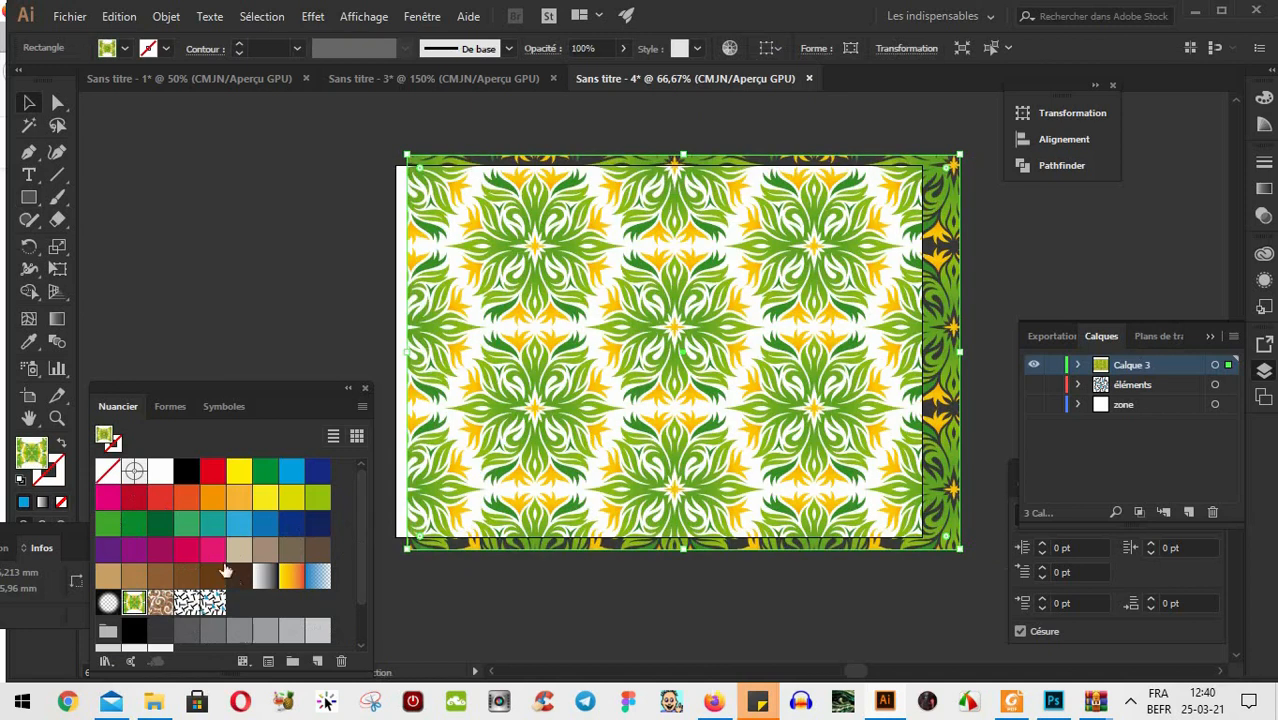
scroll(225, 570, down, 2)
scroll(183, 477, up, 2)
key(Delete)
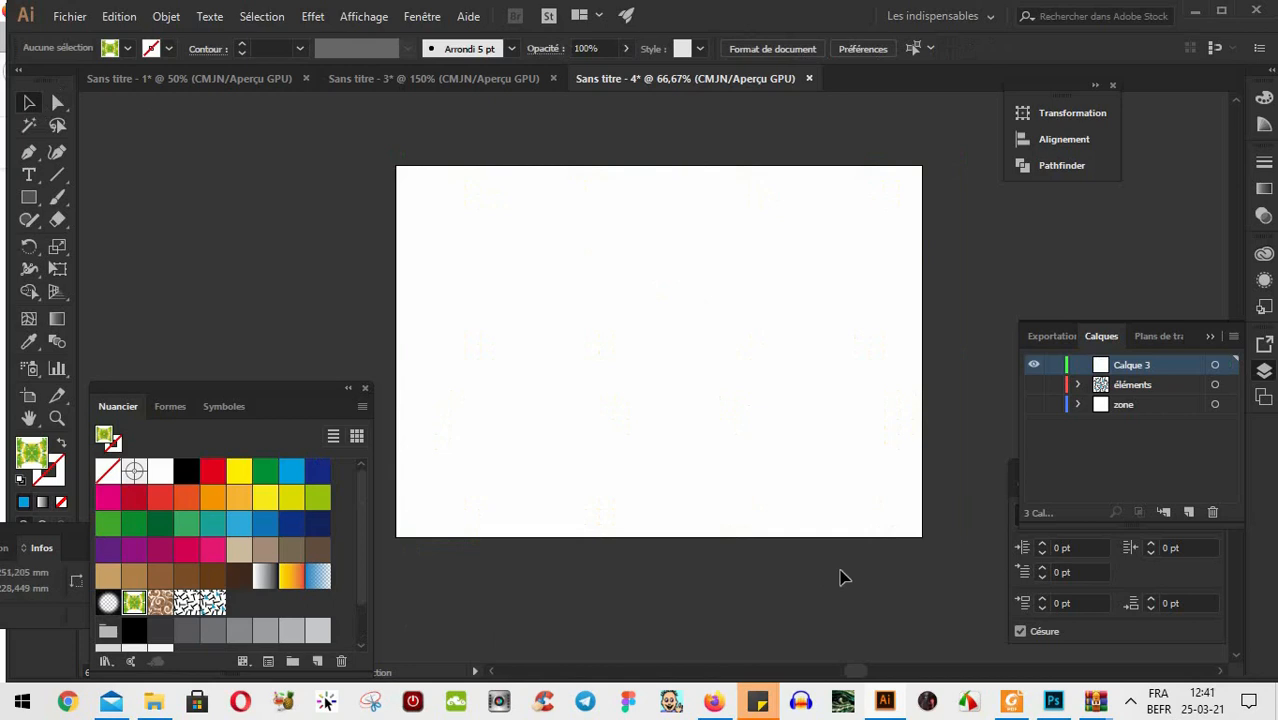
Switch to Firefox and examine the geometric patterns and logo variants in the MTRL KYOTO identity project on Behance
click(1130, 702)
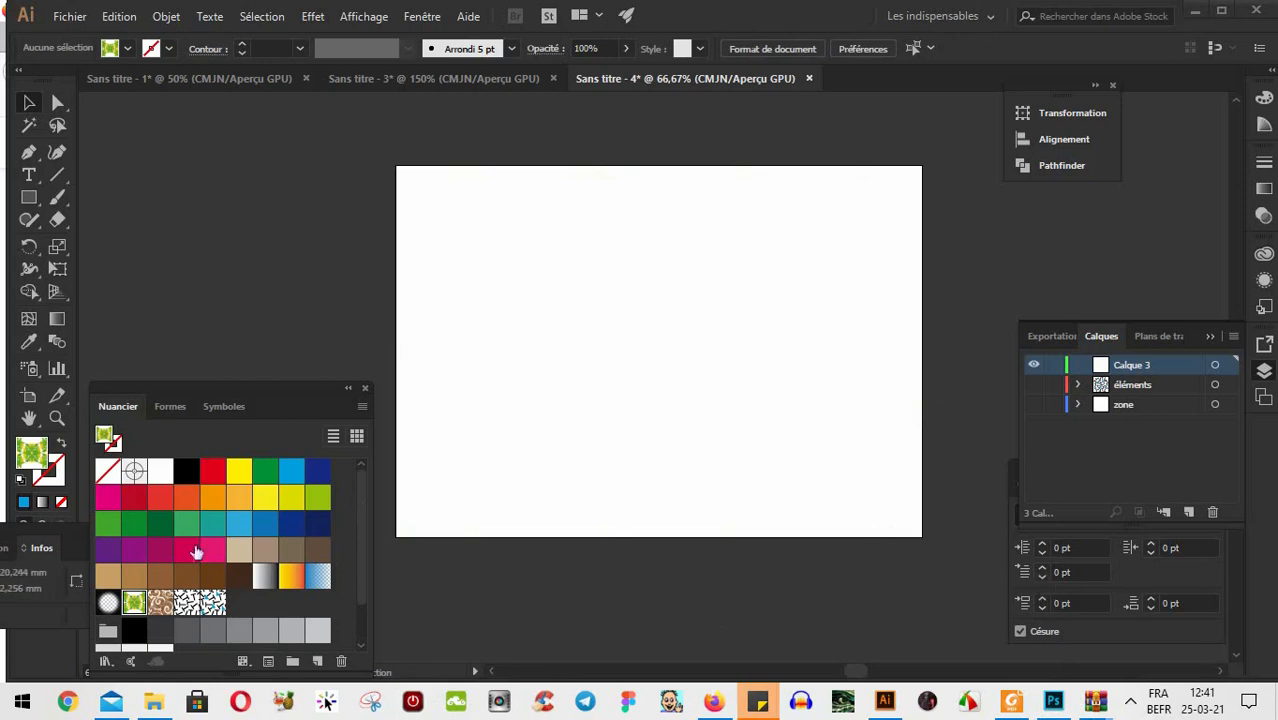
click(713, 700)
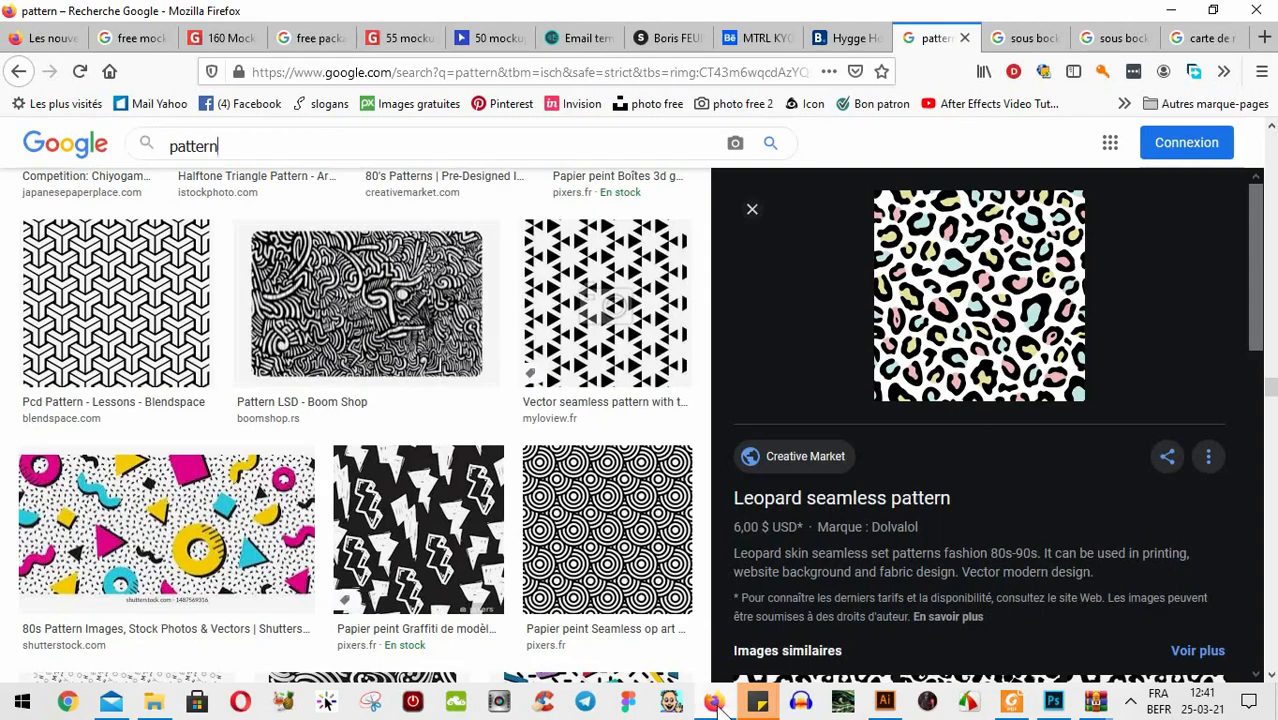
click(758, 38)
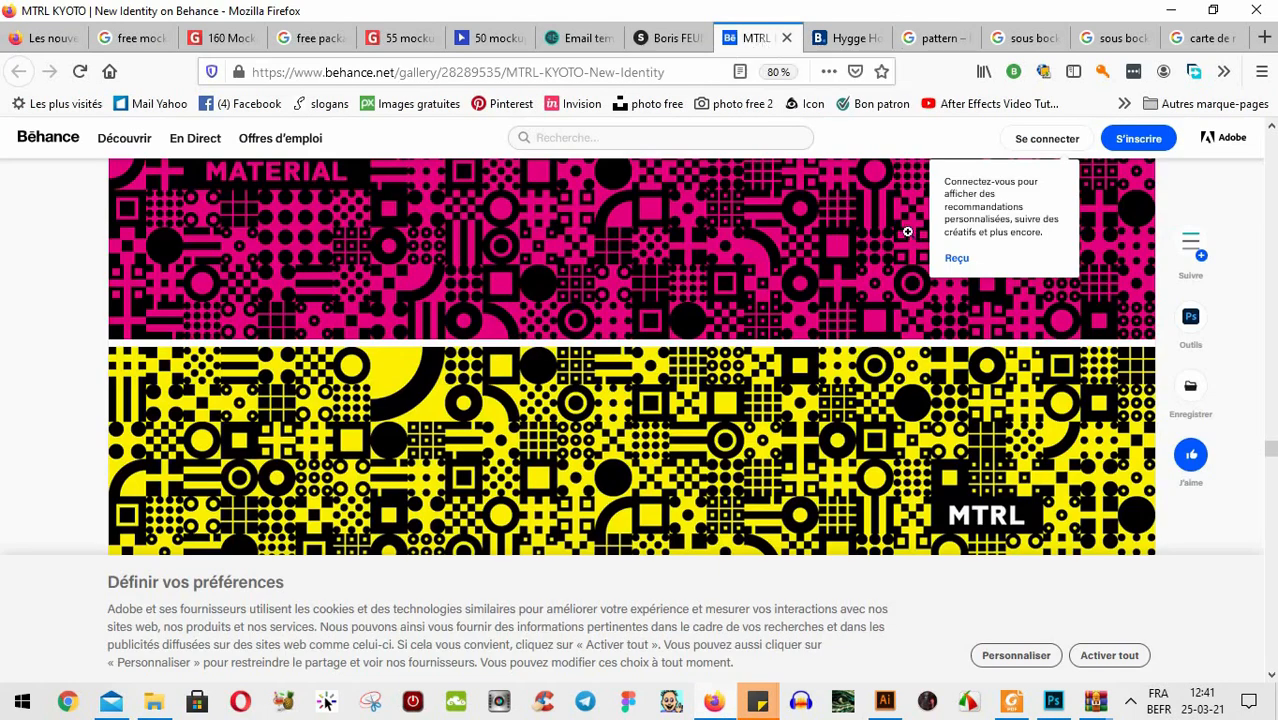
drag(1272, 455, 1272, 427)
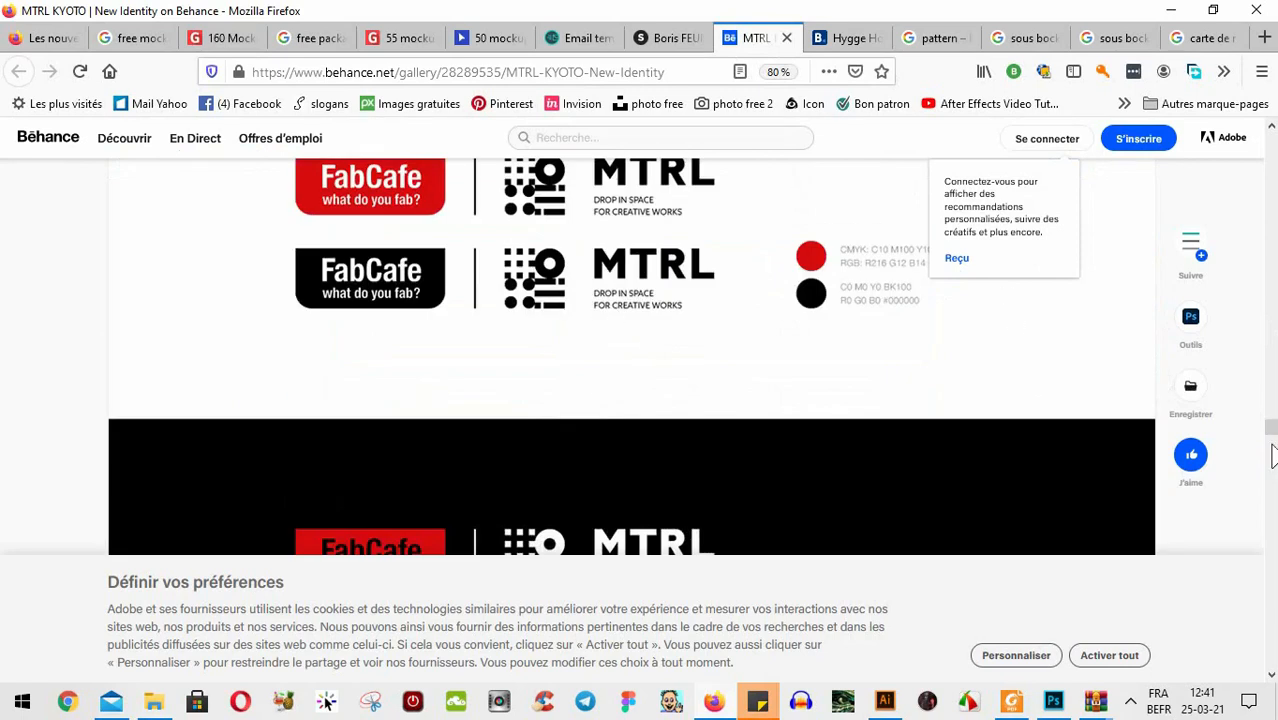
drag(1272, 436, 1272, 466)
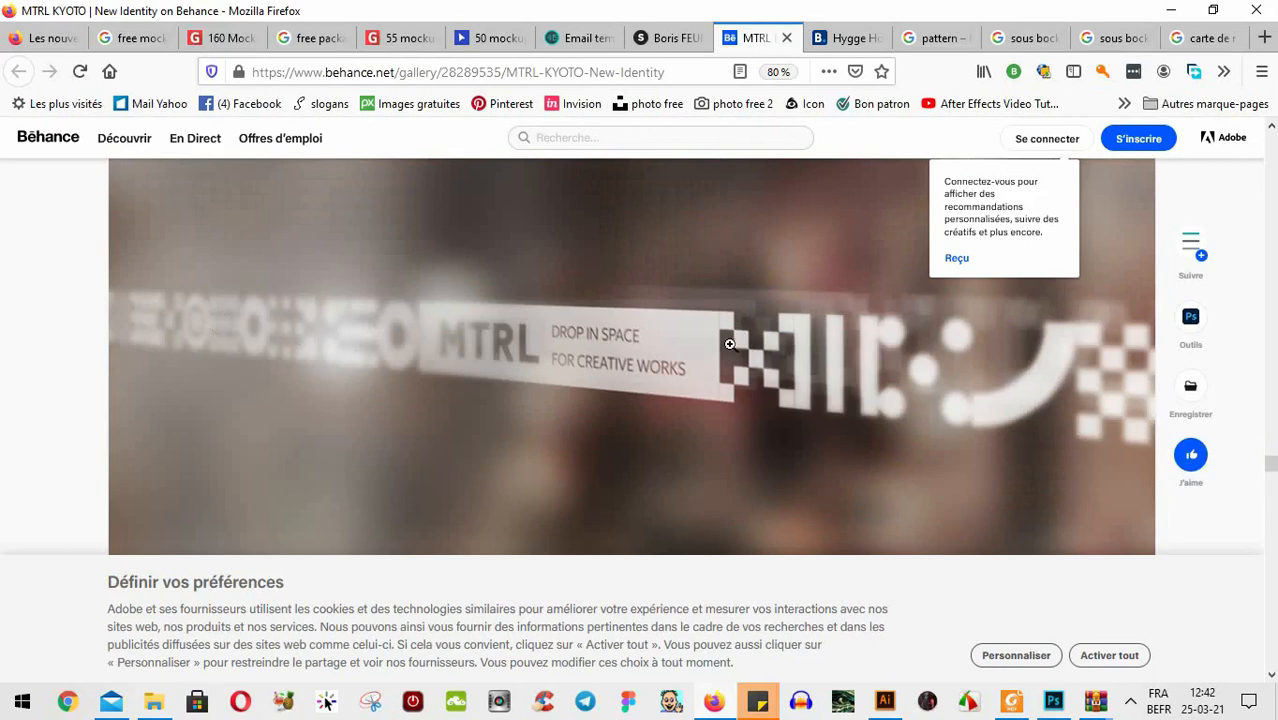
Examine how the MTRL pattern is applied to cups, coasters, a laptop, T-shirts and badges, and view the Grand Papua Hotel mask pattern
scroll(764, 376, down, 5)
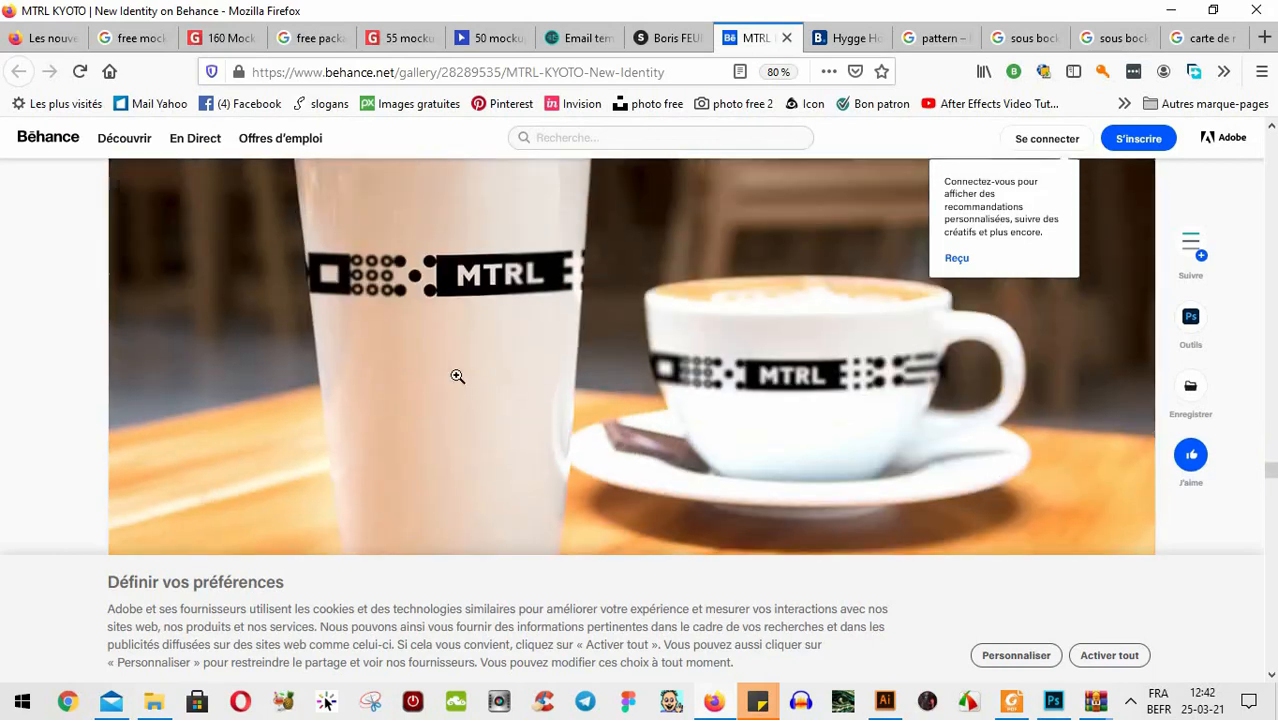
scroll(376, 334, down, 2)
scroll(756, 305, down, 10)
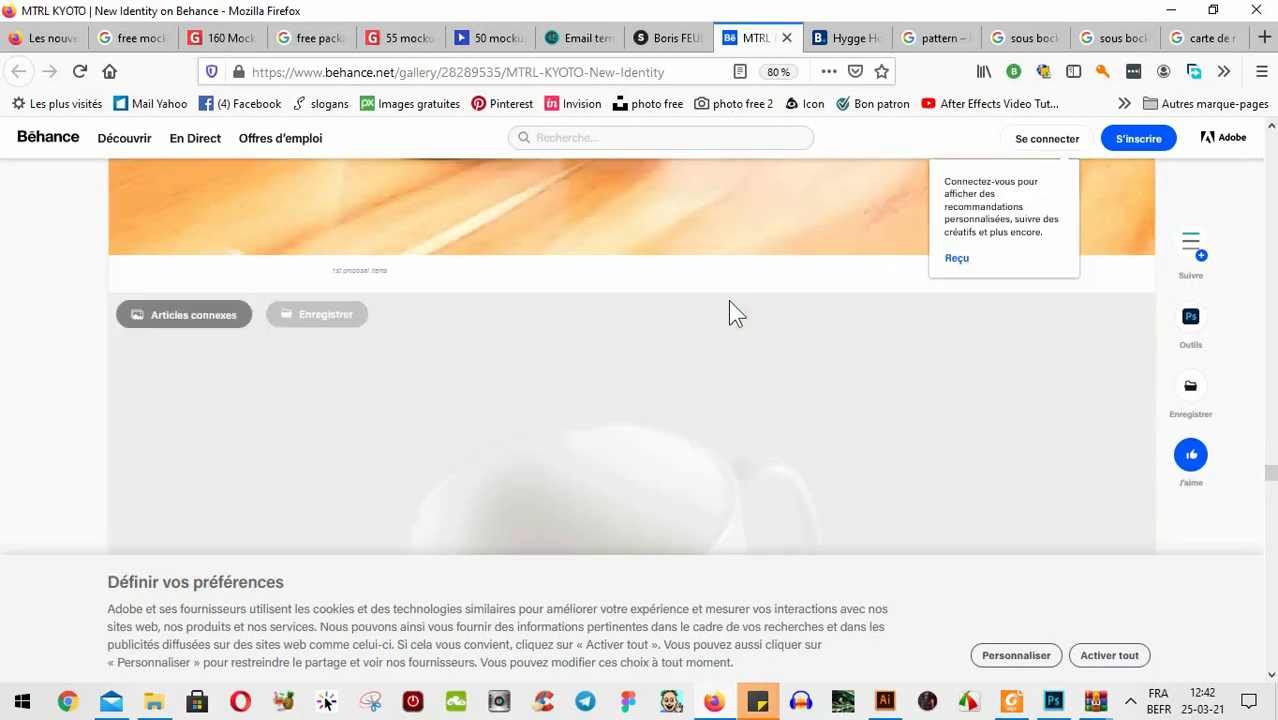
scroll(691, 305, down, 5)
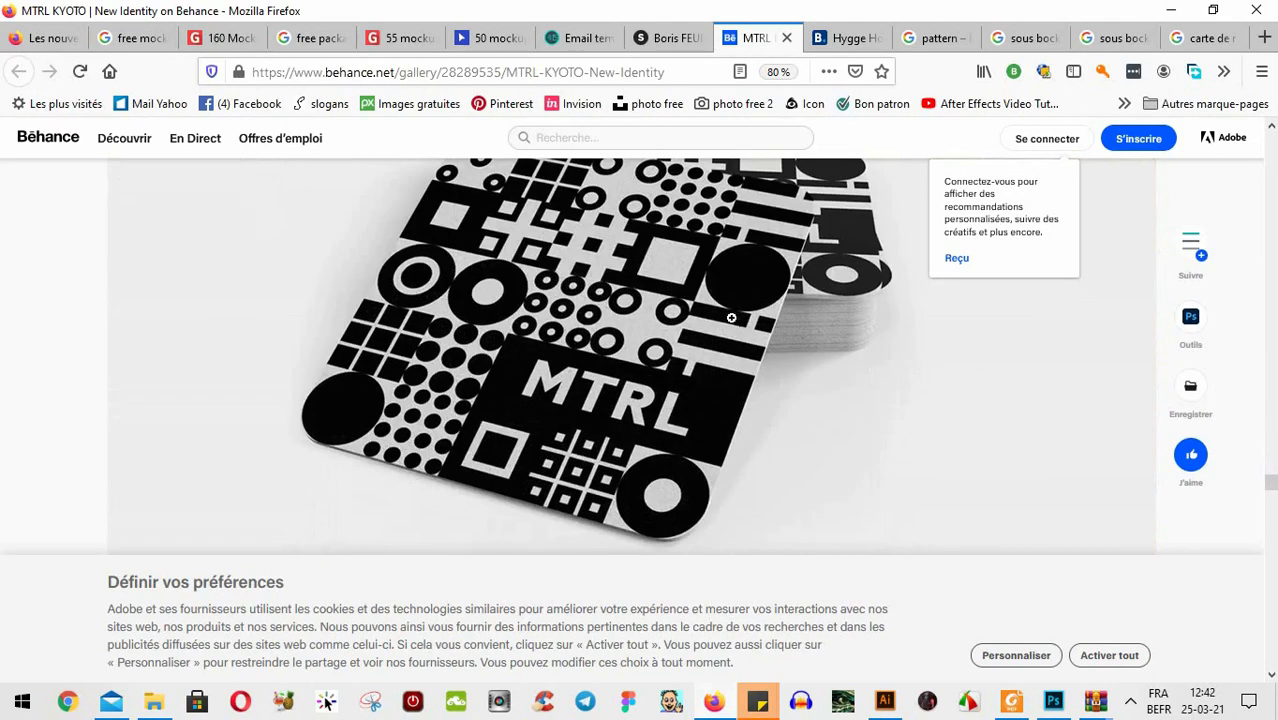
scroll(625, 320, down, 10)
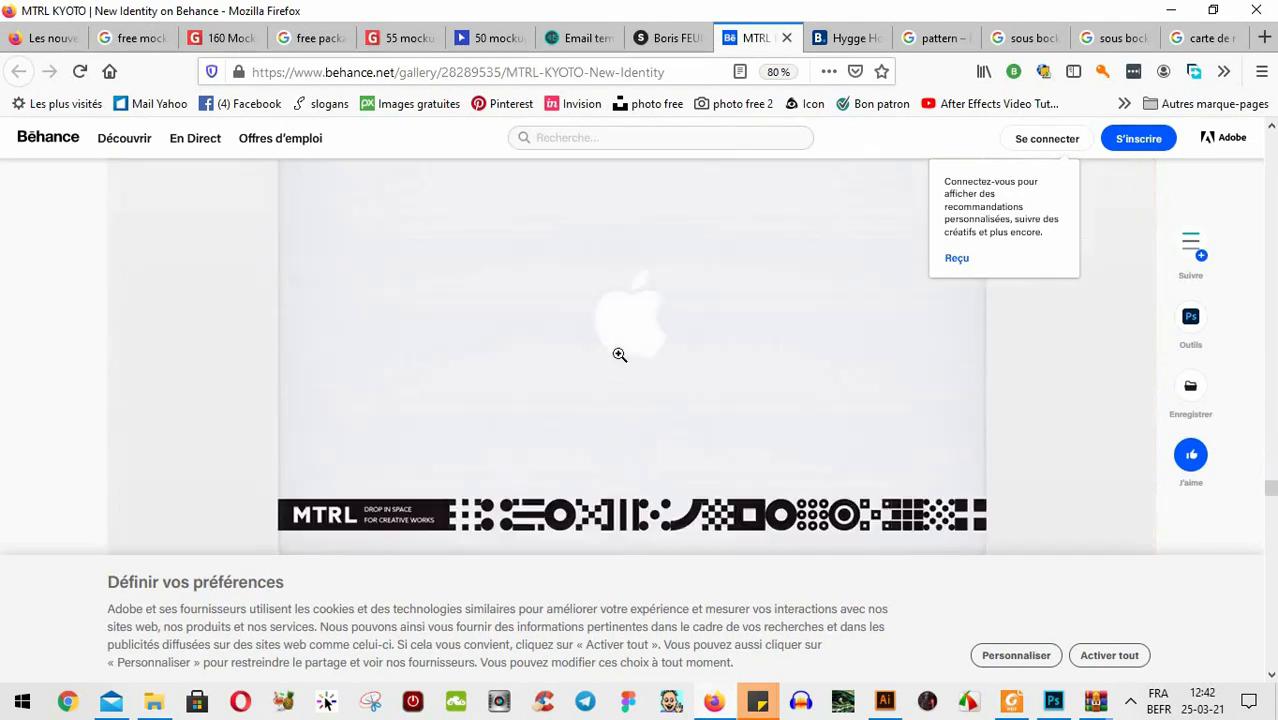
scroll(822, 394, down, 8)
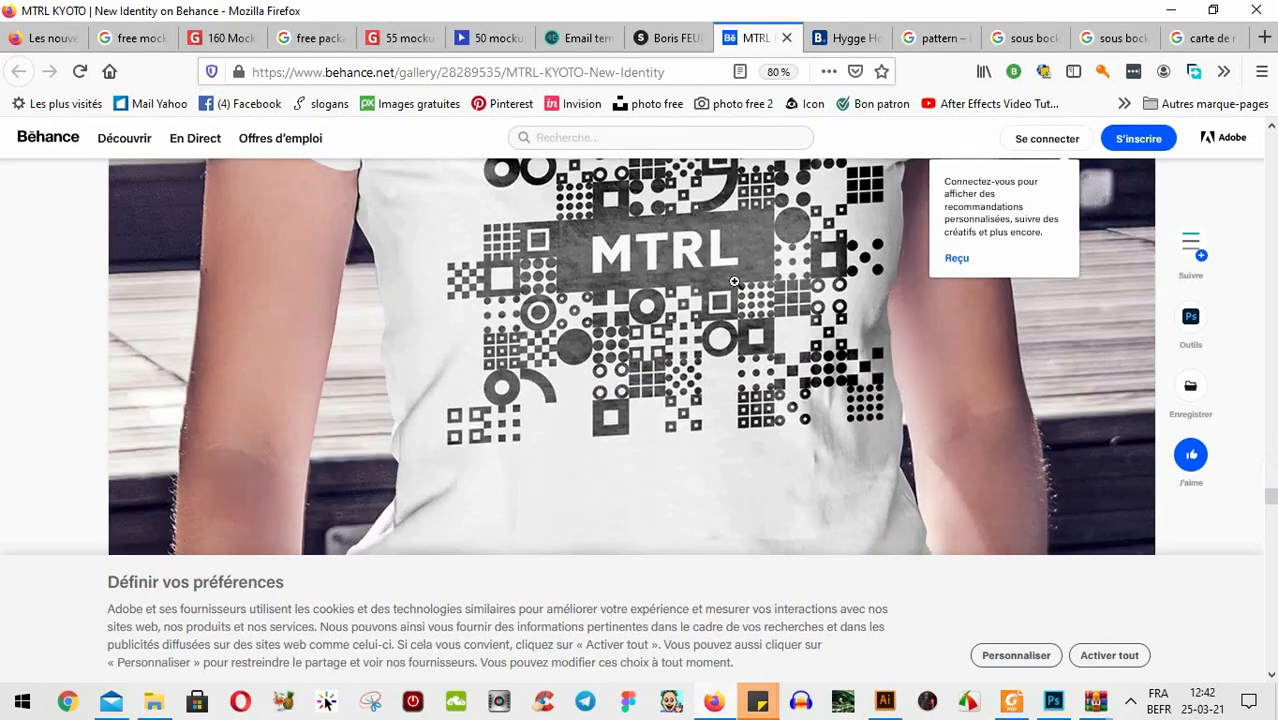
scroll(678, 311, down, 10)
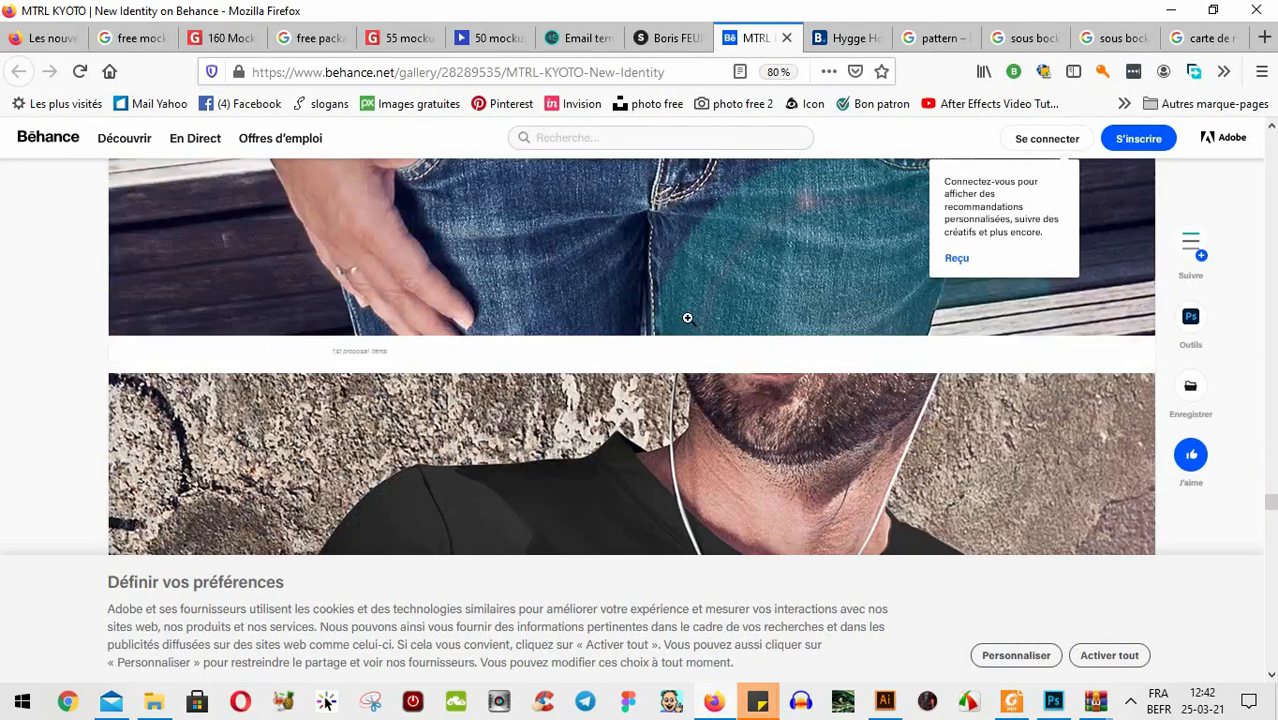
scroll(699, 325, down, 6)
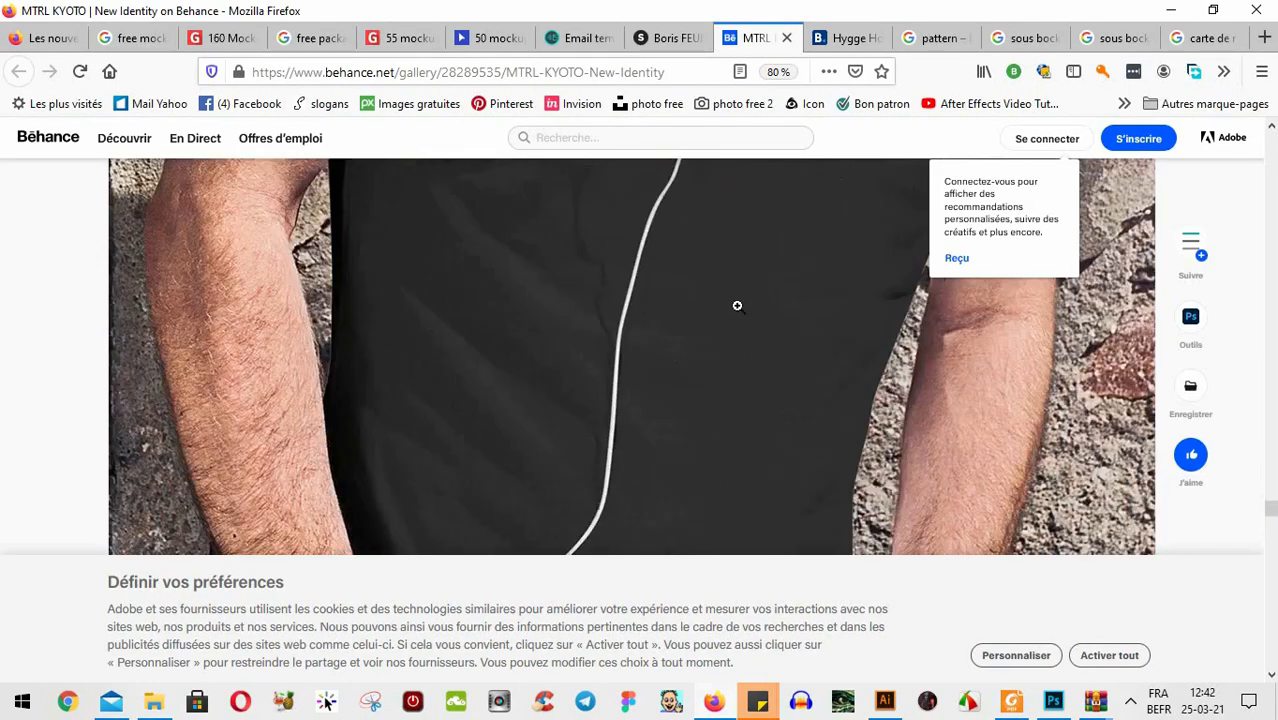
scroll(744, 308, down, 10)
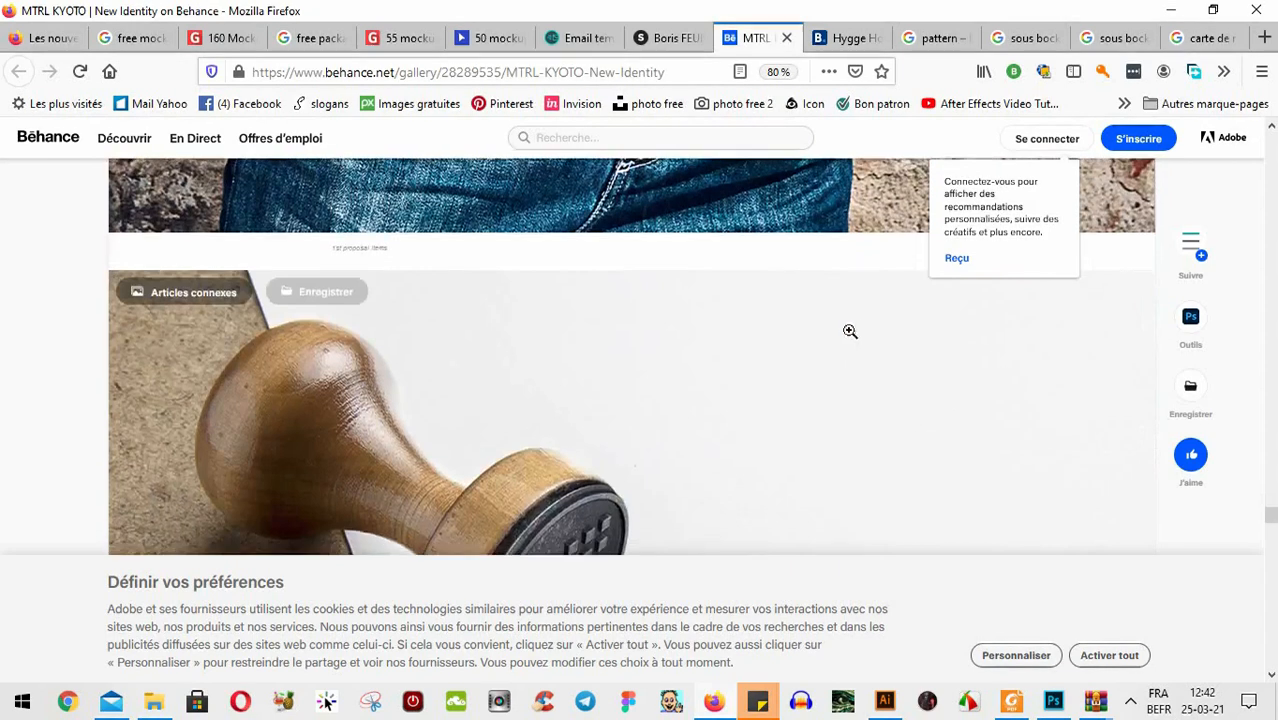
scroll(852, 339, down, 10)
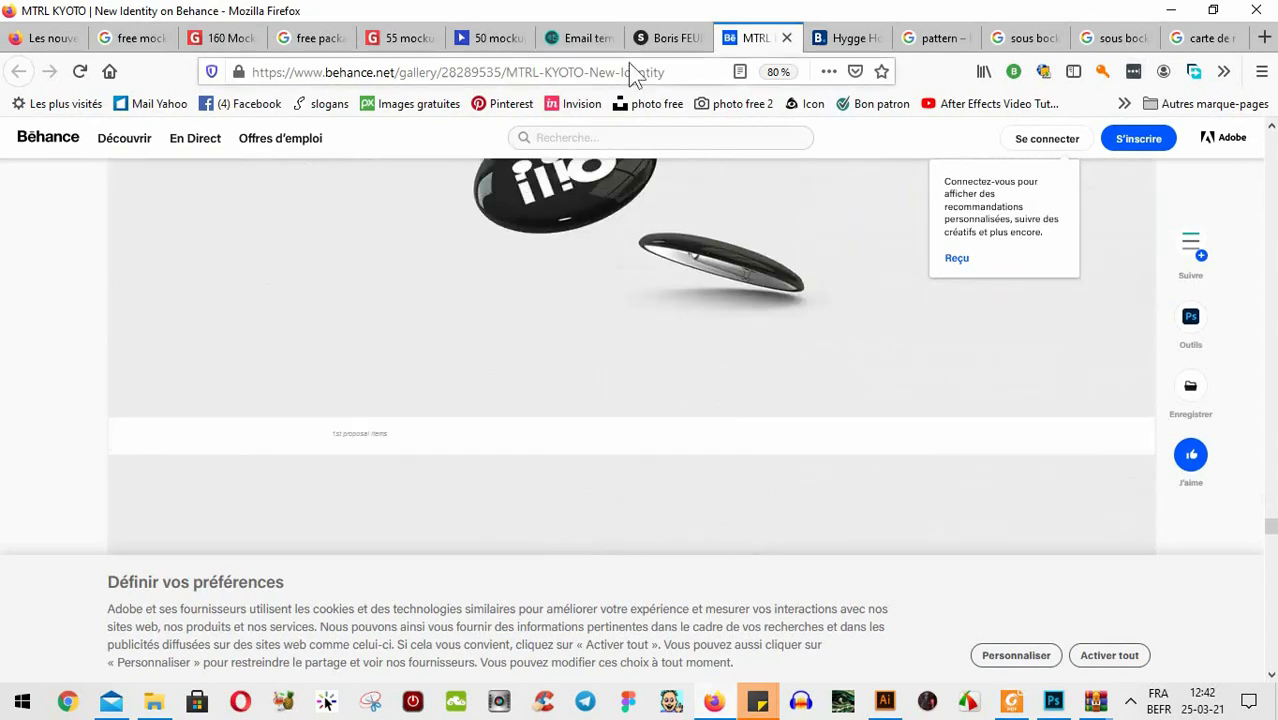
click(668, 40)
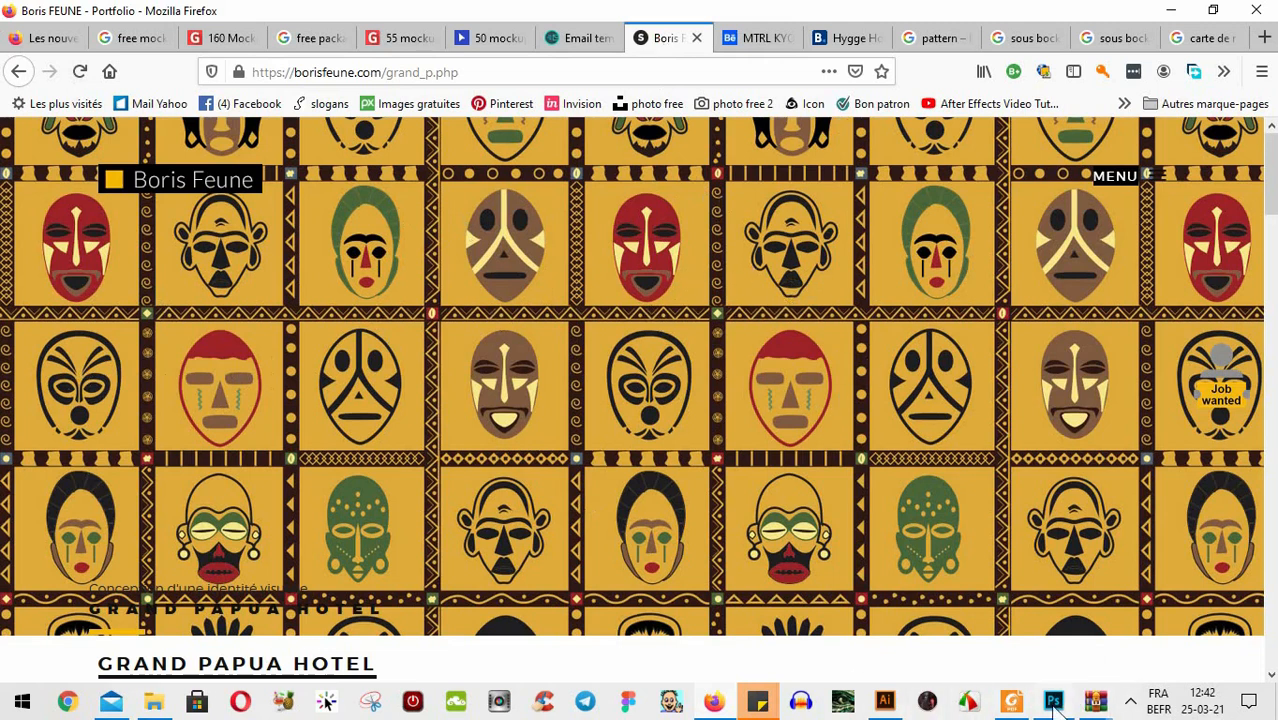
Switch back to Illustrator, create a new A4 landscape document of 297 x 210 mm, and activate the Rectangle tool
click(885, 700)
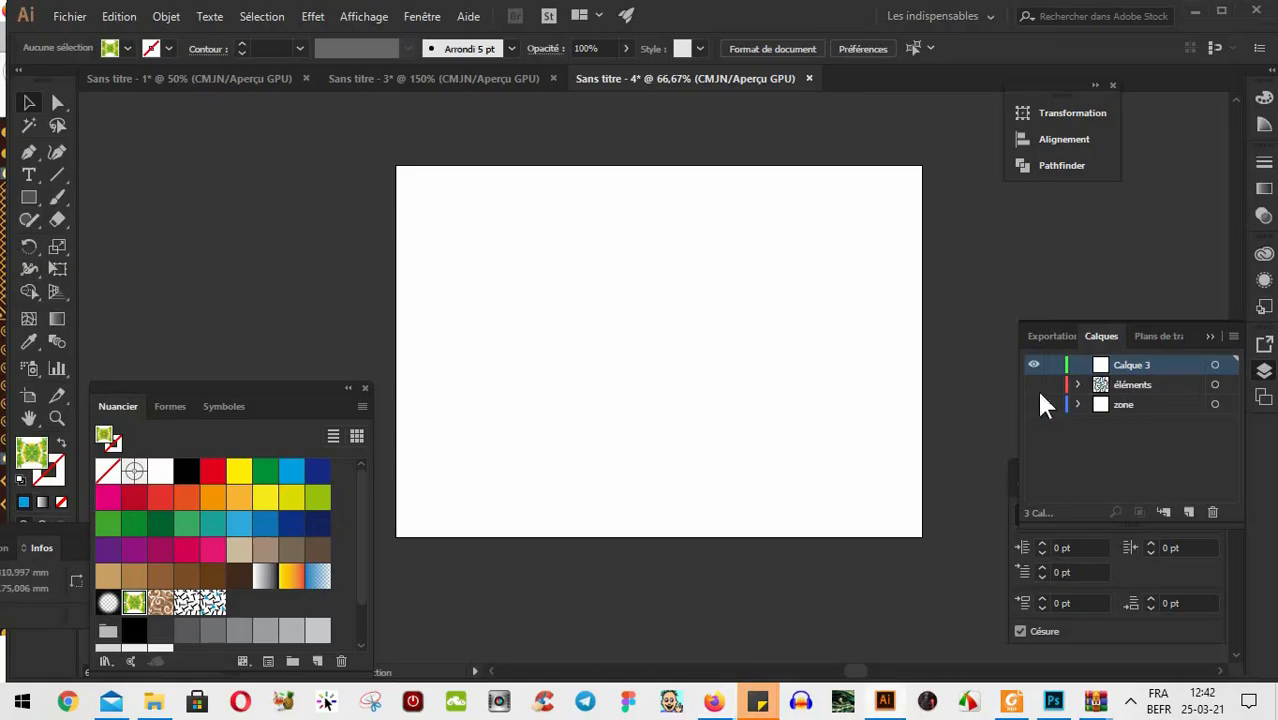
click(68, 17)
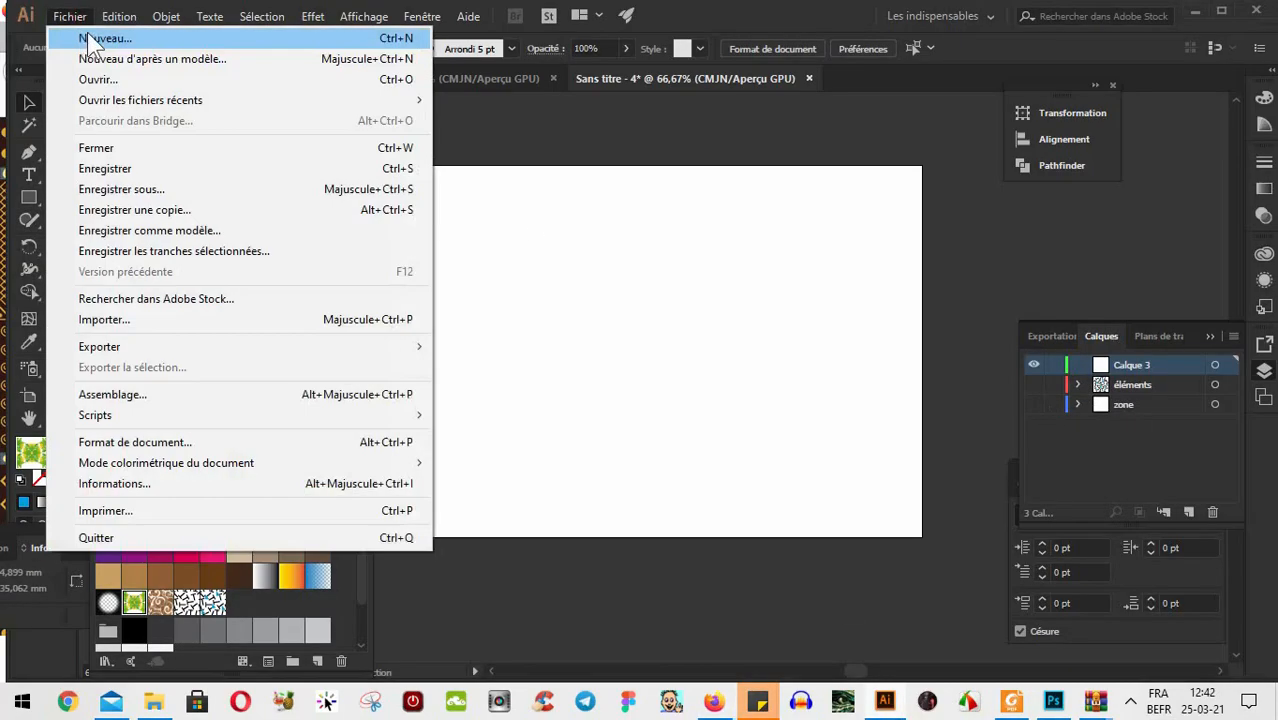
click(636, 130)
key(ctrl+n)
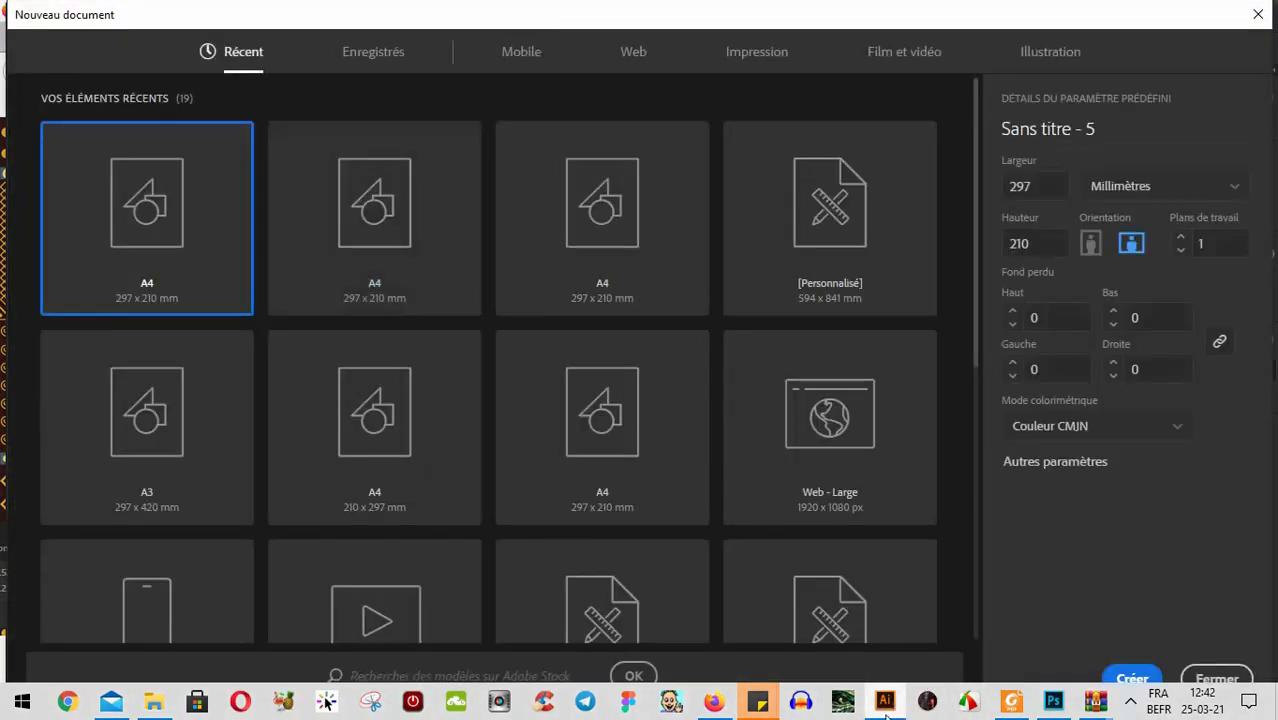
click(713, 703)
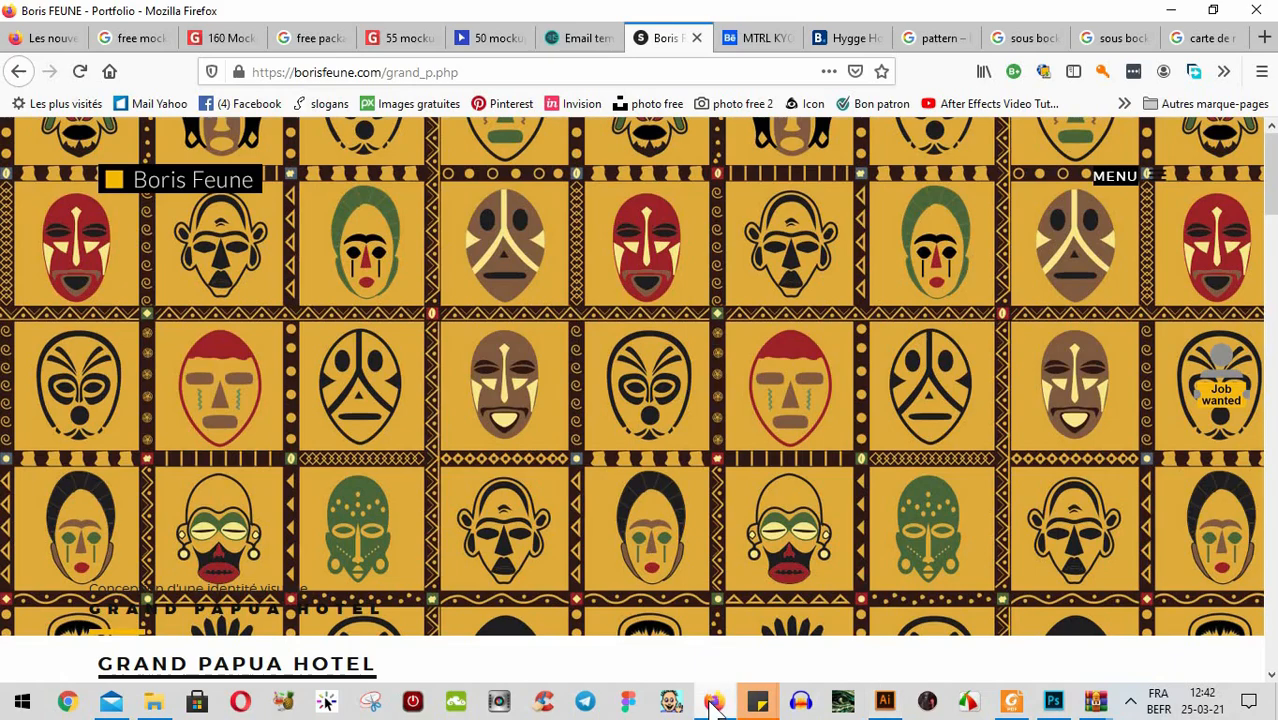
click(1171, 12)
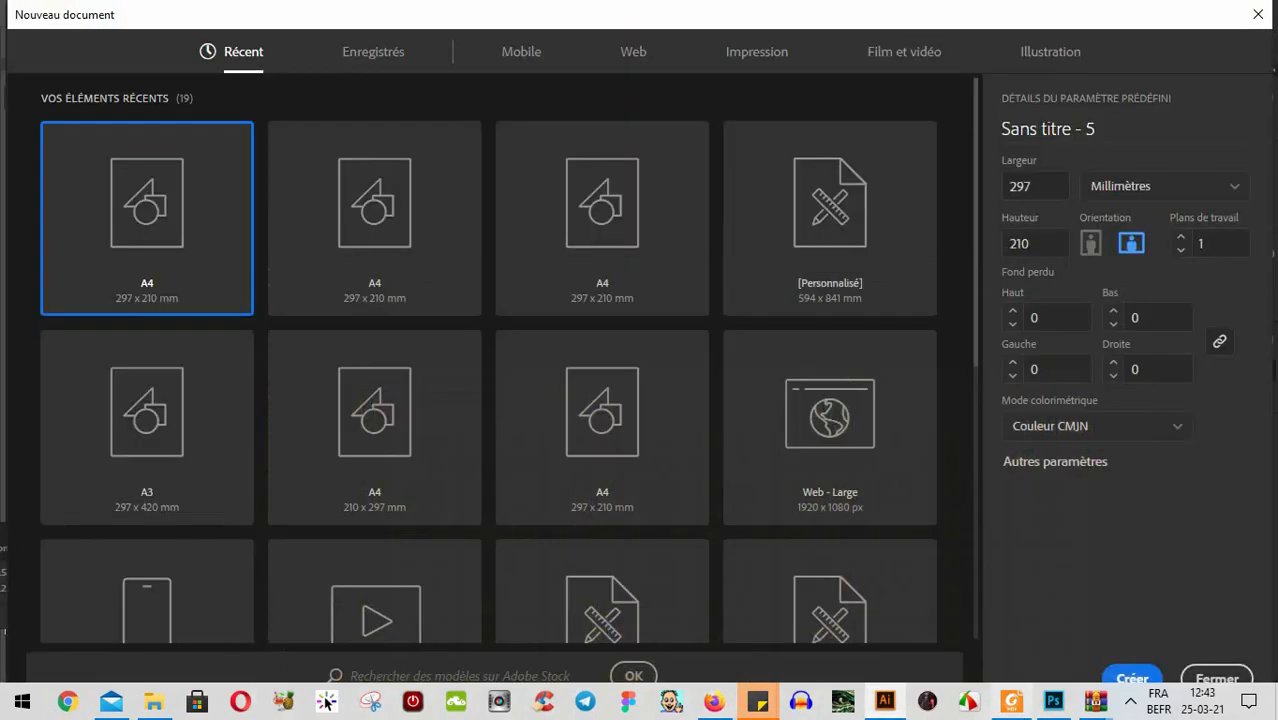
double_click(160, 211)
click(29, 197)
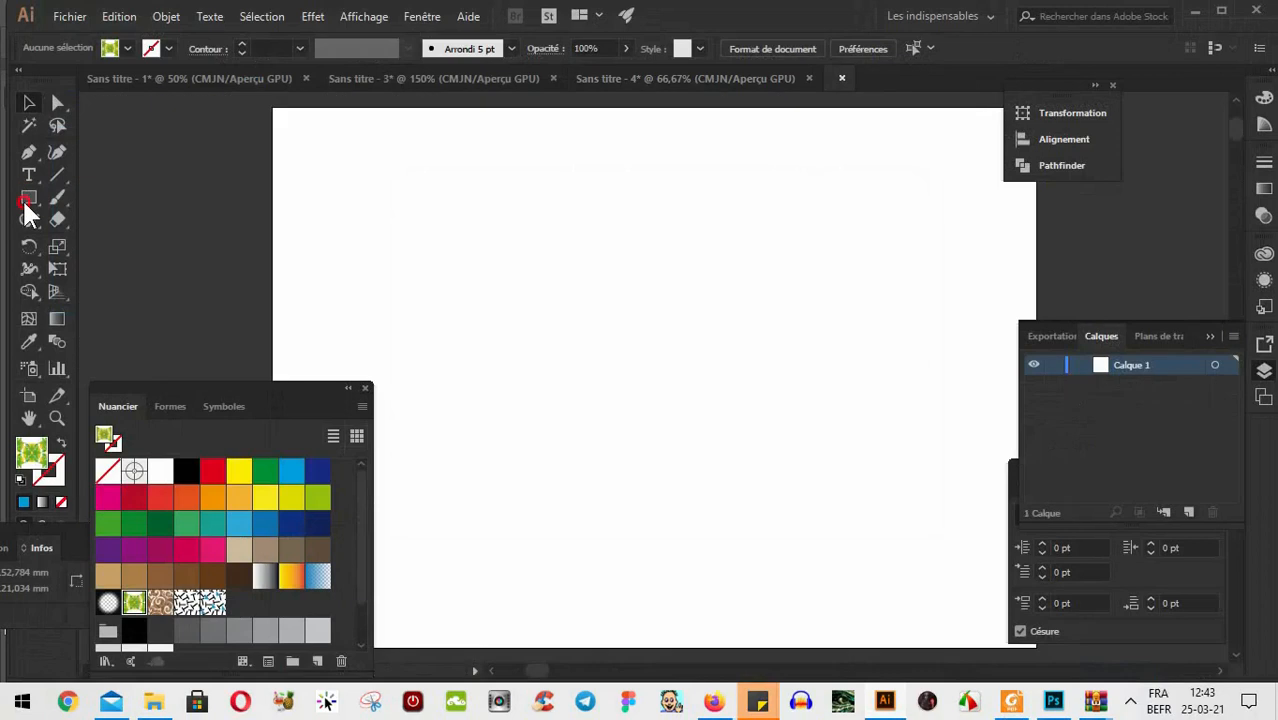
Draw a large square on the artboard, rename its layer zone, and lock the layer
drag(506, 221, 856, 571)
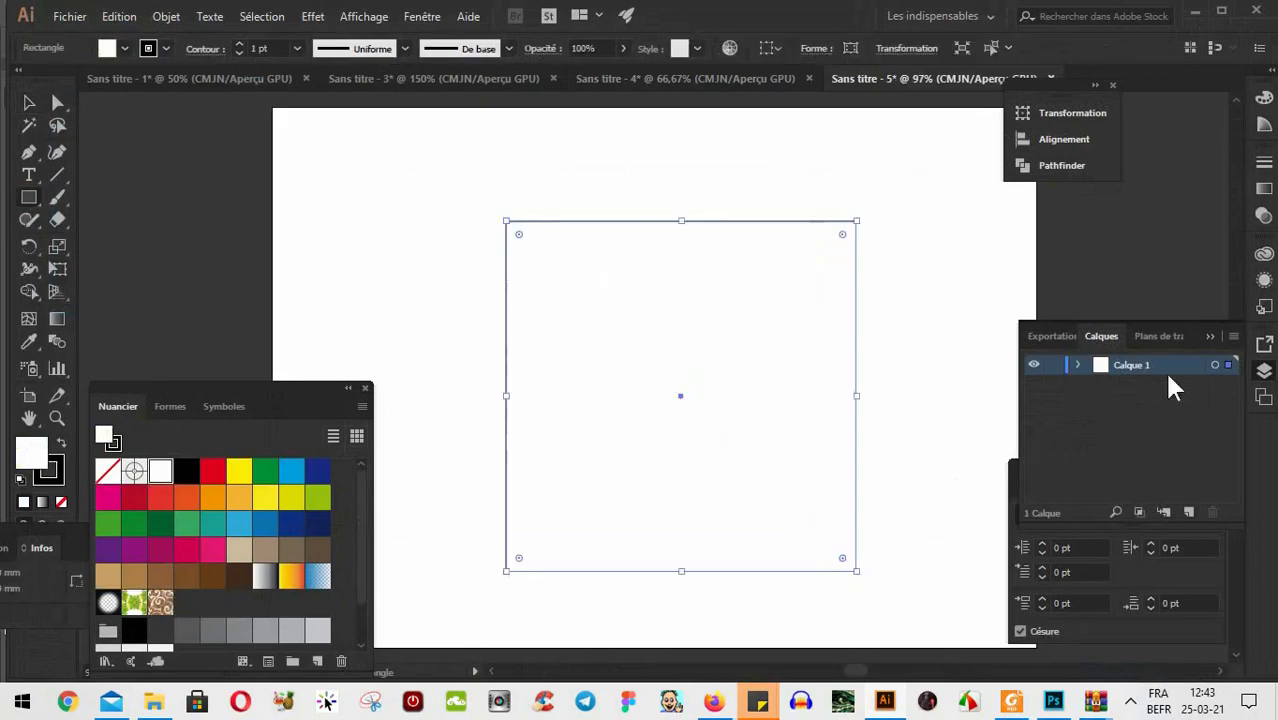
double_click(1150, 366)
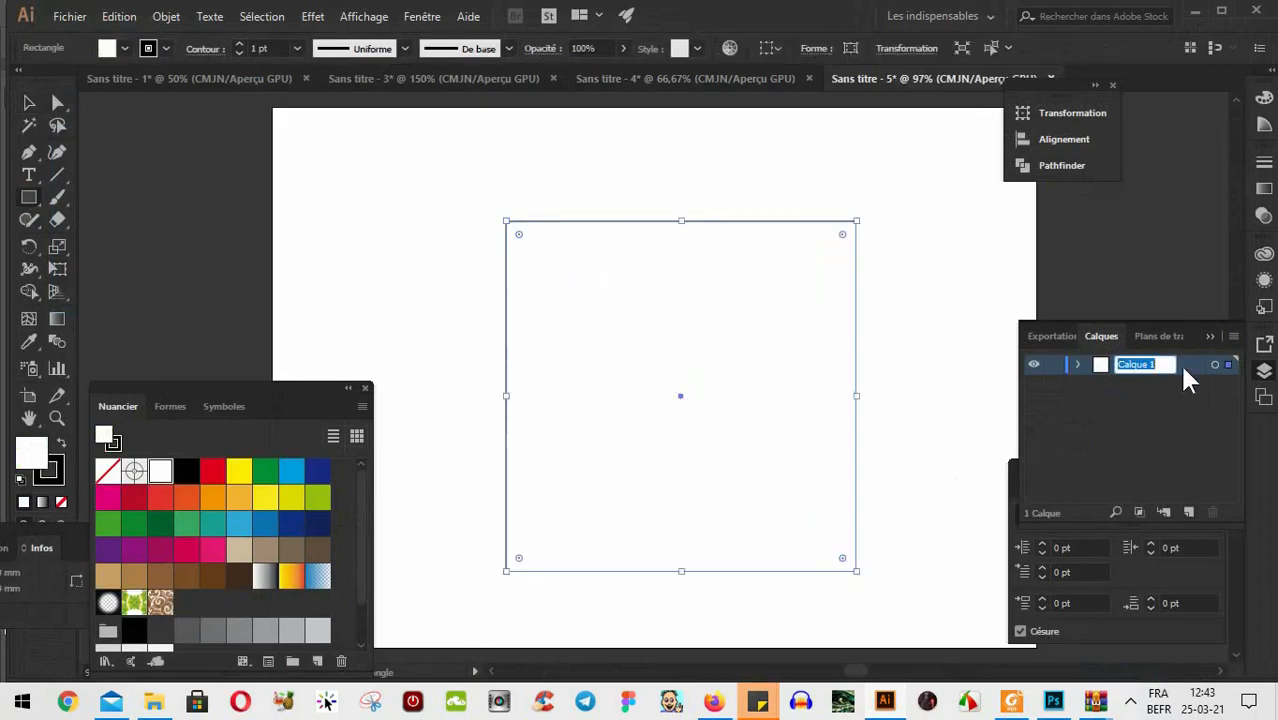
text(zone)
key(Return)
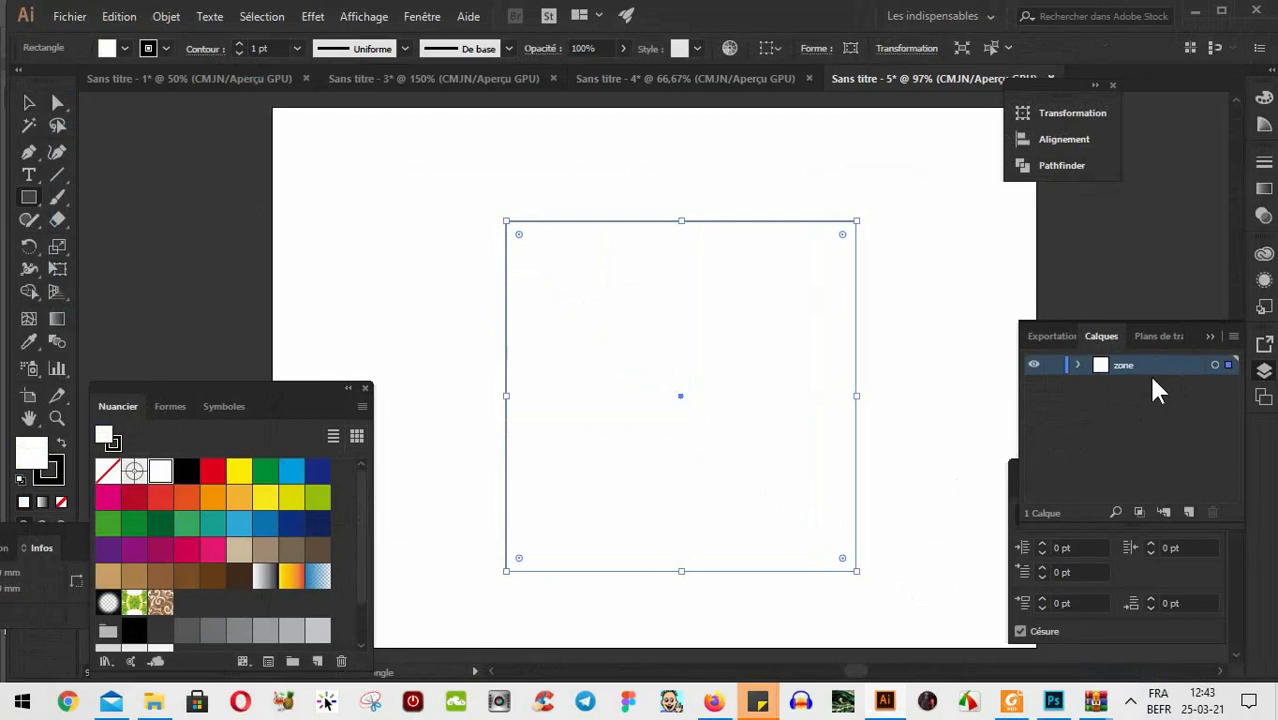
key(ctrl+shift+a)
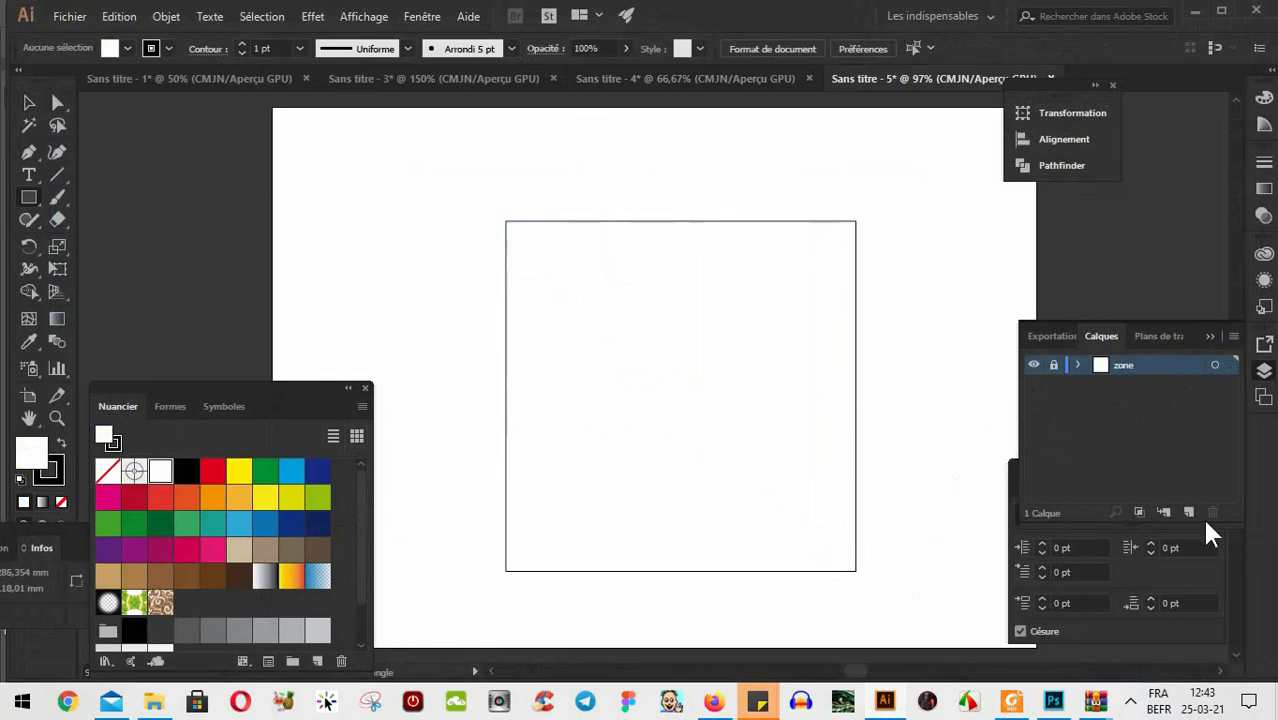
Create a new layer above zone and name it élément
click(1189, 512)
double_click(1128, 367)
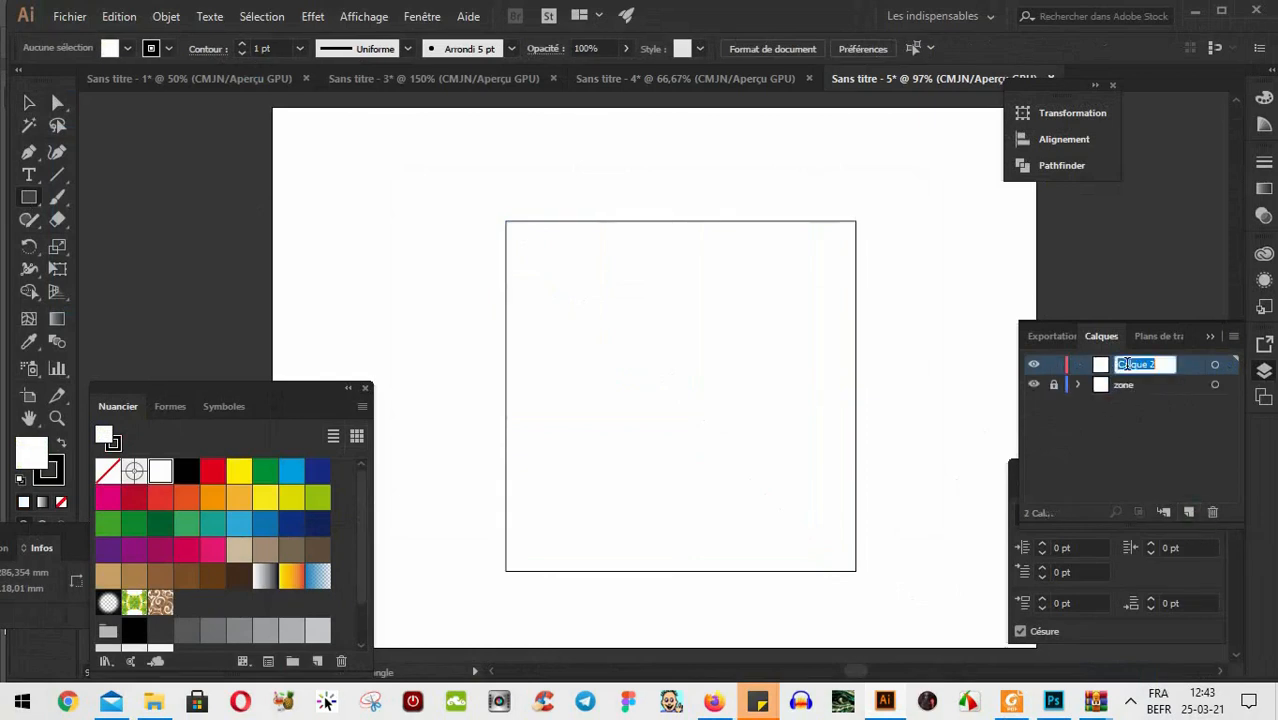
text(d)
text(lément)
key(Return)
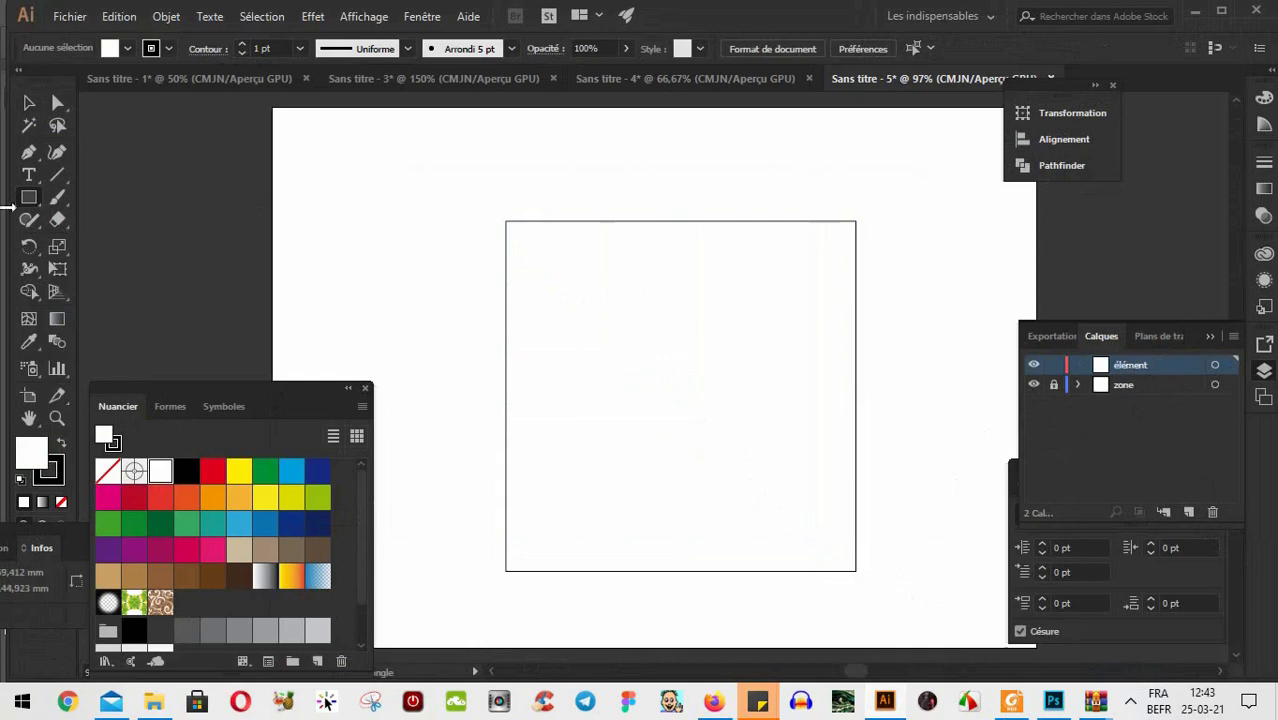
Draw a smaller square snapped to the zone square's upper-left corner and swap its fill and stroke for black fill with white outline
click(34, 198)
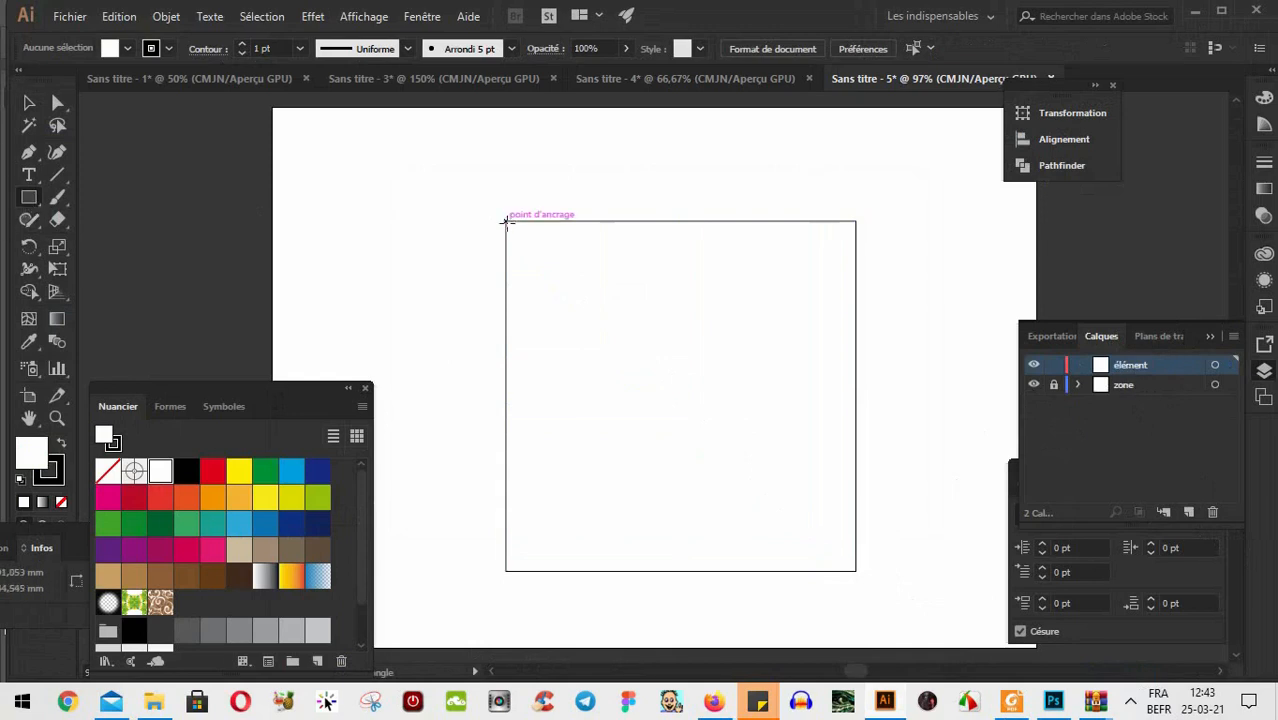
drag(505, 220, 647, 362)
key(v)
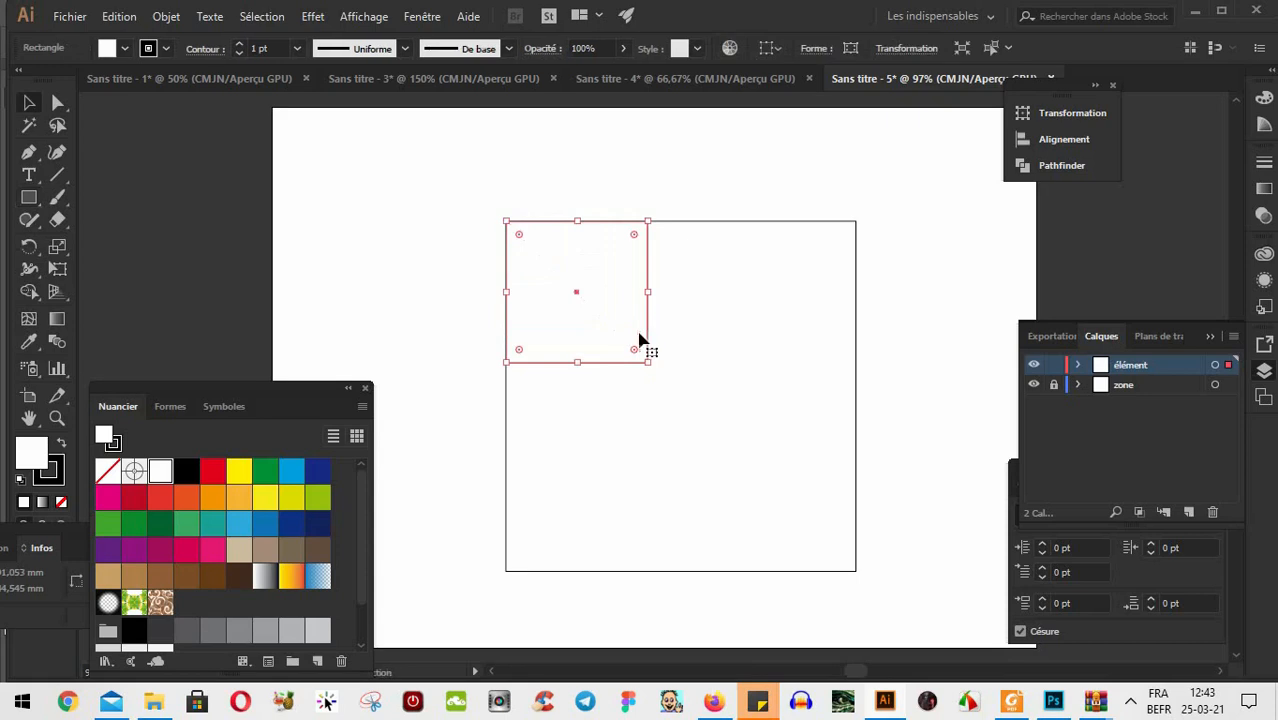
click(62, 444)
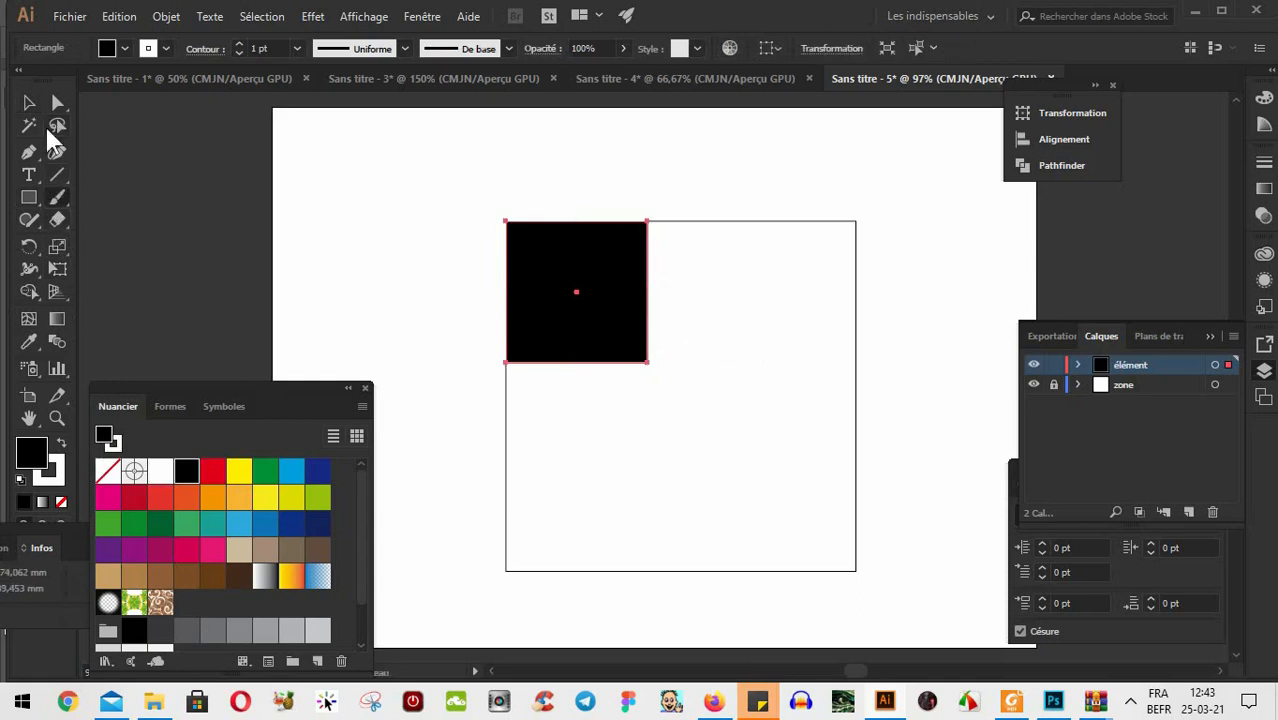
Draw a red circle in the lower-right part of the black square and a smaller yellow circle in its upper-left part
click(30, 198)
click(31, 199)
click(83, 245)
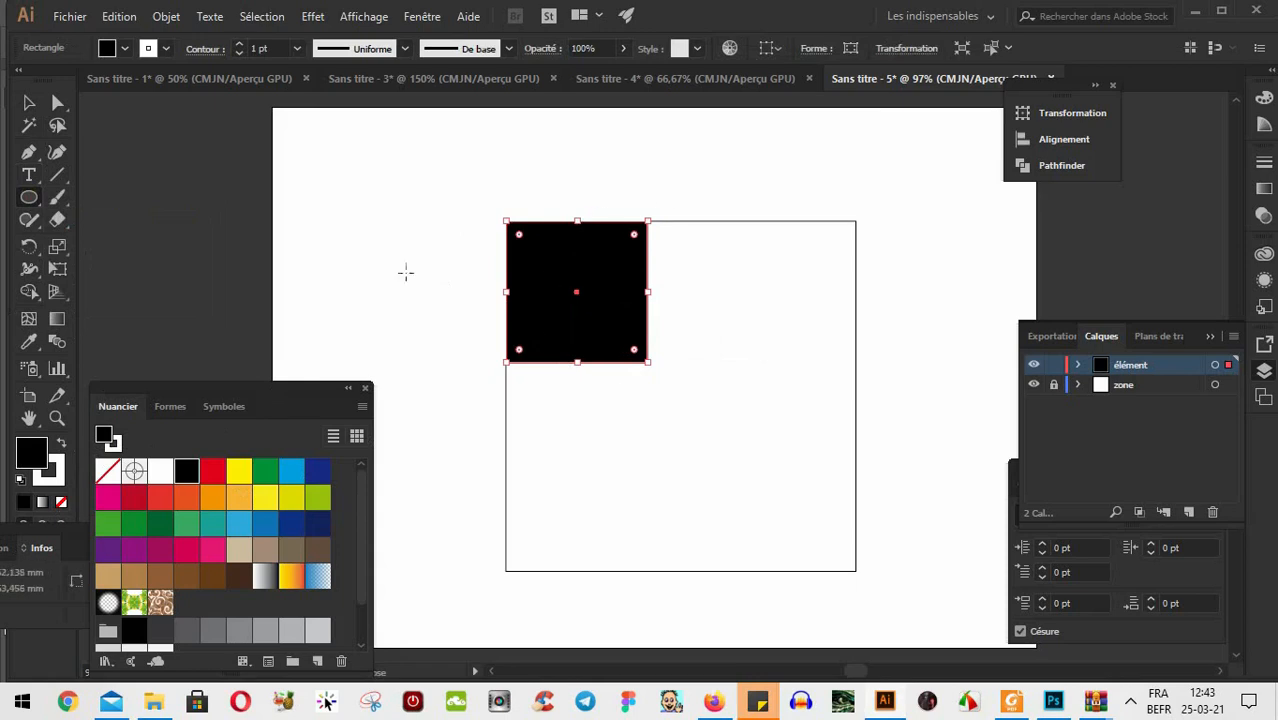
key(v)
click(352, 276)
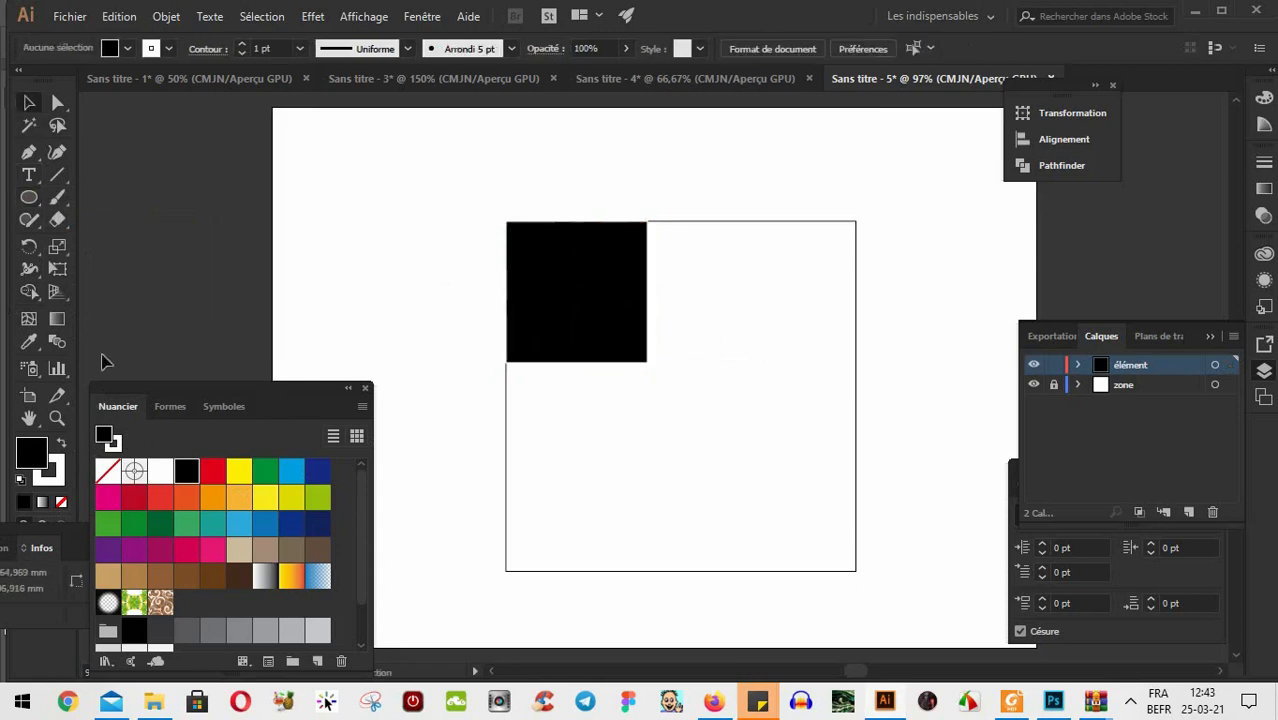
click(29, 197)
drag(562, 280, 635, 350)
key(v)
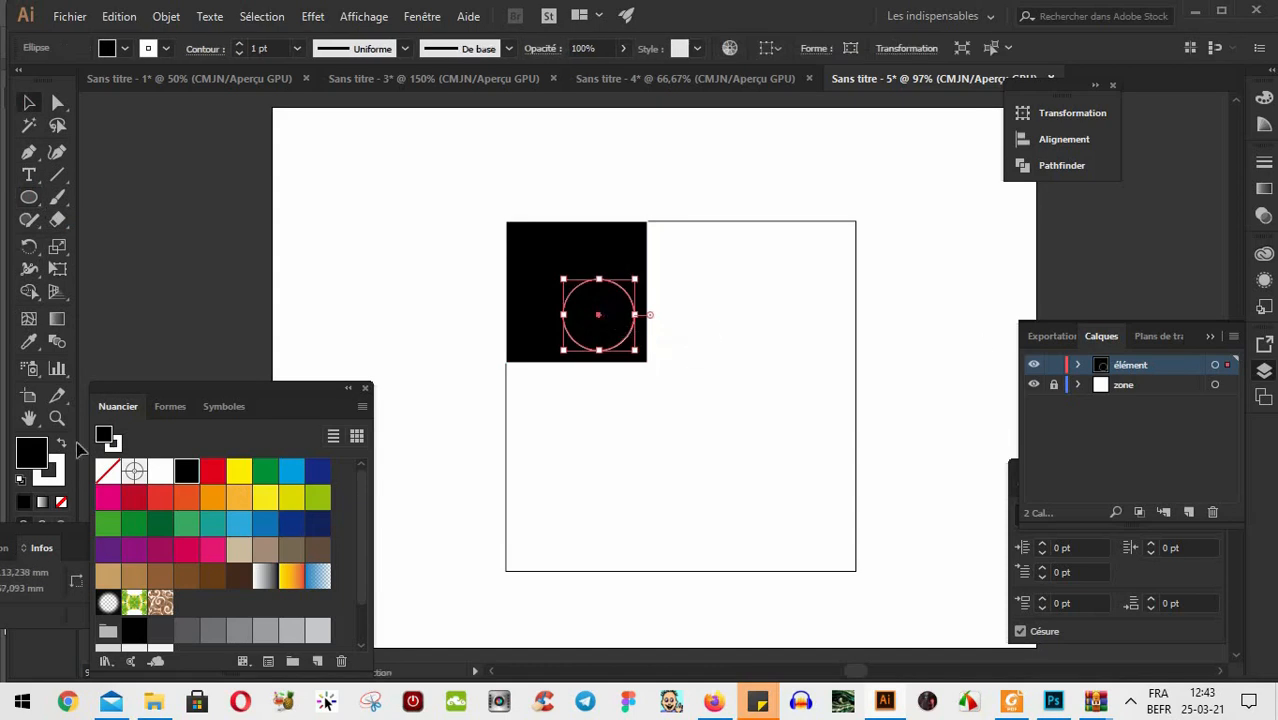
click(212, 471)
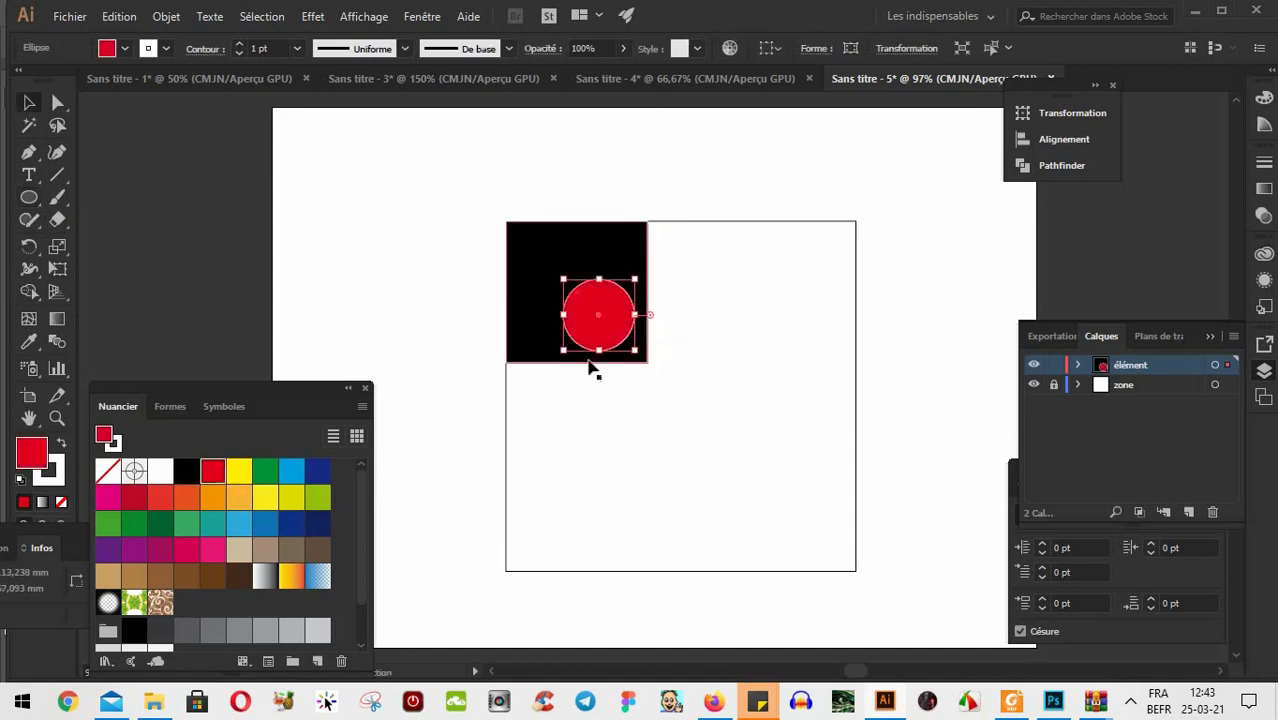
drag(618, 342, 573, 283)
click(239, 471)
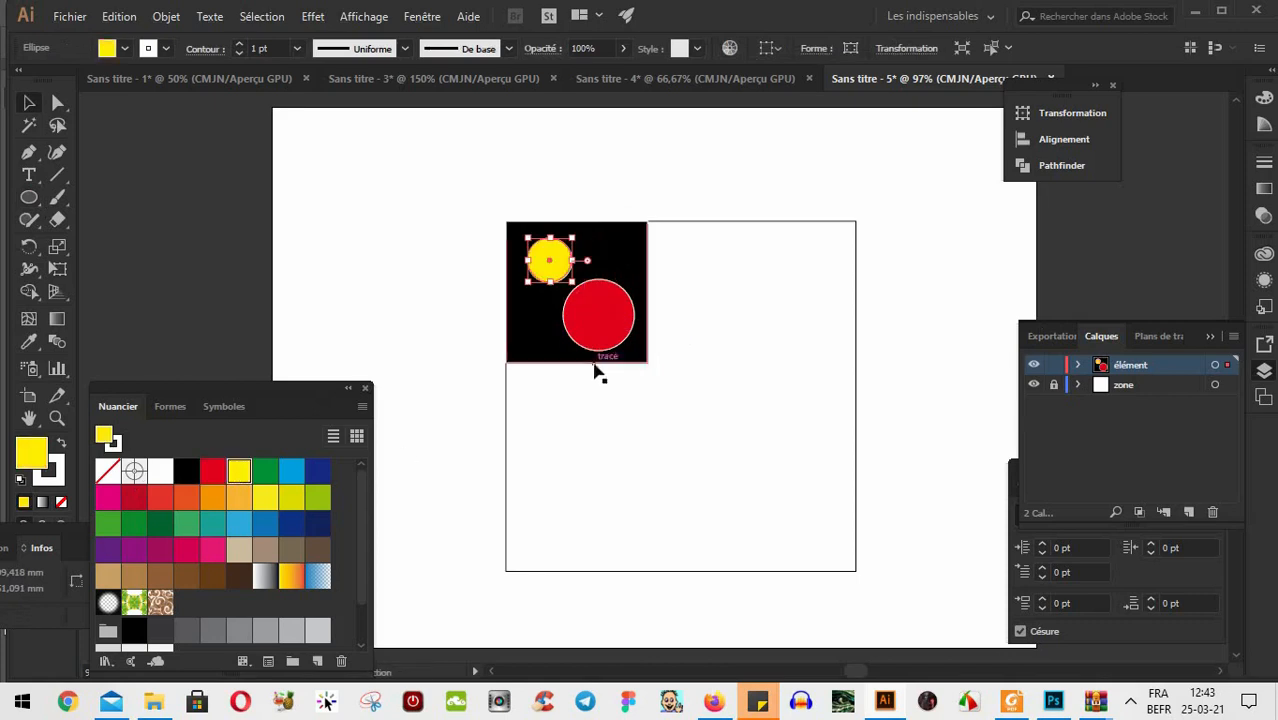
Group the square with its circles, stack two copies directly below, and scale the three tiles to fit the zone square's height
drag(673, 377, 612, 563)
key(ctrl+g)
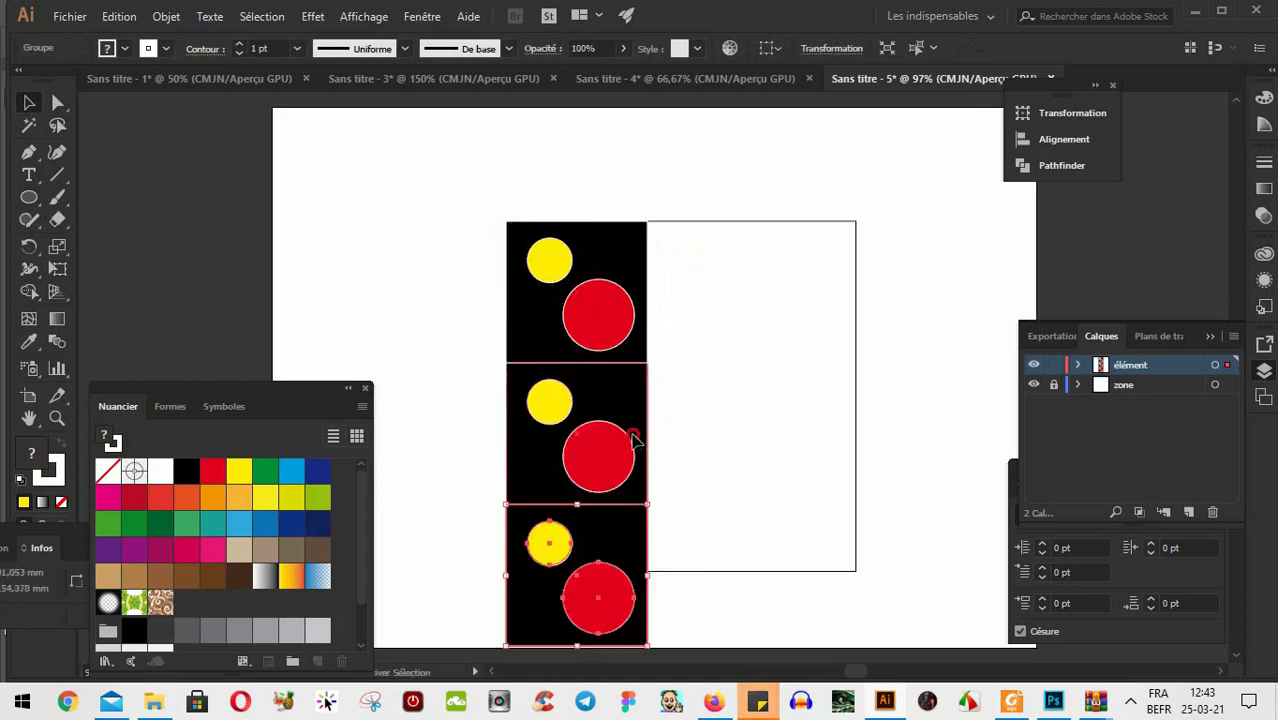
shift+click(620, 440)
shift+click(622, 314)
drag(647, 645, 727, 455)
scroll(604, 570, up, 5)
scroll(630, 408, down, 3)
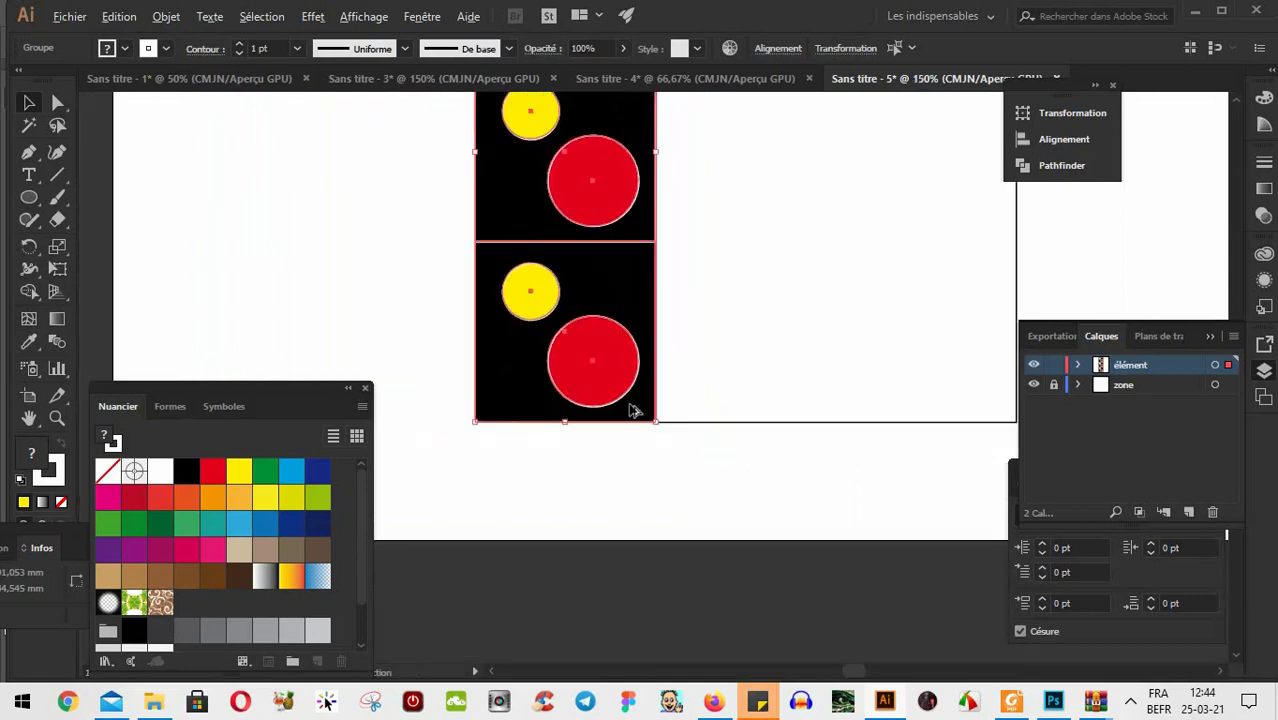
click(610, 578)
drag(639, 380, 653, 419)
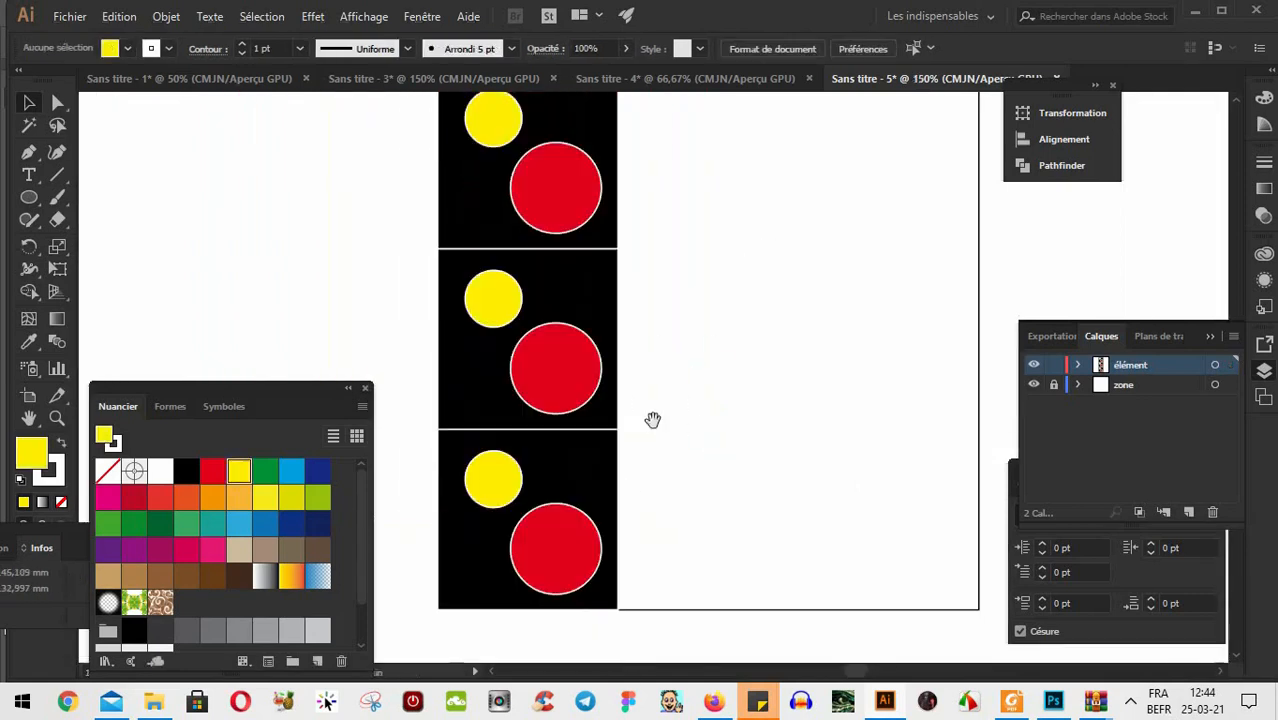
Switch to Firefox to view the Grand Papua Hotel mask pattern, and return to Illustrator
click(713, 701)
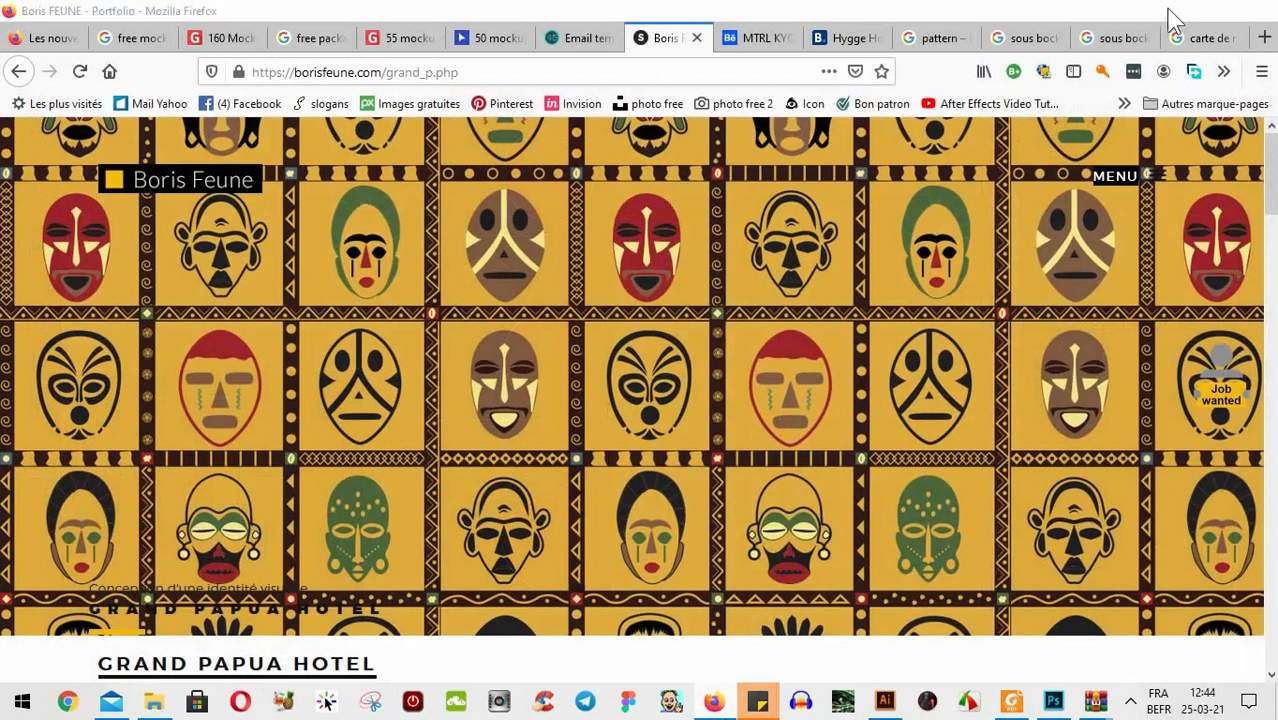
click(1169, 14)
Give the top tile a dashed stroke with 5 pt dashes and a 4 pt weight
click(585, 186)
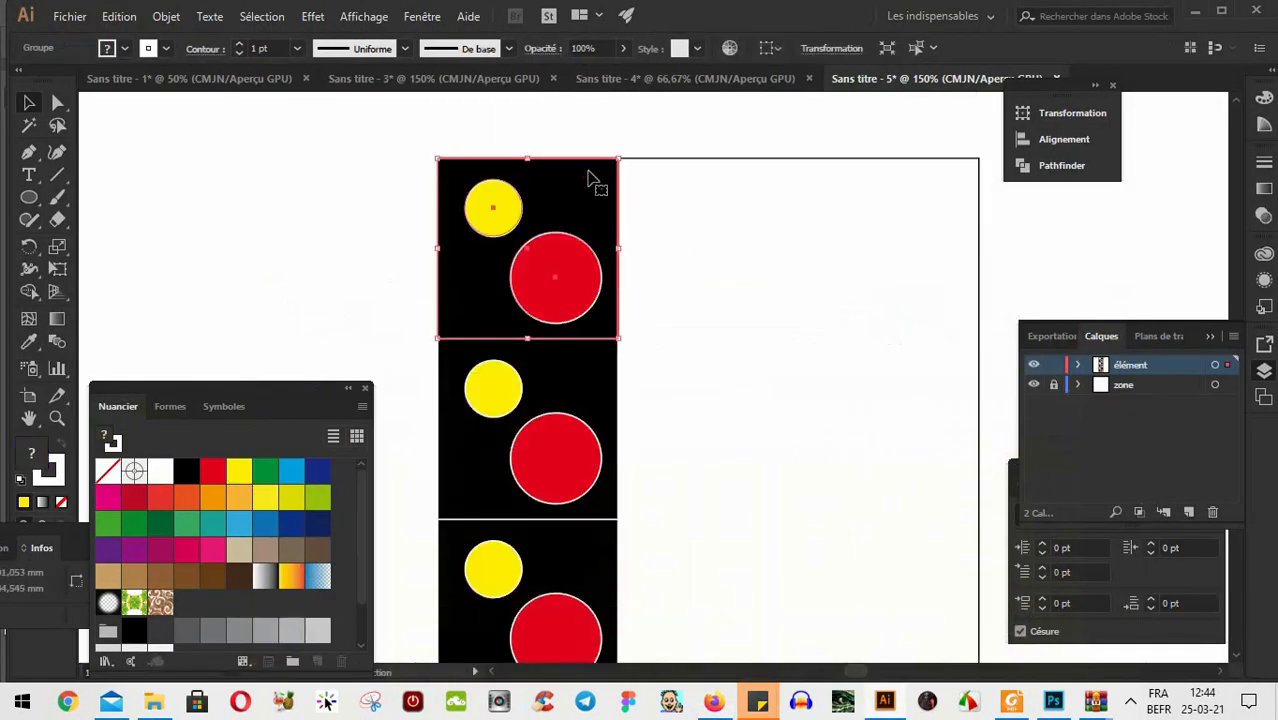
click(56, 478)
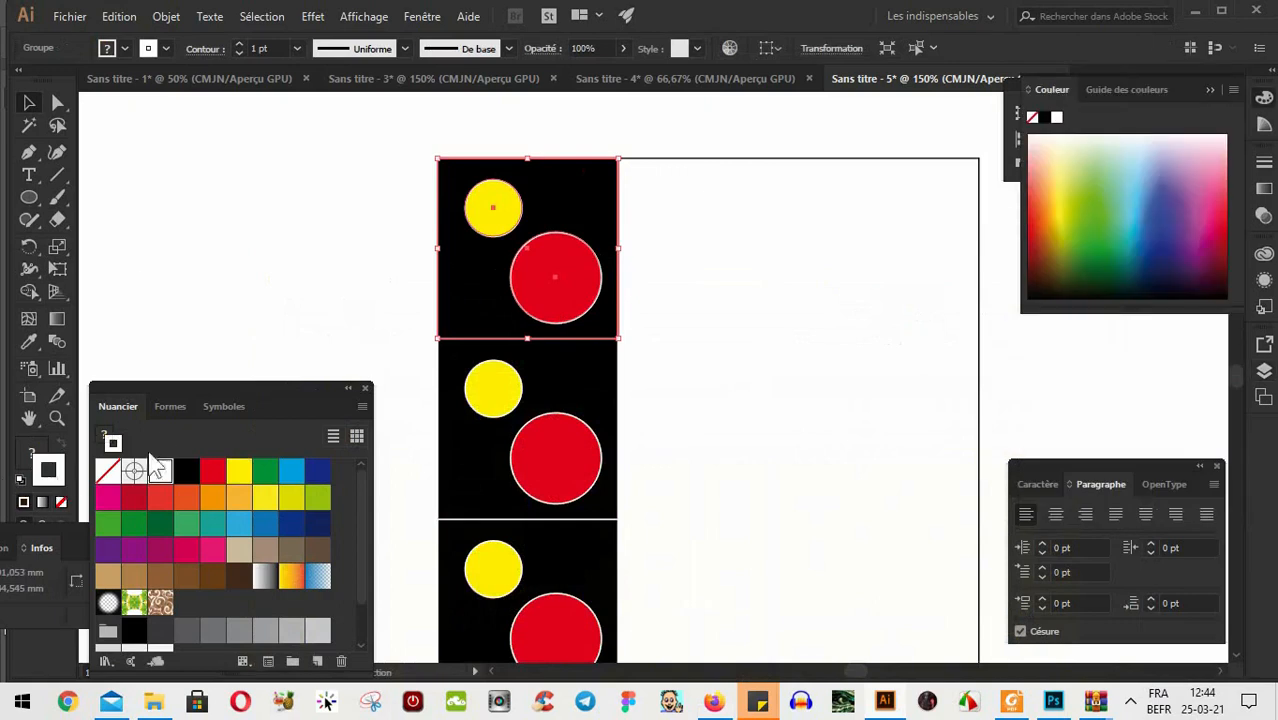
click(1262, 162)
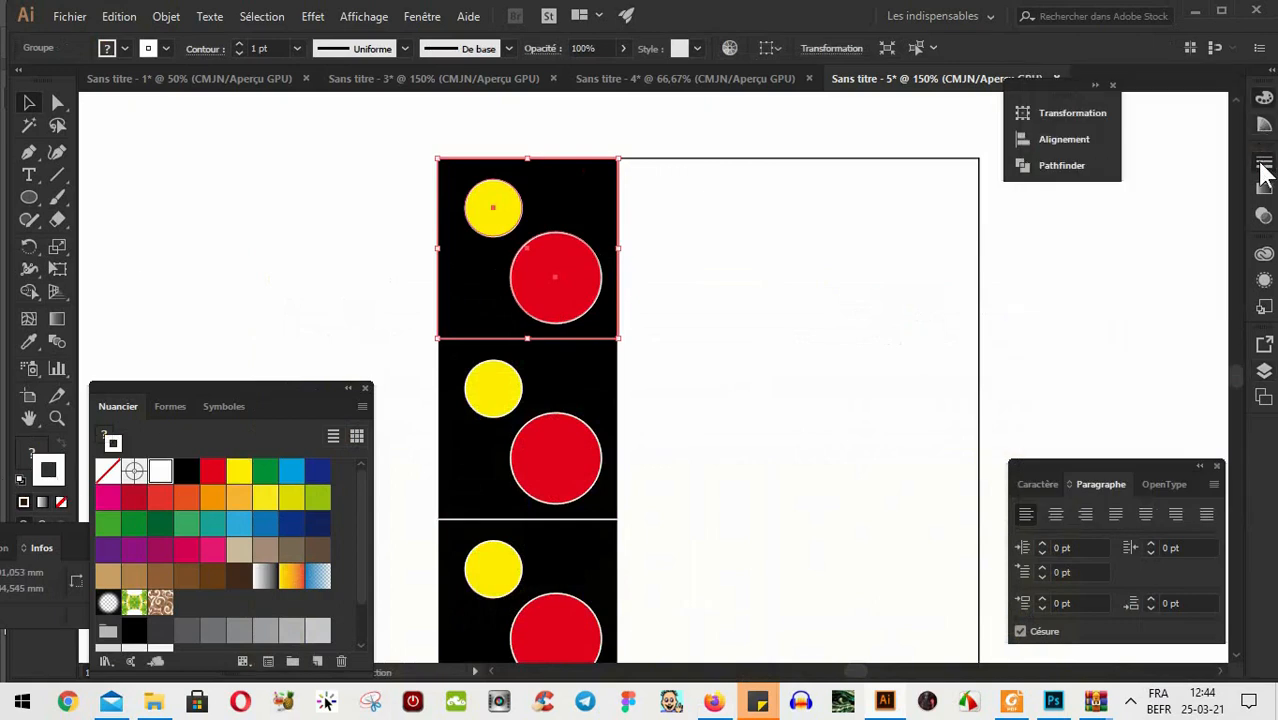
click(1262, 164)
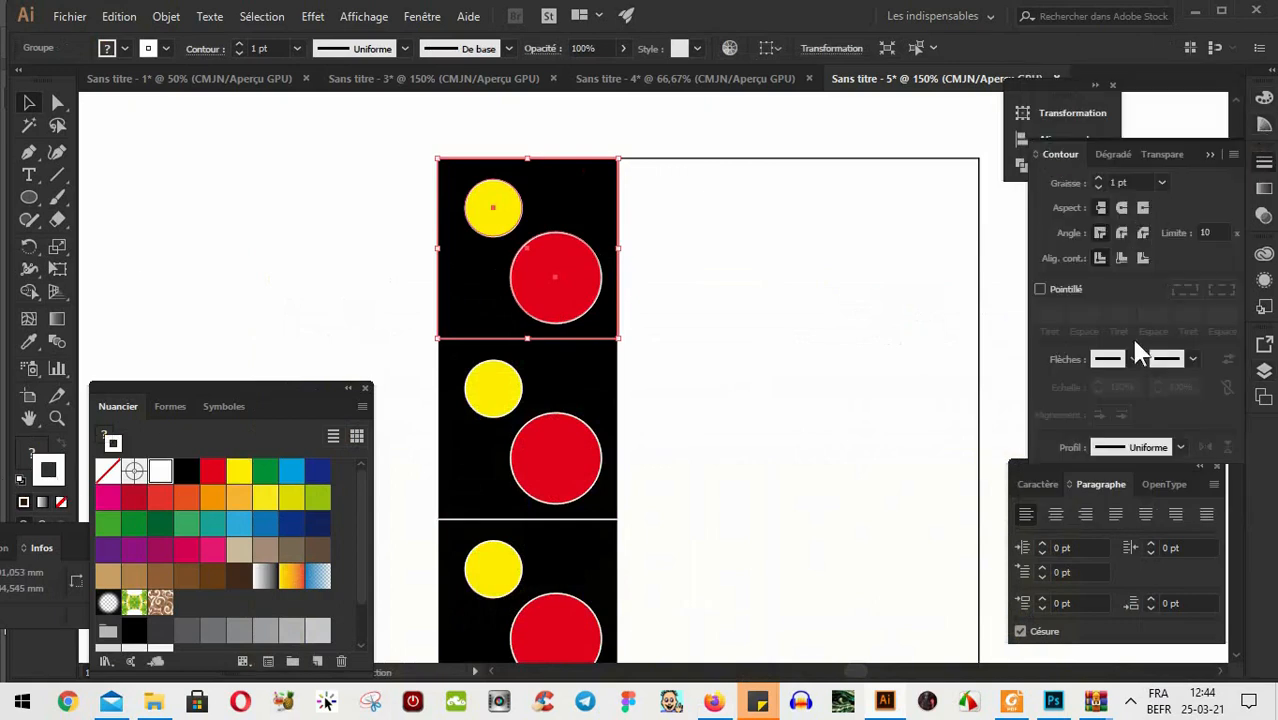
click(1182, 449)
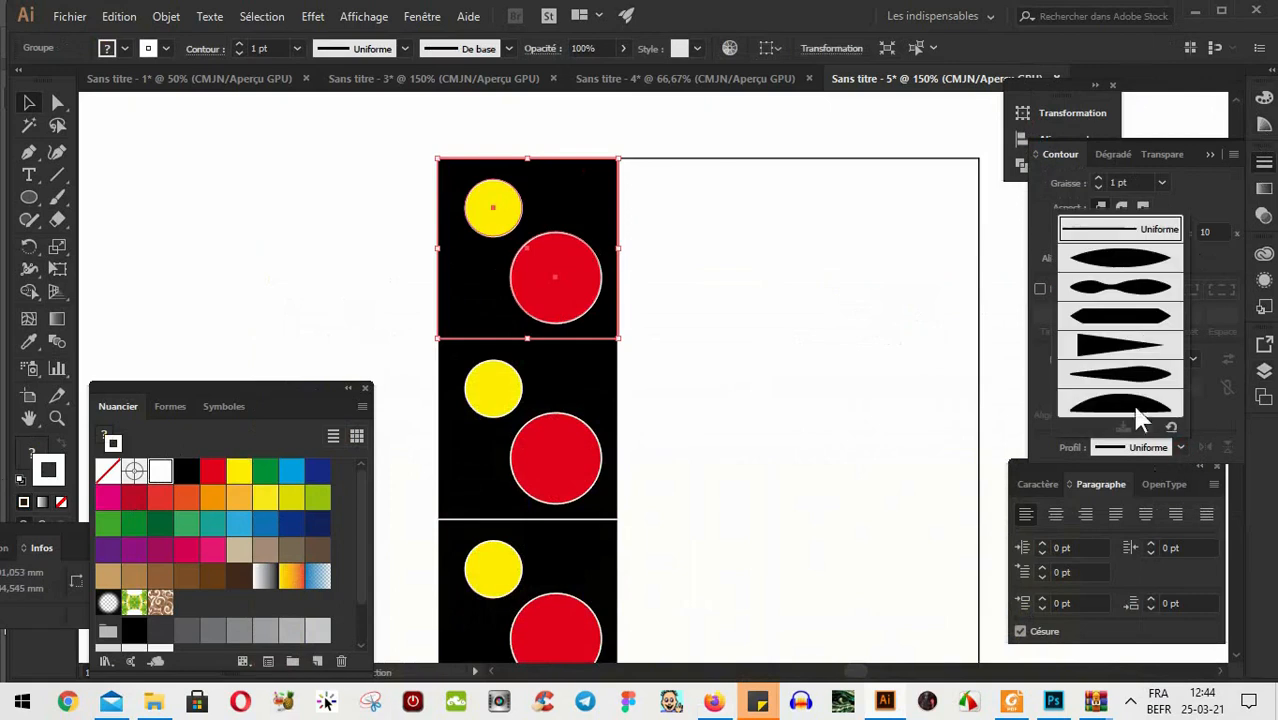
click(1181, 446)
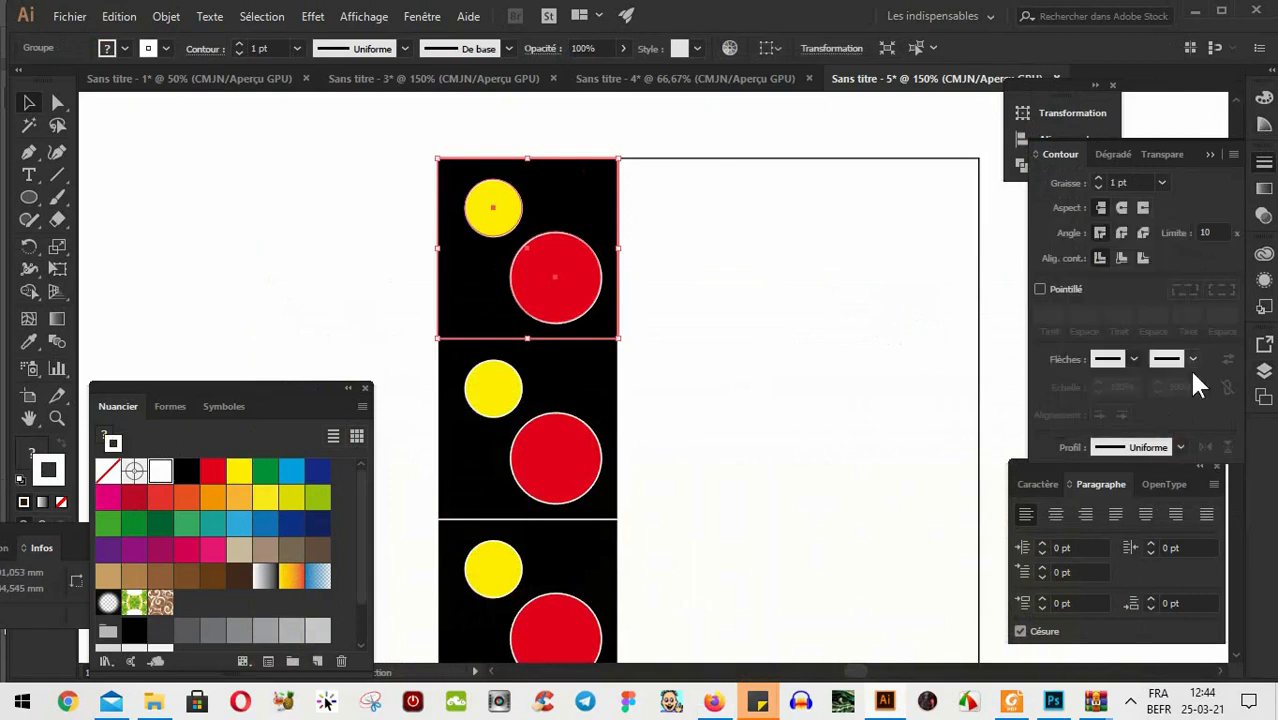
click(1060, 287)
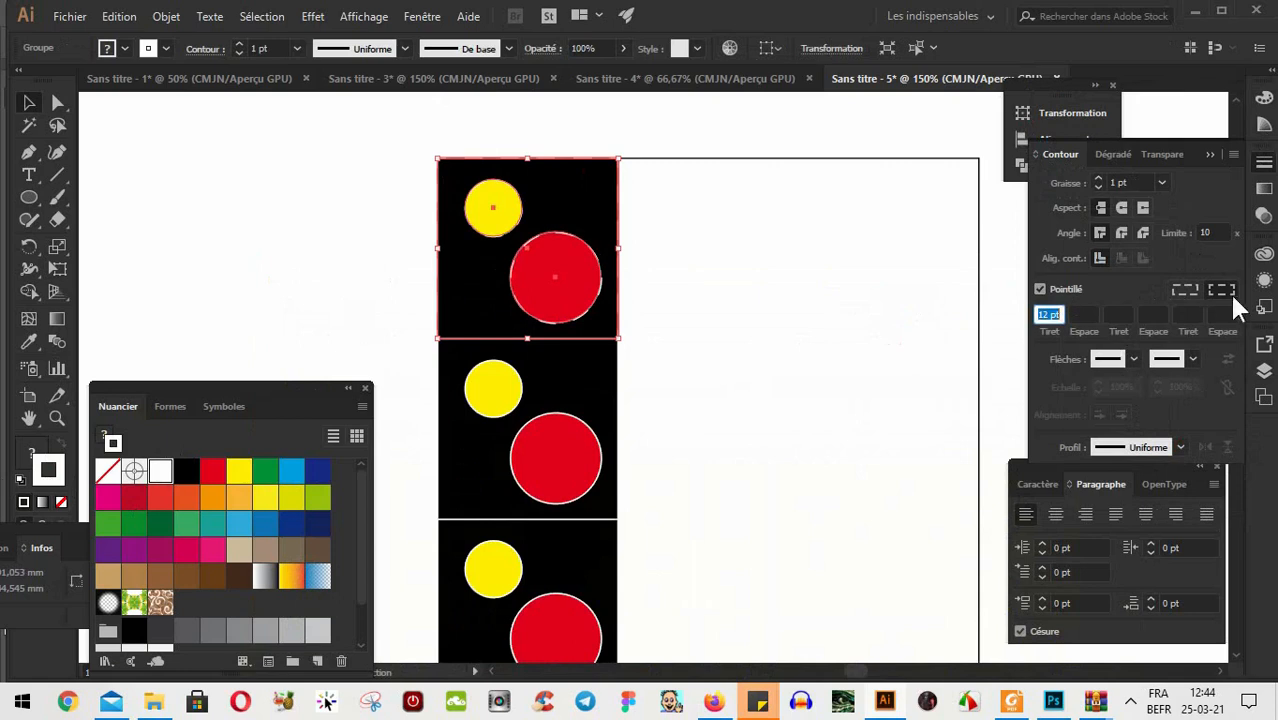
double_click(1044, 314)
text(5)
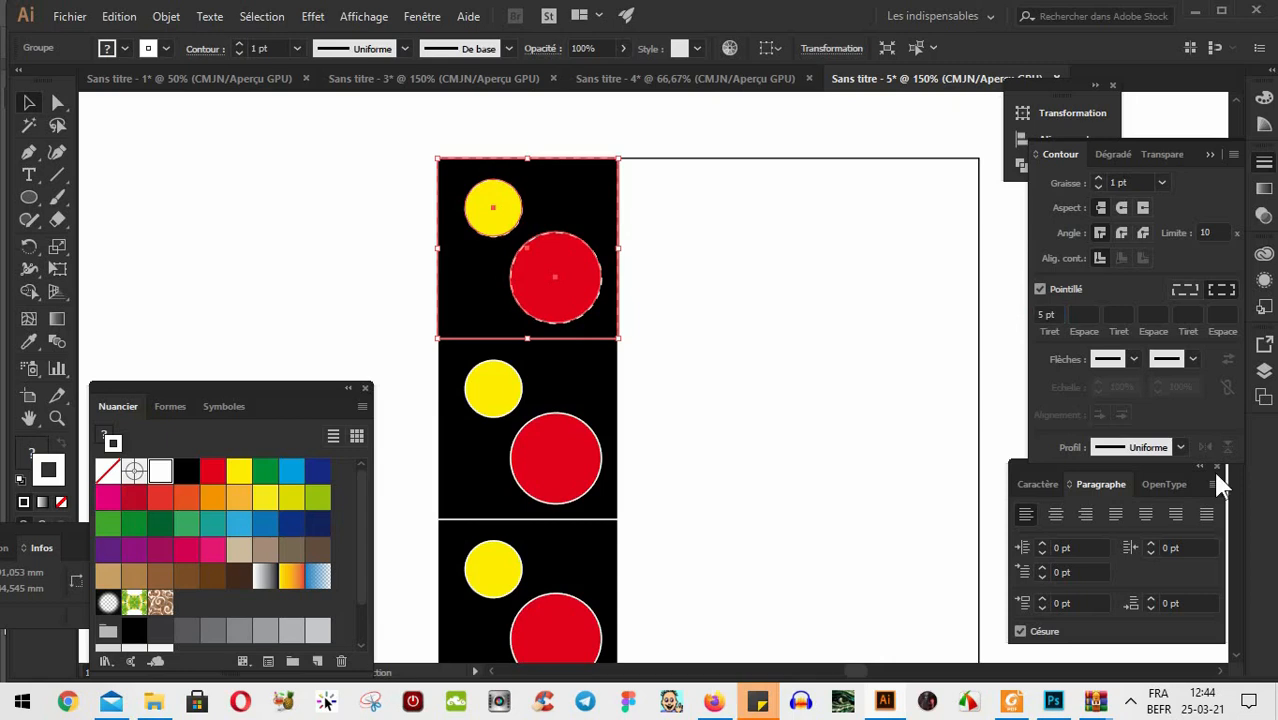
click(1097, 179)
click(1097, 179)
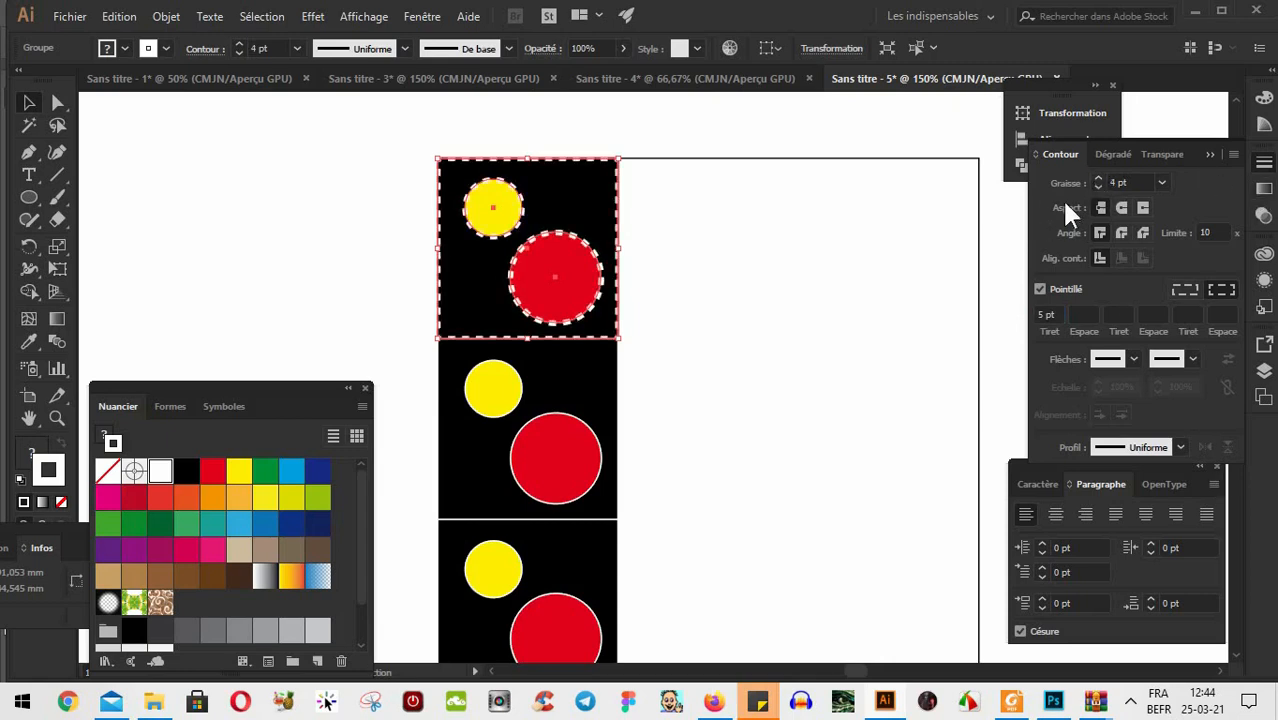
click(661, 331)
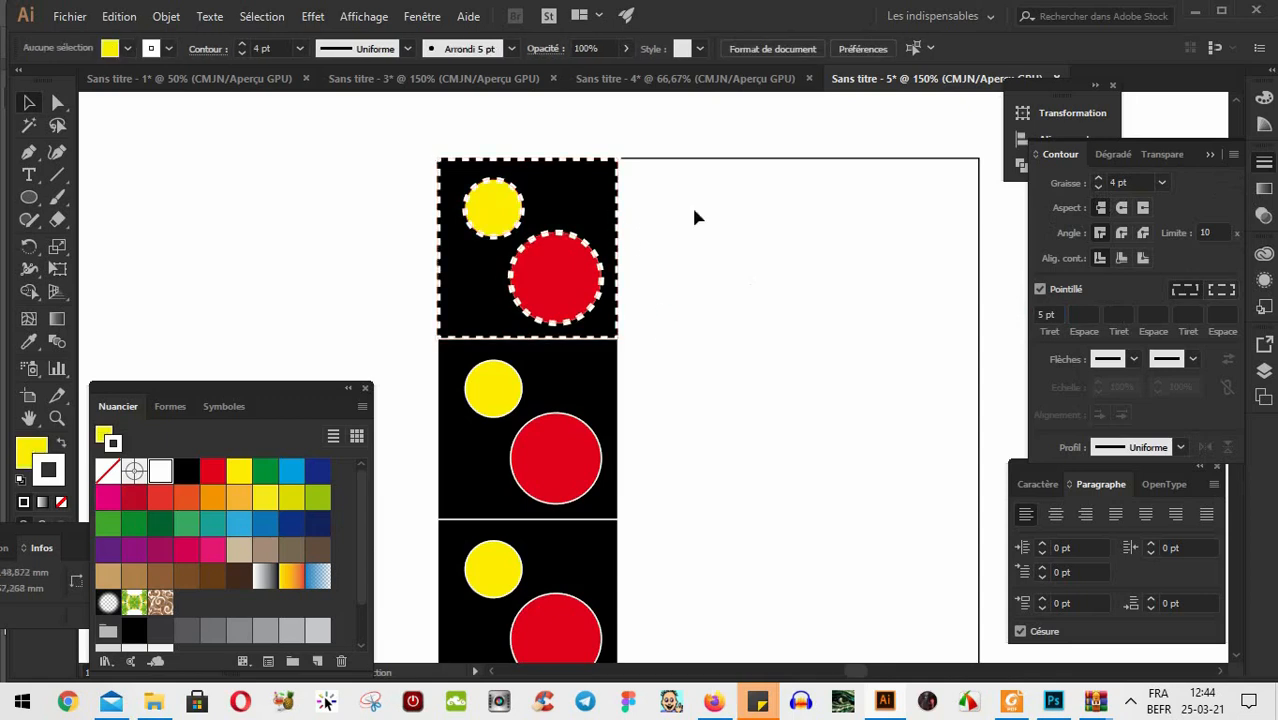
click(610, 202)
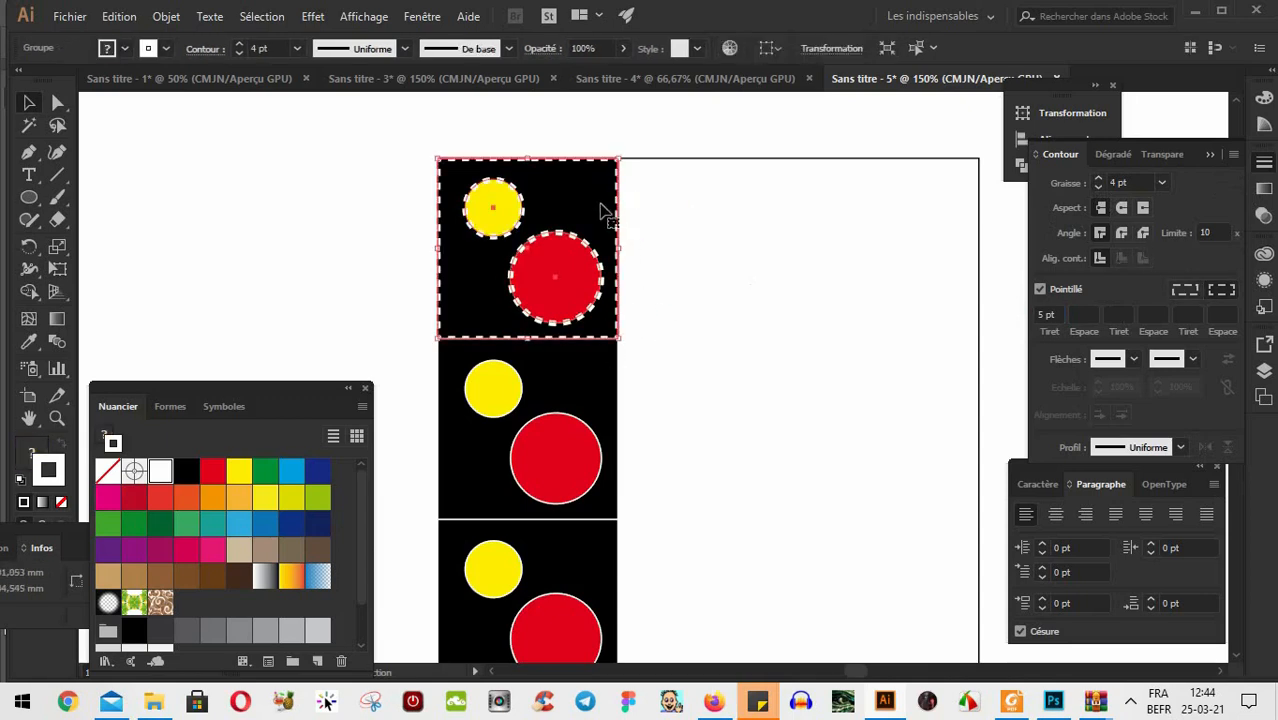
double_click(601, 207)
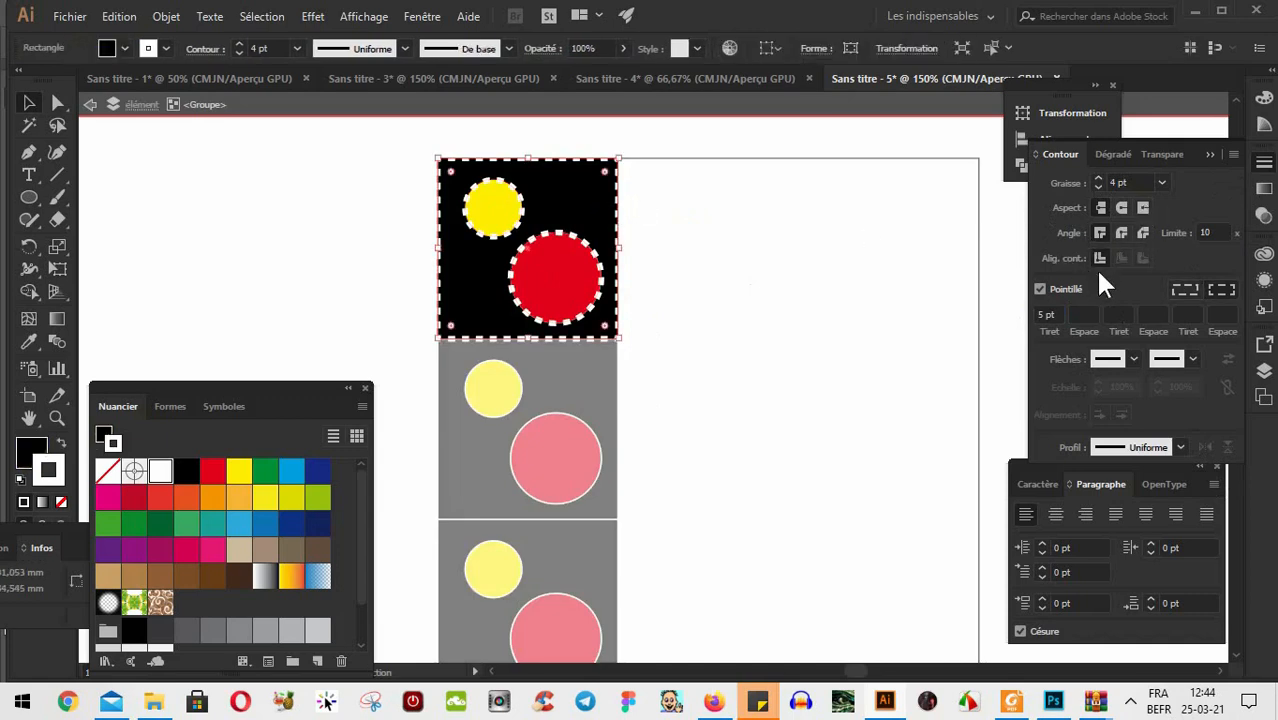
click(640, 358)
double_click(291, 221)
Delete the two tiles with plain outlines below the dashed tile
scroll(670, 282, down, 1)
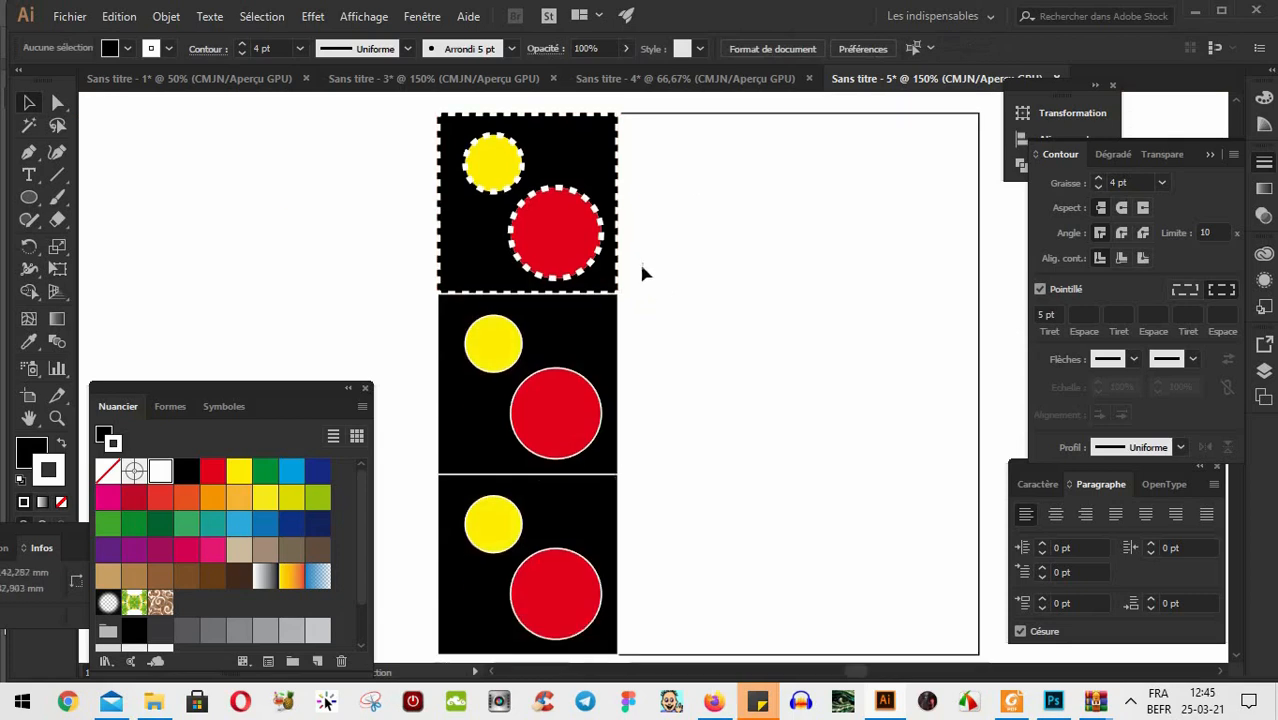
drag(633, 394, 572, 548)
key(Delete)
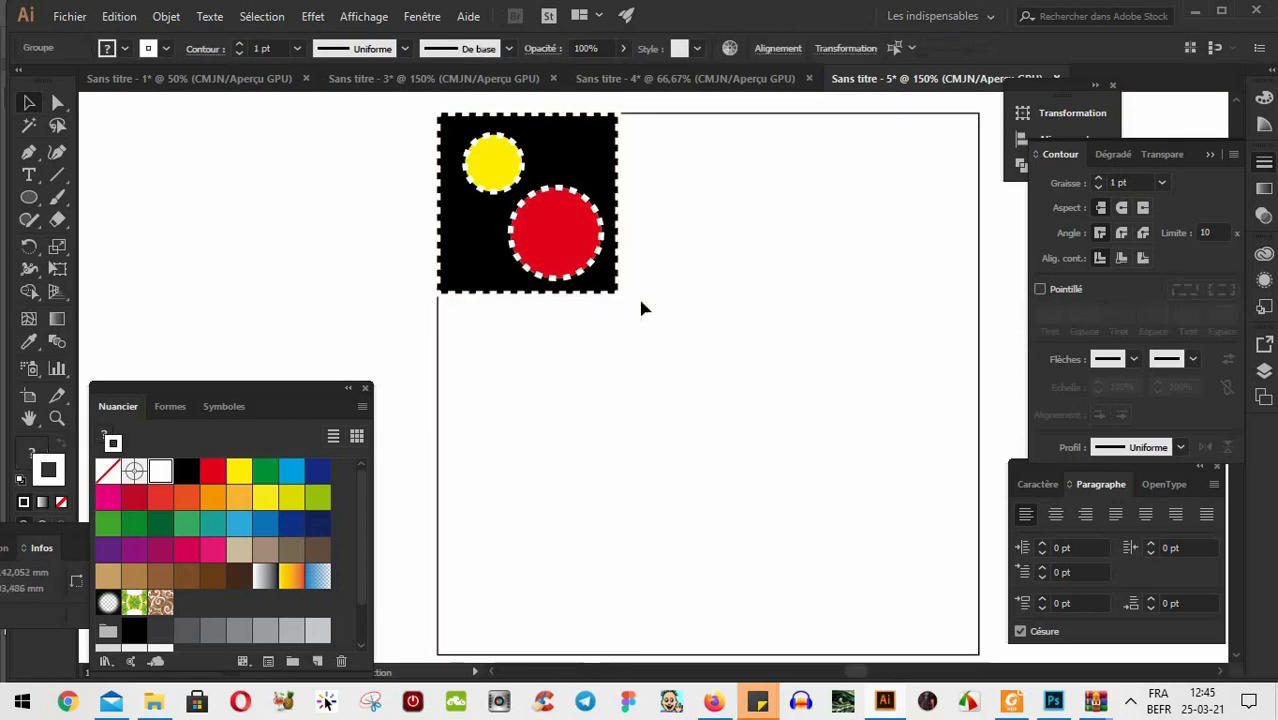
Shrink the dashed tile slightly, duplicate it twice downwards with even gaps along the zone square's height, and select all three tiles
click(545, 280)
drag(563, 221, 604, 563)
key(ctrl+a)
scroll(555, 593, down, 2)
scroll(645, 480, up, 1)
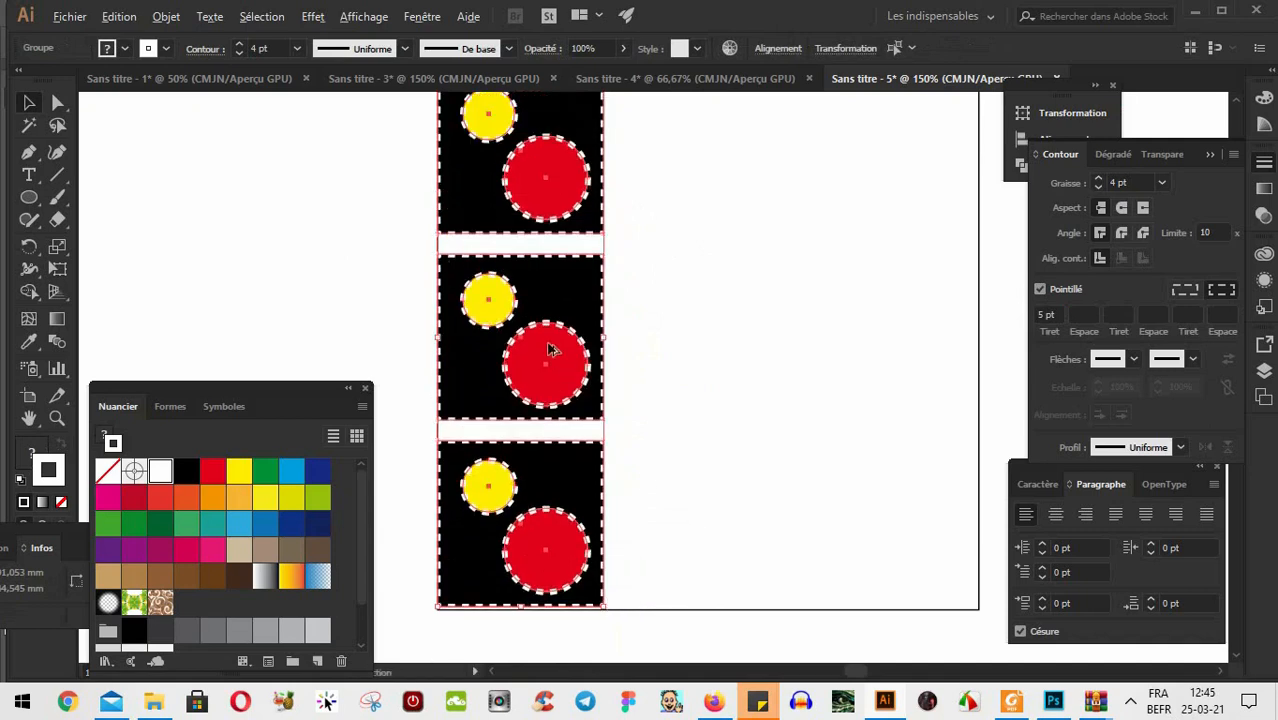
Duplicate the column of three tiles twice across the zone square with even gaps to form a three-by-three grid
drag(549, 349, 737, 368)
drag(863, 369, 758, 376)
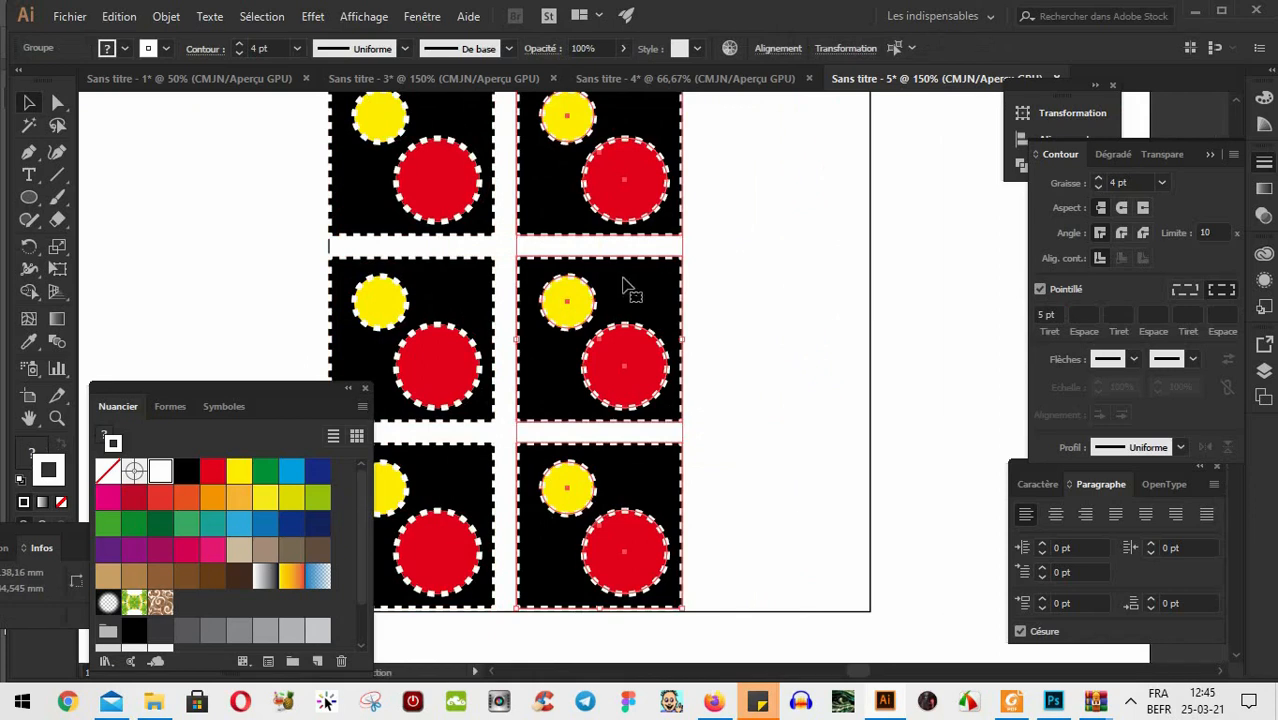
drag(625, 287, 787, 294)
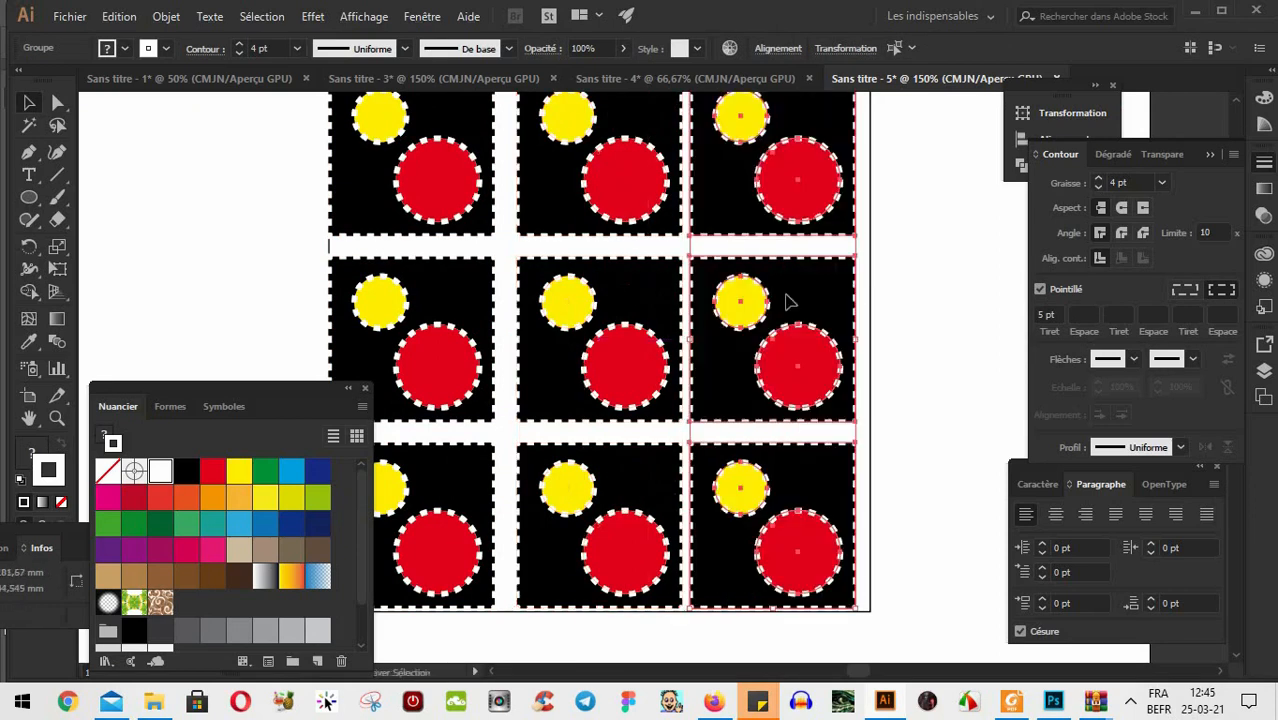
scroll(645, 345, down, 2)
drag(641, 200, 649, 458)
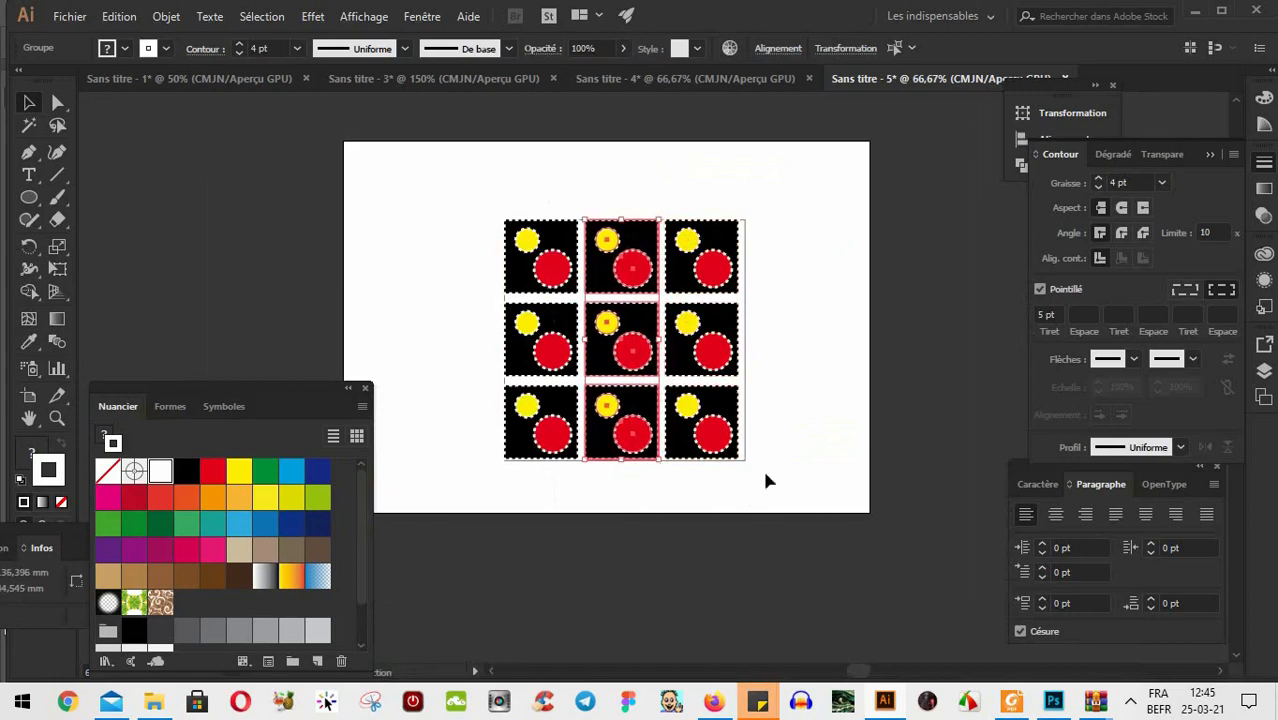
Scale all nine tiles down together so a narrow margin remains along the zone square's right and bottom edges
drag(776, 462, 500, 208)
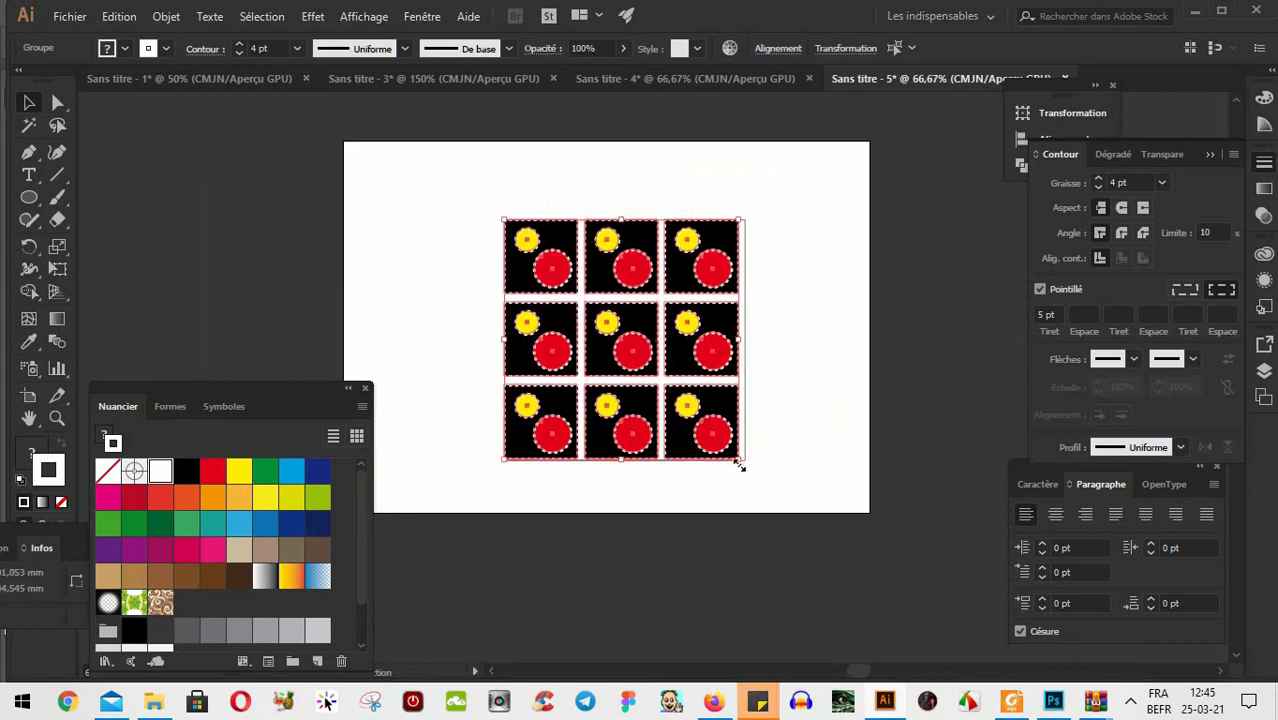
drag(739, 465, 731, 452)
click(790, 456)
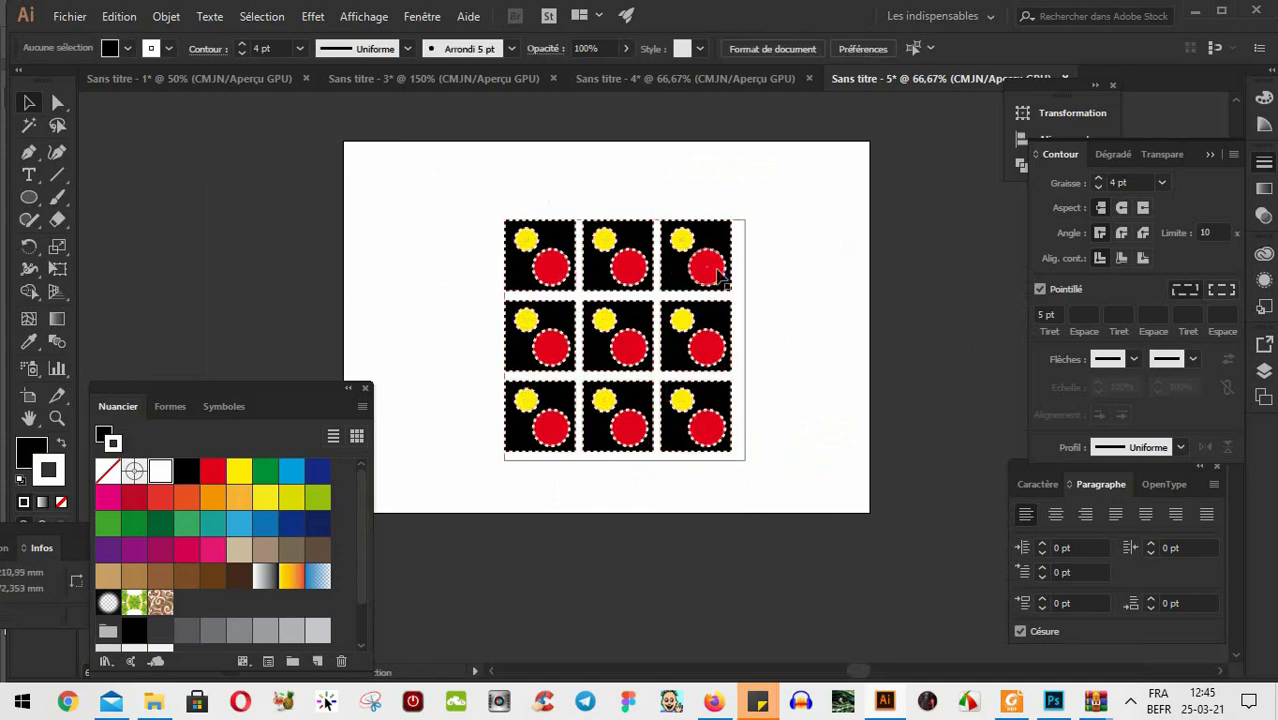
drag(742, 205, 512, 458)
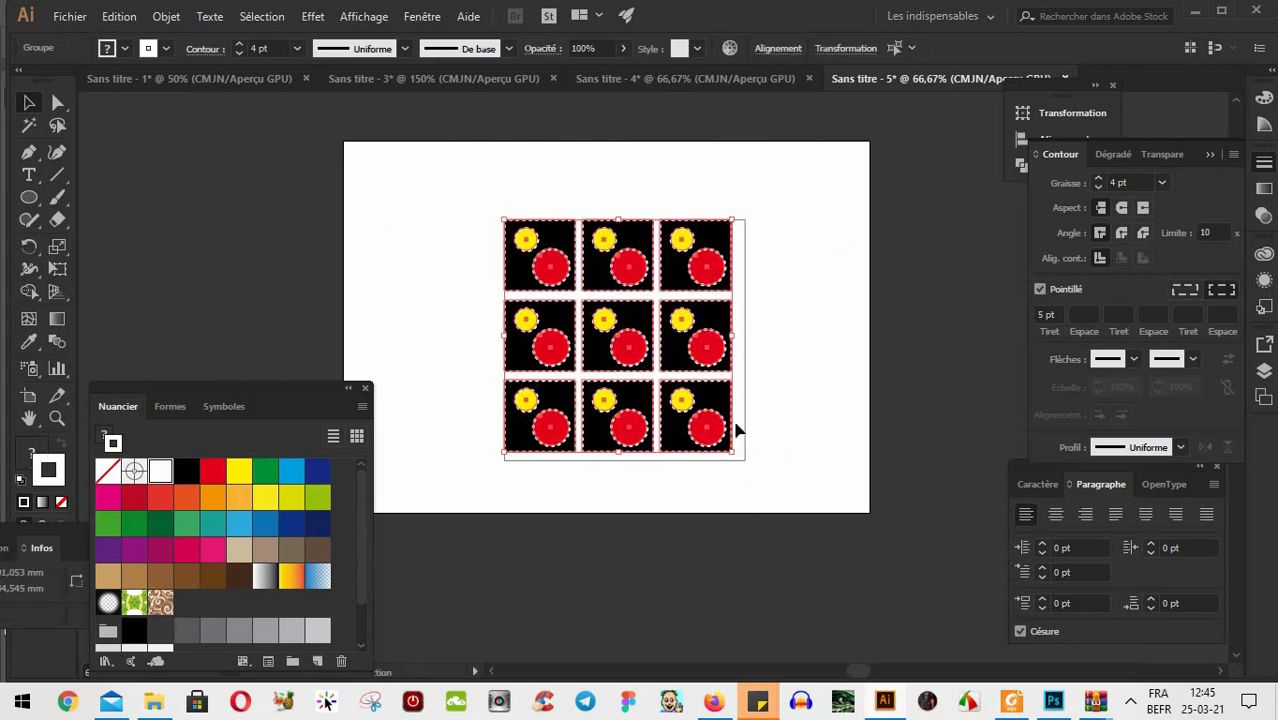
drag(734, 457, 742, 458)
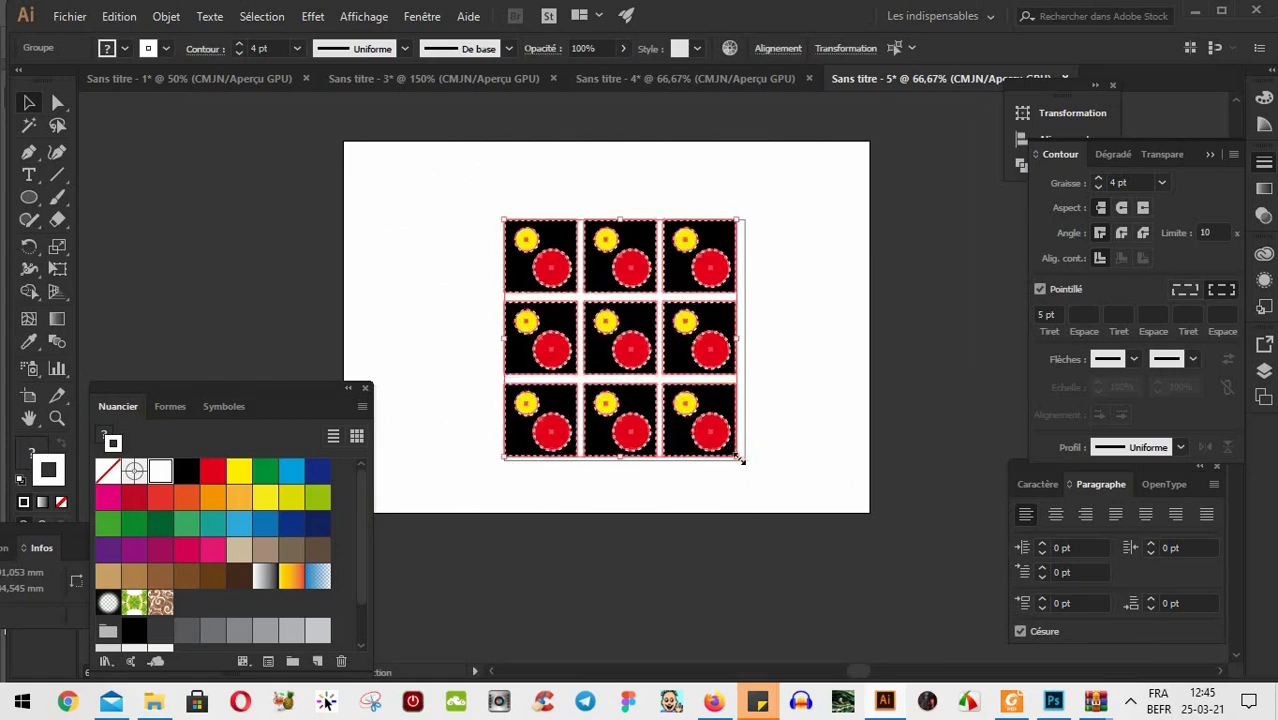
click(785, 456)
drag(480, 218, 699, 539)
drag(623, 457, 626, 452)
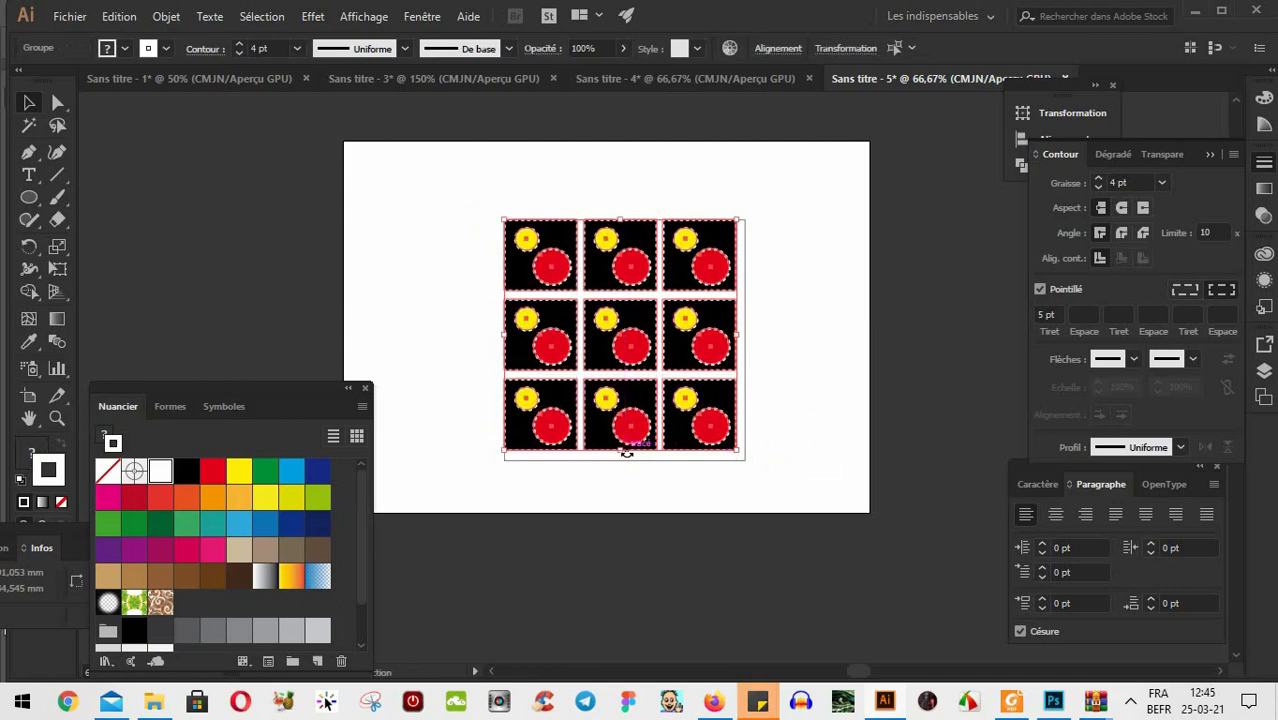
click(810, 429)
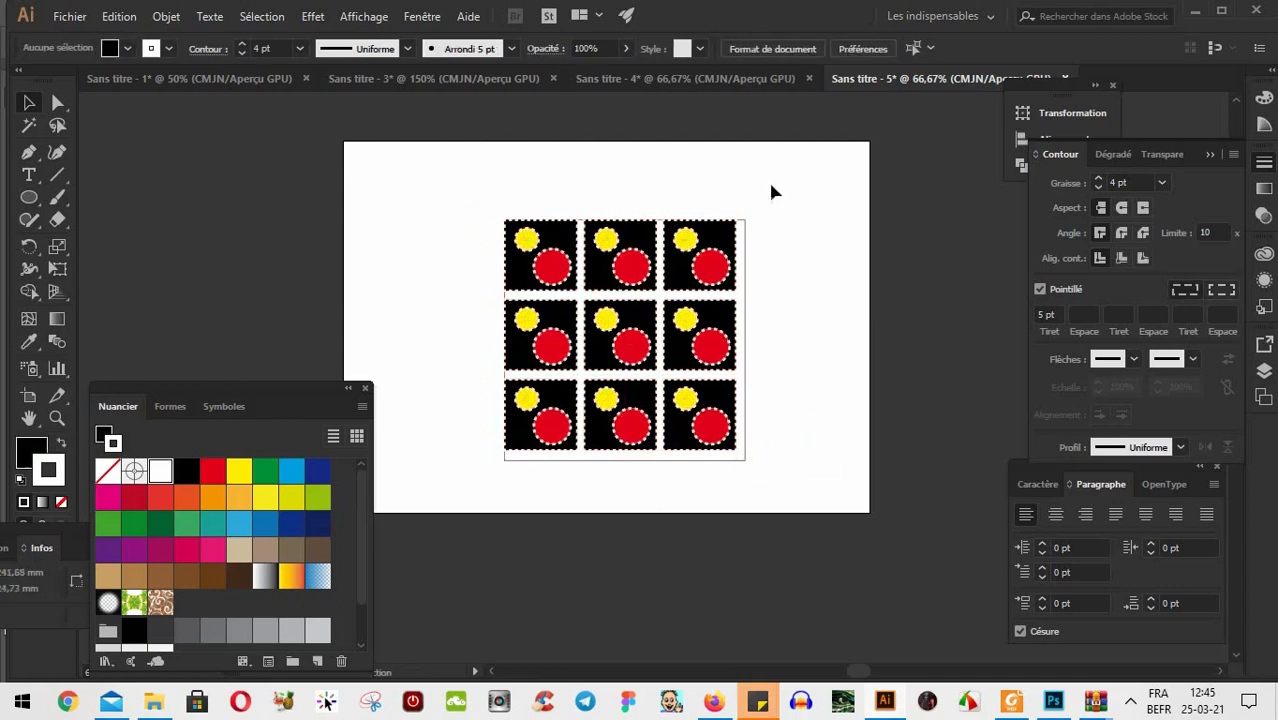
Nudge the whole tile grid two increments down and one to the right within the zone square
key(ctrl+1)
drag(311, 160, 845, 562)
key(Down)
key(Down)
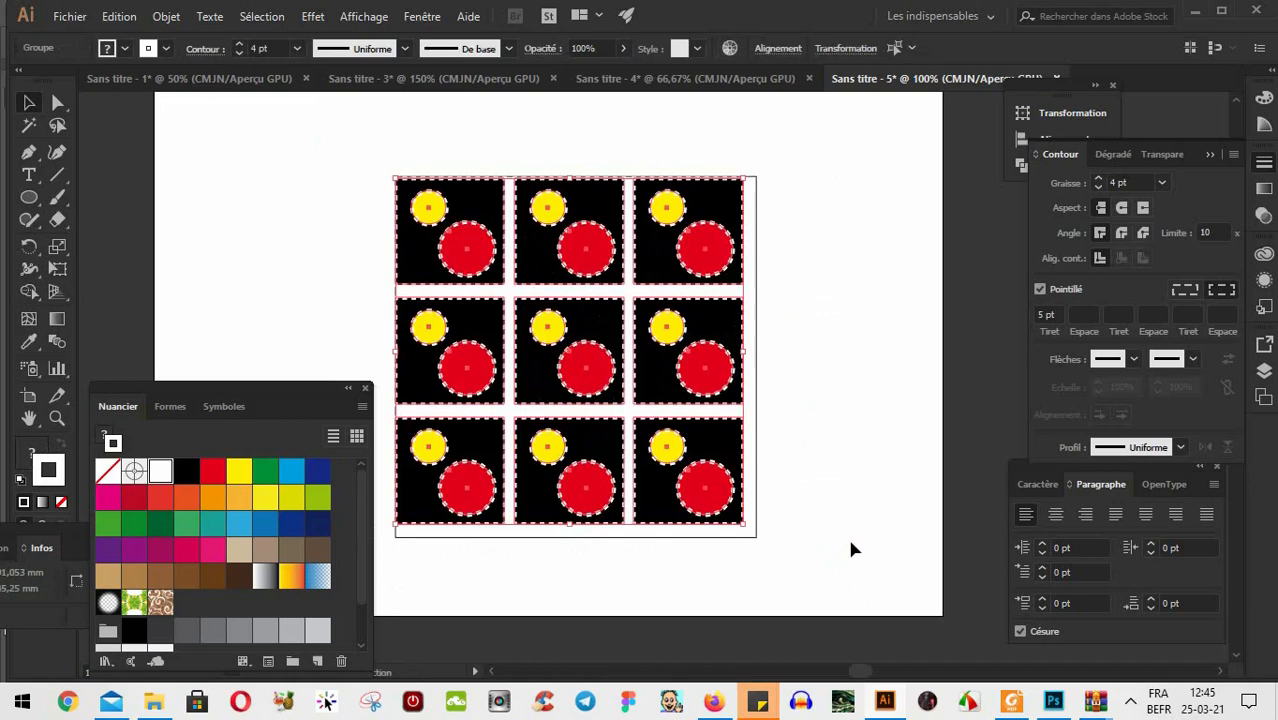
key(Right)
click(888, 408)
scroll(622, 352, down, 1)
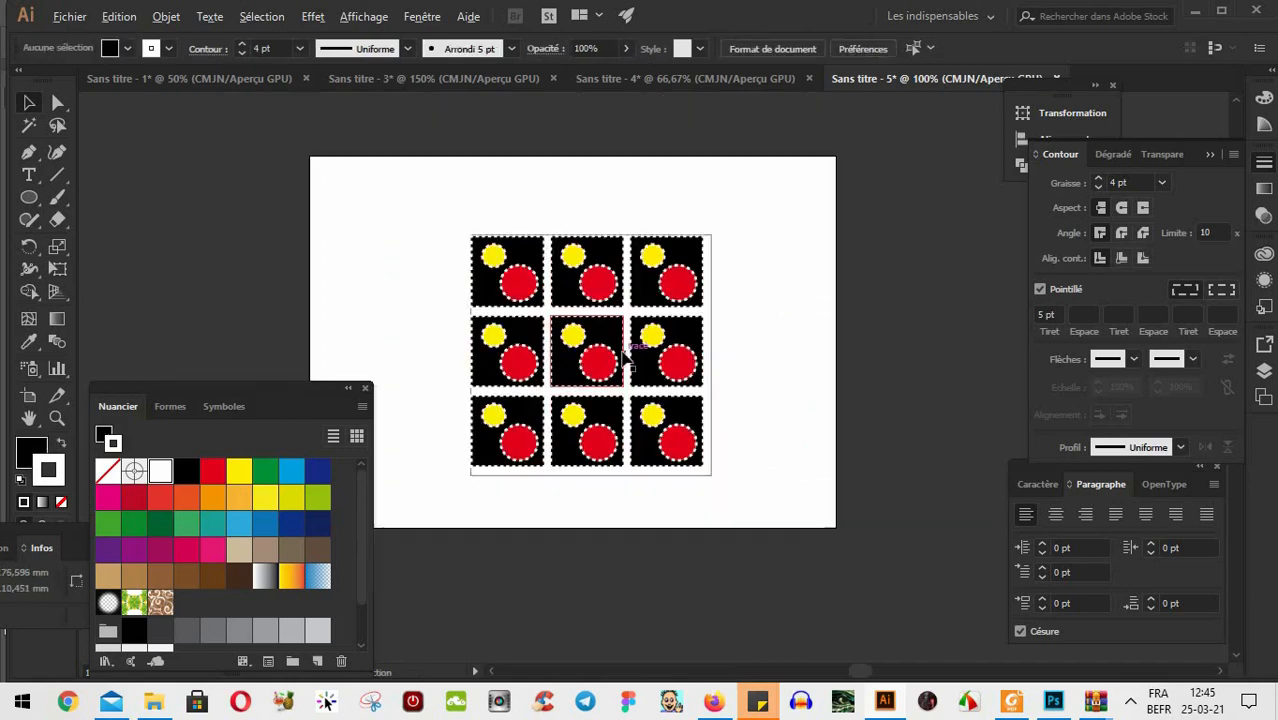
drag(643, 387, 727, 389)
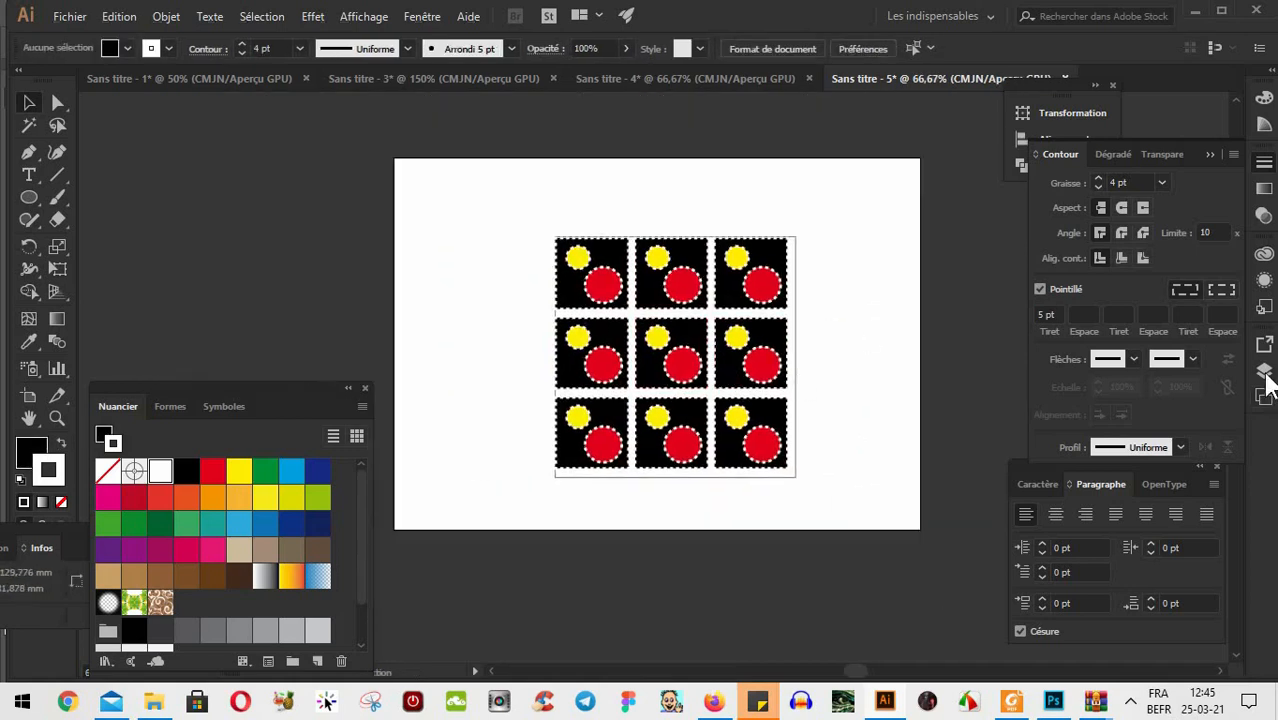
Unlock the zone layer, copy its square in place onto the élément layer, and hide the zone layer
click(1264, 371)
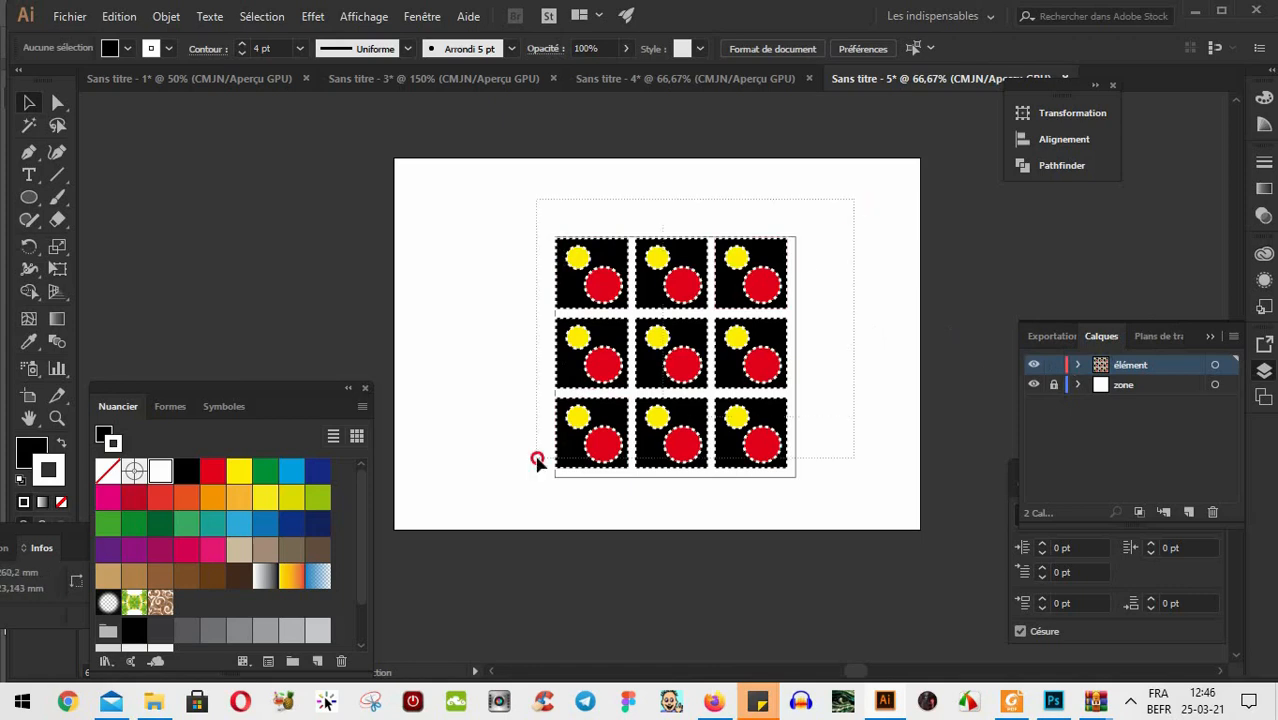
drag(505, 468, 612, 410)
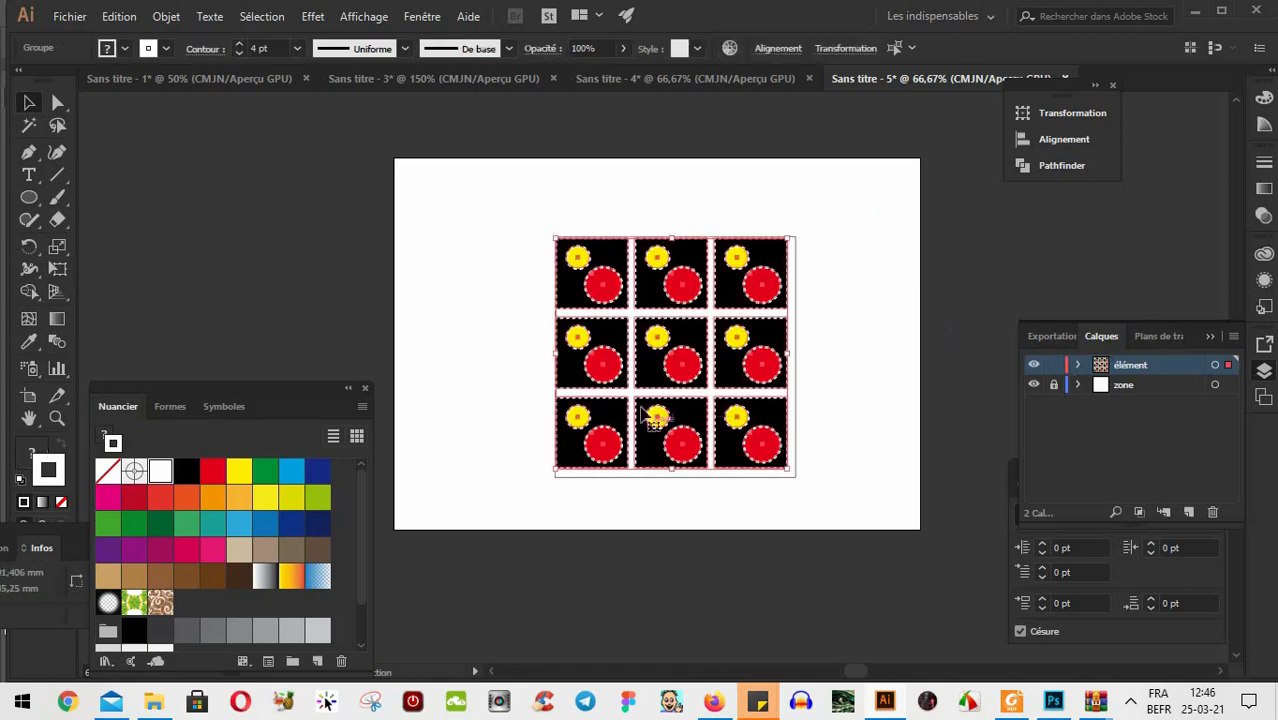
click(816, 343)
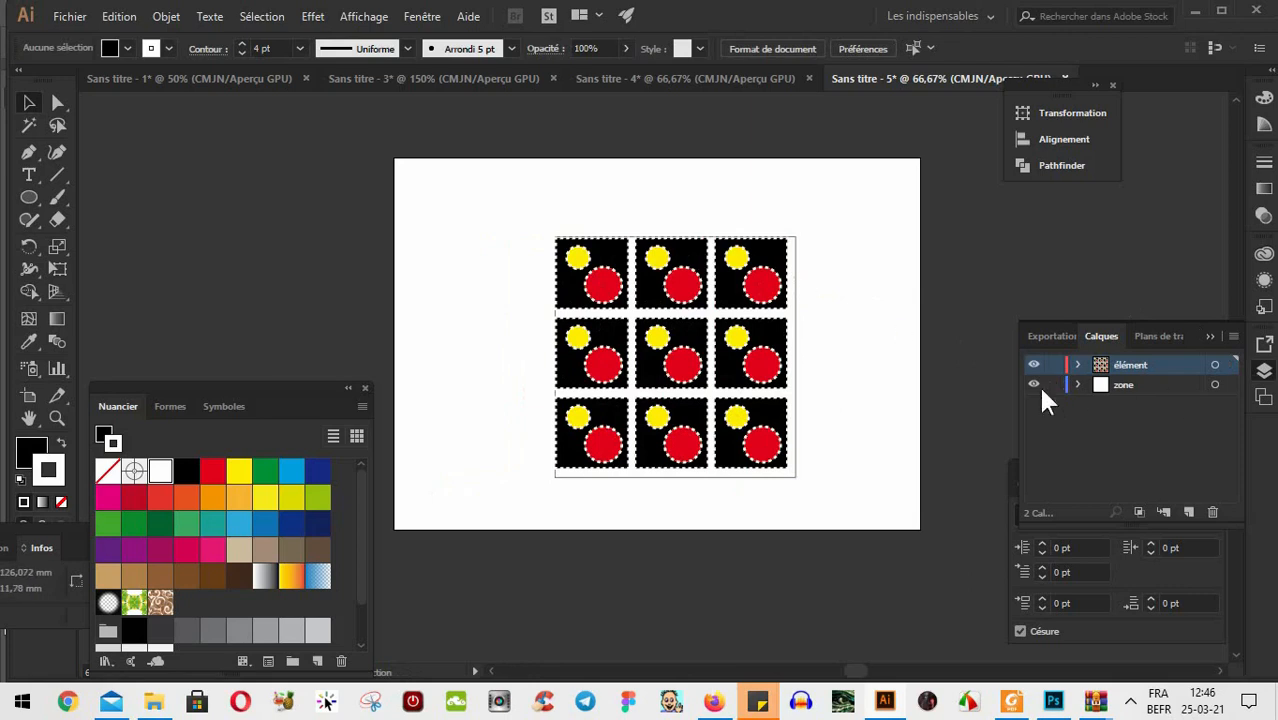
click(800, 384)
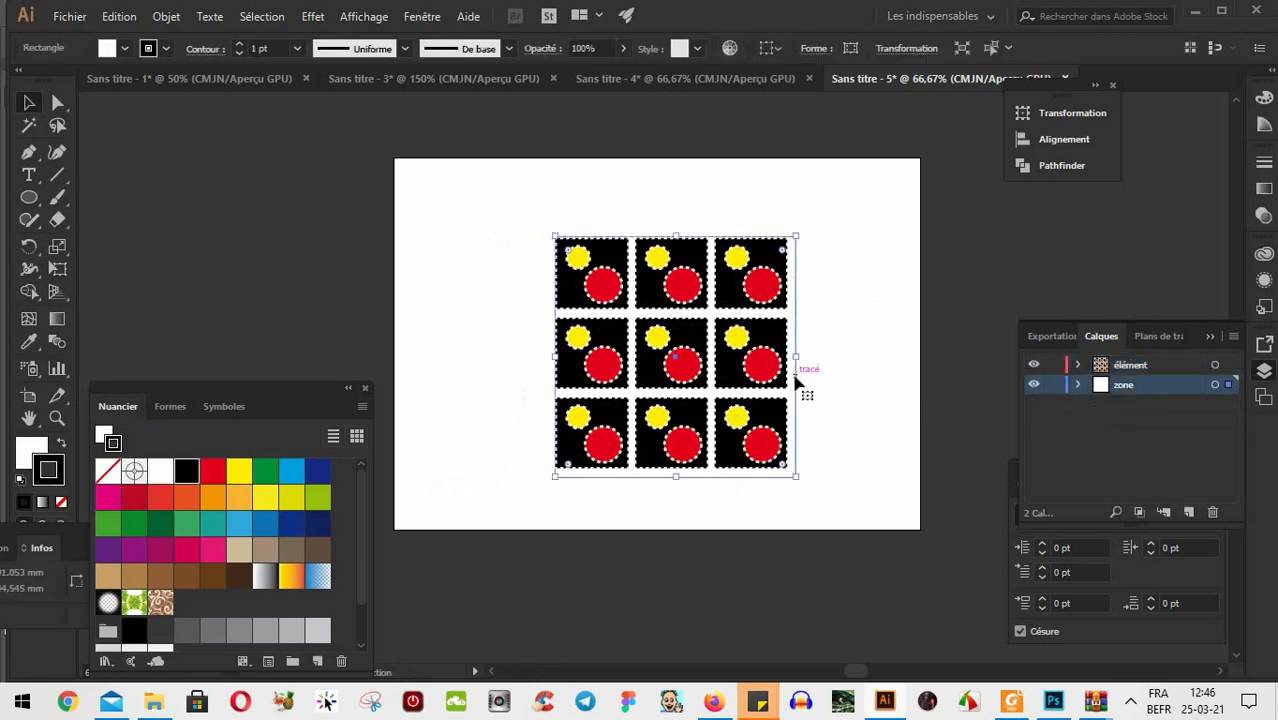
click(1035, 386)
click(1162, 366)
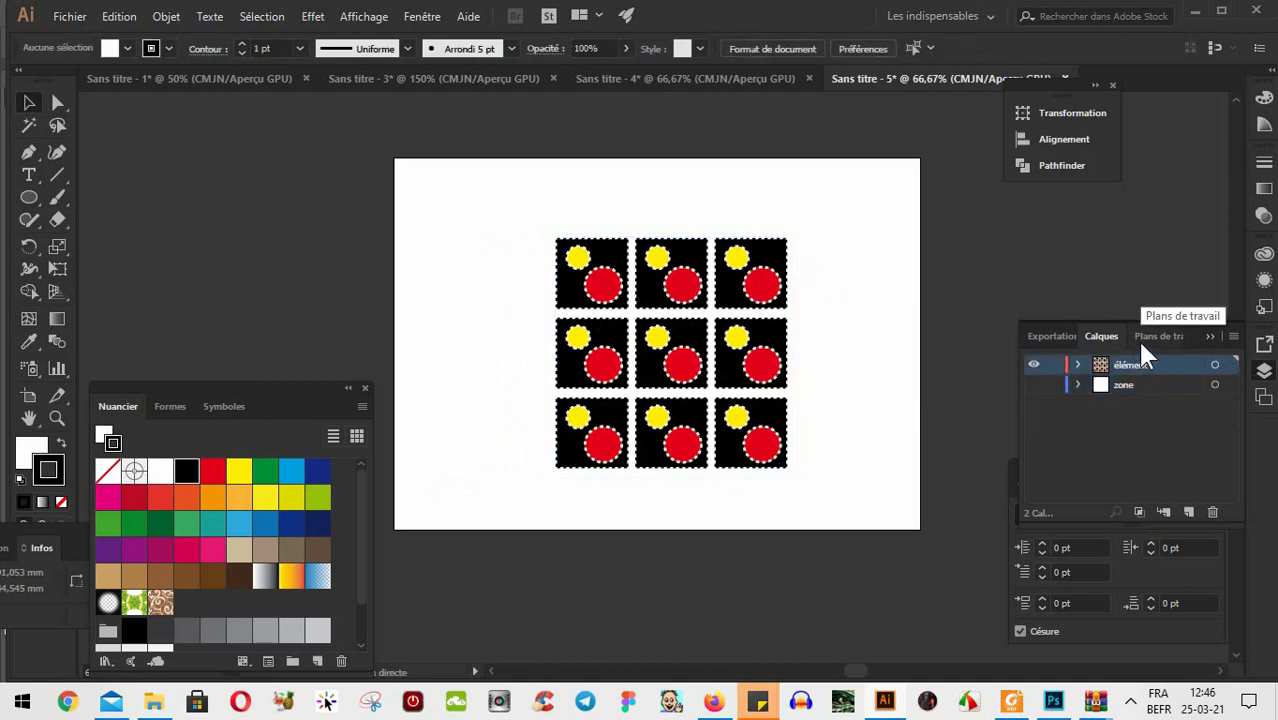
key(ctrl+f)
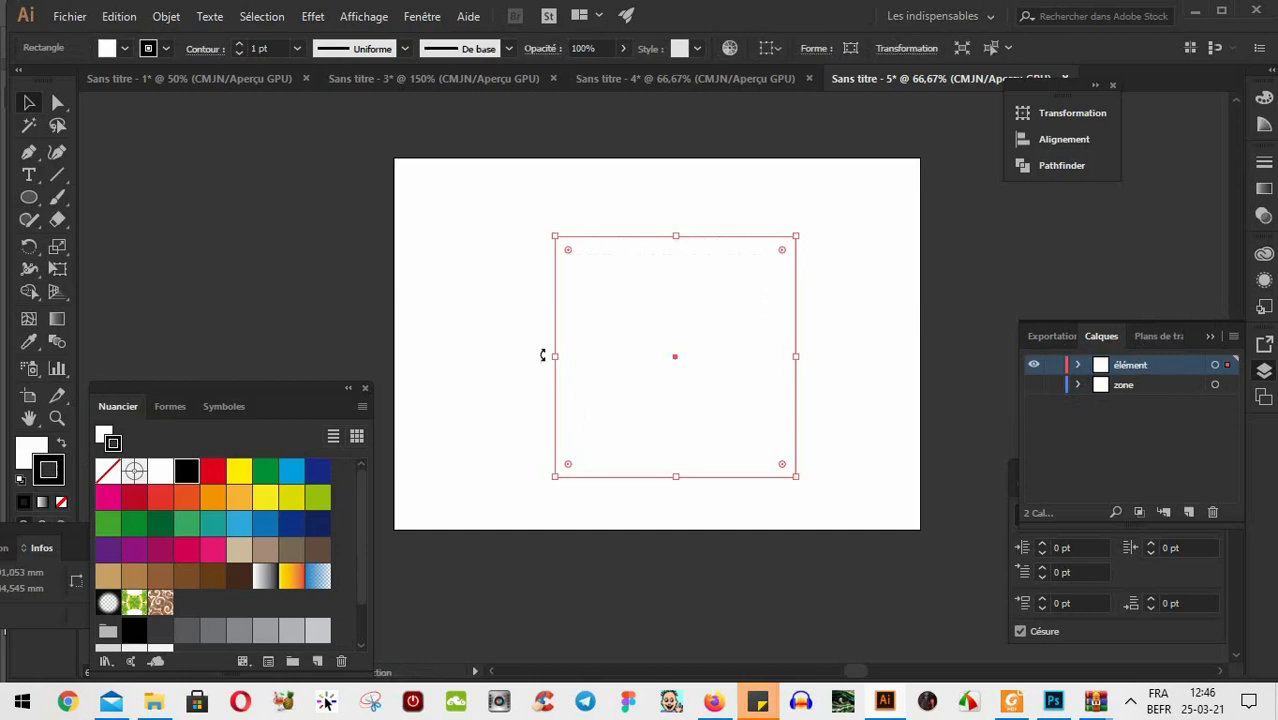
Send the pasted square behind the tiles and remove its fill and stroke
right_click(589, 296)
mouse_move(688, 590)
click(888, 650)
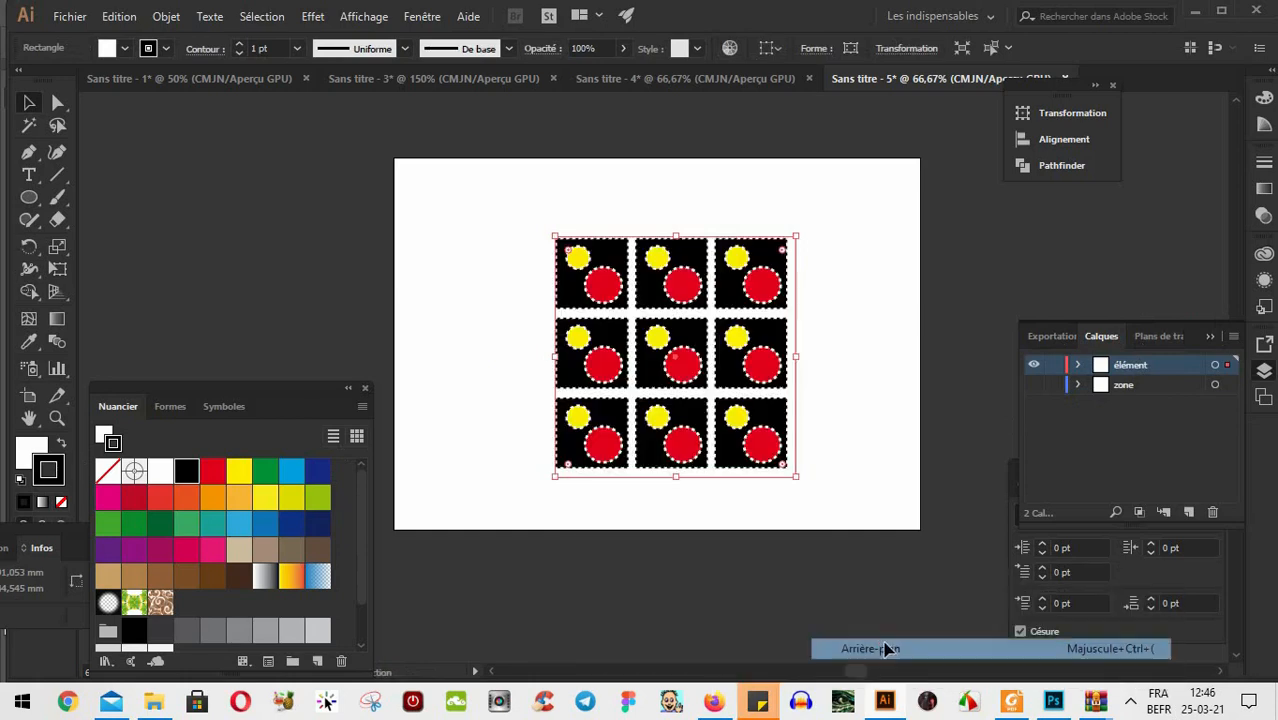
click(61, 502)
click(28, 450)
click(61, 502)
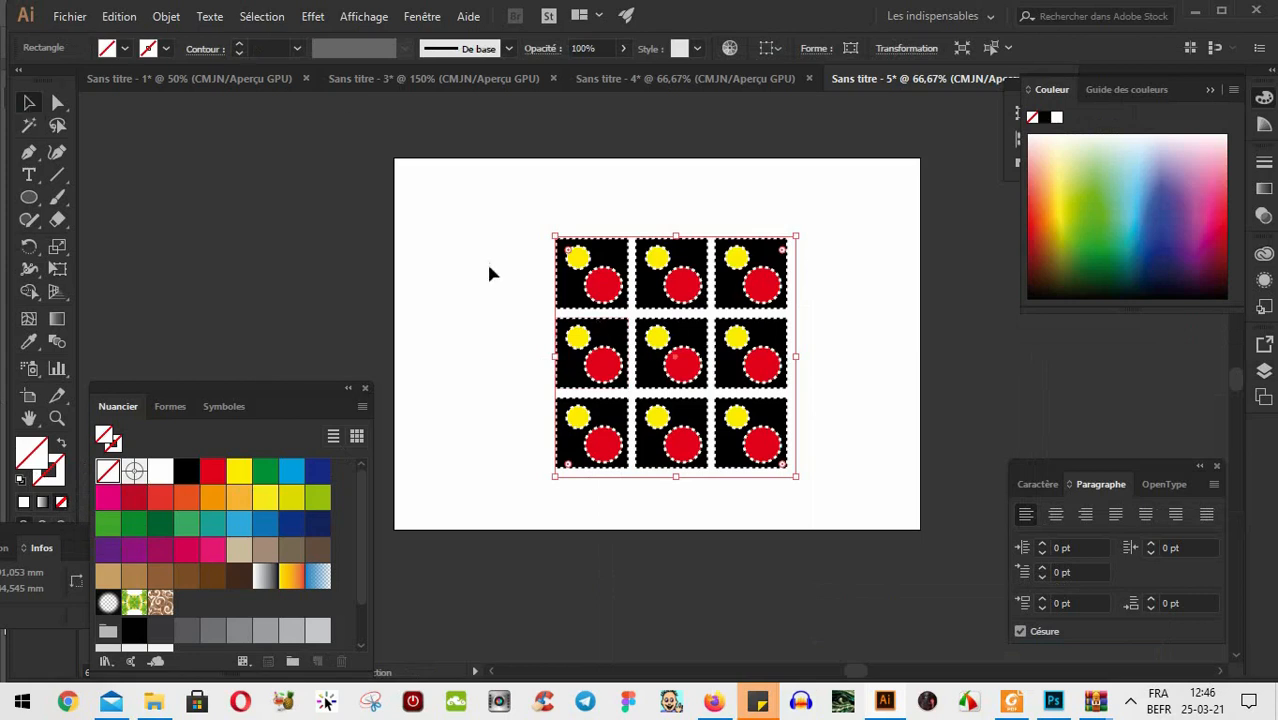
Add the nine tiles together with their invisible bounding square to the swatches as a new pattern
drag(518, 176, 935, 525)
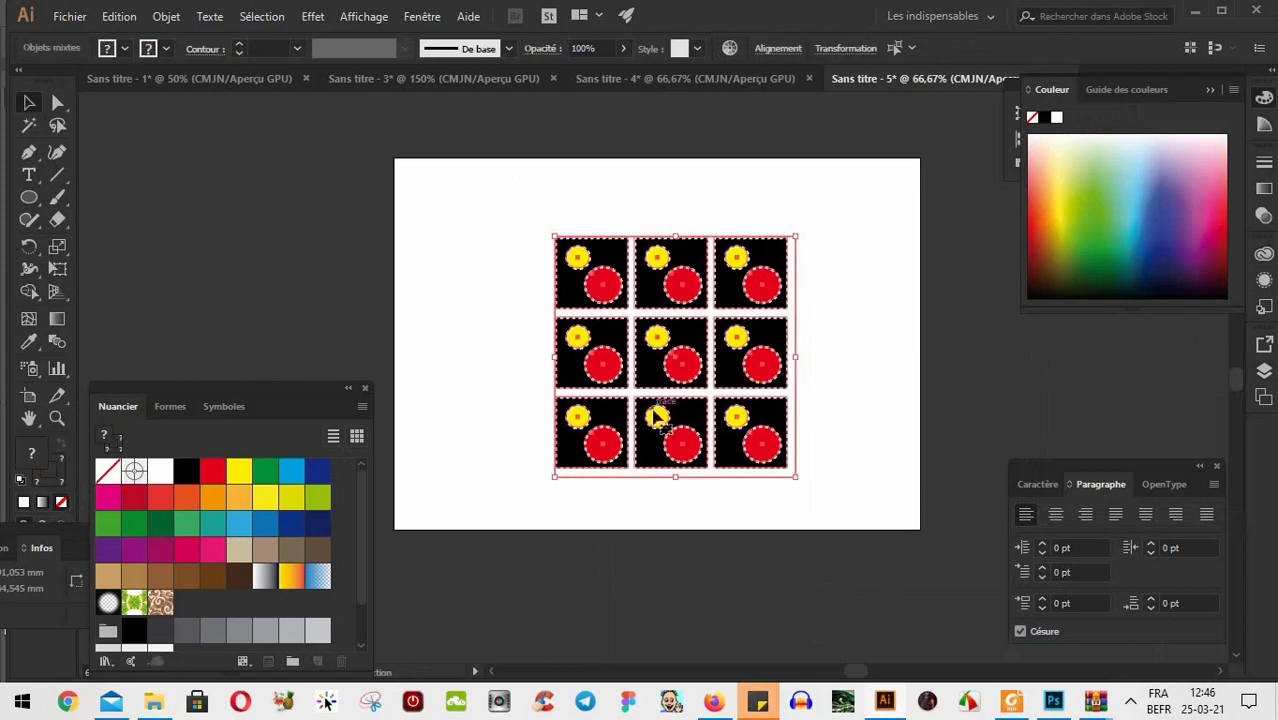
drag(660, 402, 201, 598)
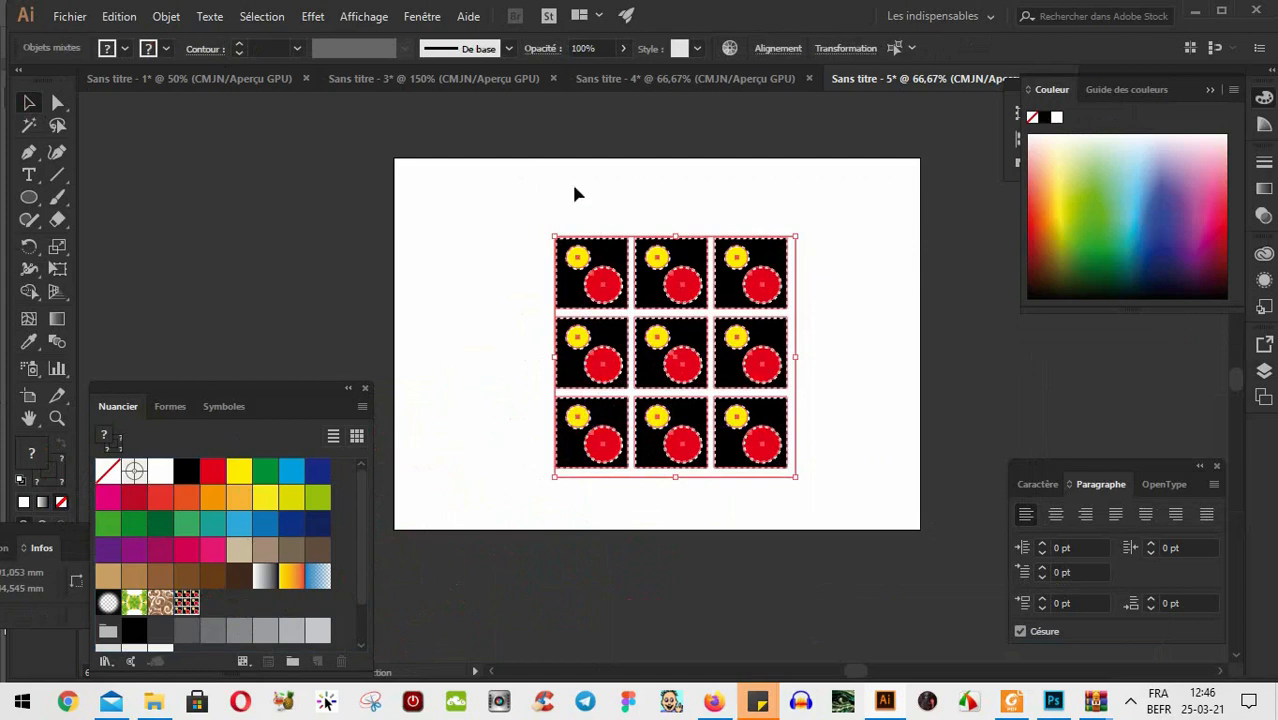
click(941, 499)
Hide the élément layer and create a new layer above it
click(1264, 371)
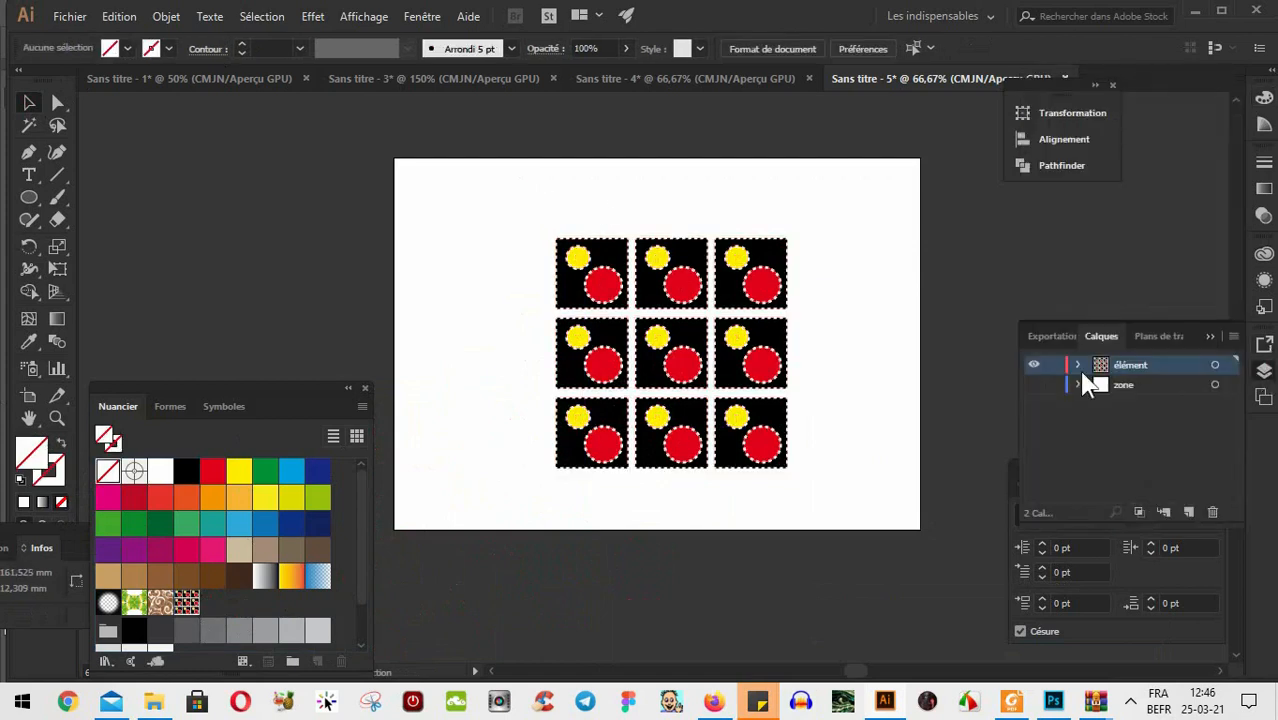
click(1034, 365)
click(1190, 511)
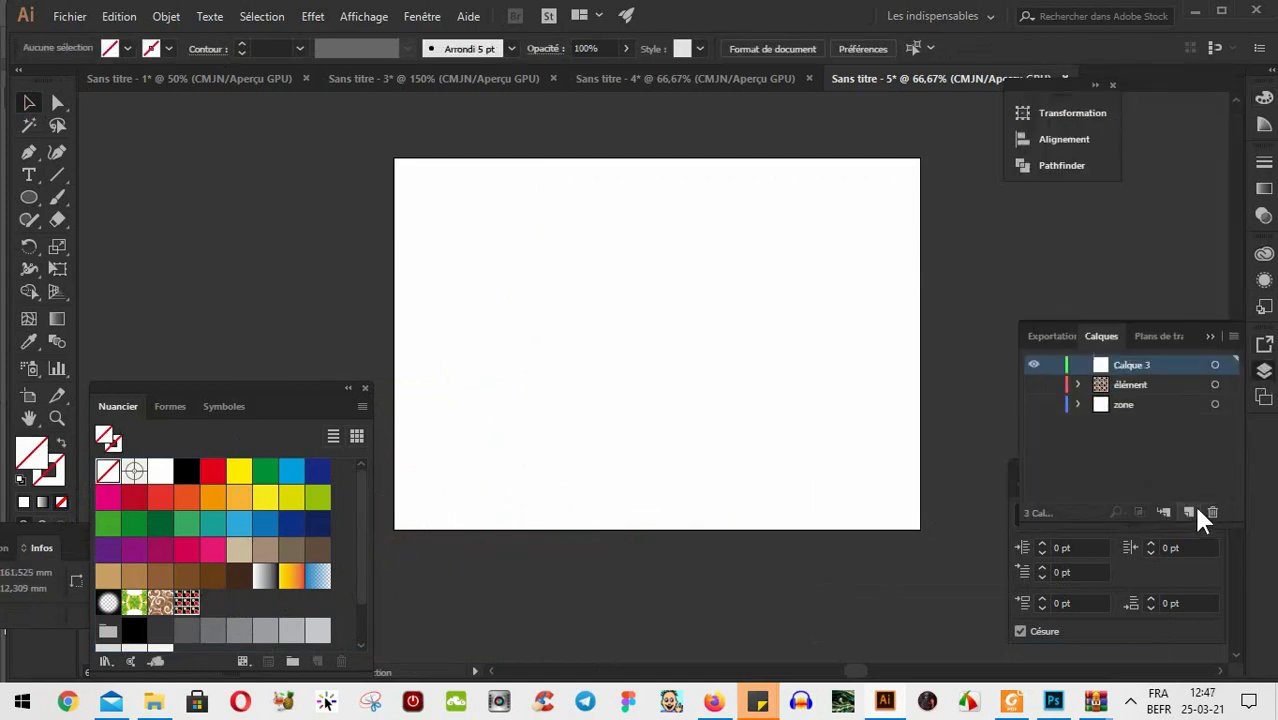
Test the new tile pattern swatch as the fill of a large circle drawn over the artboard, and delete the circle
click(31, 198)
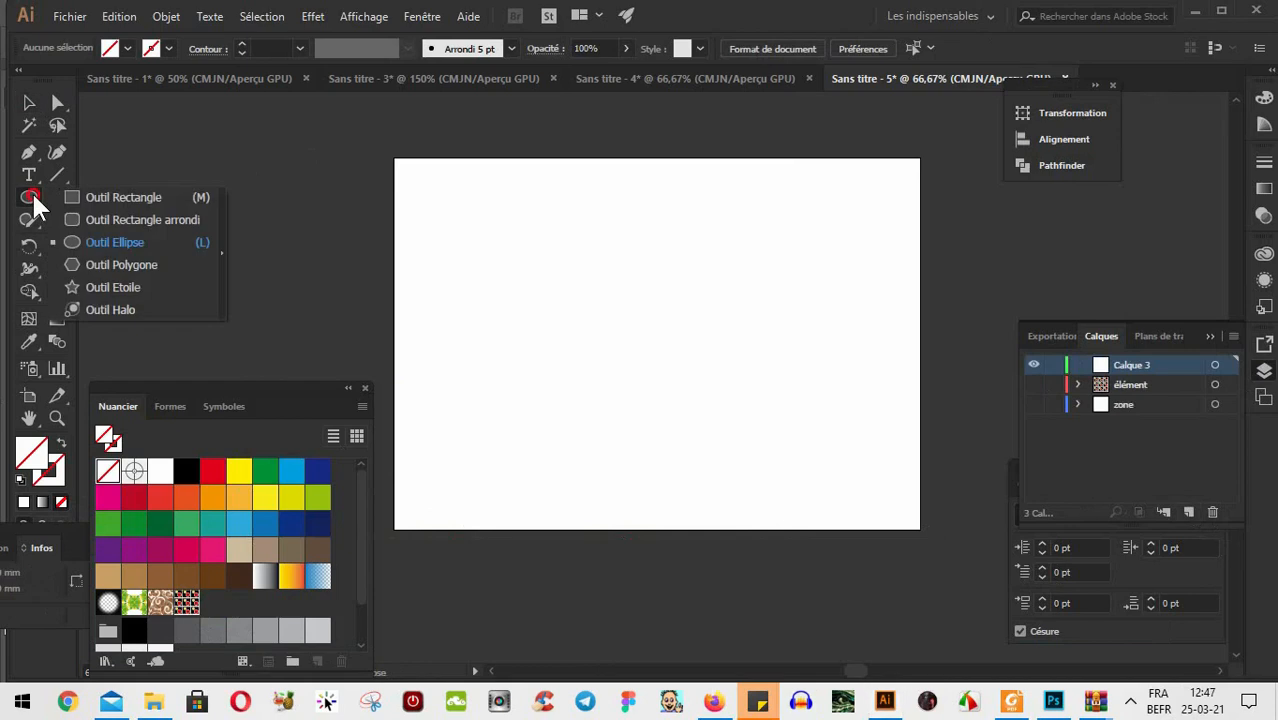
click(77, 238)
drag(458, 157, 853, 506)
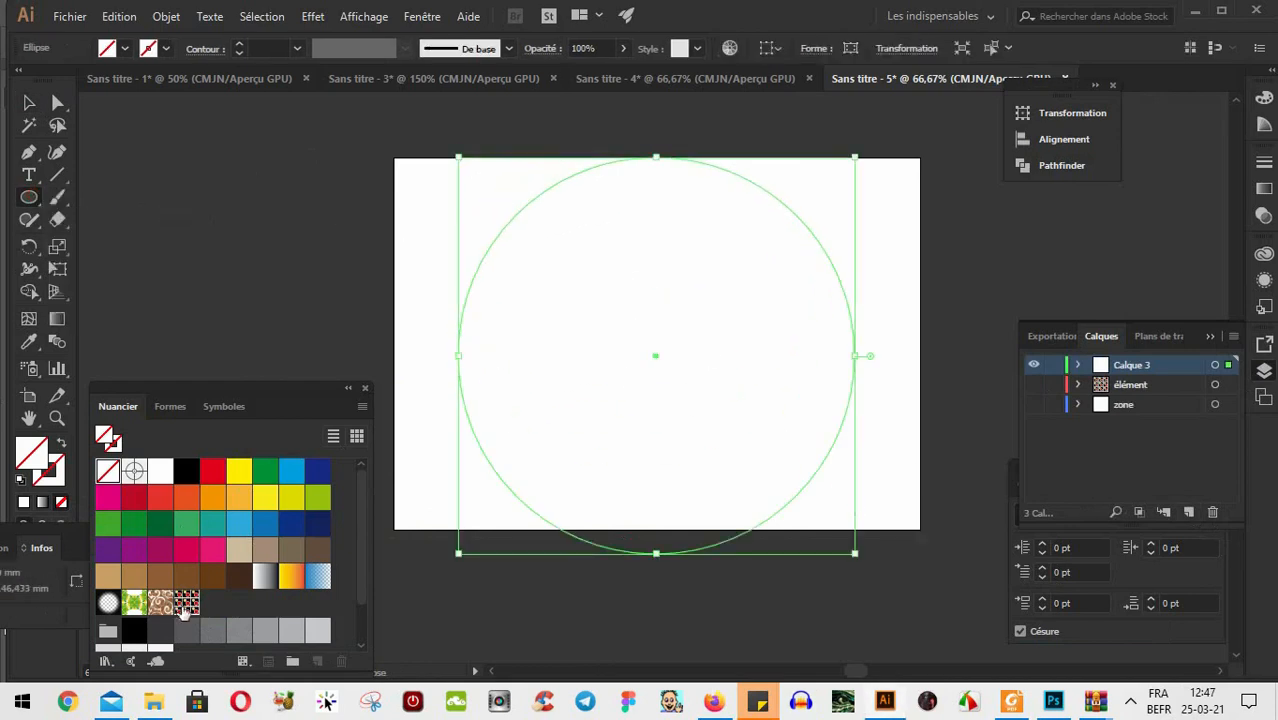
click(187, 602)
key(v)
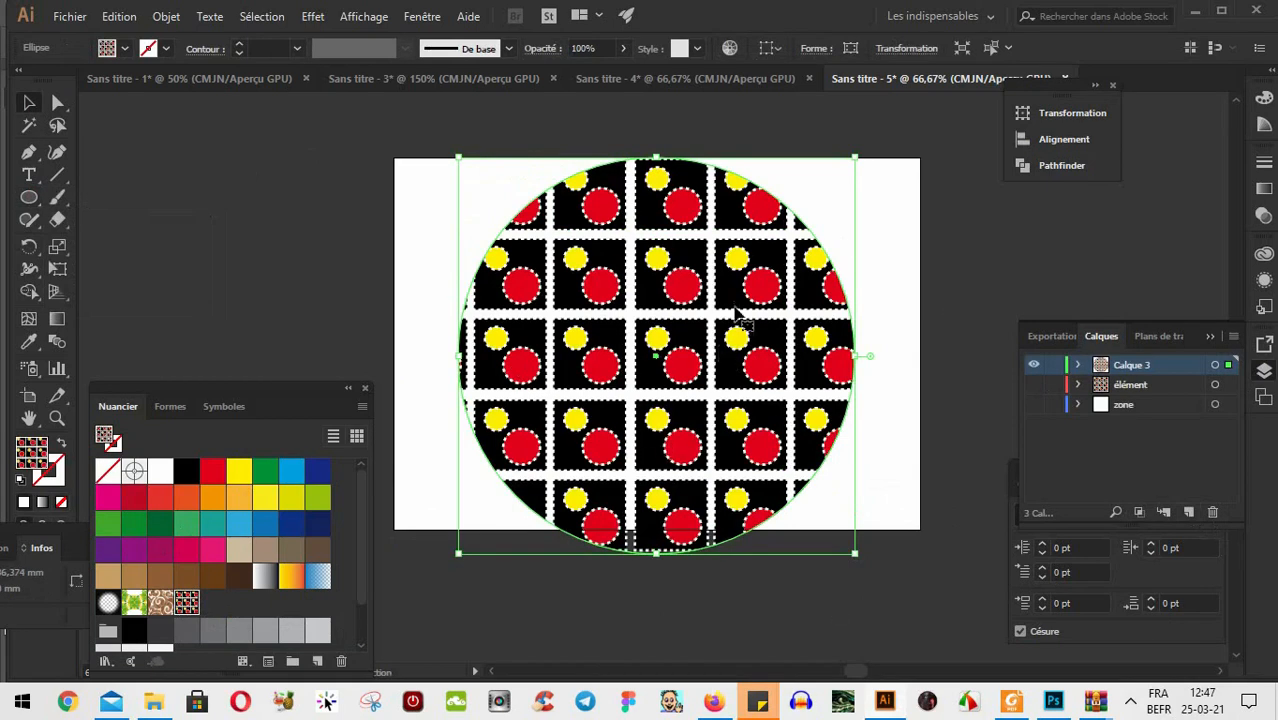
key(Delete)
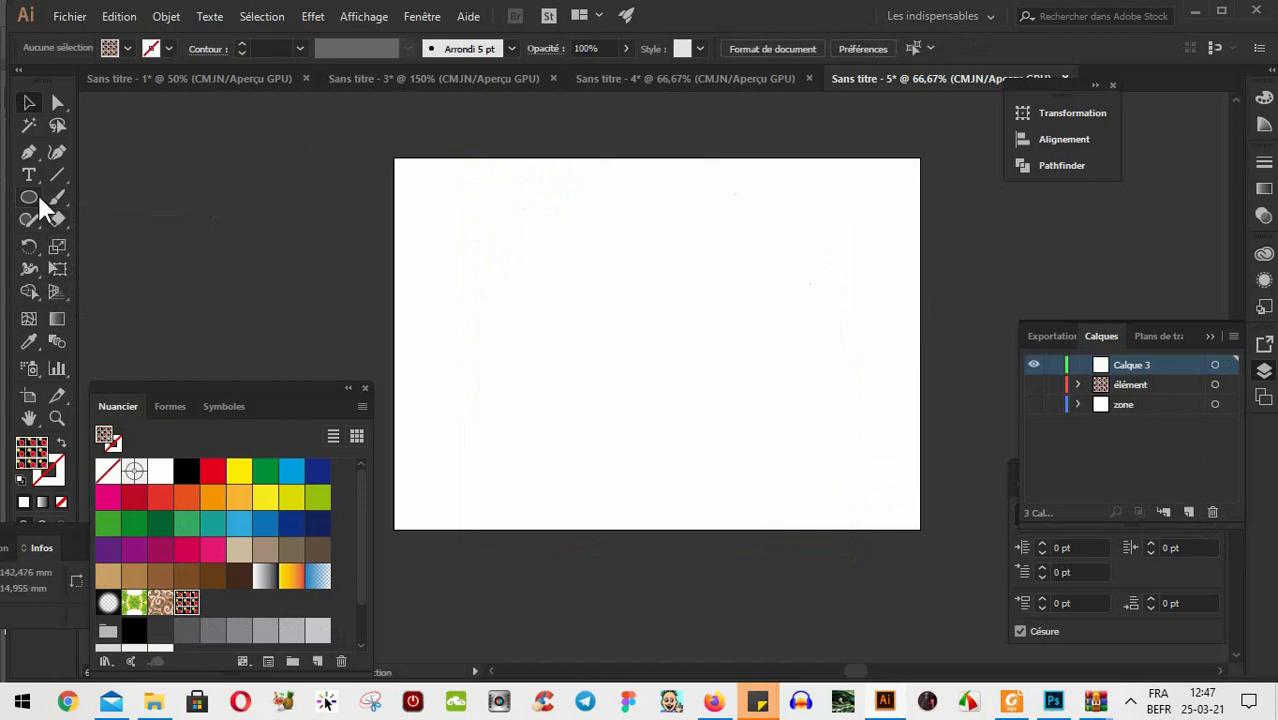
Draw a pattern-filled rectangle across the artboard's full width and stretch it down to near the bottom edge
drag(39, 196, 95, 199)
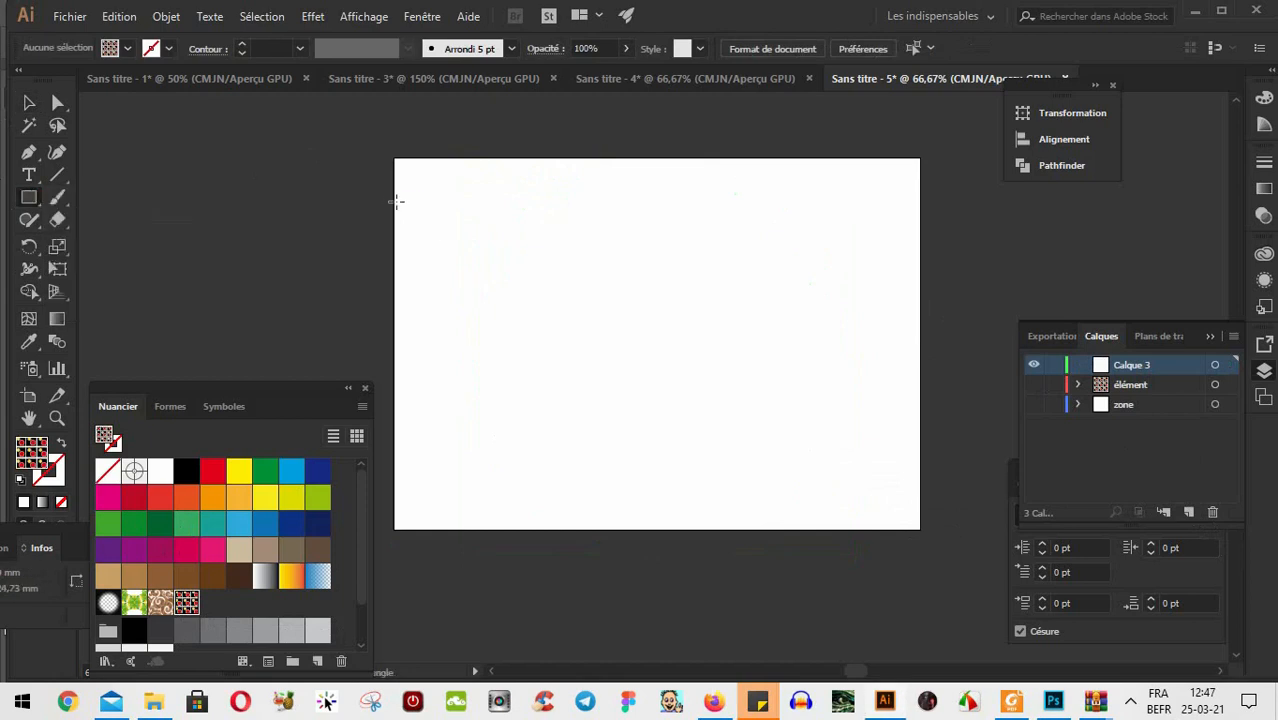
drag(397, 201, 918, 284)
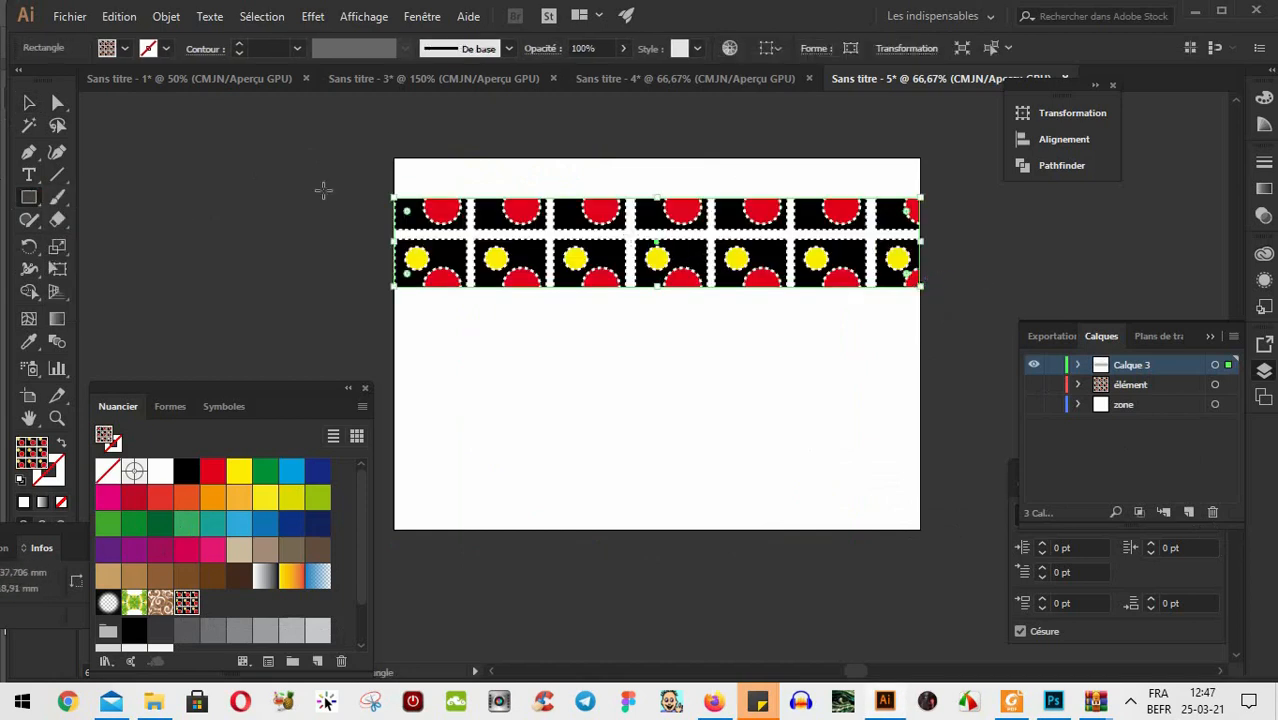
key(v)
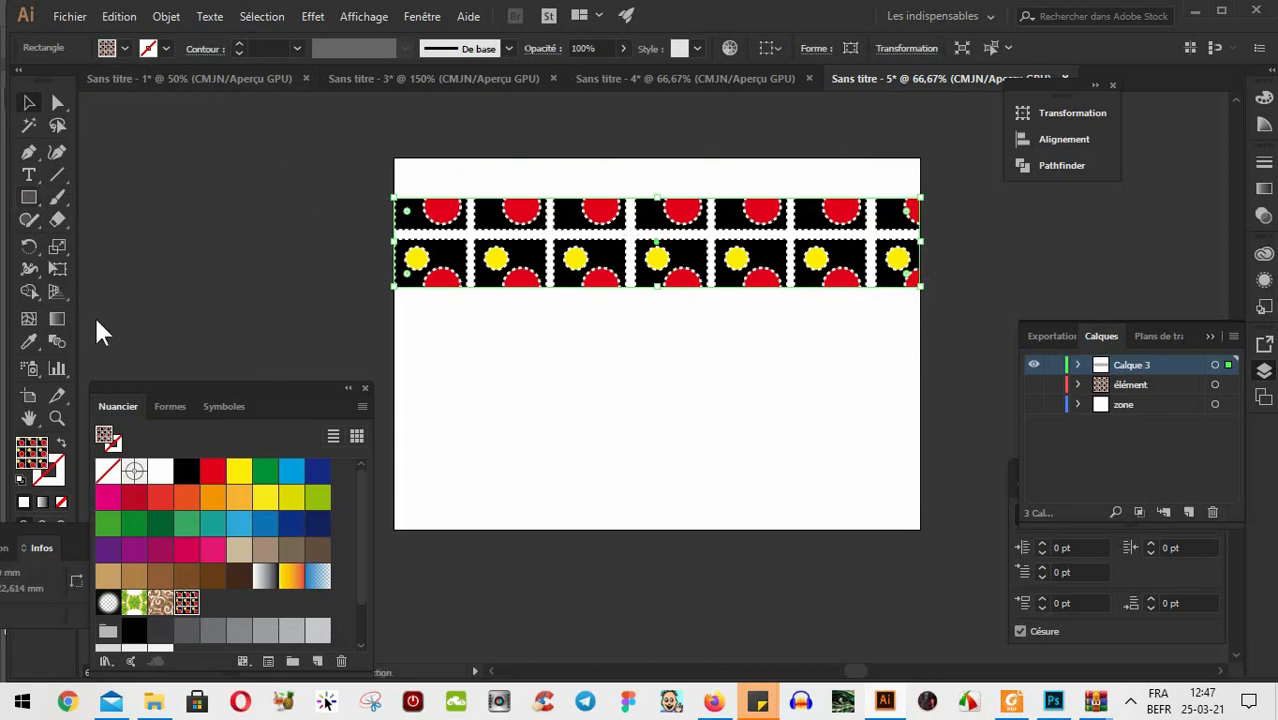
drag(657, 289, 658, 499)
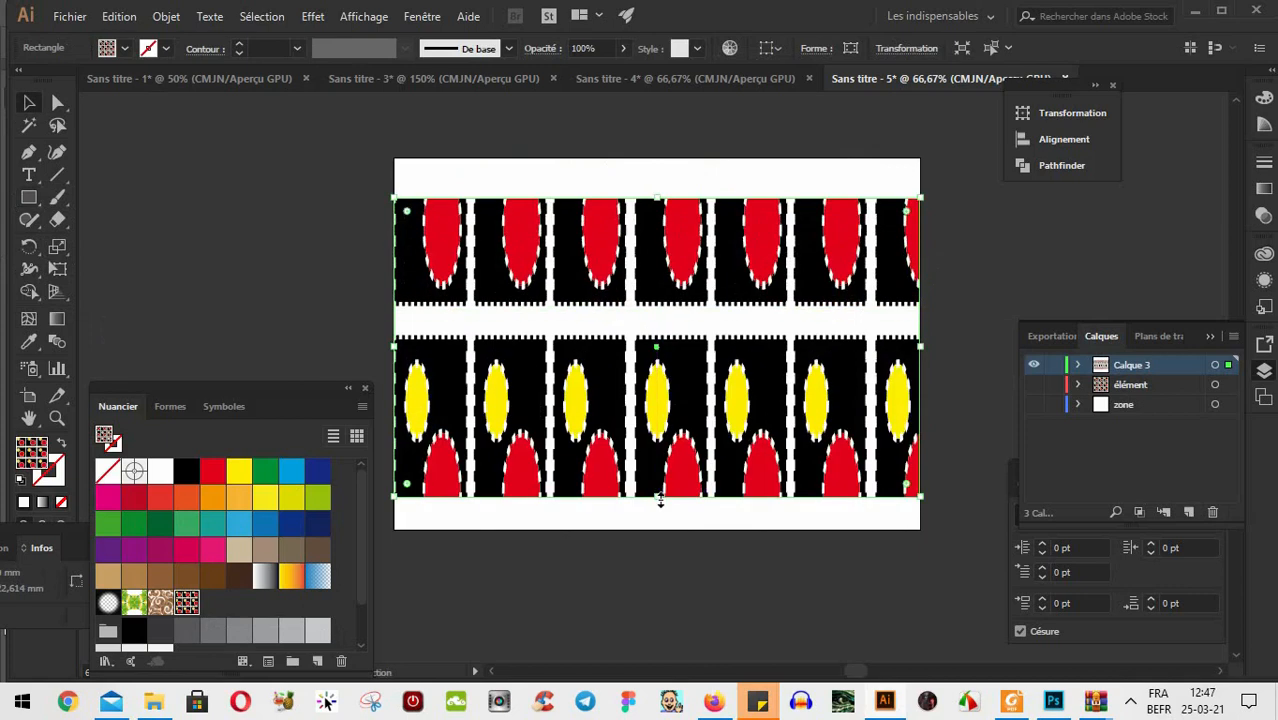
Delete the stretched rectangle and redraw a smaller pattern-filled rectangle in the middle of the artboard
key(Delete)
click(29, 197)
drag(423, 226, 920, 403)
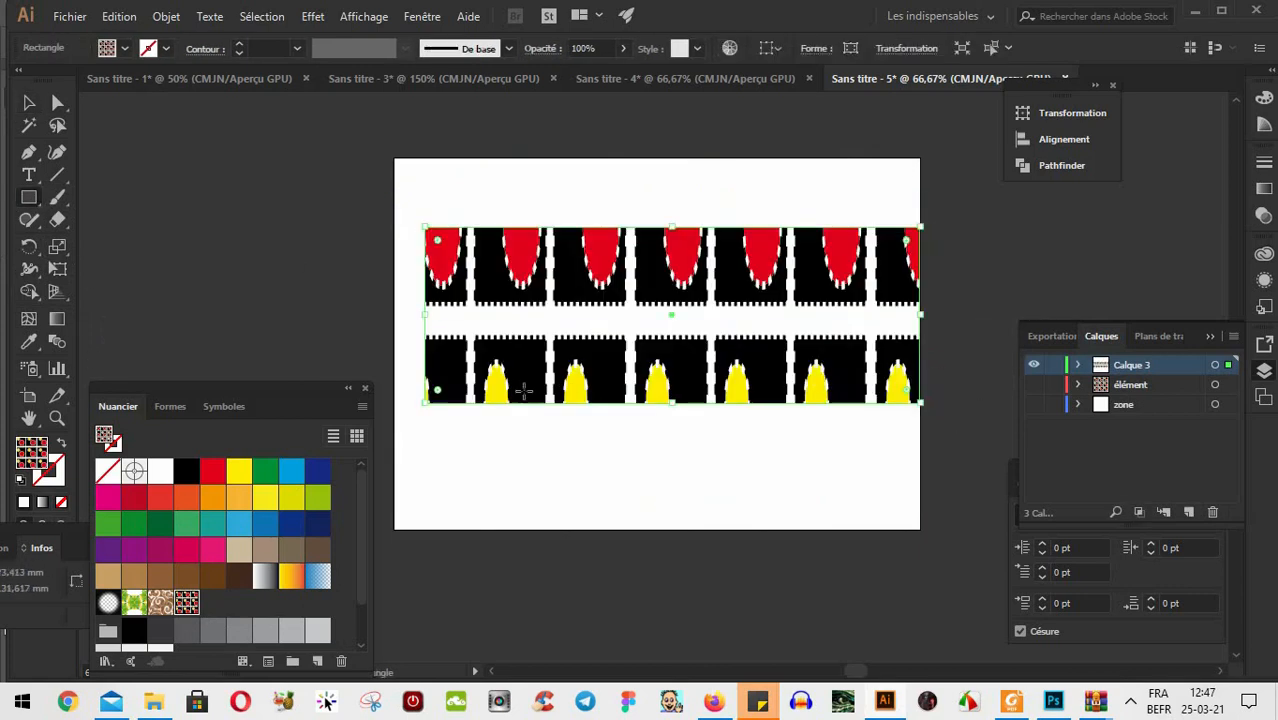
key(Delete)
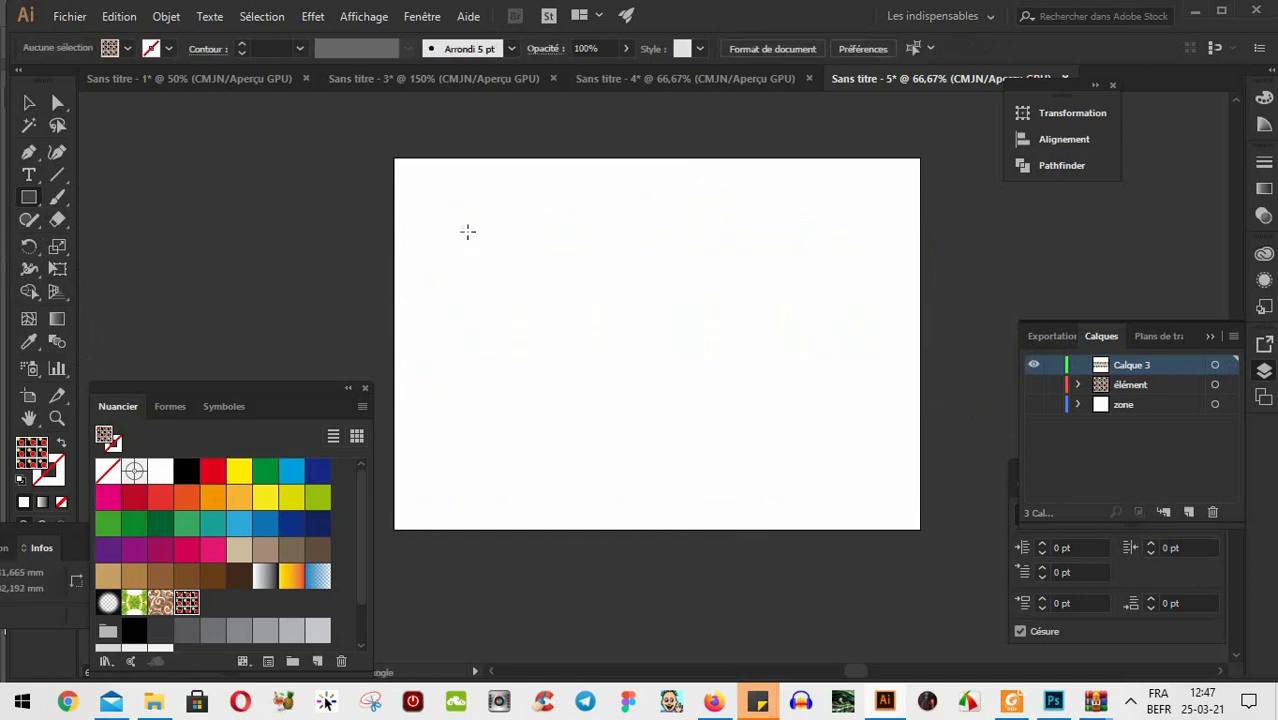
drag(502, 240, 880, 406)
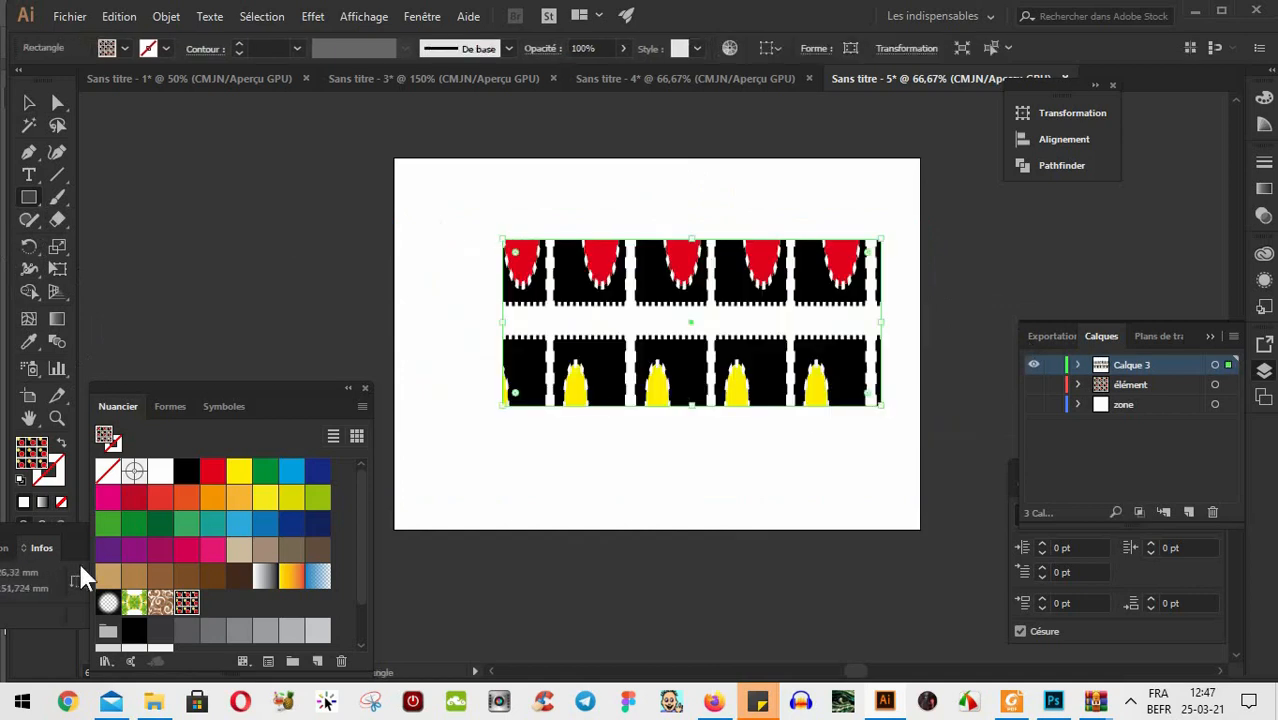
Fill the rectangle with black, reapply the tile pattern swatch to it, and isolate the rectangle
click(185, 471)
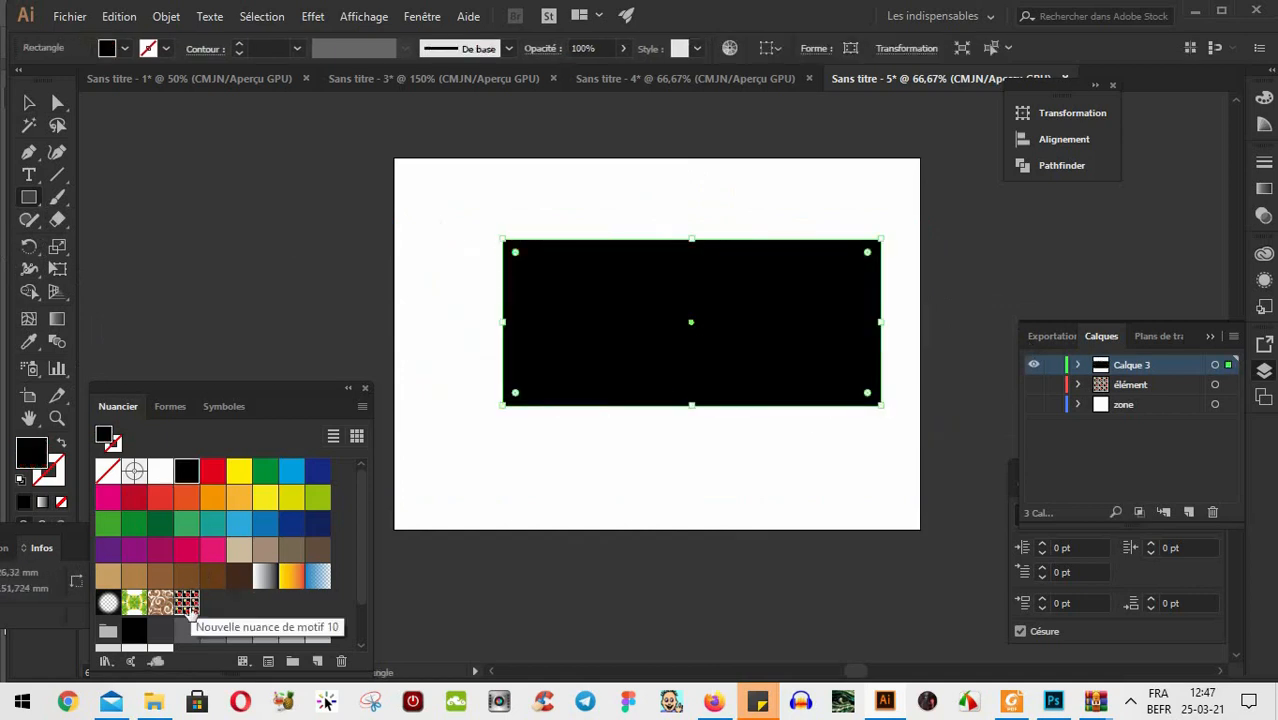
click(187, 601)
key(v)
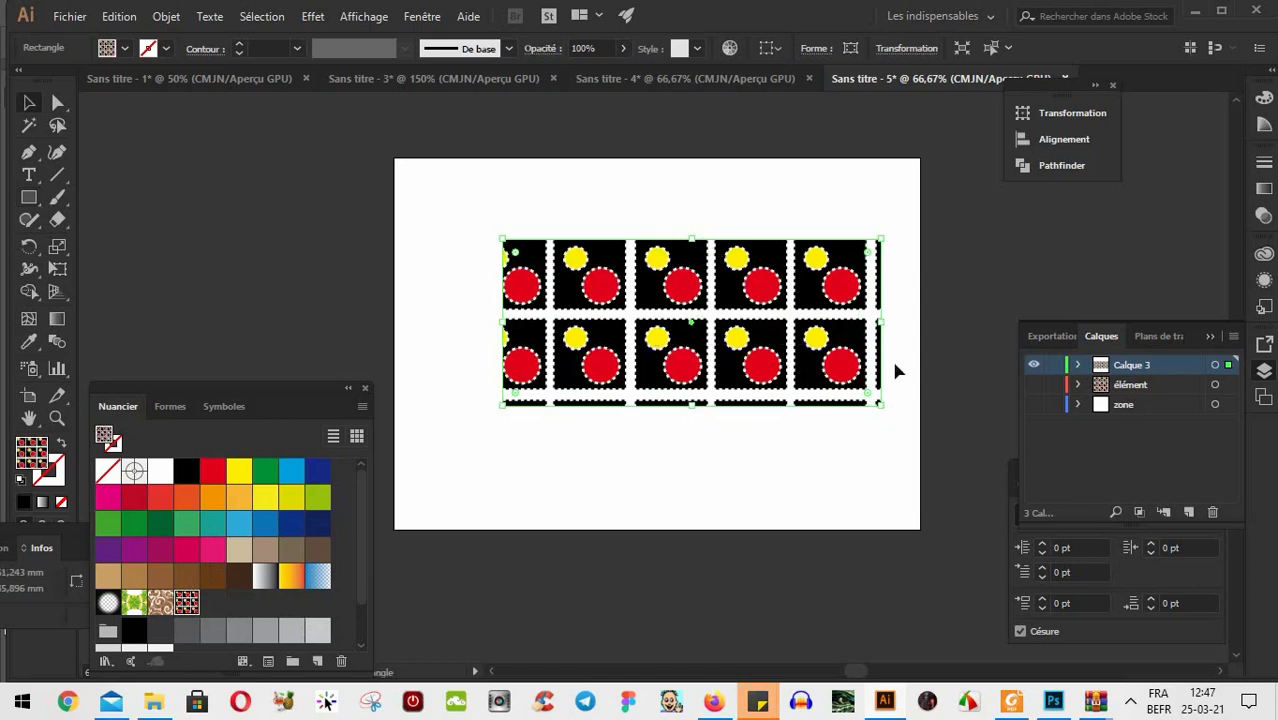
double_click(800, 358)
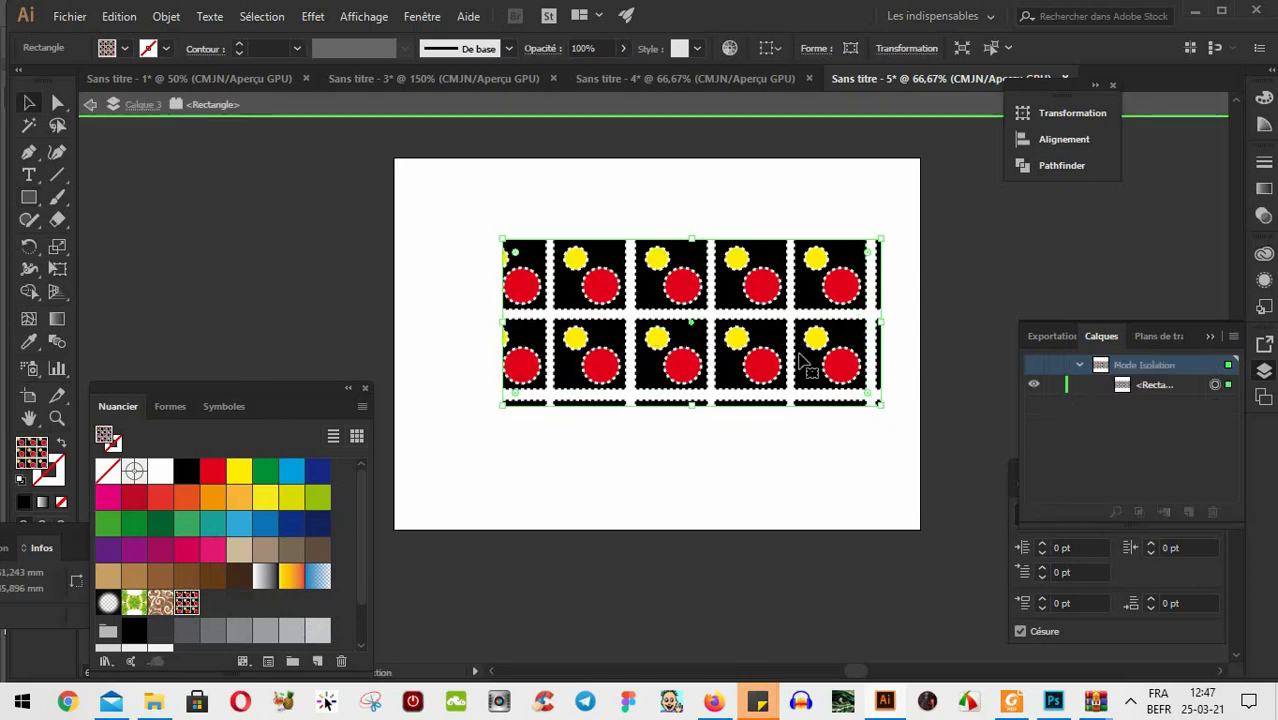
Switch to Photoshop and bring up the 305-gift-bag-small-mockup document
click(1053, 702)
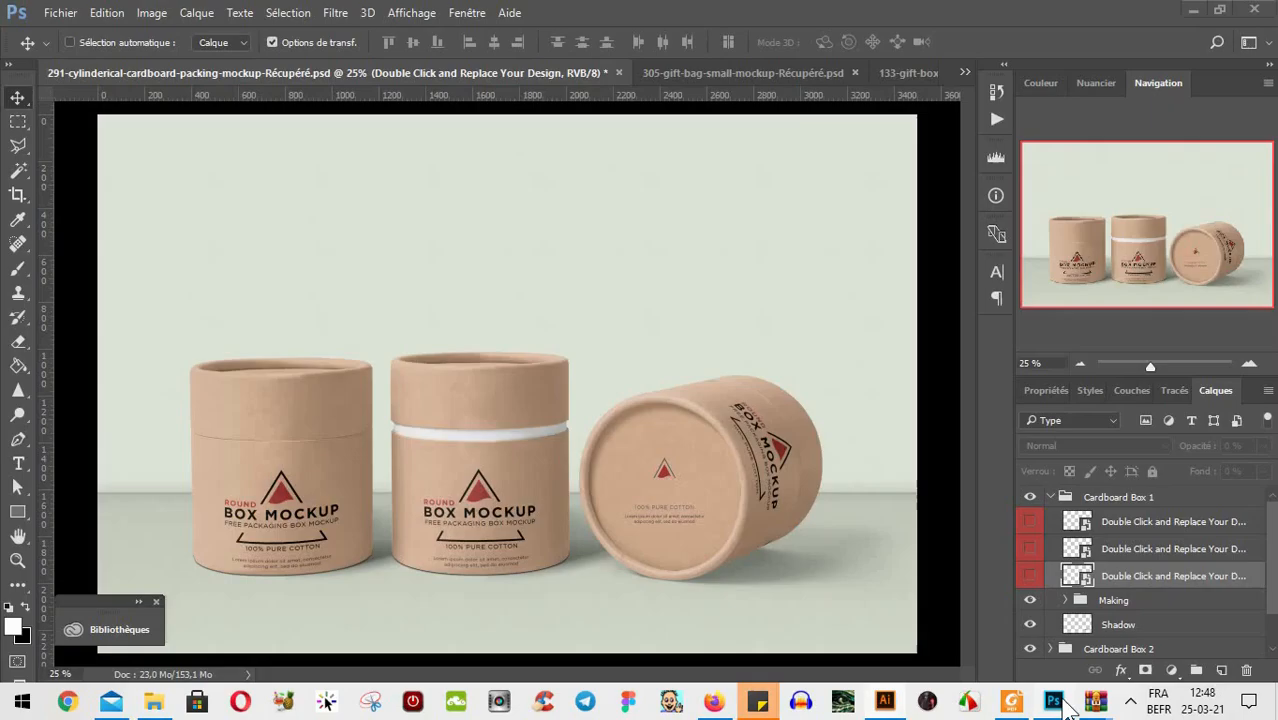
click(60, 14)
mouse_move(411, 12)
click(684, 14)
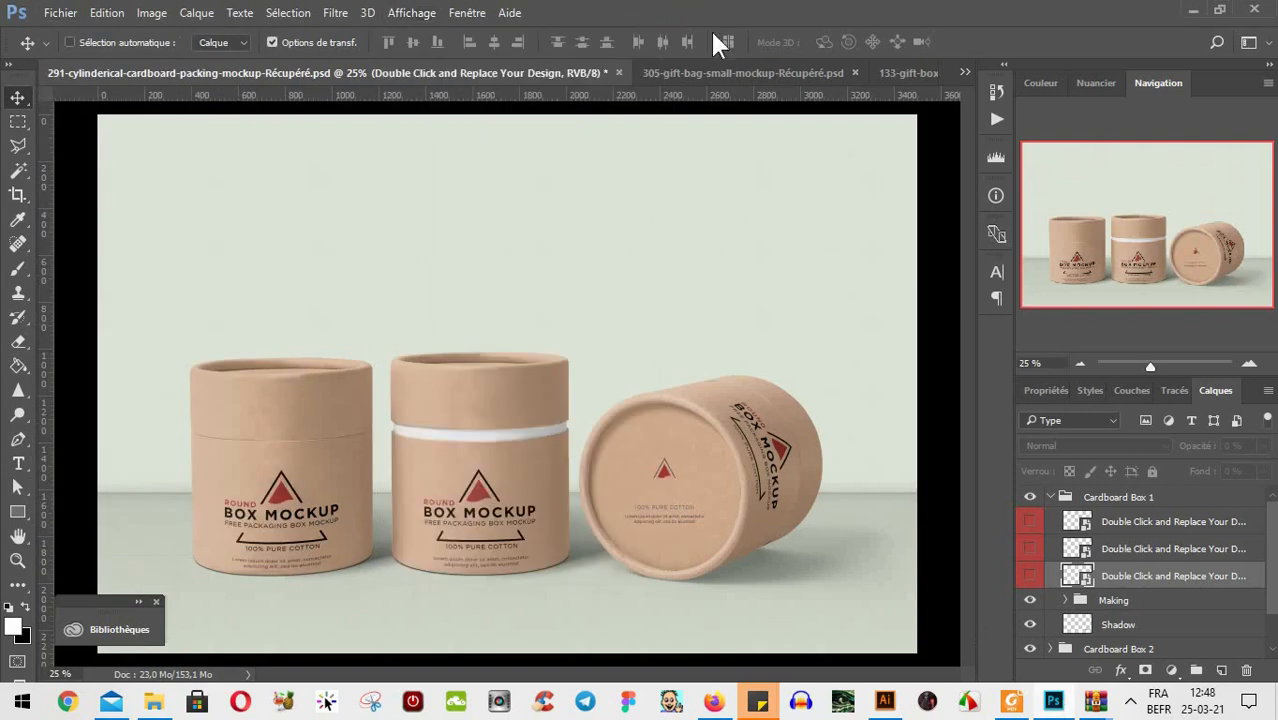
click(742, 74)
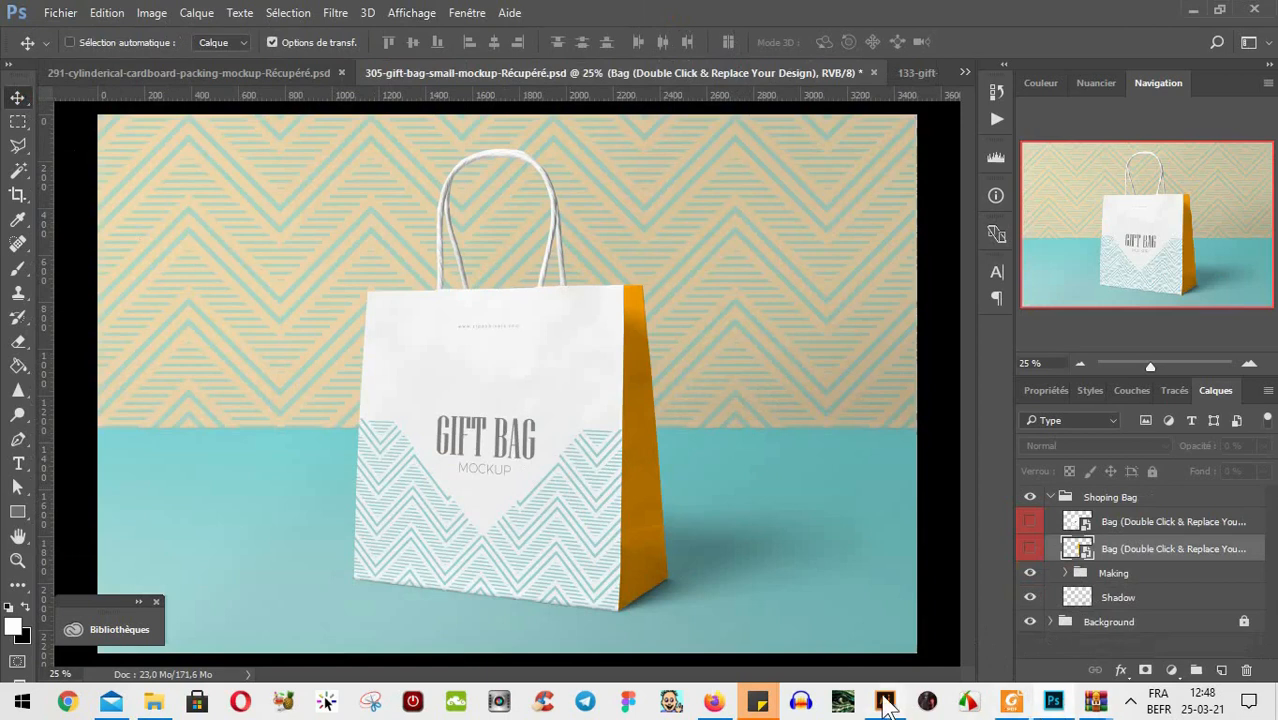
Switch to Illustrator and replace the small rectangle with a pattern-filled rectangle covering nearly the whole artboard
click(885, 701)
double_click(401, 176)
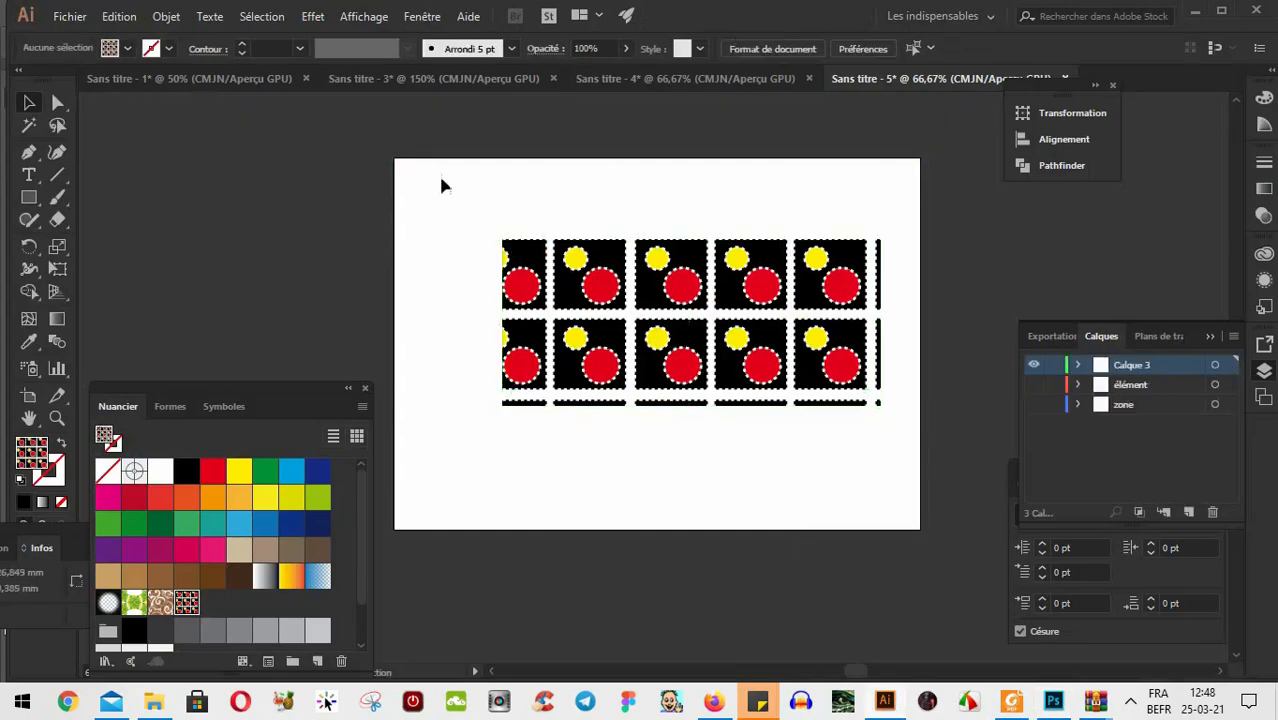
click(684, 287)
key(Delete)
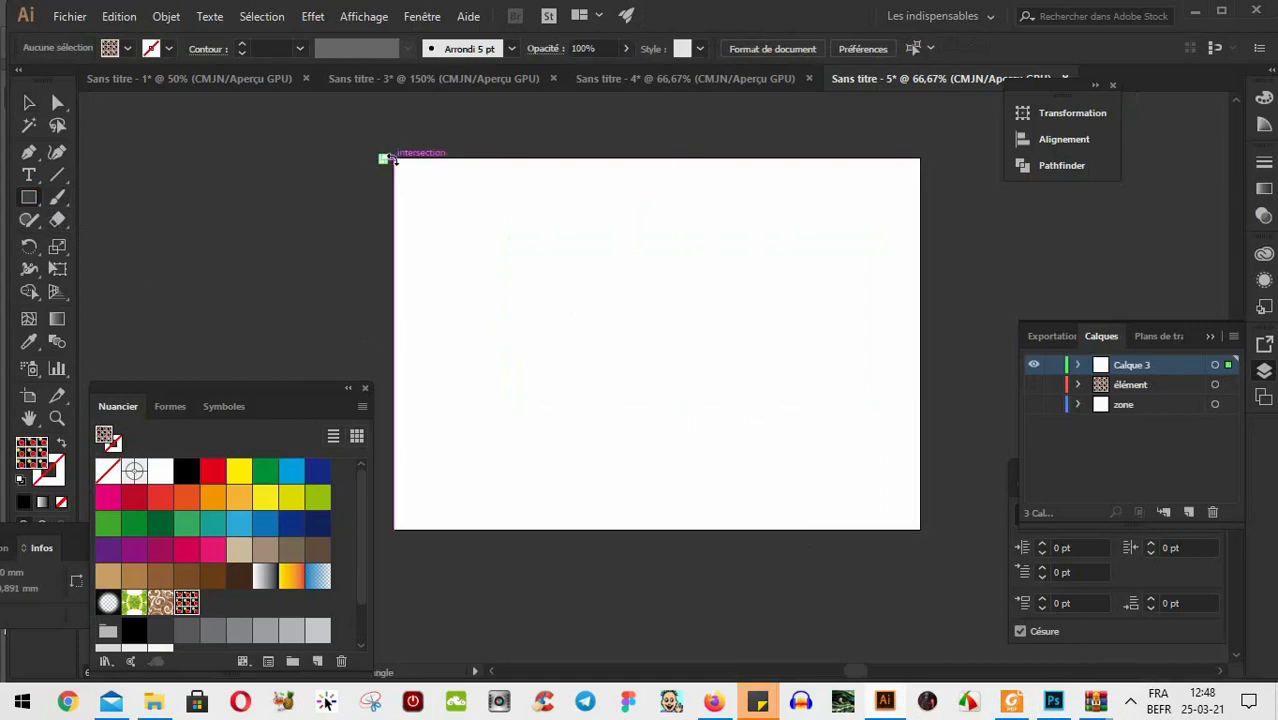
key(m)
mouse_move(388, 158)
mouse_down()
mouse_move(956, 516)
mouse_move(930, 531)
mouse_move(930, 520)
mouse_up()
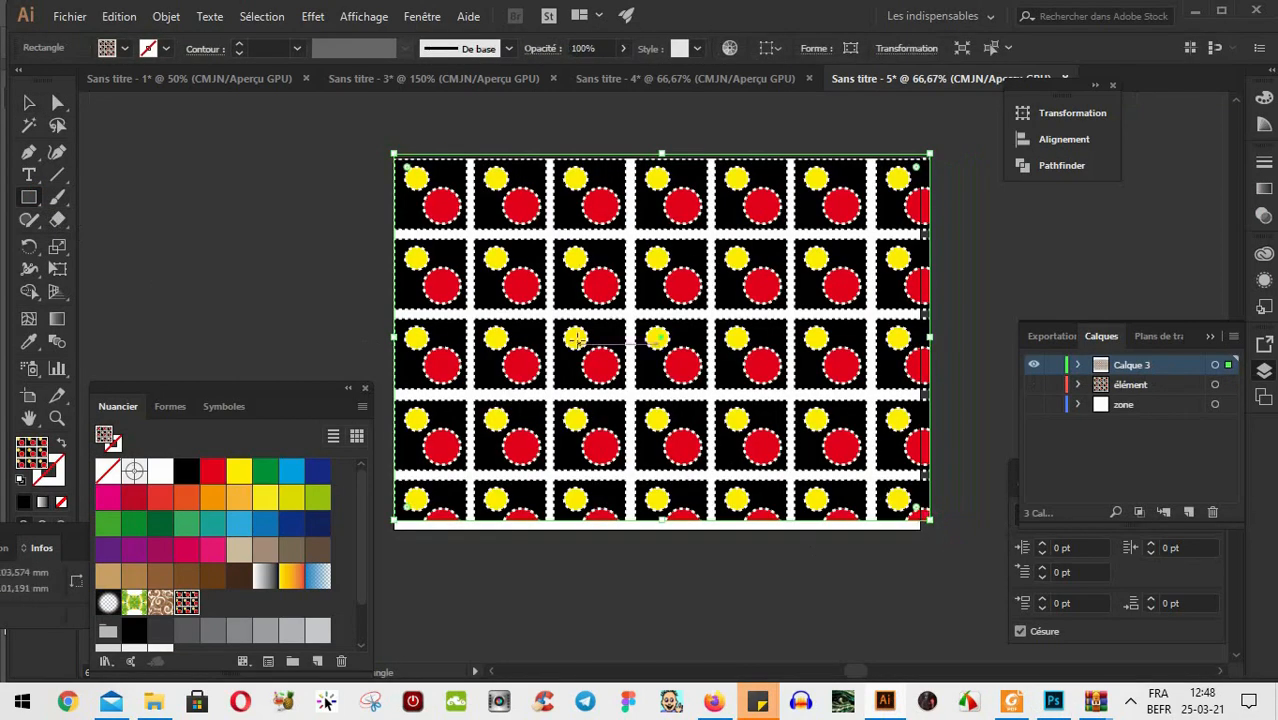
key(v)
Switch to Photoshop and open the smart object holding the design of the gift bag's front face
click(1052, 702)
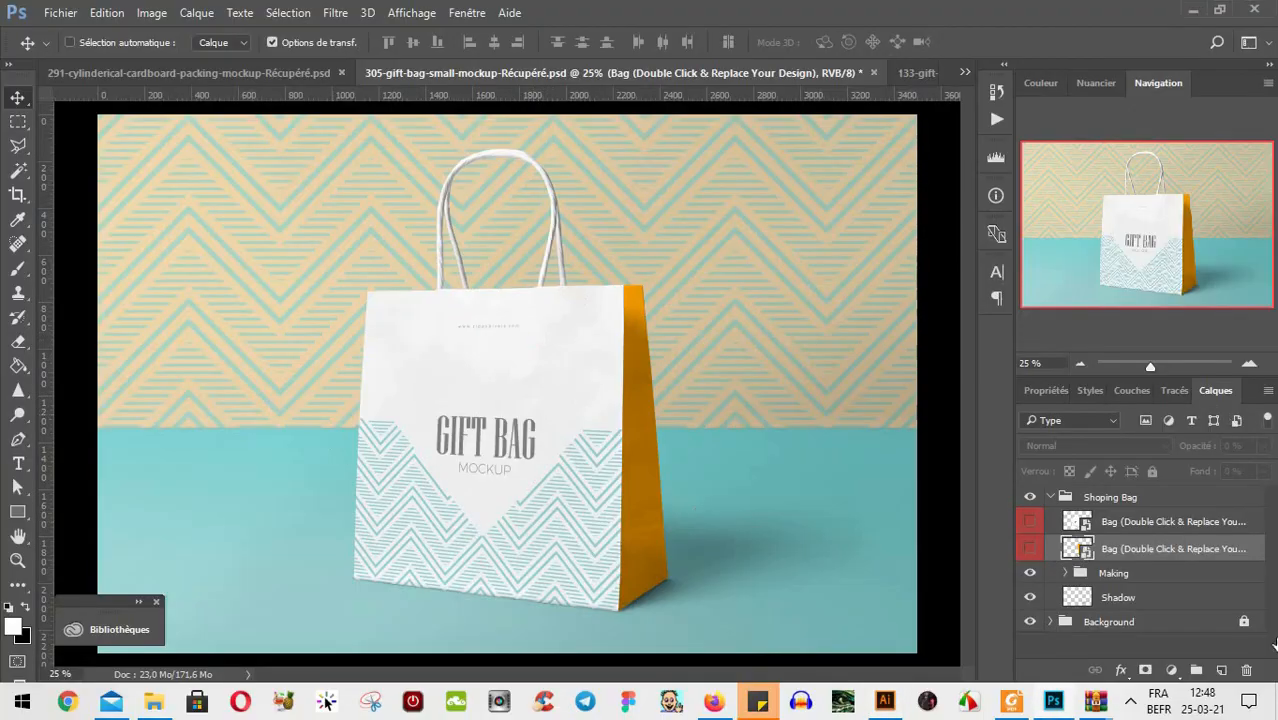
double_click(1078, 549)
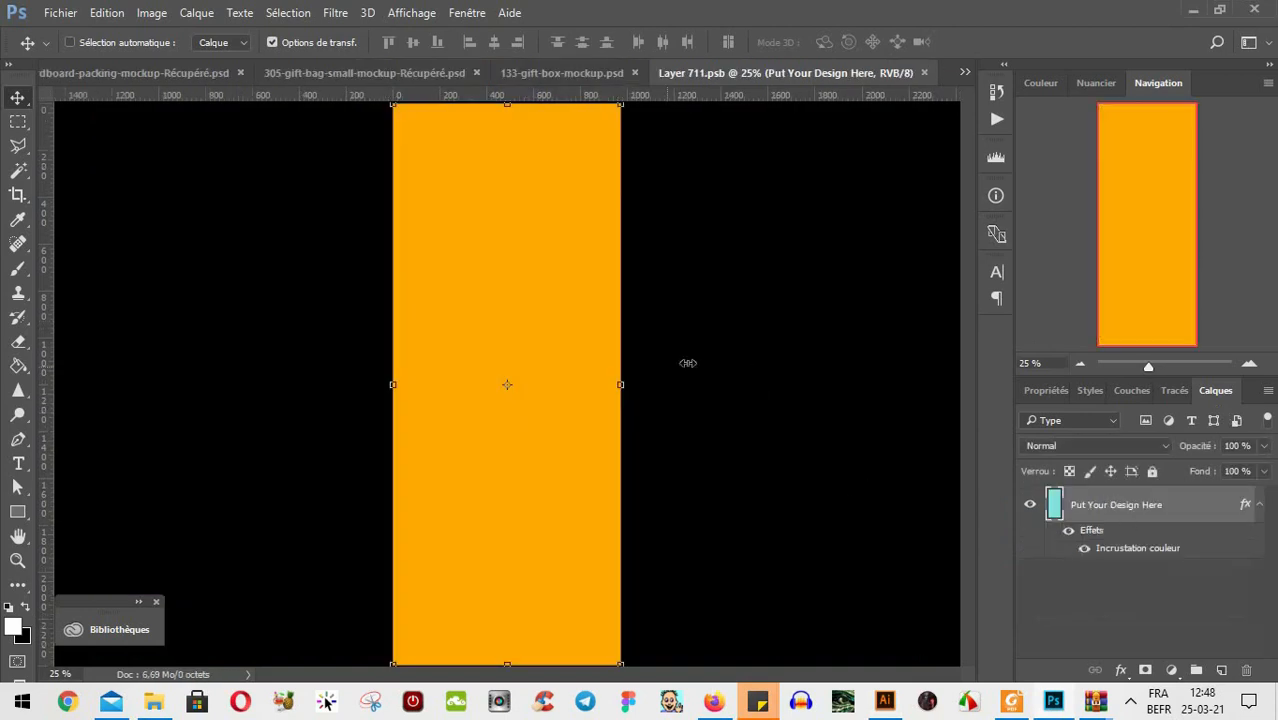
click(925, 73)
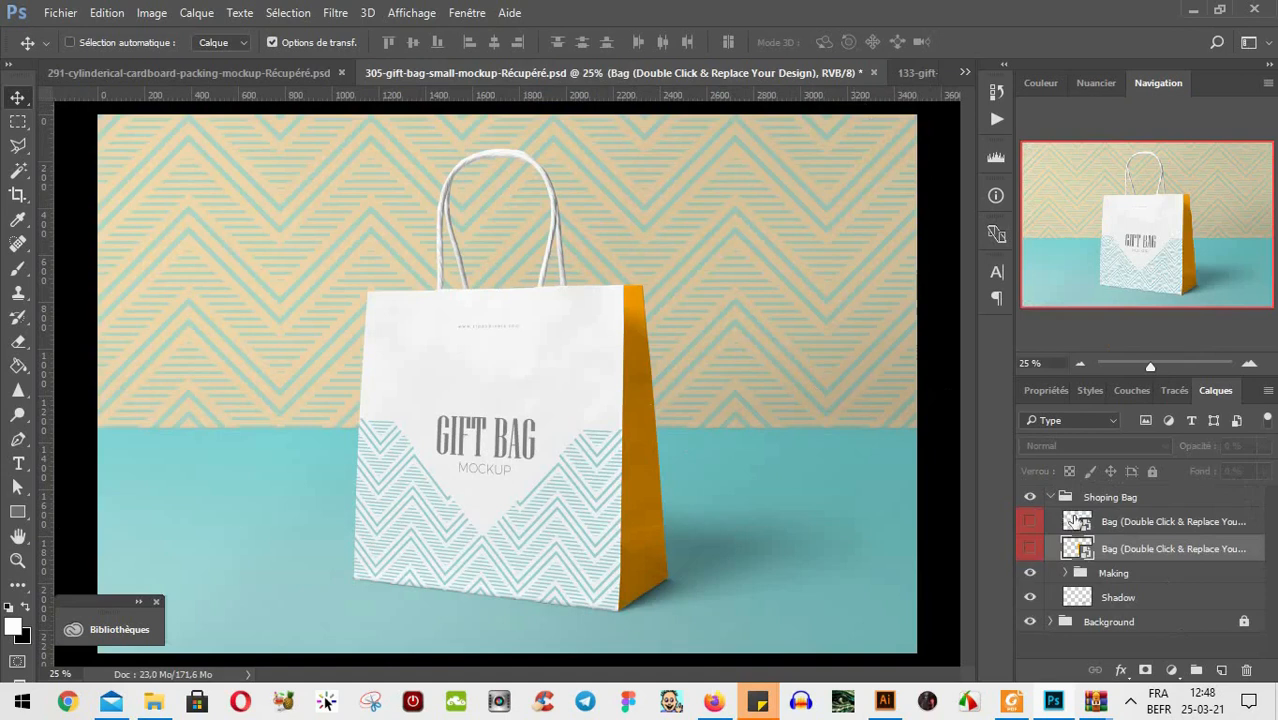
click(1076, 522)
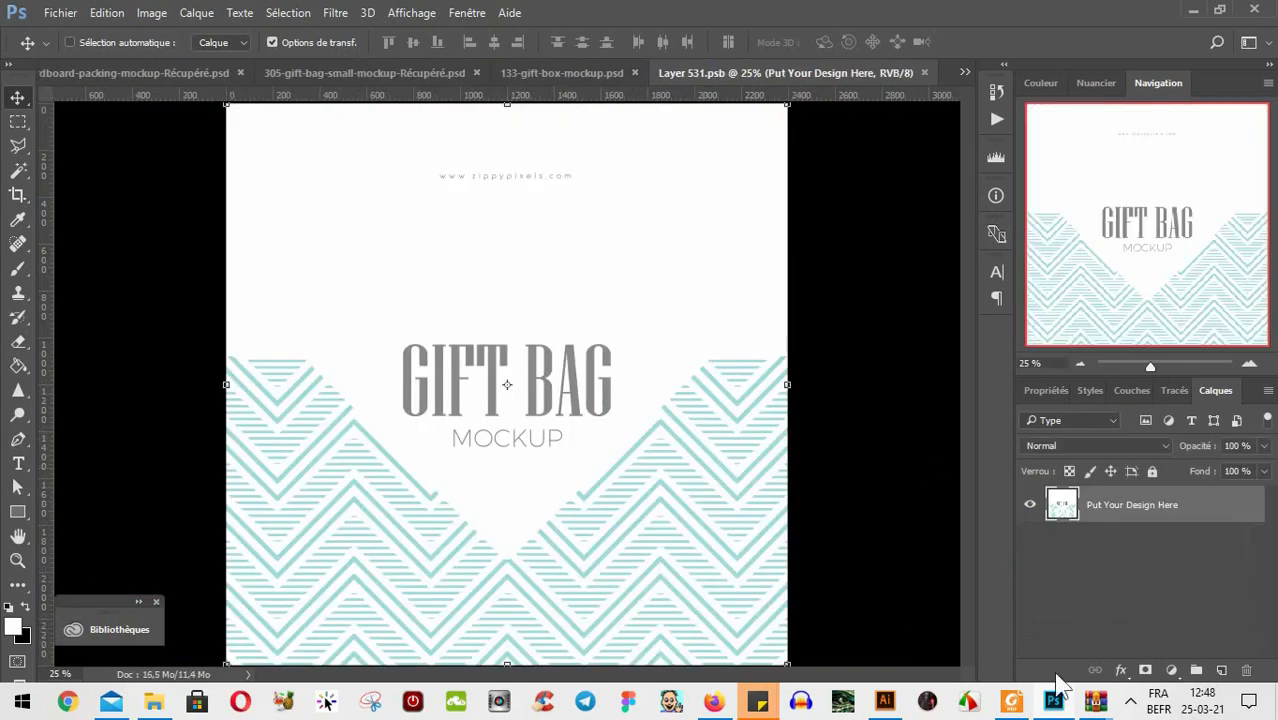
Copy the pattern rectangle from Illustrator and paste it into the bag's front design in Photoshop as a smart object
click(885, 700)
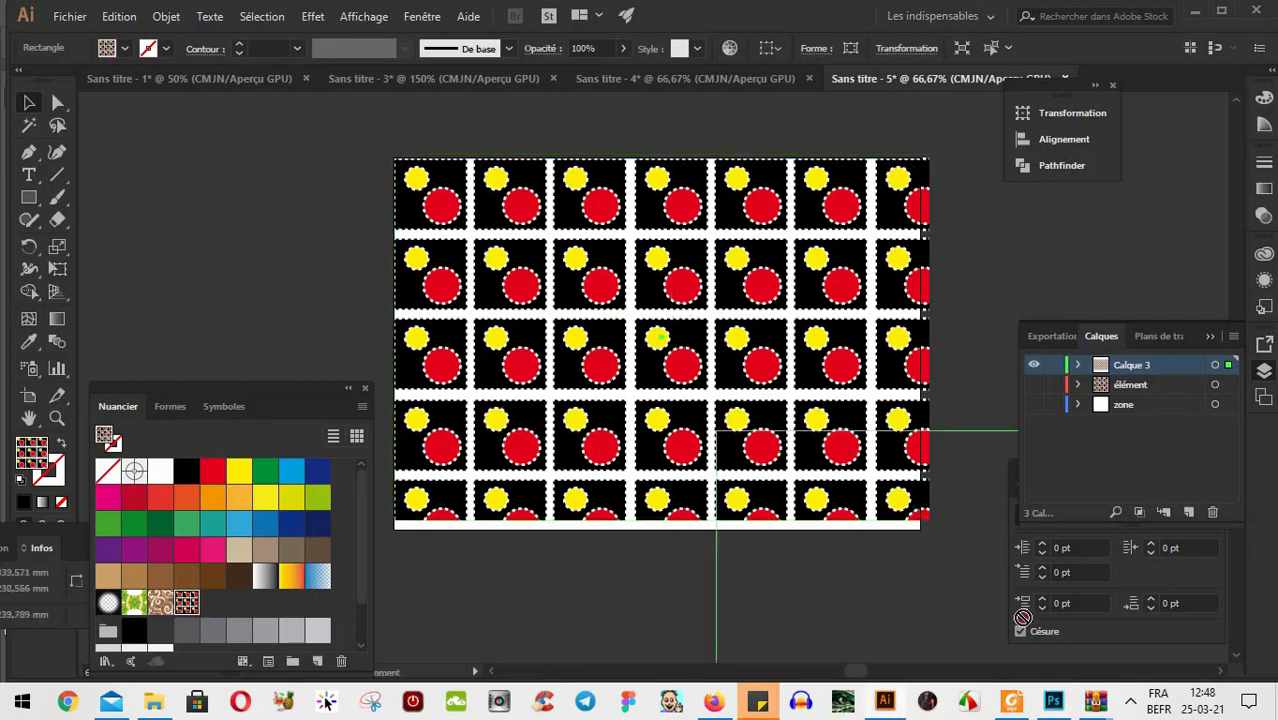
click(1053, 700)
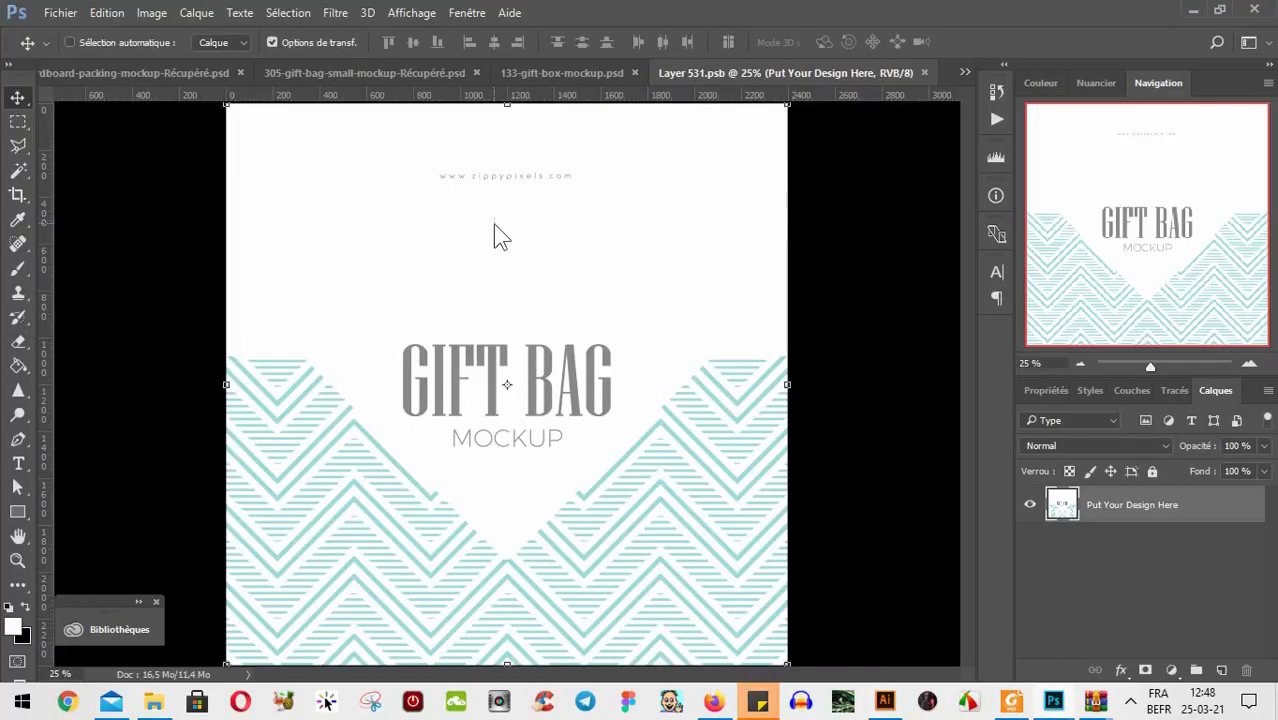
key(ctrl+t)
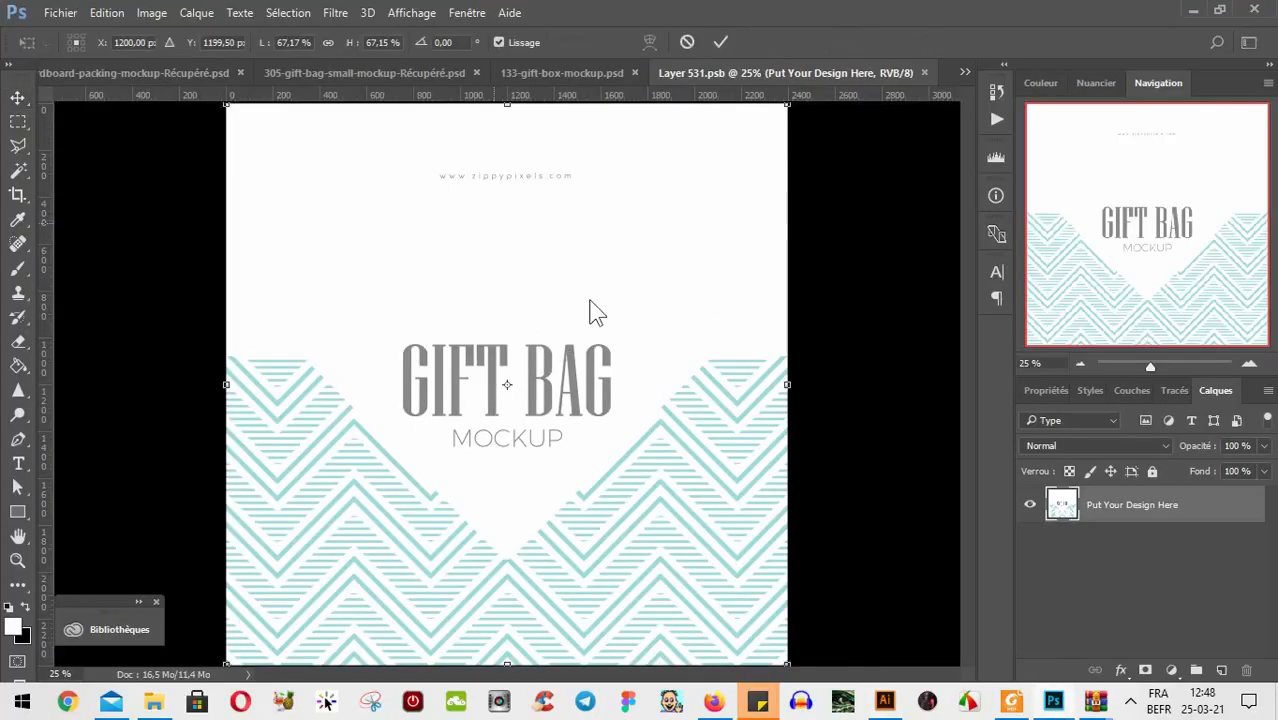
key(ctrl+v)
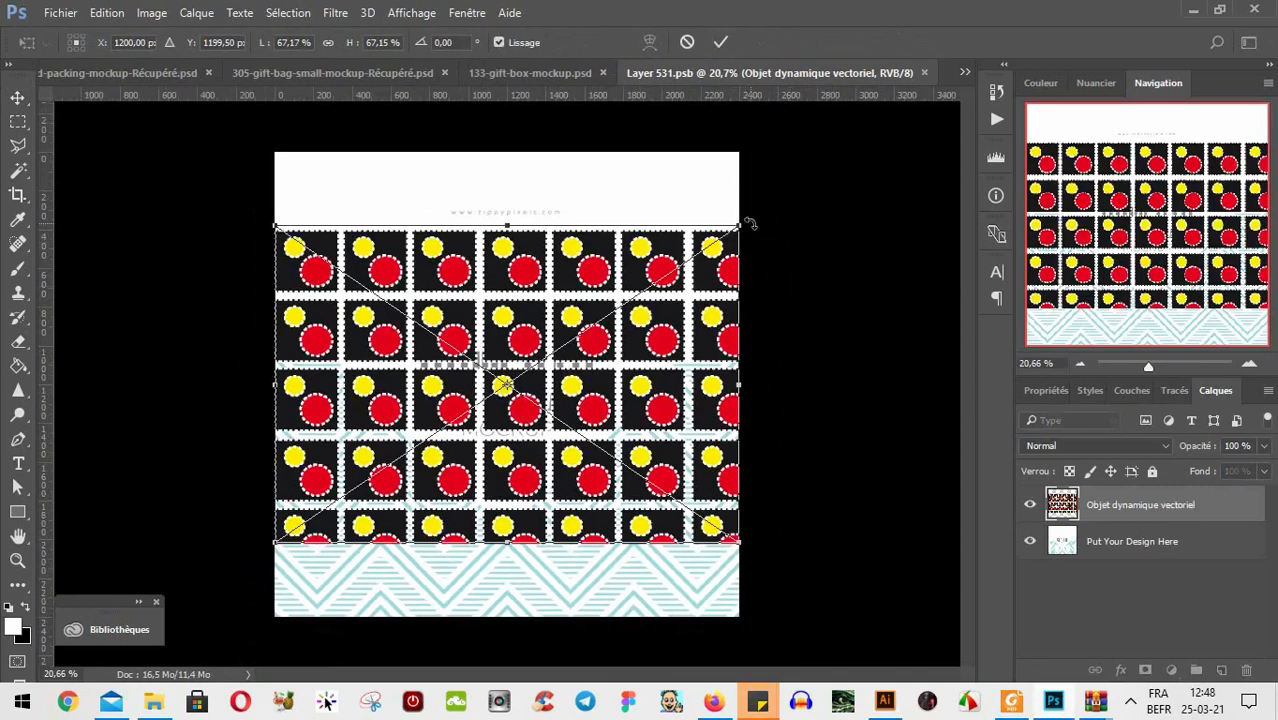
Rotate the pasted pattern by 180° in total and place it along the bottom edge of the design across its full width
drag(750, 222, 650, 525)
drag(535, 386, 461, 386)
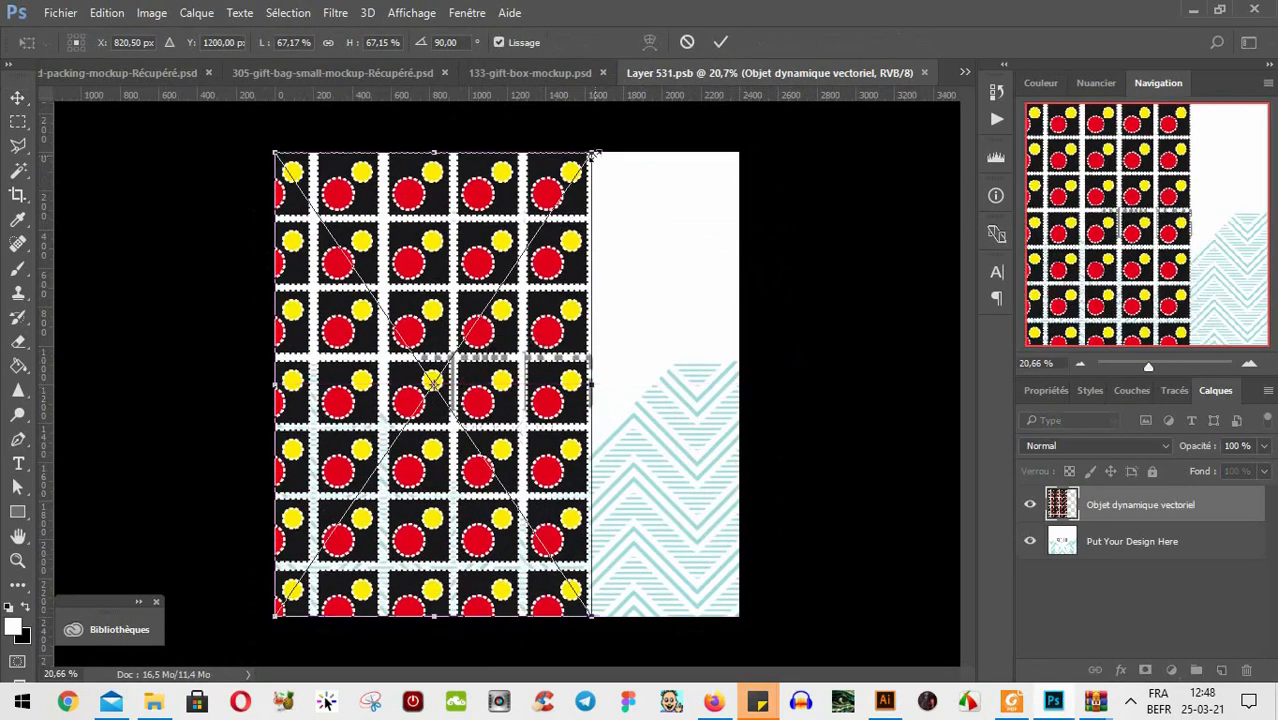
drag(600, 148, 712, 538)
drag(587, 486, 686, 524)
key(Return)
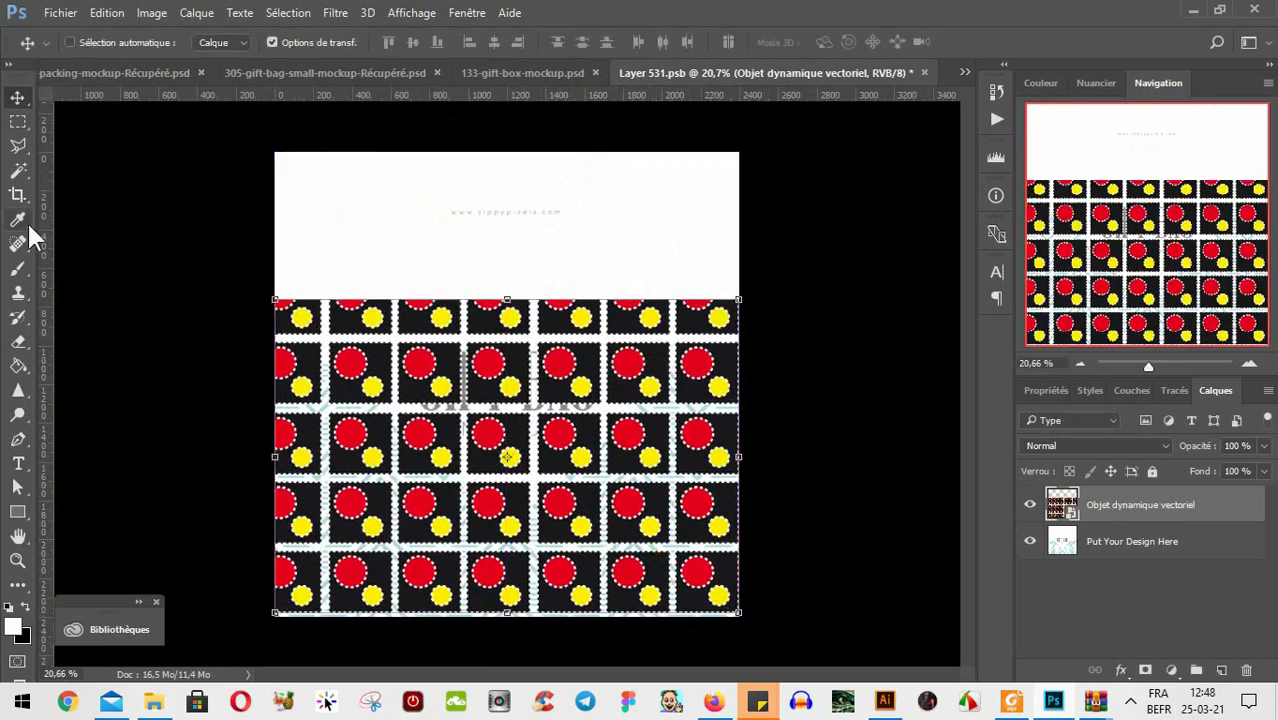
Add the text STYLE in the white area above the pattern and scale it up to about 4112 %
click(25, 466)
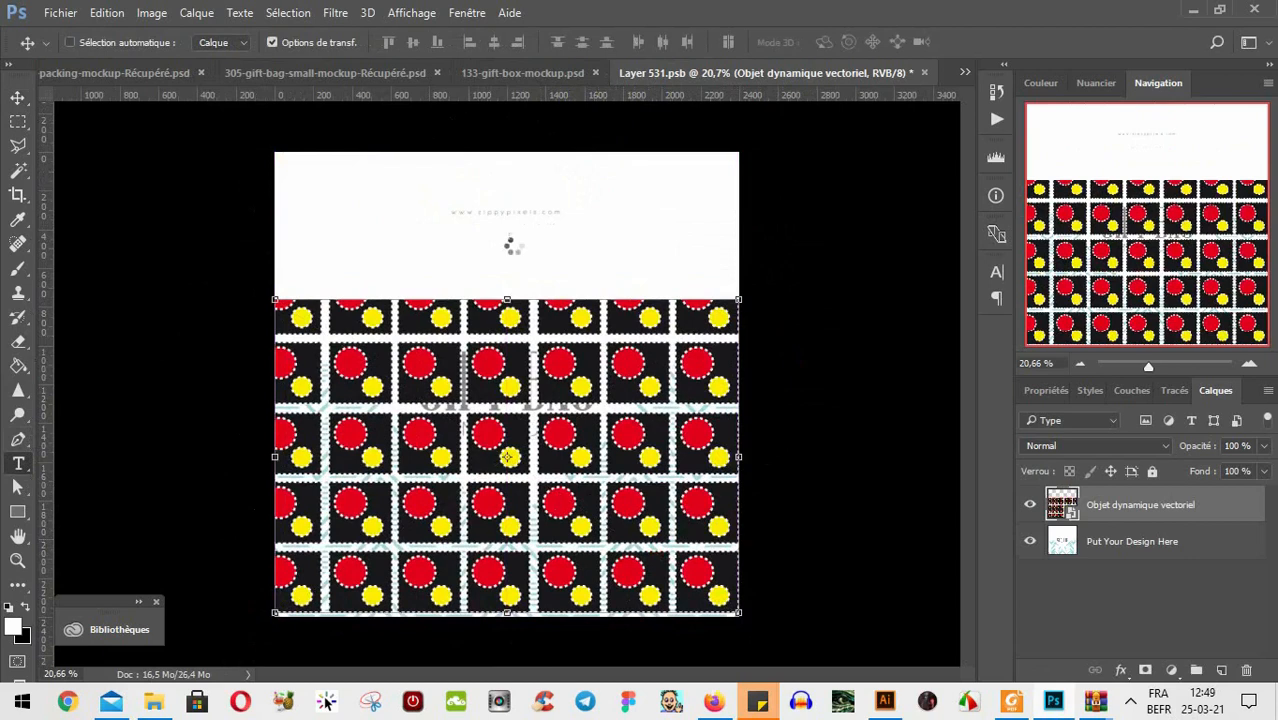
click(455, 238)
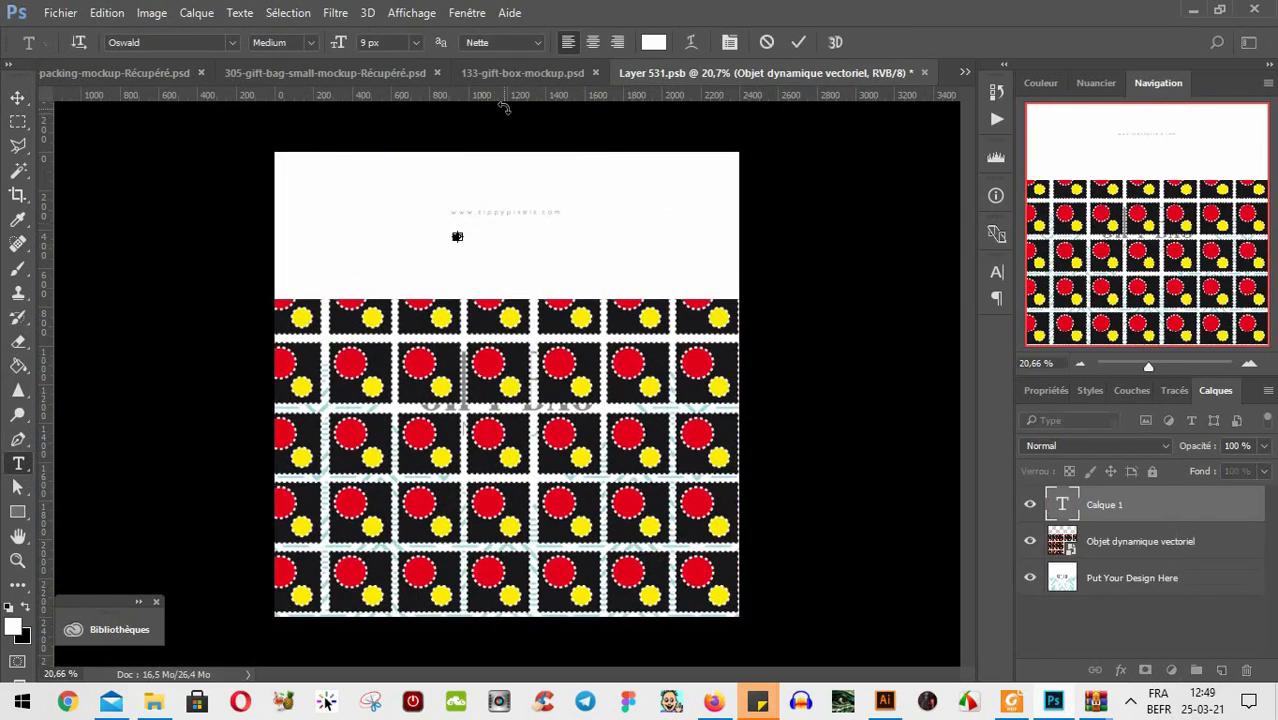
click(18, 97)
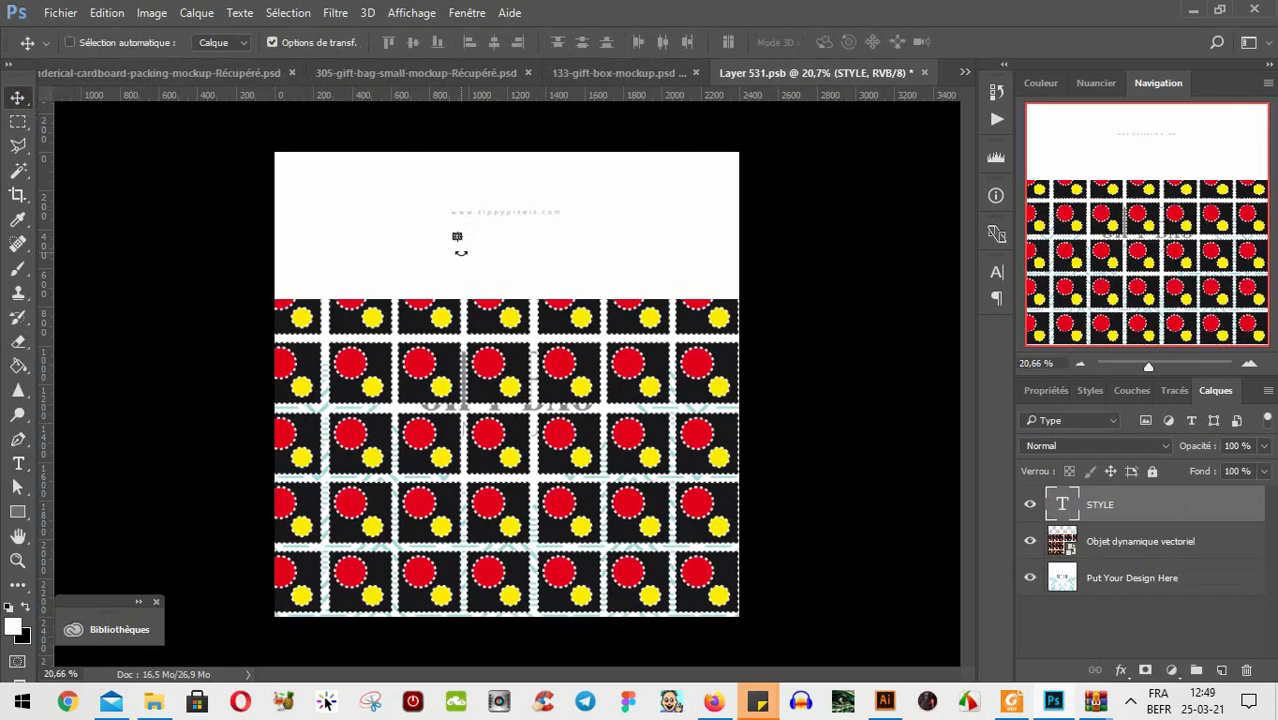
key(ctrl+t)
drag(590, 298, 557, 218)
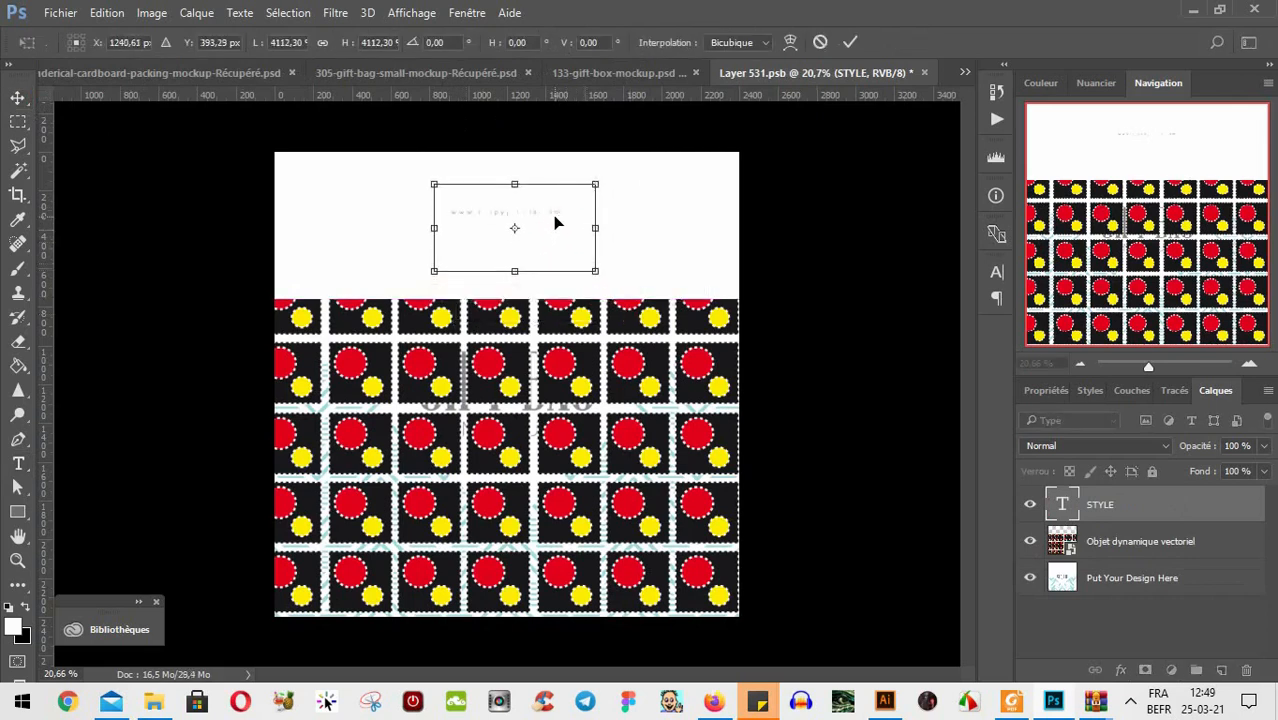
key(Return)
Set the colour of the STYLE text to black, 000000
key(t)
click(562, 216)
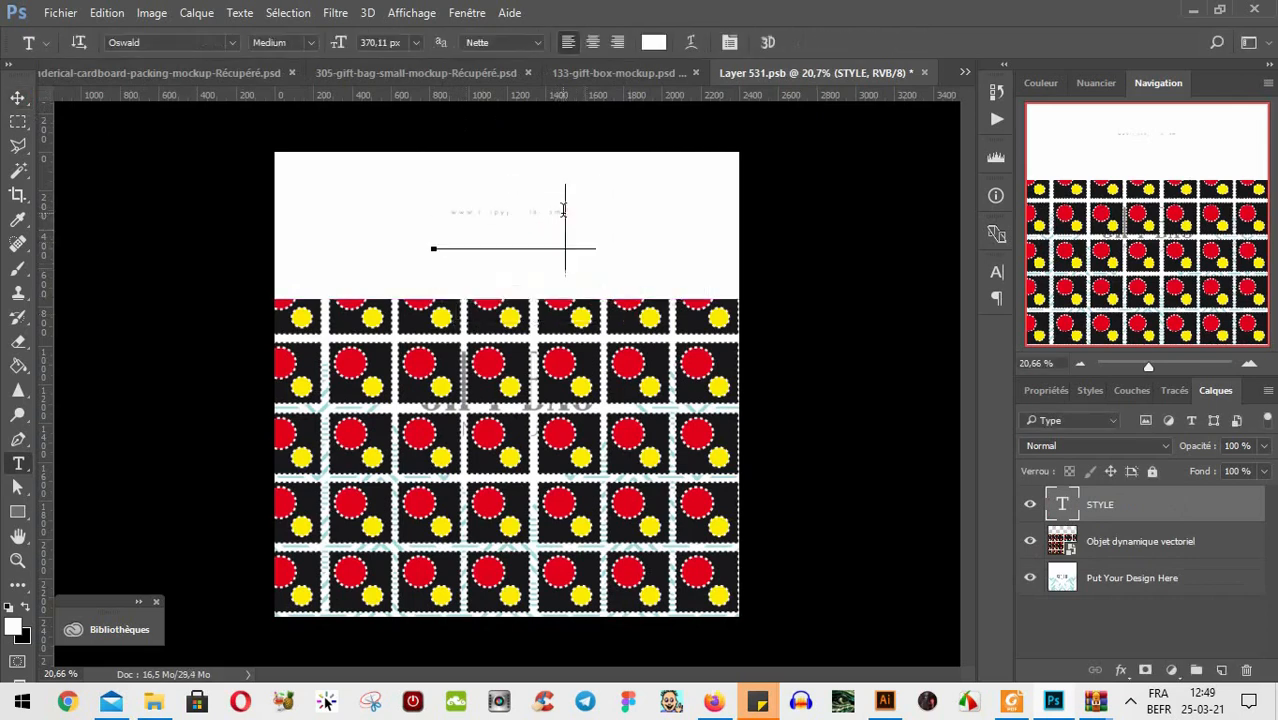
key(ctrl+a)
click(654, 42)
text(000000)
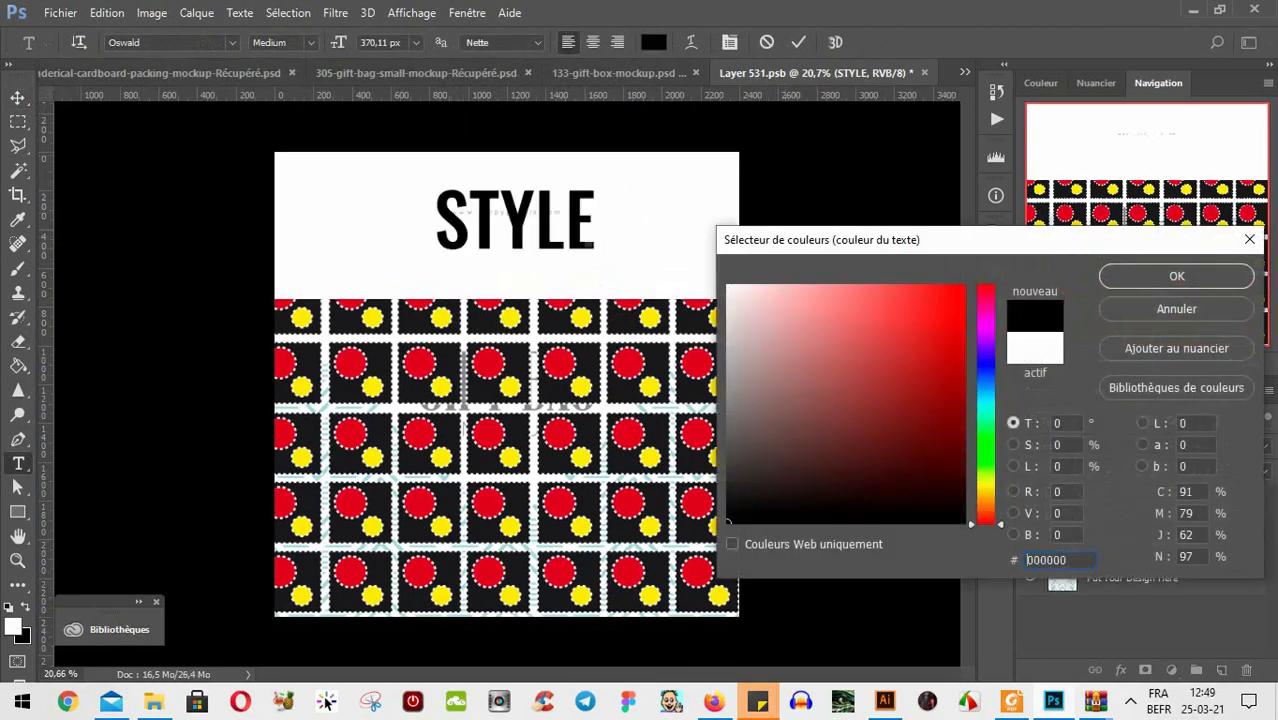
click(1178, 277)
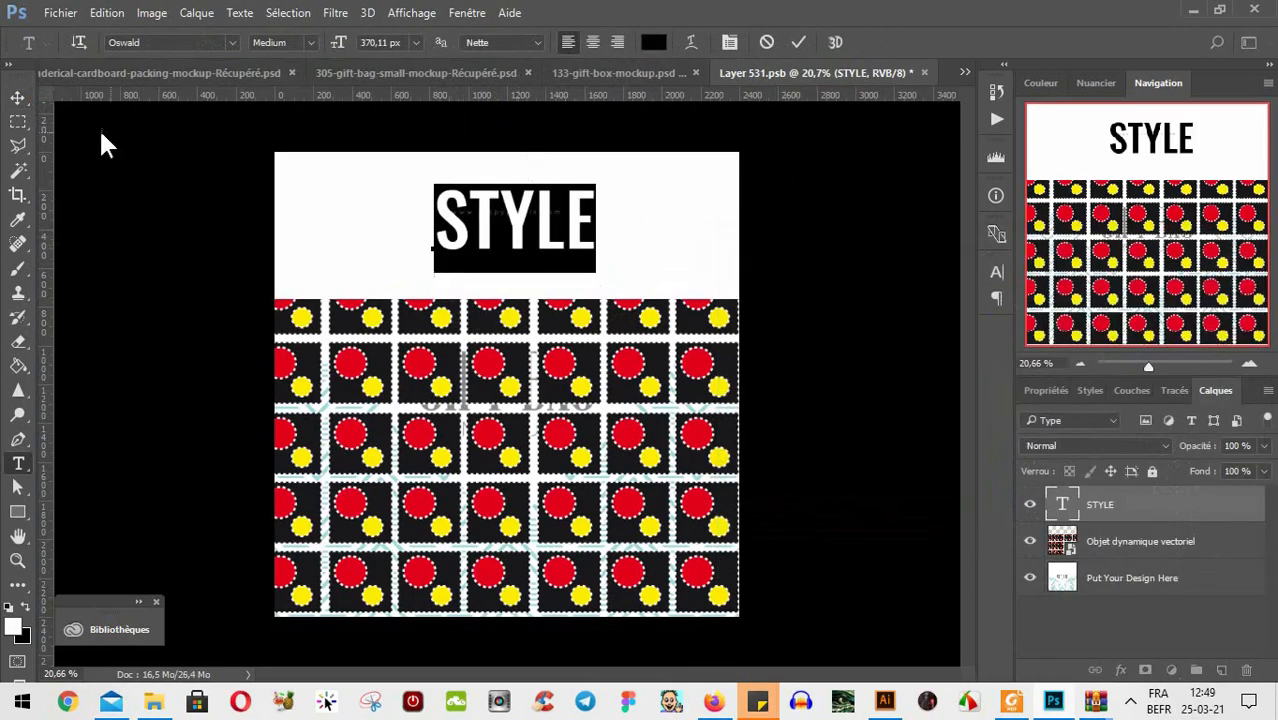
click(17, 97)
Save the edited front design and close it to update the gift bag mockup
key(ctrl+s)
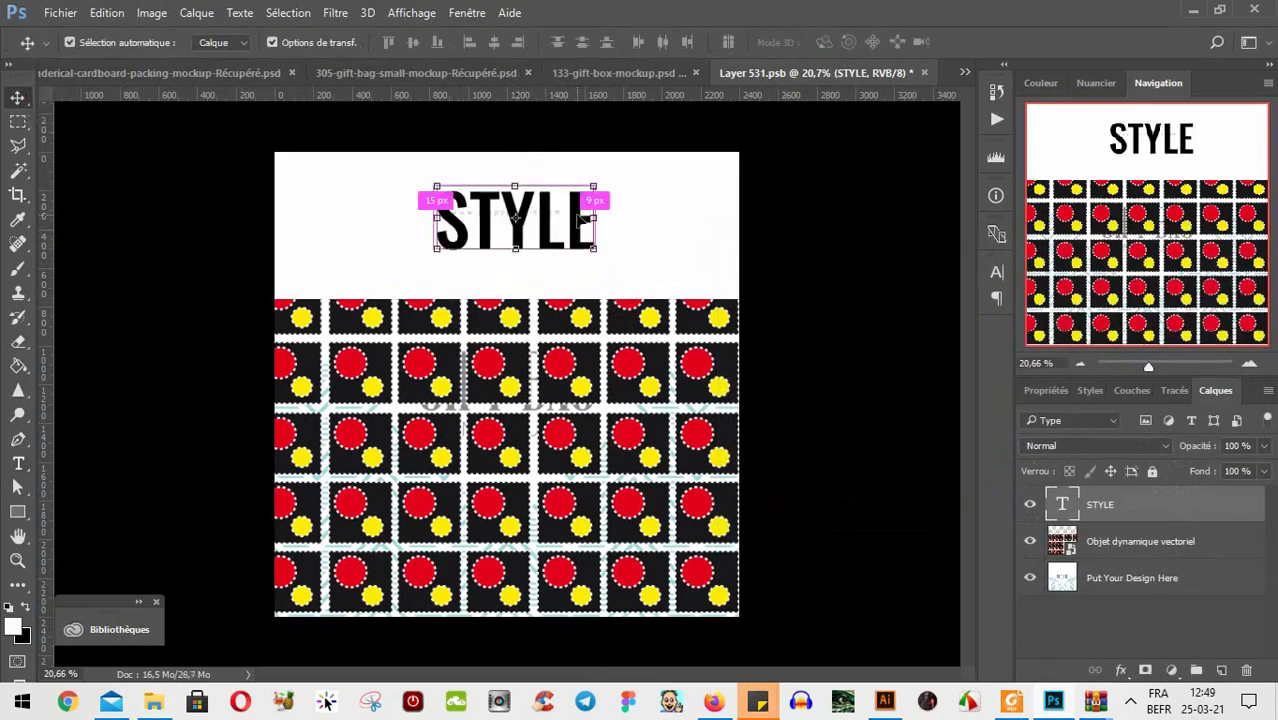
click(925, 72)
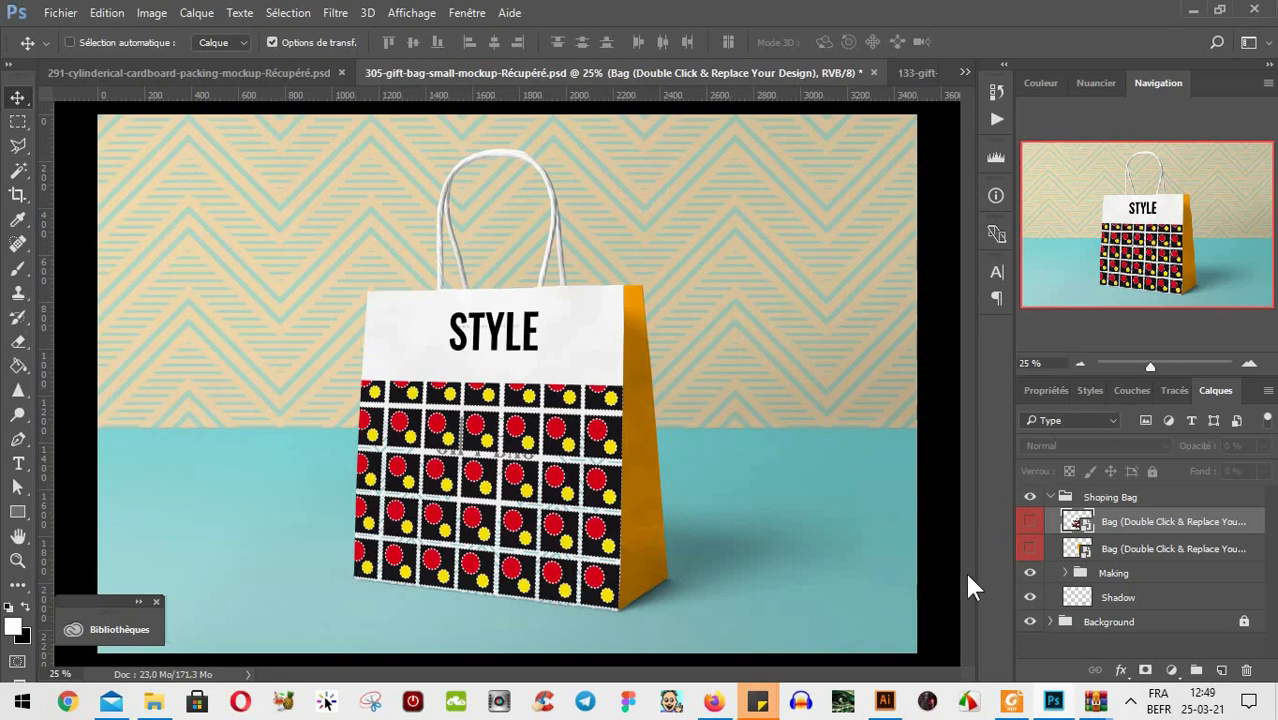
click(1130, 701)
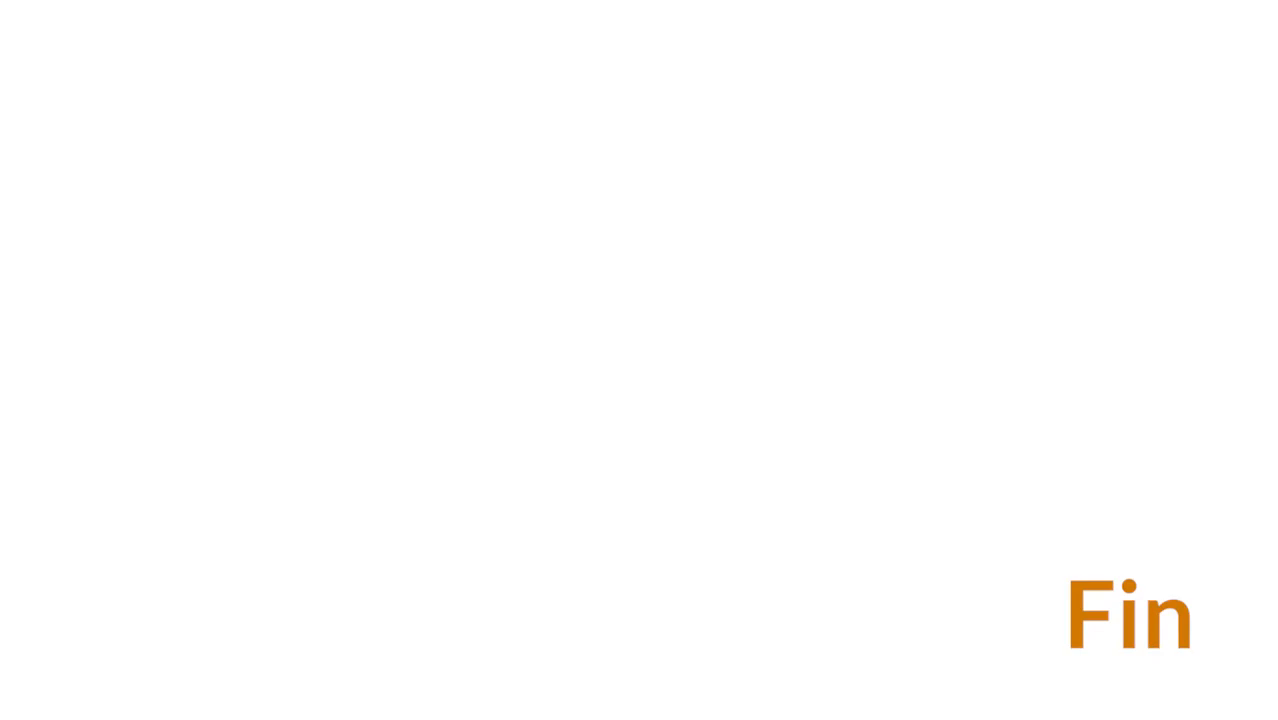